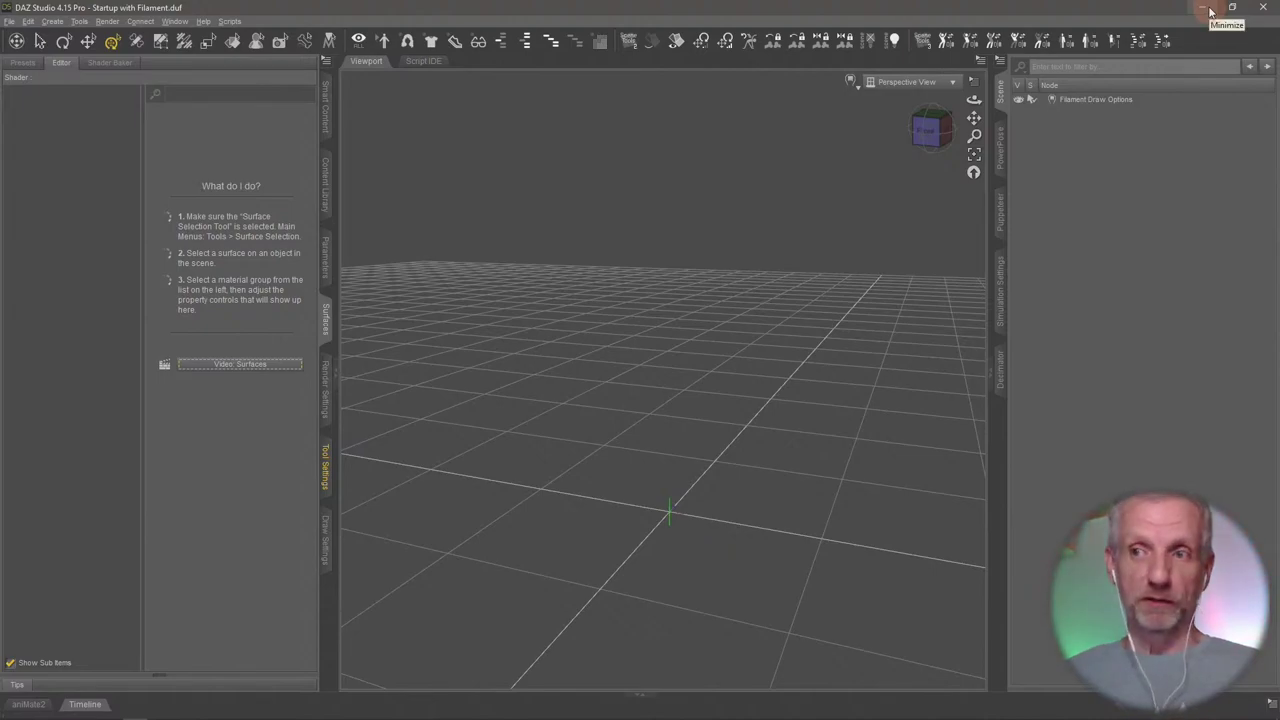
Minimize DAZ Studio, launch Discord and maximize its window
left_click(1206, 8)
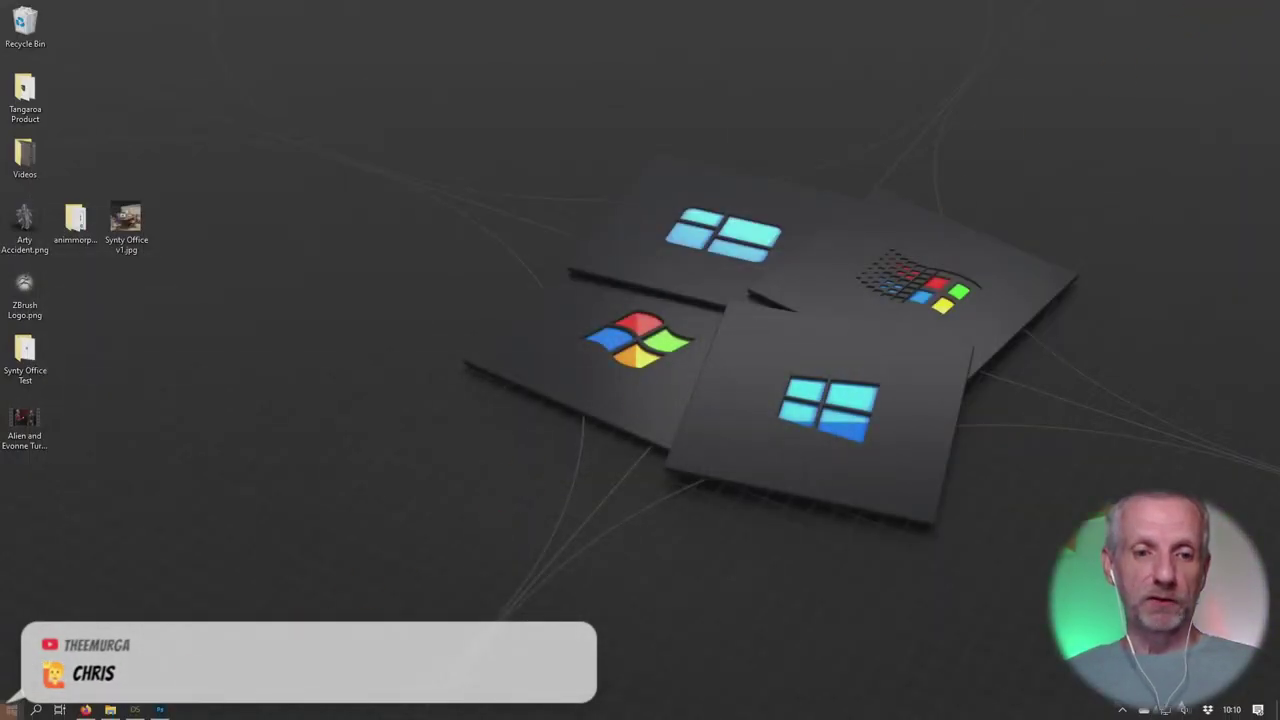
left_click(12, 709)
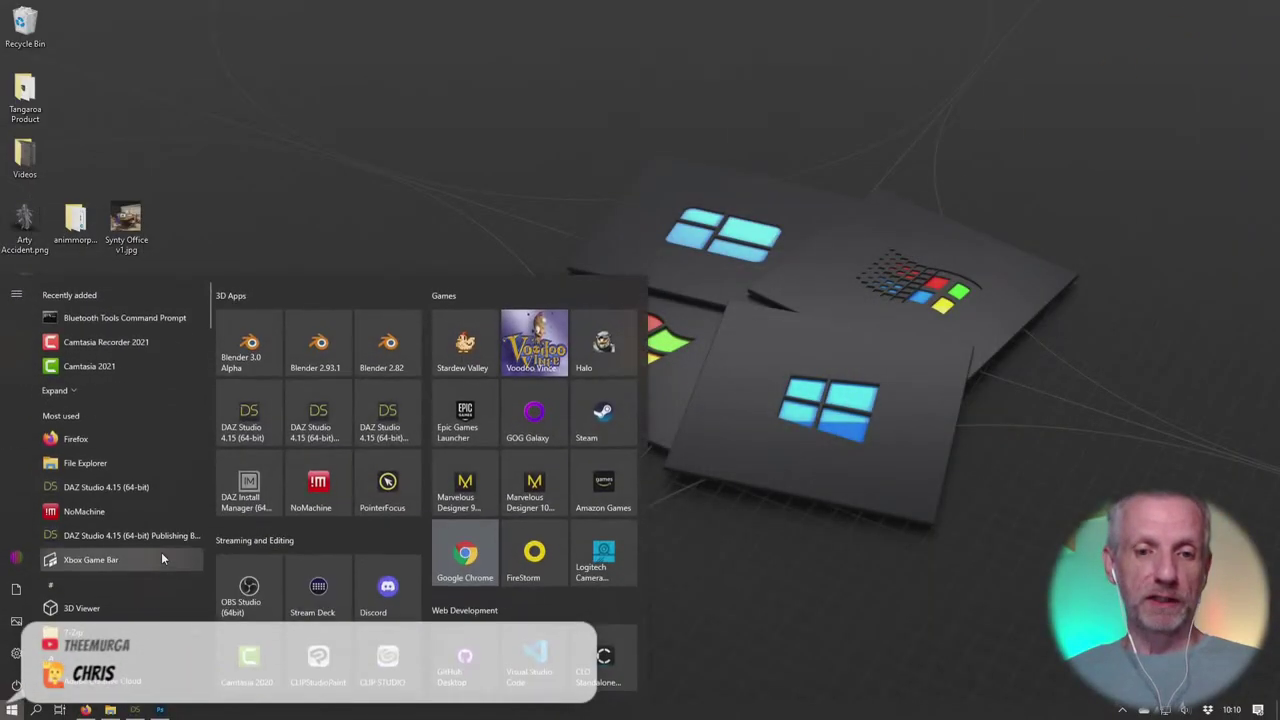
left_click(373, 594)
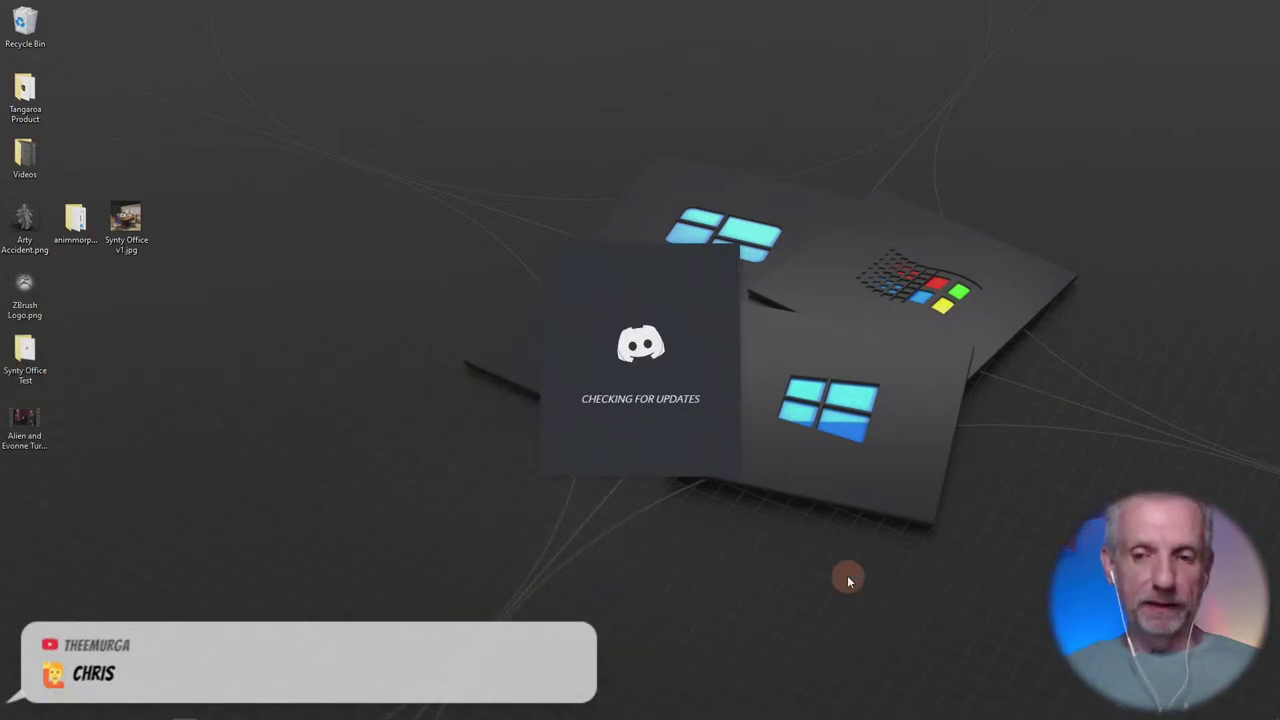
key("XF86AudioLowerVolume")
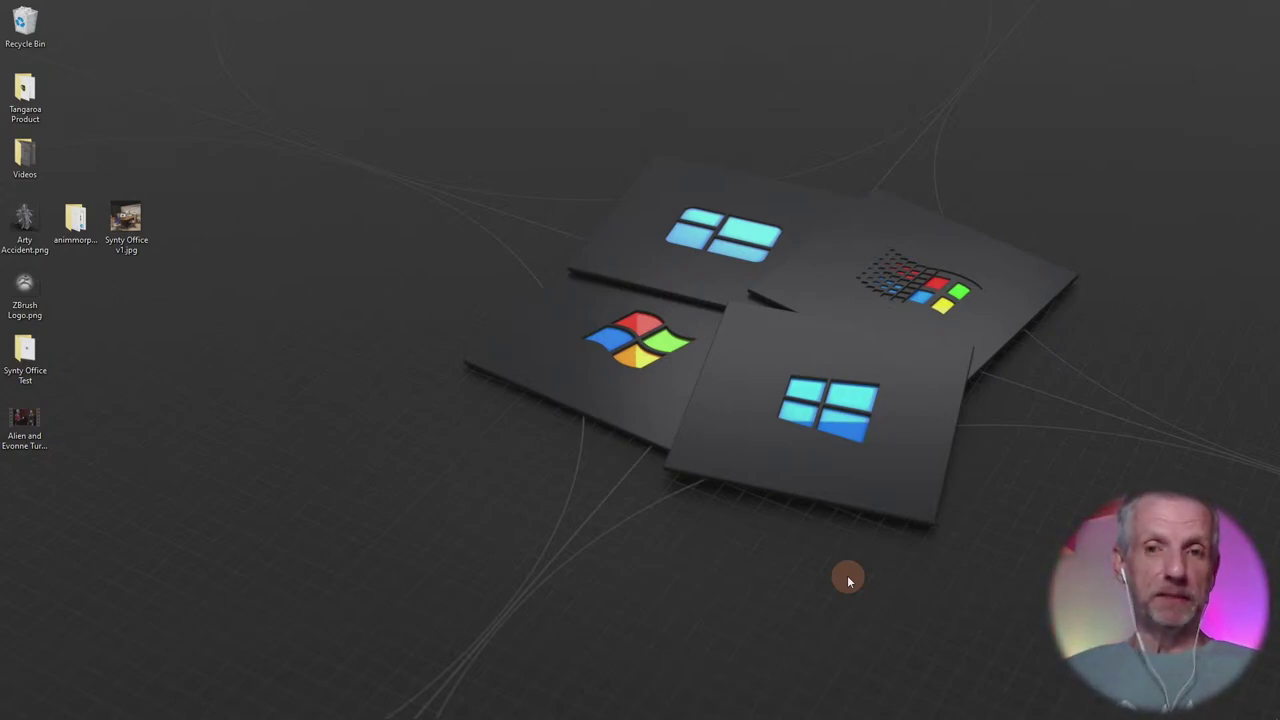
mouse_move(635, 712)
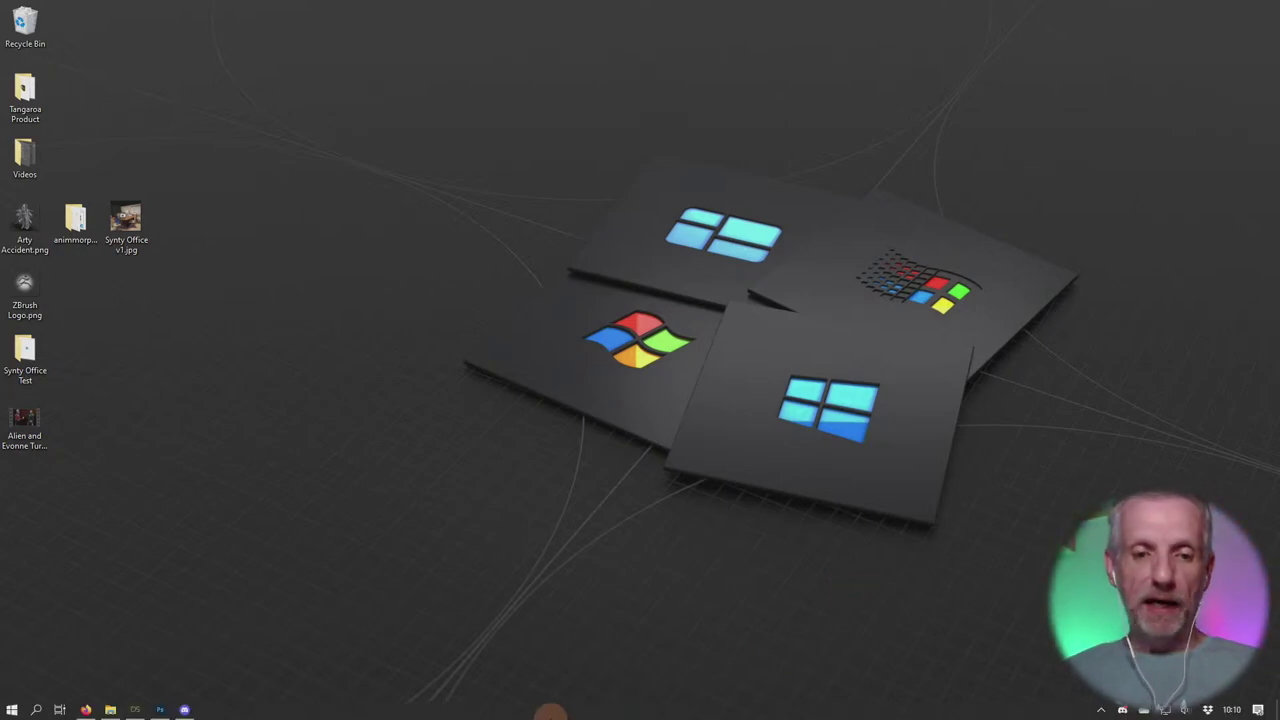
mouse_move(186, 710)
left_click(183, 676)
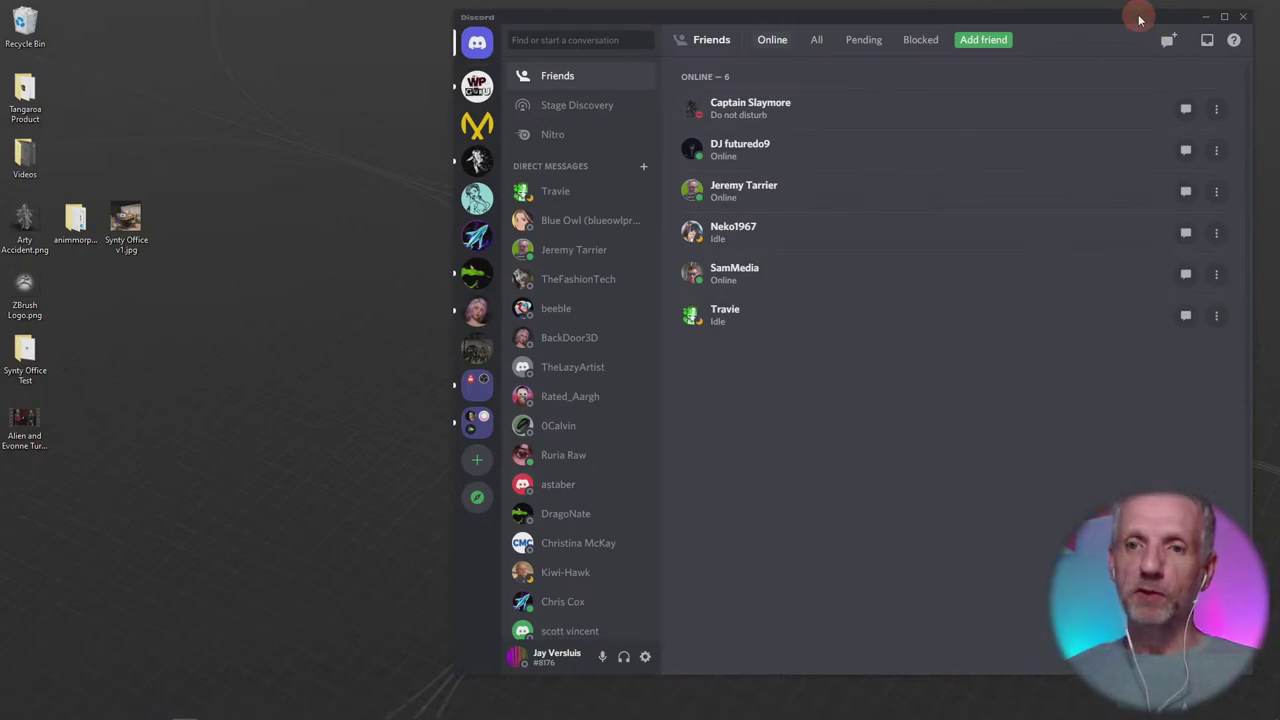
double_click(657, 17)
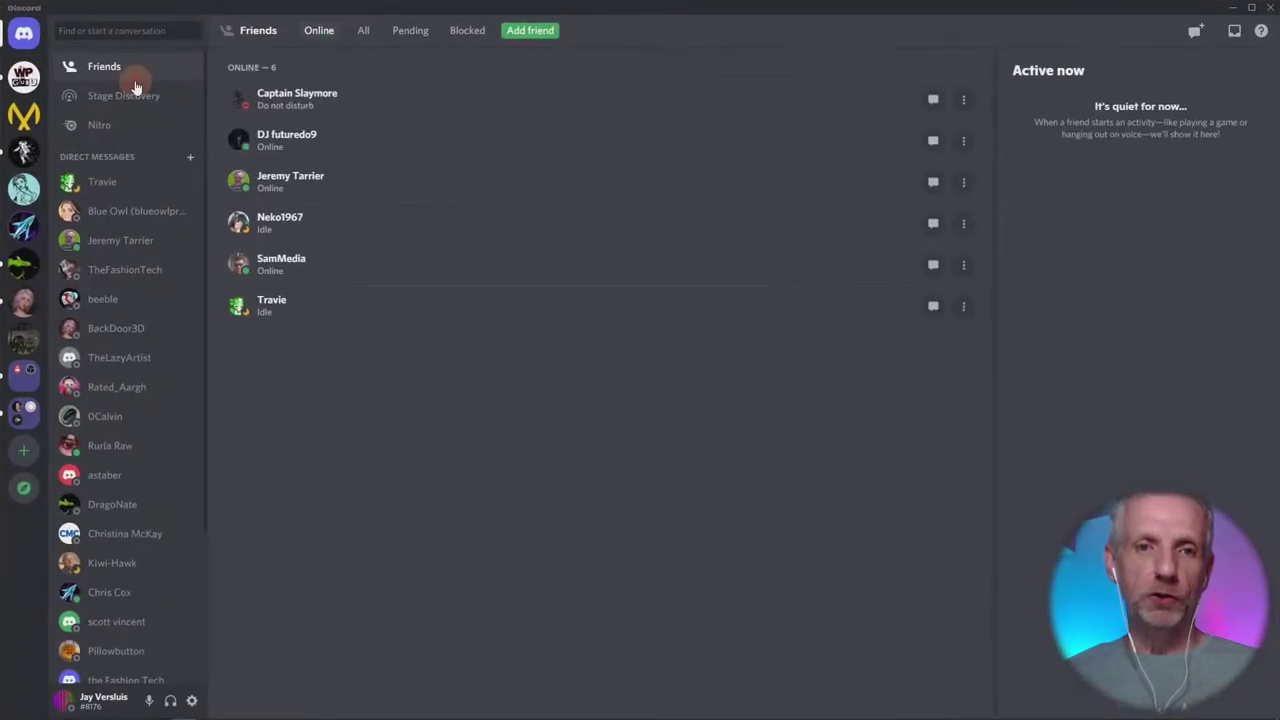
Open the-lookbook channel of the WP Guru server and view the 50s Era swimsuit render enlarged
left_click(27, 76)
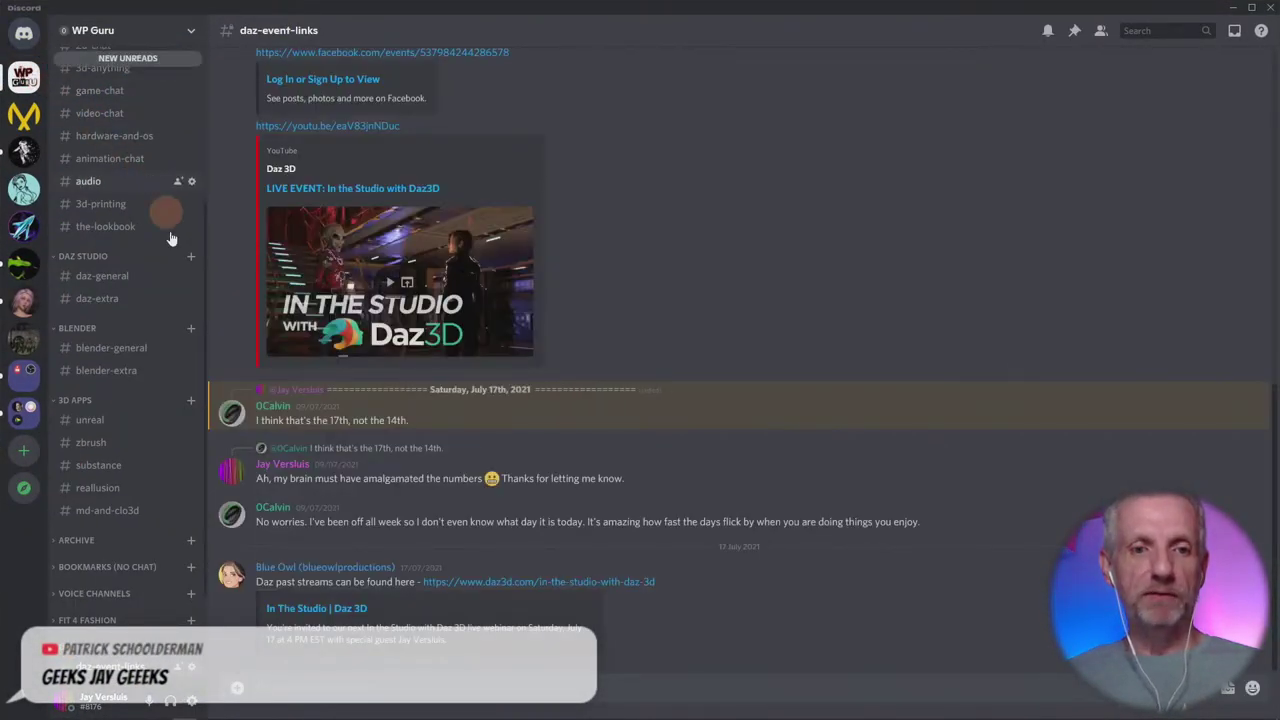
scroll(160, 377, "up", 5)
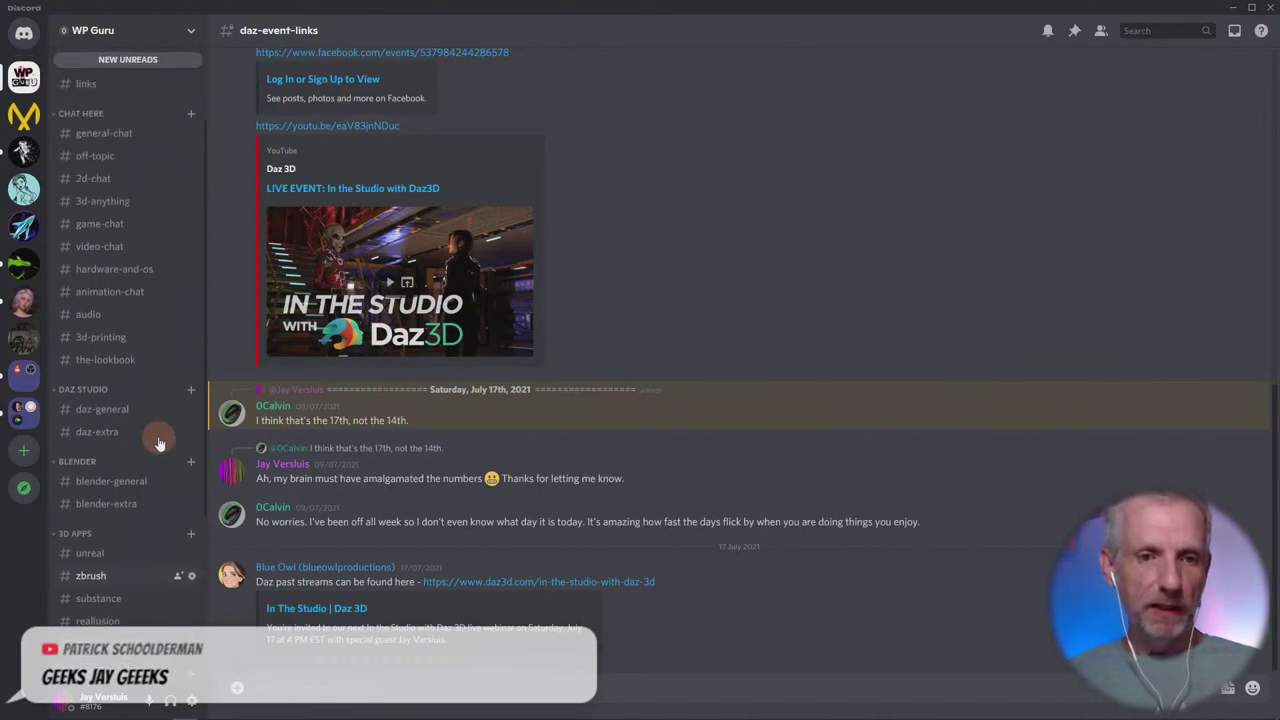
scroll(158, 436, "up", 1)
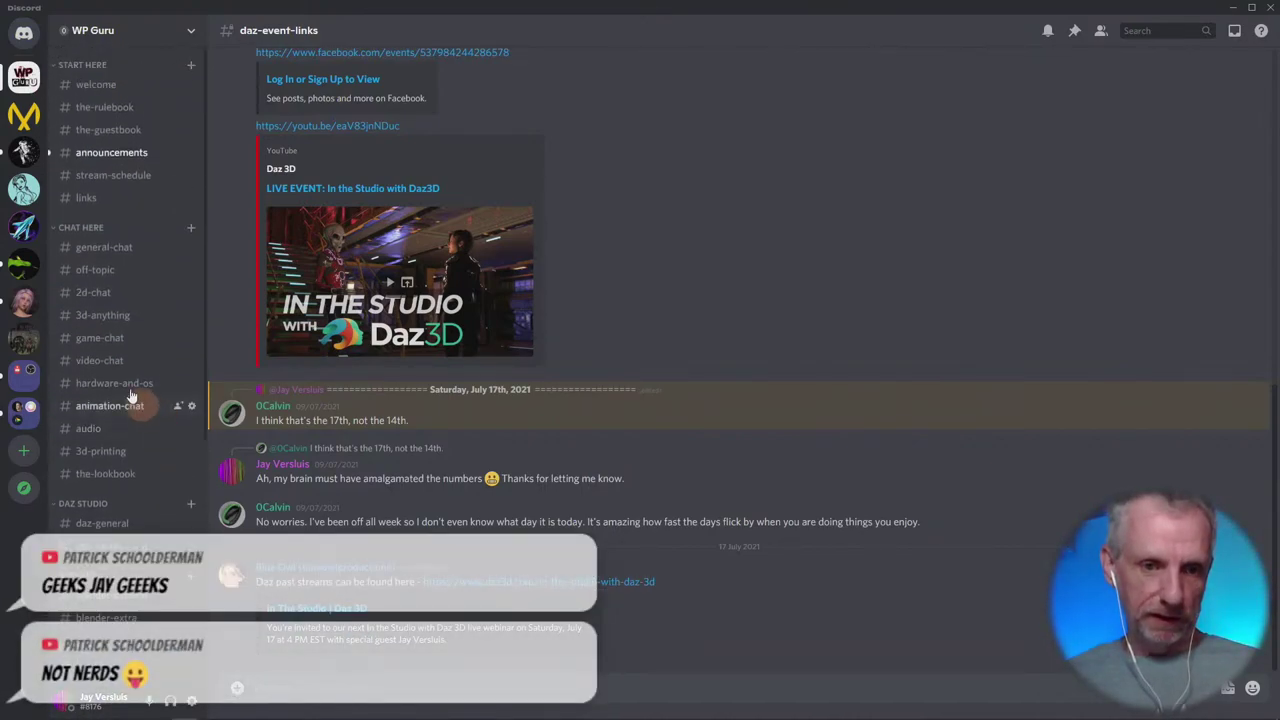
left_click(105, 474)
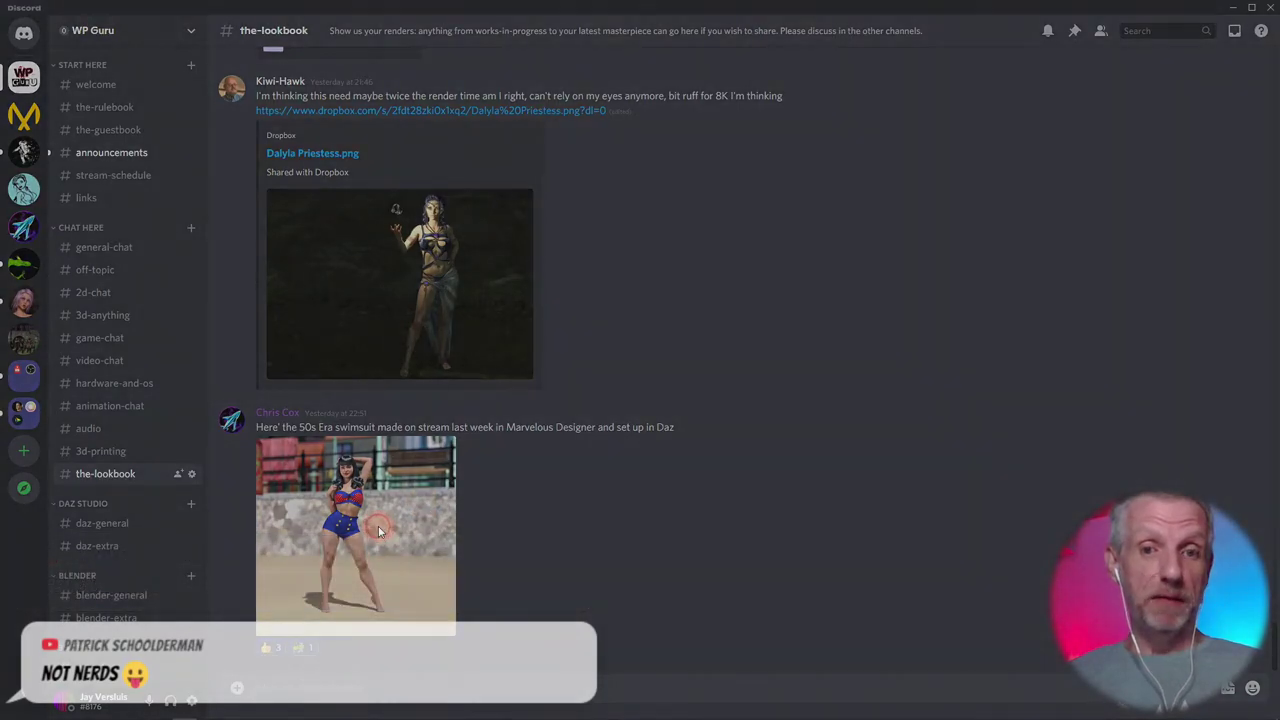
left_click(395, 528)
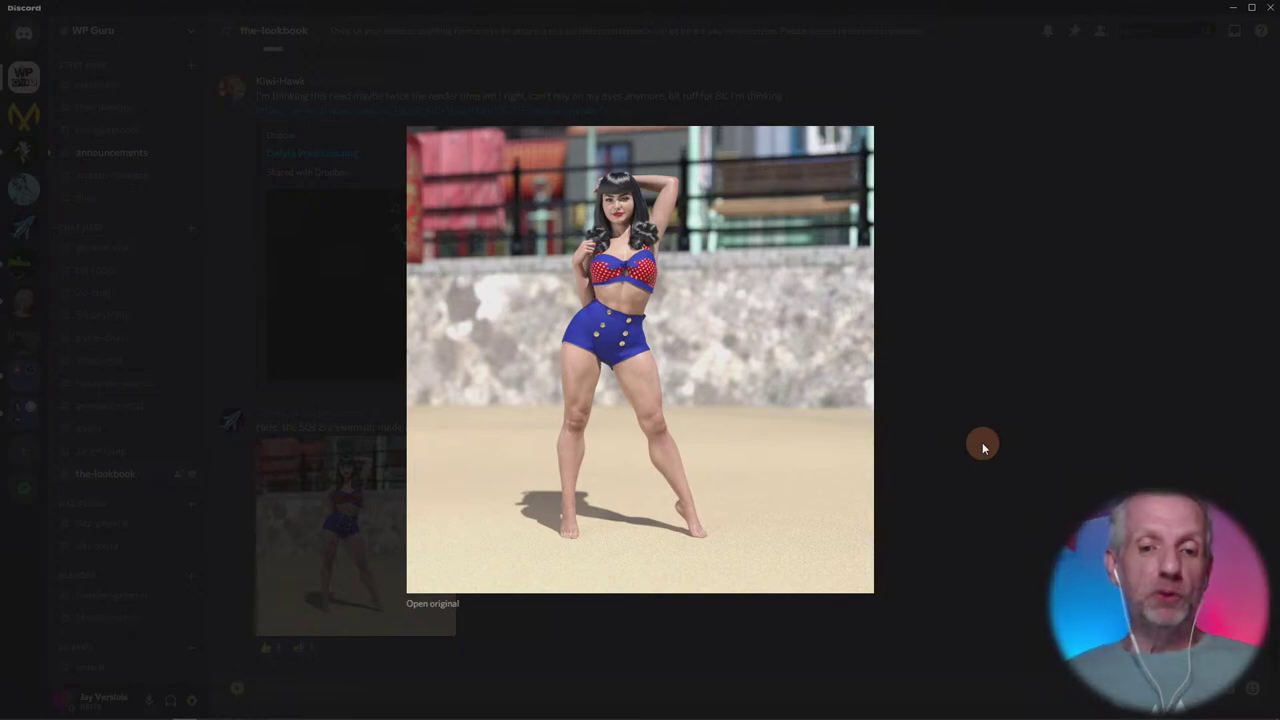
left_click(982, 442)
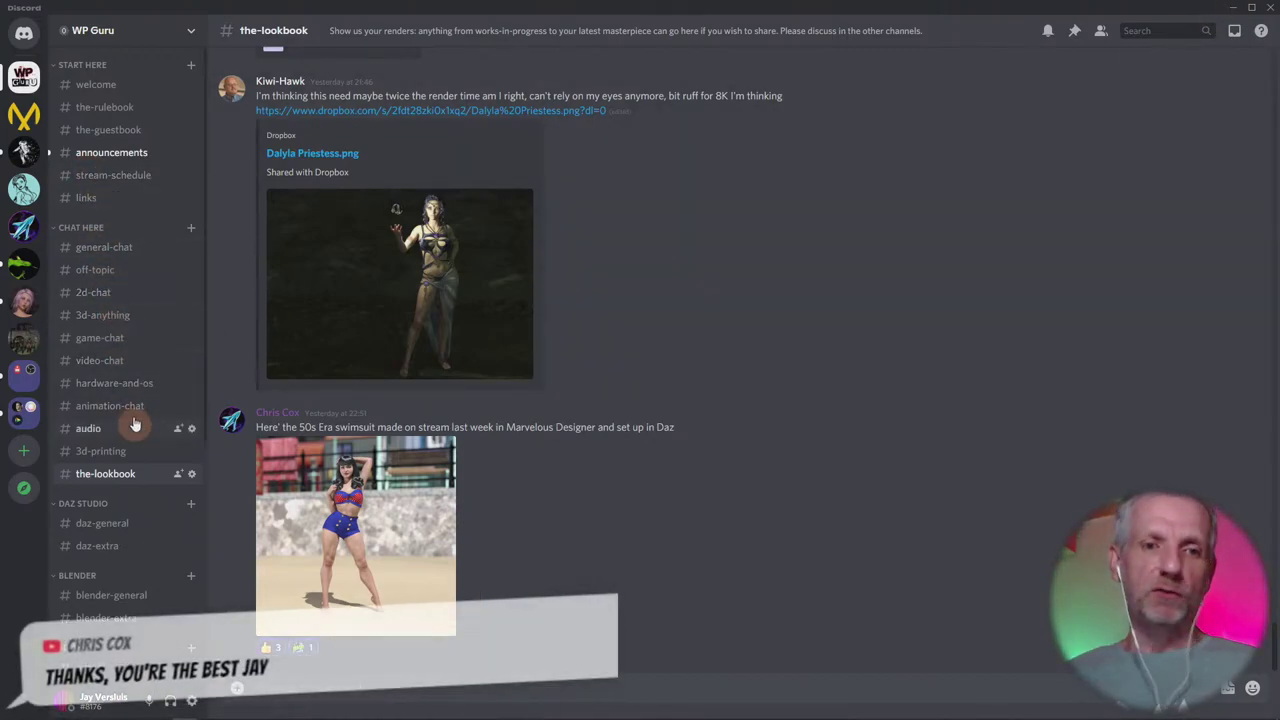
Look through the general-chat, game-chat and video-chat channels of the WP Guru server, and minimize Discord
left_click(106, 247)
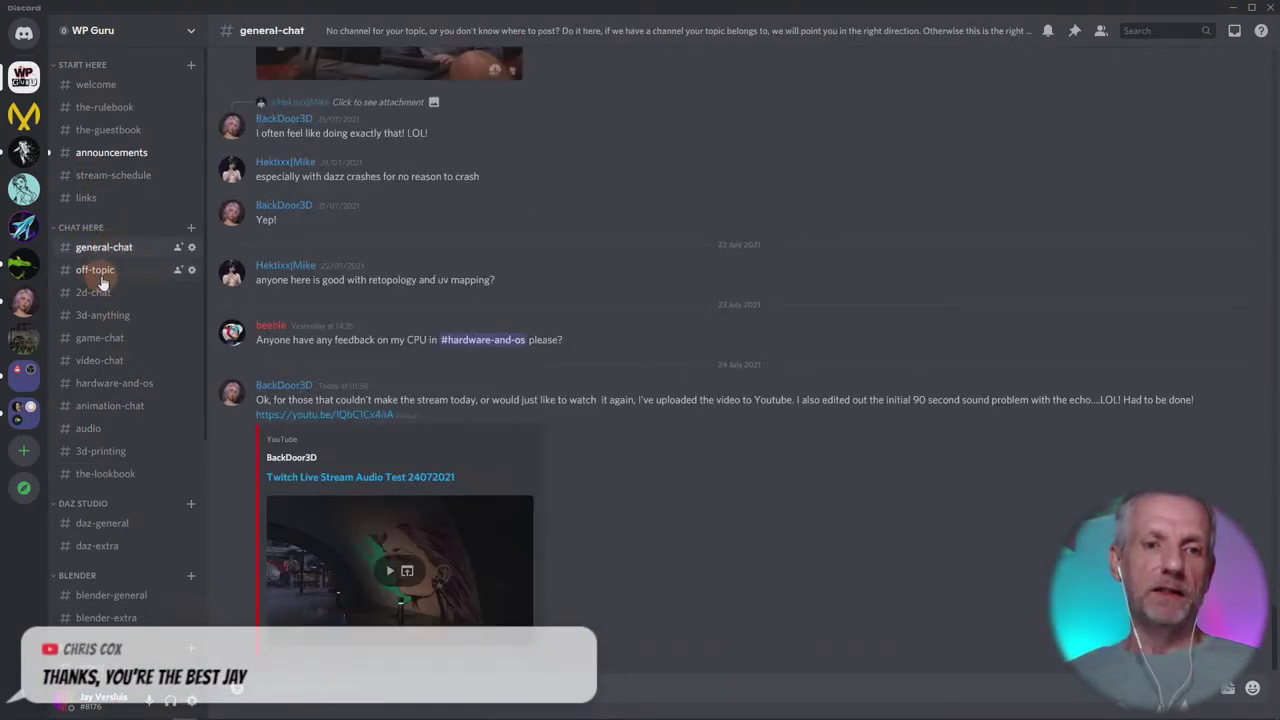
left_click(116, 338)
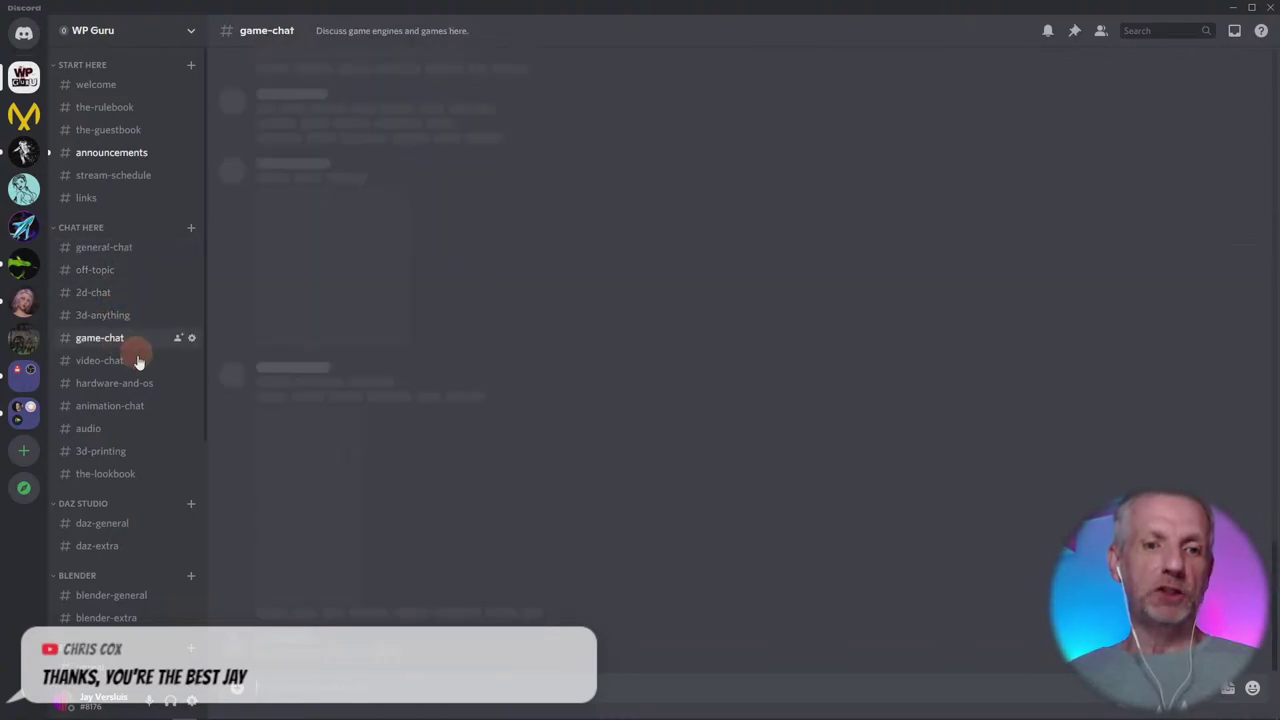
left_click(112, 368)
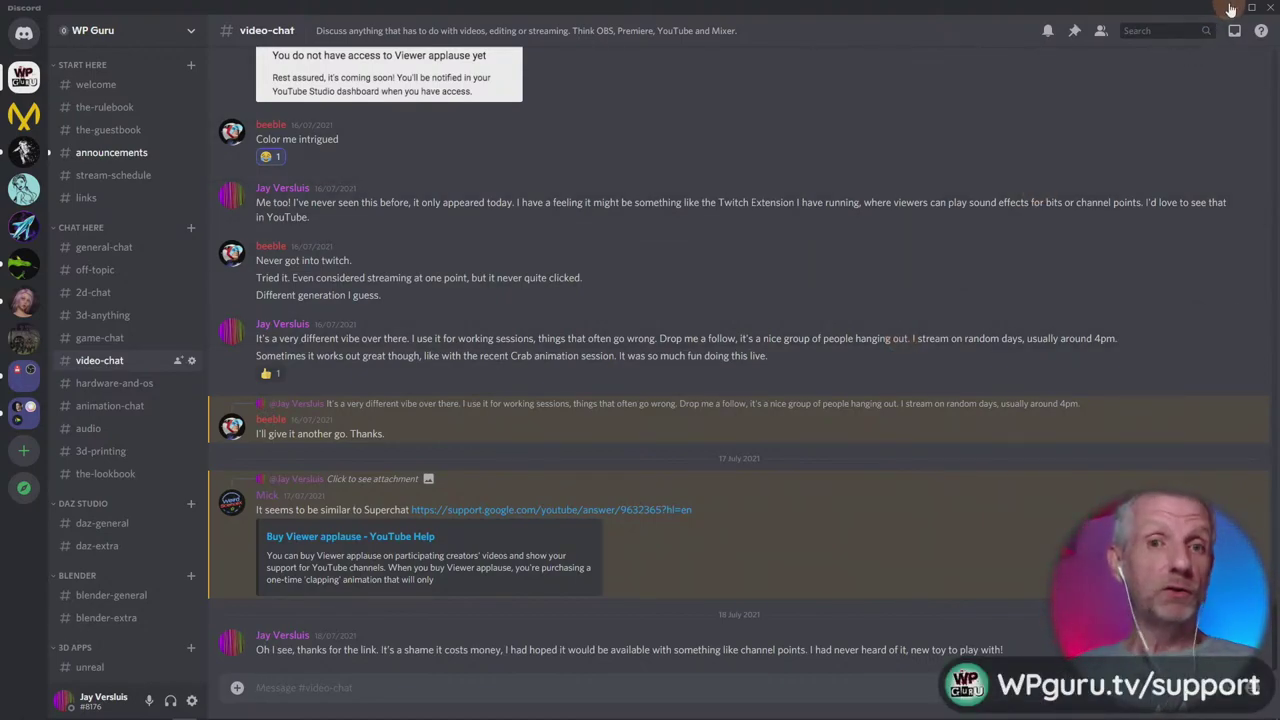
scroll(1033, 180, "up", 5)
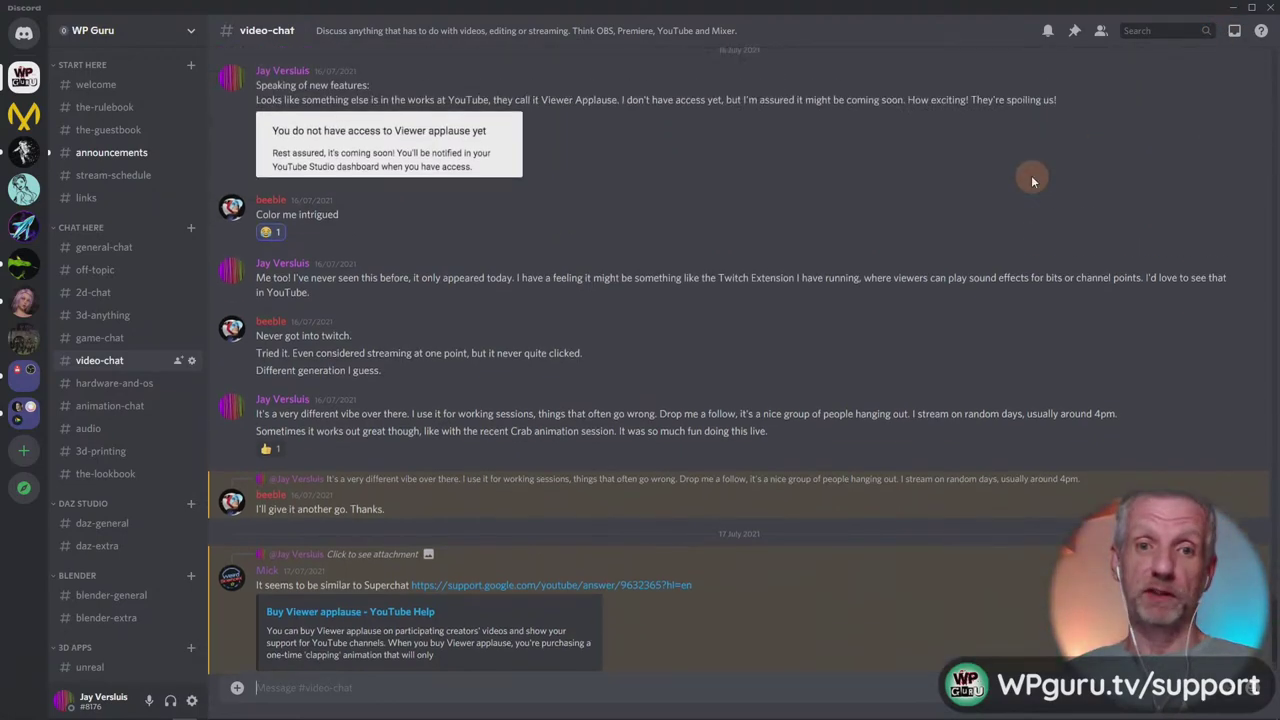
scroll(1033, 180, "down", 5)
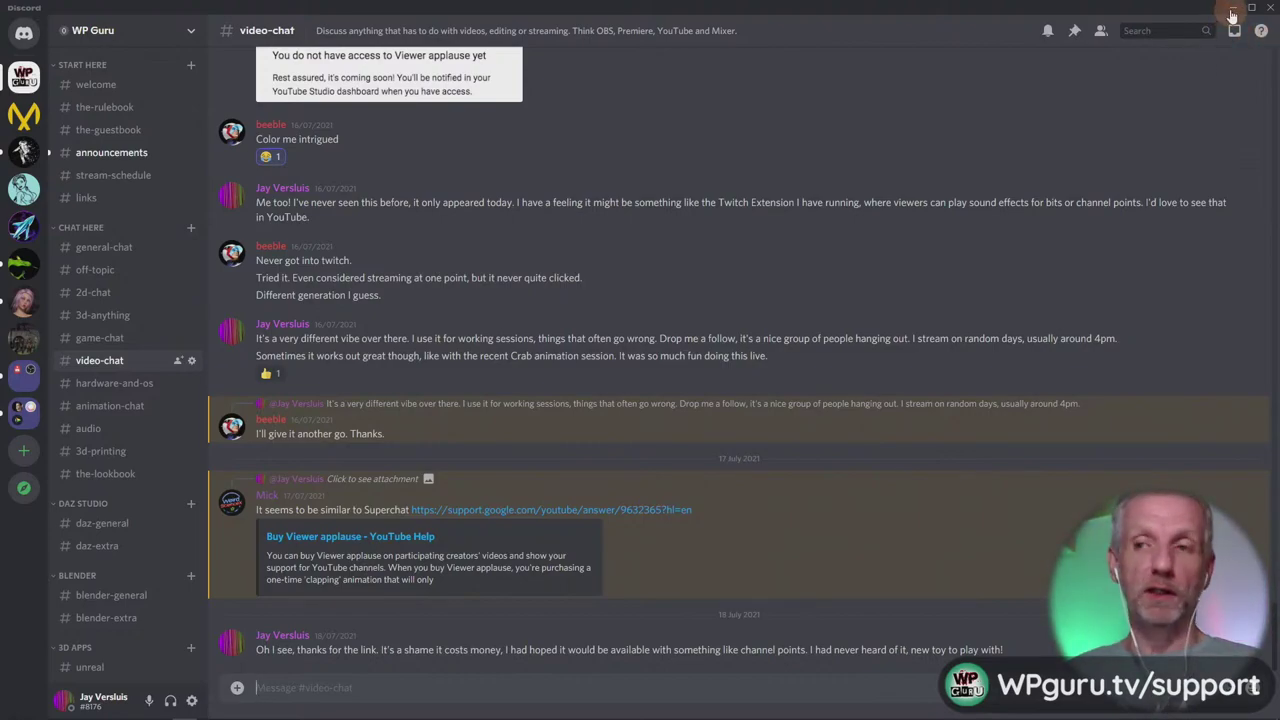
left_click(1231, 9)
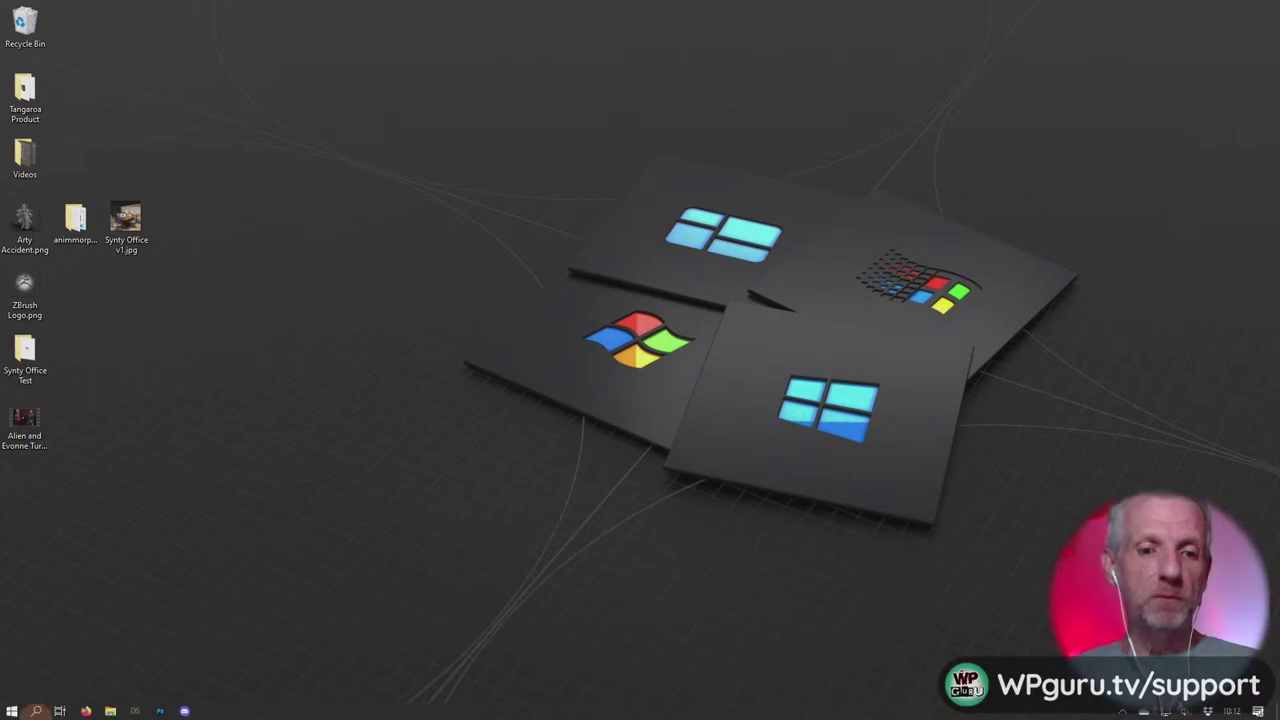
Switch to Firefox and open the swimsuit creator's ko-fi.com page in a new tab
left_click(88, 711)
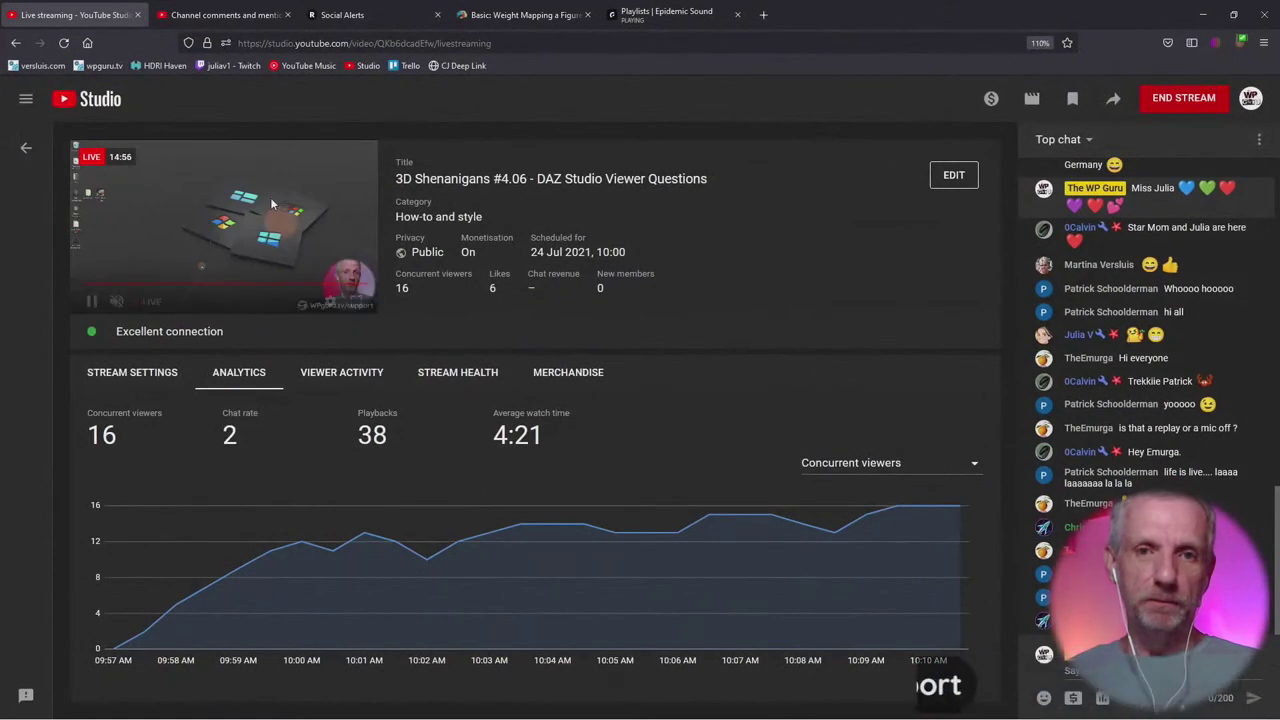
left_click(757, 15)
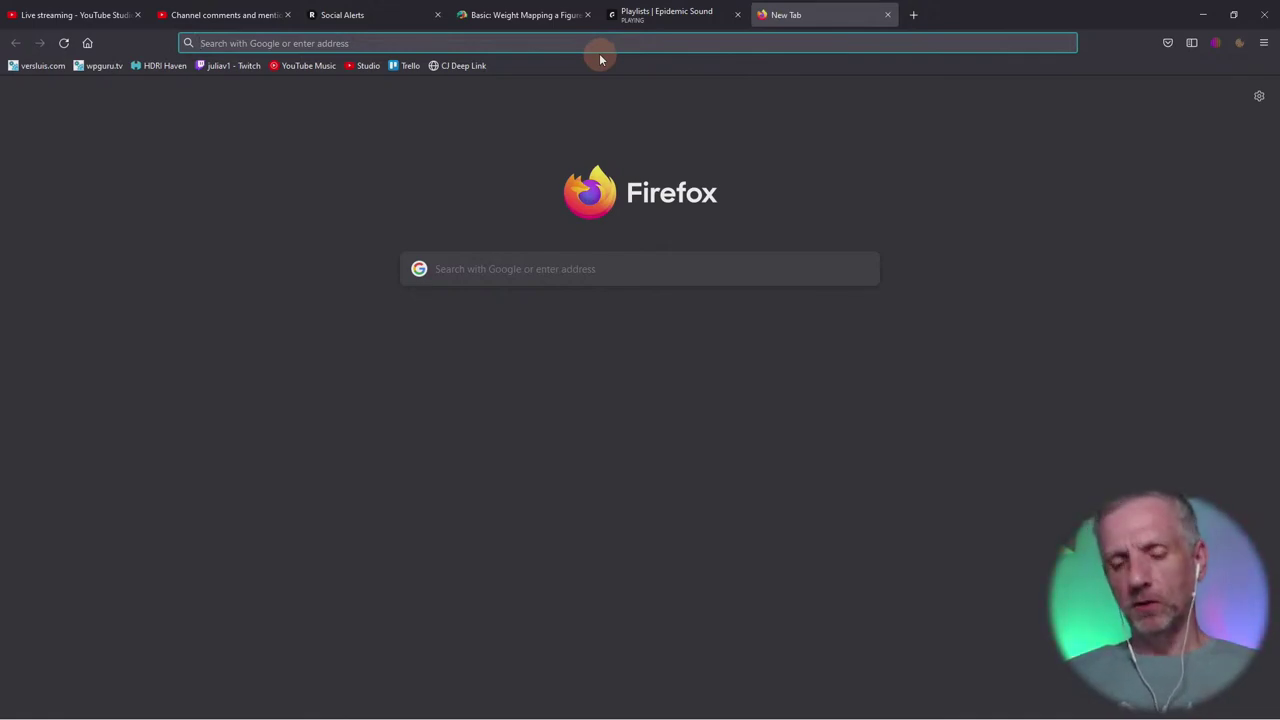
type("ko-fi.com/")
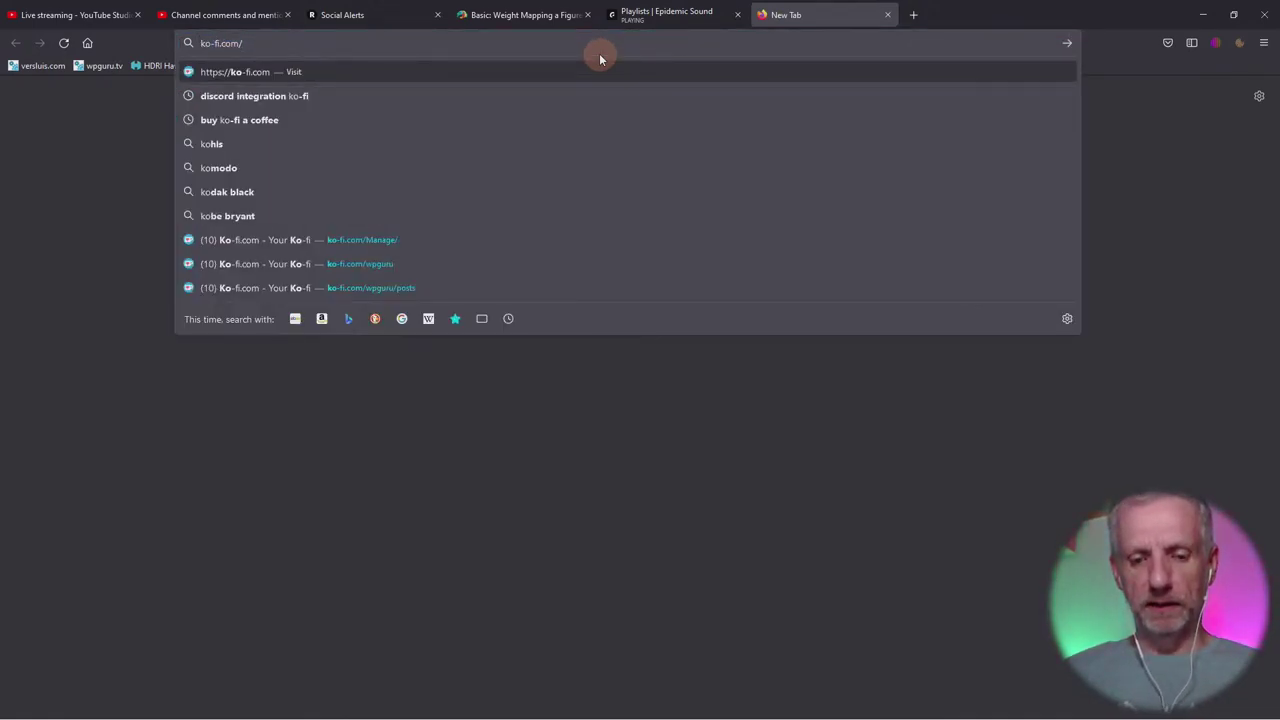
type("ch")
key("Return")
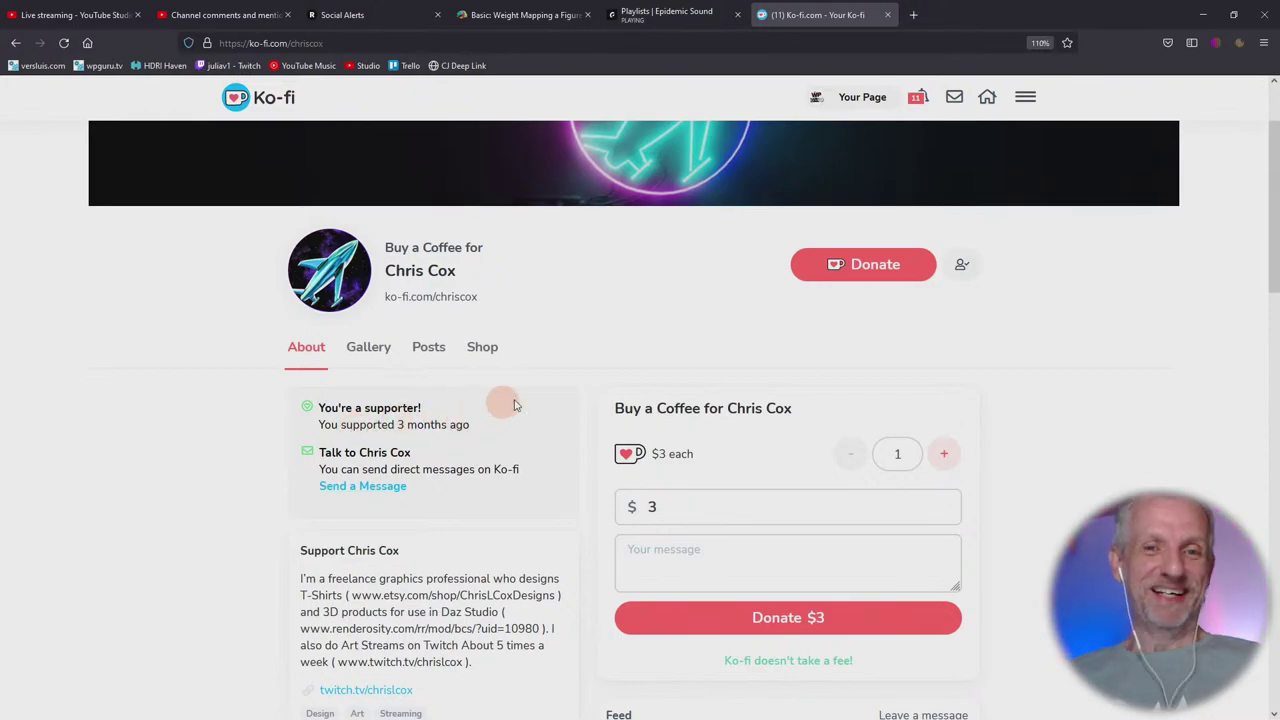
Browse the products in the creator's Ko-fi shop, highlight the shop's web address, and minimize Firefox
left_click(485, 352)
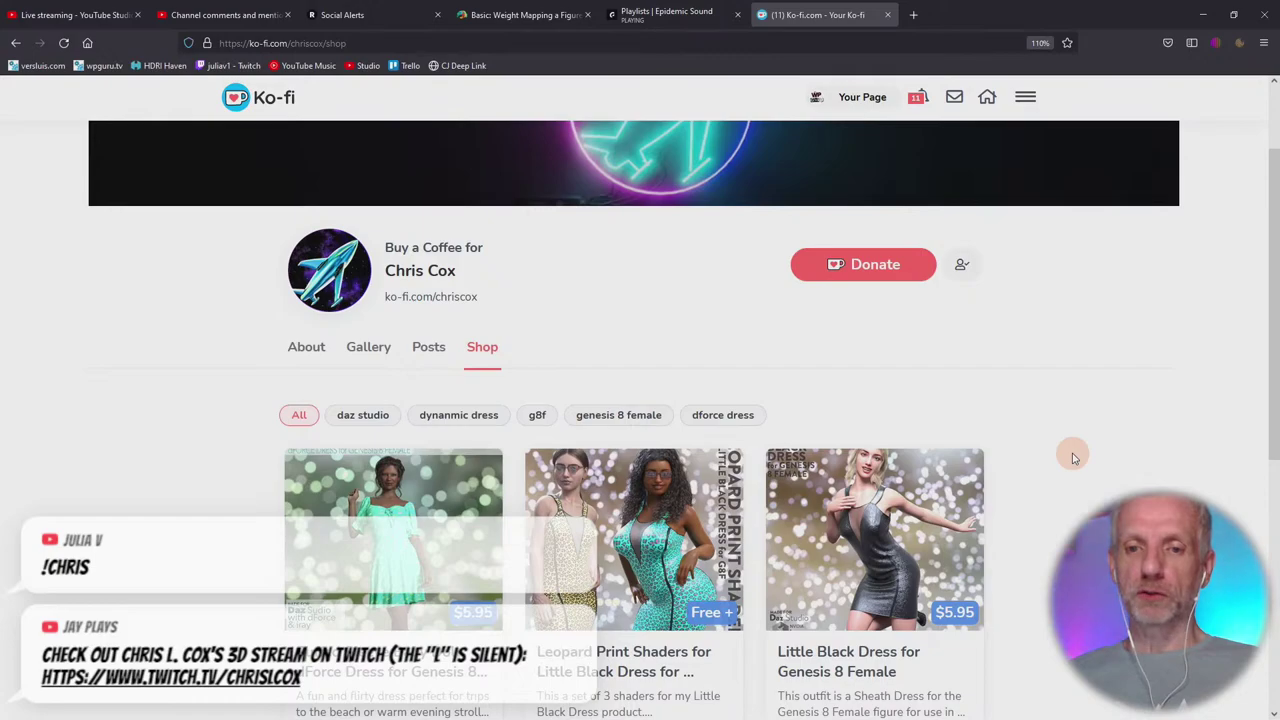
scroll(1098, 470, "down", 4)
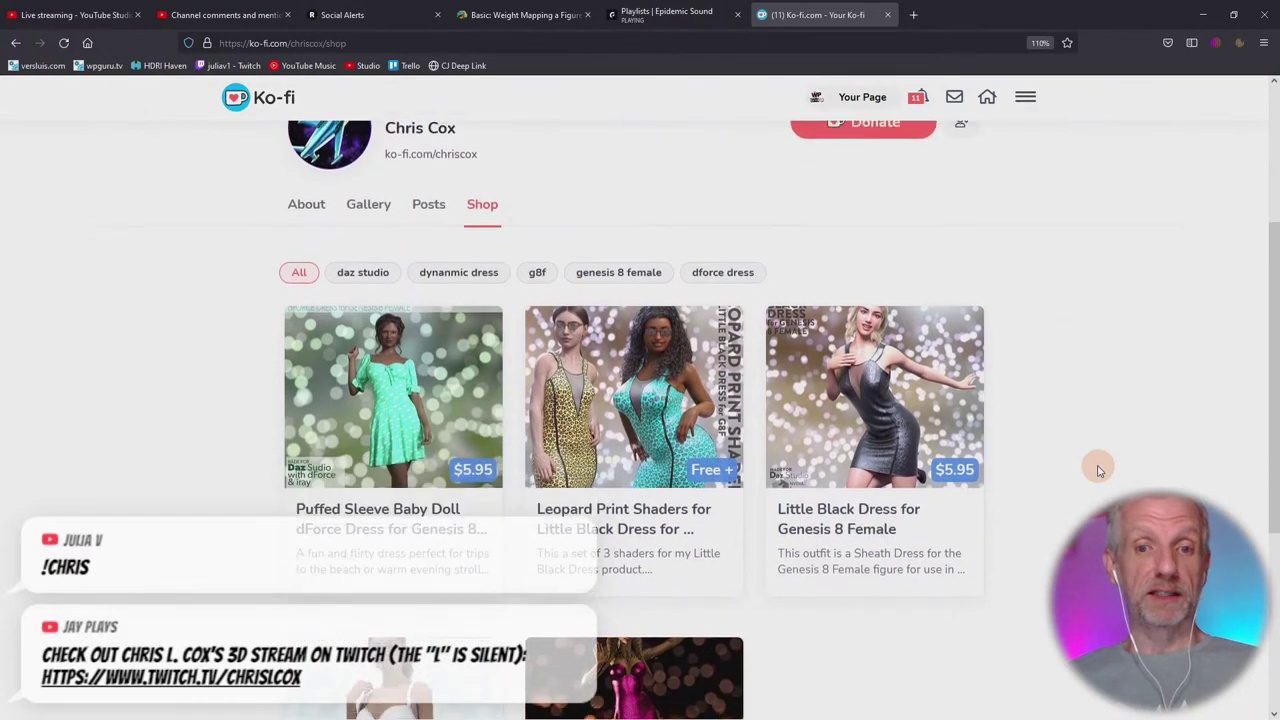
scroll(1097, 463, "down", 1)
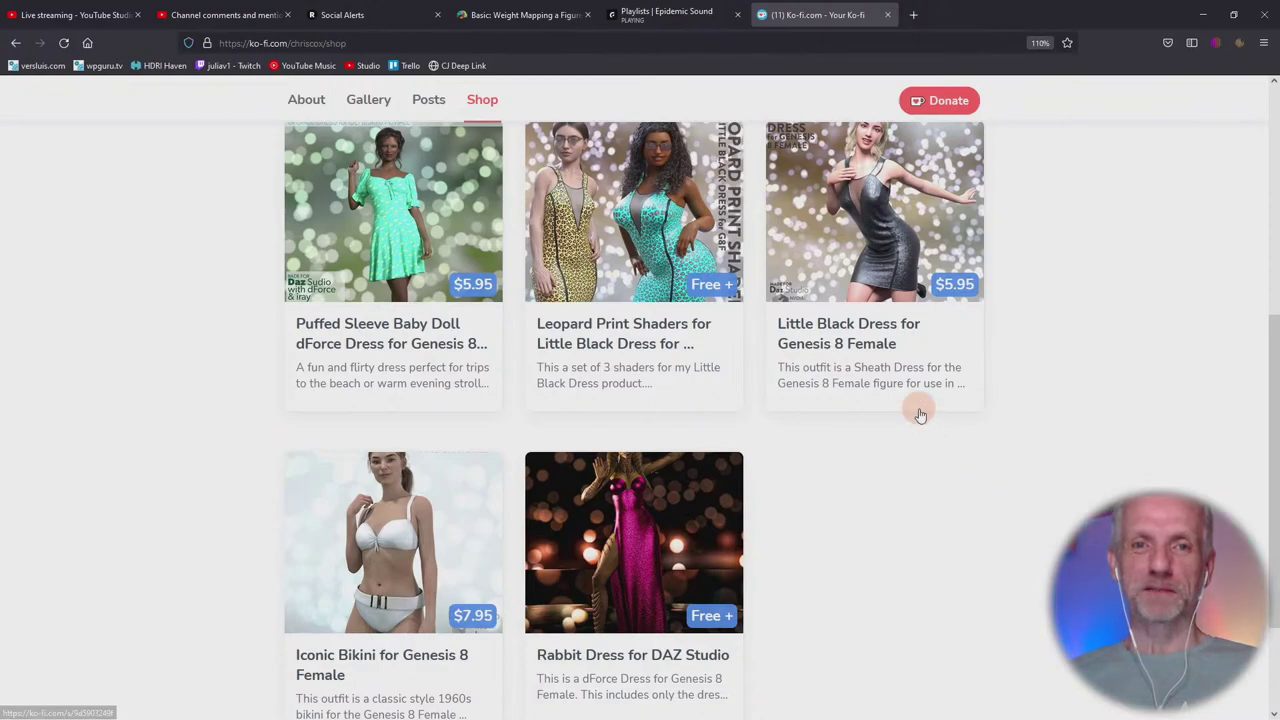
left_click(396, 42)
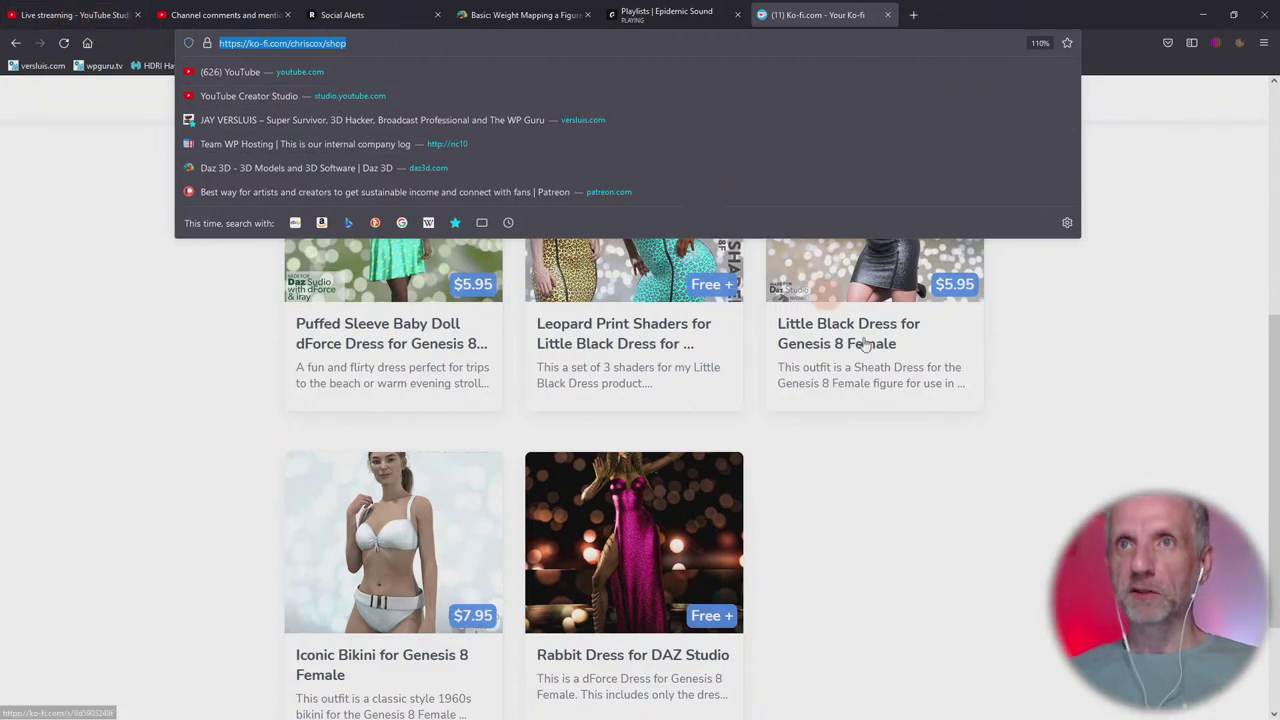
left_click(874, 391)
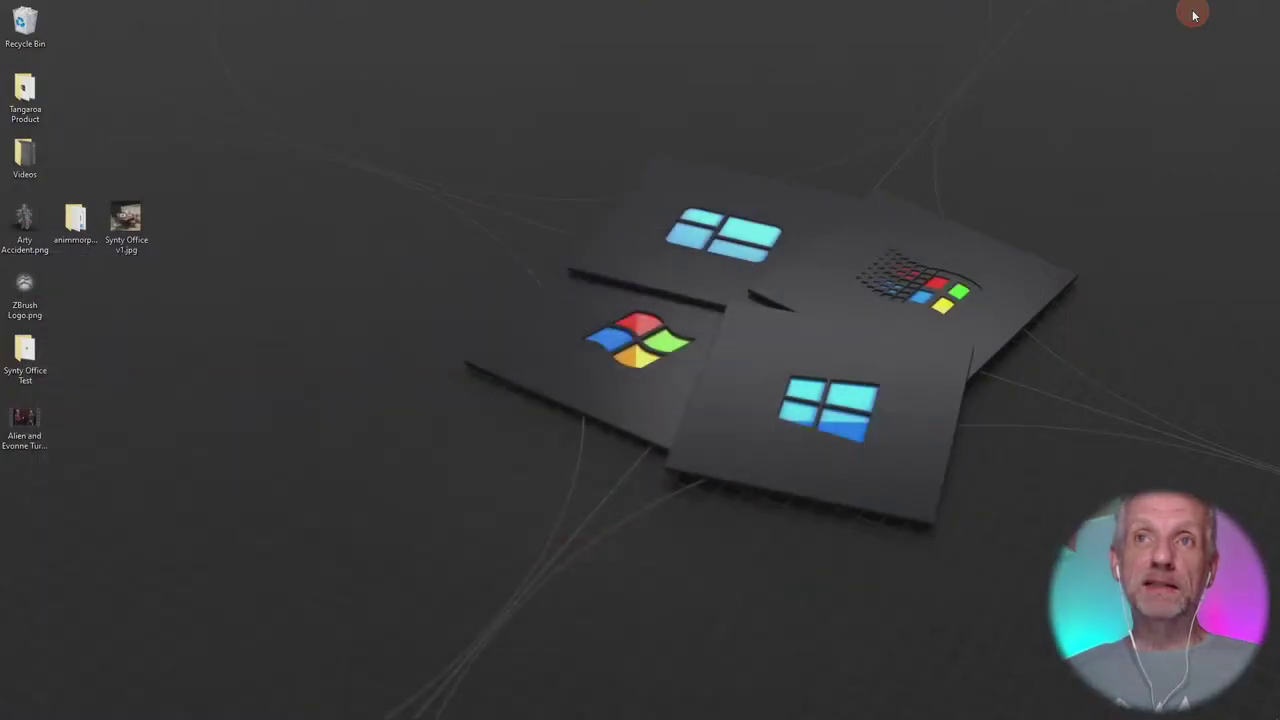
left_click(1202, 14)
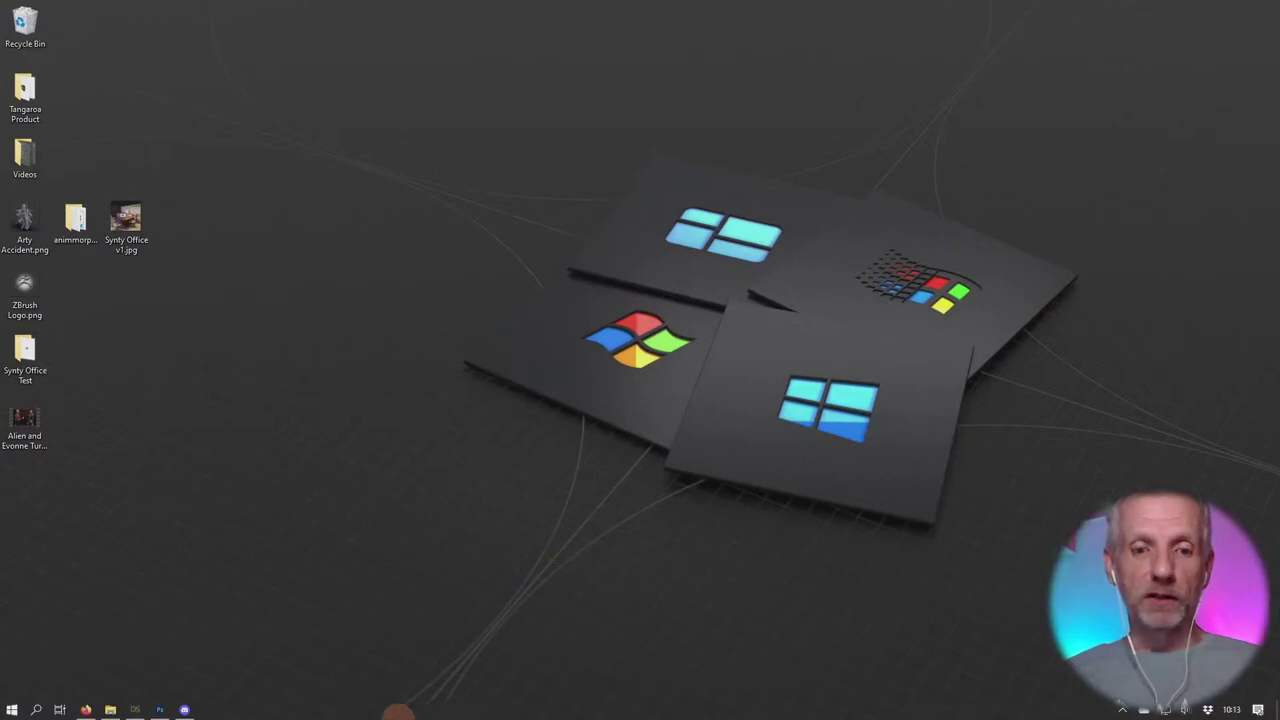
Switch back to DAZ Studio and load the G8F Modesty figure from the ! Modesty Product folder, framing its upper body
mouse_move(135, 710)
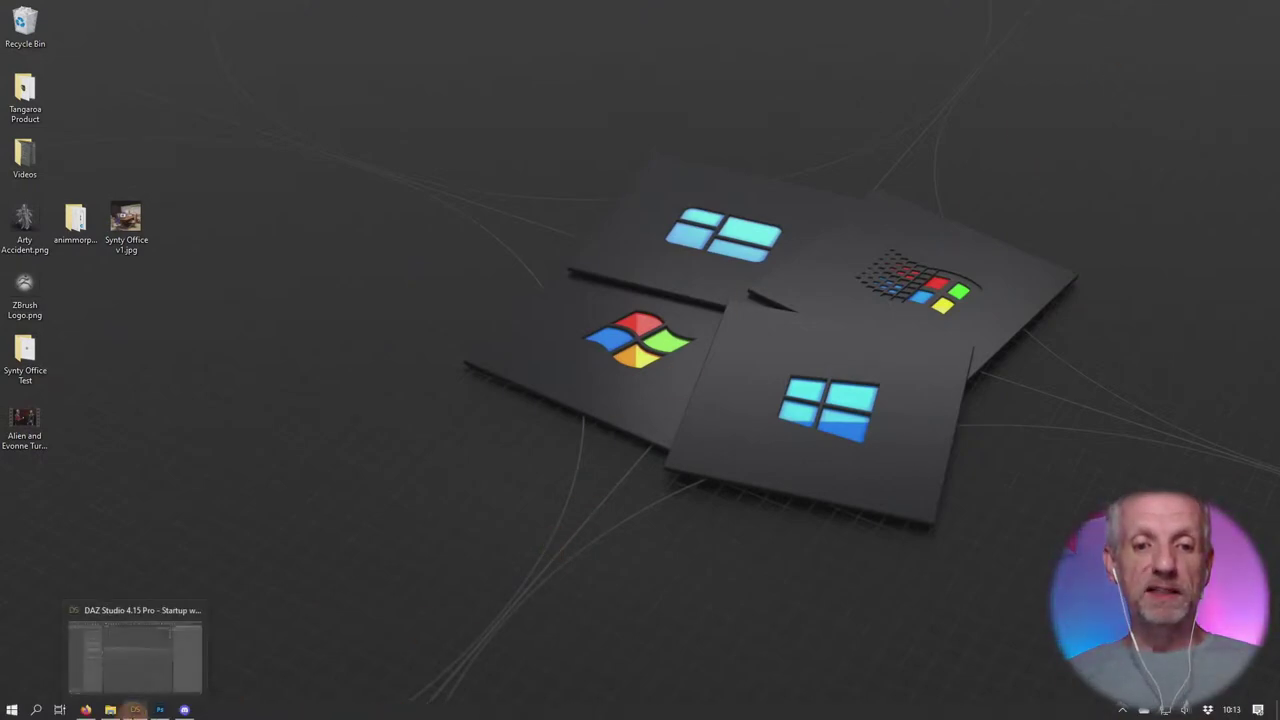
left_click(135, 655)
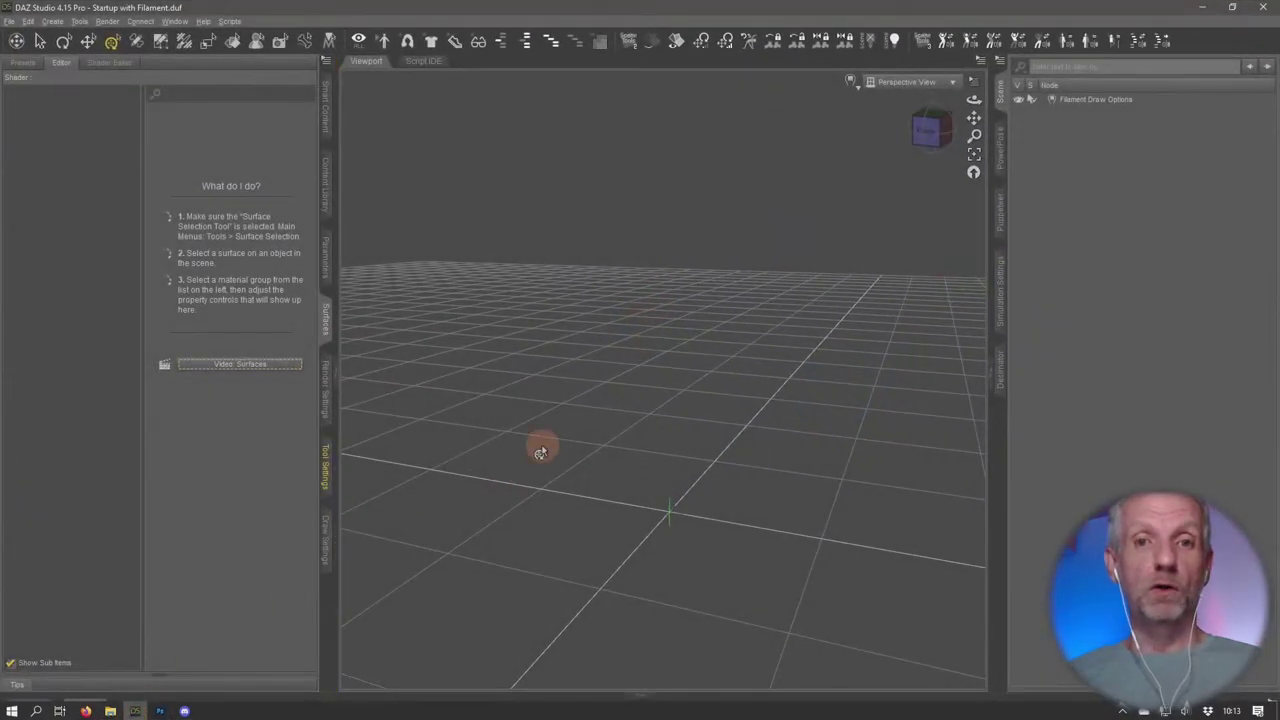
left_click(327, 195)
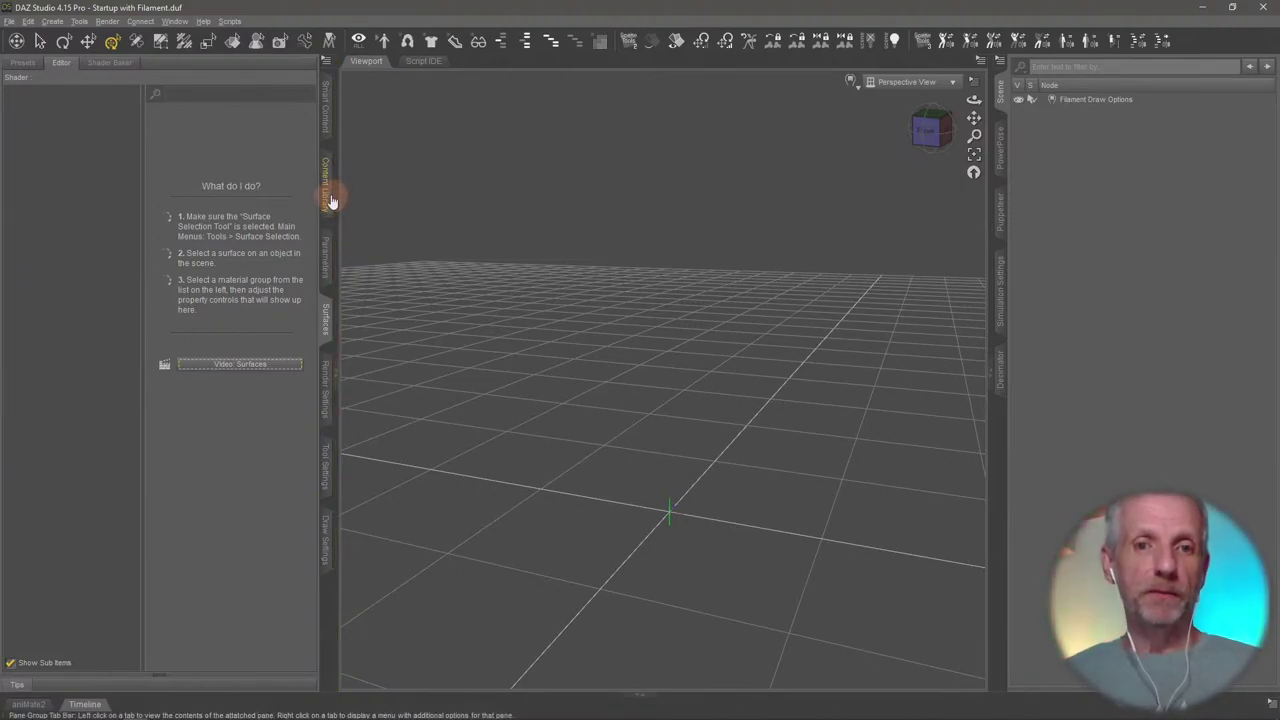
double_click(44, 416)
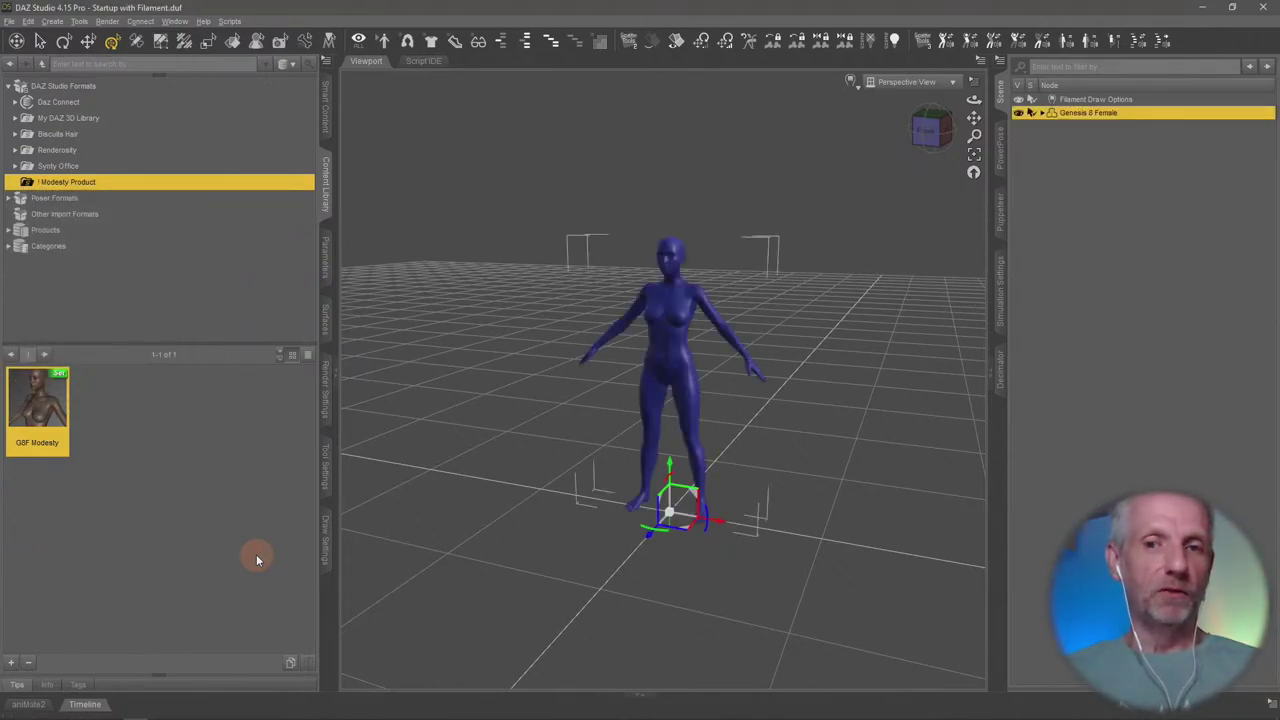
scroll(656, 400, "up", 6)
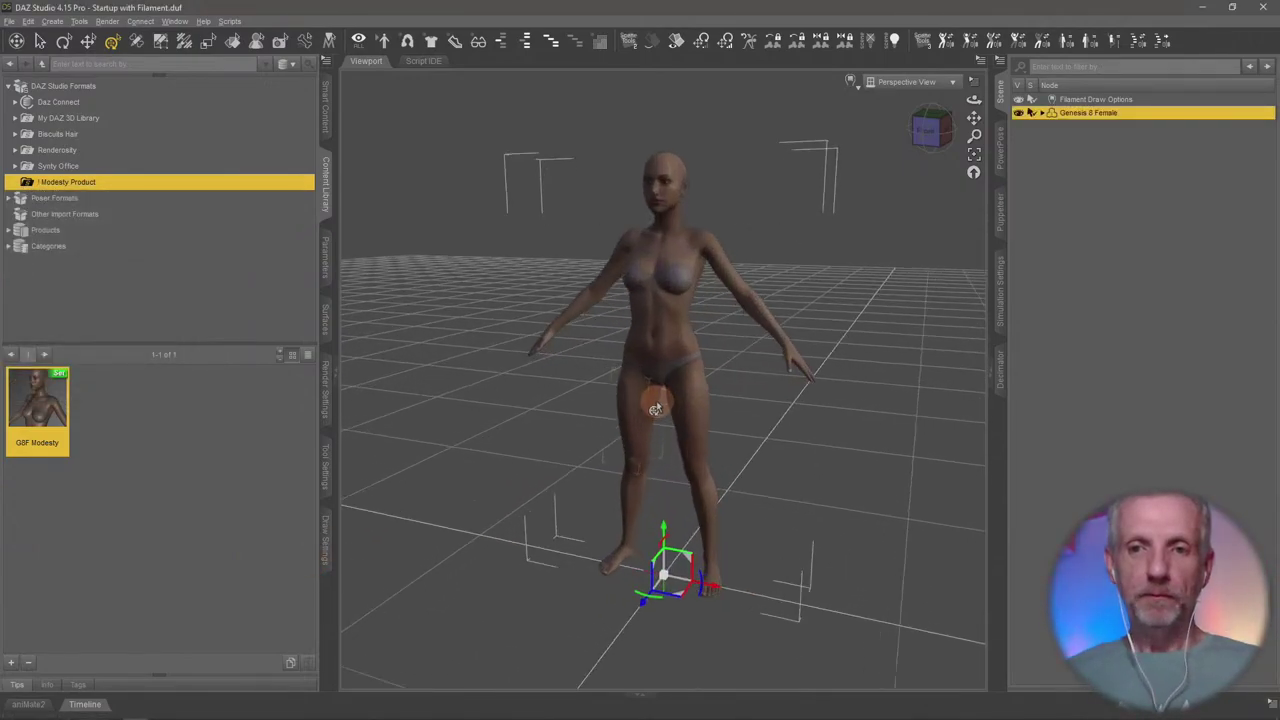
scroll(668, 381, "down", 5)
left_click_drag(409, 297, 694, 343, "alt")
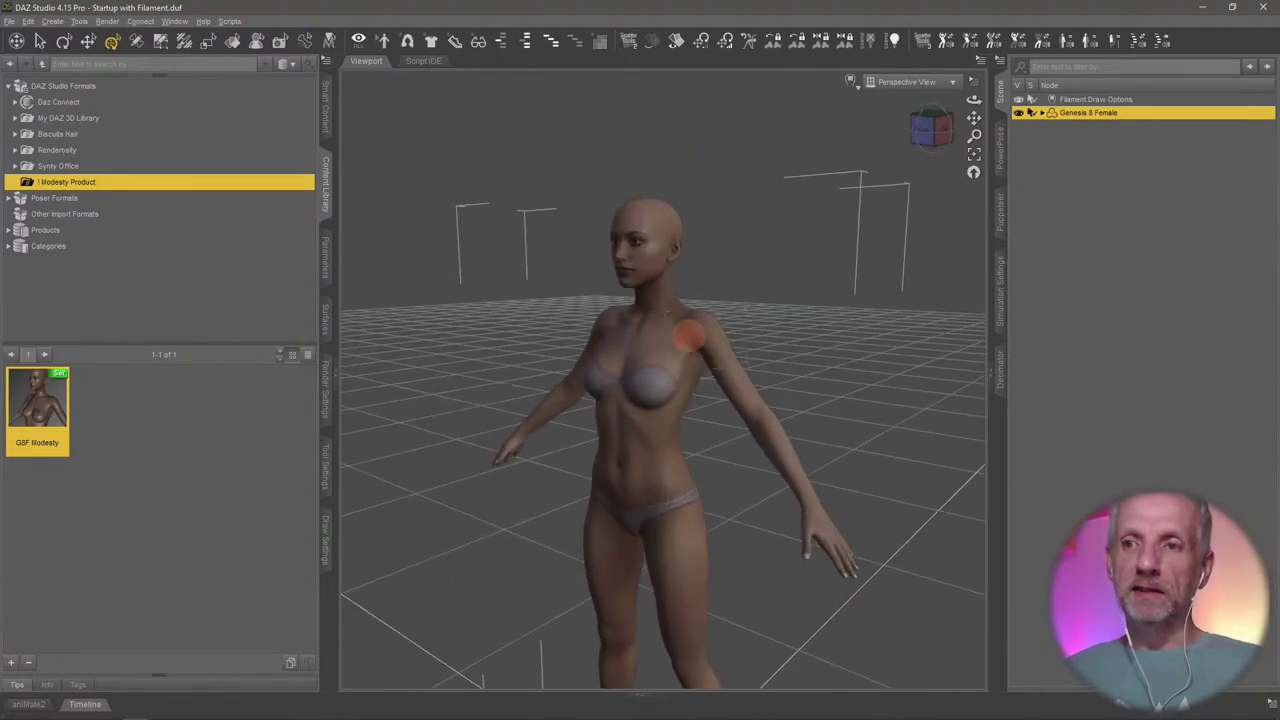
Delete the Filament Draw Options node from the scene and reframe the Genesis 8 Female's upper body
scroll(709, 316, "up", 5)
scroll(710, 310, "up", 3)
scroll(710, 307, "down", 4)
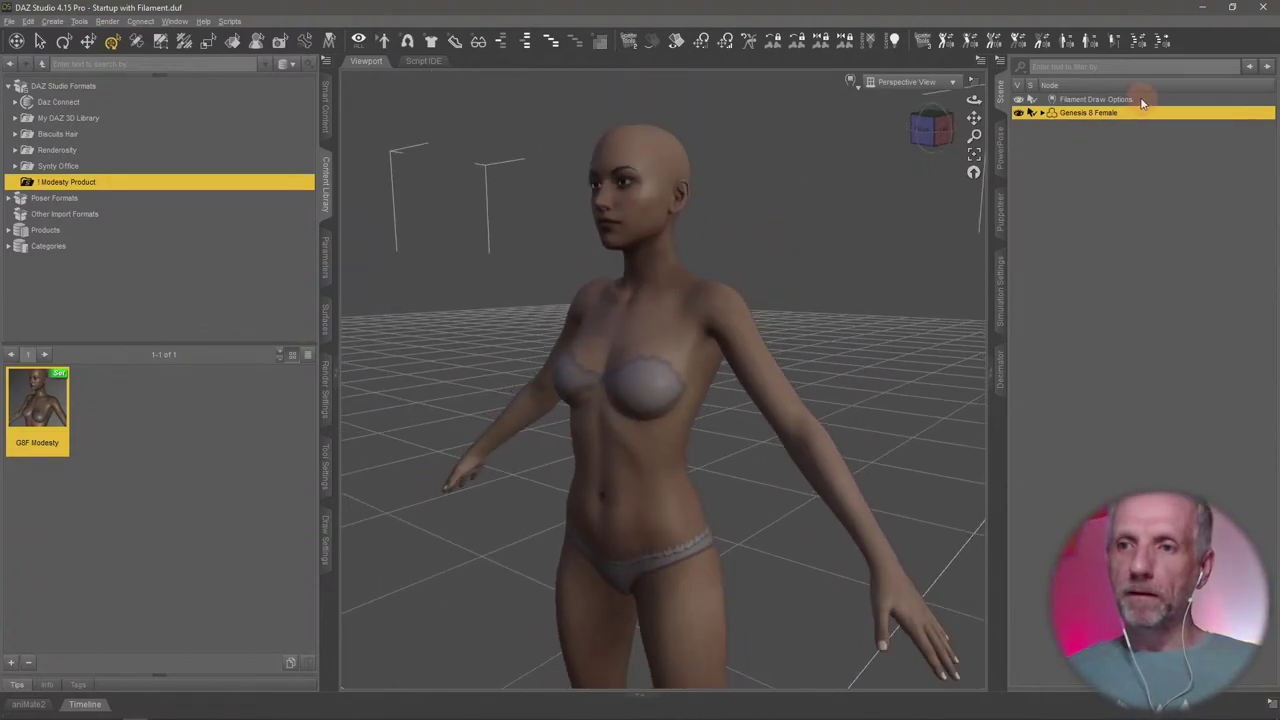
left_click(1142, 101)
key("Delete")
mouse_move(785, 283)
left_mouse_down("alt")
mouse_move(714, 335)
mouse_move(587, 331)
left_mouse_up("alt")
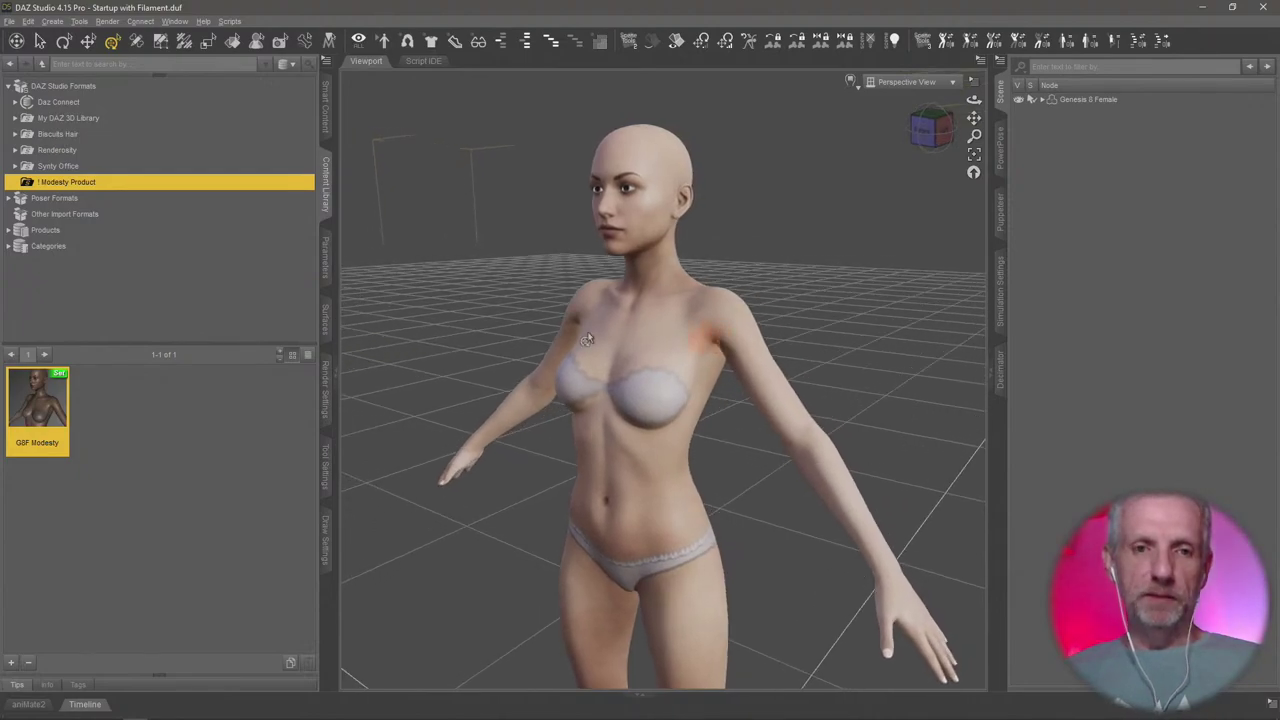
Load the Basic Wear Tank Top from the Genesis 8 Starter Essentials wardrobe onto the Genesis 8 Female figure
left_click(323, 117)
left_click(140, 440)
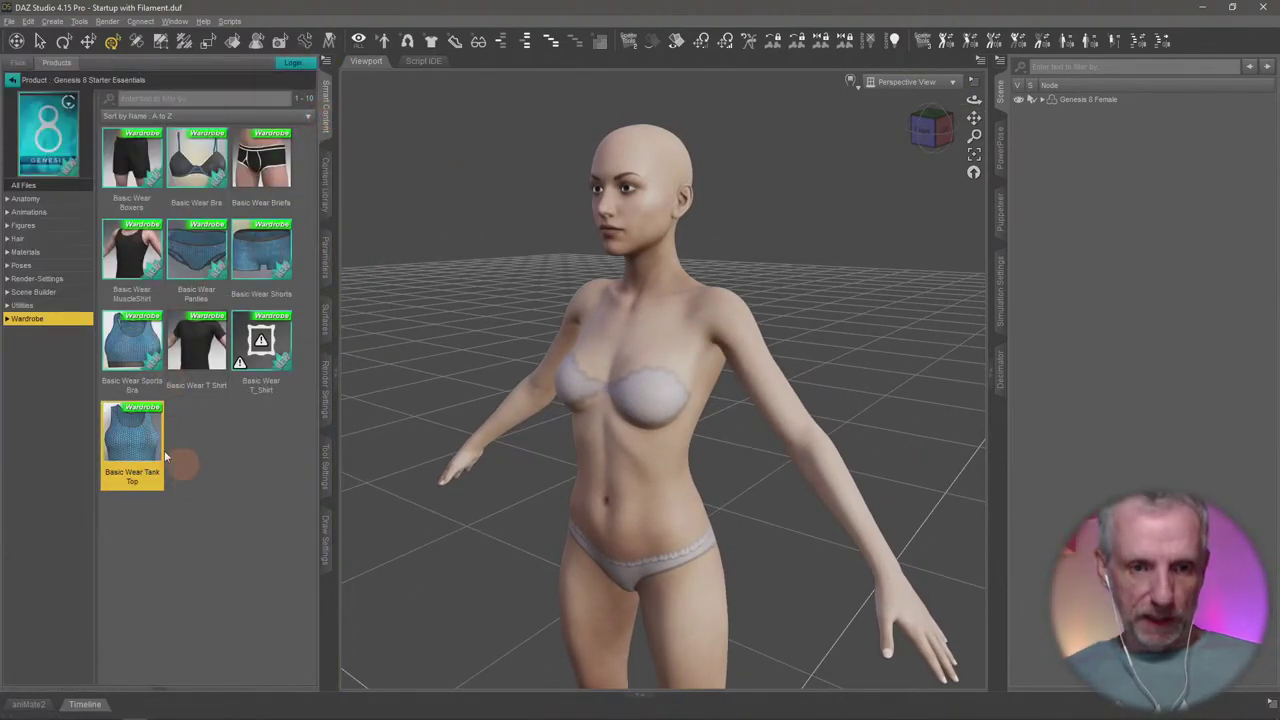
left_click(1092, 99)
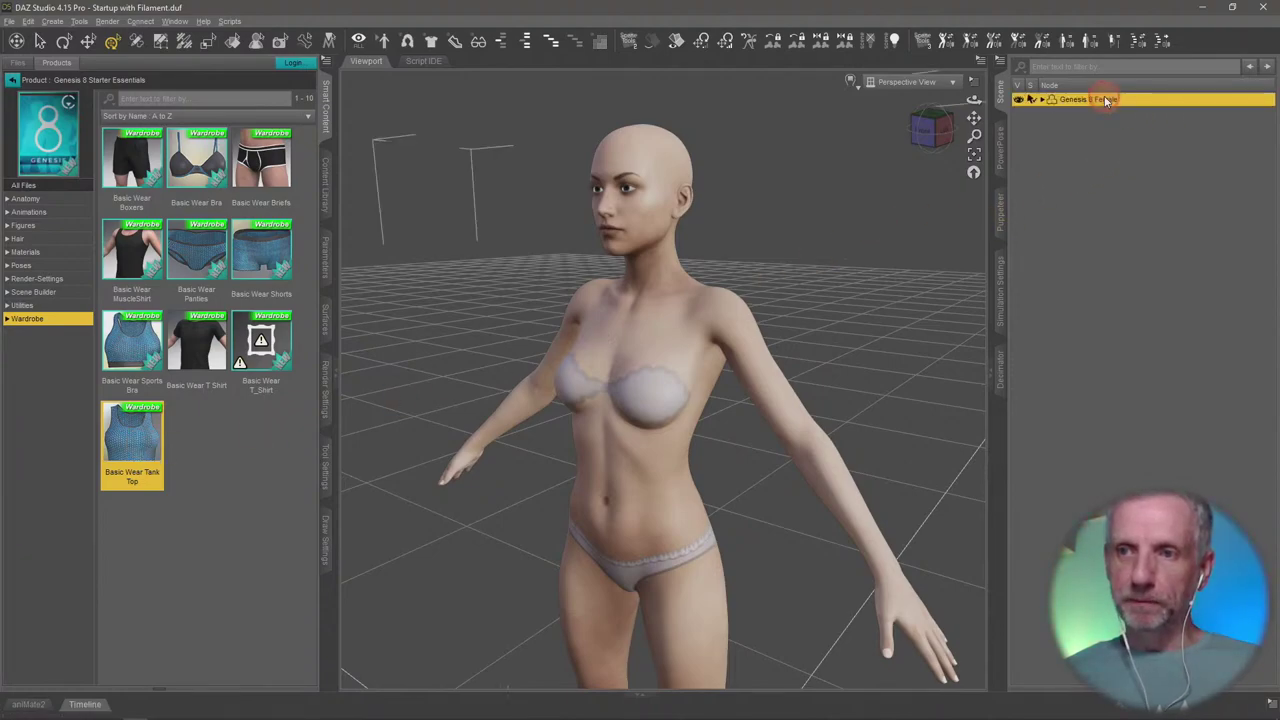
double_click(124, 428)
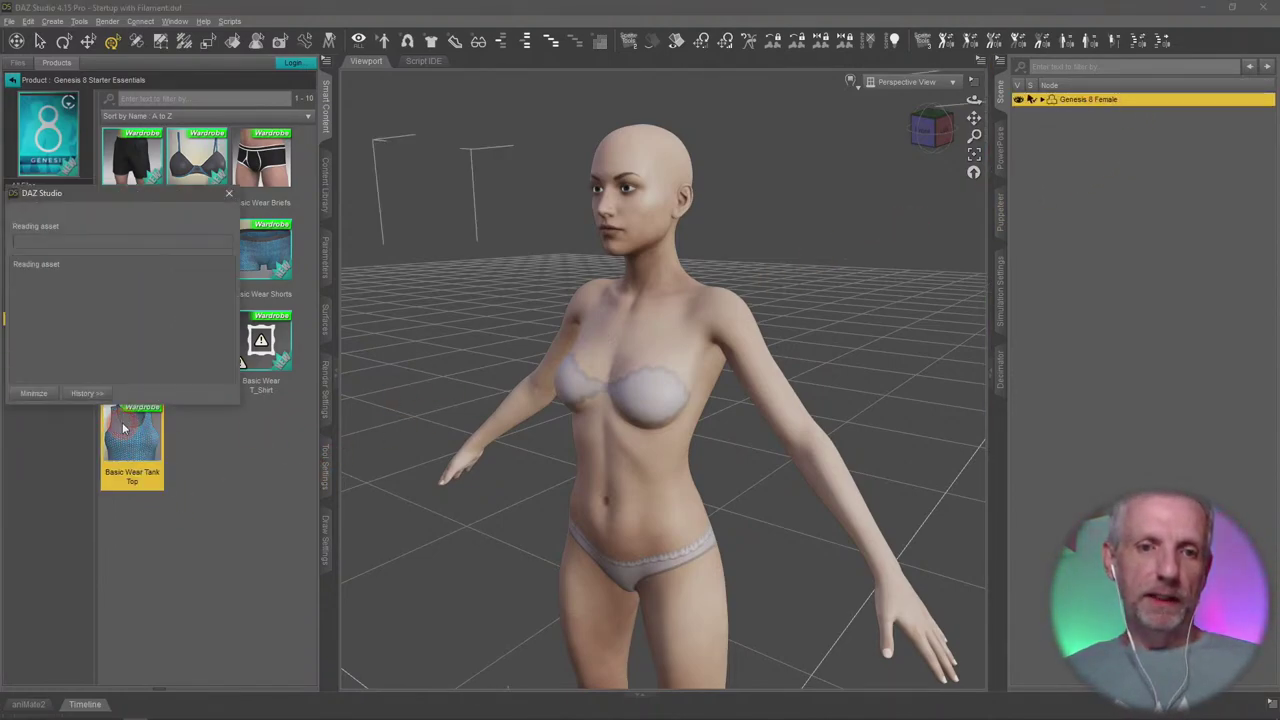
scroll(555, 544, "up", 5)
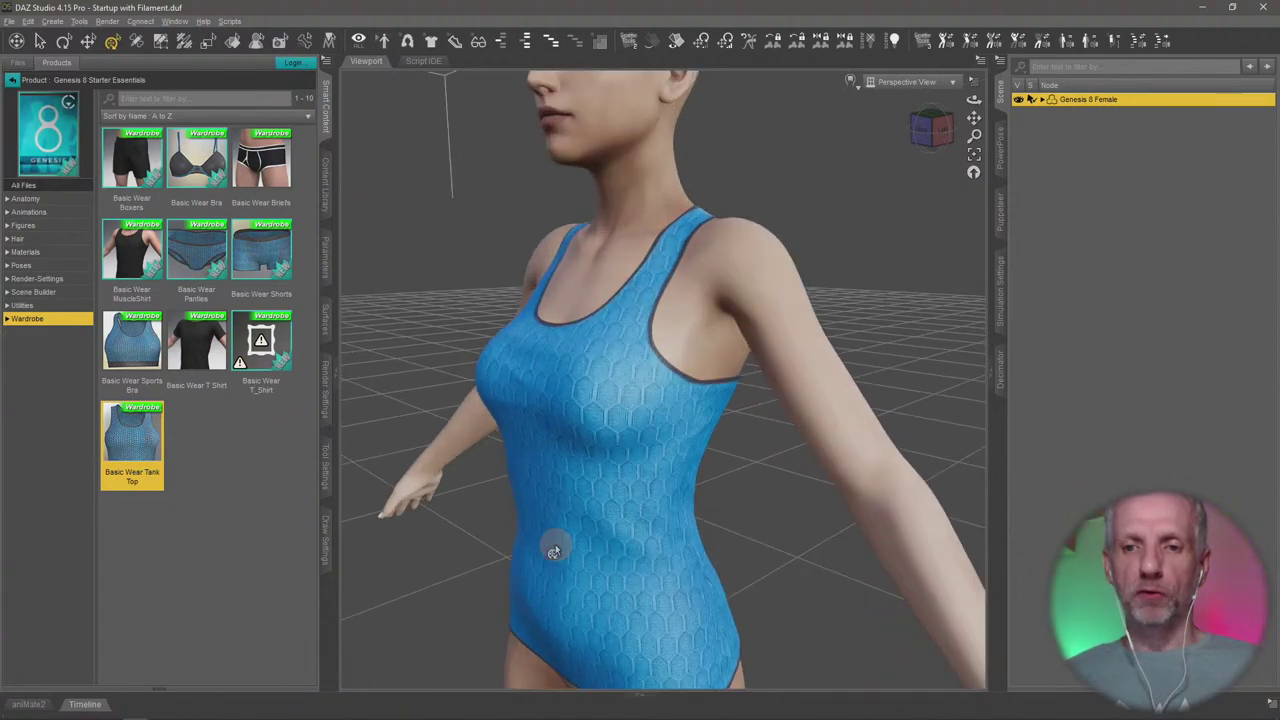
left_click_drag(555, 544, 808, 416, "alt")
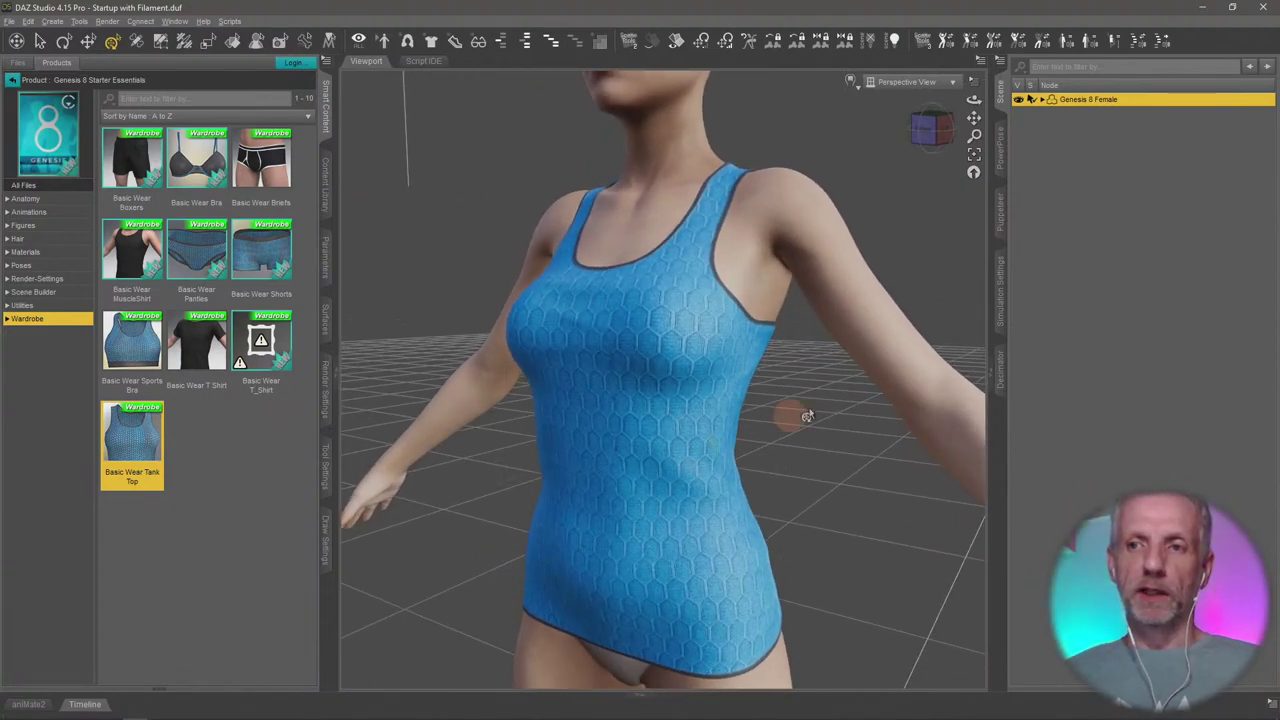
Select the Basic Wear Tank Top and use the Geometry Editor to select a patch of polygons over the belly
left_click(1043, 100)
left_click(1105, 139)
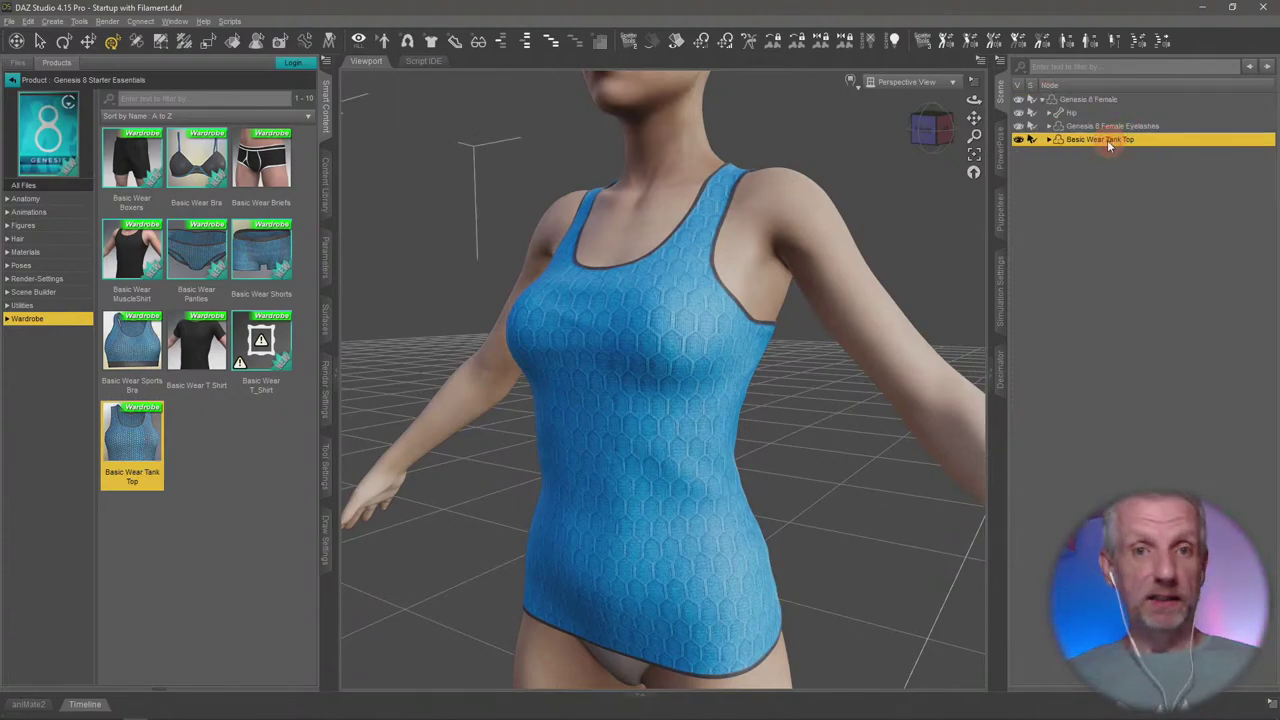
left_click(160, 42)
left_click(322, 460)
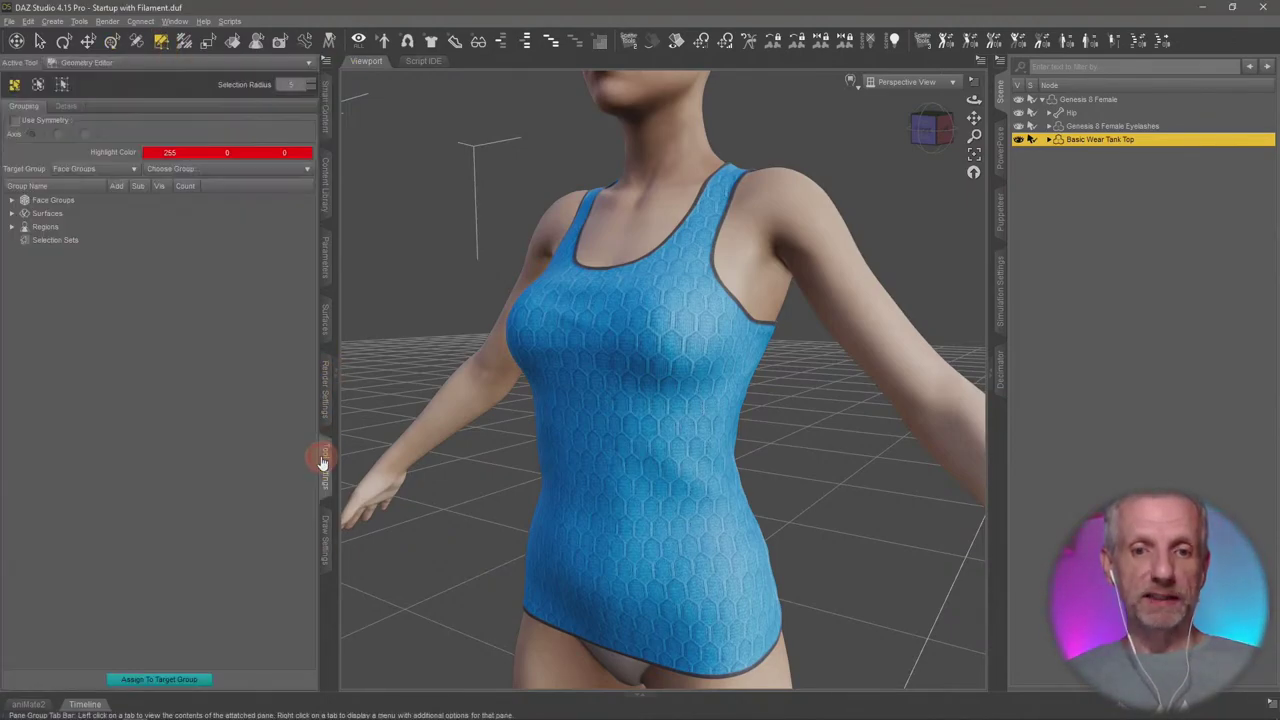
scroll(583, 490, "up", 5)
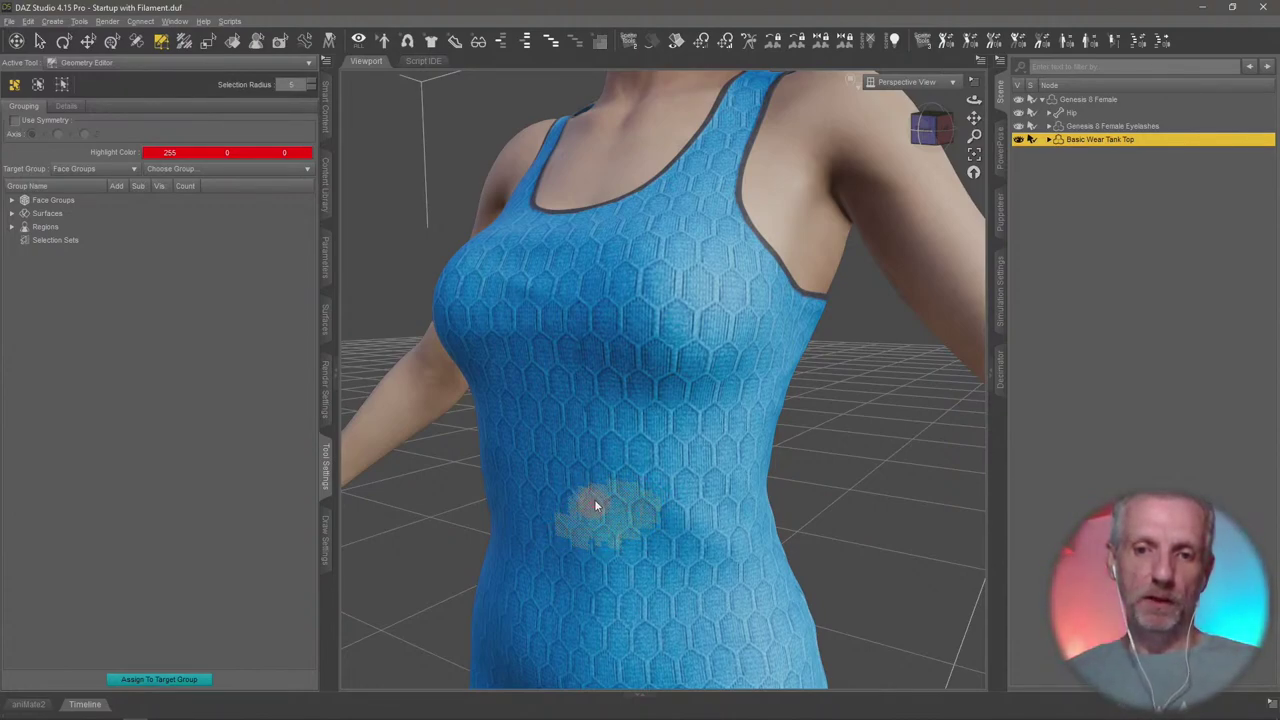
left_click(602, 517)
scroll(656, 518, "up", 2)
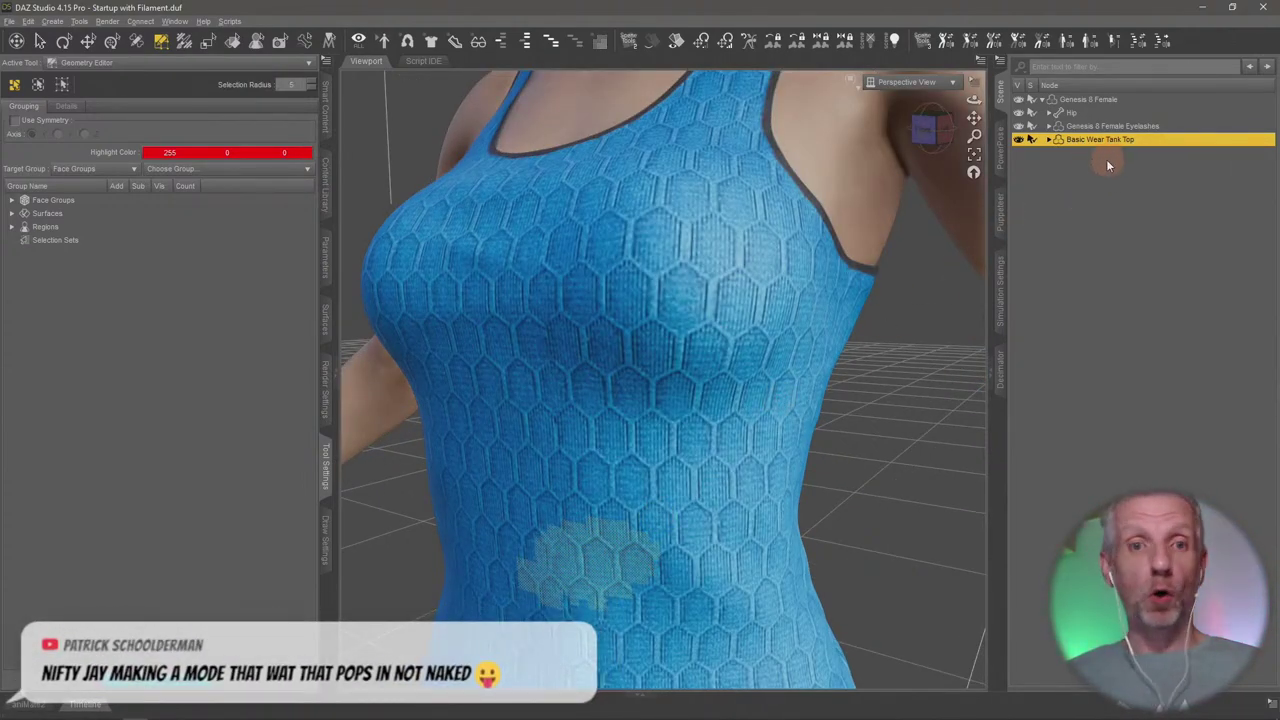
Create a selection set named "Poke Section" from the selected tank top polygons
left_click(60, 240)
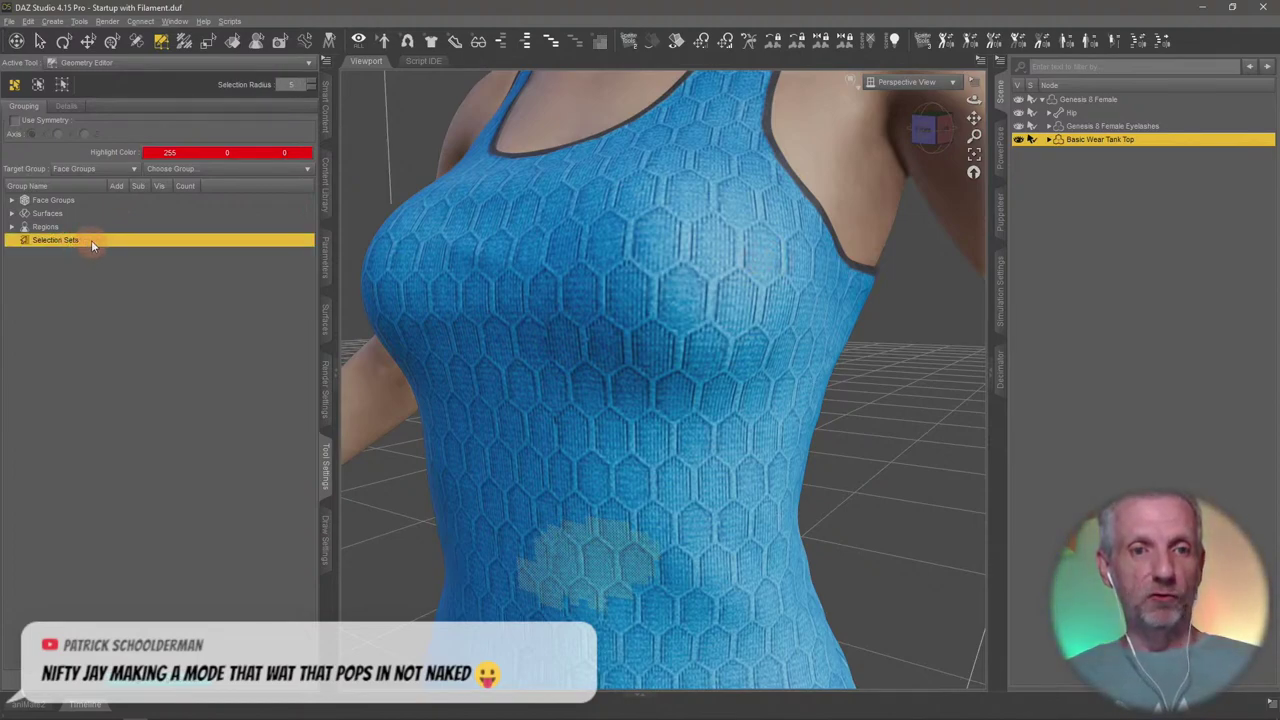
right_click(91, 240)
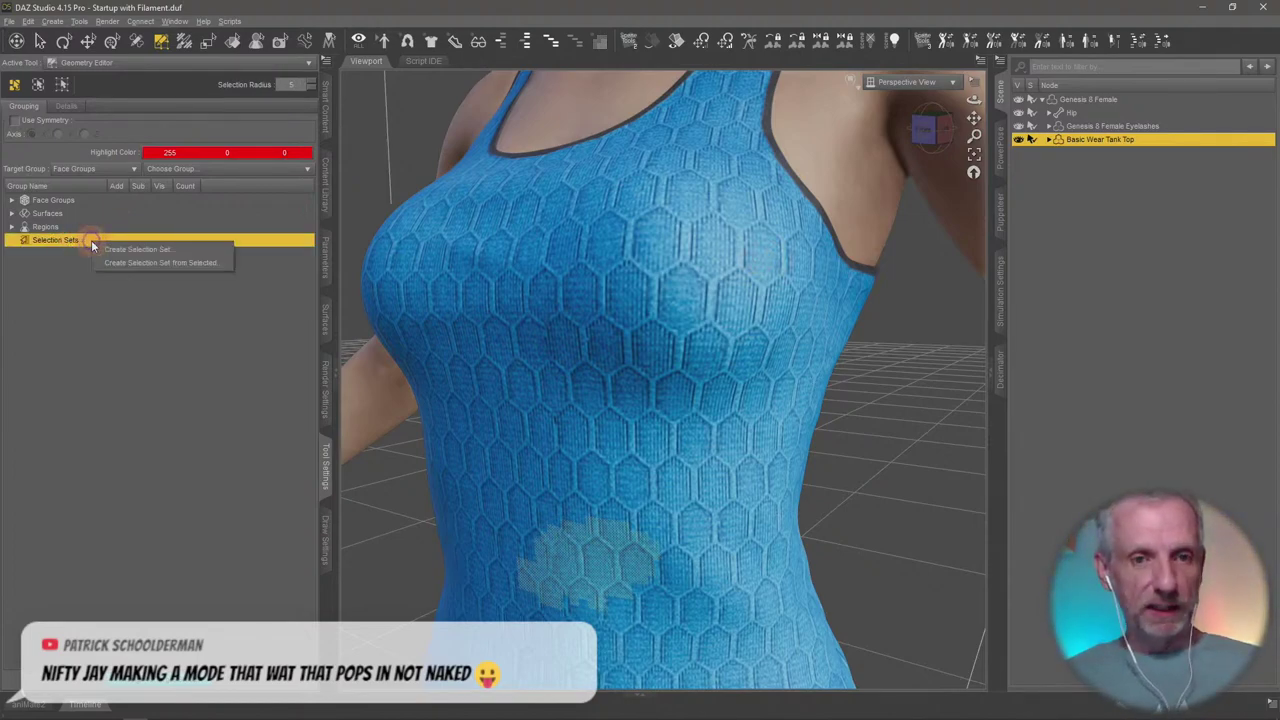
left_click(141, 263)
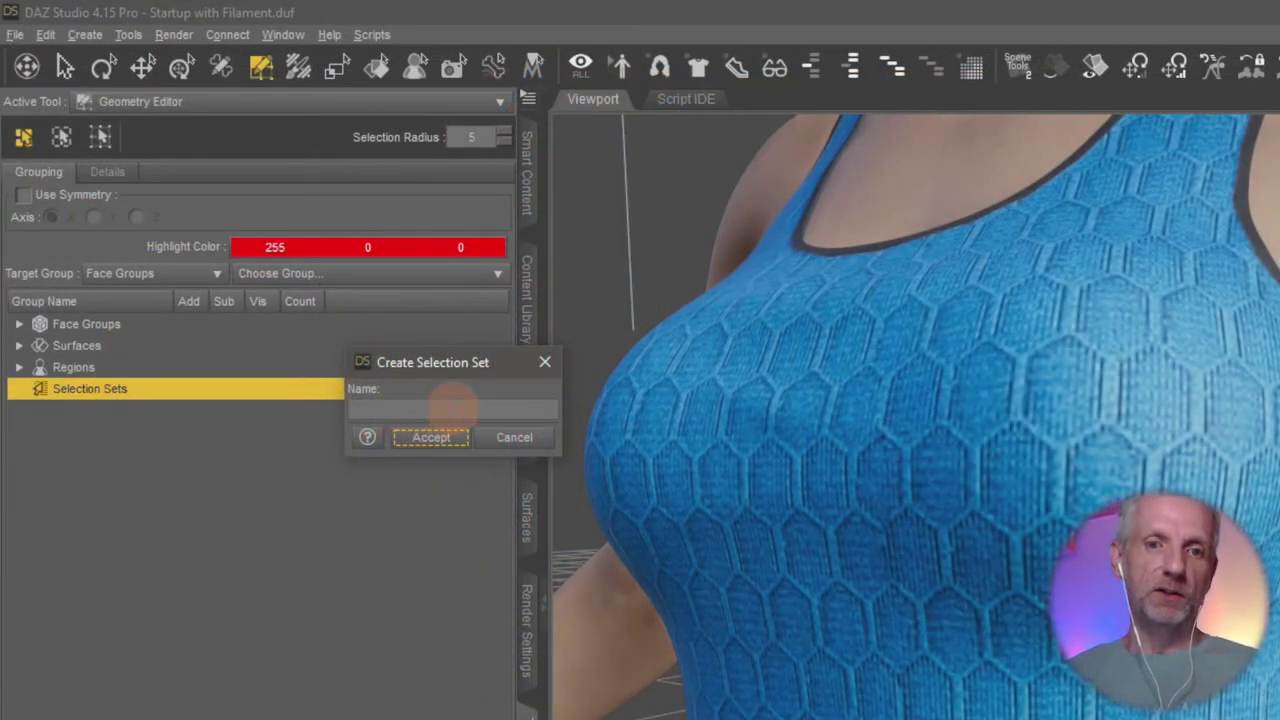
left_click(493, 408)
type("Pok")
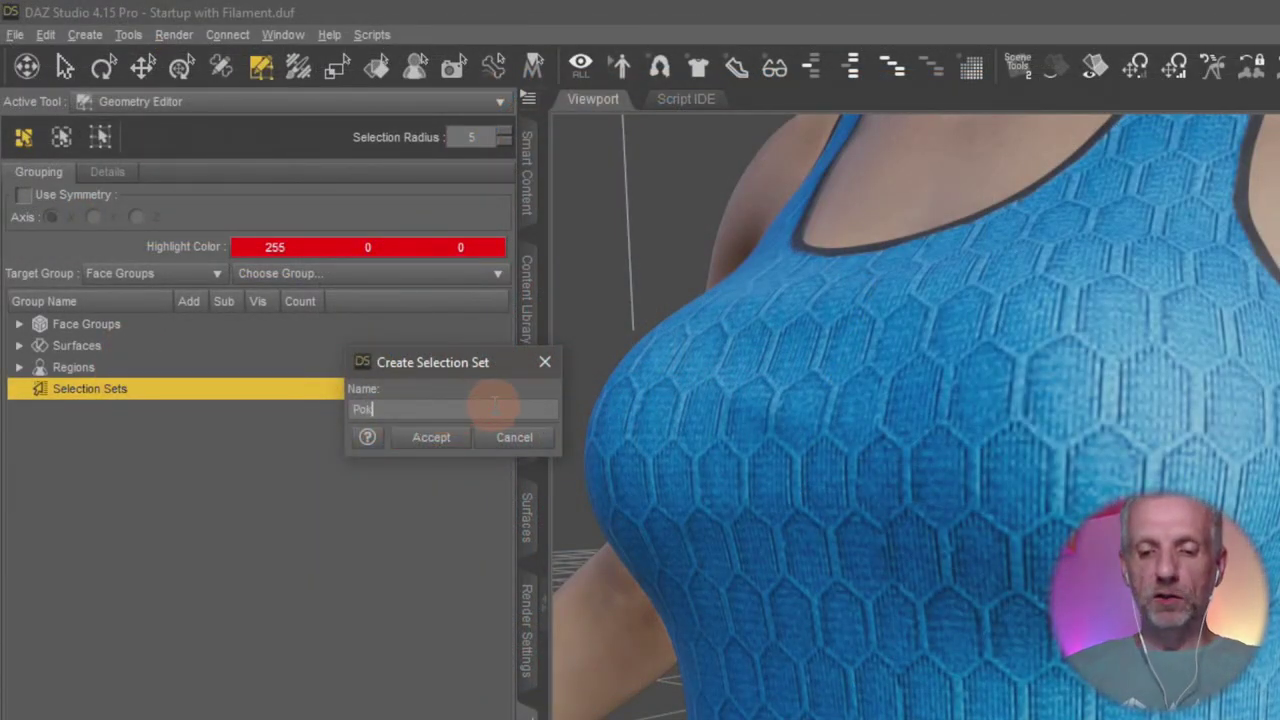
type("e Section")
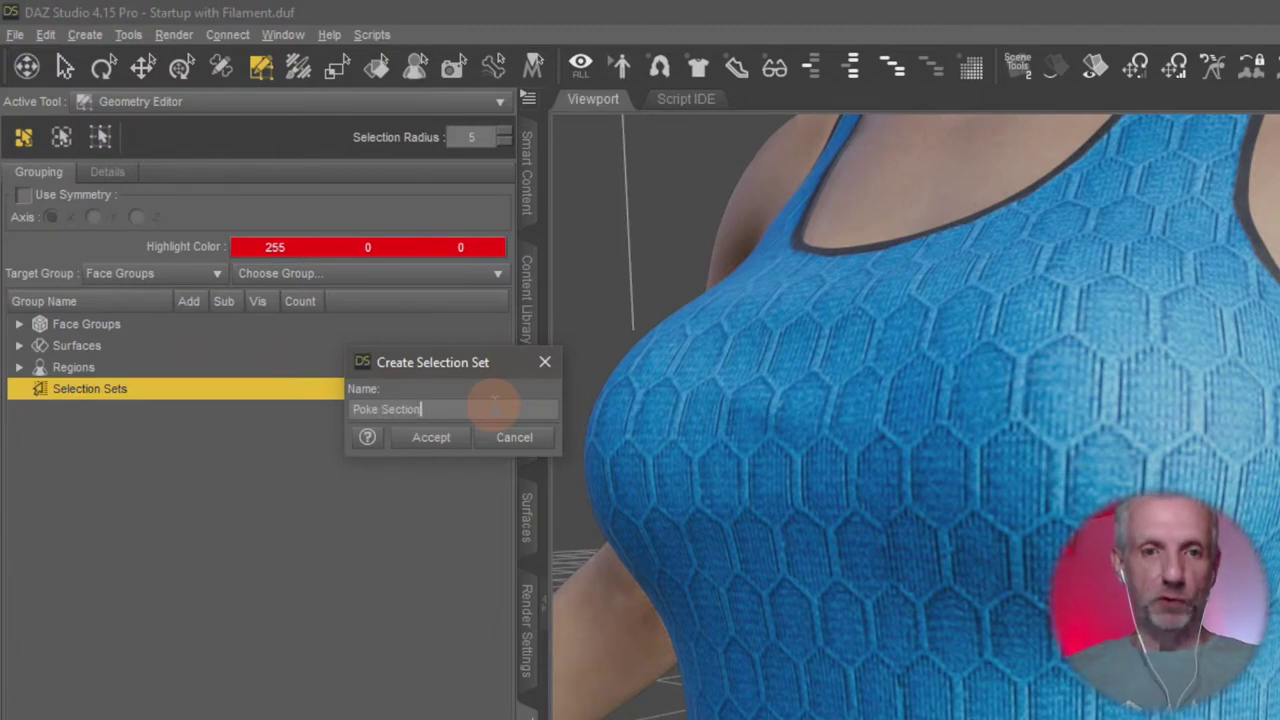
key("Return")
left_click(170, 396)
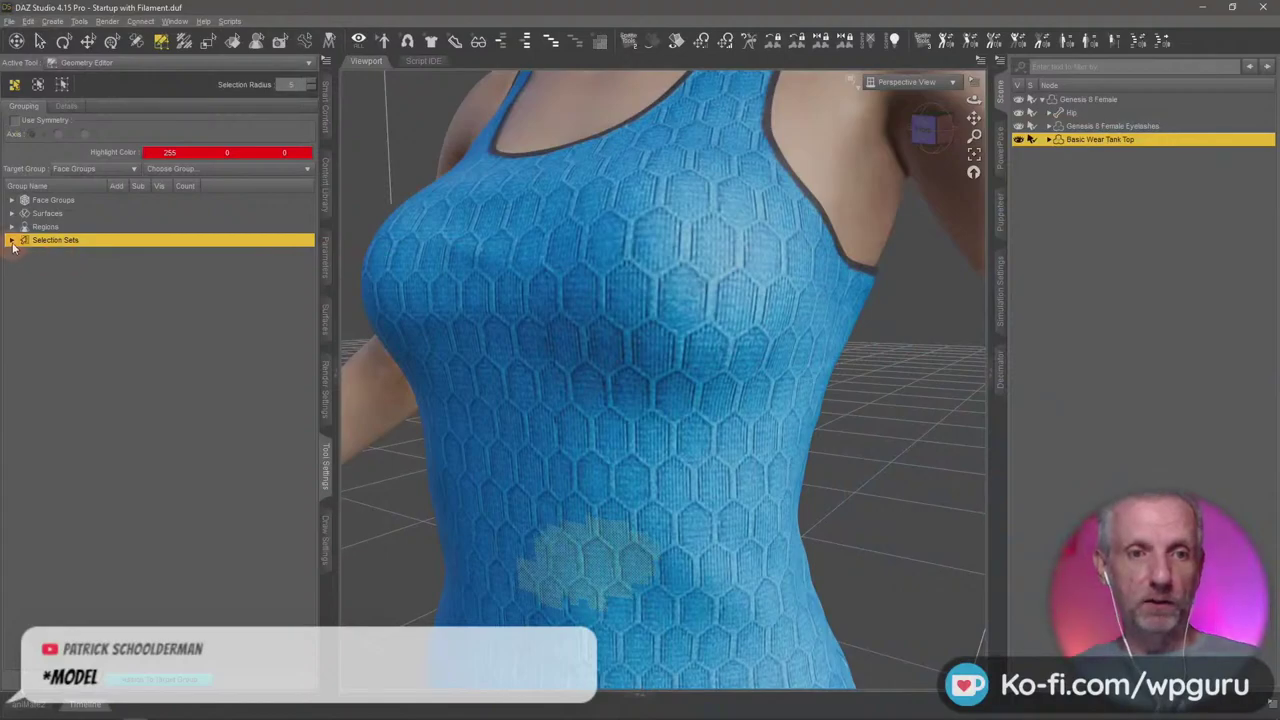
Hide the Poke Section polygons, examine the gap in the tank top from several angles, and show them again
left_click(11, 240)
left_click(159, 252)
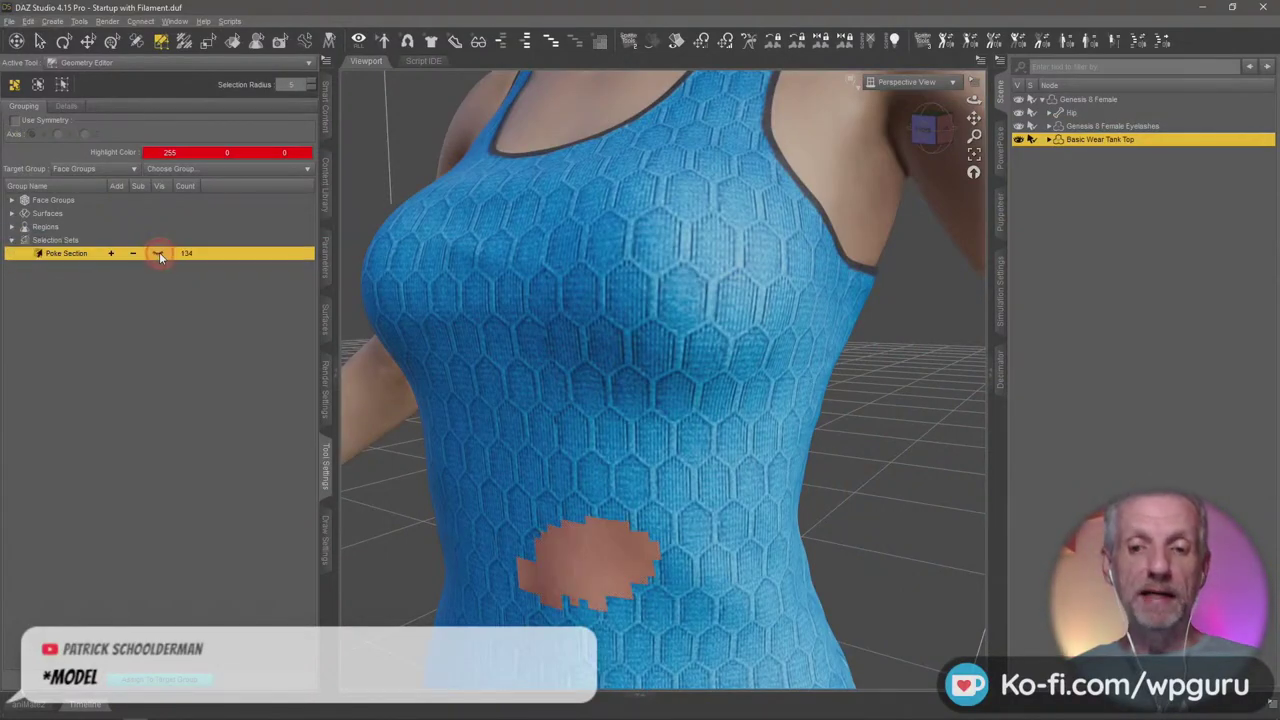
left_click_drag(566, 425, 566, 426, "alt")
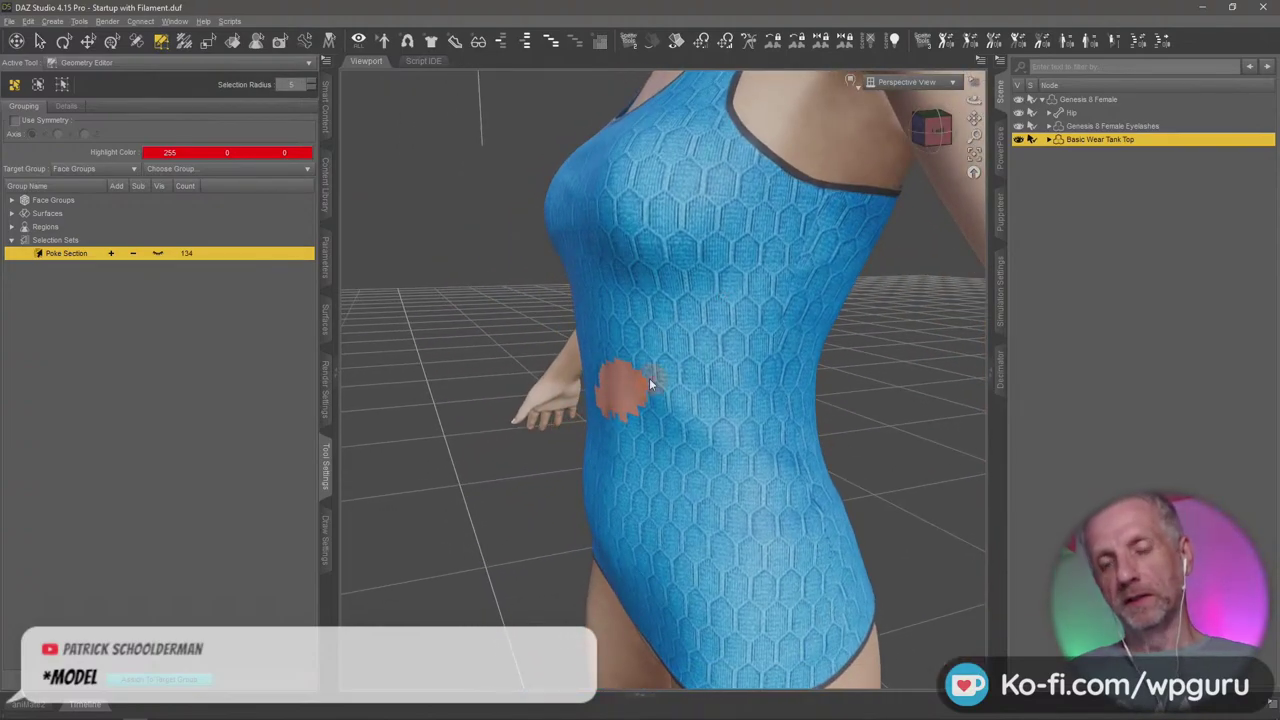
left_click_drag(649, 378, 649, 383, "alt")
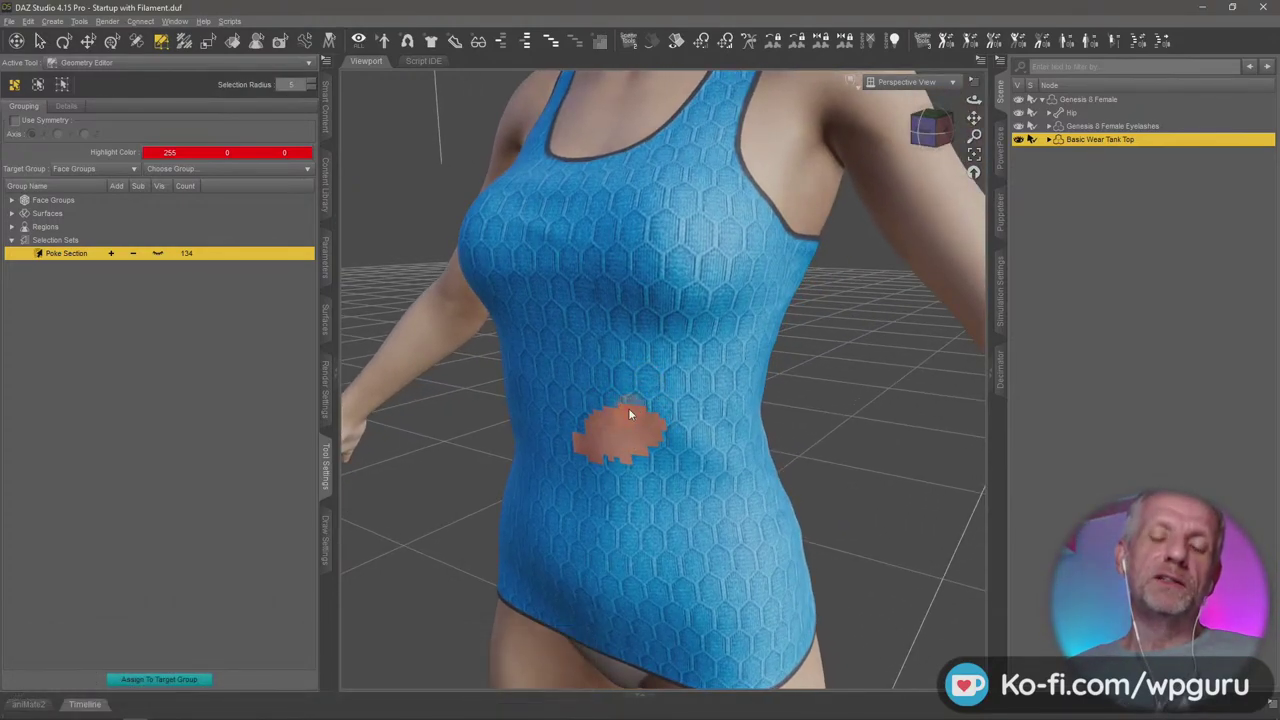
scroll(628, 408, "up", 4)
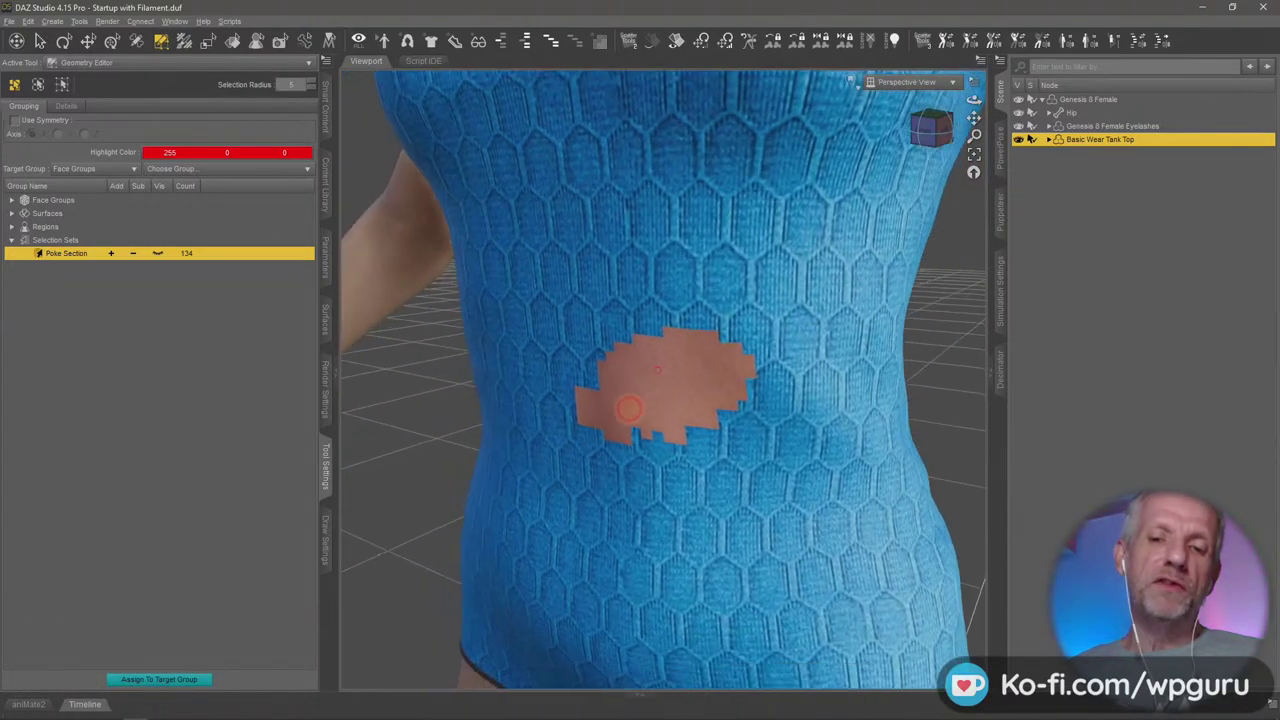
left_click_drag(628, 408, 595, 417, "alt")
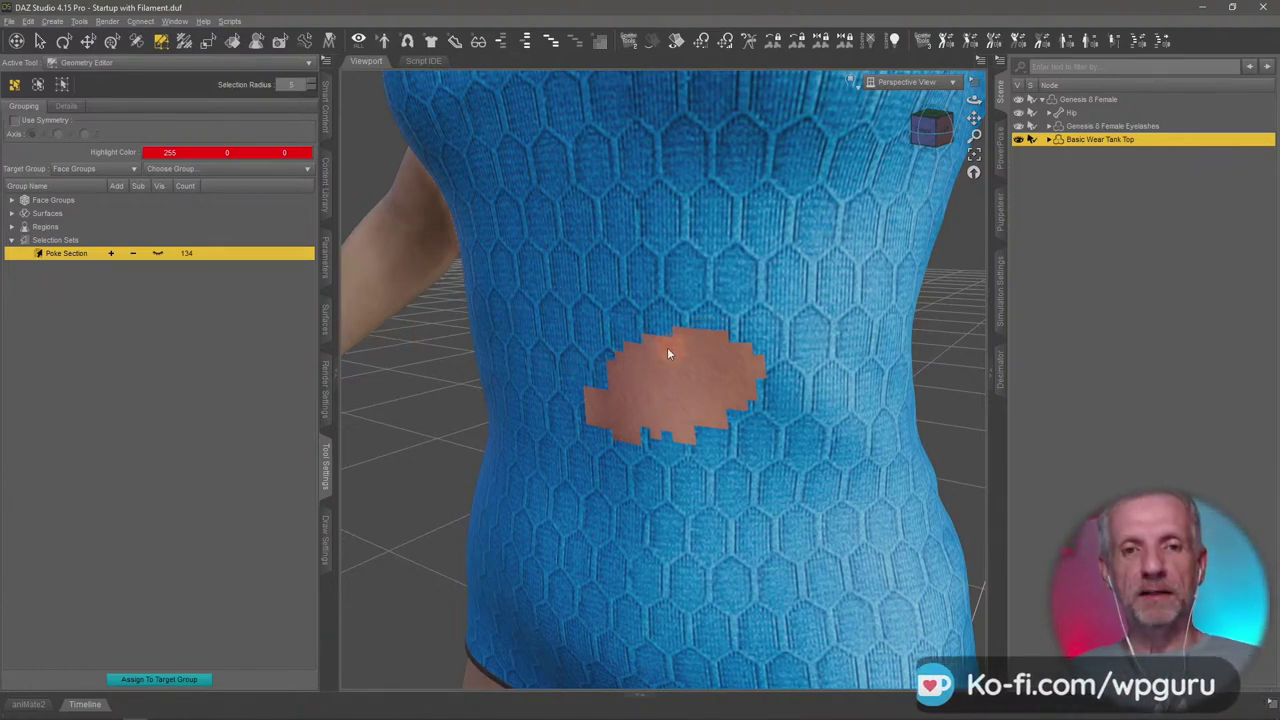
left_click(158, 253)
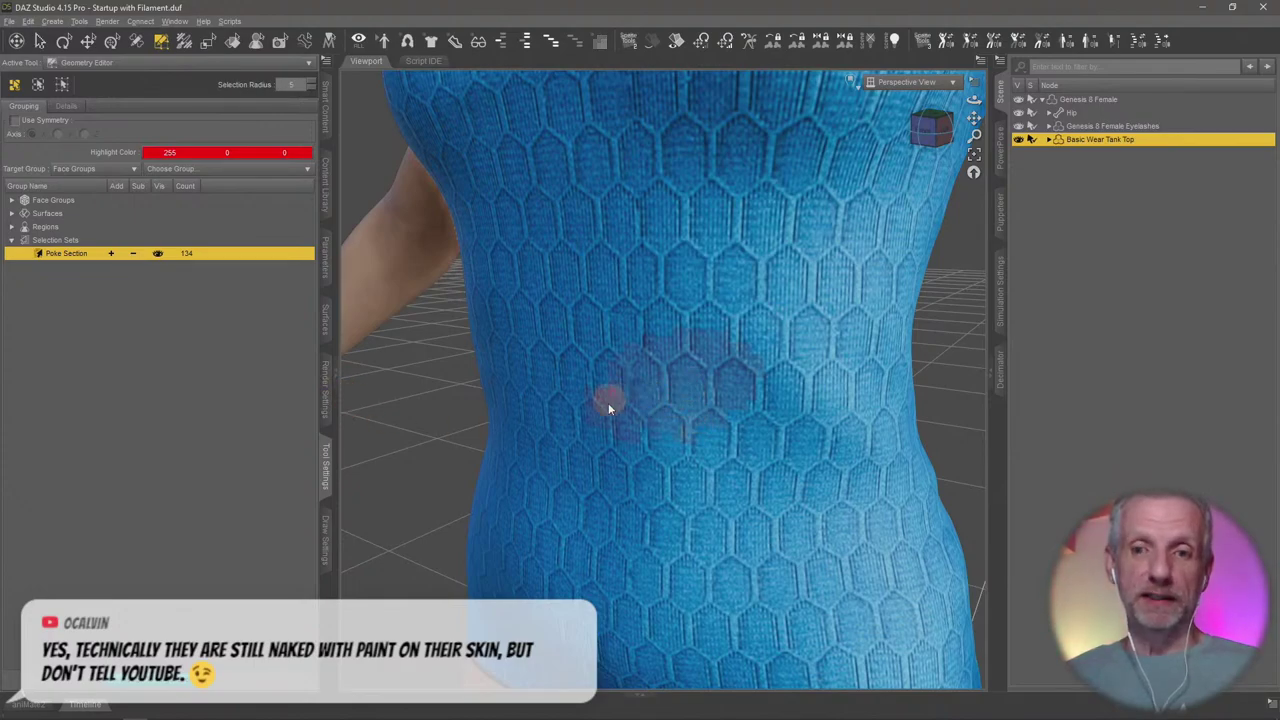
Select a polygon patch above the Poke Section together with the section's own polygons, and clear the geometry selection
left_click(112, 256)
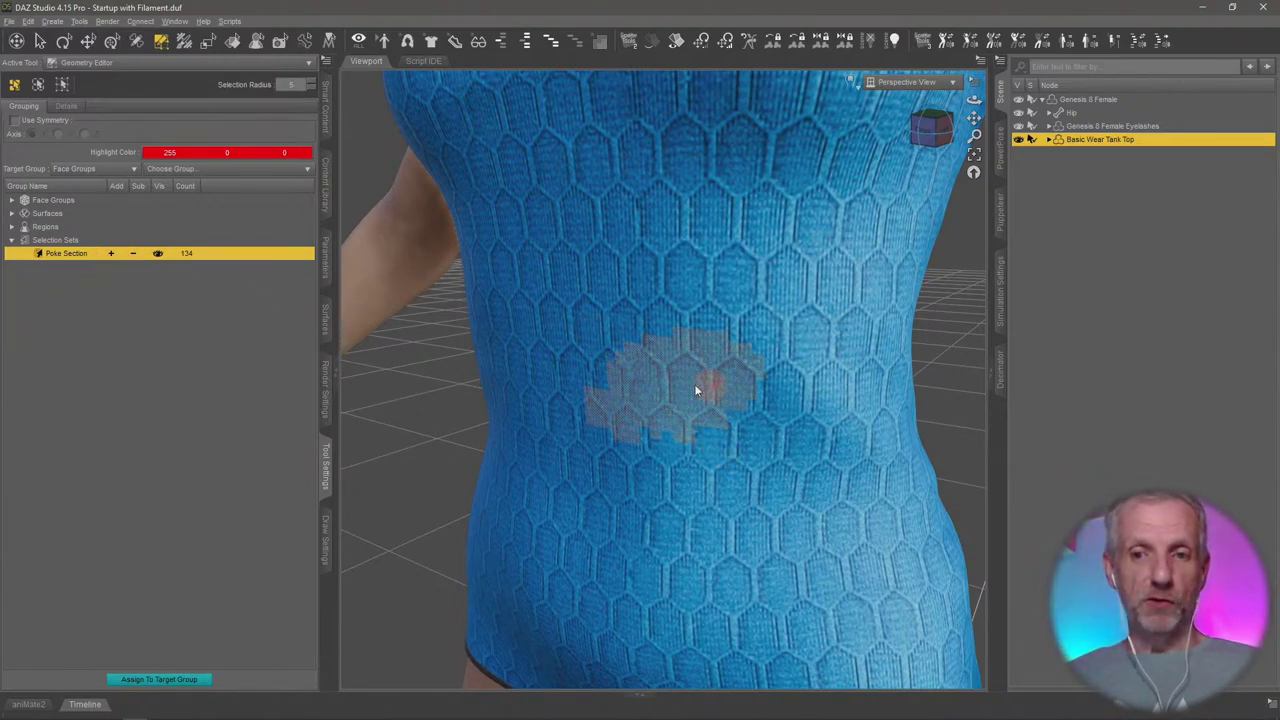
left_click(753, 174)
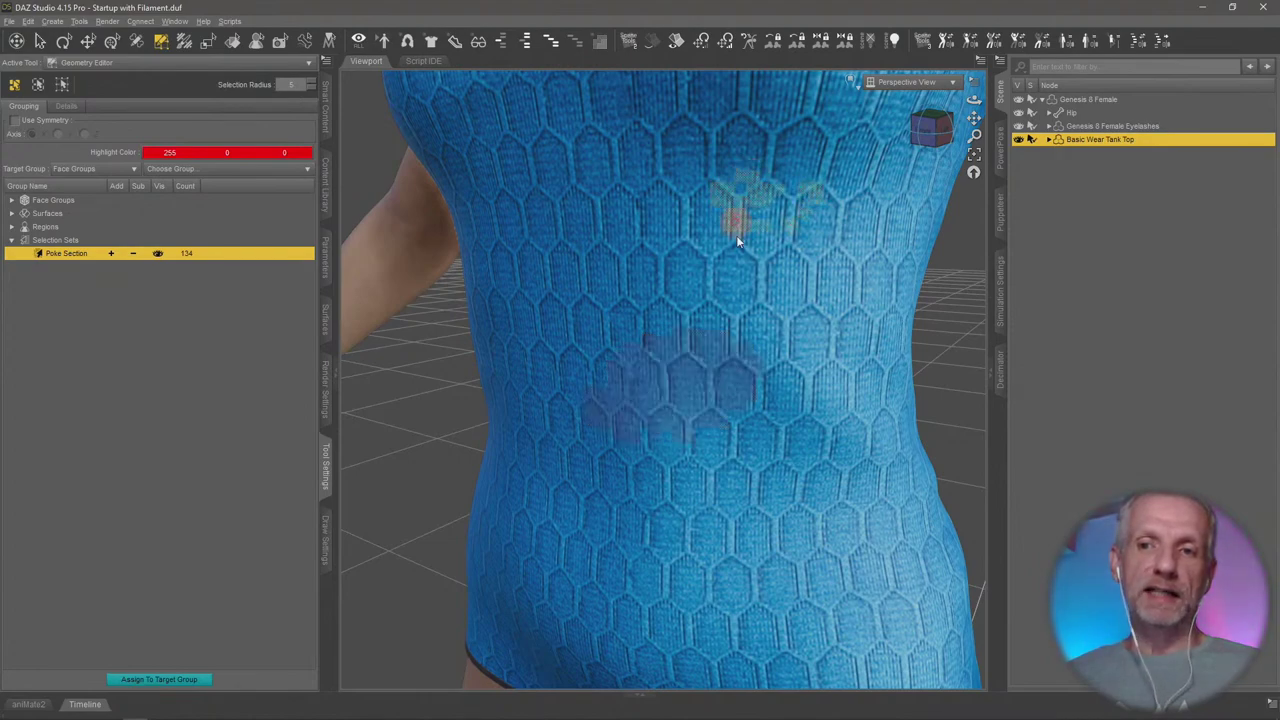
left_click(112, 255)
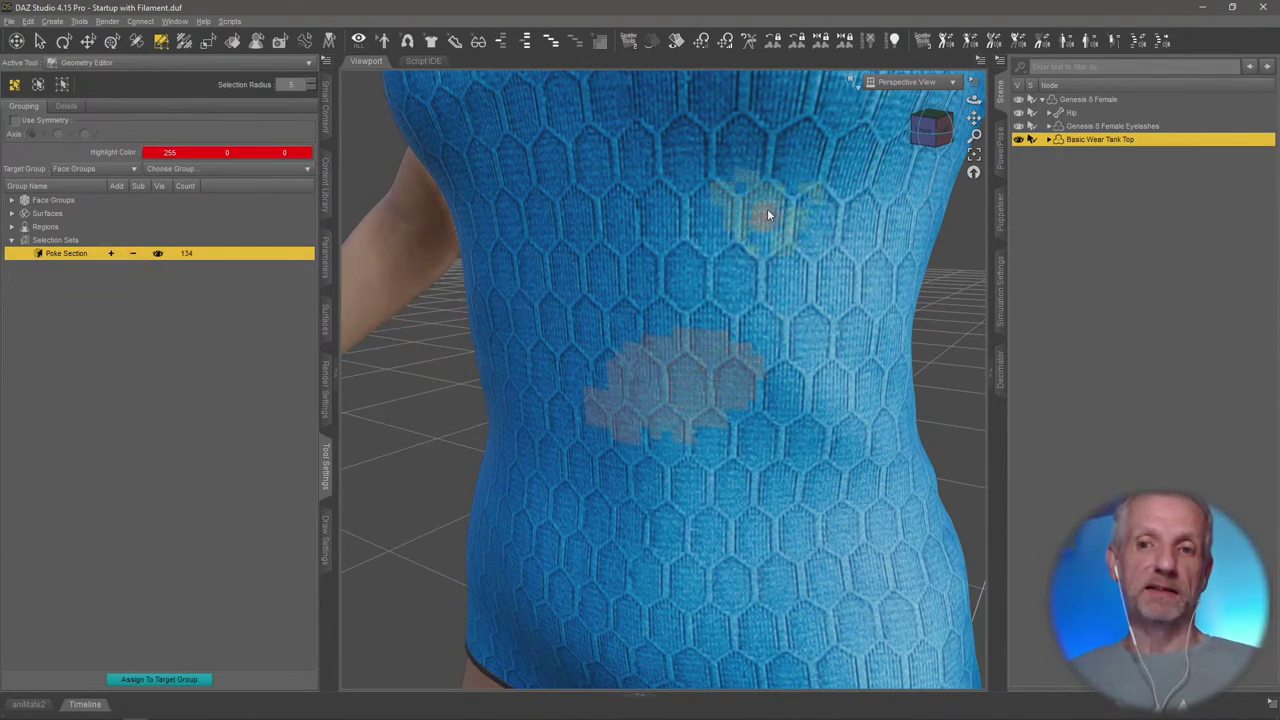
right_click(681, 373)
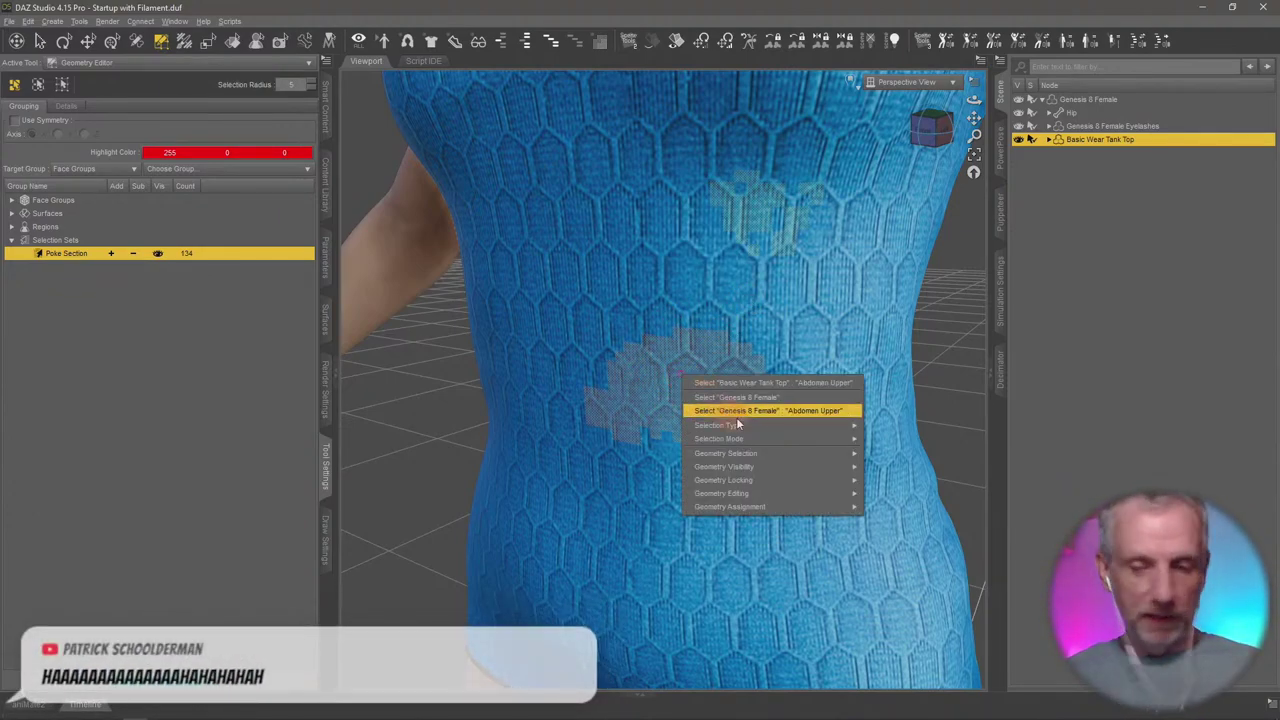
mouse_move(770, 453)
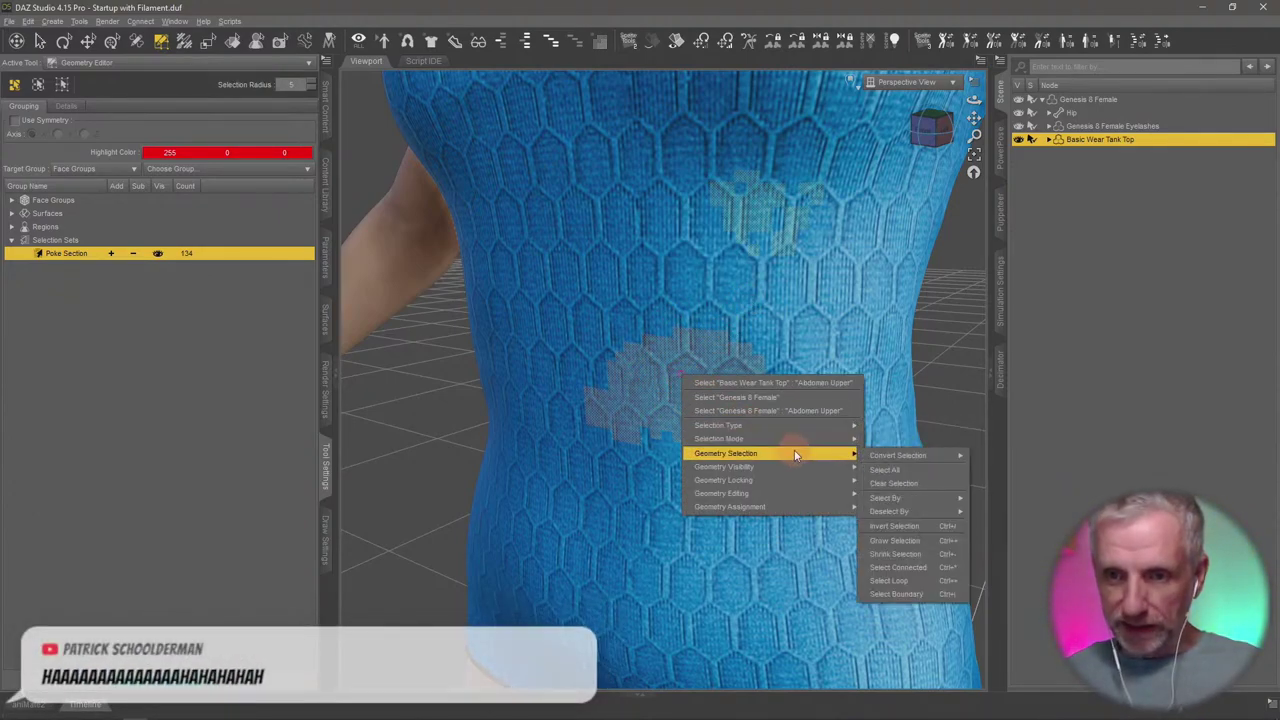
left_click(898, 481)
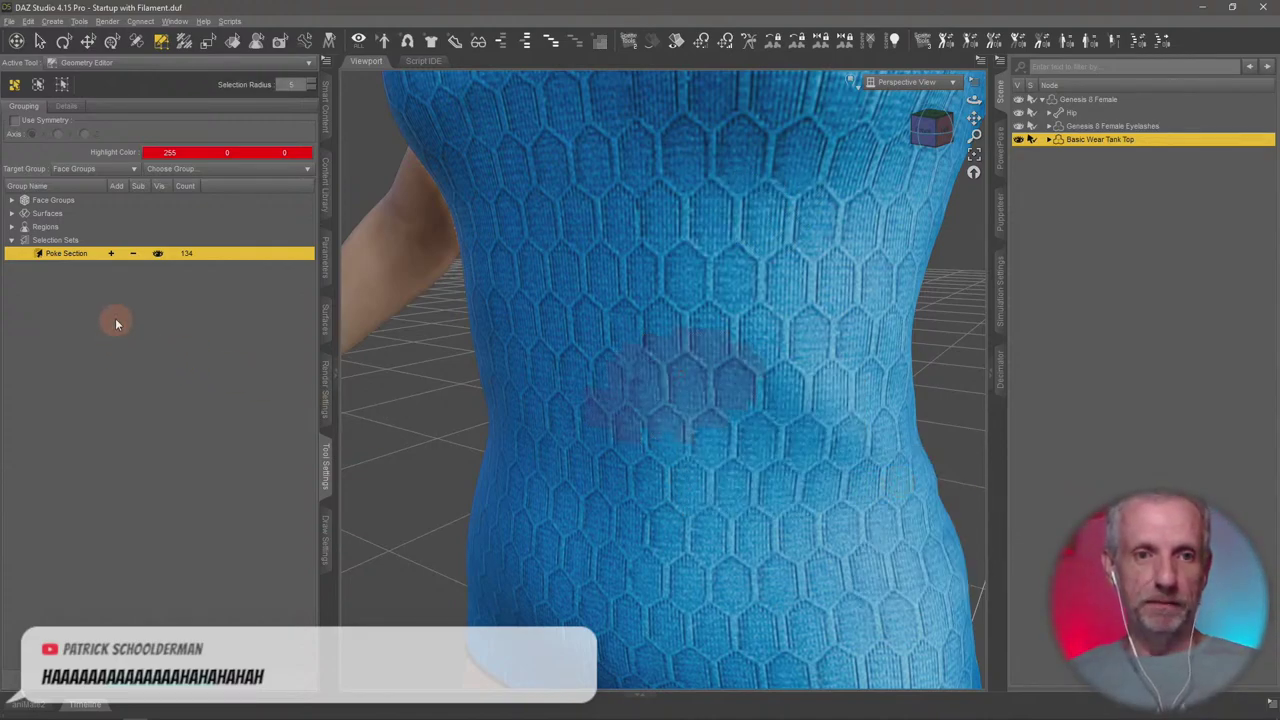
Select the Poke Section polygons and permanently delete them from the tank top's base geometry
left_click(110, 253)
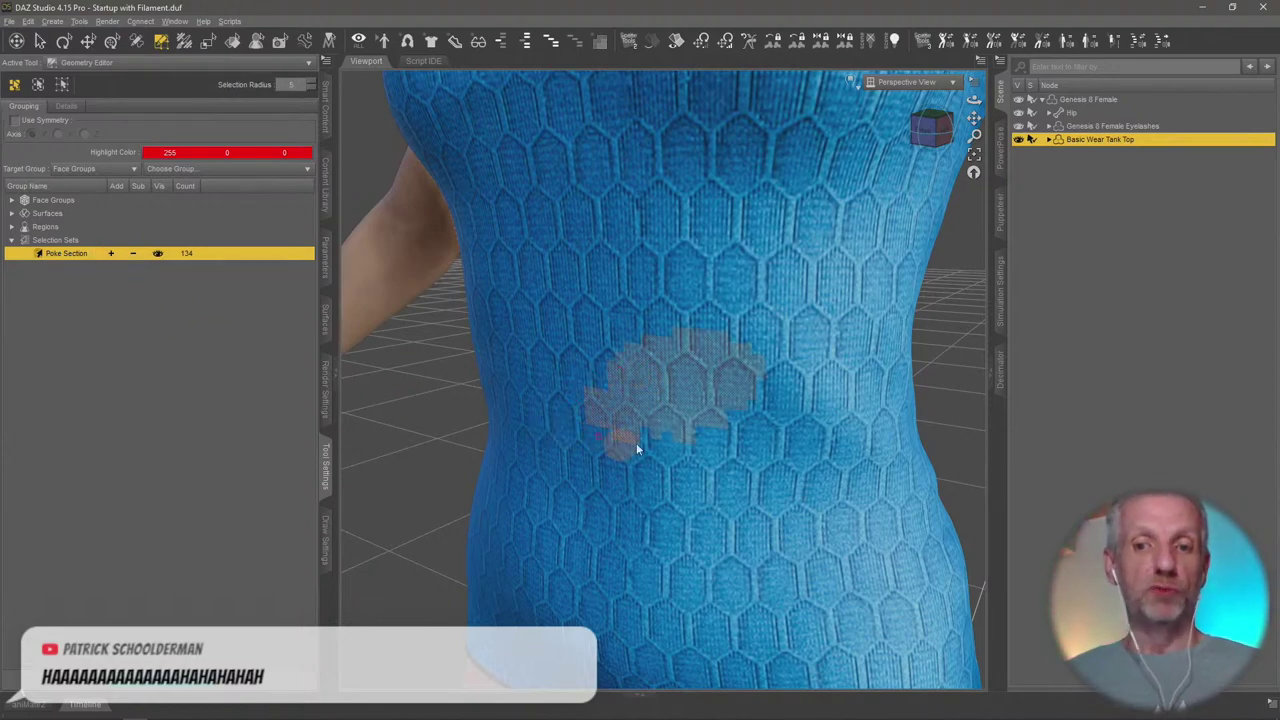
right_click(709, 364)
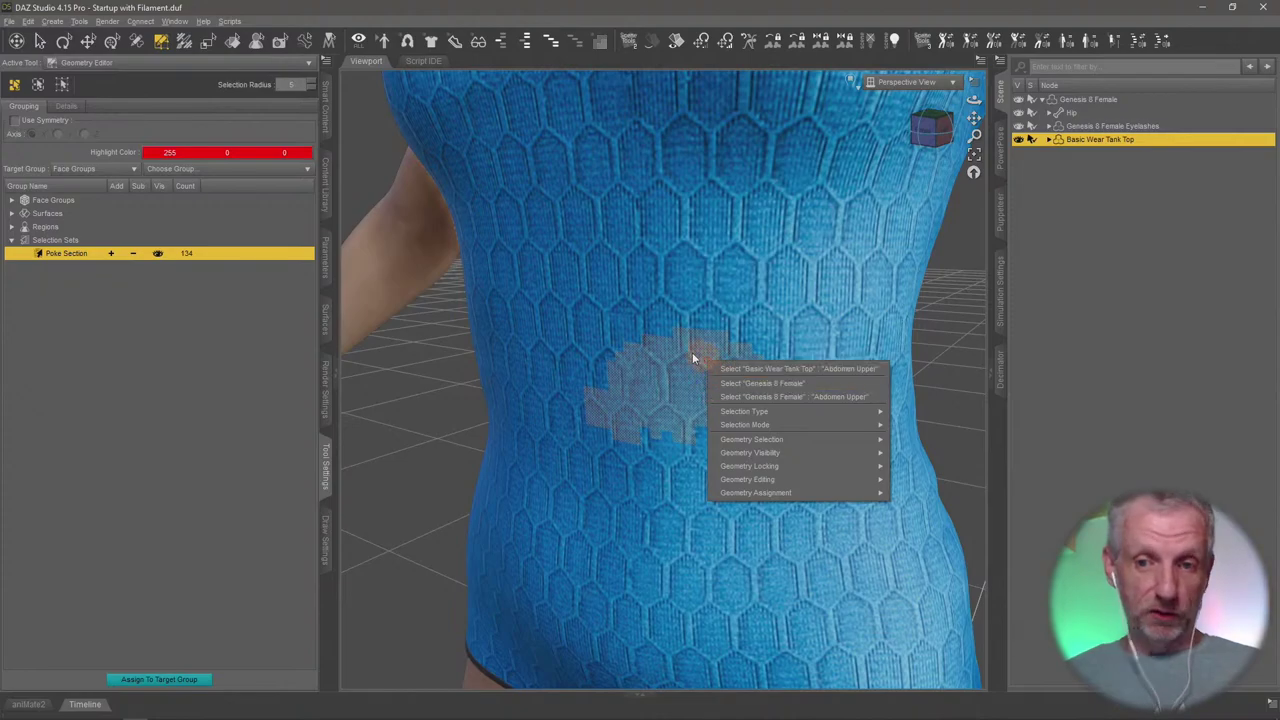
mouse_move(766, 426)
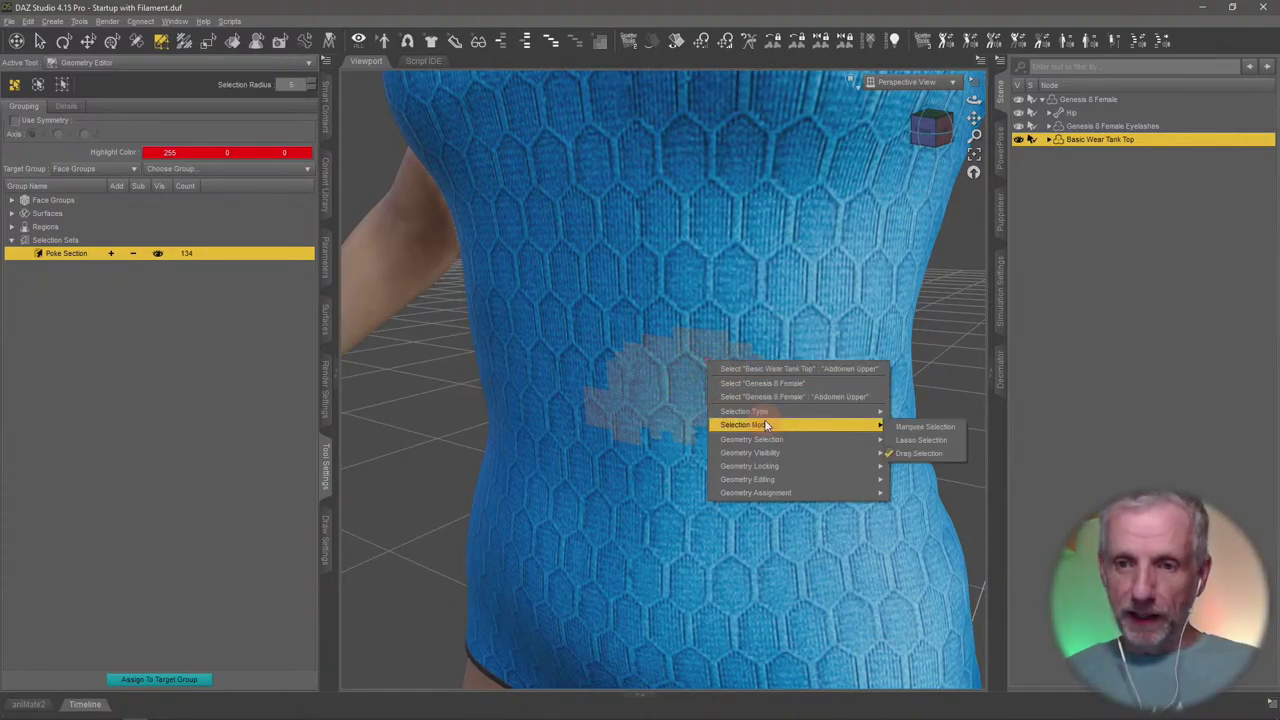
mouse_move(785, 480)
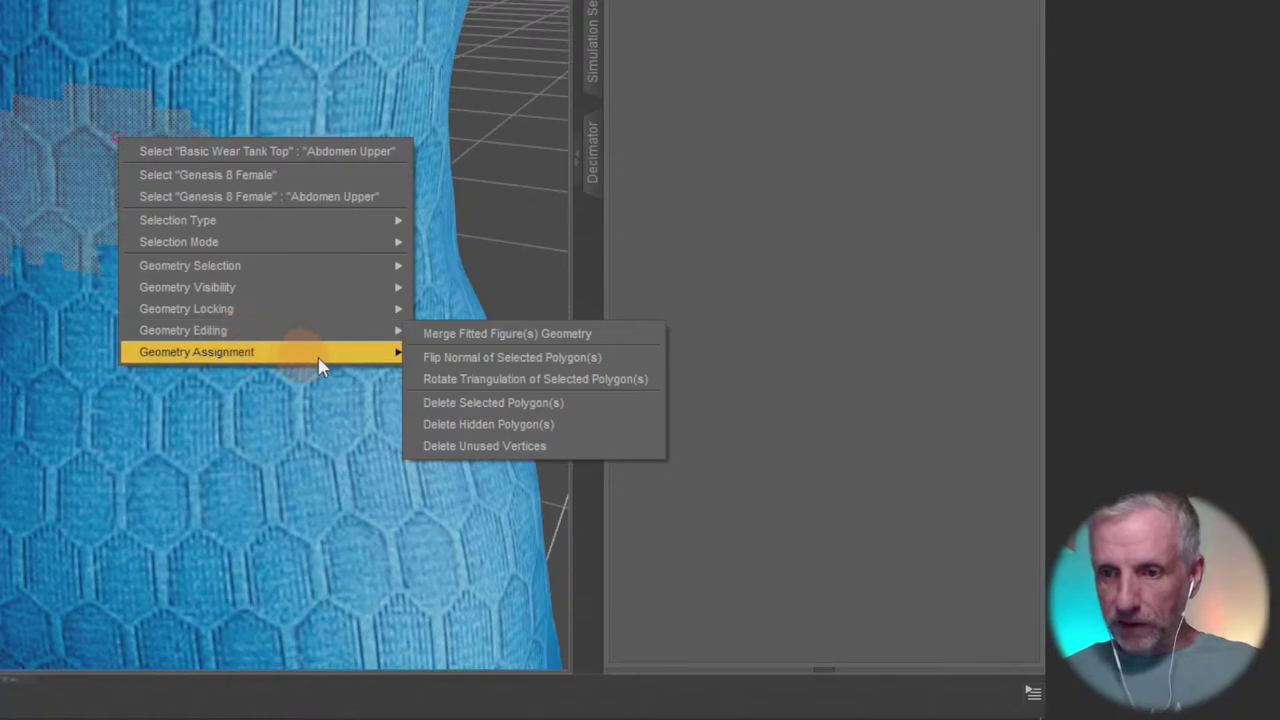
mouse_move(830, 494)
mouse_move(920, 516)
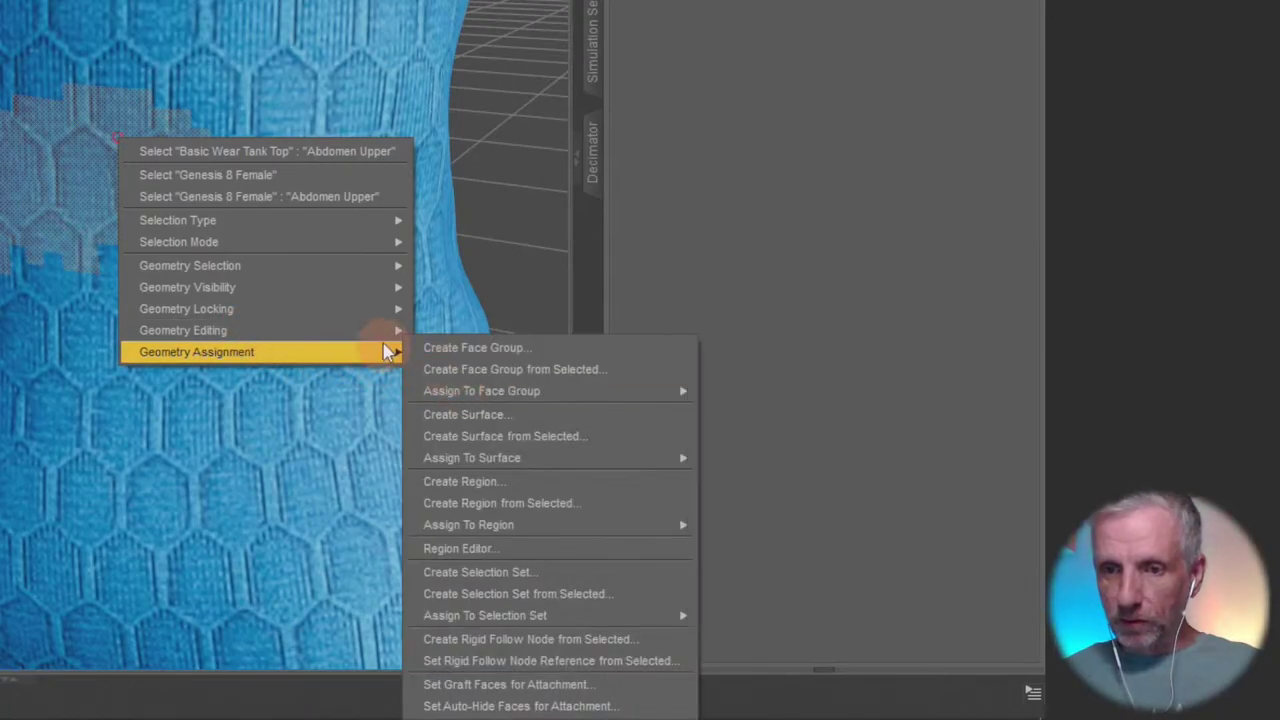
mouse_move(376, 336)
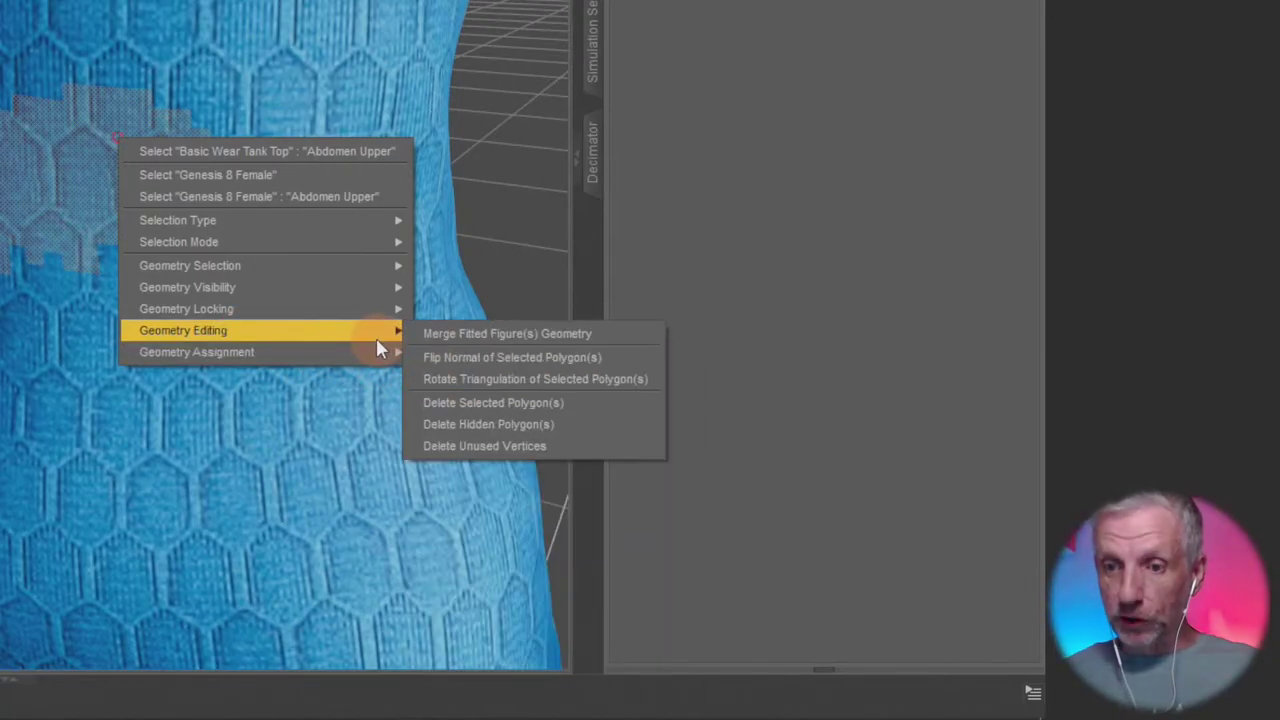
left_click(593, 404)
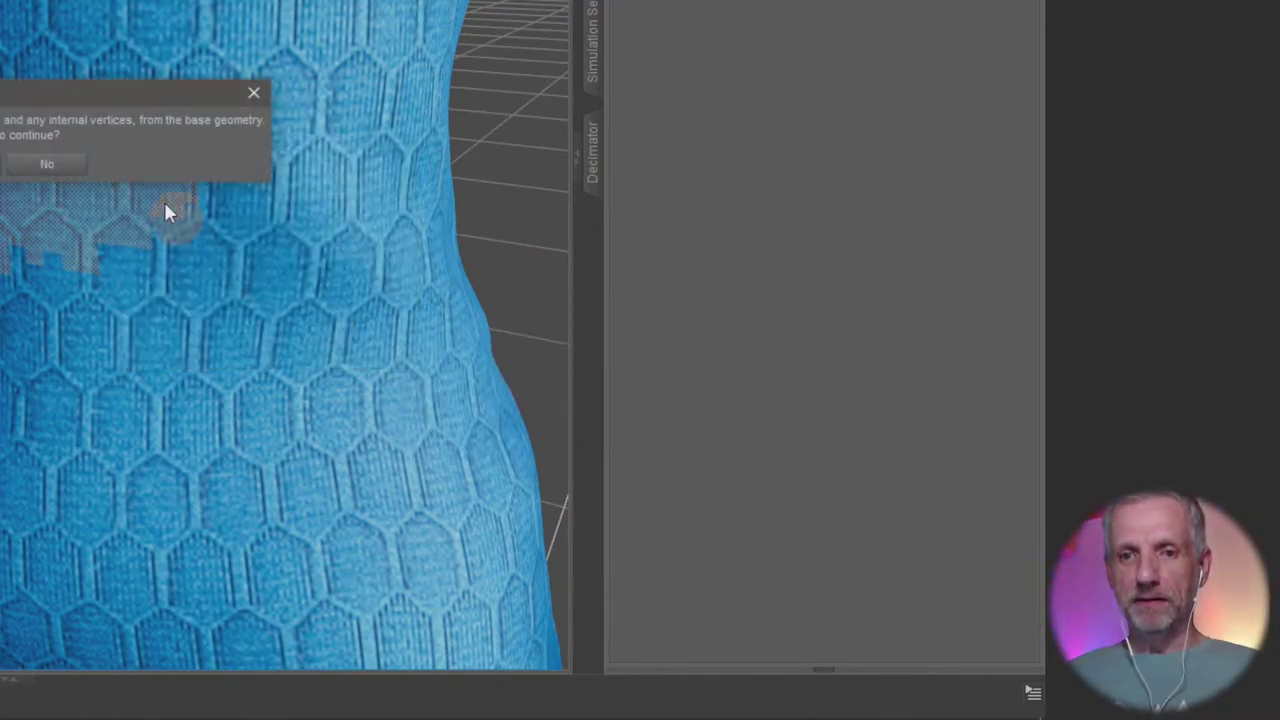
left_click_drag(96, 100, 415, 312)
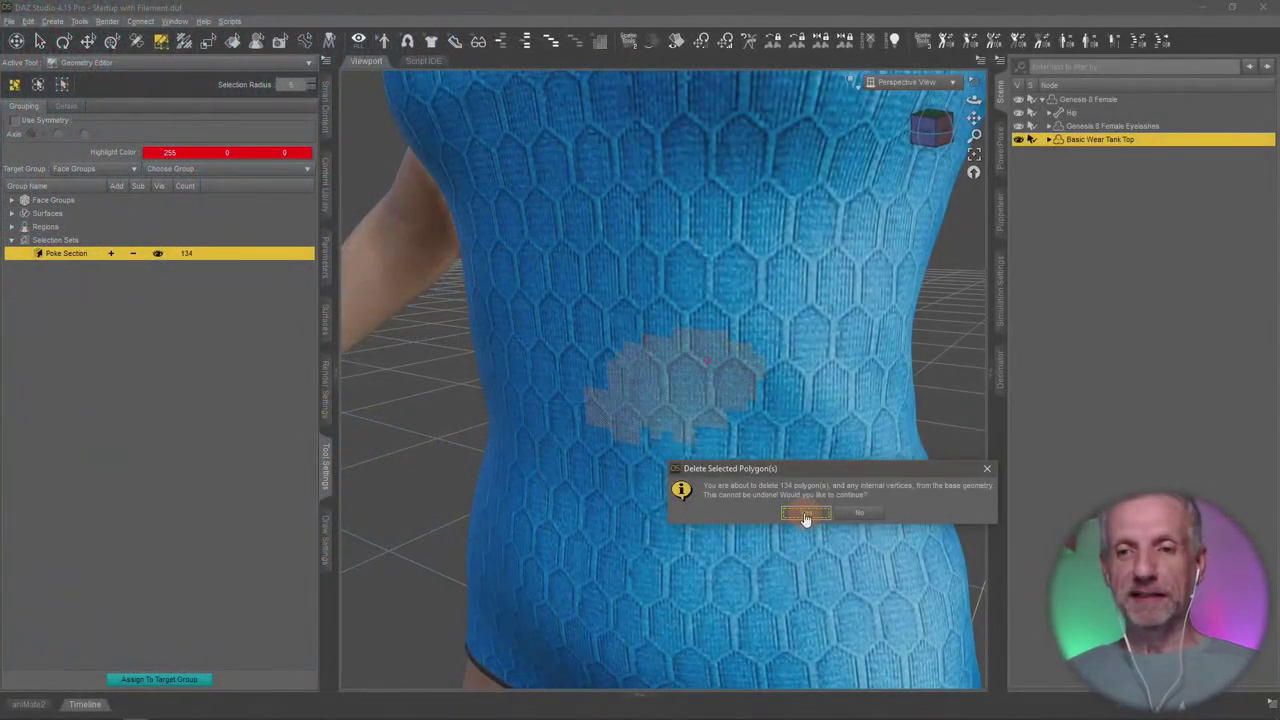
left_click(278, 385)
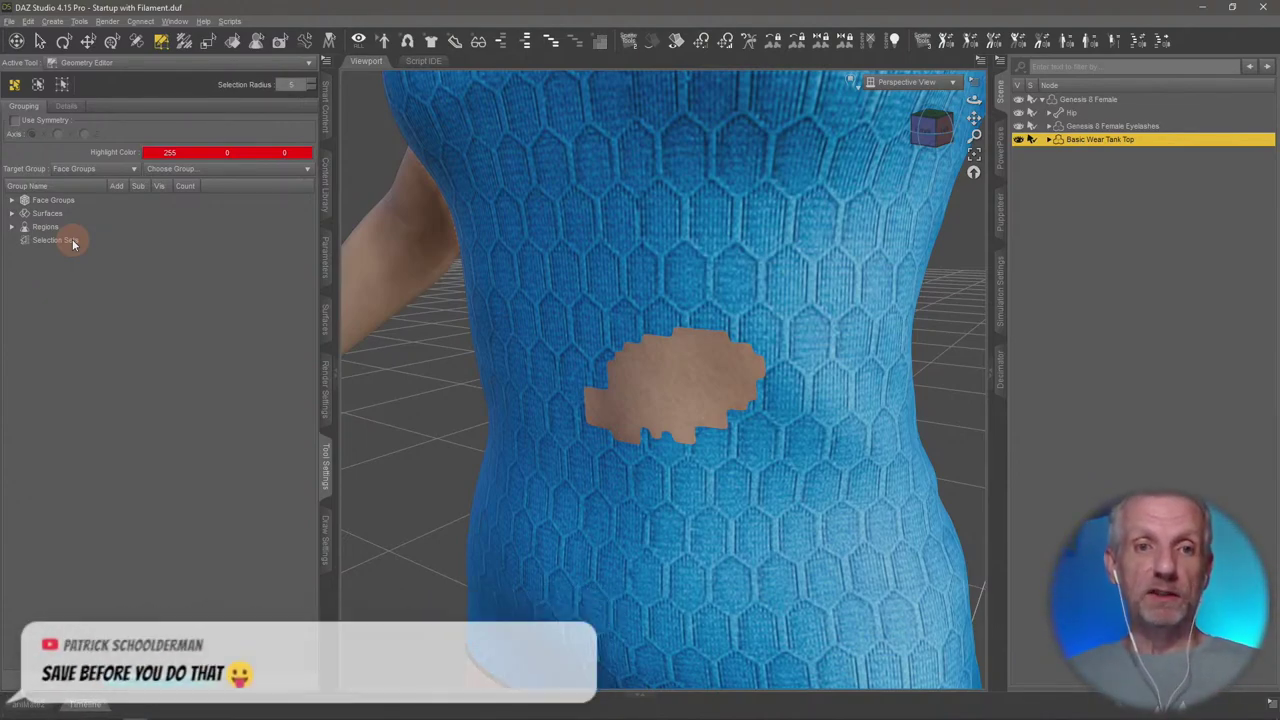
Save the scene to the Desktop as "Test Scene" in DSON User File format
left_click(8, 21)
mouse_move(97, 112)
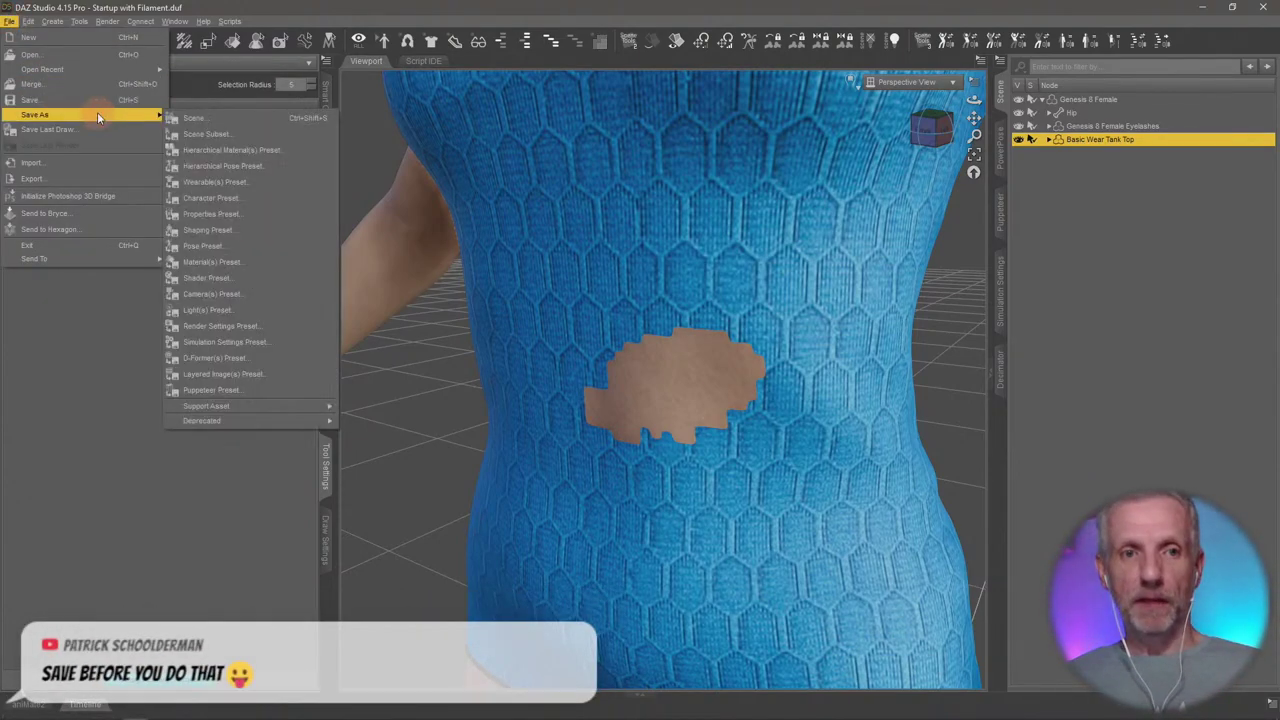
left_click(222, 121)
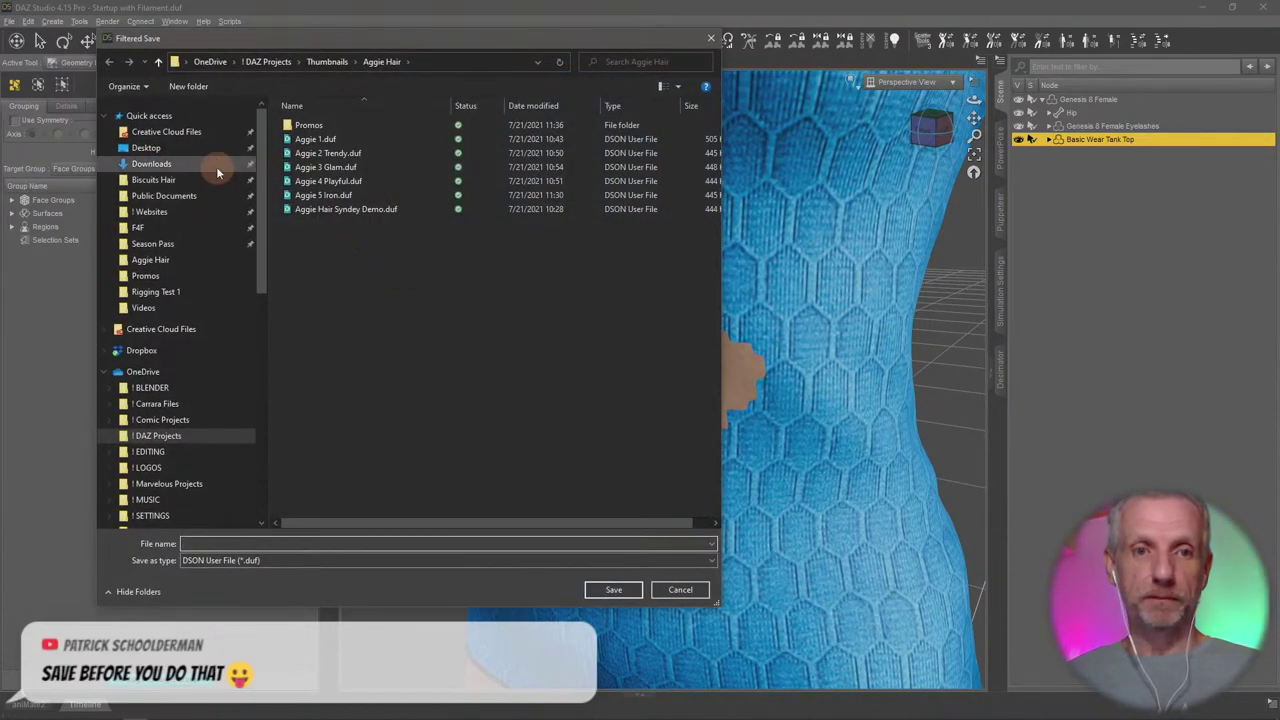
left_click(190, 148)
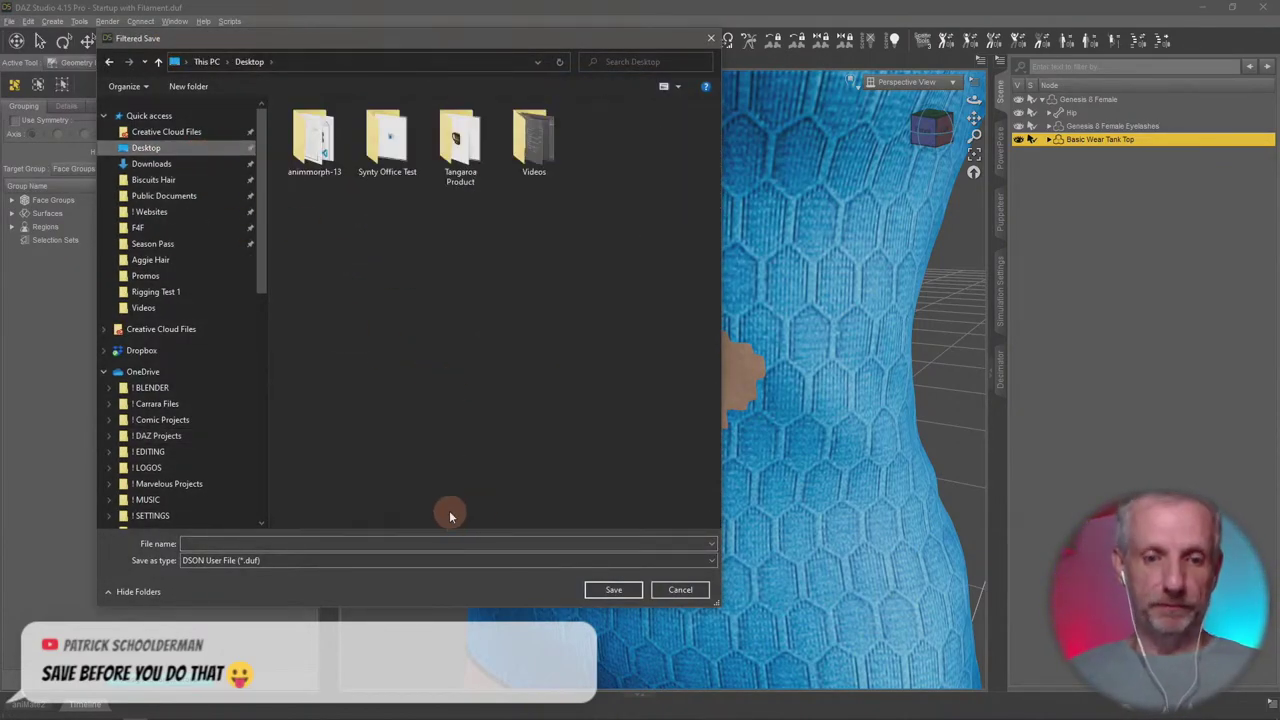
left_click(424, 544)
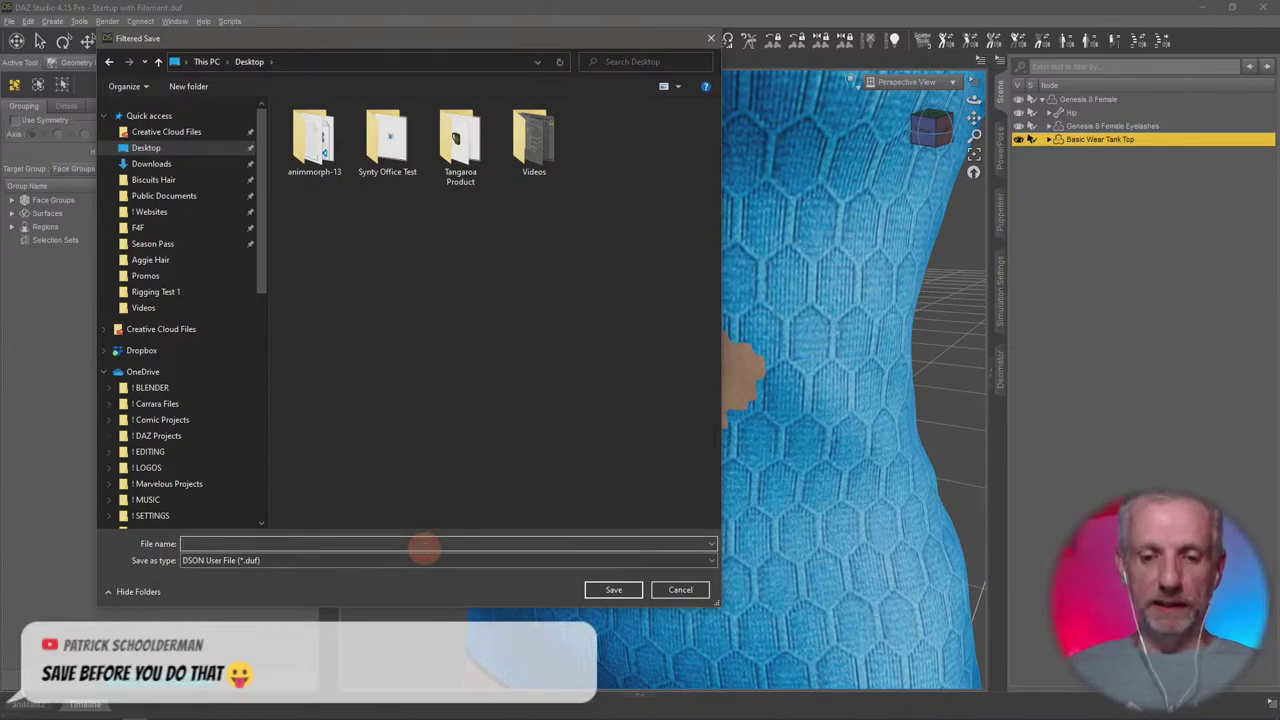
type("Test Holes")
key("Return")
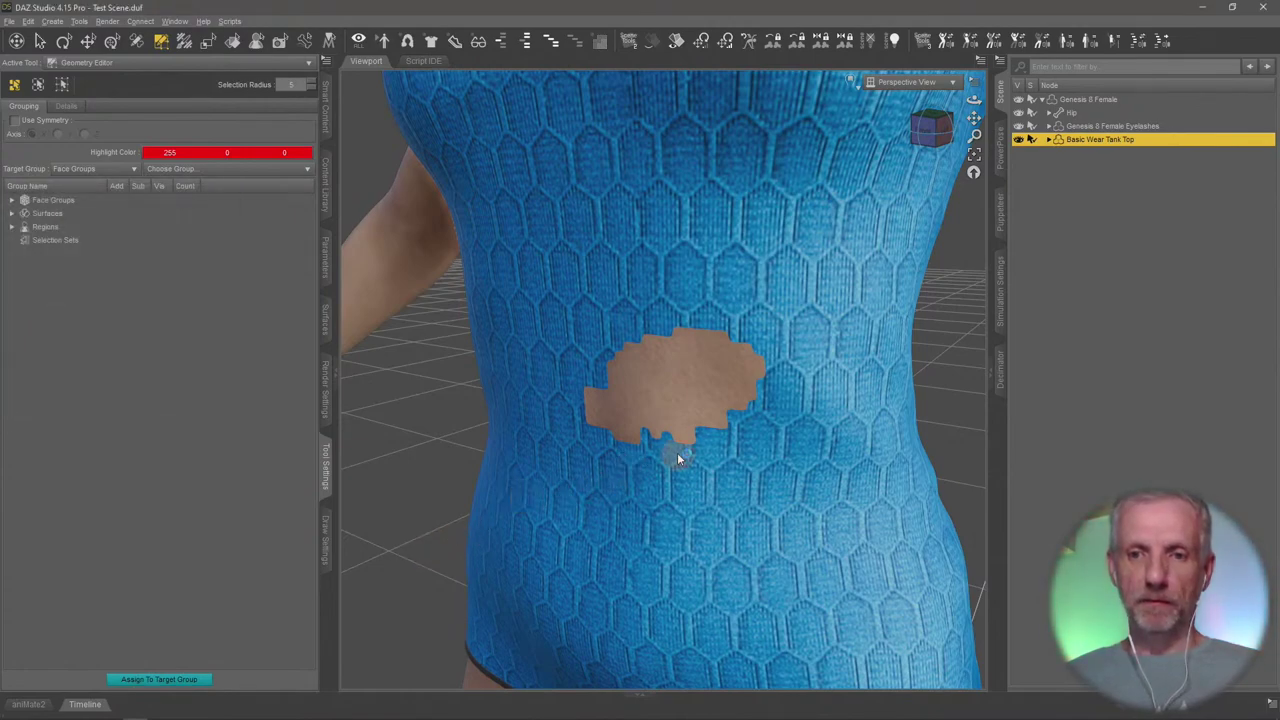
Reopen the most recently saved scene, Test Scene
scroll(677, 452, "down", 10)
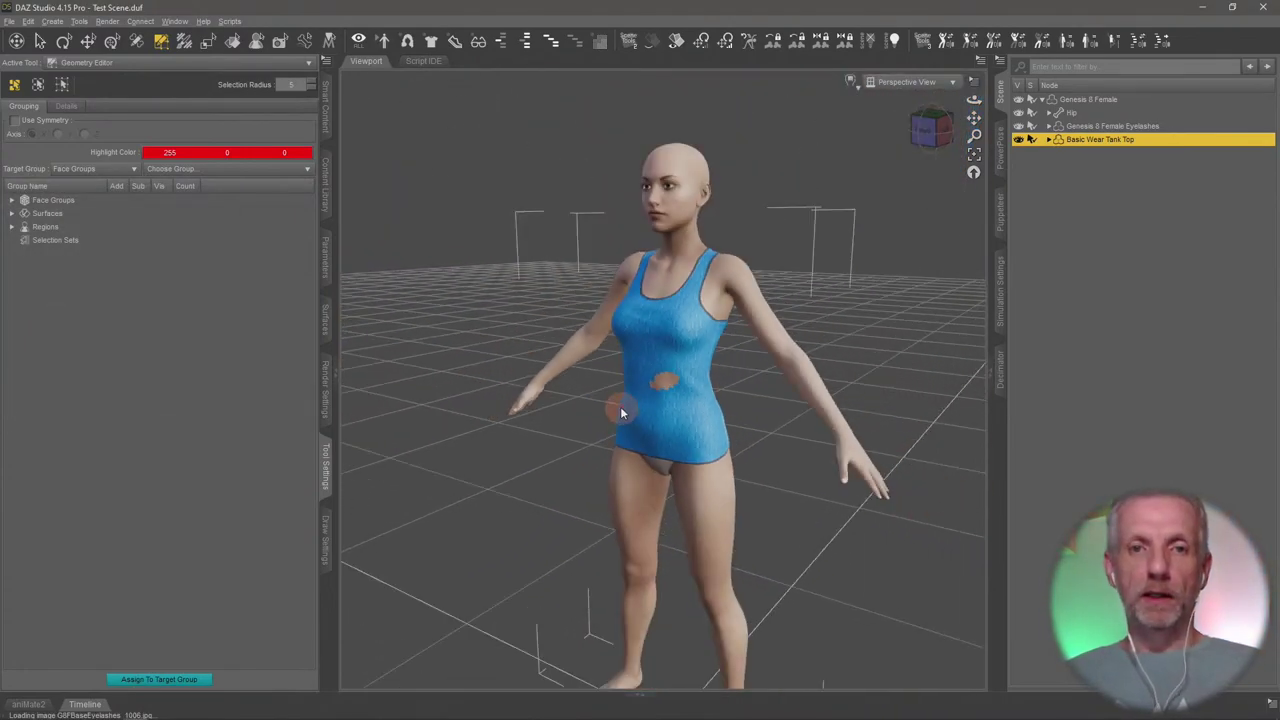
left_click(9, 21)
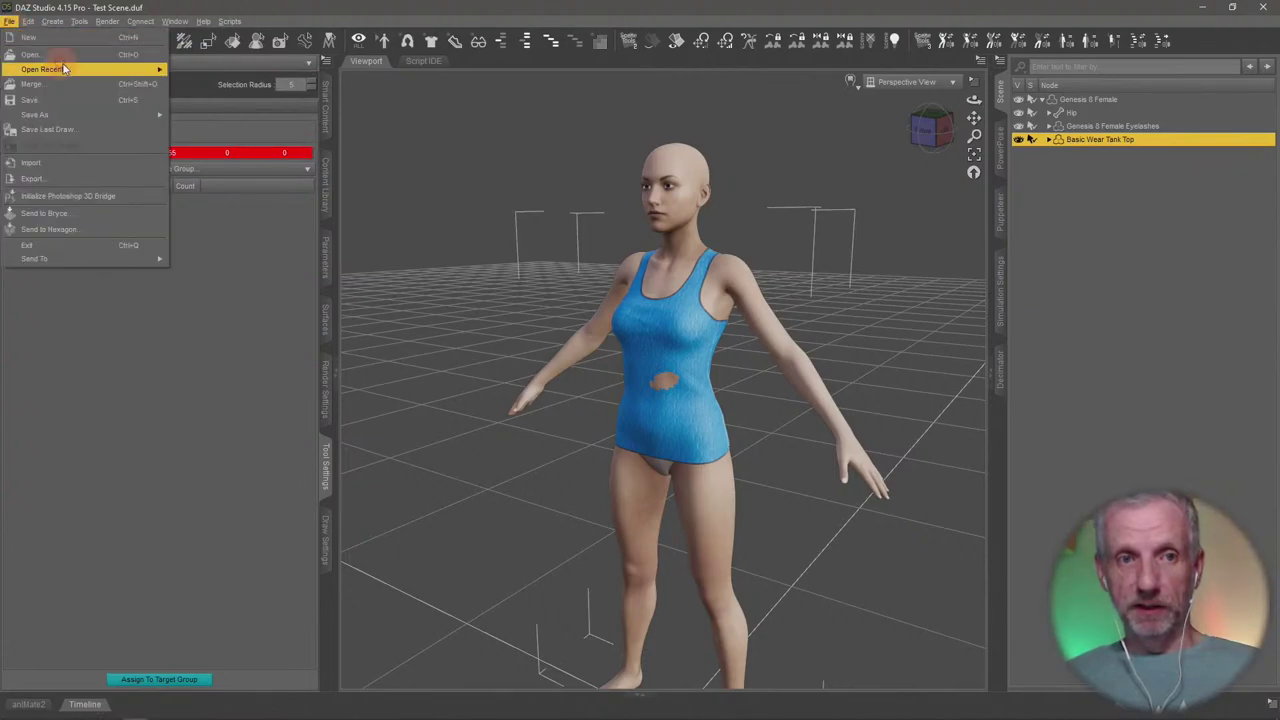
mouse_move(63, 69)
left_click(200, 69)
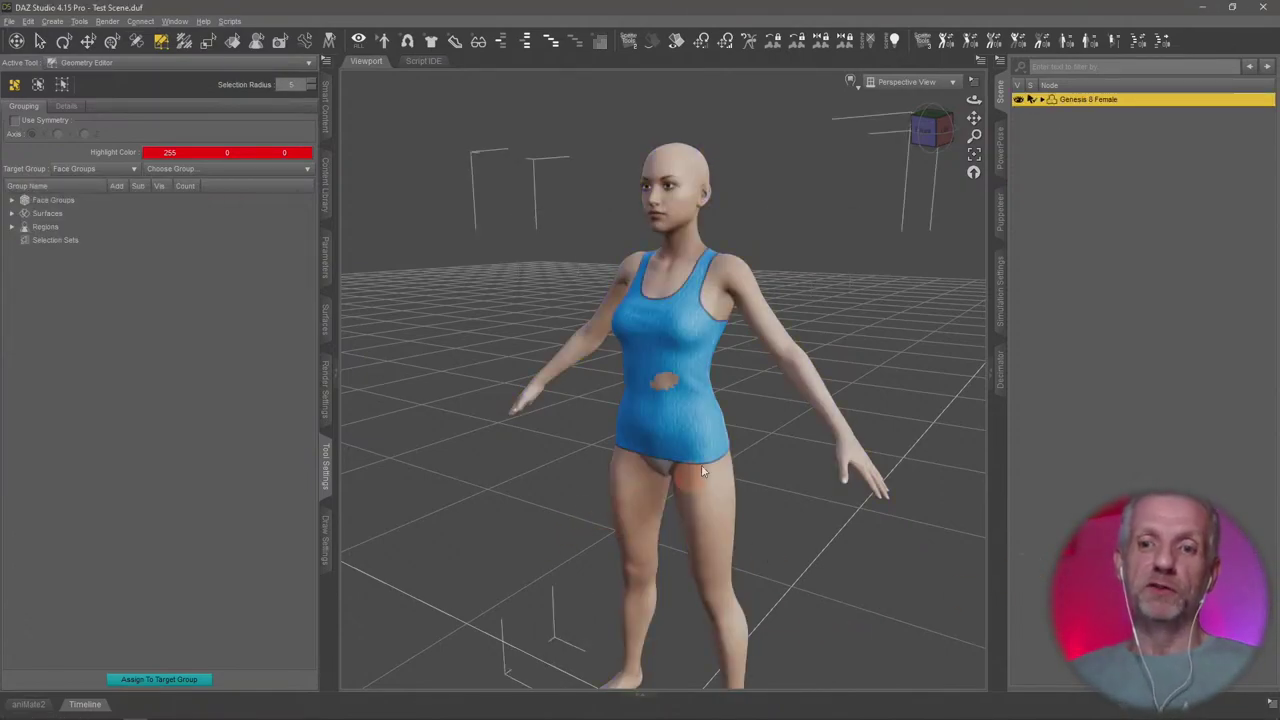
Examine the hole in the tank top from several angles and distances, and check the viewport's available draw styles
scroll(730, 431, "up", 10)
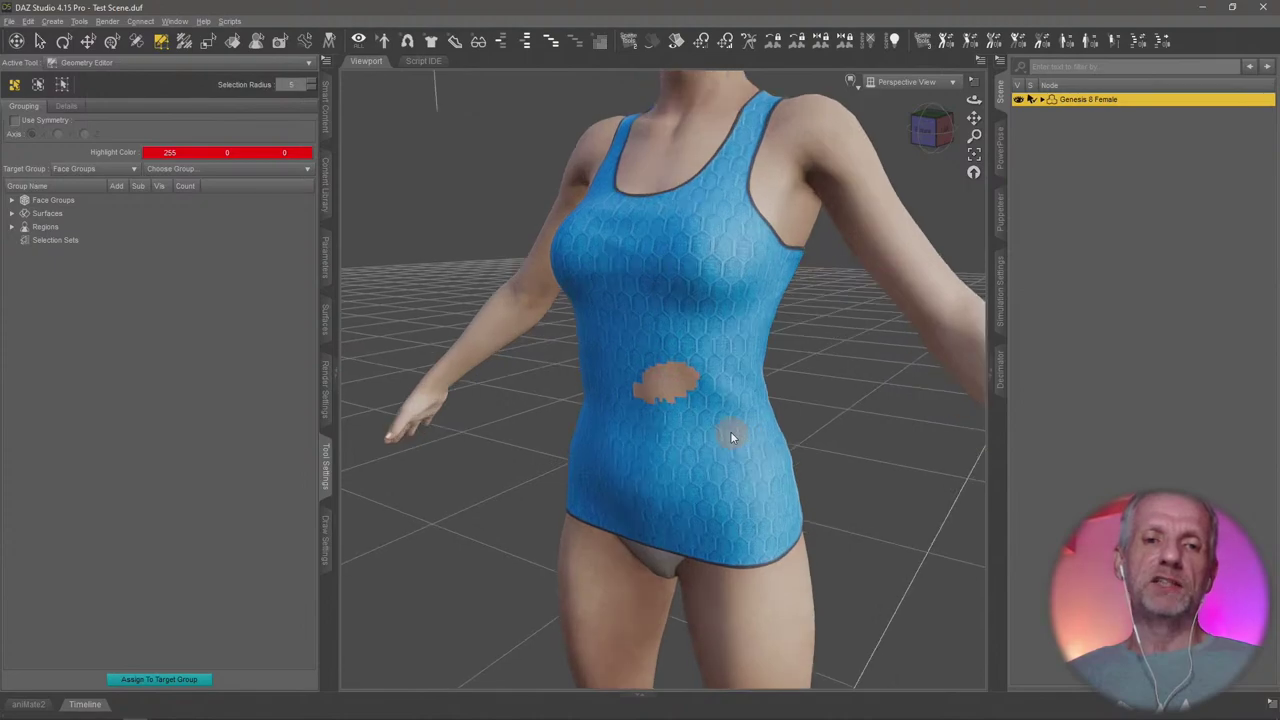
scroll(730, 436, "up", 5)
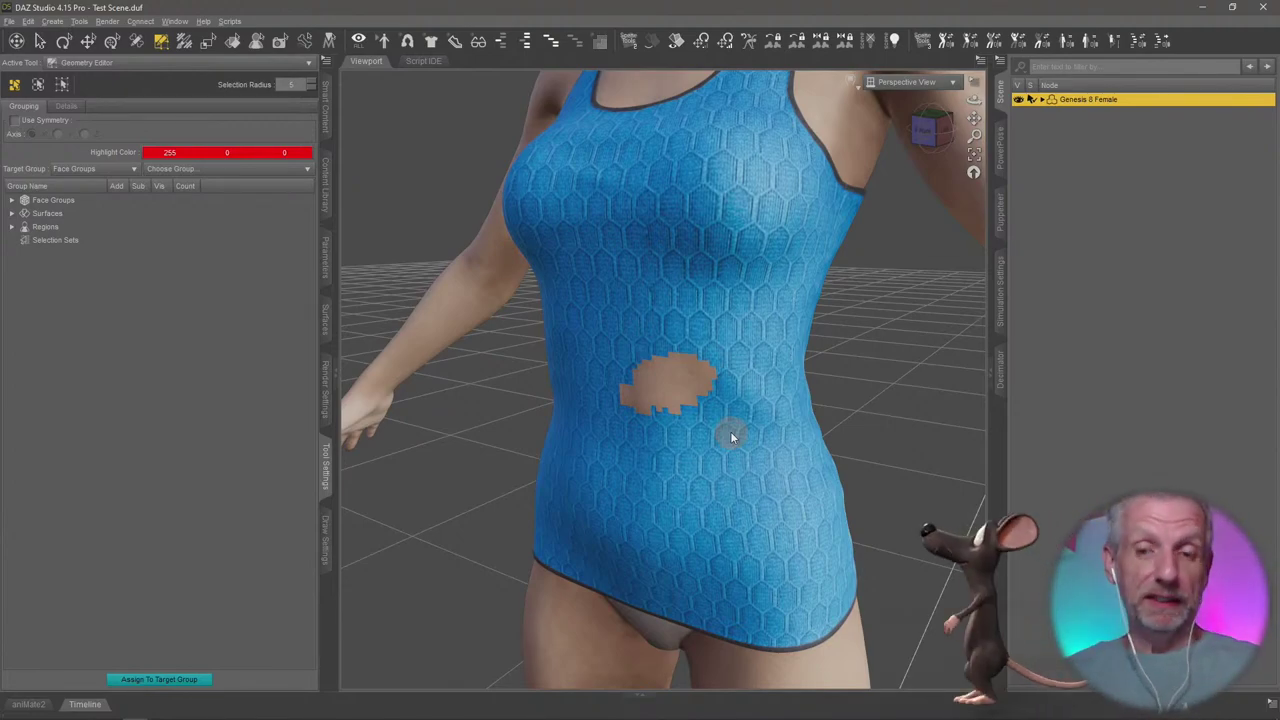
left_click_drag(738, 418, 780, 354, "alt")
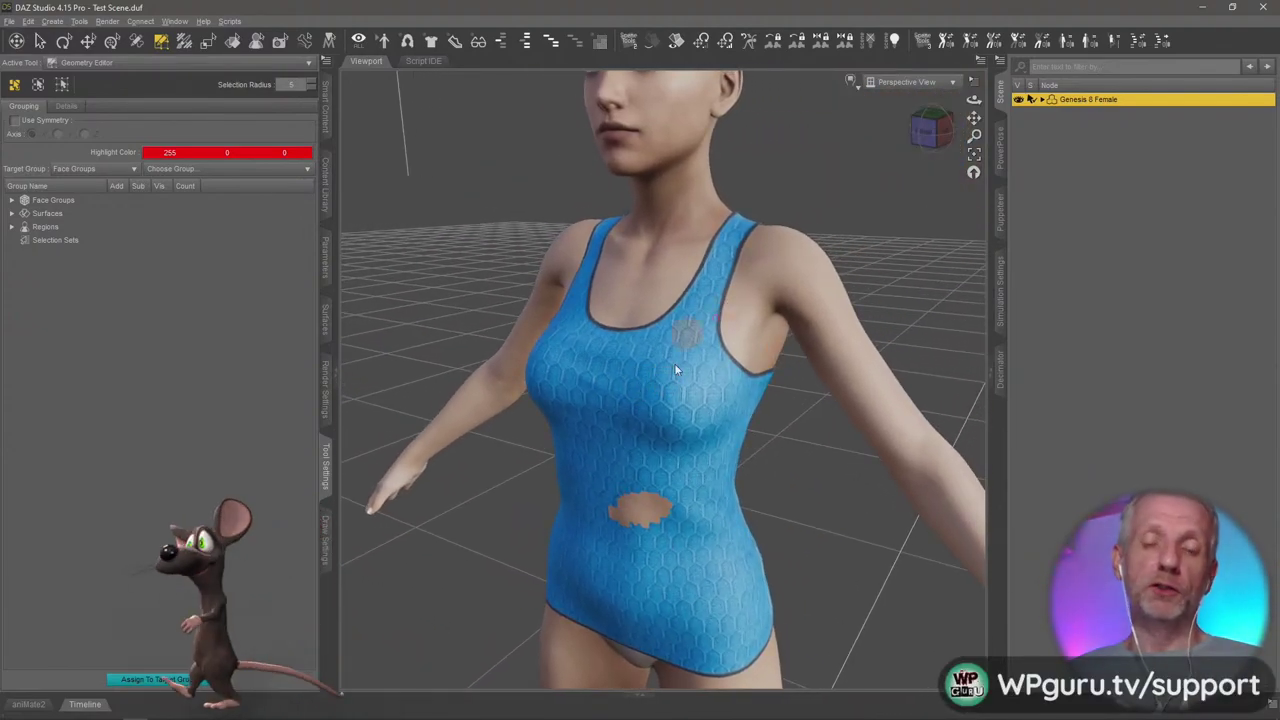
left_click_drag(674, 370, 626, 397, "alt")
left_click_drag(688, 470, 690, 480, "alt")
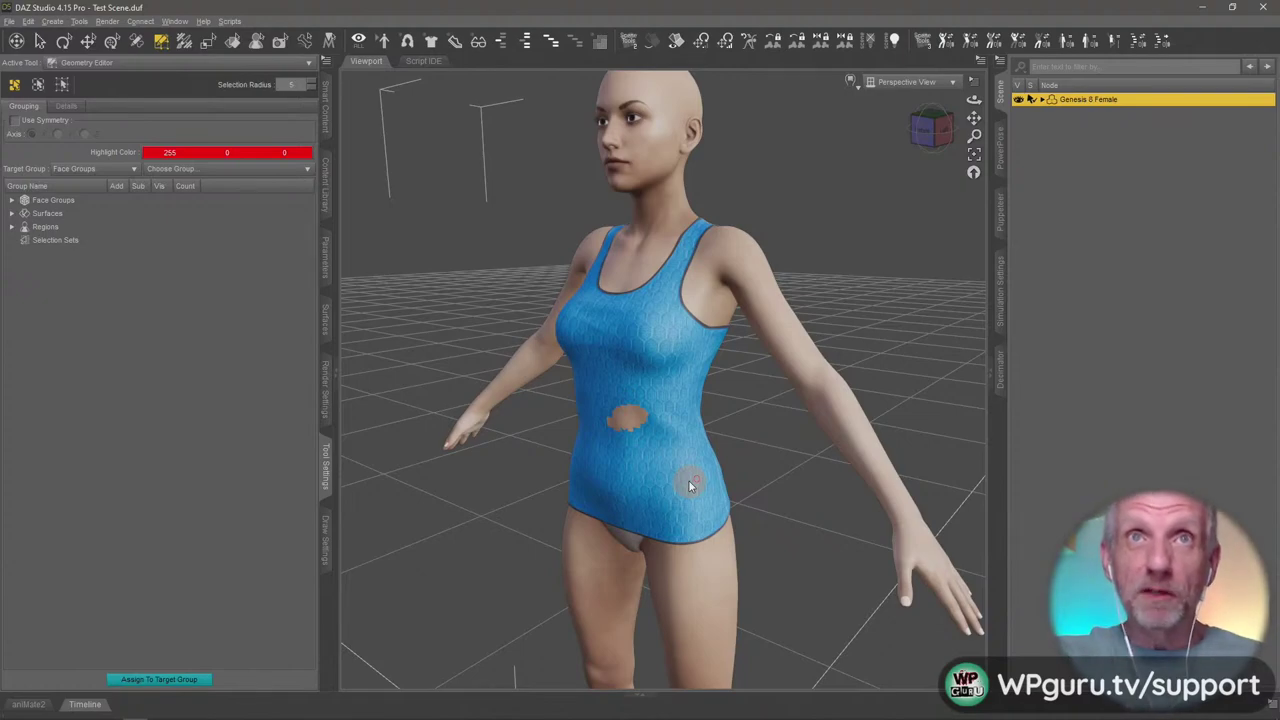
scroll(689, 481, "down", 3)
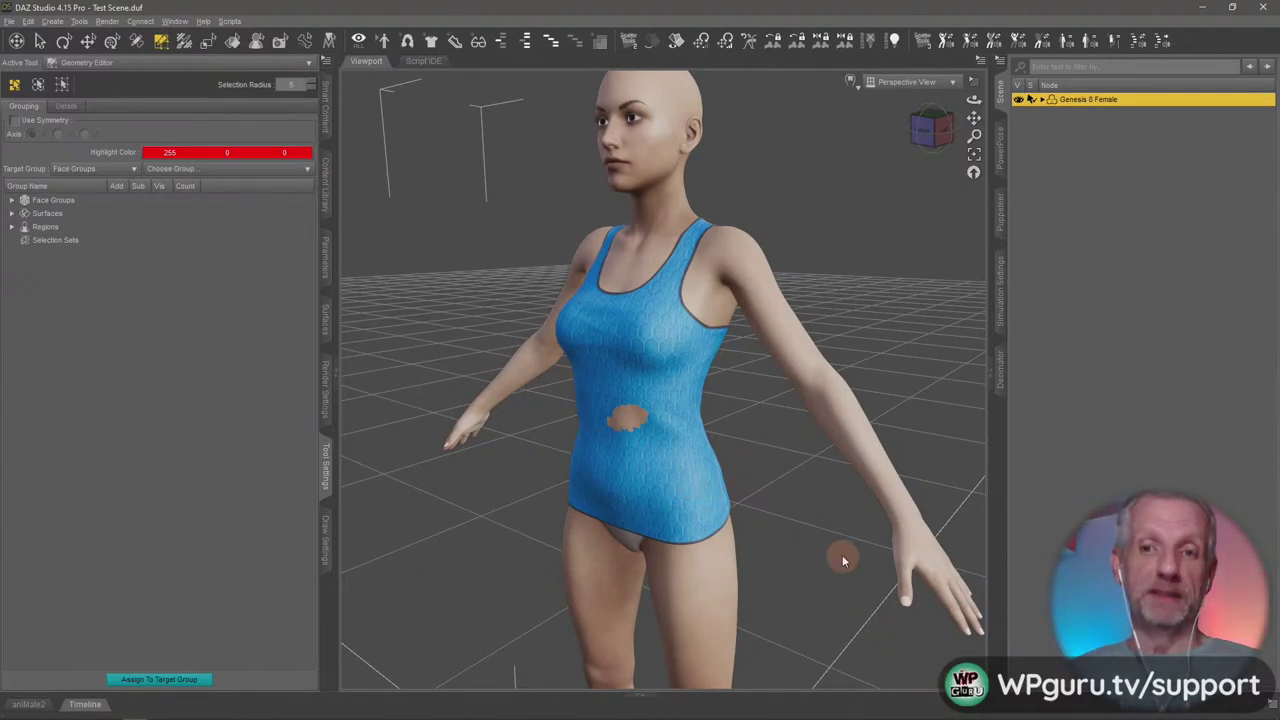
scroll(787, 525, "up", 2)
left_click_drag(755, 502, 755, 498, "alt")
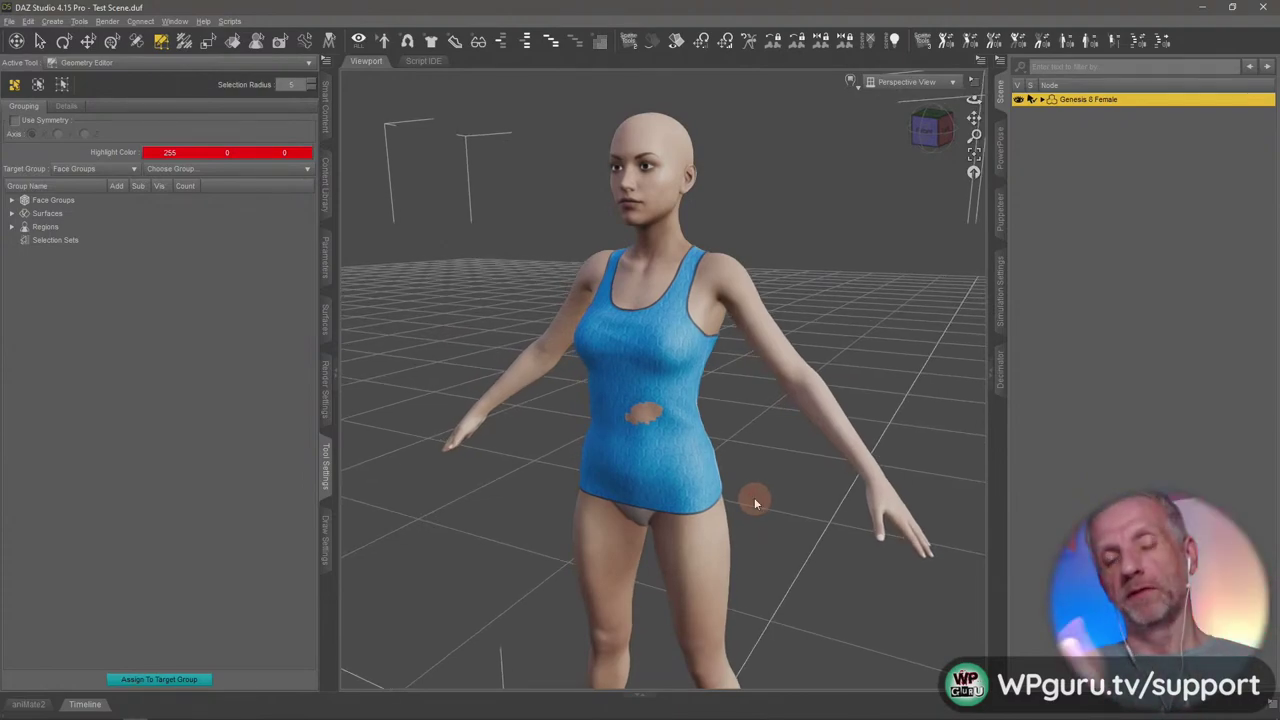
left_click(858, 84)
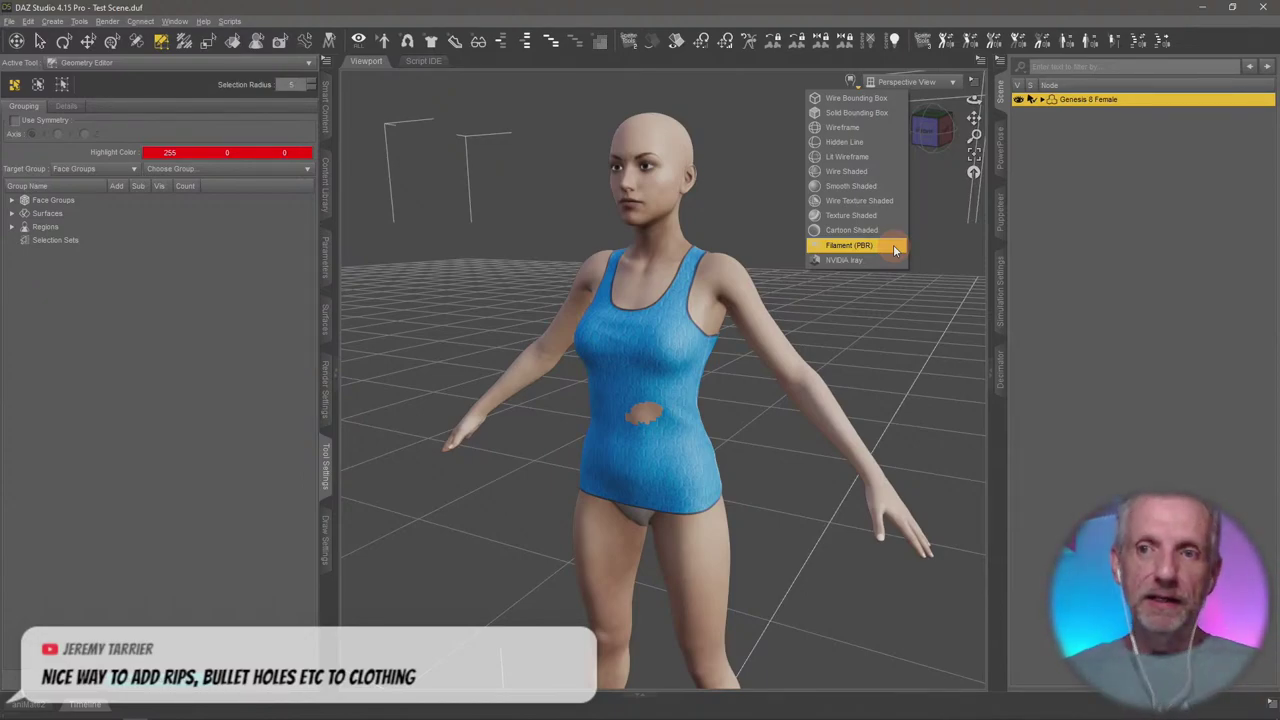
left_click(891, 20)
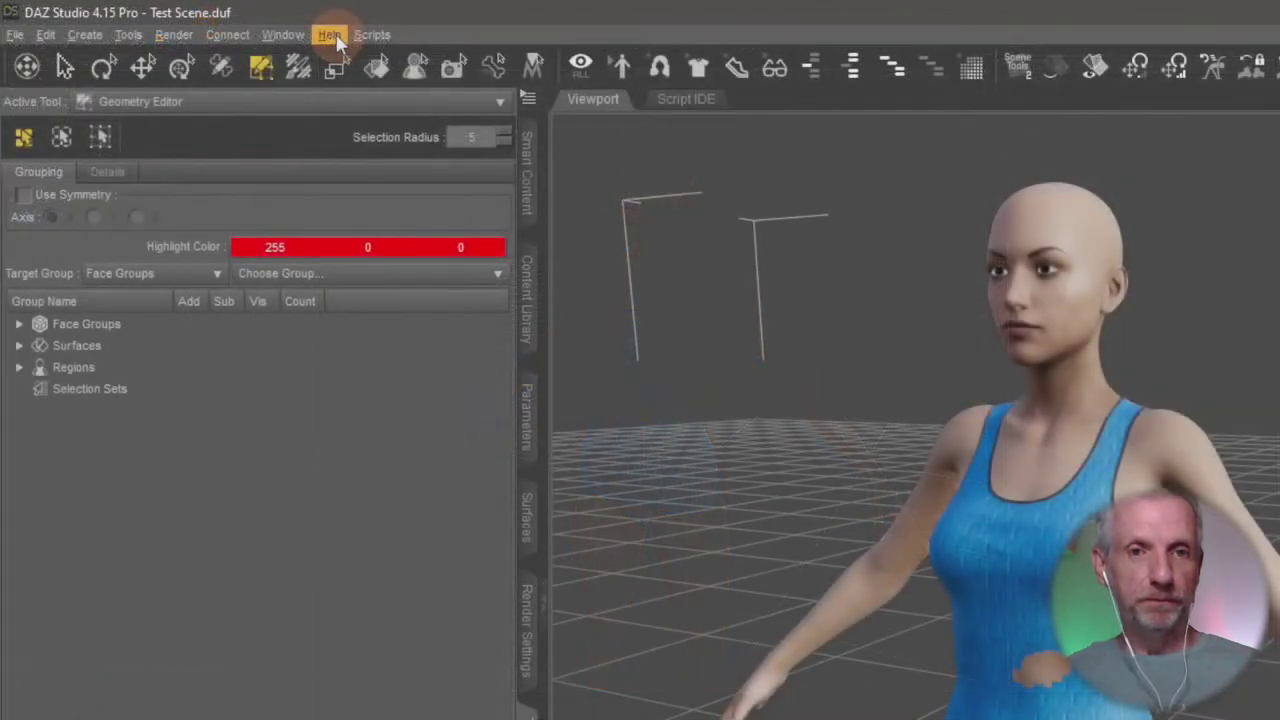
Disable the Filament DrawStyle plugin in the list of installed plugins
left_click(204, 21)
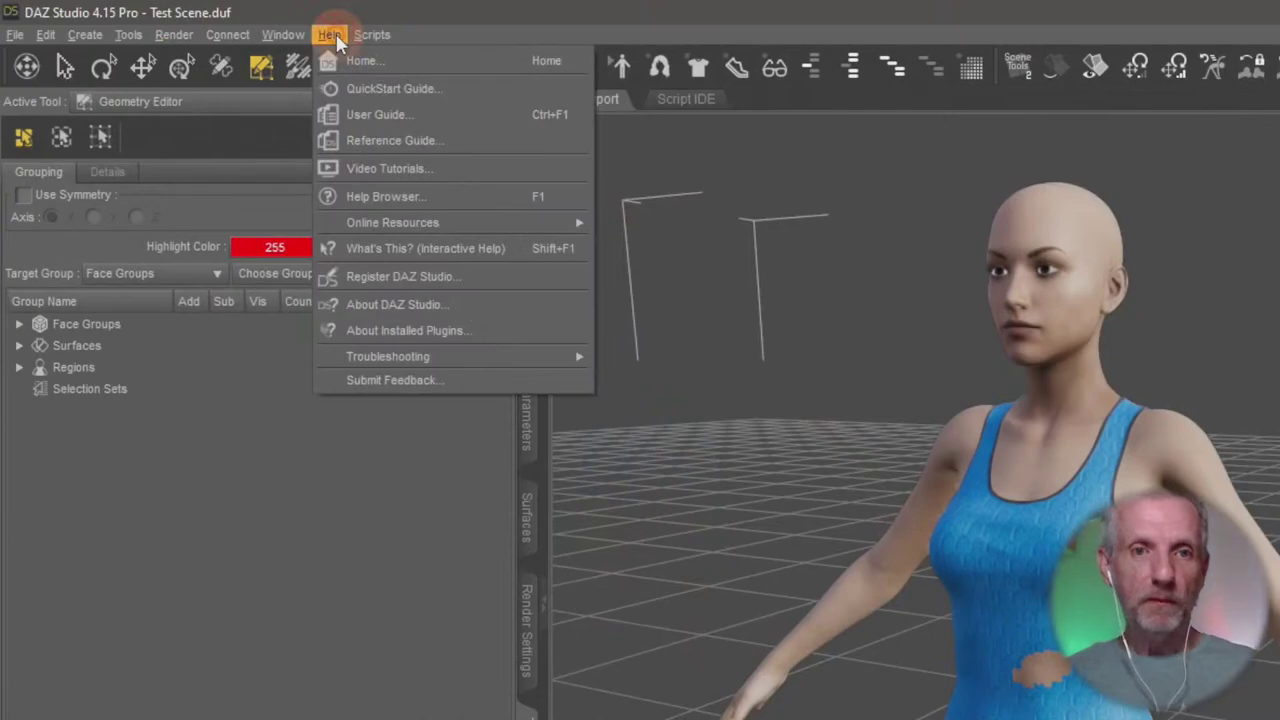
left_click(487, 332)
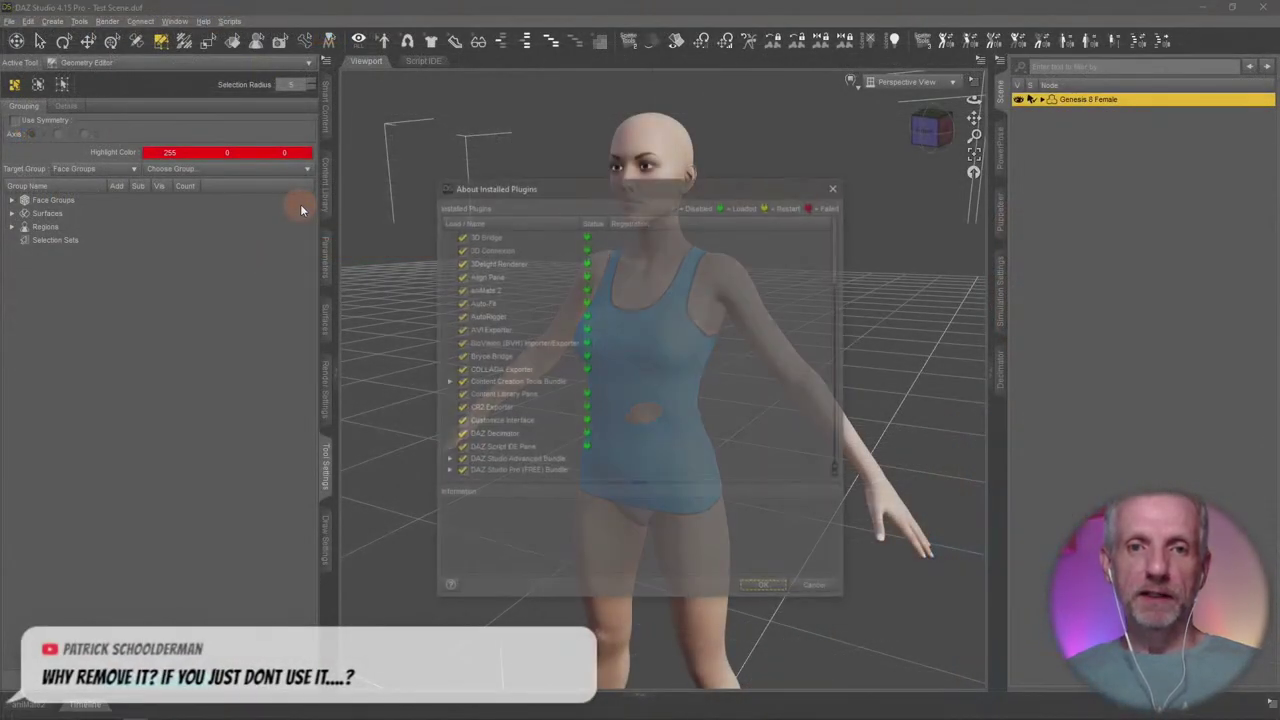
left_click_drag(562, 189, 245, 32)
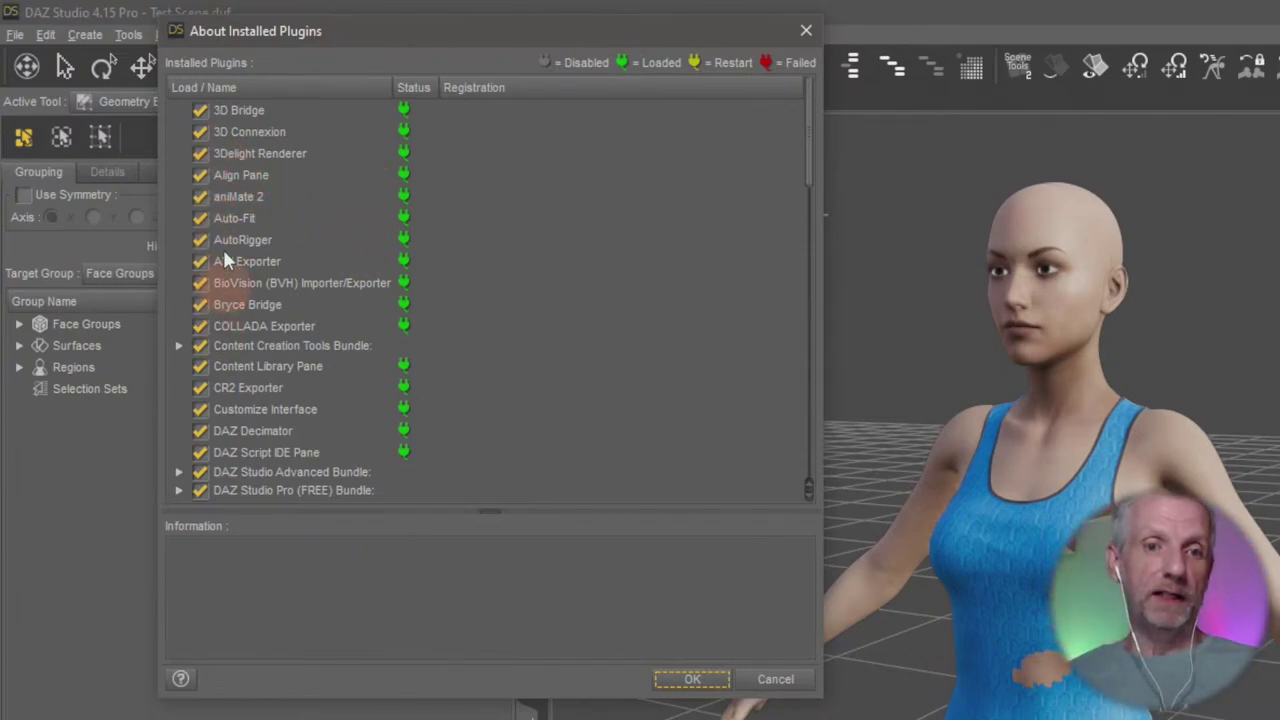
left_click(286, 437)
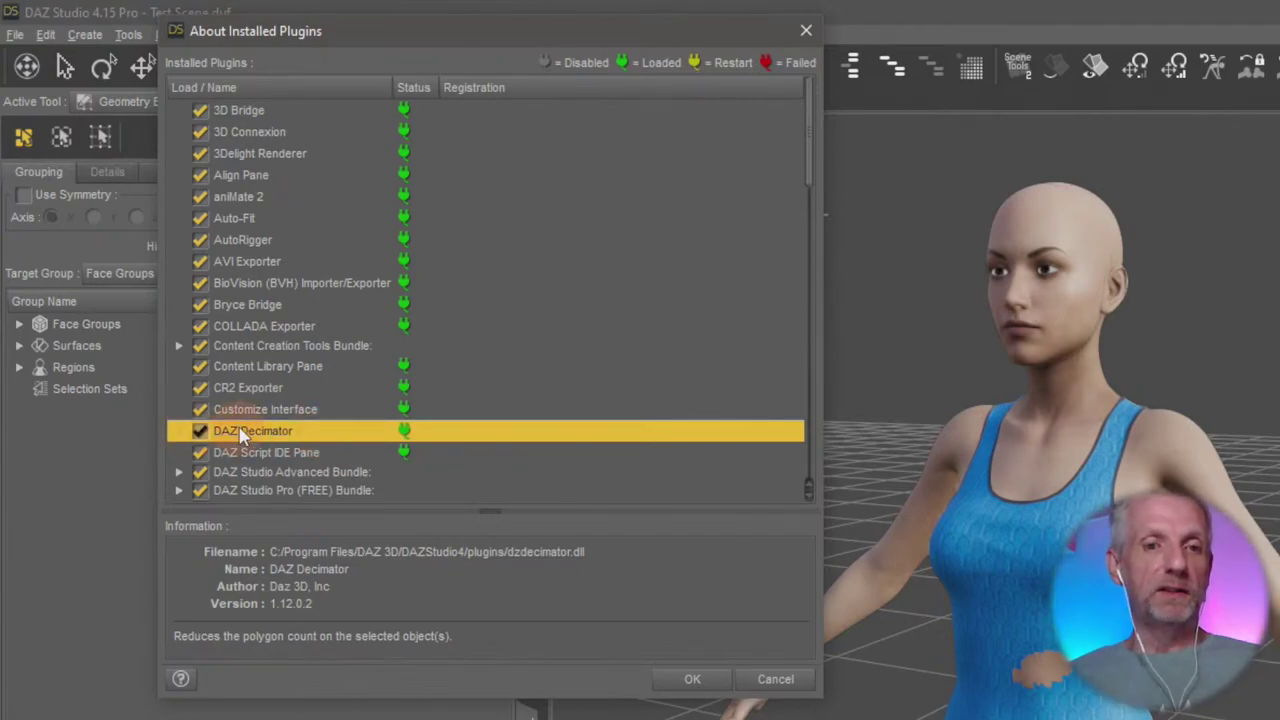
scroll(344, 398, "down", 4)
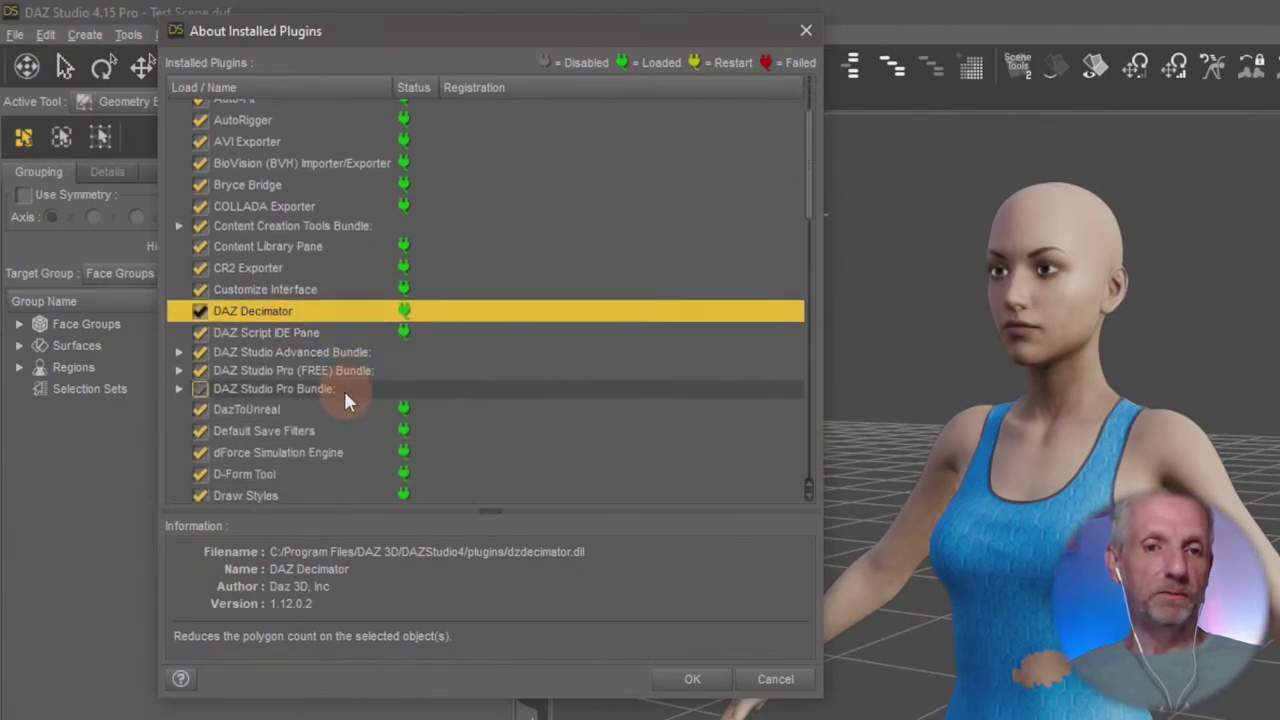
scroll(344, 398, "down", 2)
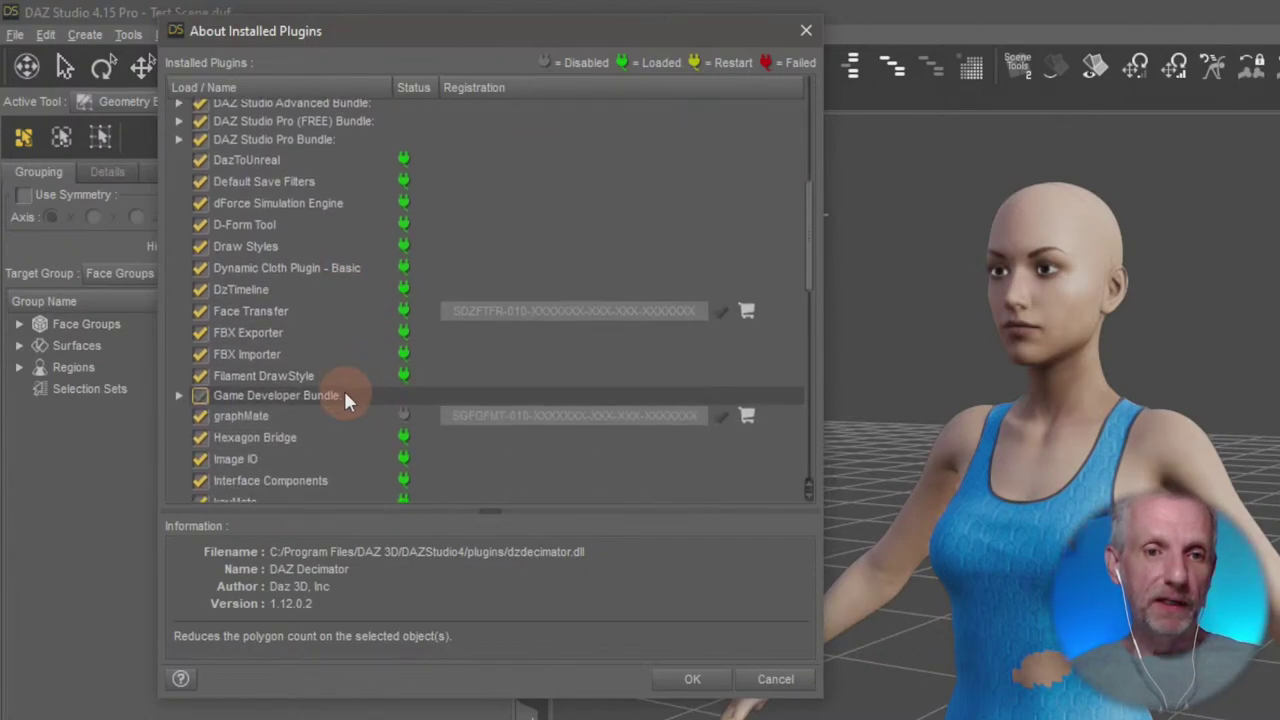
left_click(322, 376)
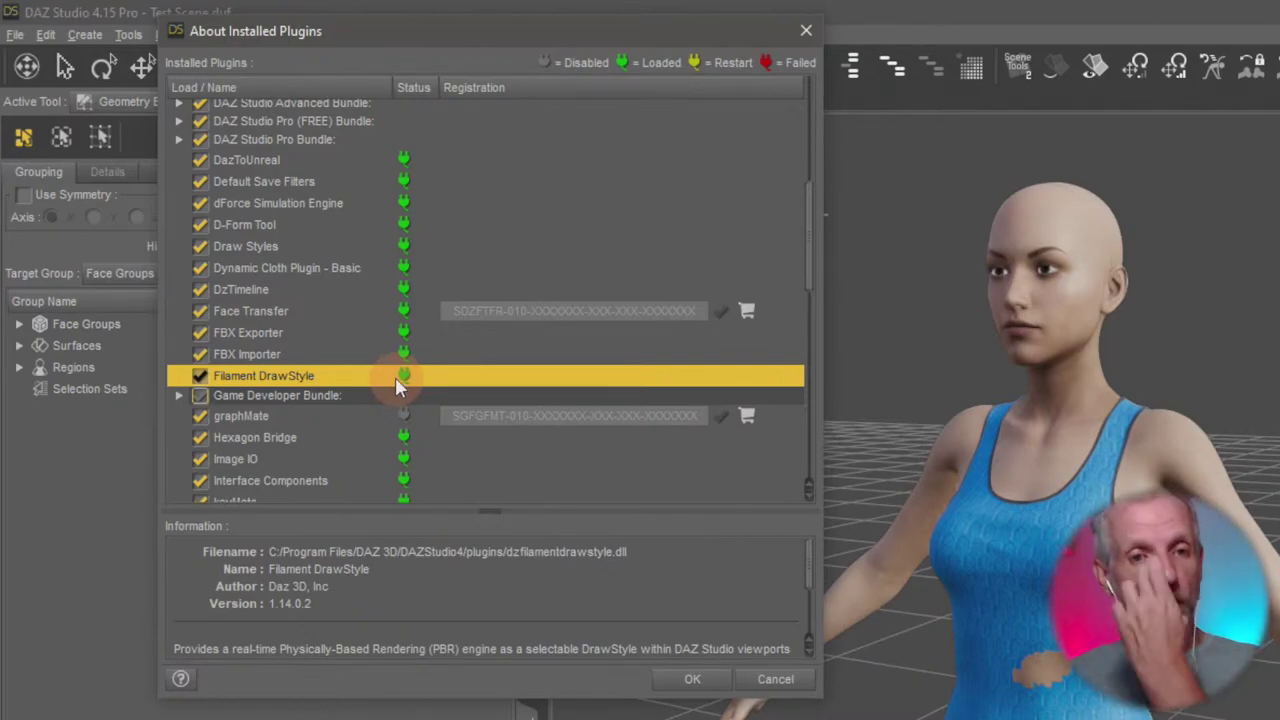
left_click(200, 376)
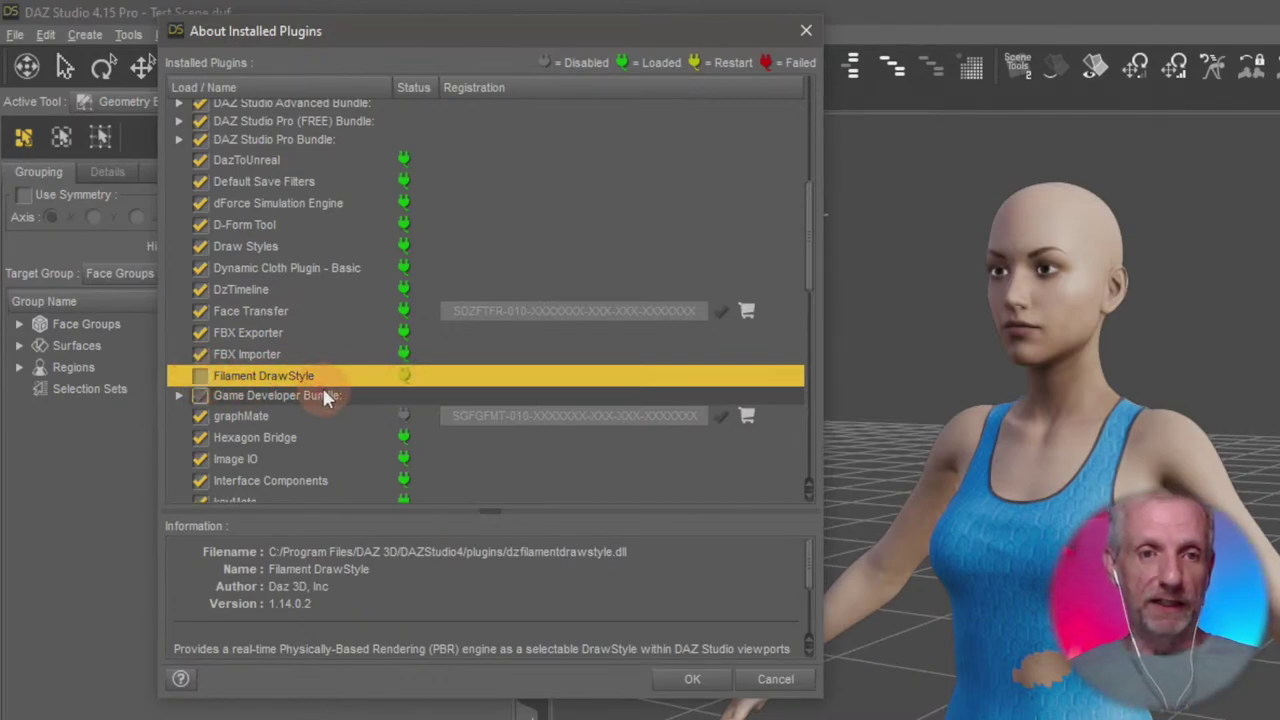
left_click(690, 680)
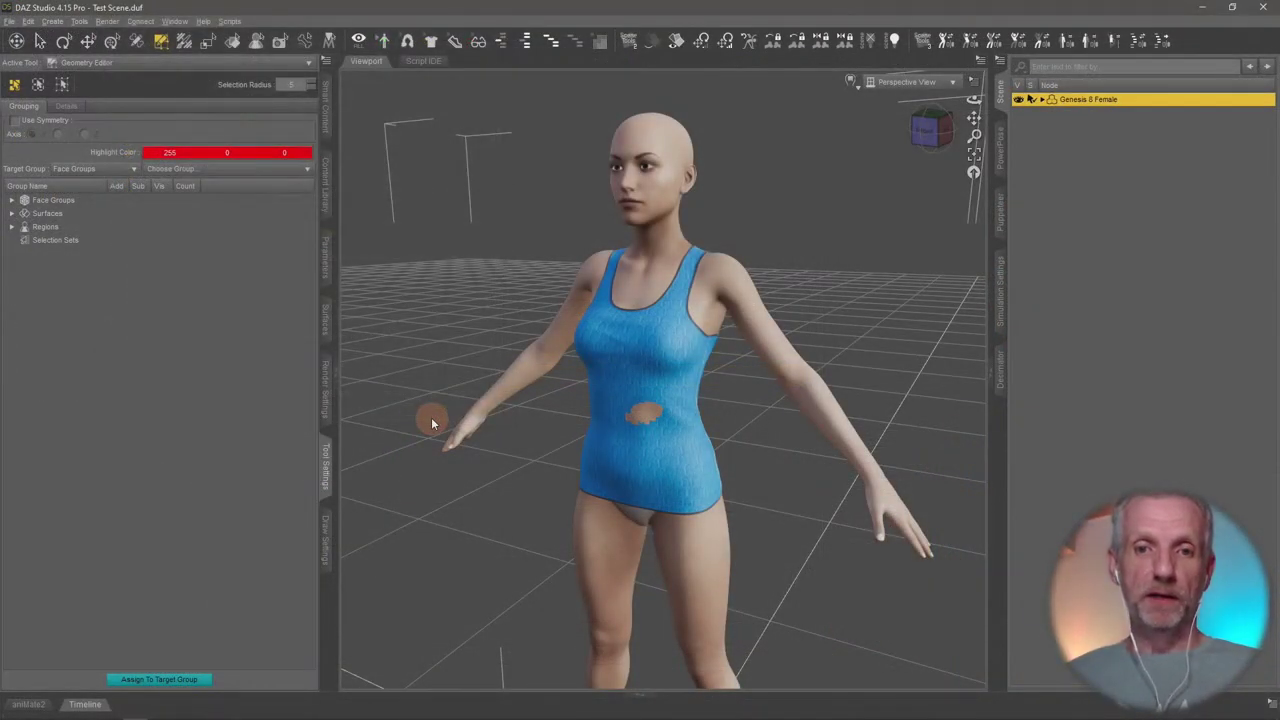
Restart DAZ Studio 4.15 without saving the scene changes, and check the viewport's available draw styles
left_click(1262, 7)
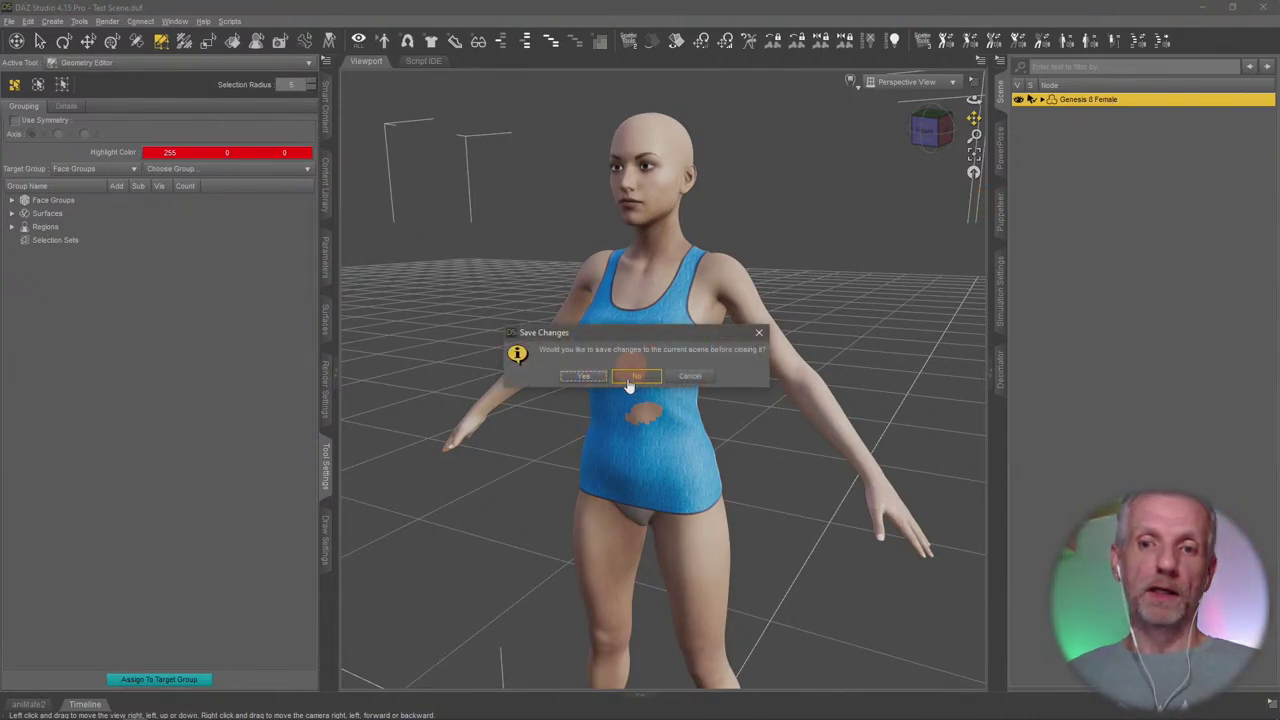
left_click(636, 377)
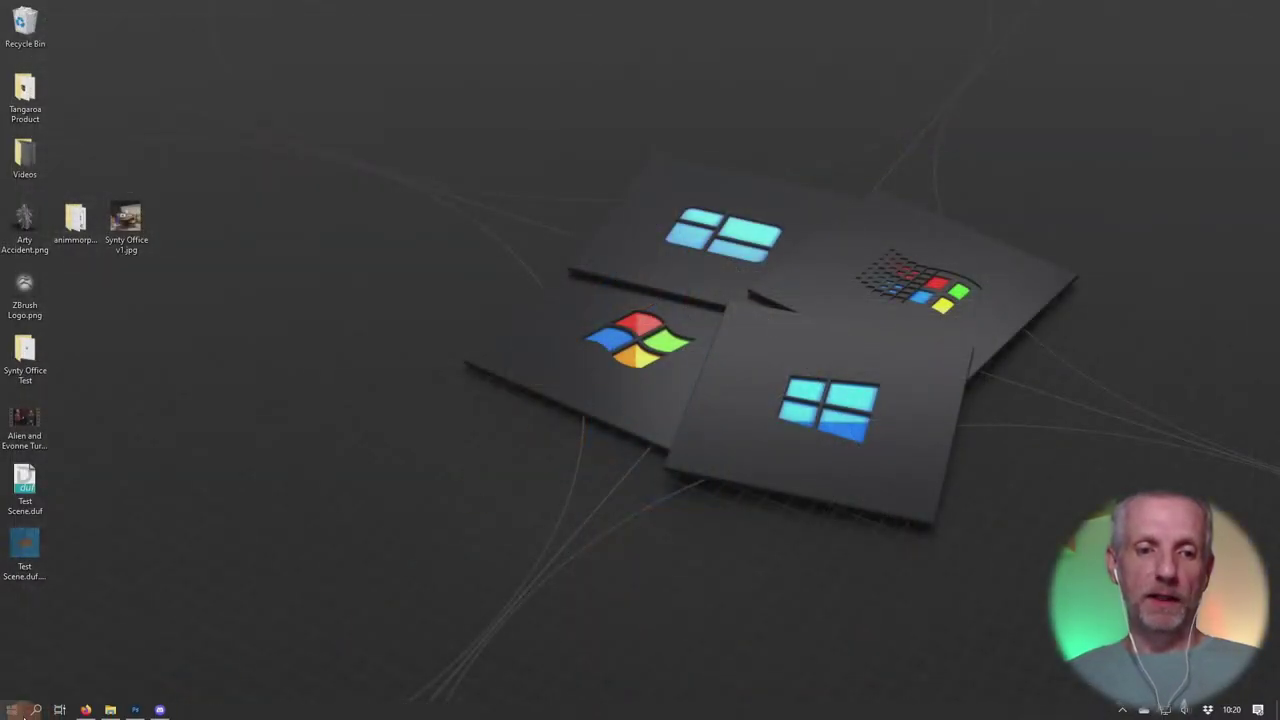
left_click(12, 711)
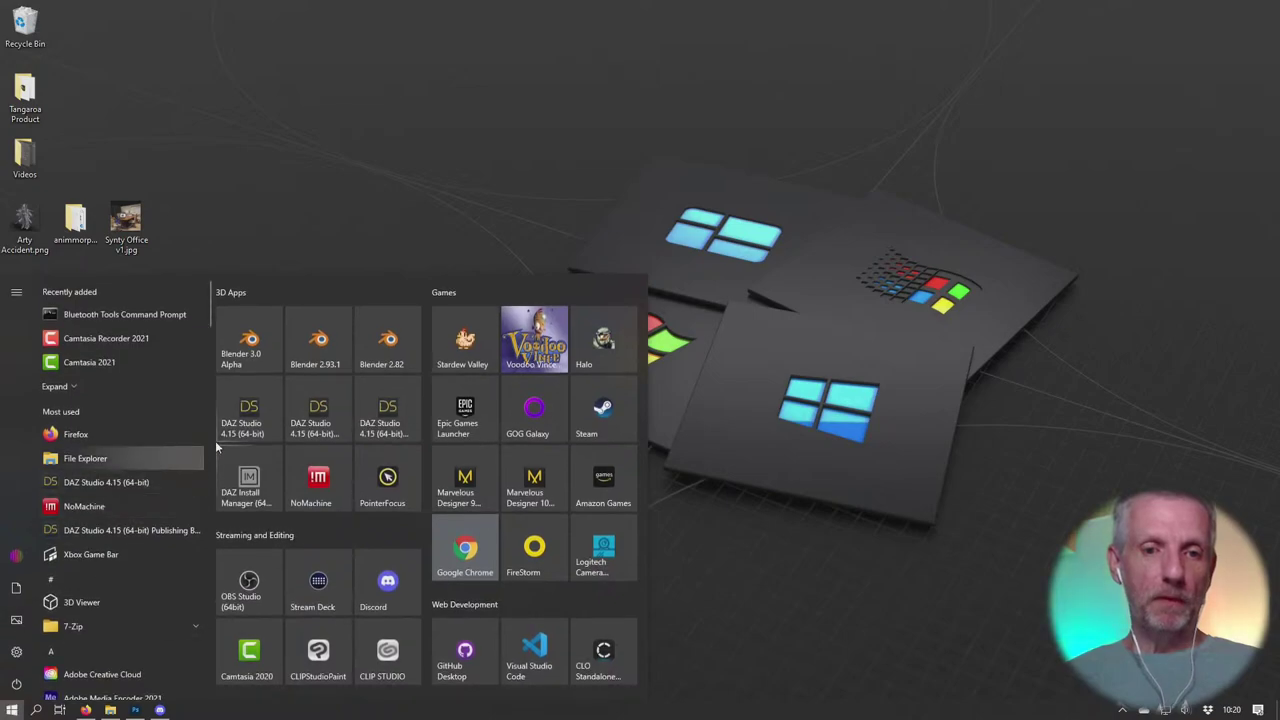
left_click(235, 418)
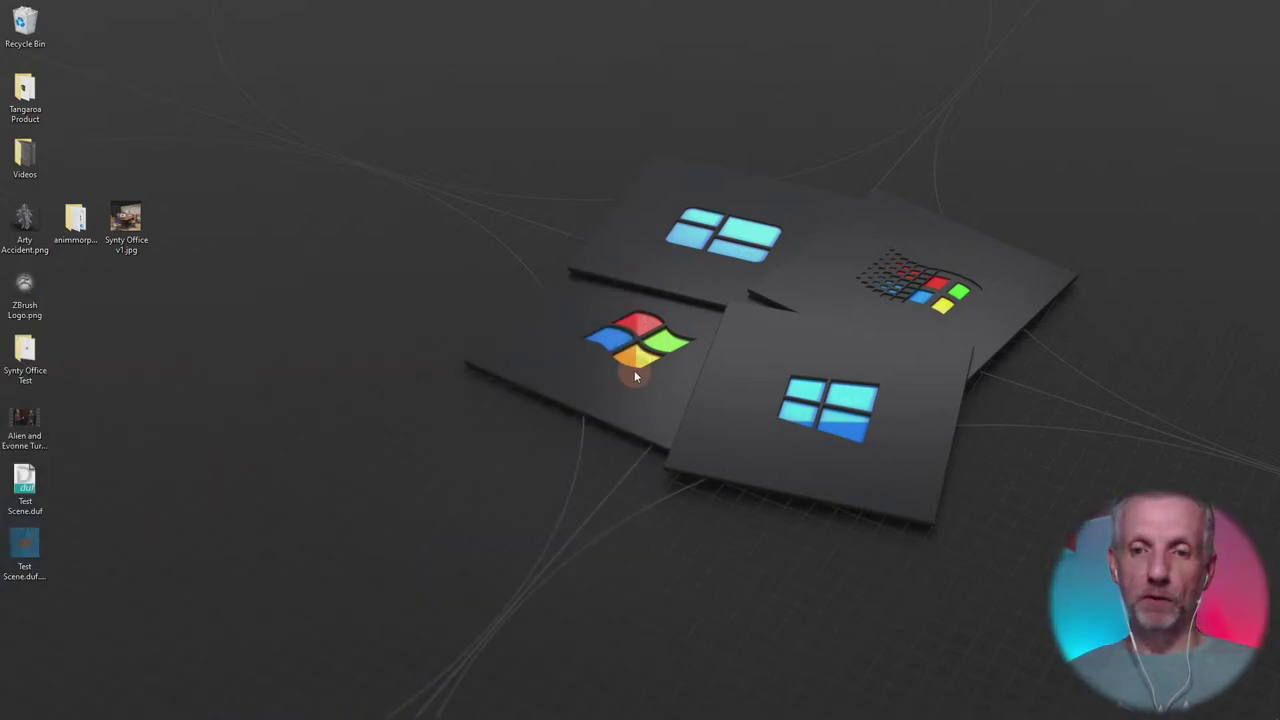
left_click(12, 711)
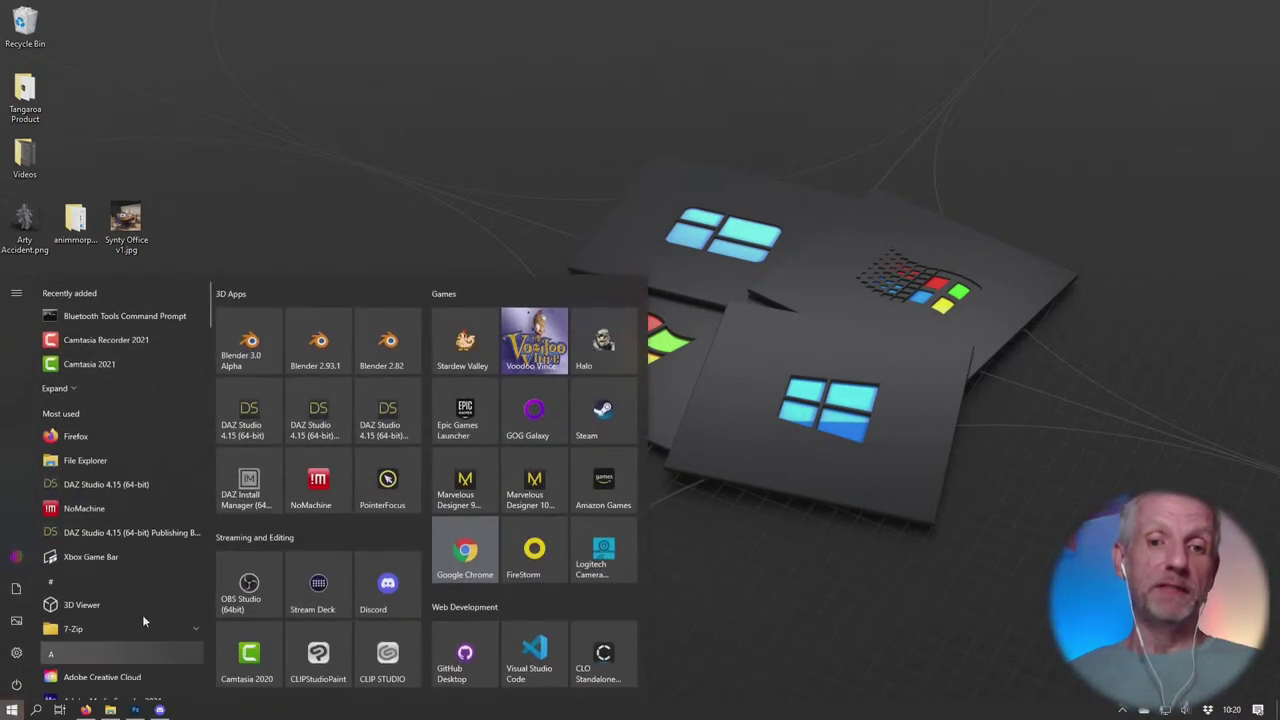
left_click(267, 423)
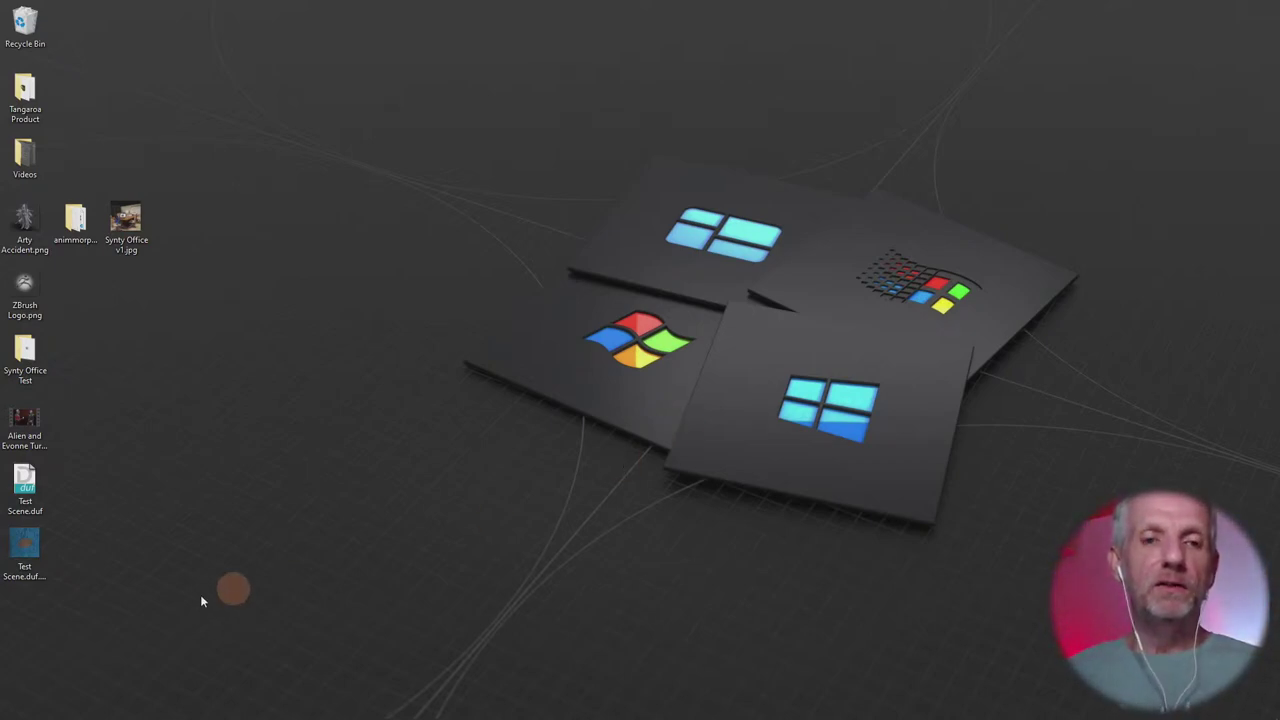
left_click(12, 710)
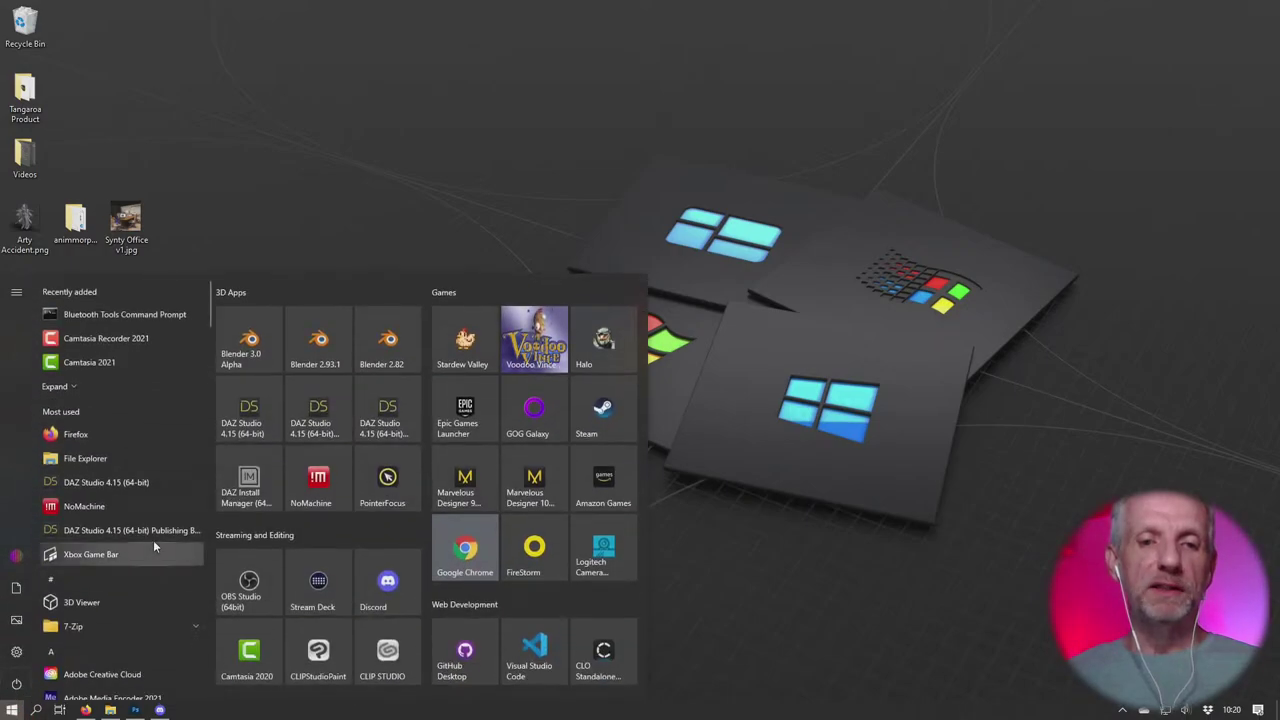
left_click(240, 402)
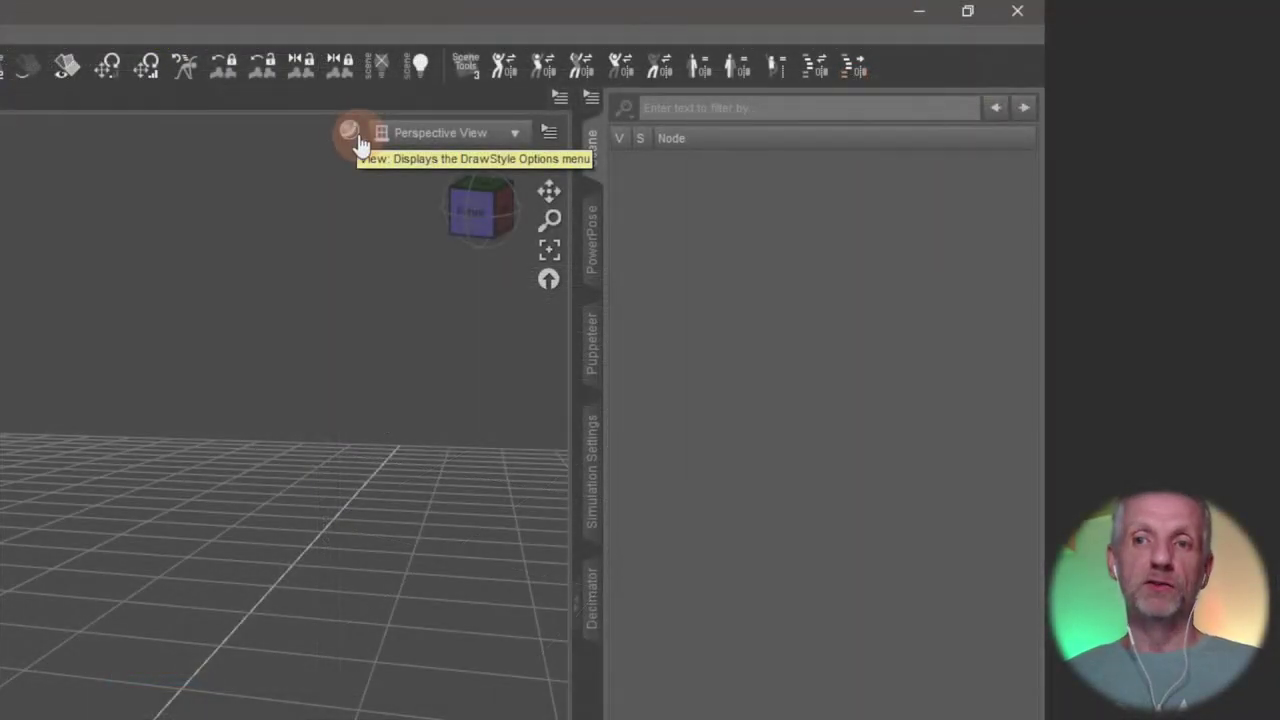
left_click(352, 132)
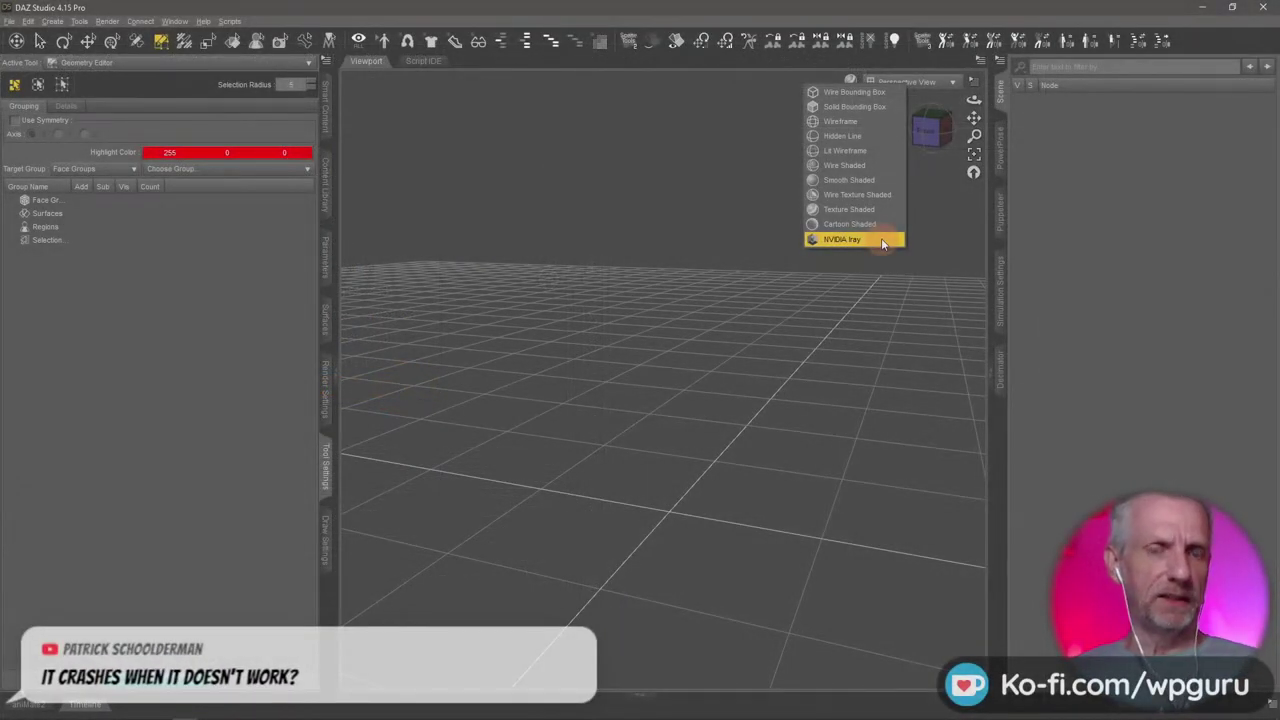
Re-enable the Filament DrawStyle plugin in the list of installed plugins
left_click(185, 21)
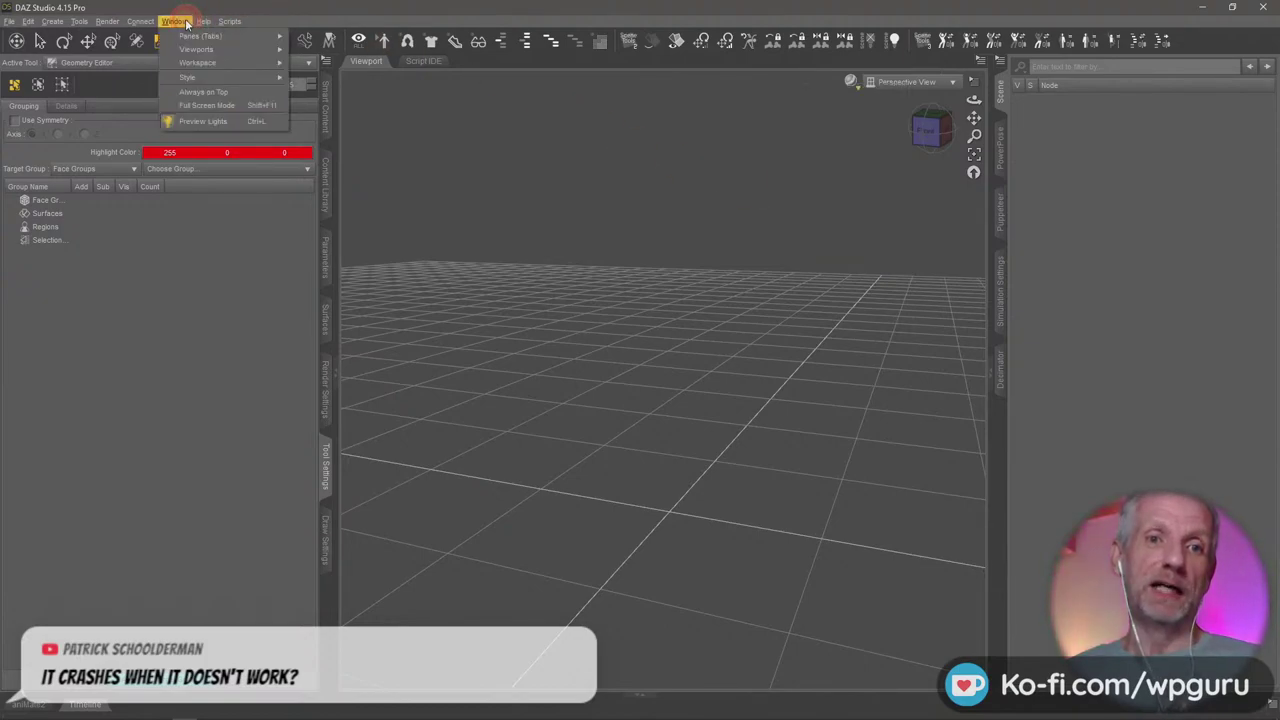
mouse_move(203, 21)
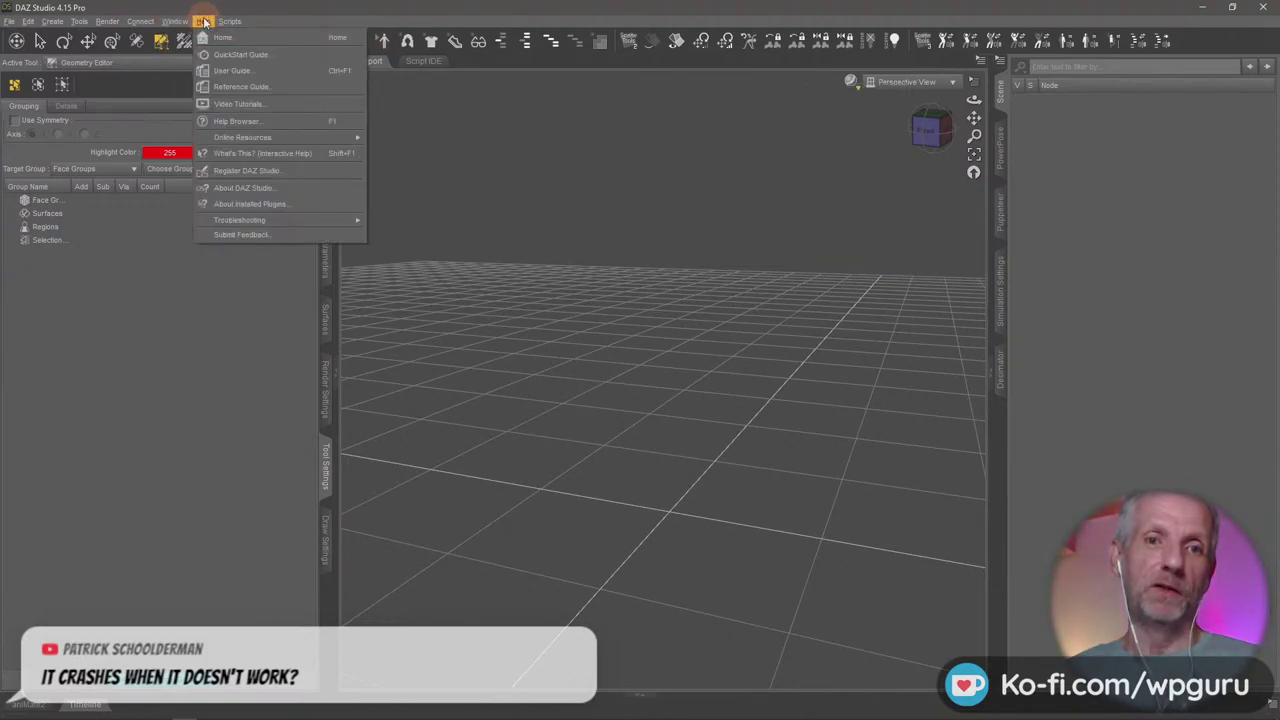
left_click(286, 205)
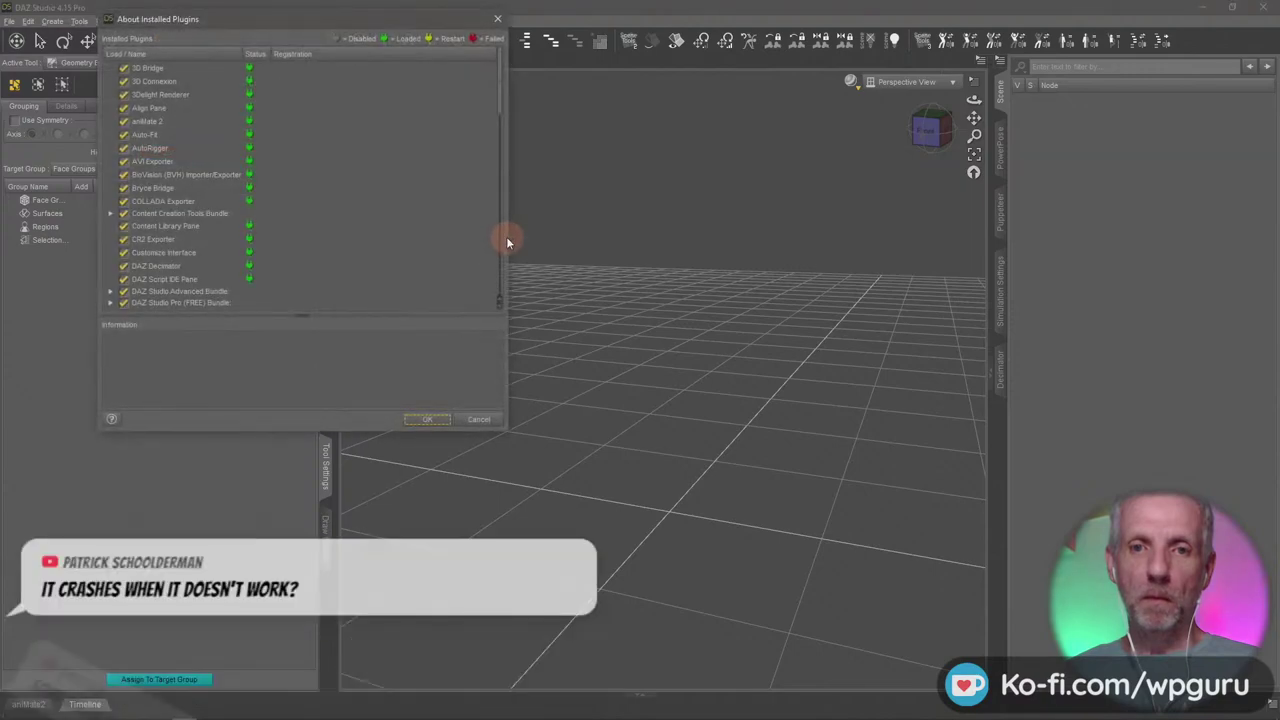
scroll(333, 192, "down", 5)
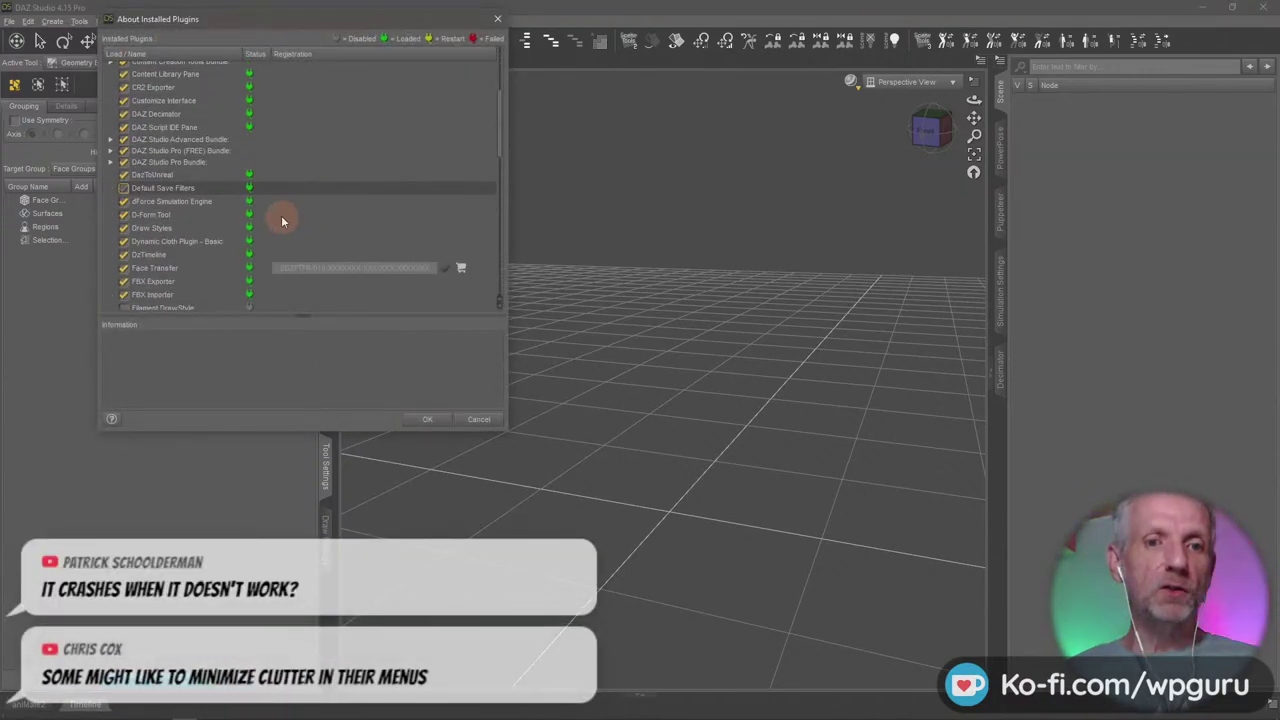
scroll(283, 214, "down", 3)
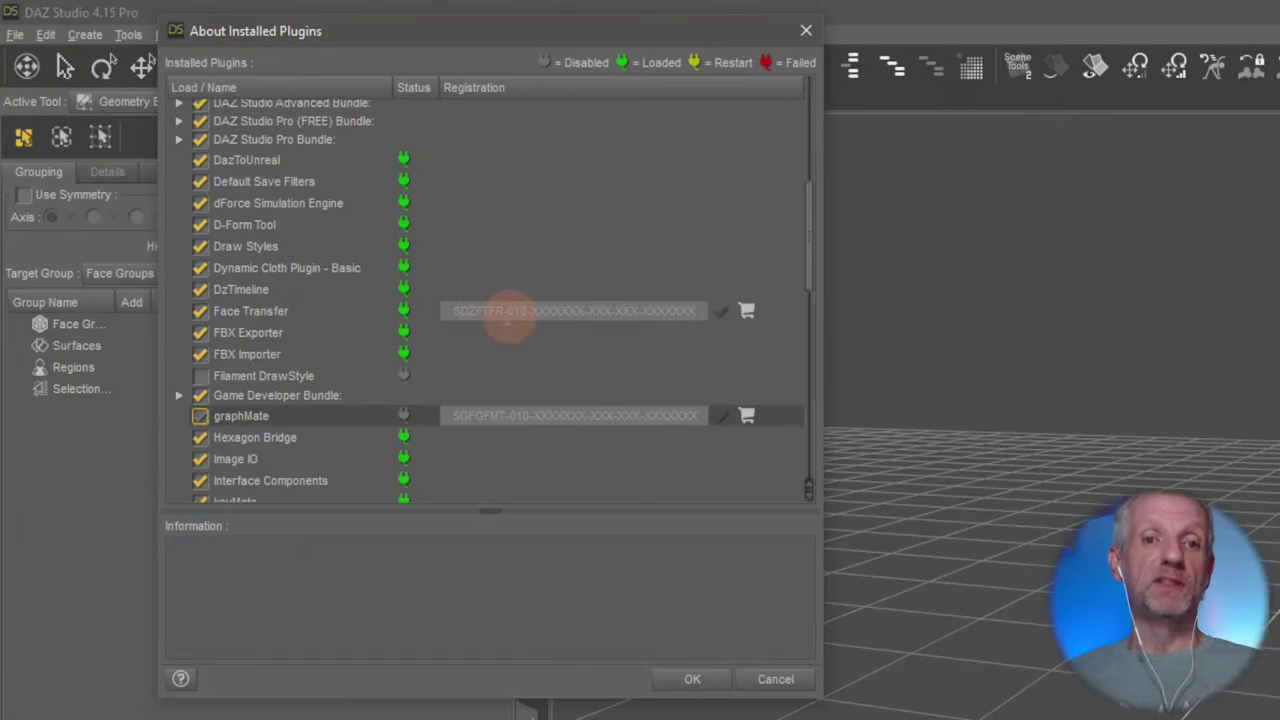
left_click(200, 376)
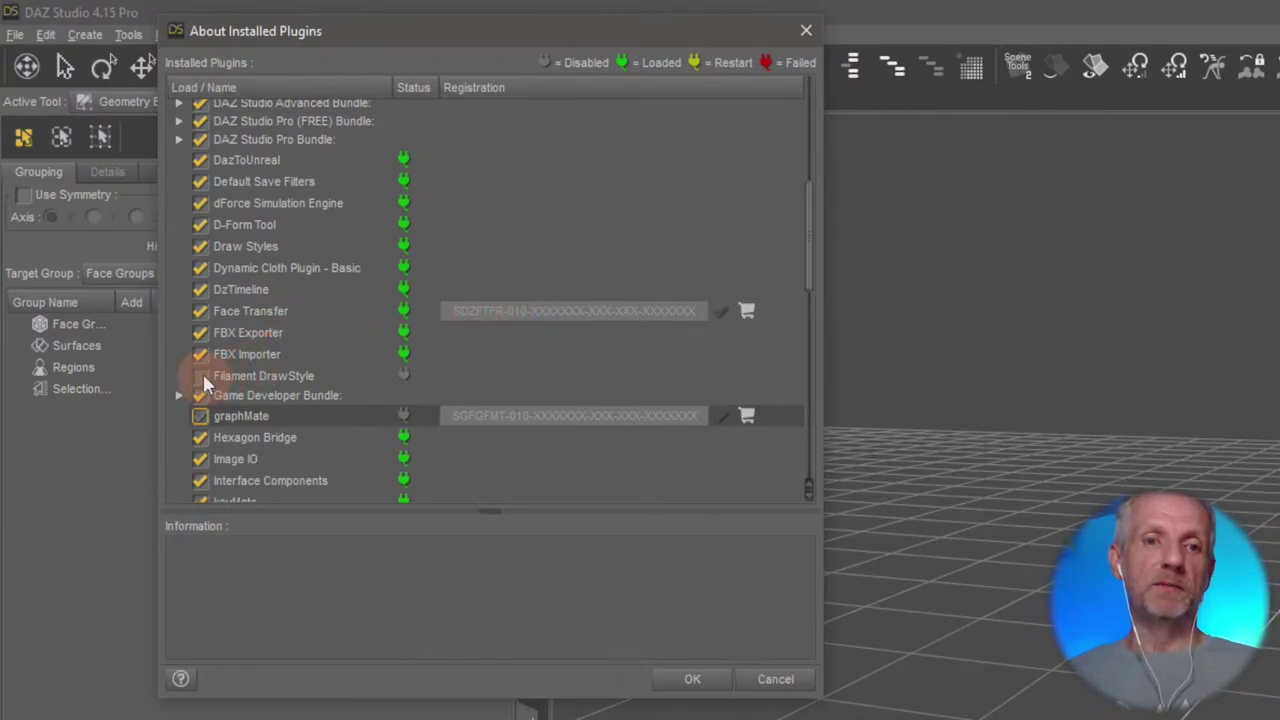
left_click(692, 679)
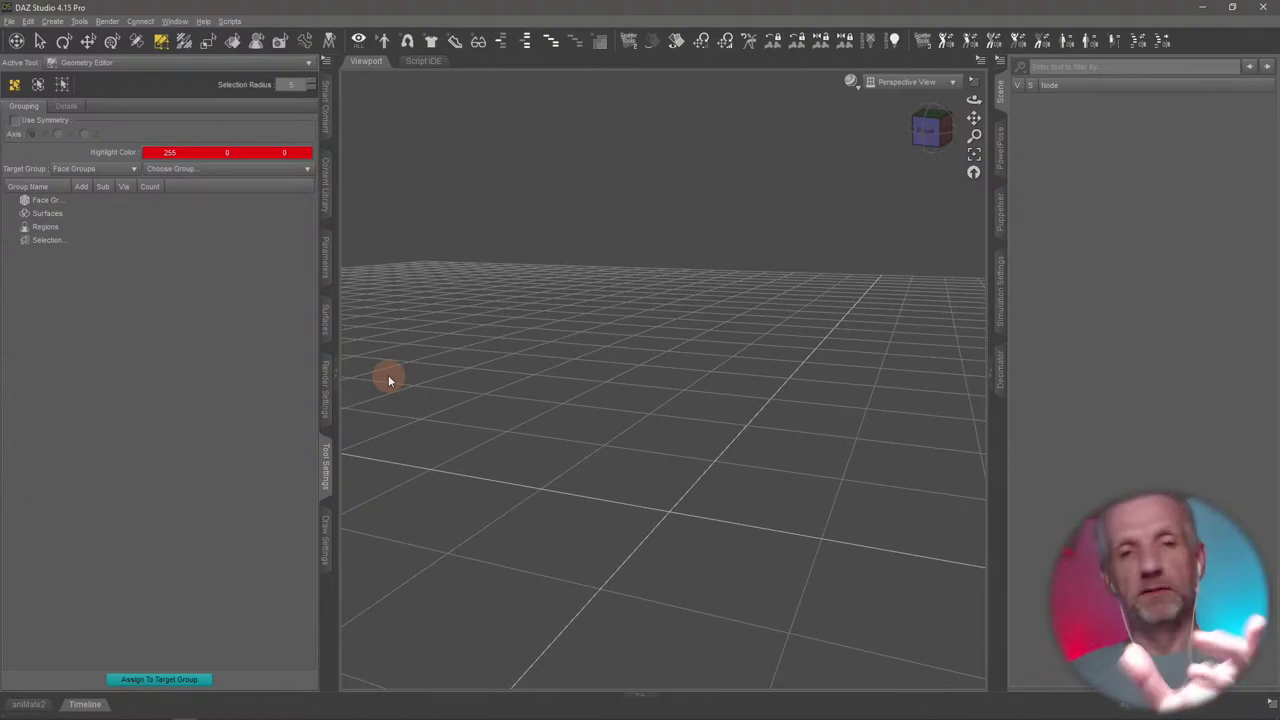
Close and relaunch DAZ Studio 4.15, and look for Filament (PBR) among the viewport's draw styles
left_click(1264, 8)
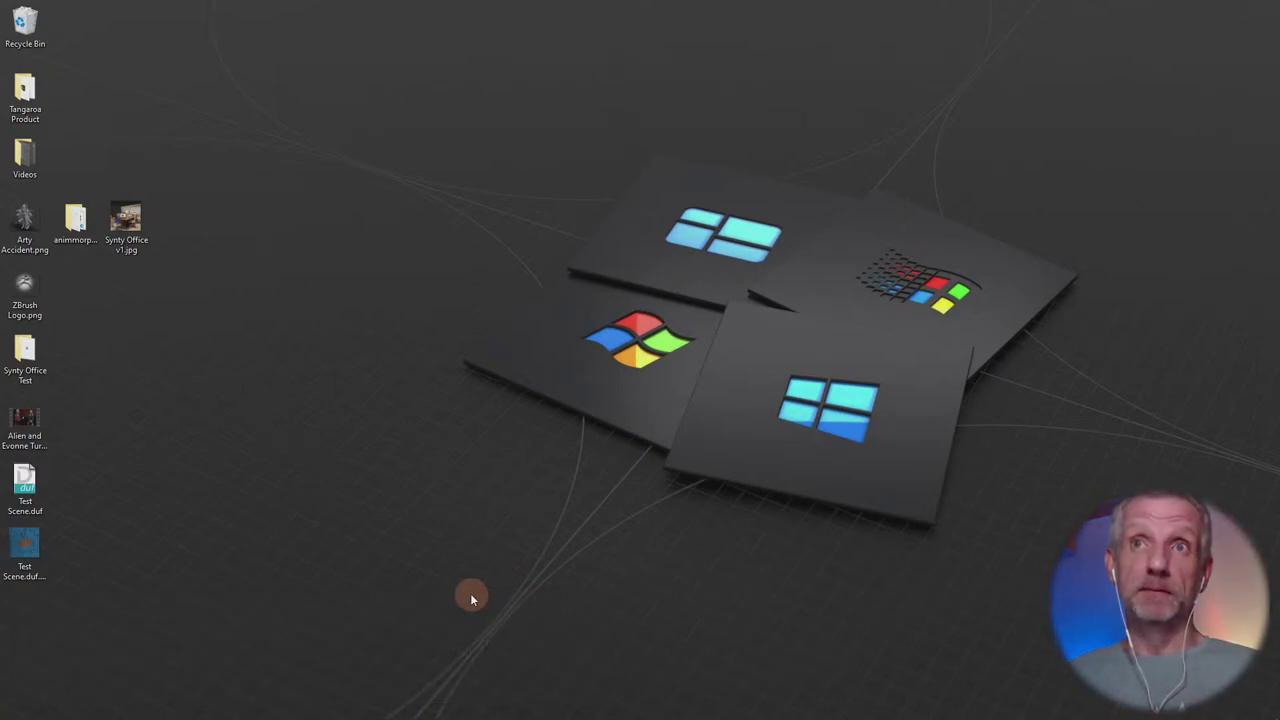
mouse_move(38, 712)
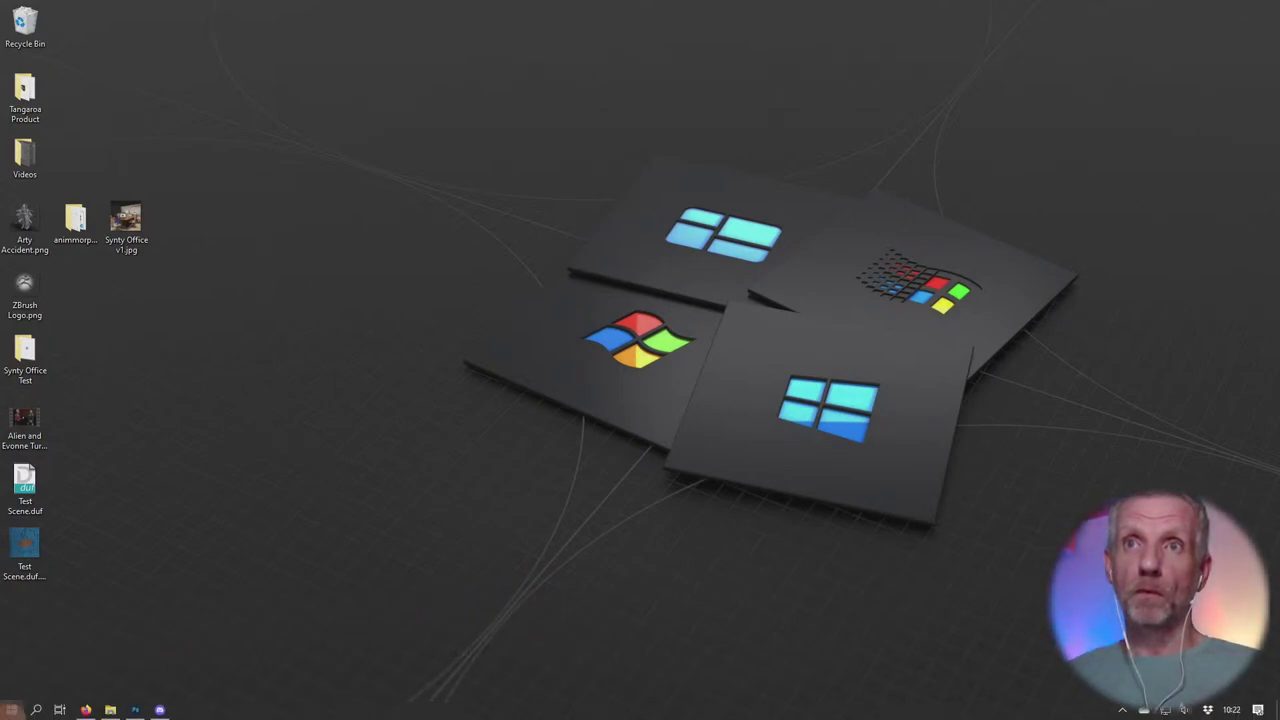
left_click(11, 710)
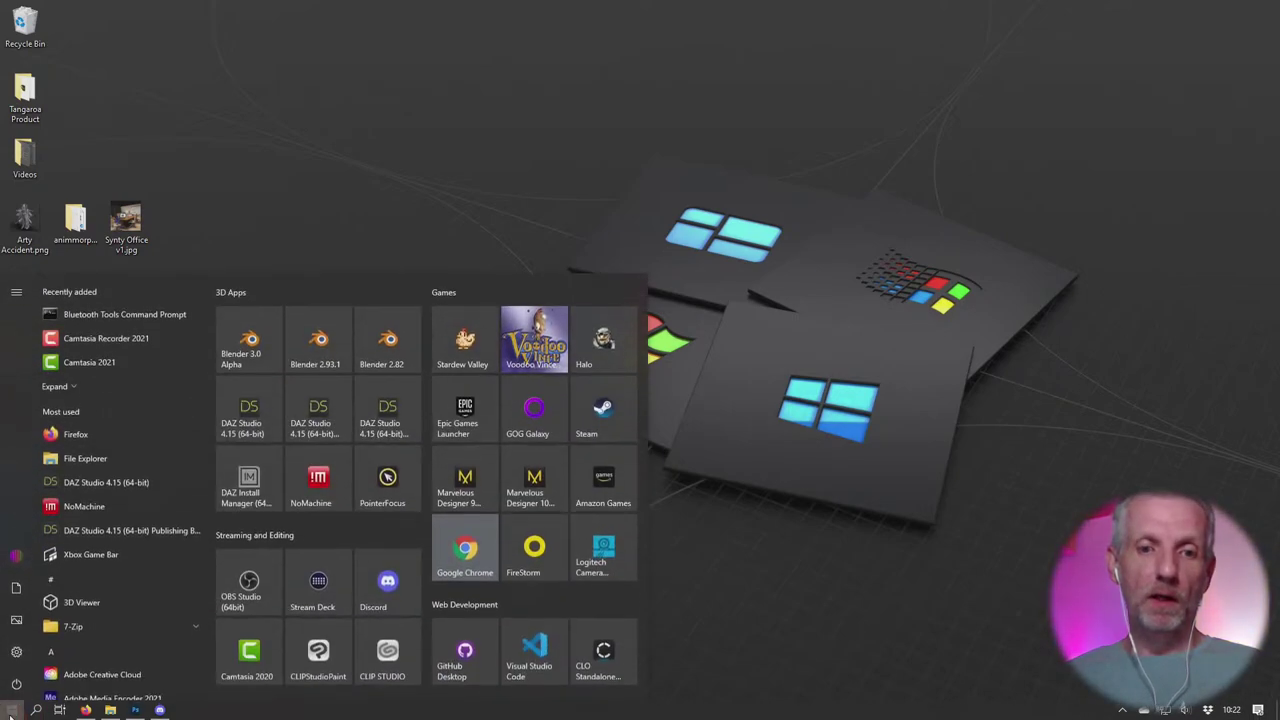
left_click(249, 427)
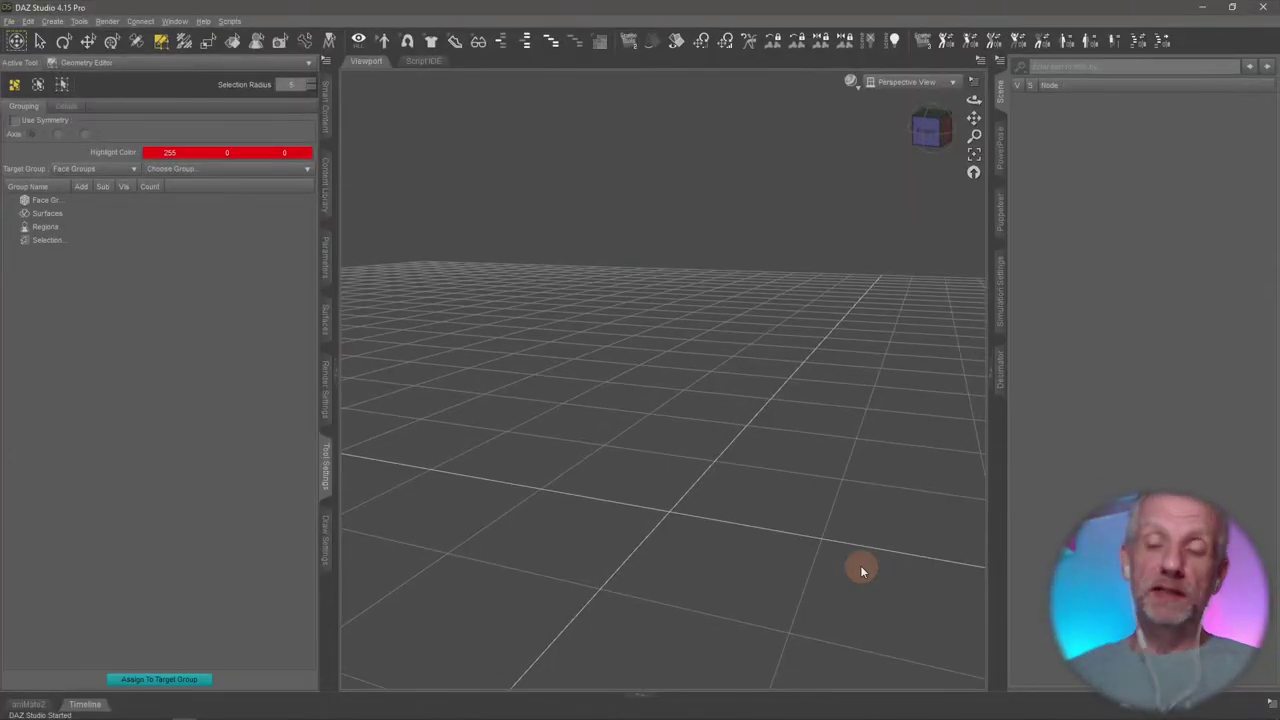
left_click(852, 81)
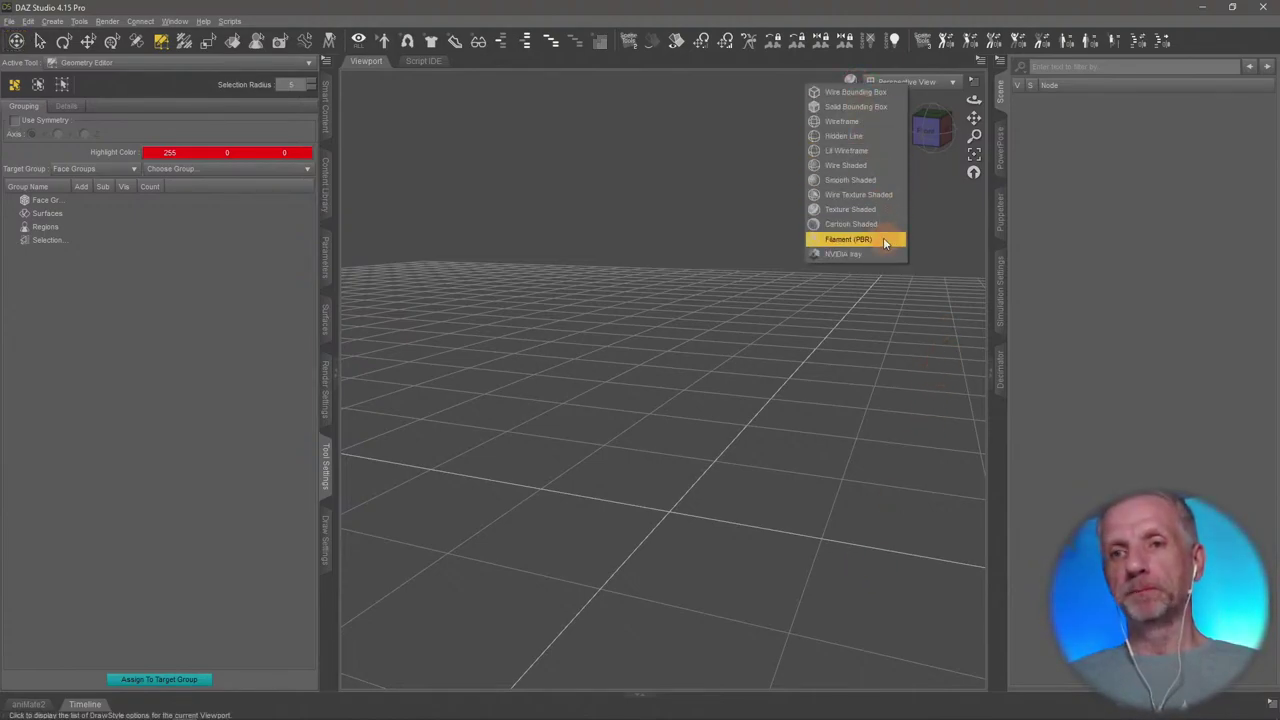
key("Escape")
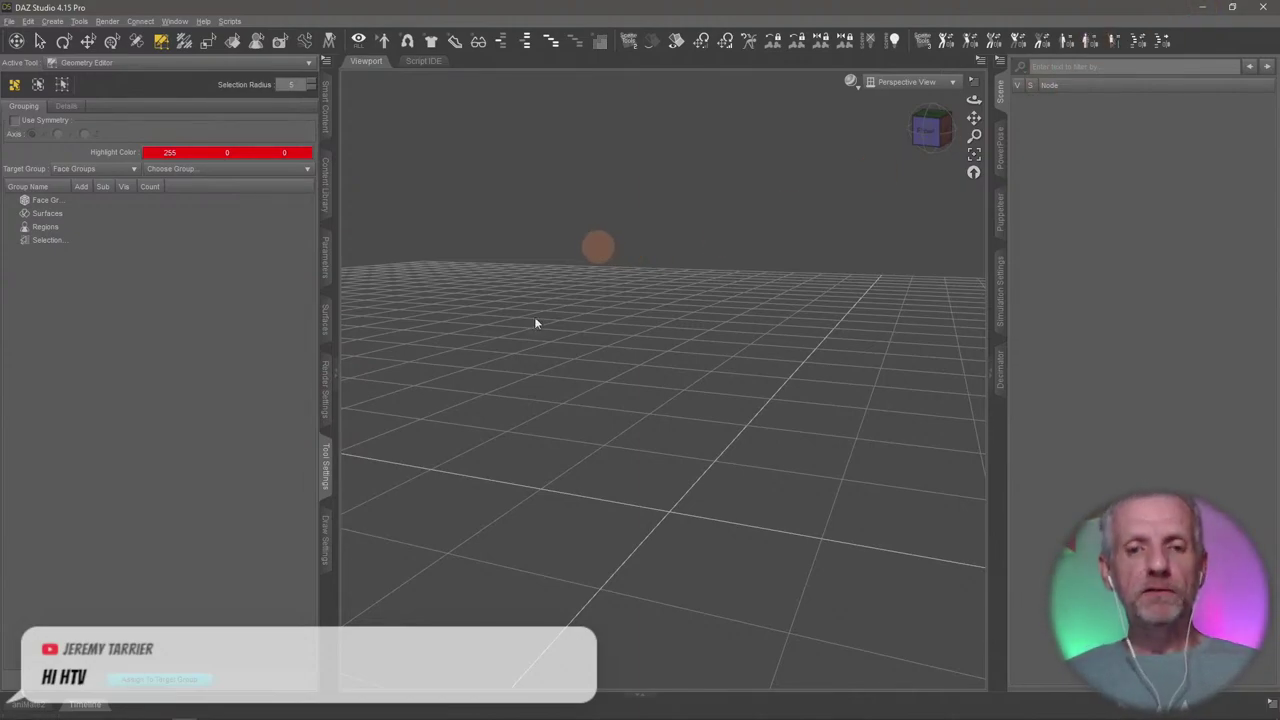
Switch to Firefox and load wpguru.co.uk/daz in place of the Ko-fi page
key("alt+Tab")
key("alt+Tab")
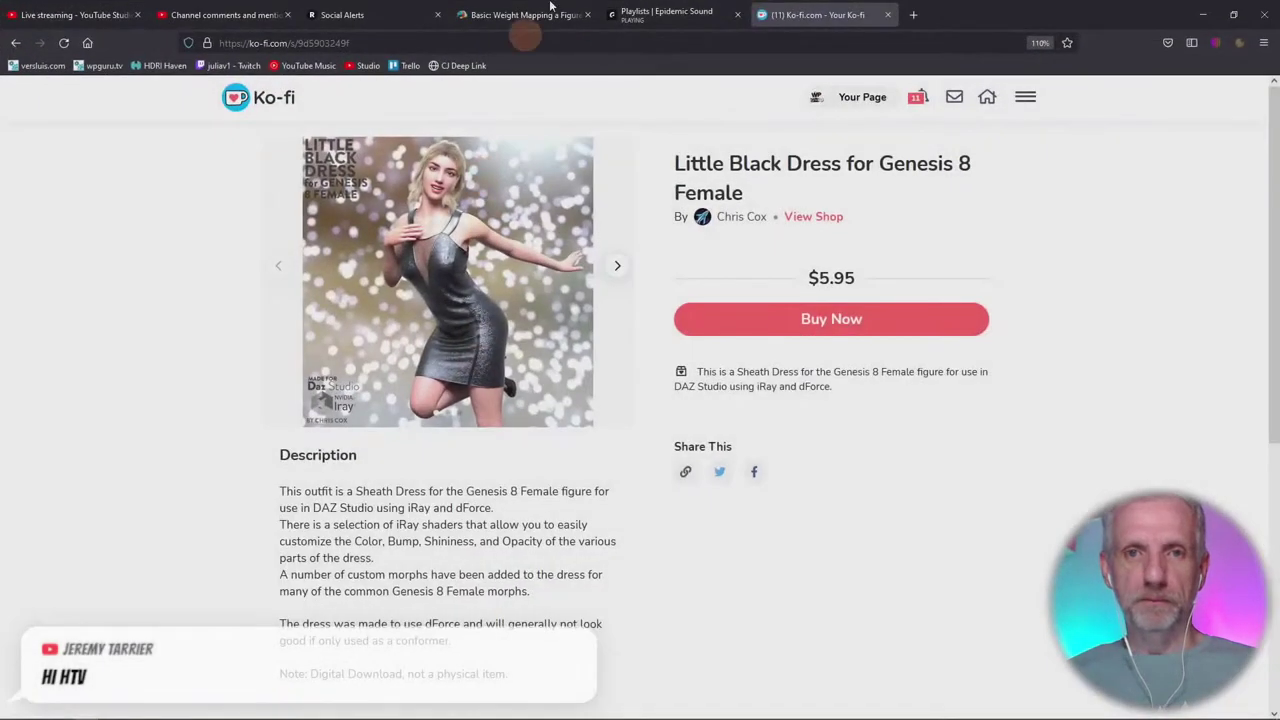
left_click(762, 40)
type("da")
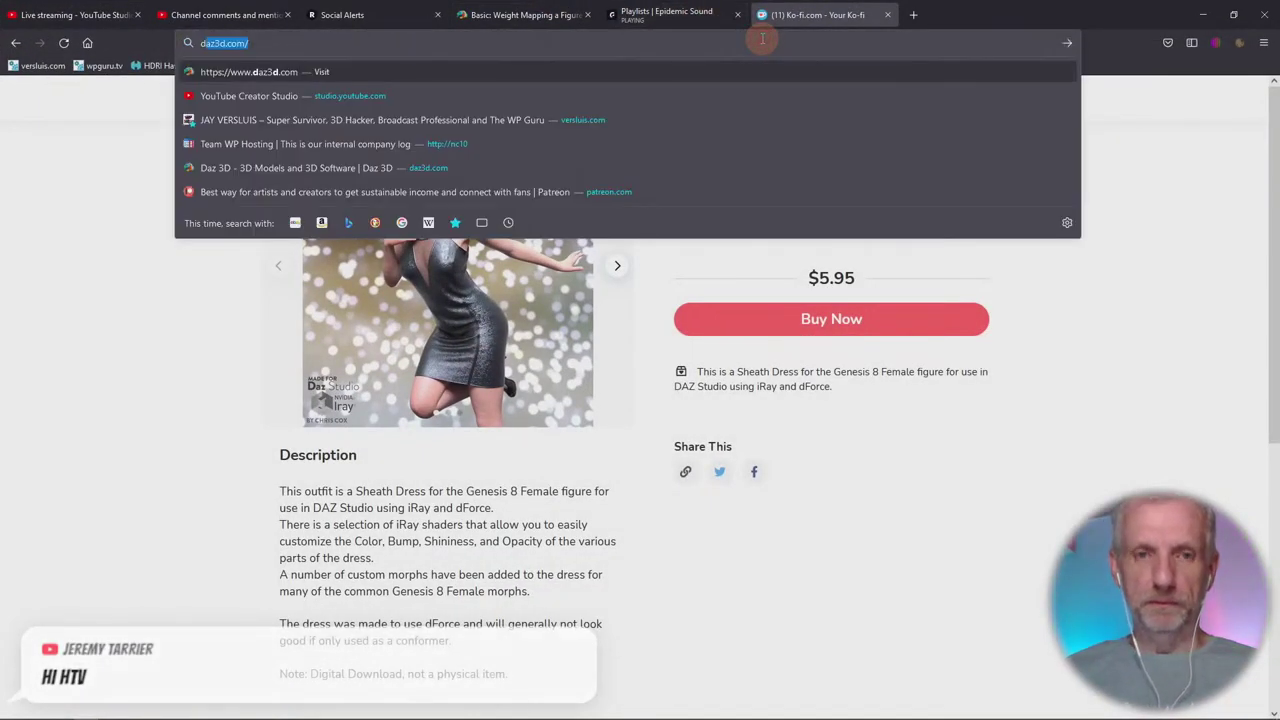
type("wpguru.co.uk/")
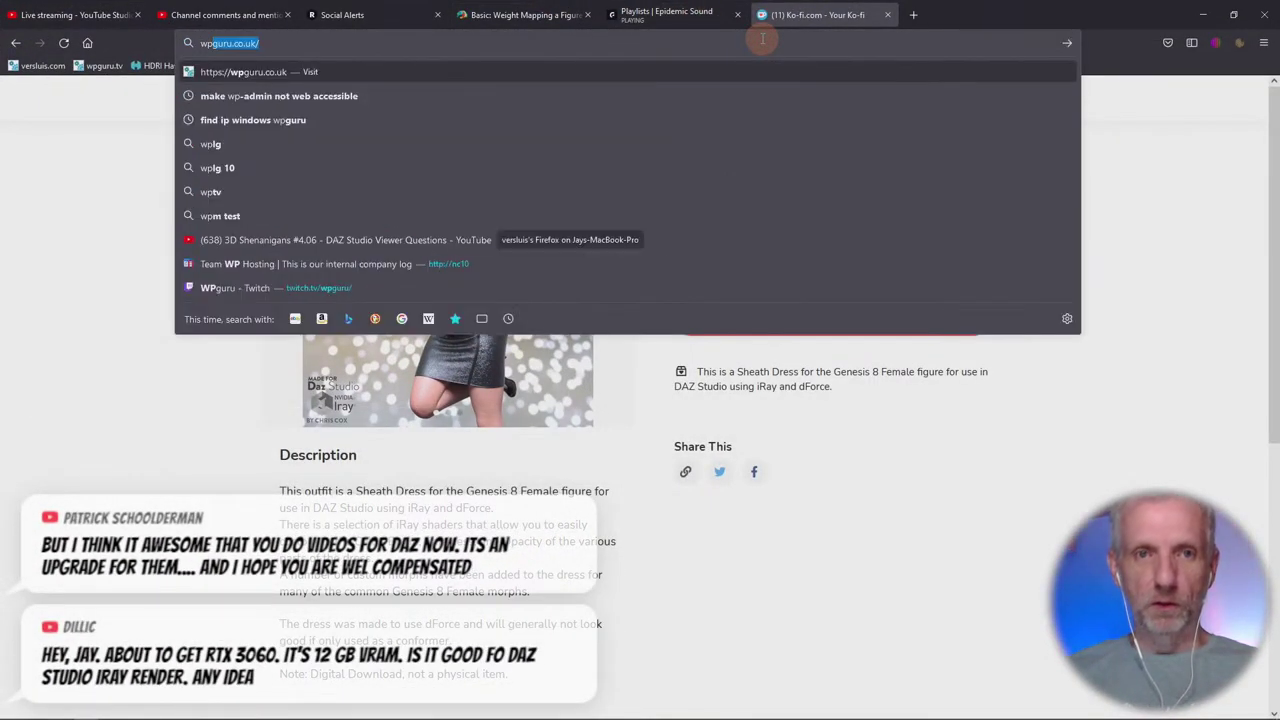
key("Right")
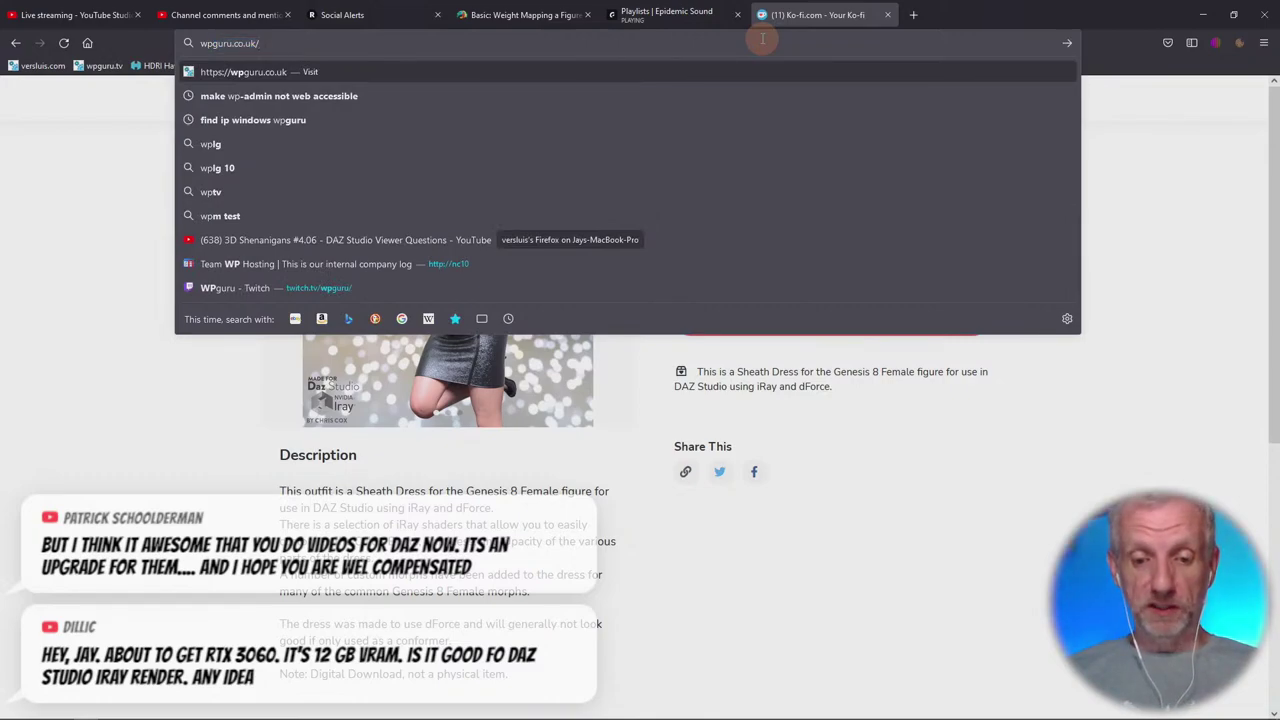
type("daz/")
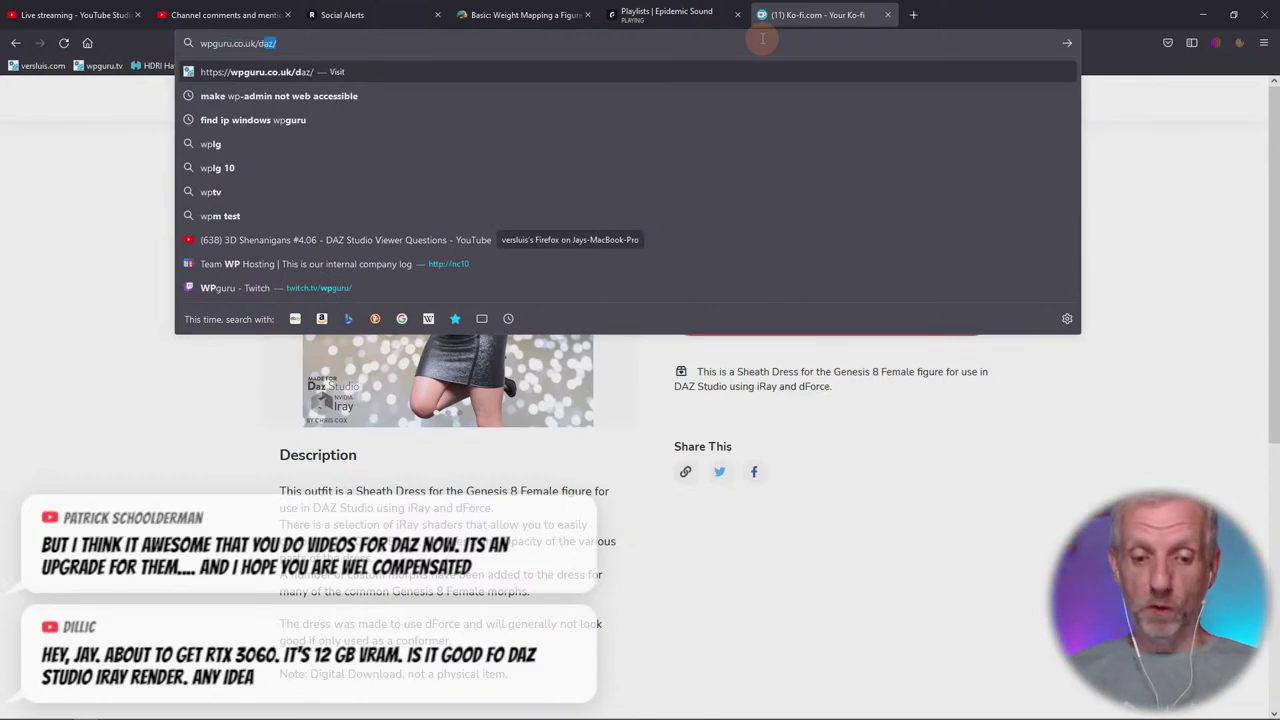
key("Return")
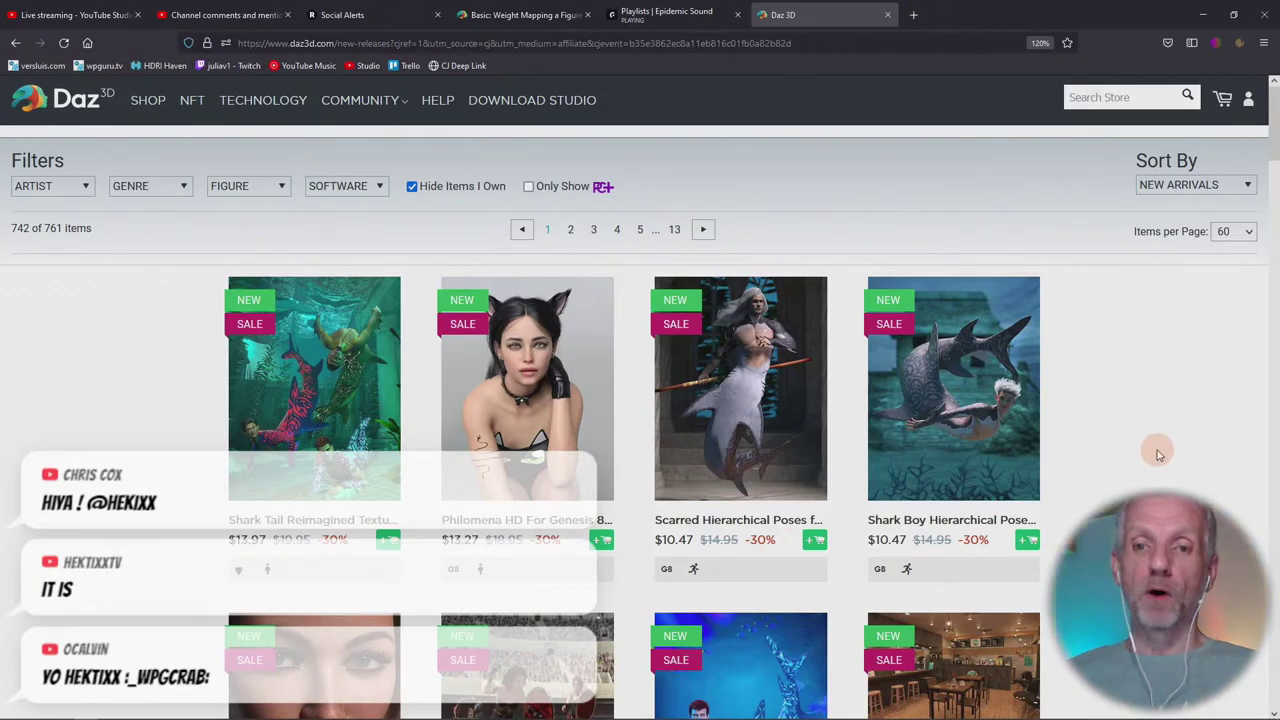
Find Season Pass 2 - Livestream Access 2021 among the Daz 3D new releases and open its product link
scroll(1158, 455, "down", 8)
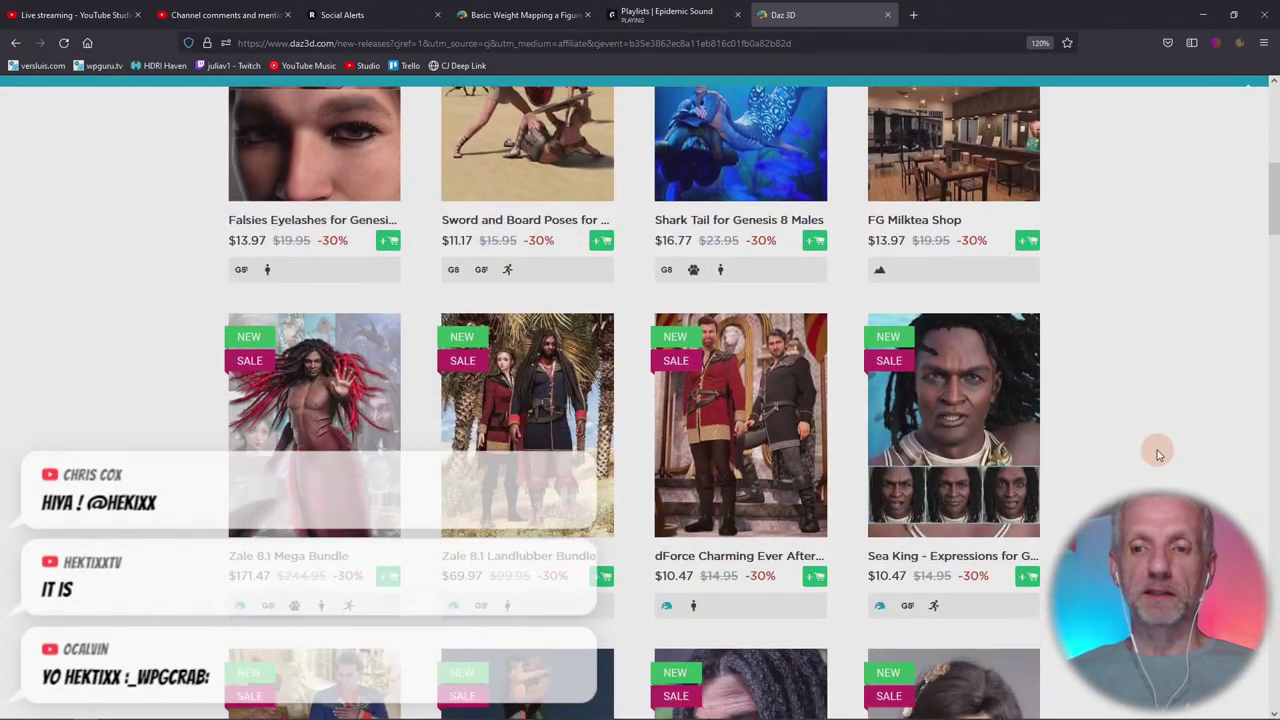
scroll(1158, 455, "down", 8)
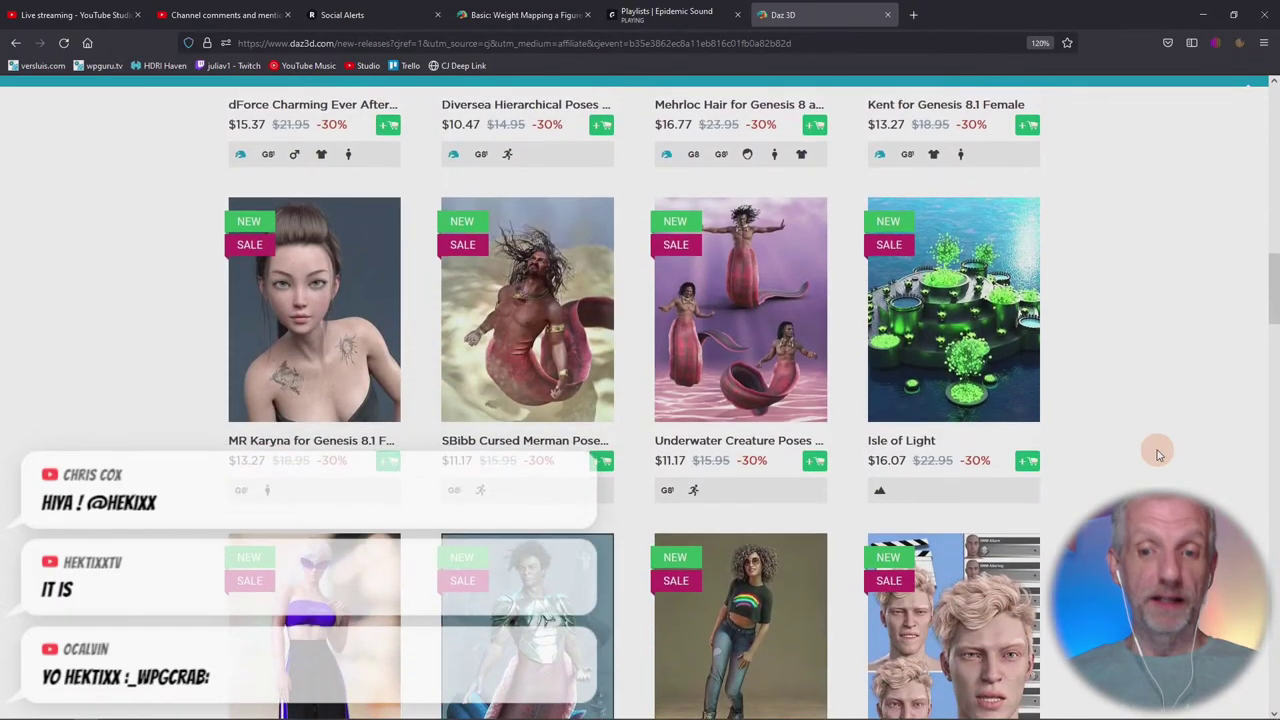
scroll(1158, 455, "down", 5)
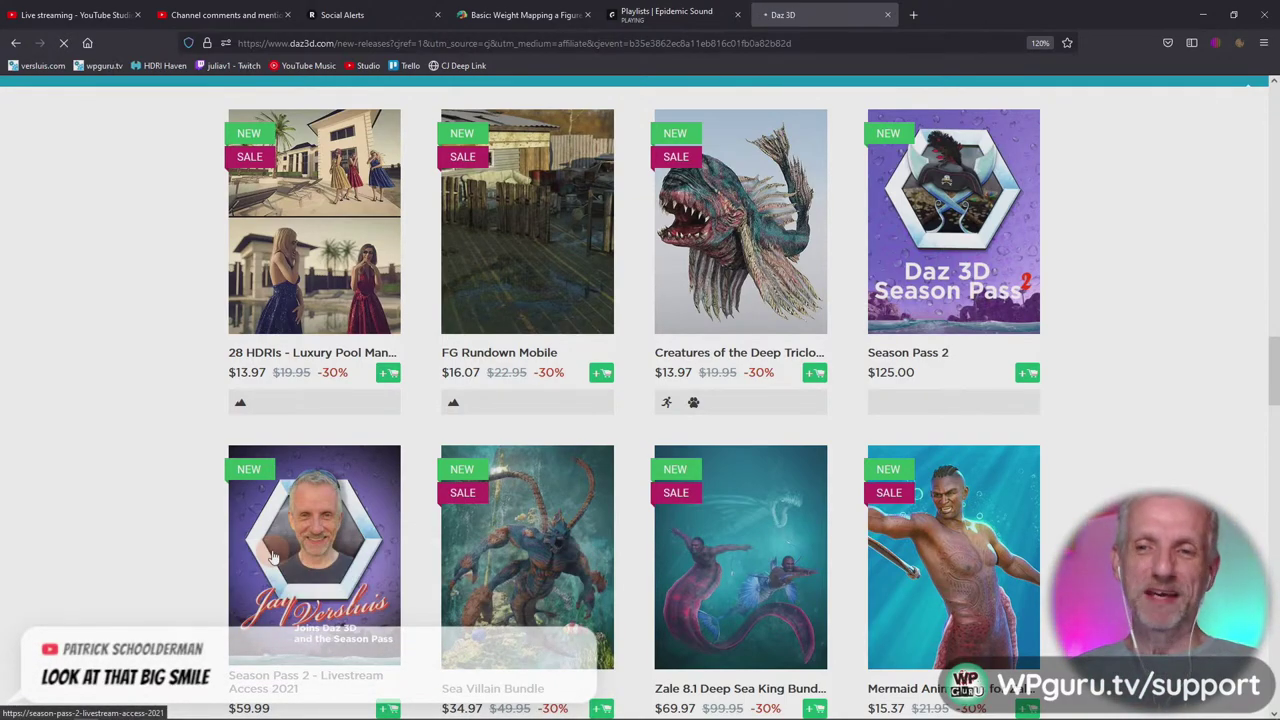
left_click(272, 556)
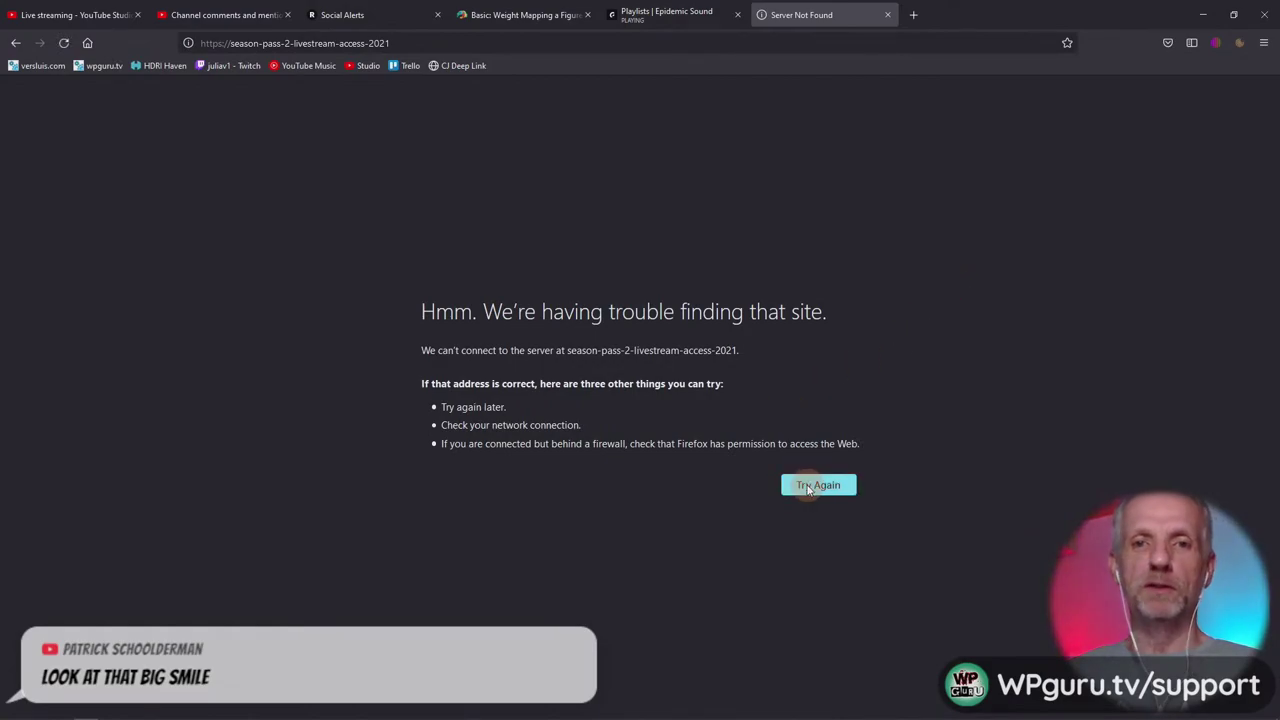
left_click(365, 43)
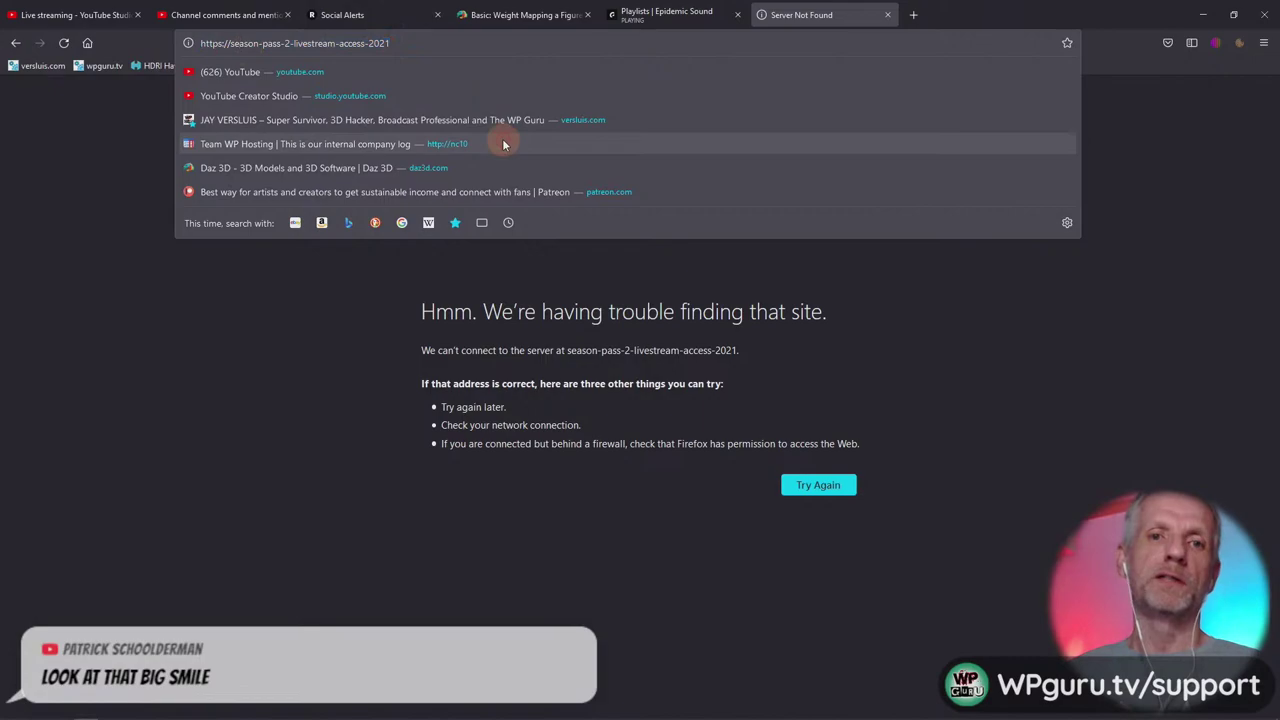
type("daz3d")
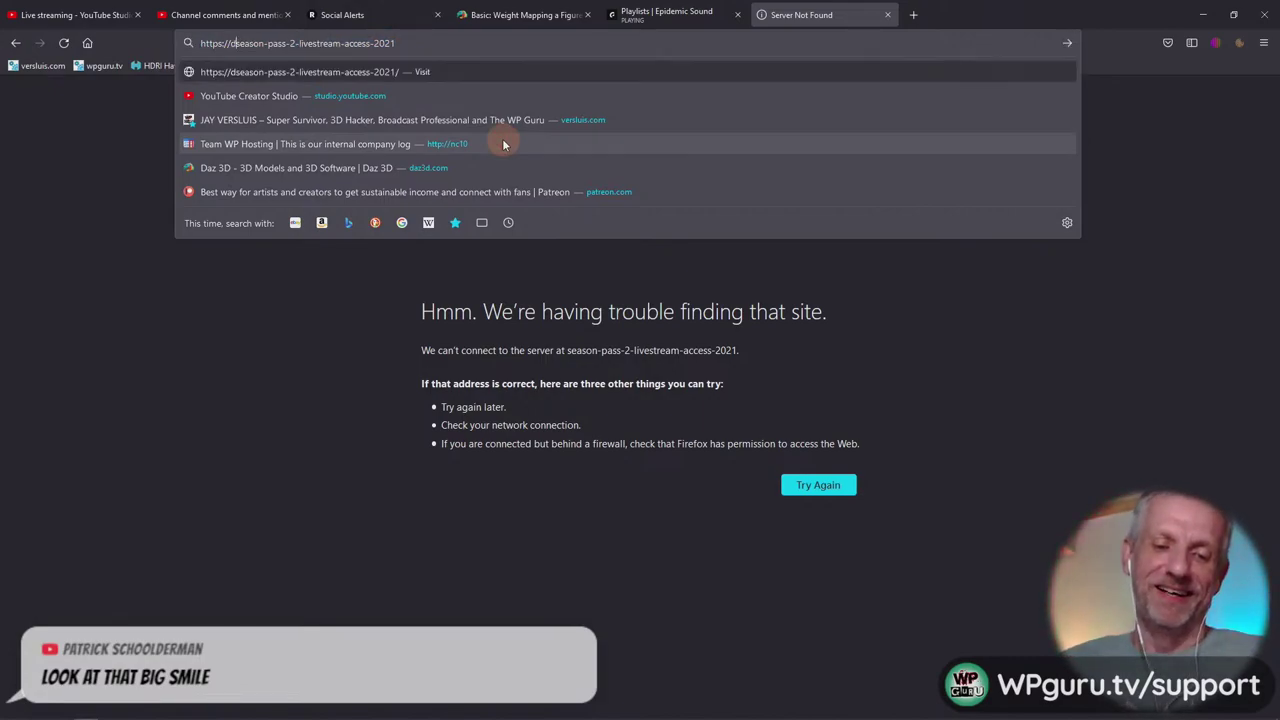
type(".com")
key("Return")
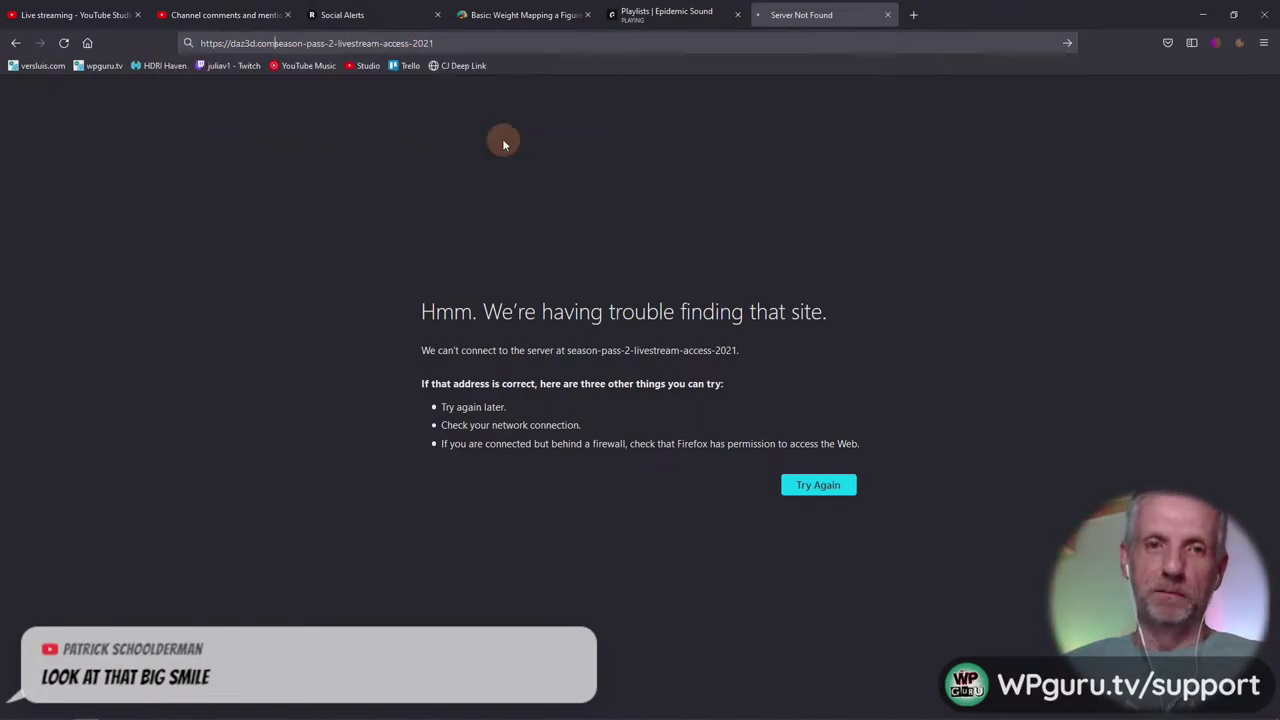
left_click(282, 44)
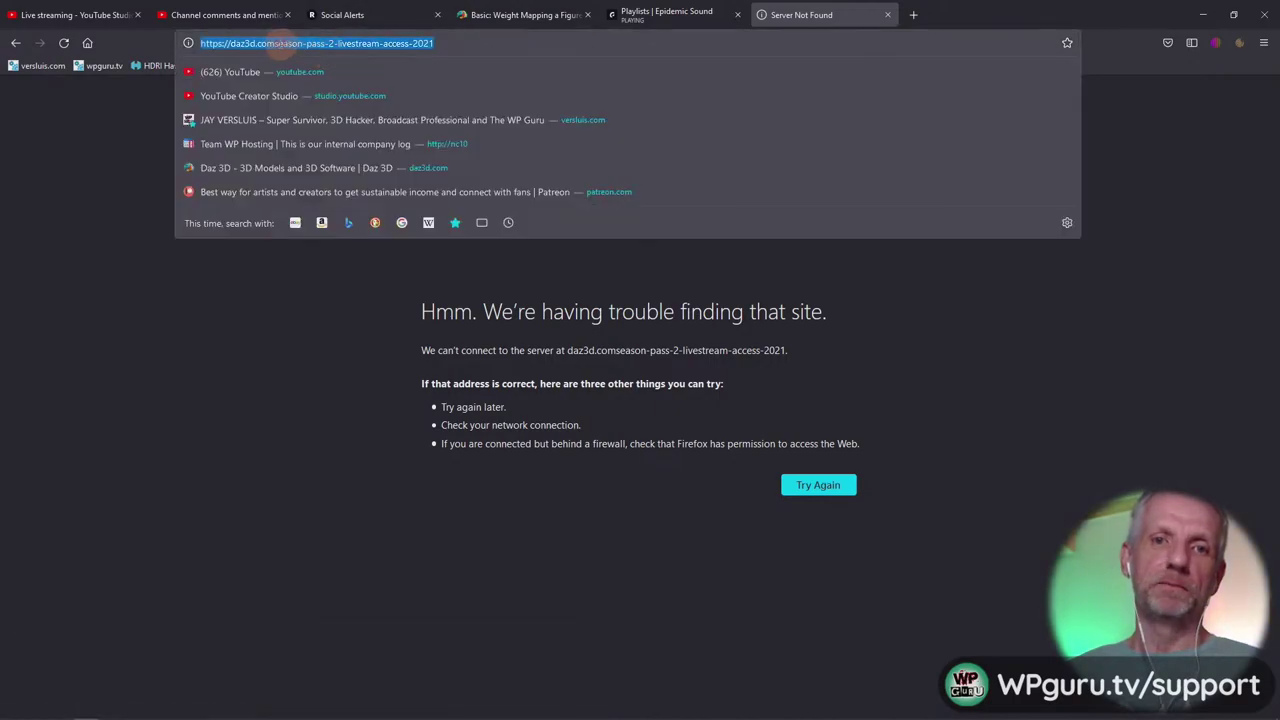
left_click(278, 44)
type("/")
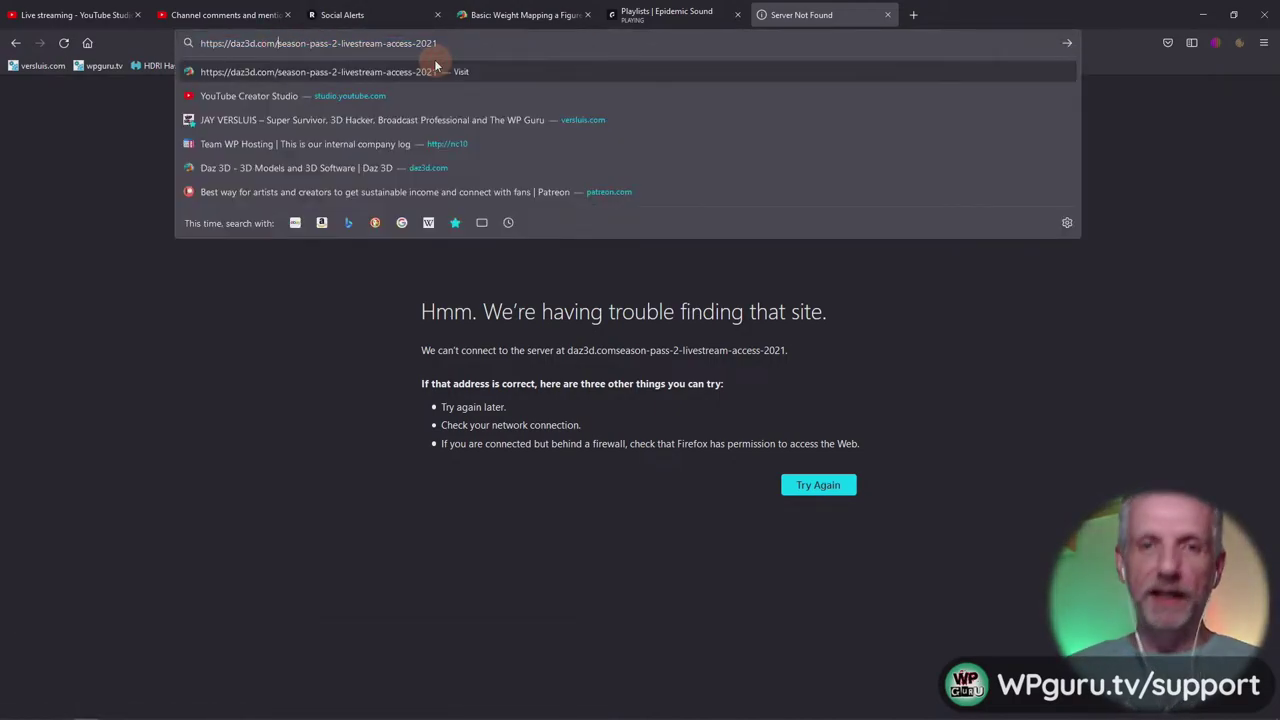
key("Return")
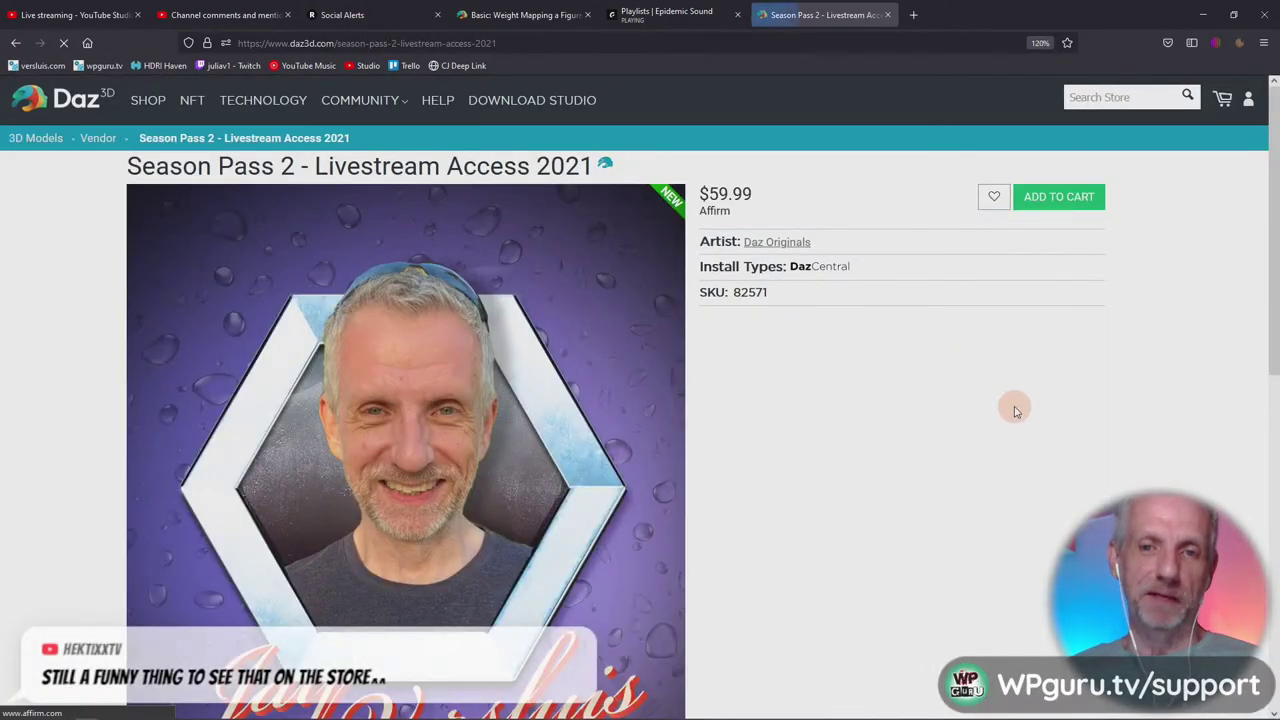
scroll(1015, 410, "down", 3)
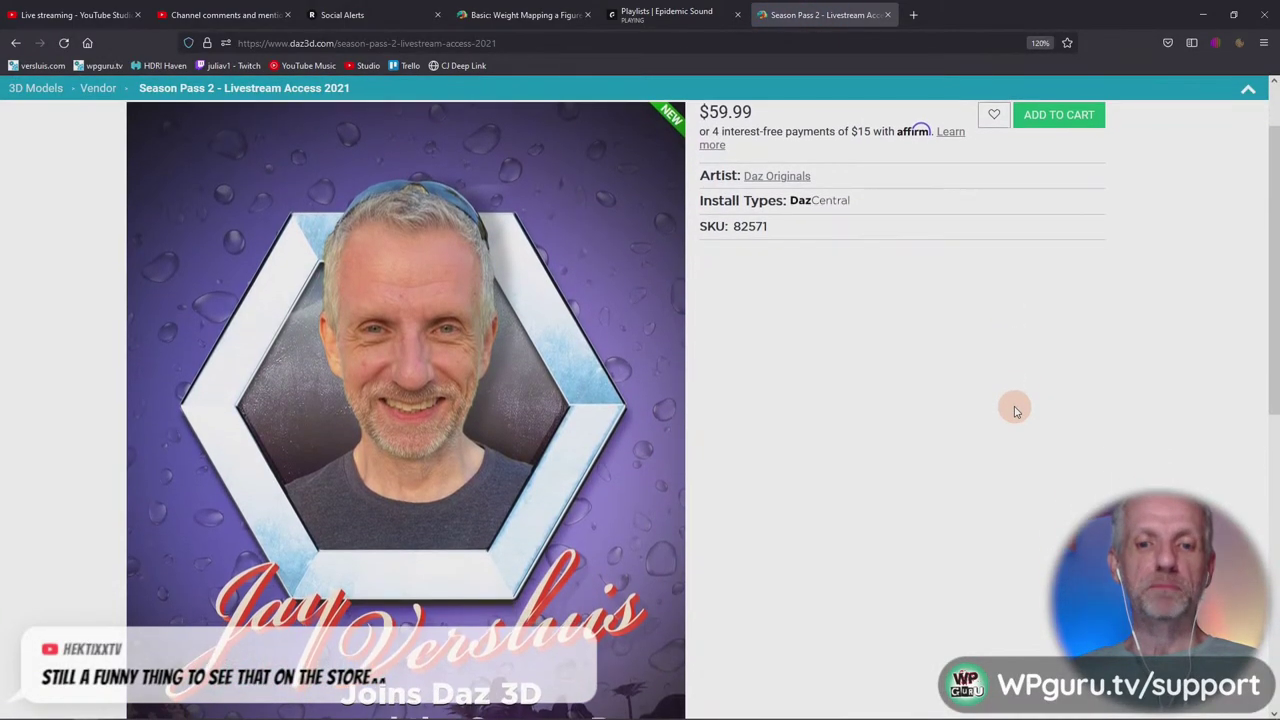
scroll(1015, 410, "up", 3)
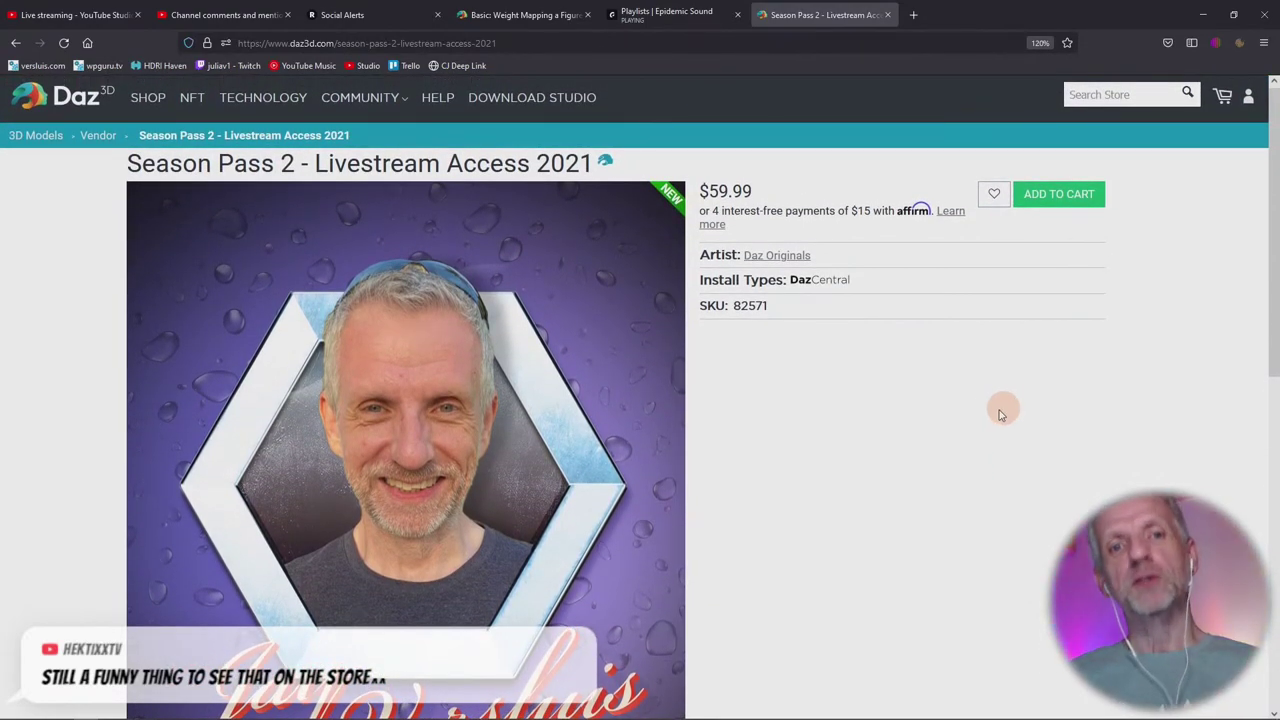
Return to the Daz 3D new releases list and open the Season Pass 2 product
left_click(20, 41)
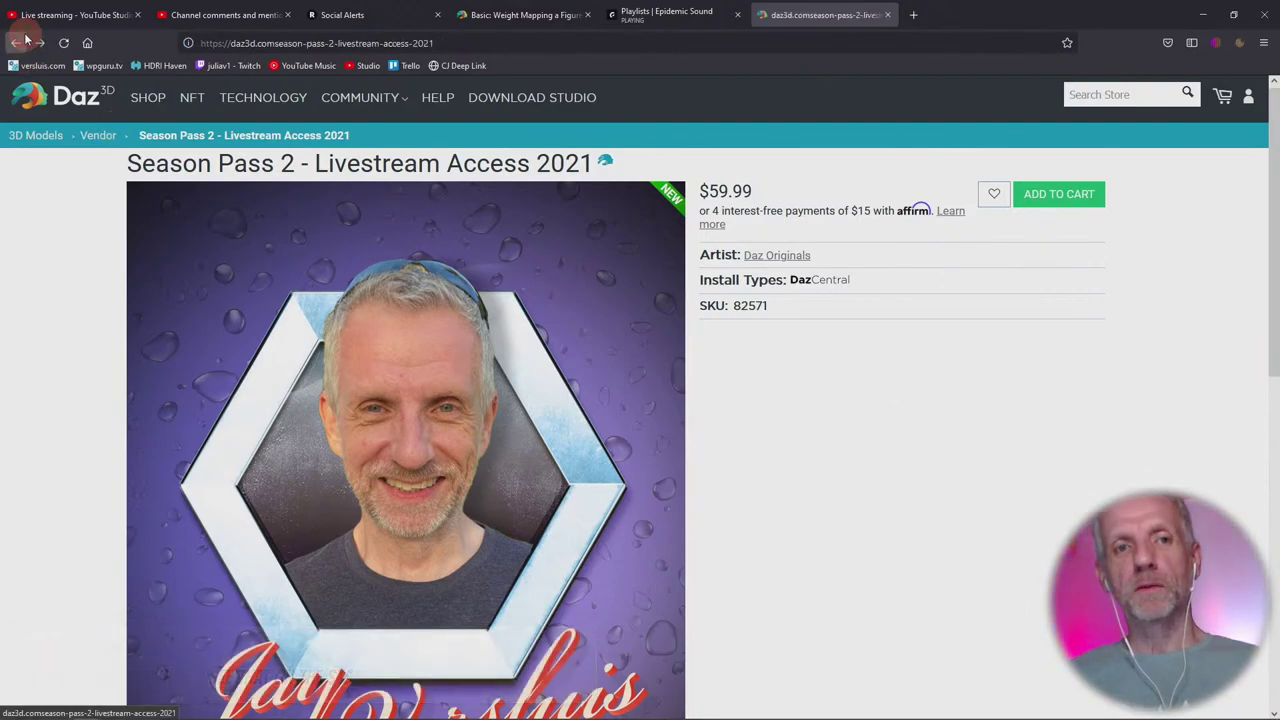
left_click(17, 41)
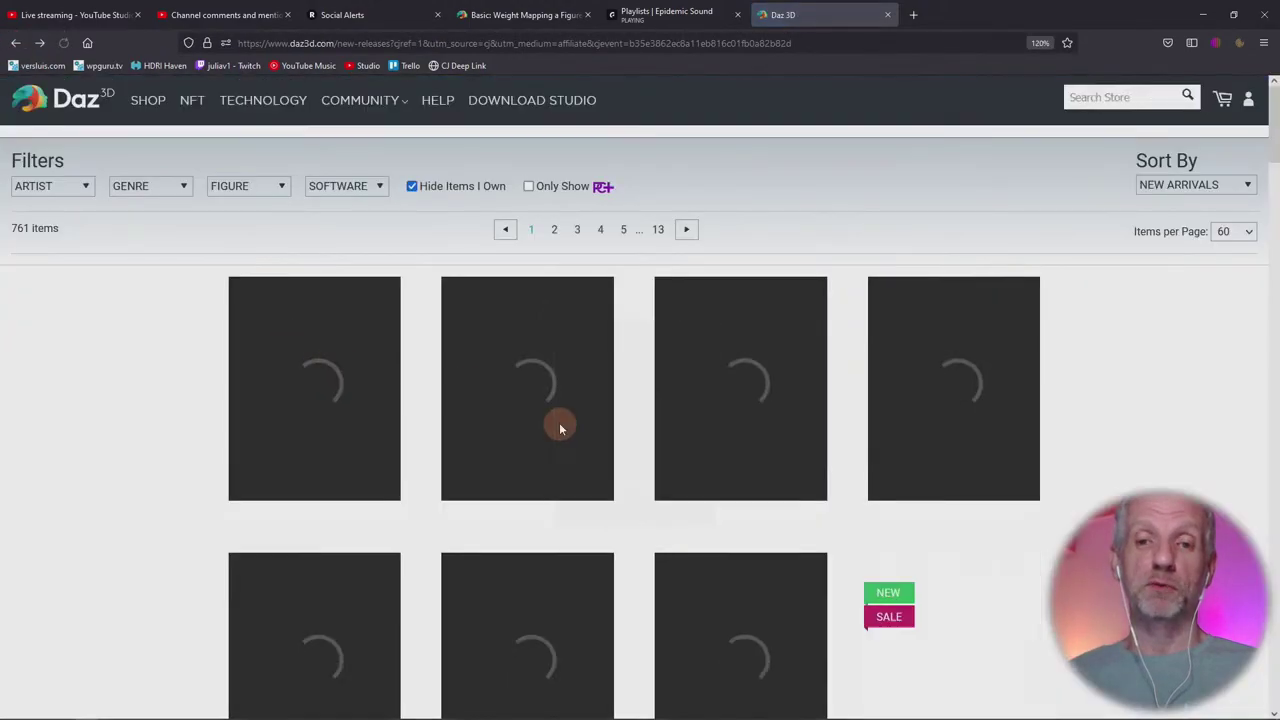
scroll(1120, 462, "down", 10)
scroll(1127, 467, "down", 12)
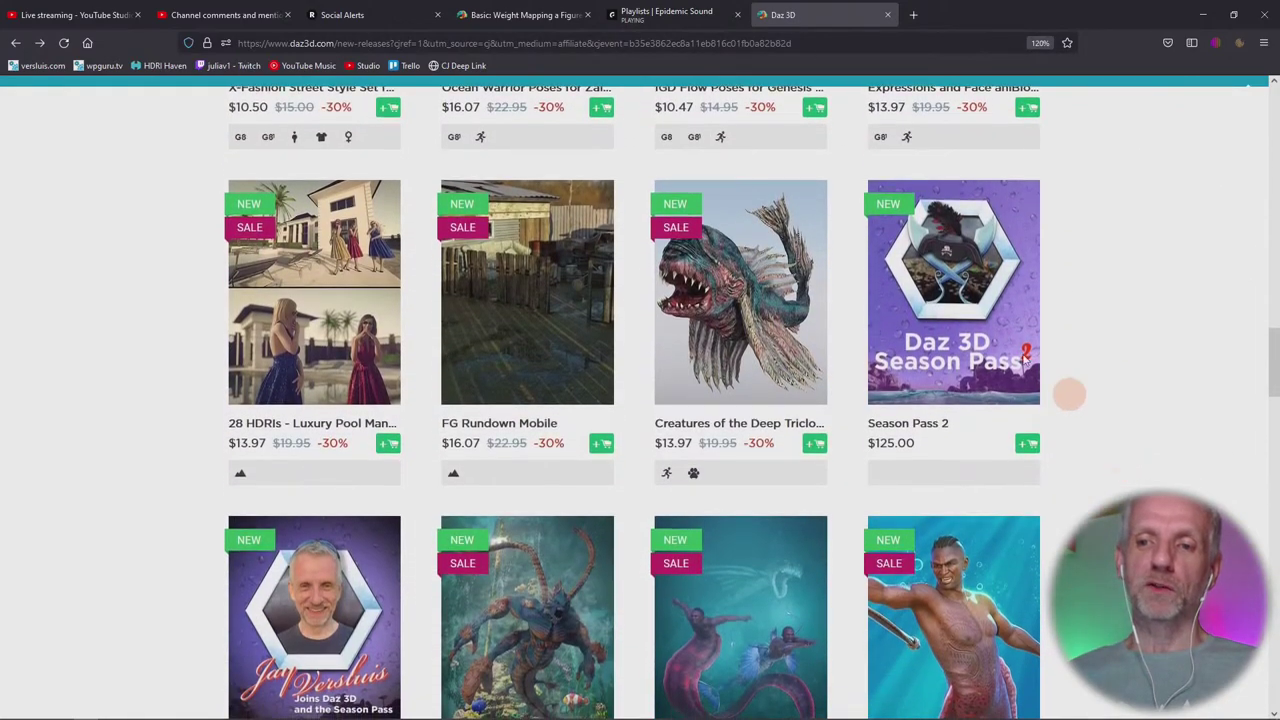
left_click(945, 326)
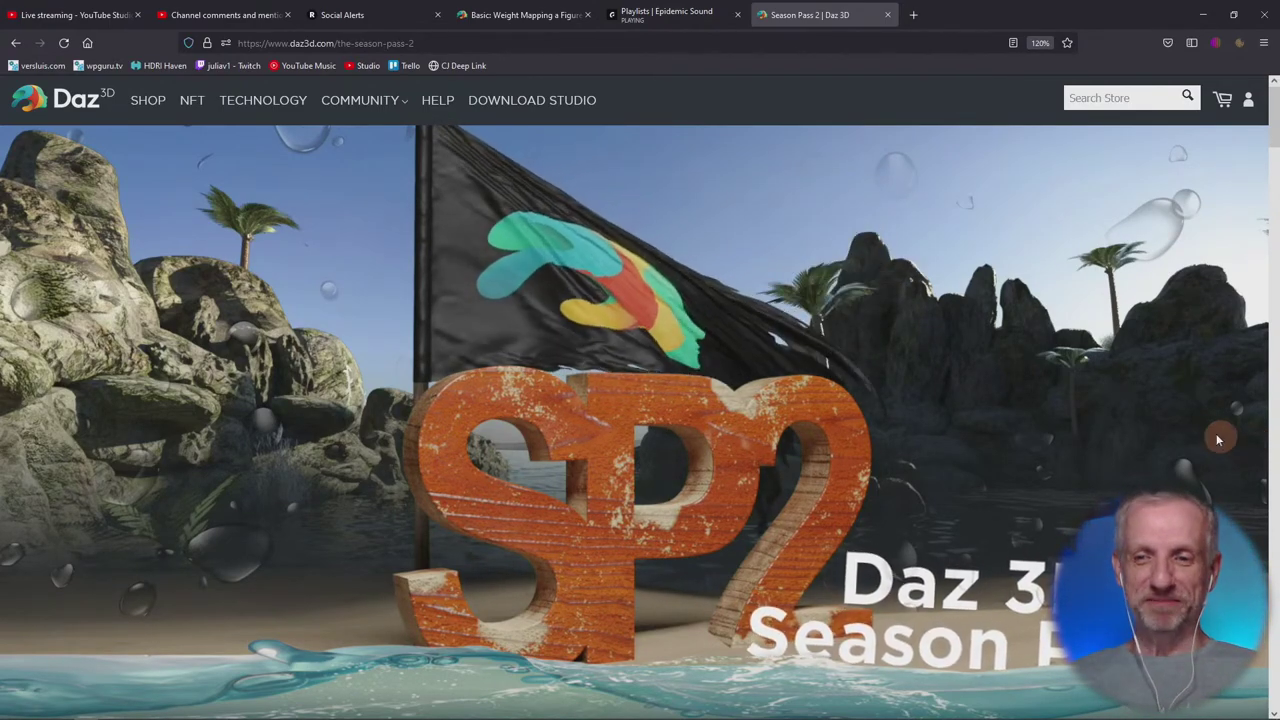
Examine the Season Pass 2 page's pricing options, included content, and webinar schedule
scroll(1194, 433, "down", 3)
scroll(1194, 433, "up", 1)
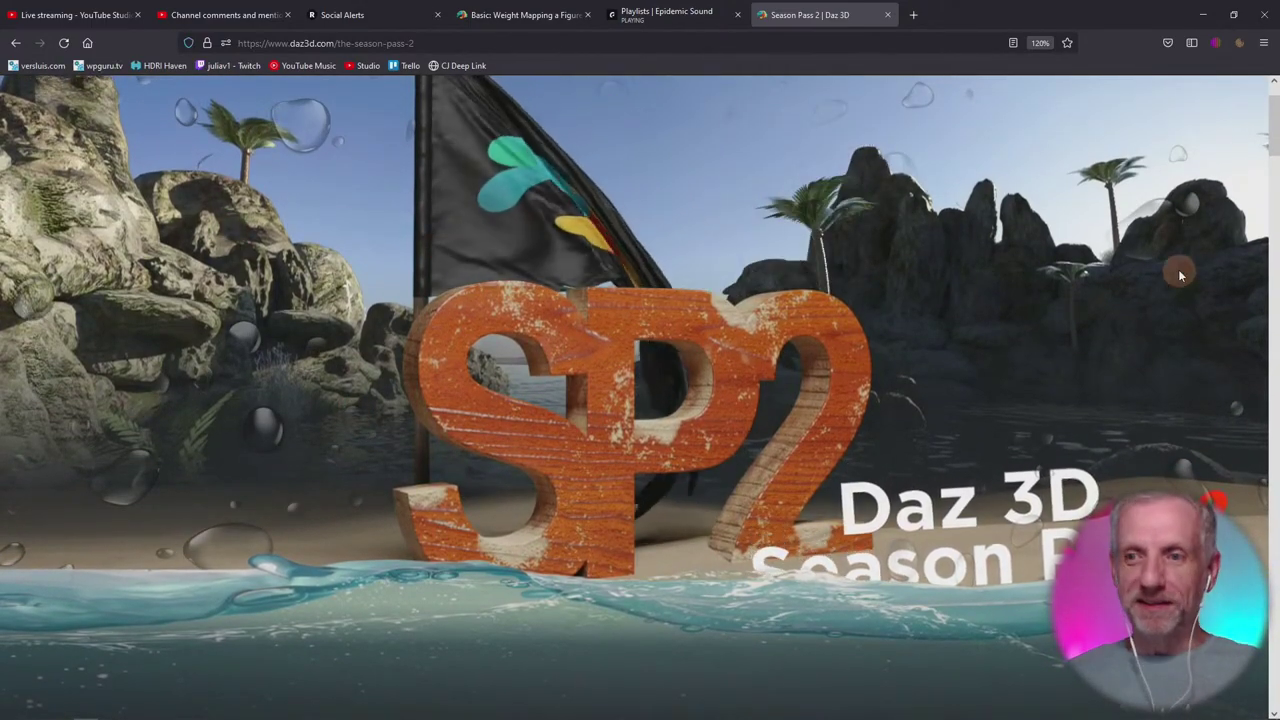
scroll(1178, 269, "down", 3)
scroll(953, 358, "up", 1)
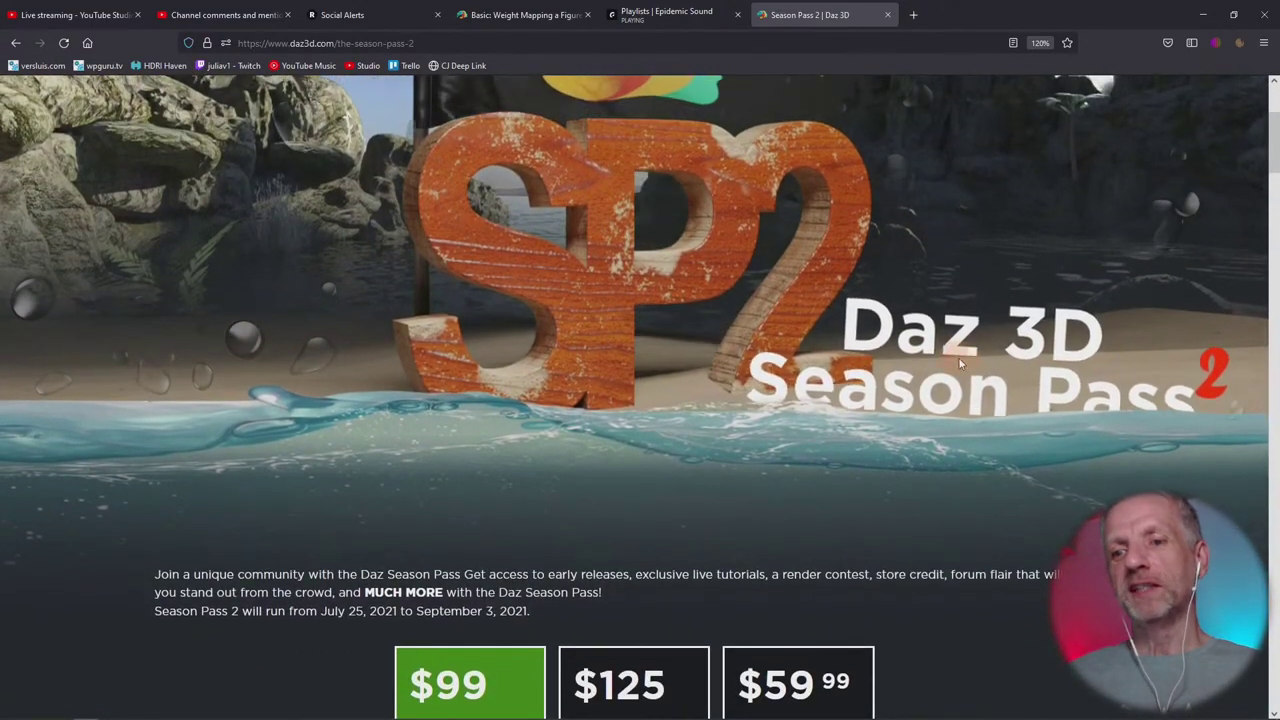
scroll(1142, 355, "up", 3)
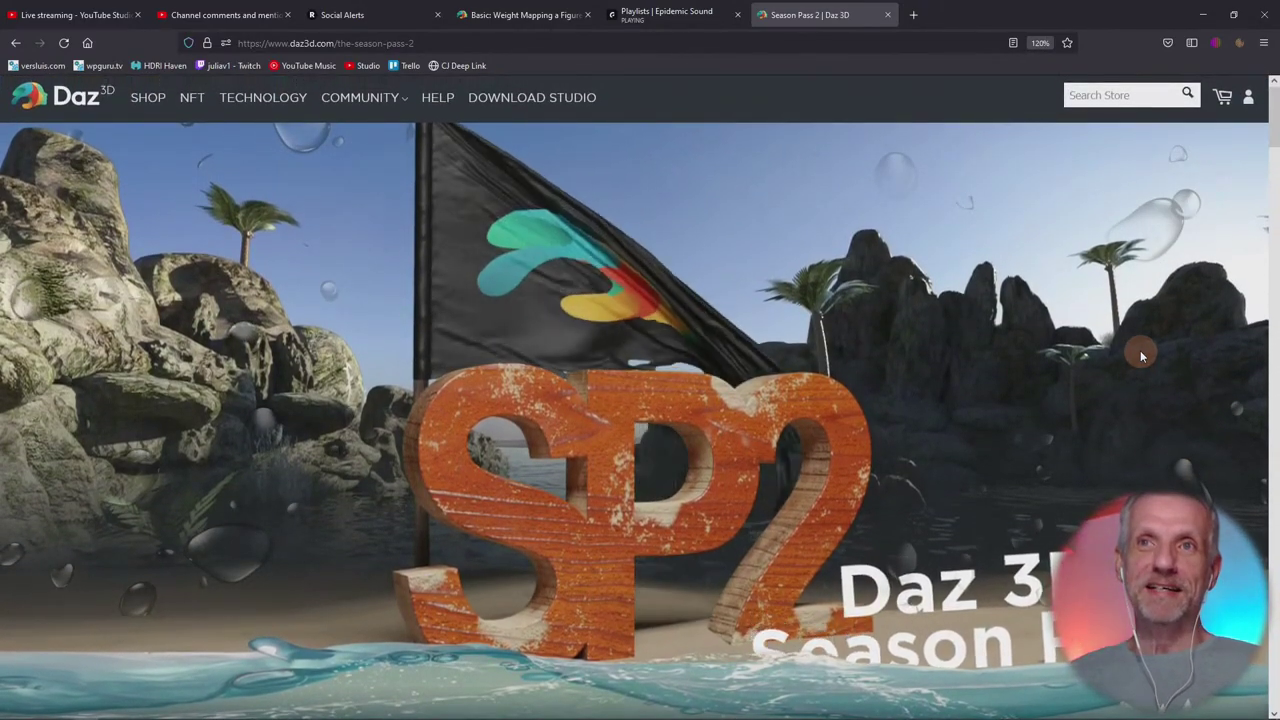
scroll(1142, 355, "down", 3)
scroll(1142, 355, "down", 4)
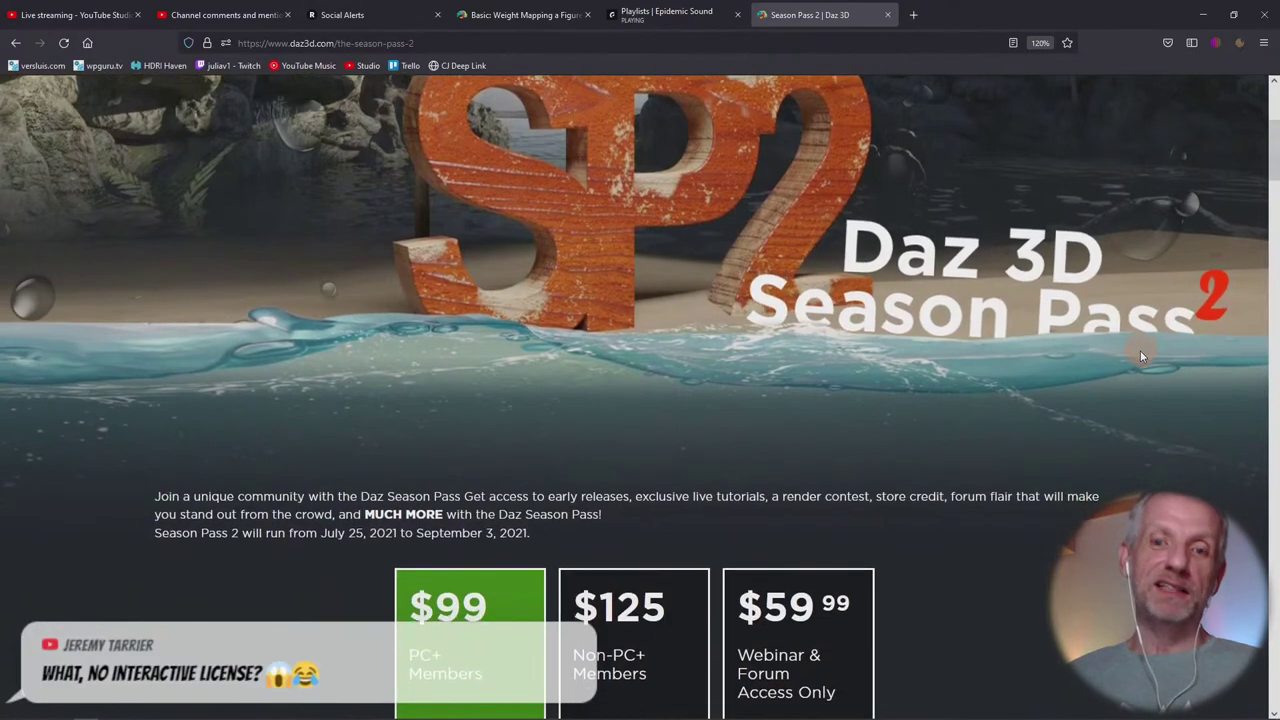
scroll(1142, 355, "down", 1)
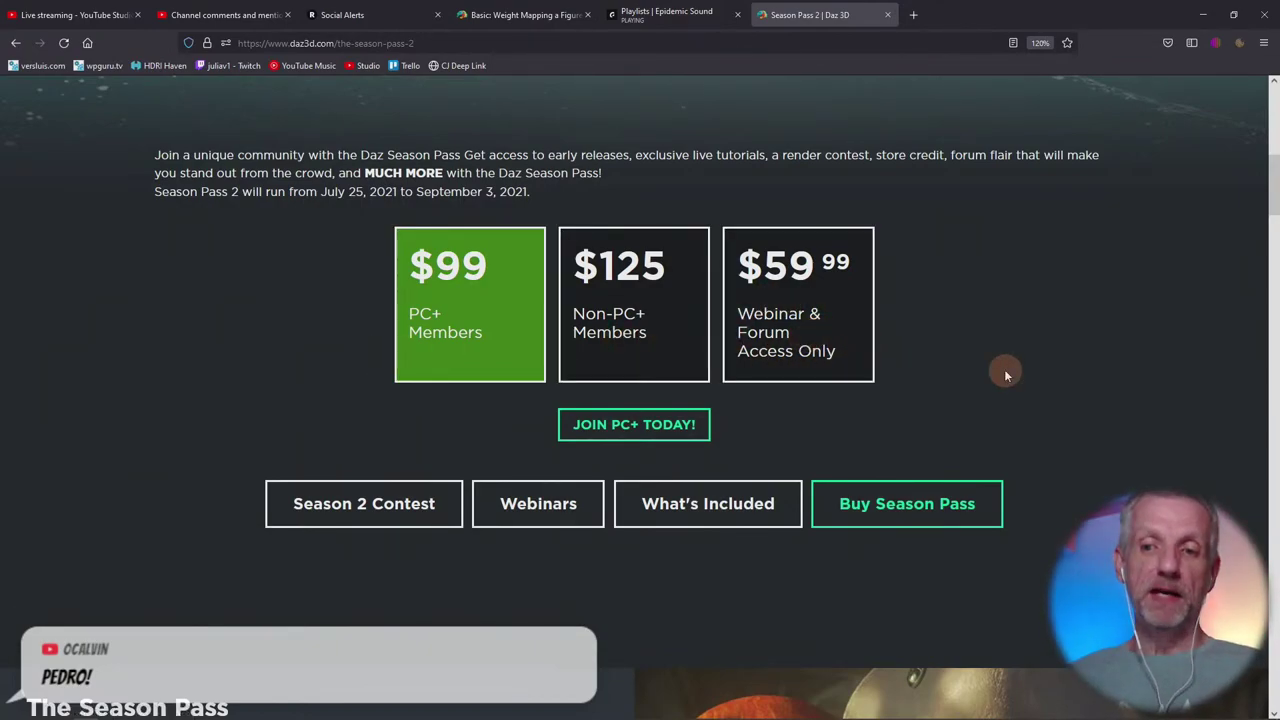
scroll(1006, 375, "down", 5)
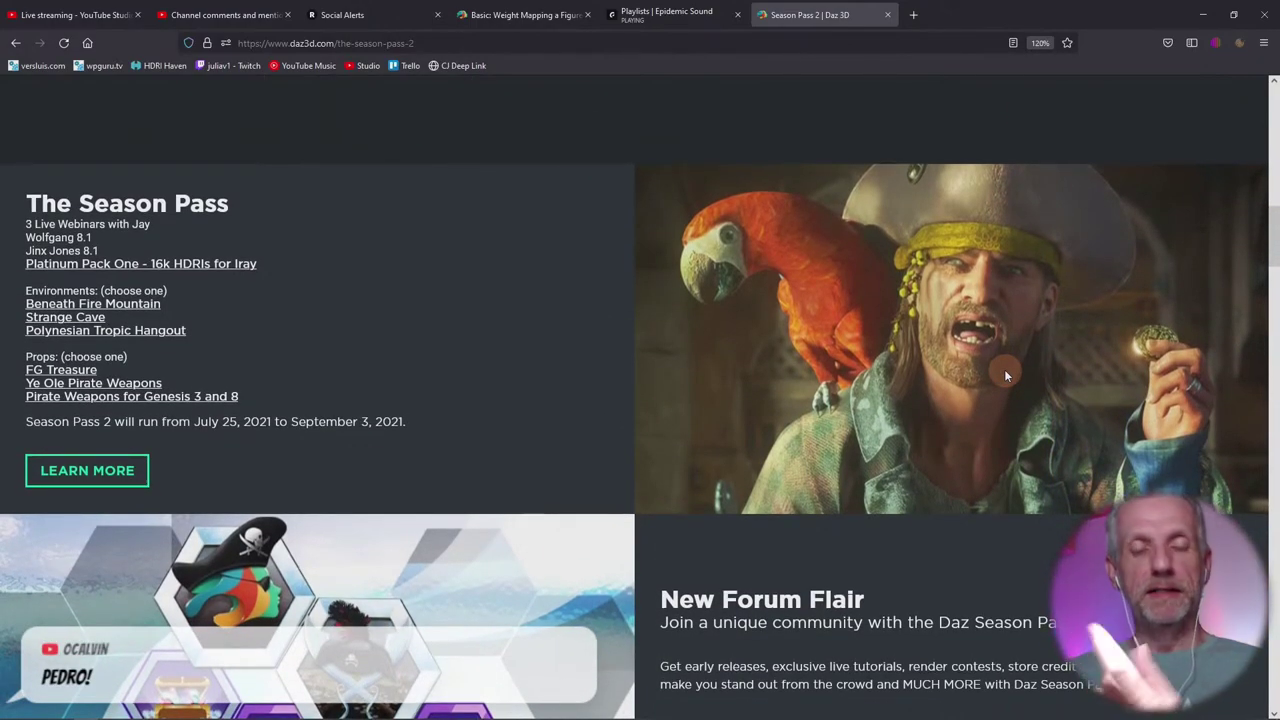
scroll(1006, 375, "down", 8)
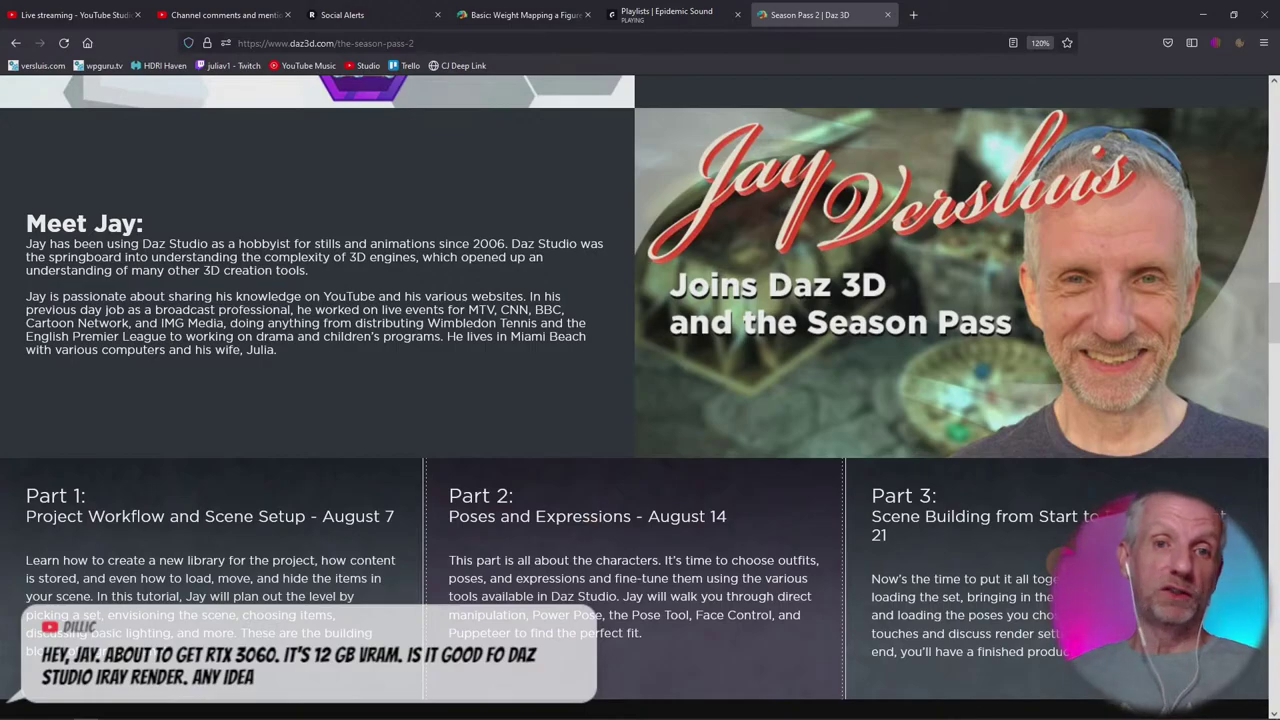
scroll(550, 516, "up", 8)
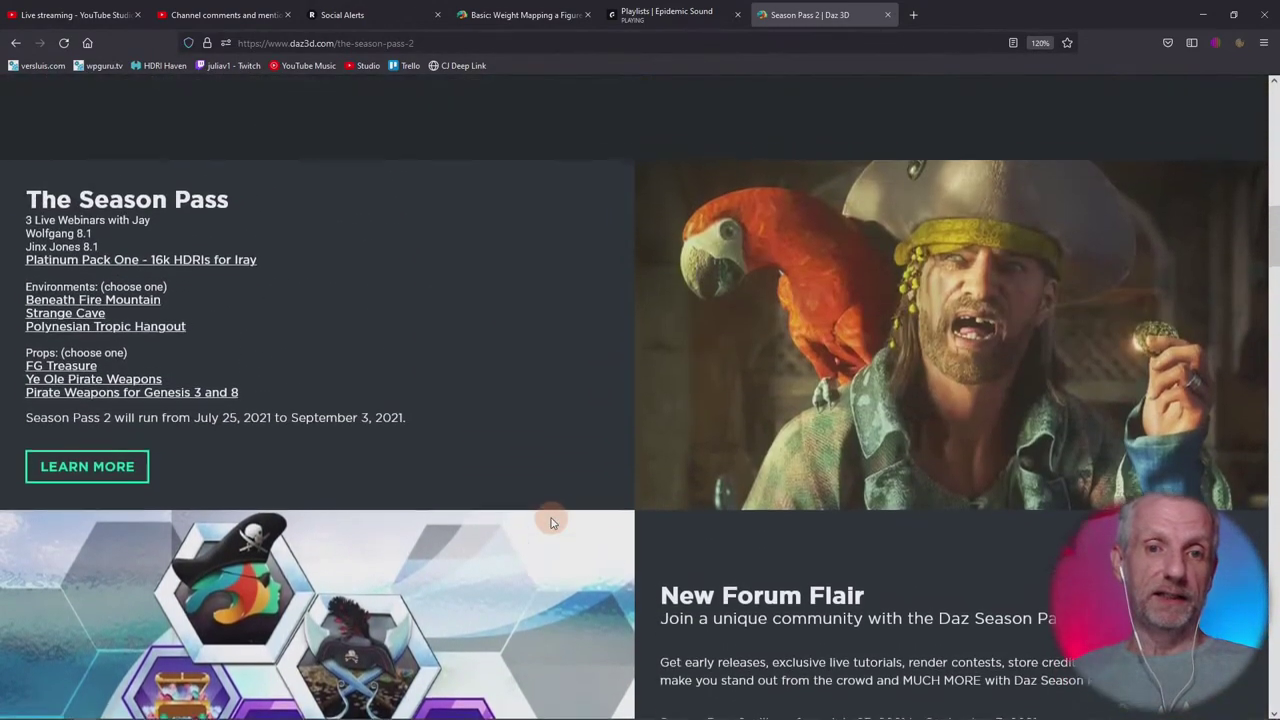
scroll(550, 516, "down", 1)
scroll(550, 516, "up", 1)
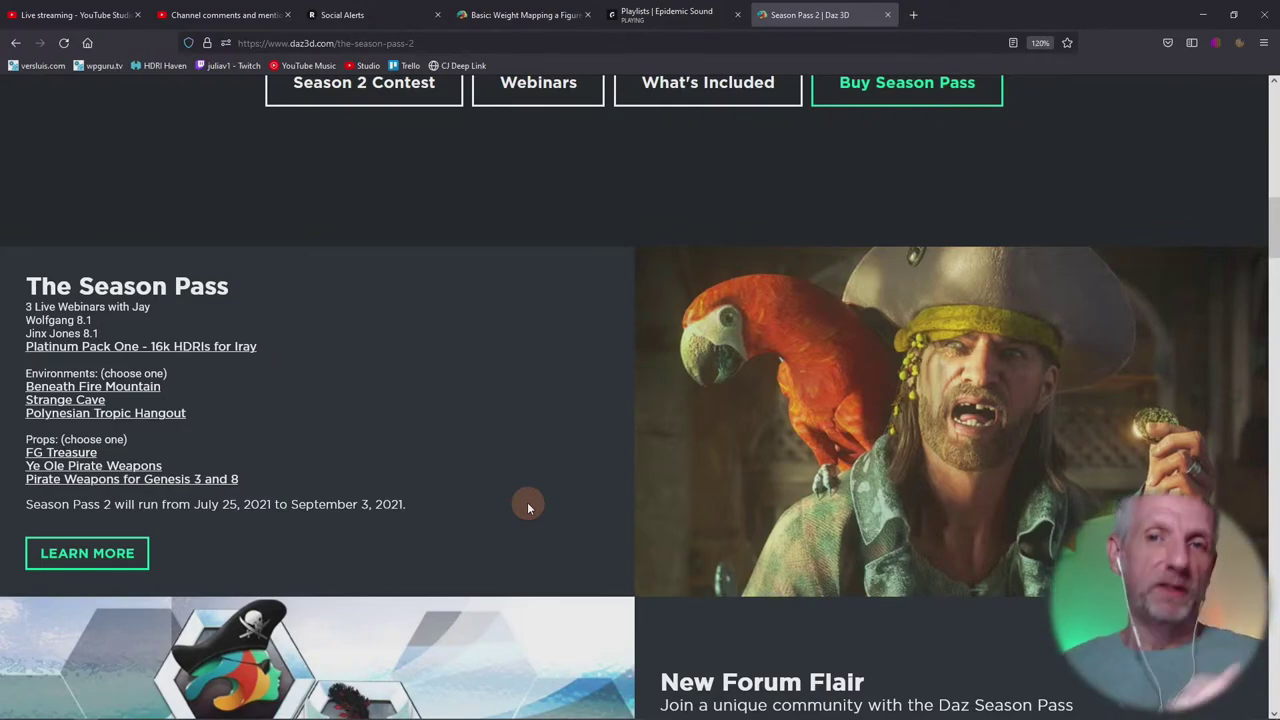
scroll(527, 507, "up", 5)
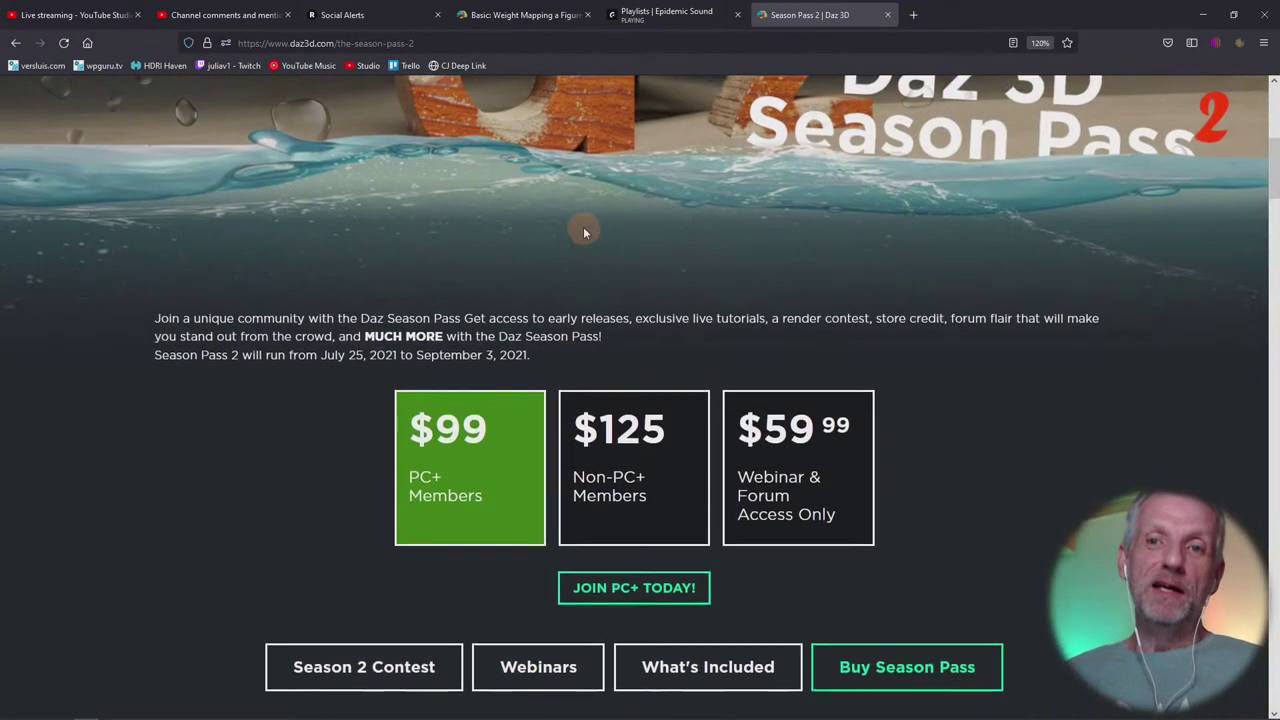
scroll(585, 233, "up", 4)
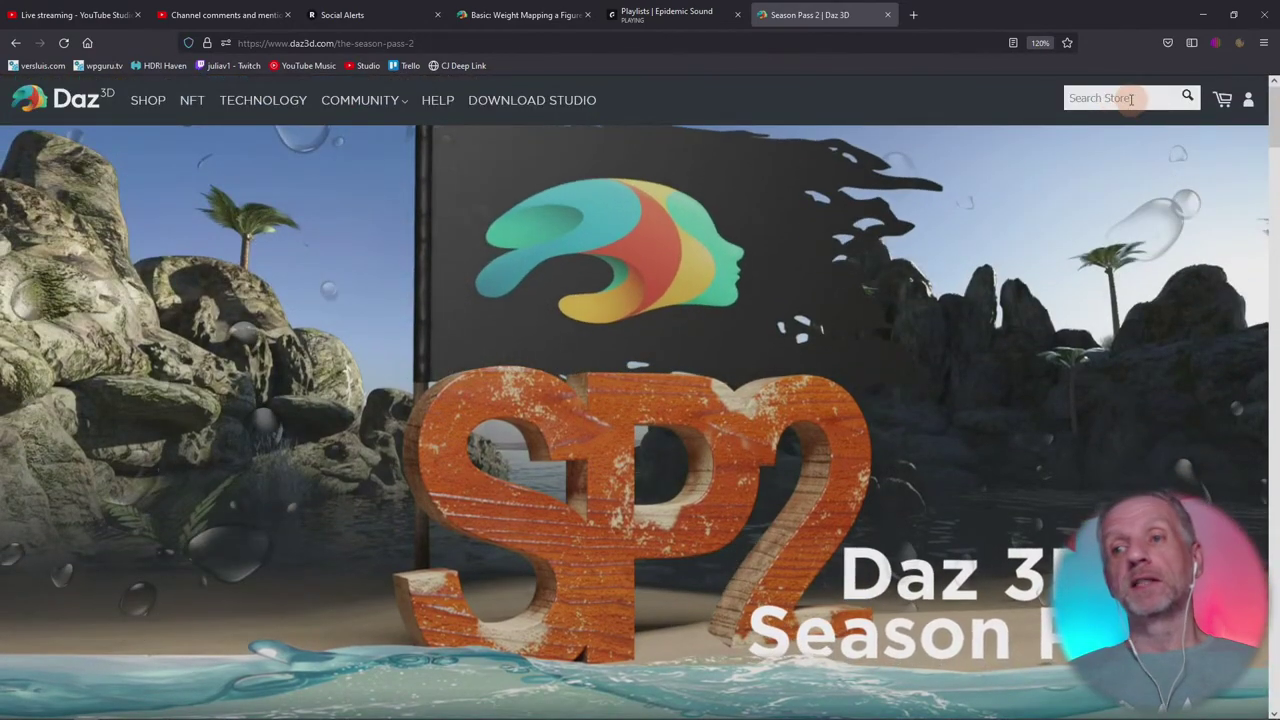
Search the Daz 3D store for "decimator"
left_click(1131, 98)
type("dec")
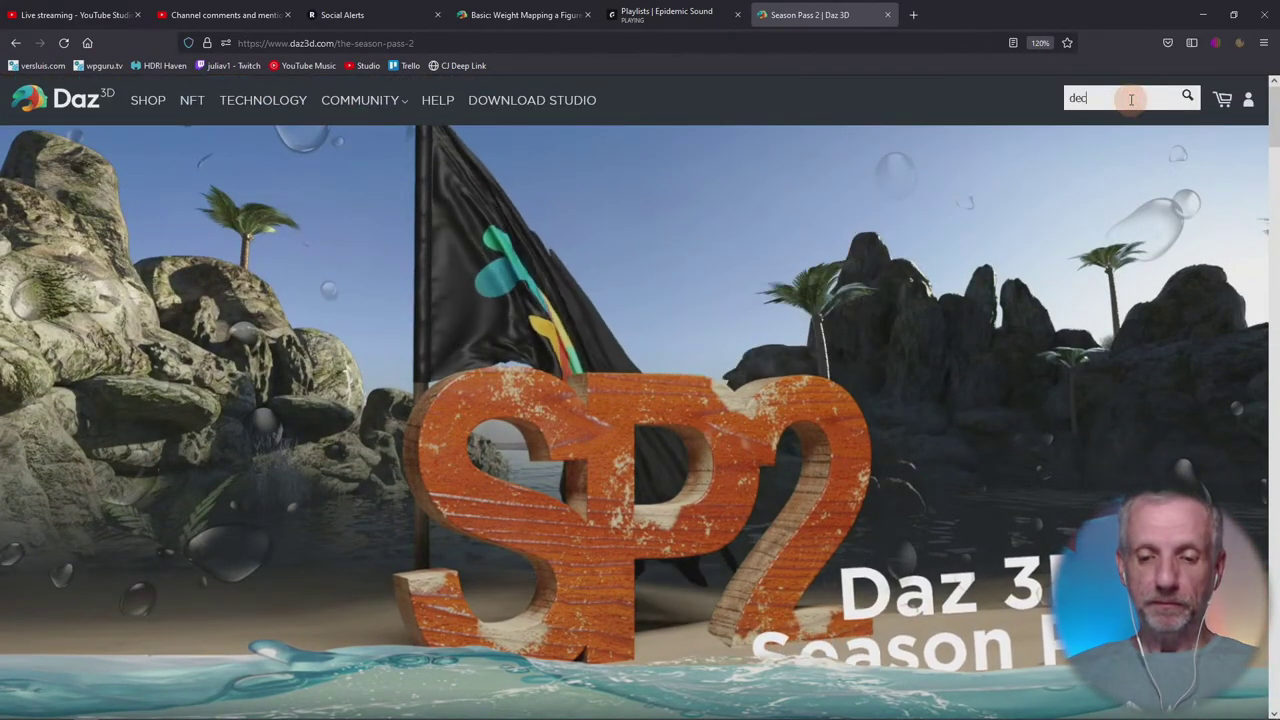
type("imator")
key("Return")
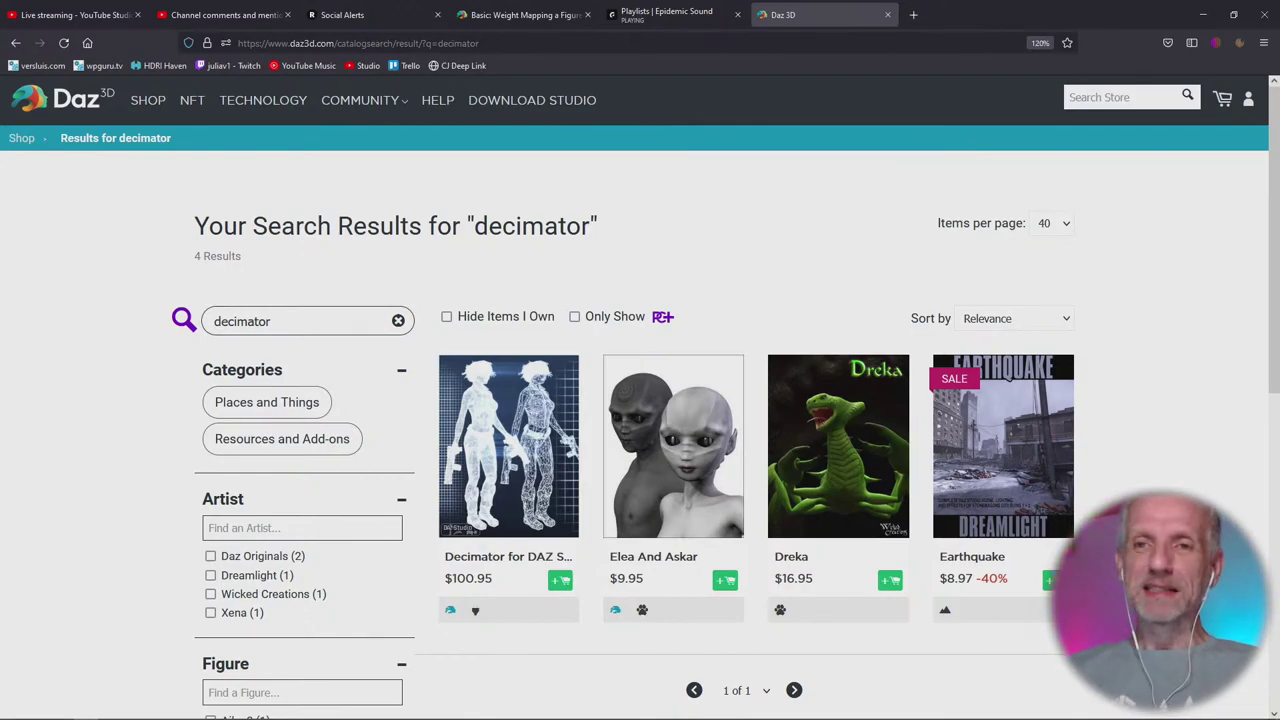
Switch to DAZ Studio and review the viewport draw styles and the advanced render hardware settings
key("alt+Tab")
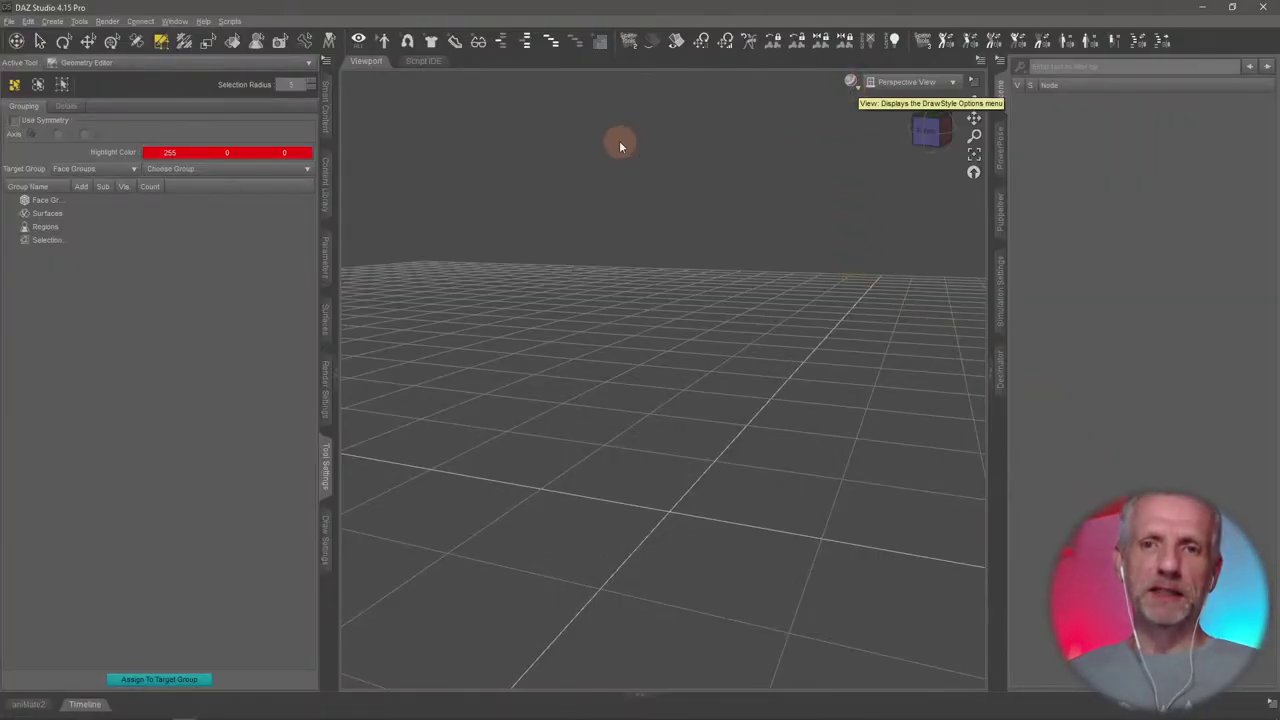
left_click(324, 392)
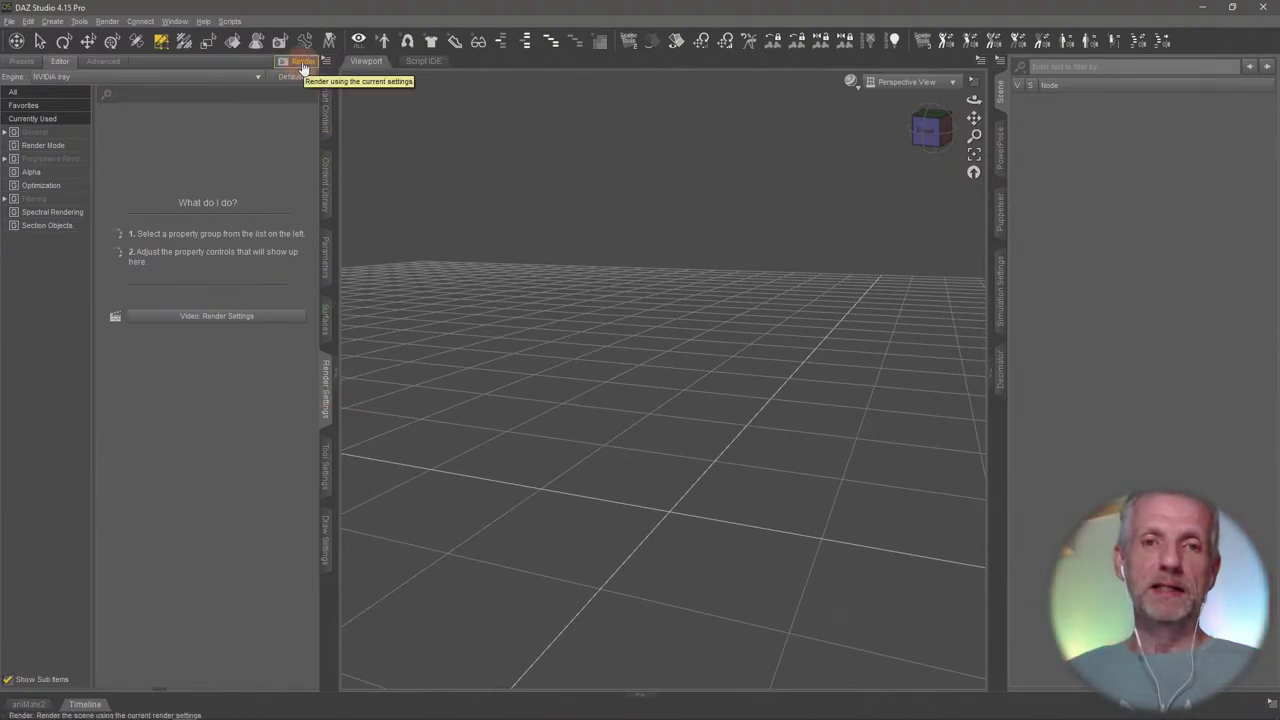
left_click(795, 174)
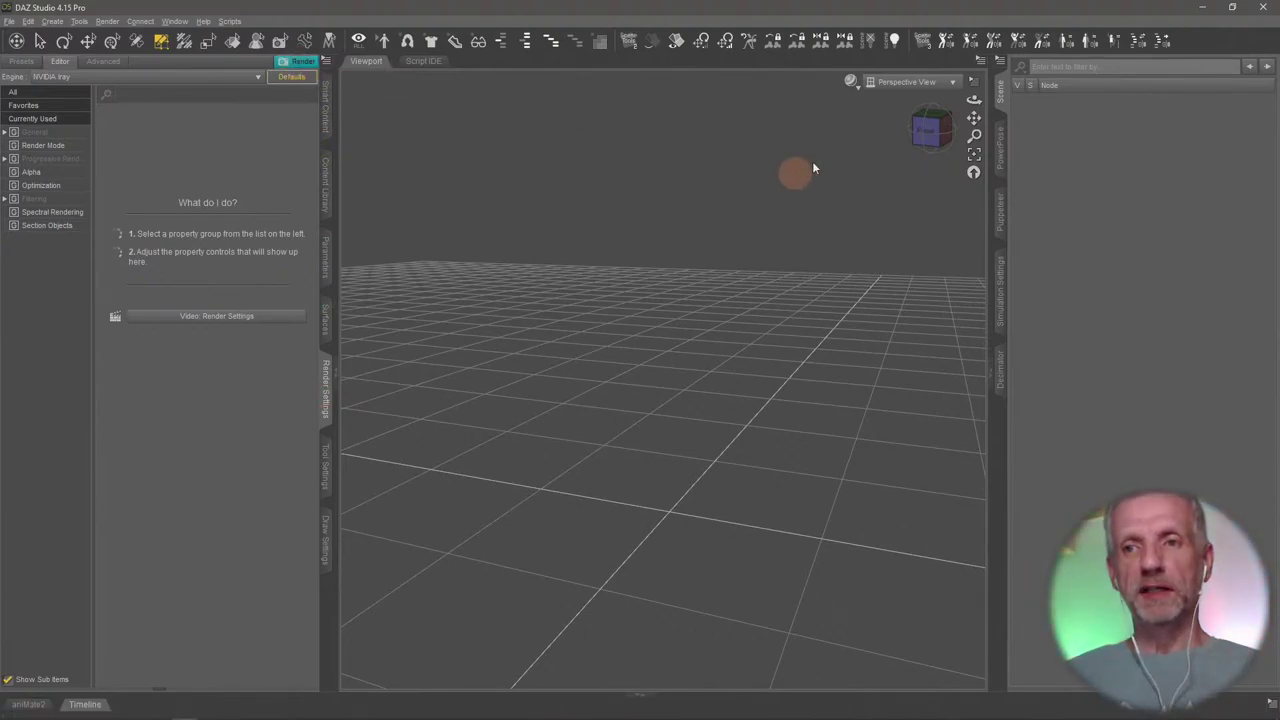
left_click(850, 84)
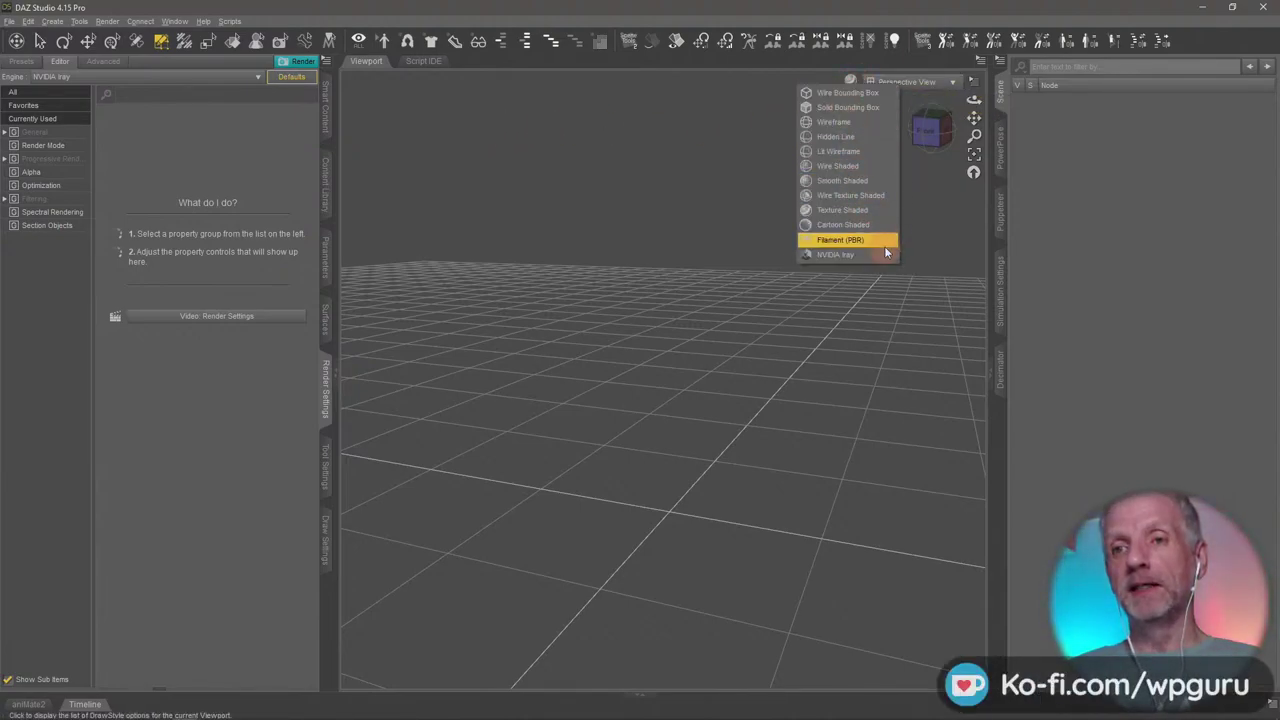
left_click(890, 12)
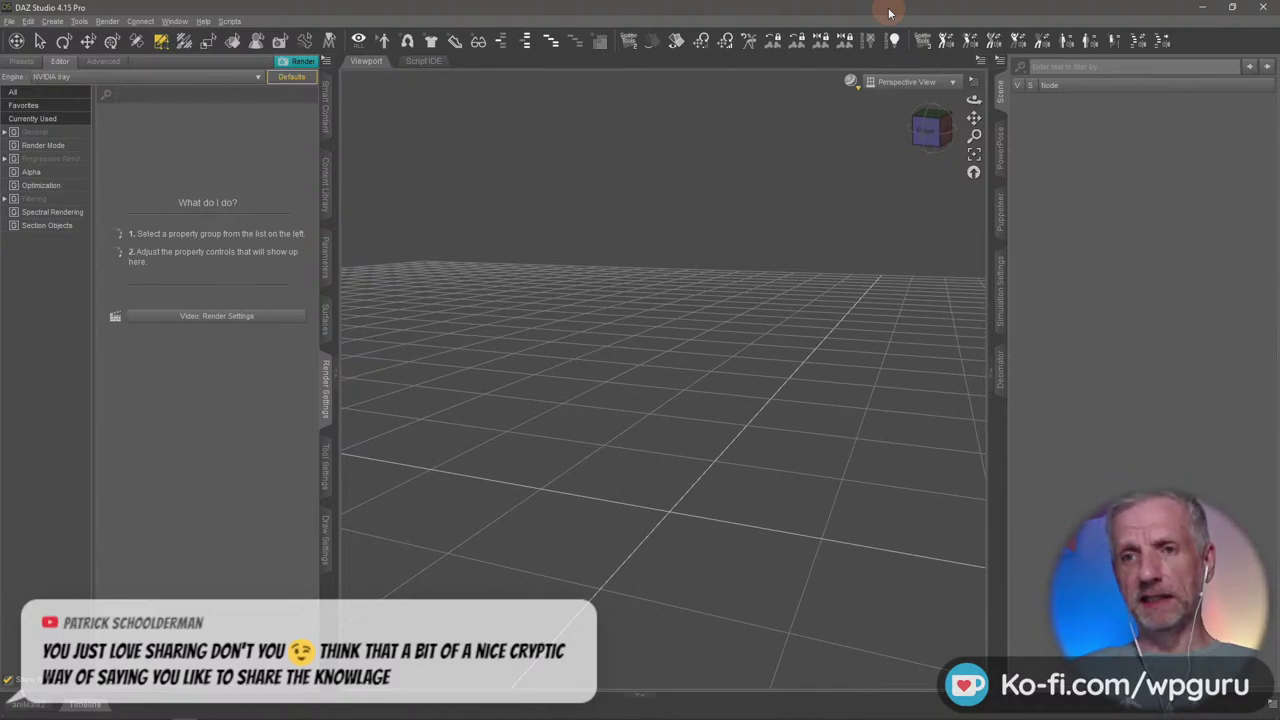
left_click(302, 62)
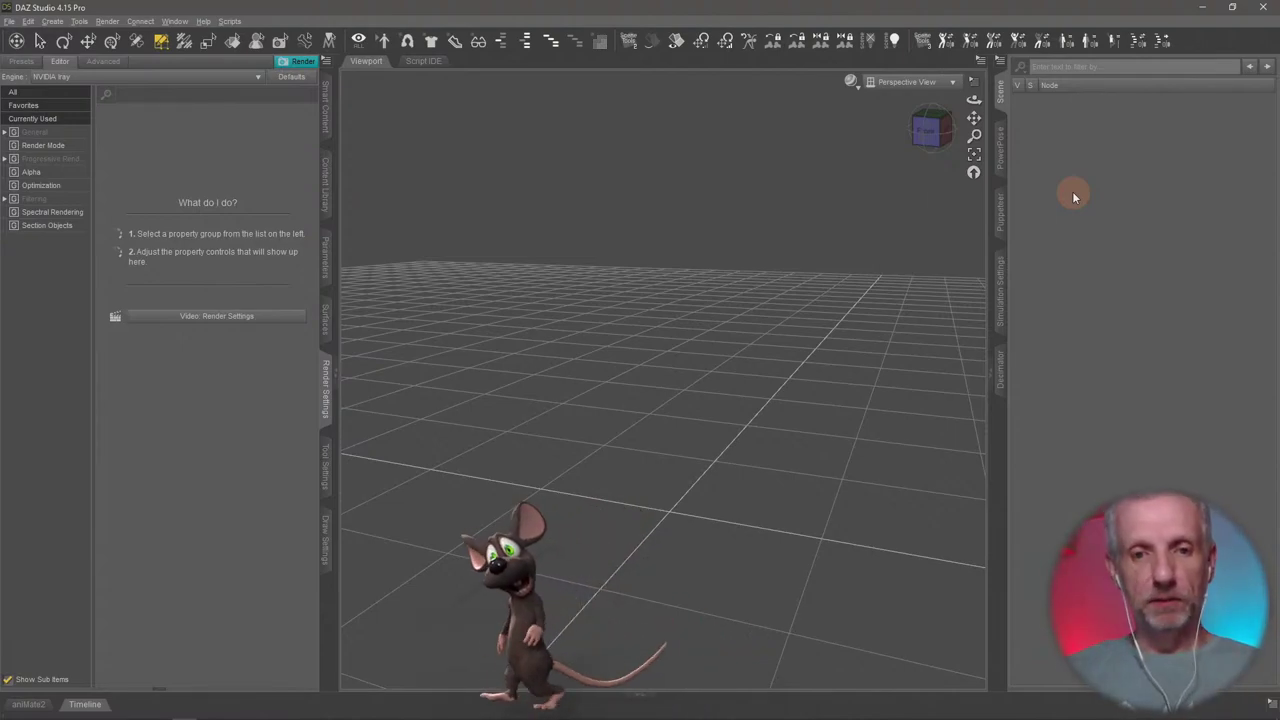
left_click(106, 63)
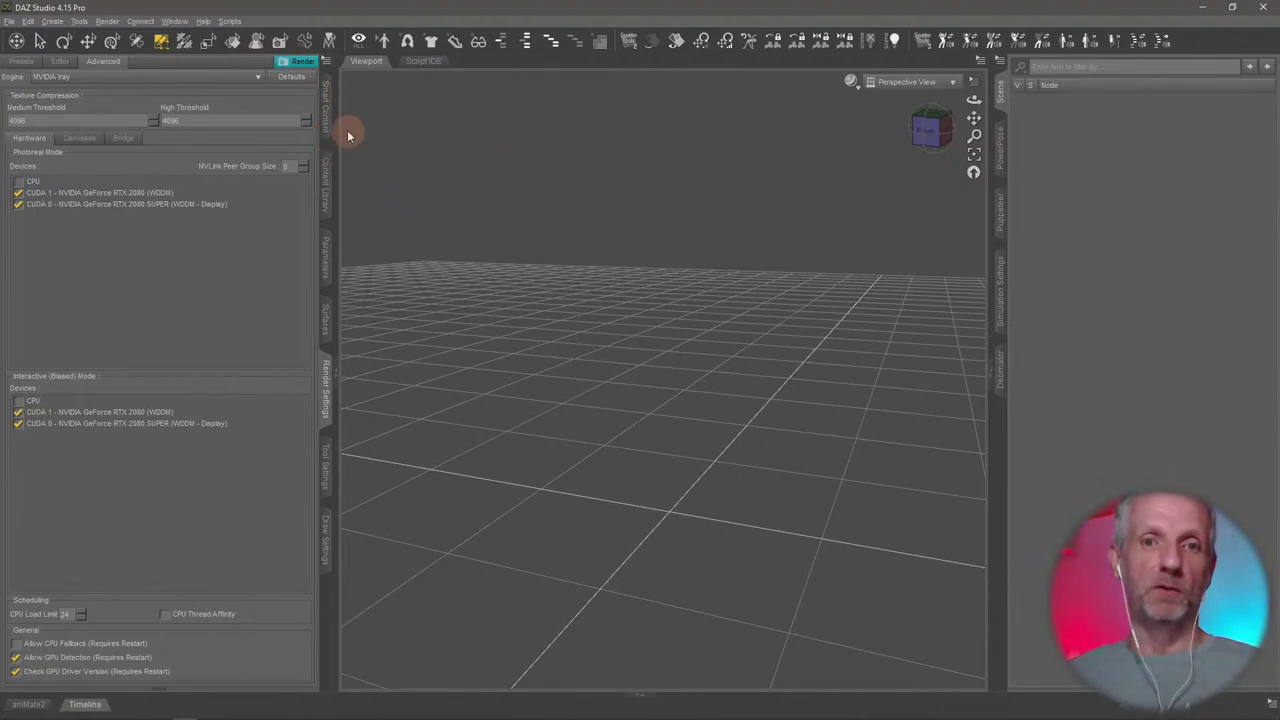
Switch back to the Daz store in the browser, open Decimator for DAZ Studio, and examine its price, details, and features
key("alt+Tab")
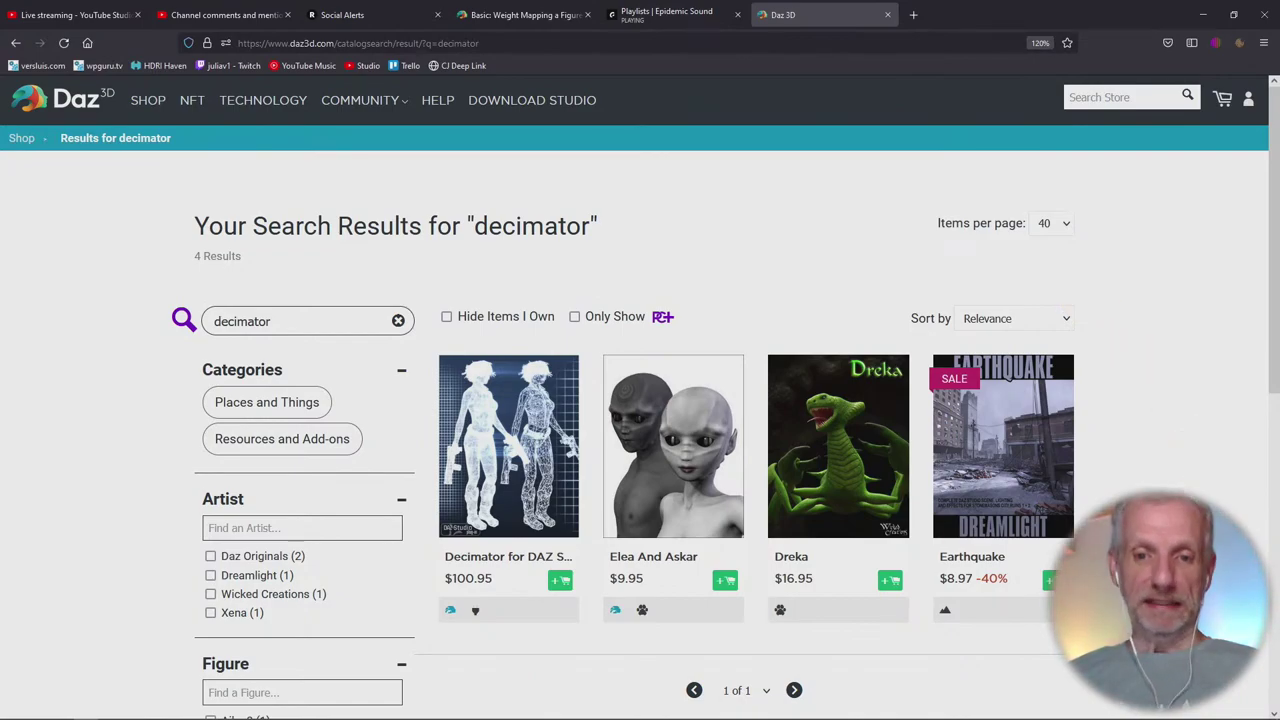
left_click(502, 494)
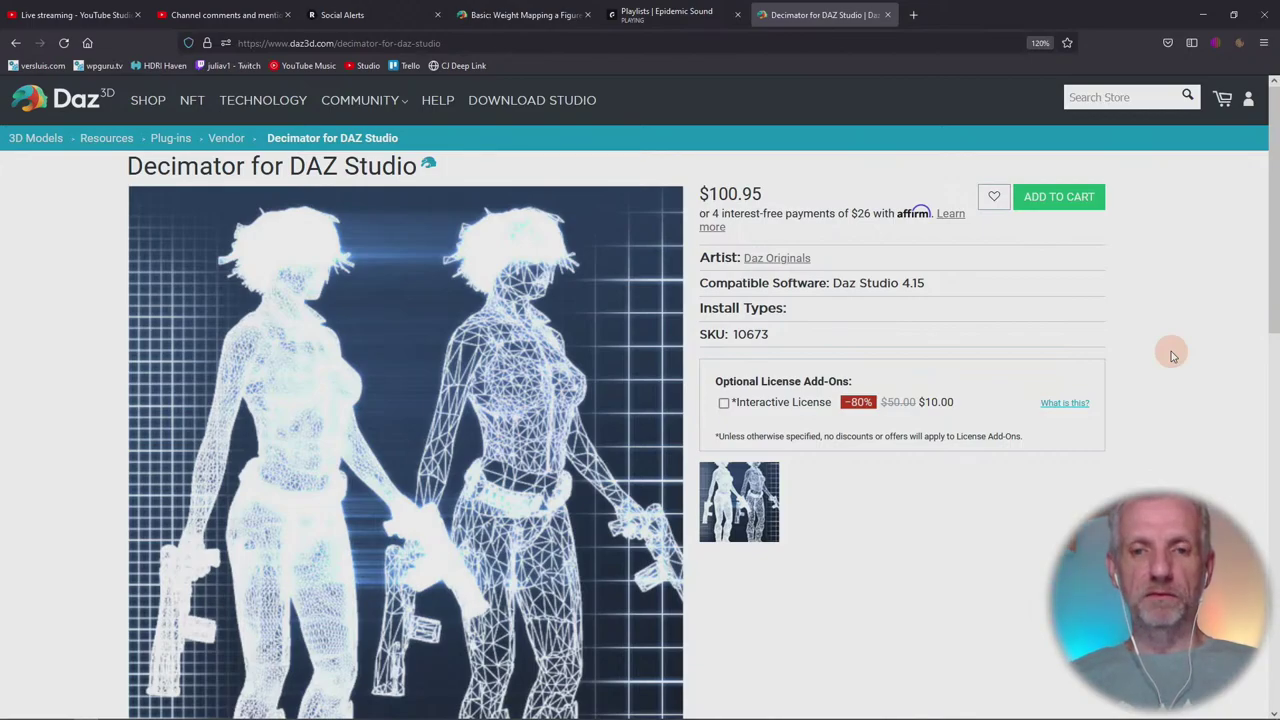
scroll(1172, 355, "down", 3)
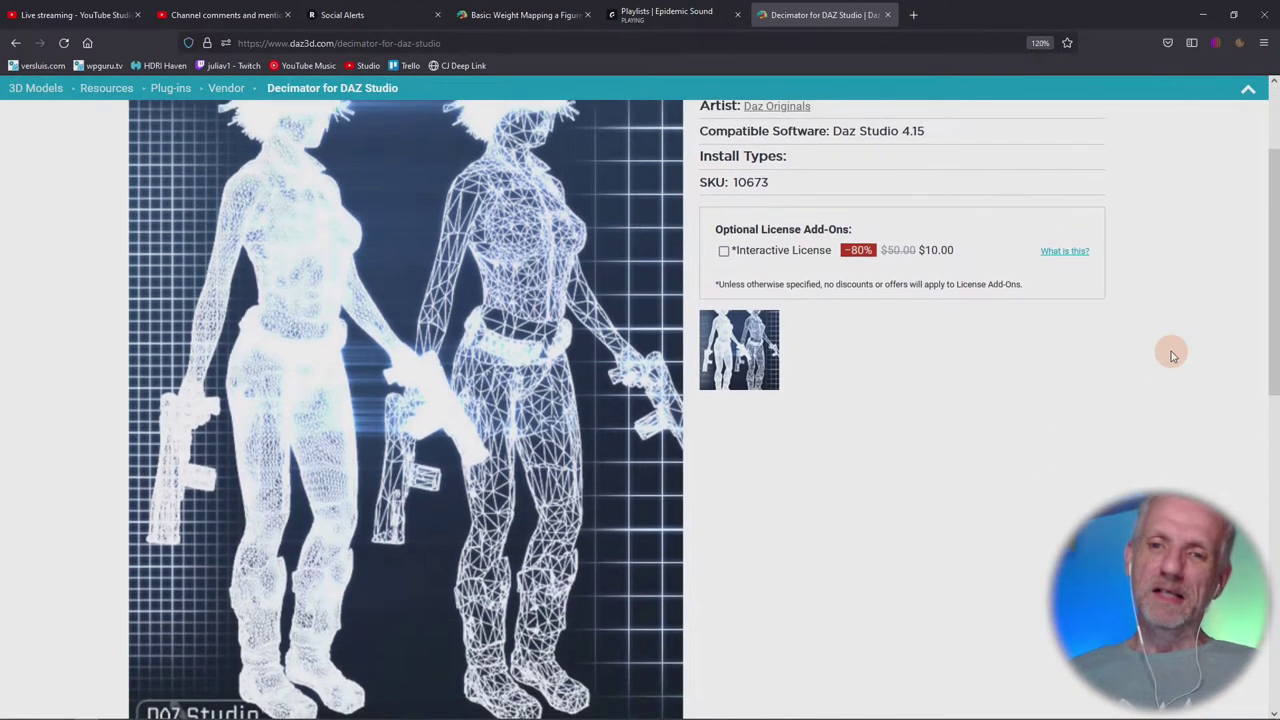
scroll(1172, 355, "up", 2)
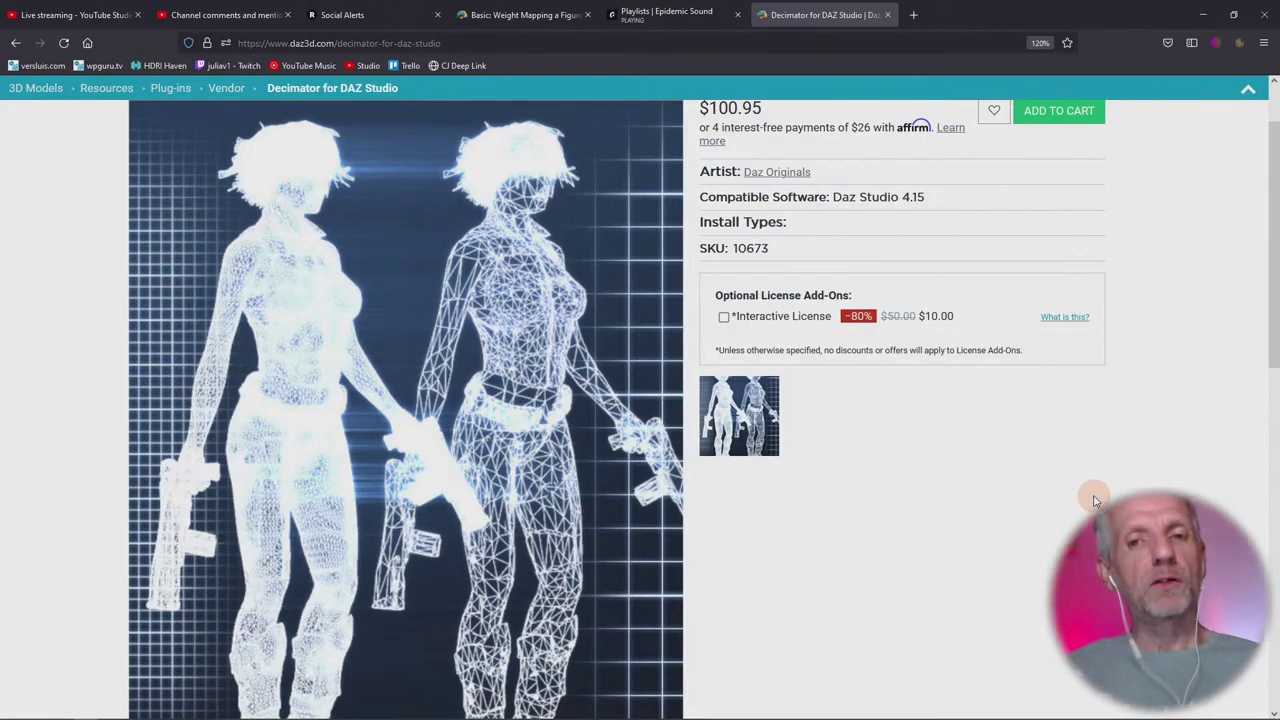
scroll(1094, 500, "up", 2)
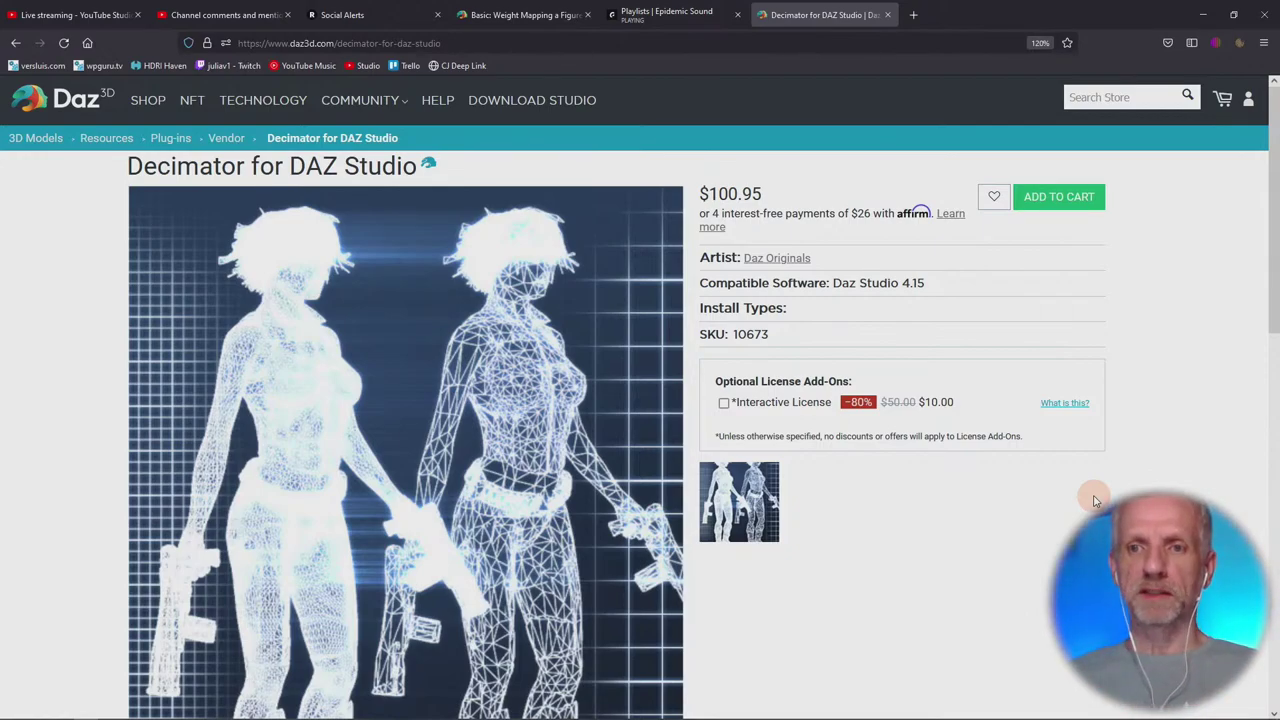
scroll(1094, 500, "down", 5)
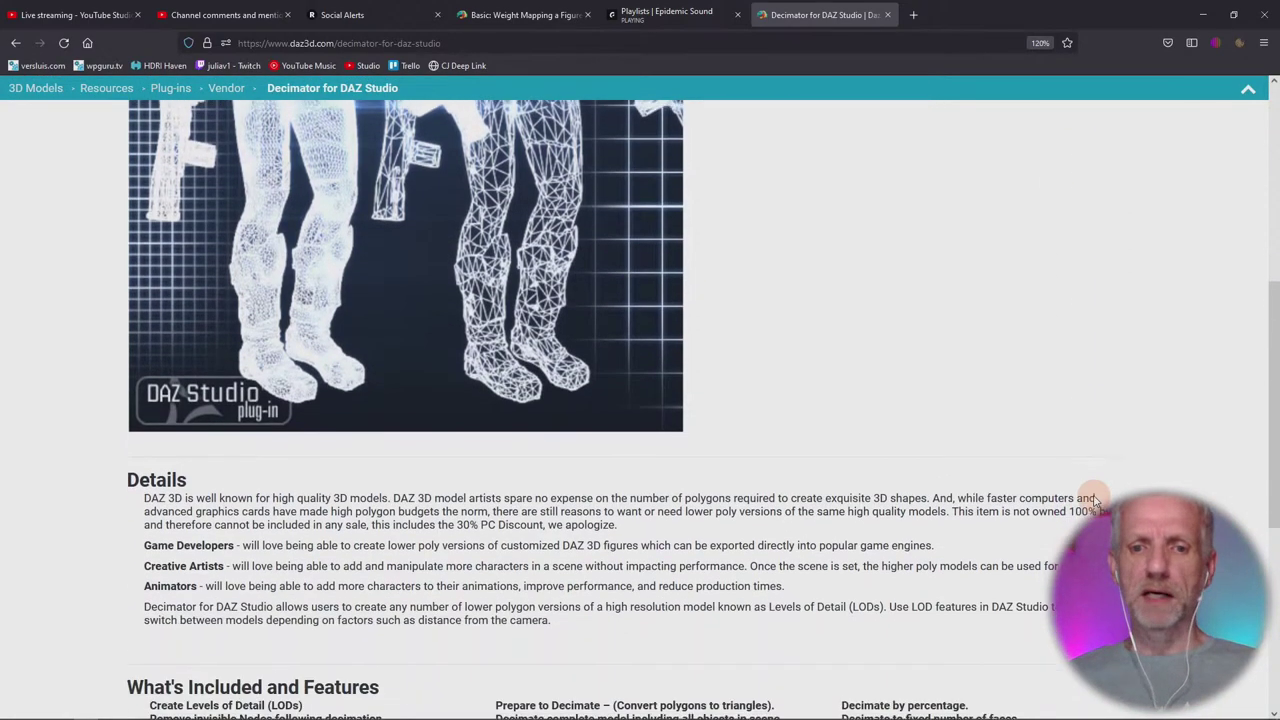
scroll(1094, 500, "down", 2)
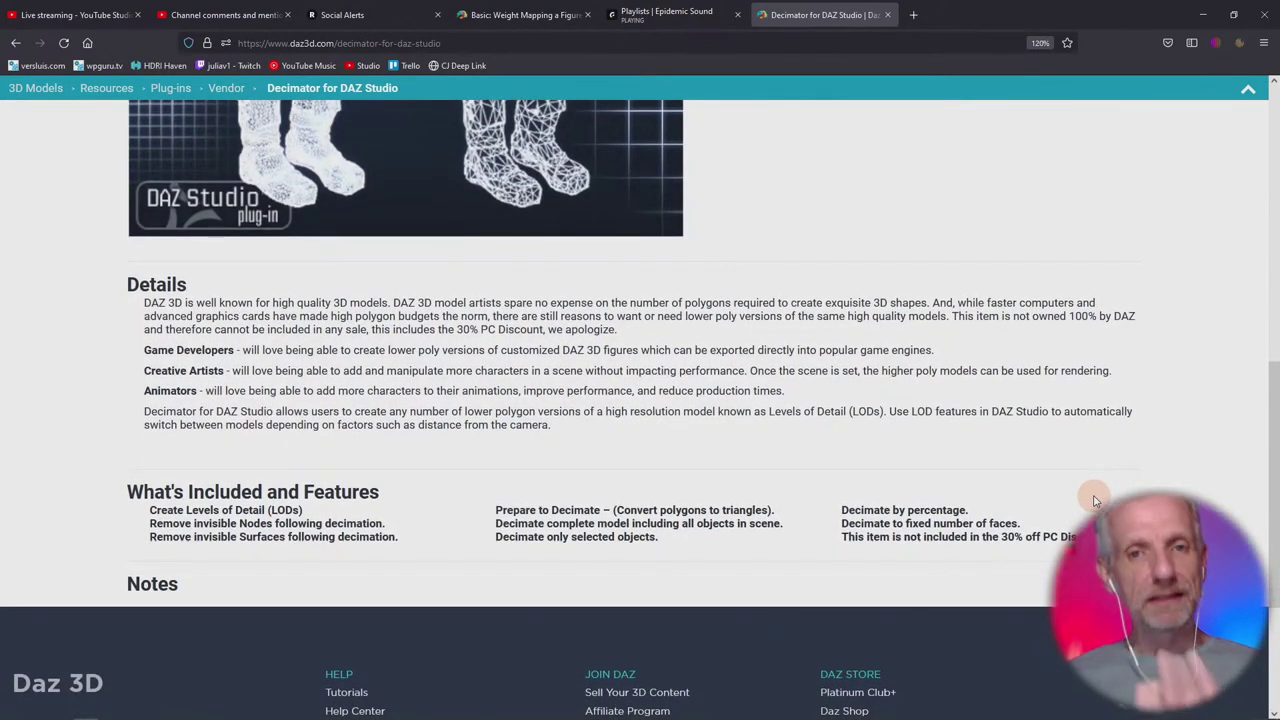
scroll(1094, 500, "up", 7)
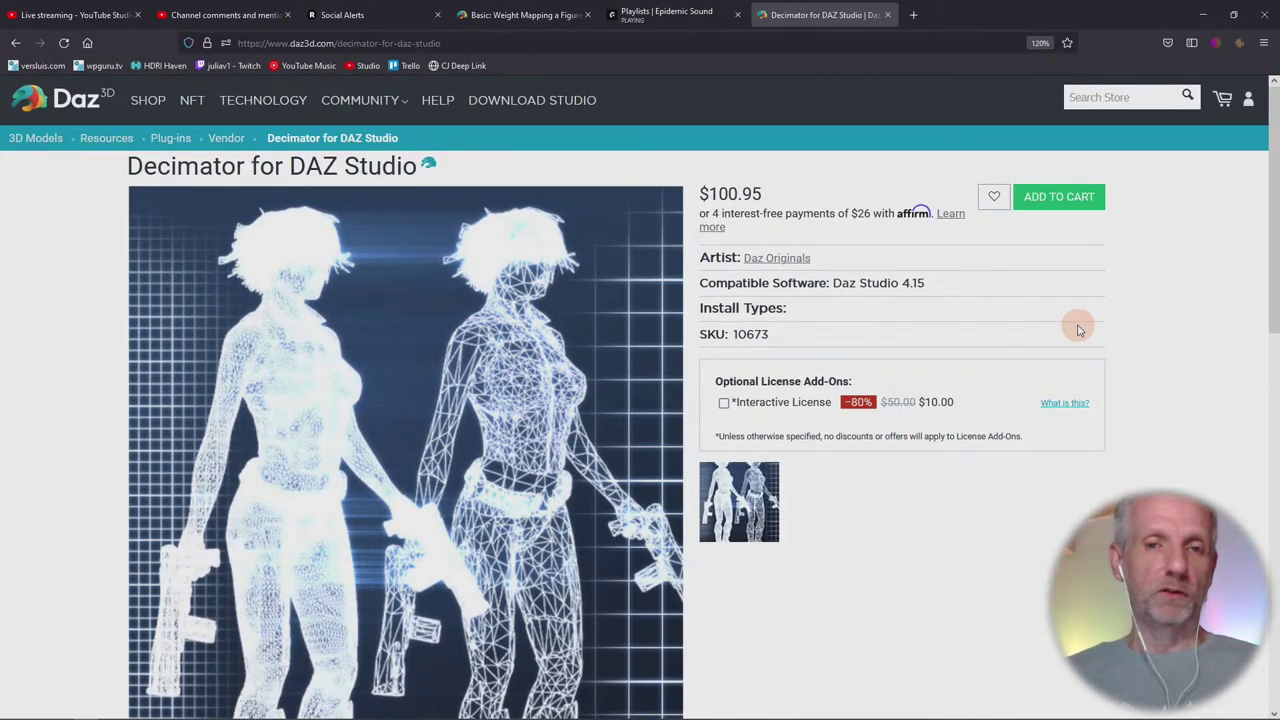
Switch to DAZ Studio and load the G8F Modesty figure from the ! Modesty Product folder into the scene
key("alt+Tab")
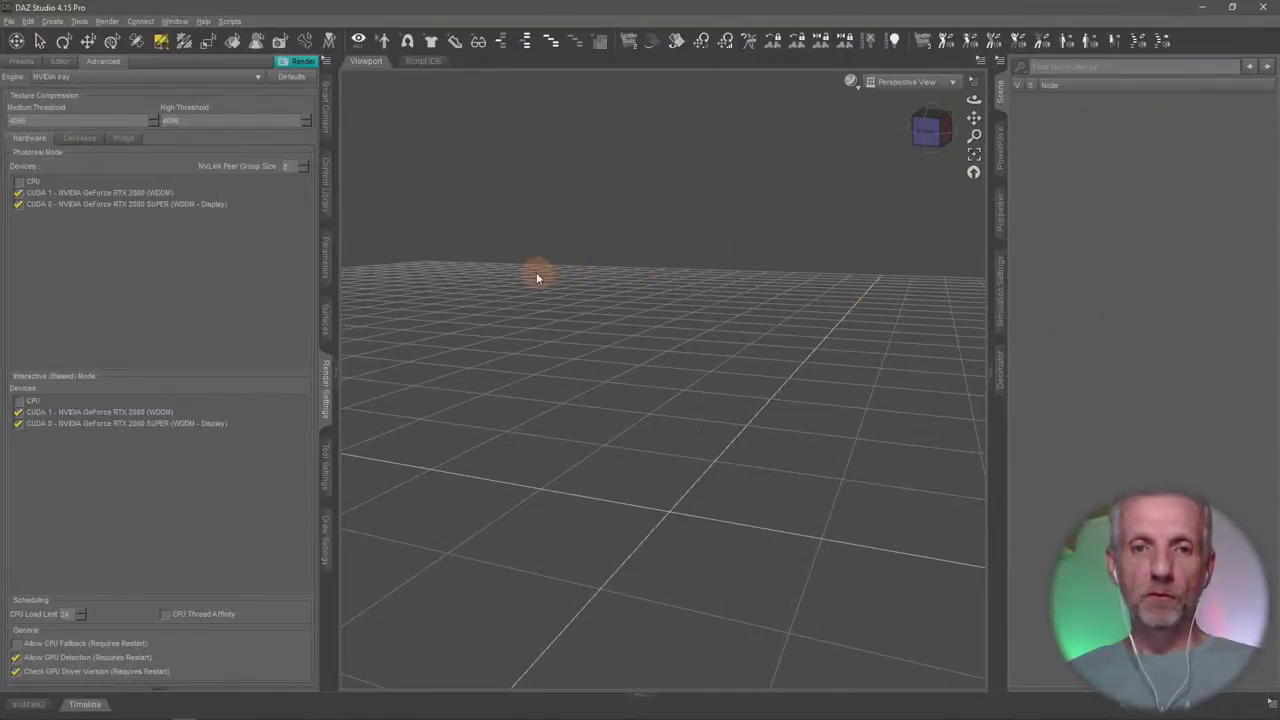
left_click(324, 190)
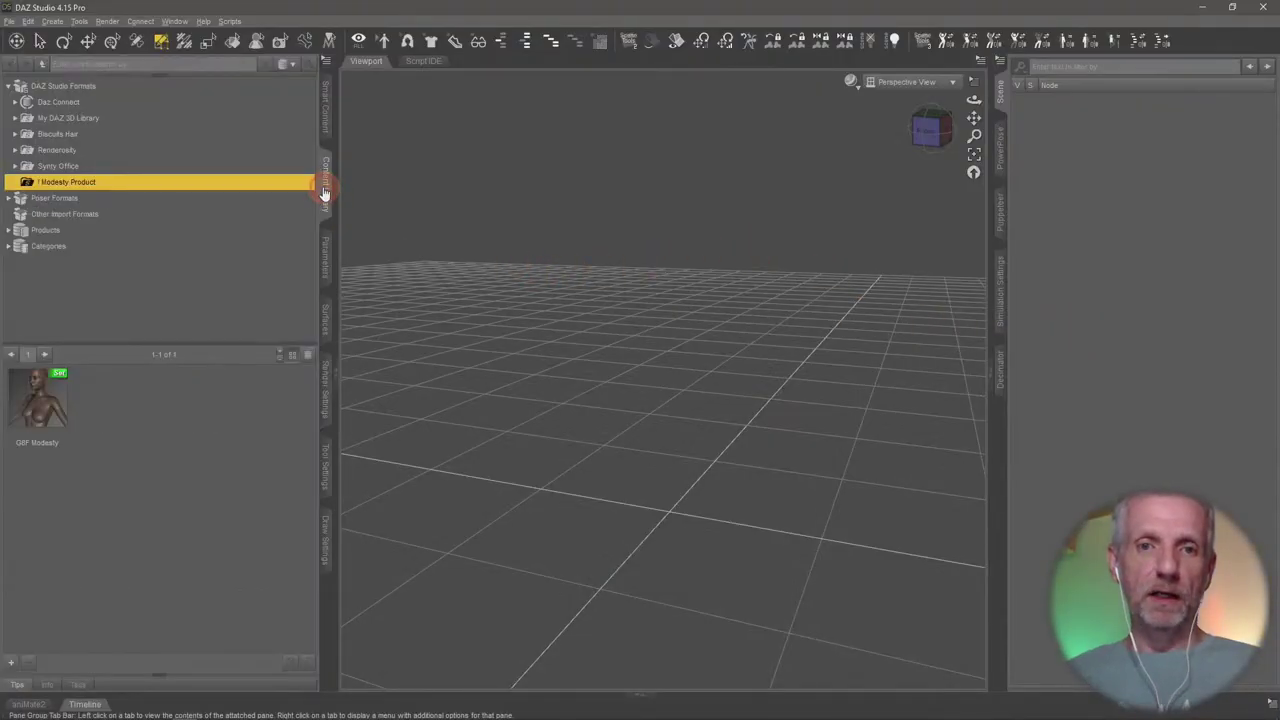
double_click(45, 428)
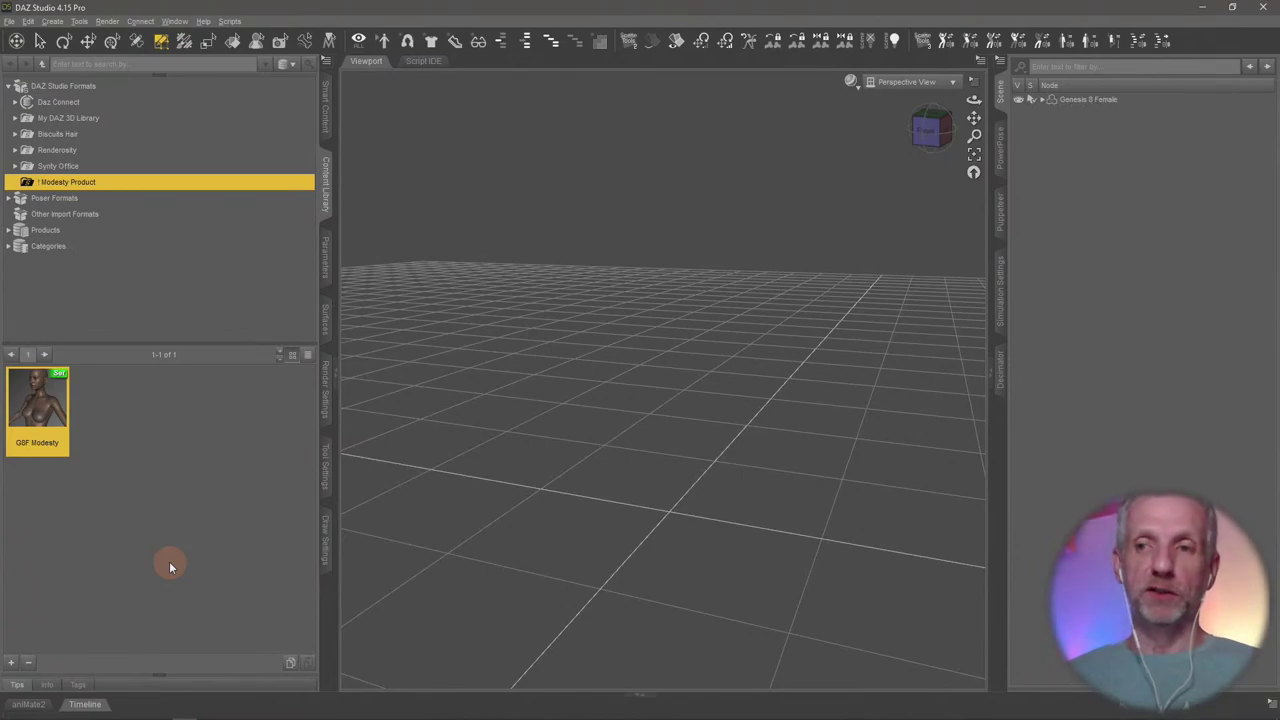
scroll(742, 297, "up", 5)
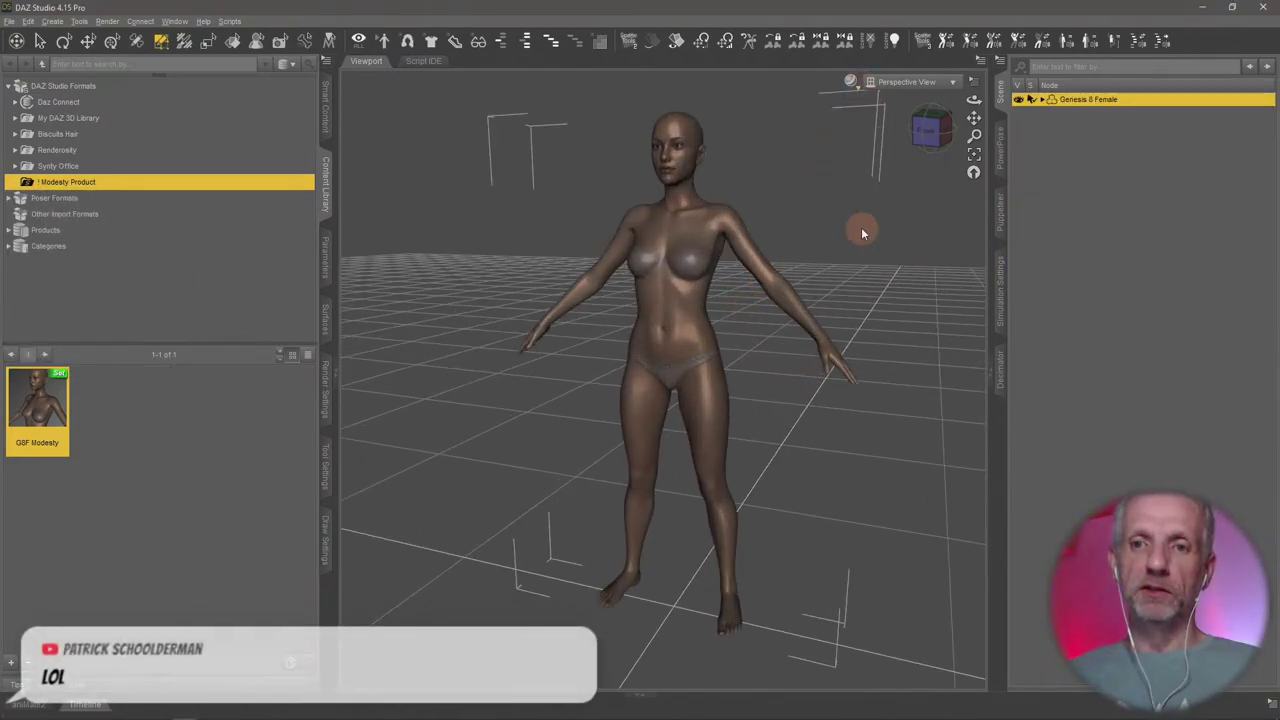
left_click_drag(861, 227, 861, 227, "alt")
Display the figure in the Filament (PBR) draw style and view its head and upper body up close
left_click(850, 81)
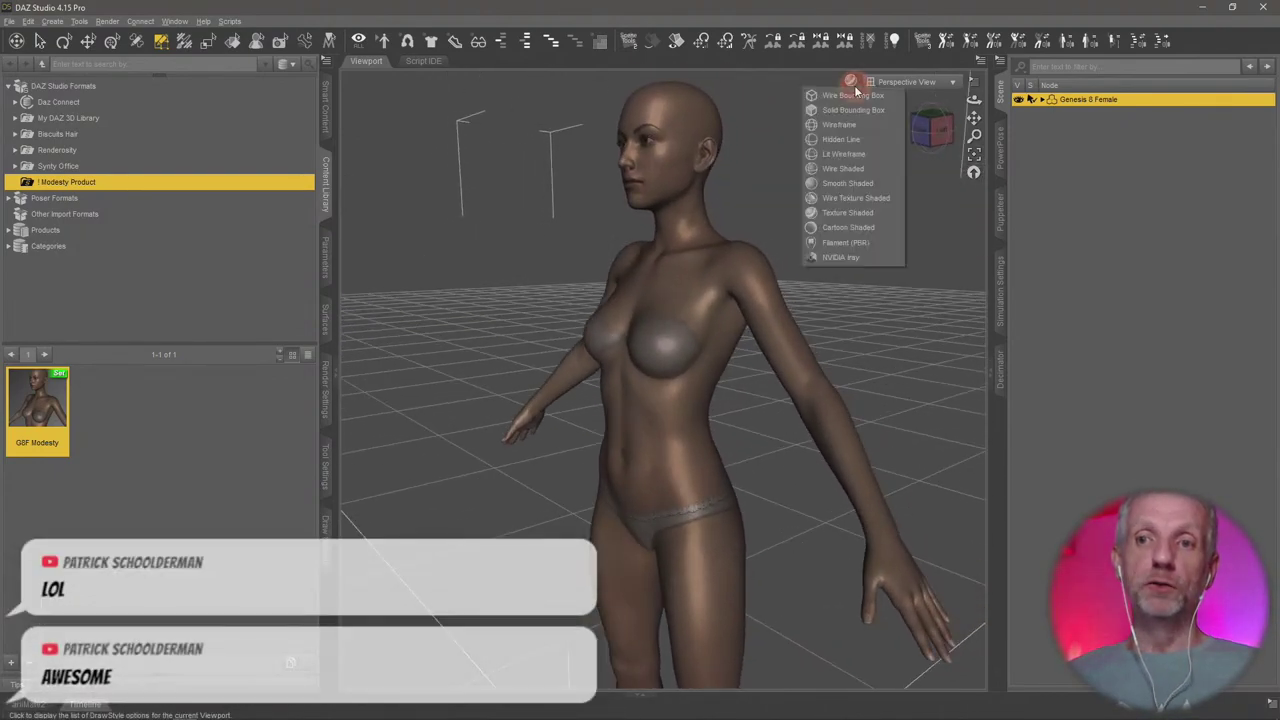
left_click(867, 248)
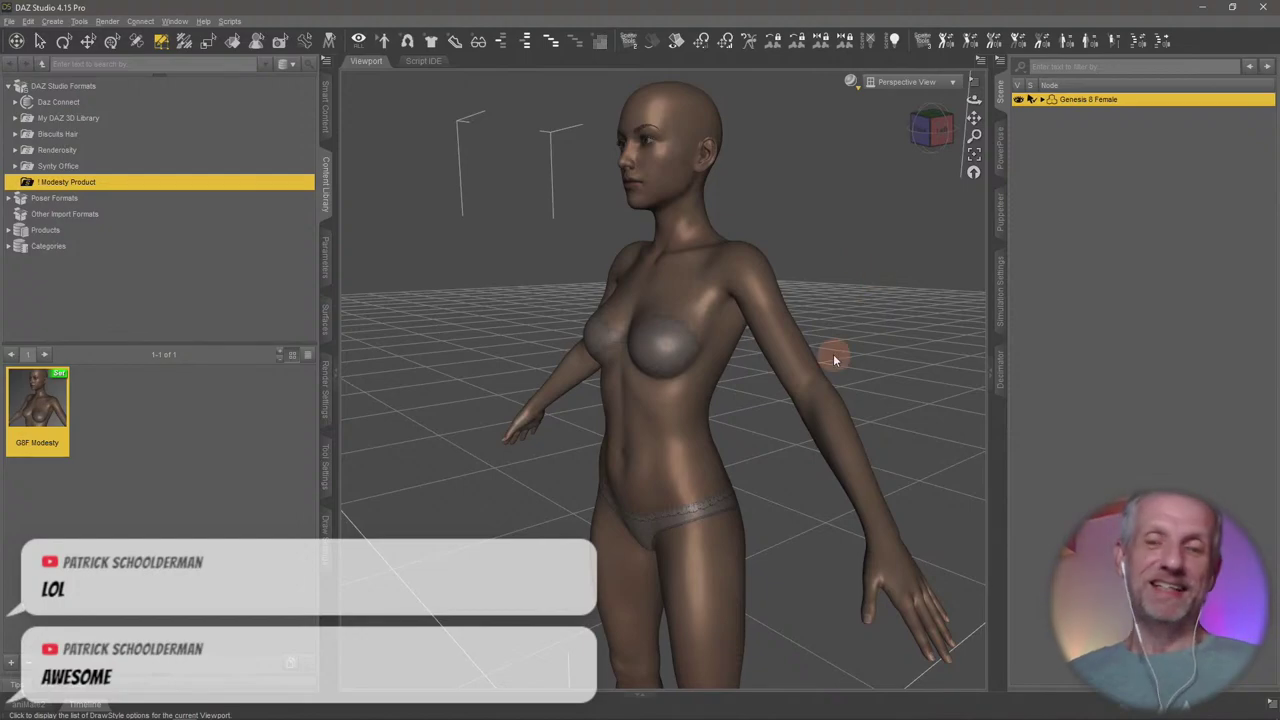
left_click_drag(793, 368, 799, 364, "alt")
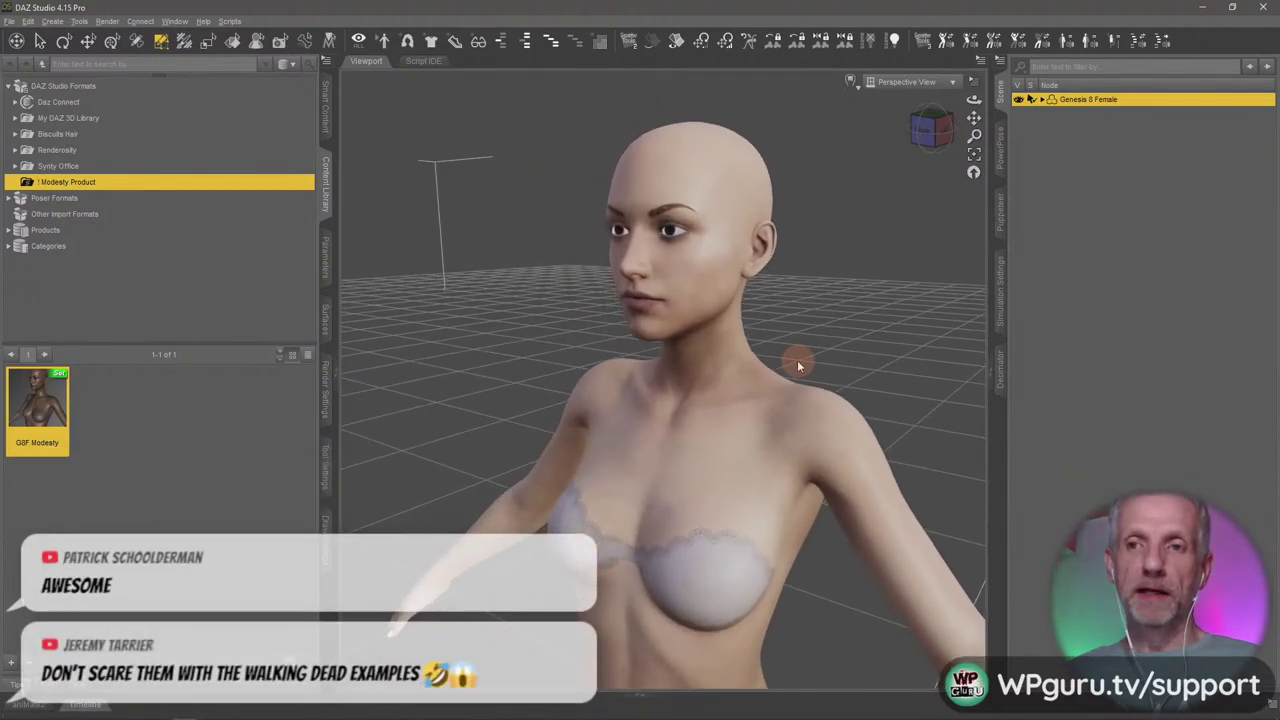
Set the viewport draw style to Wire Texture Shaded and inspect the mesh around the figure's neck and shoulder
left_click(851, 84)
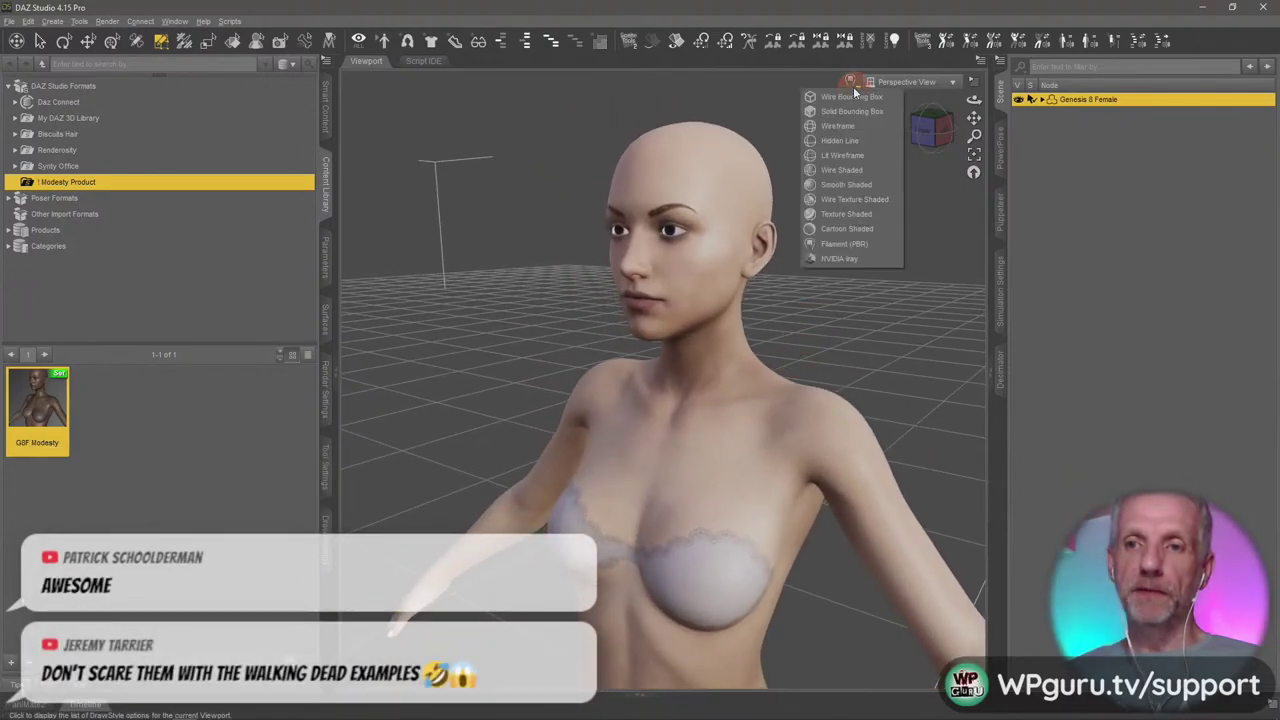
left_click(880, 199)
left_click_drag(878, 339, 877, 349, "alt")
scroll(806, 423, "up", 5)
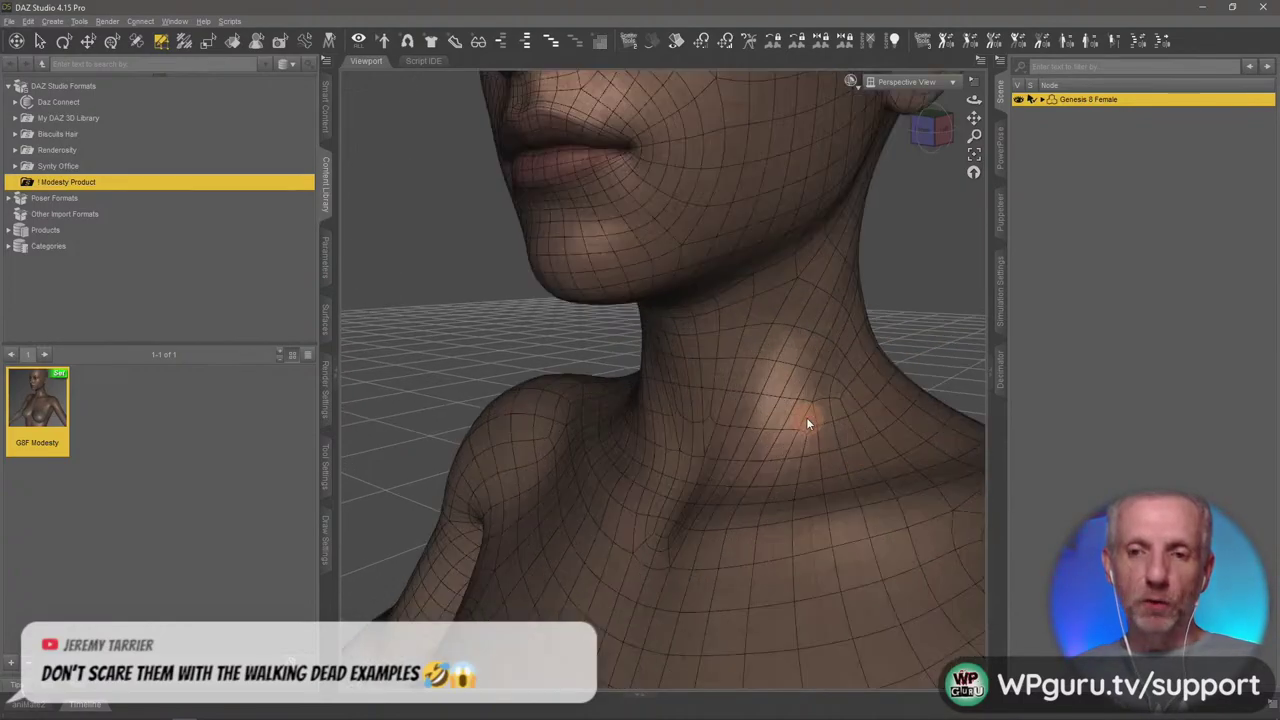
mouse_move(737, 480)
left_mouse_down("alt")
mouse_move(703, 486)
mouse_move(714, 477)
mouse_move(630, 438)
left_mouse_up("alt")
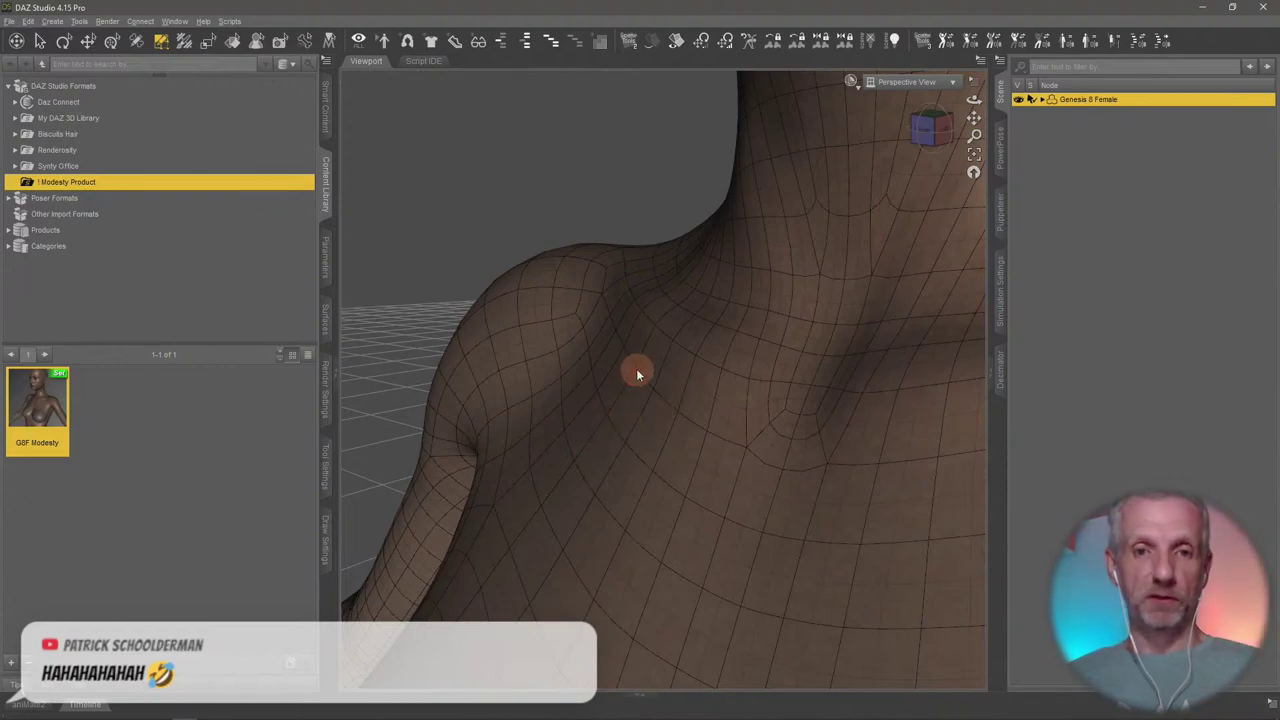
Set the Genesis 8 Female figure's mesh Resolution Level to Base and inspect the resulting wireframe
left_click(326, 258)
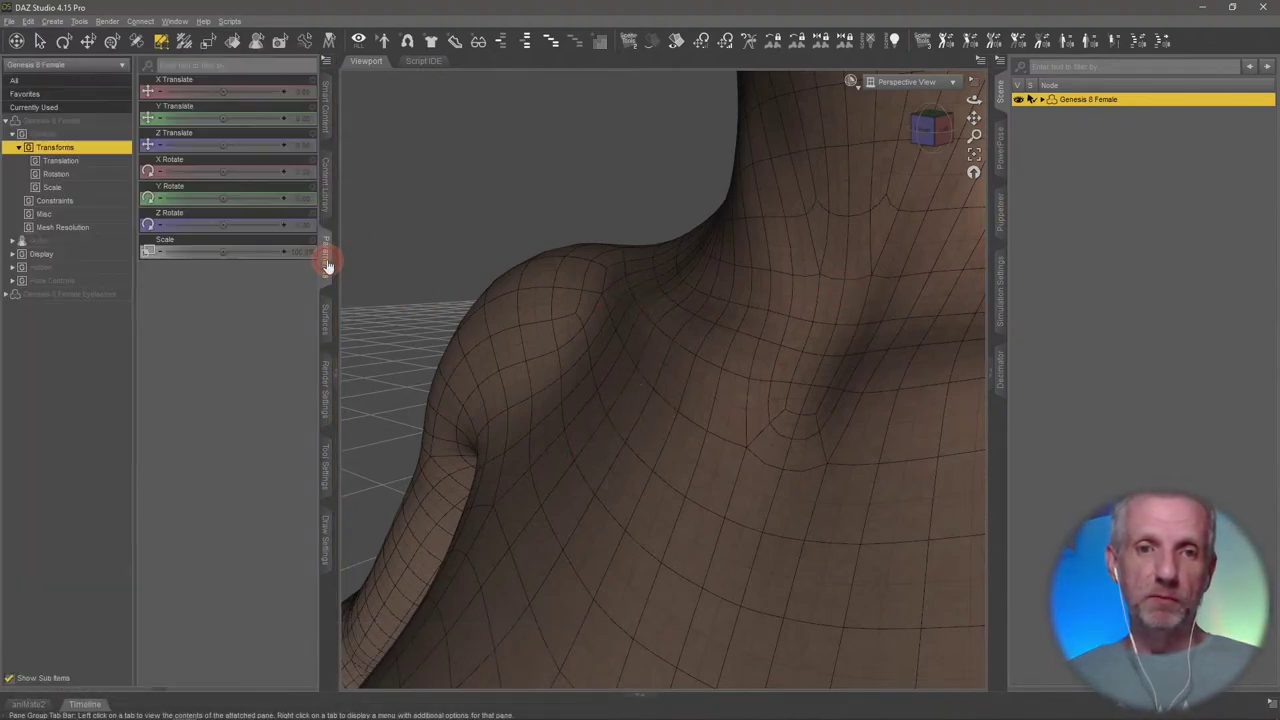
left_click(88, 227)
left_click(282, 93)
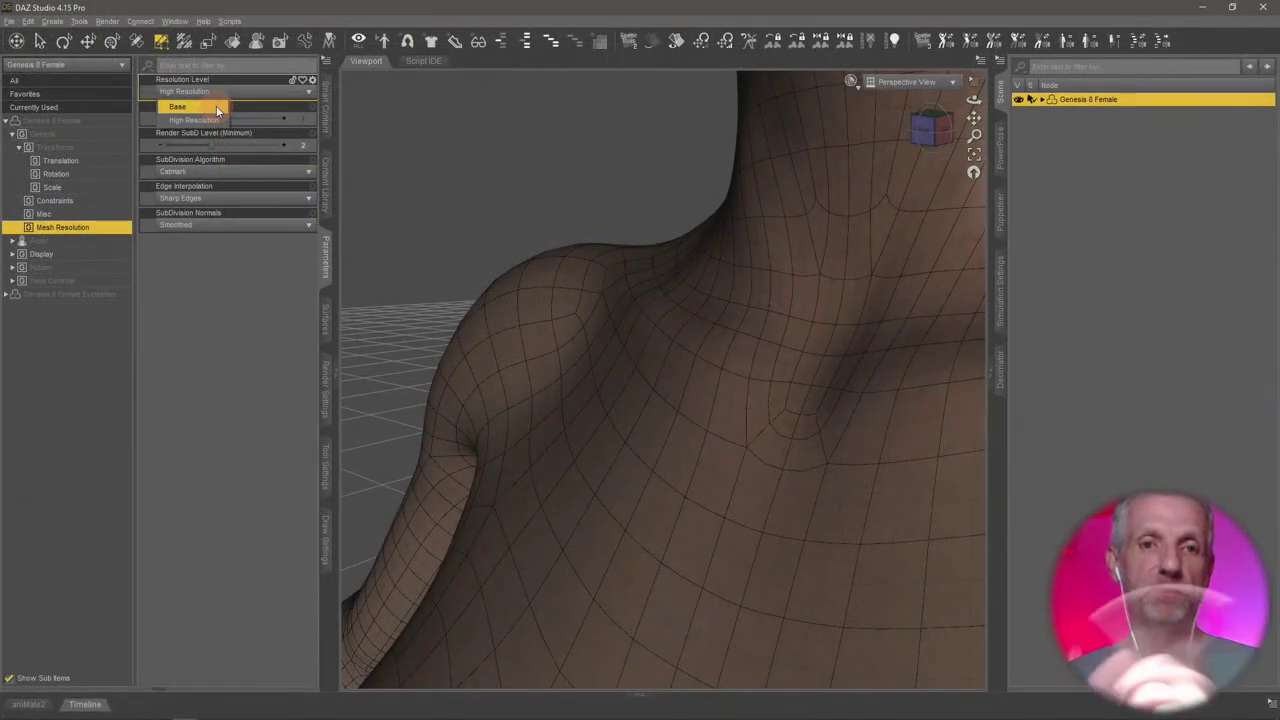
left_click(216, 107)
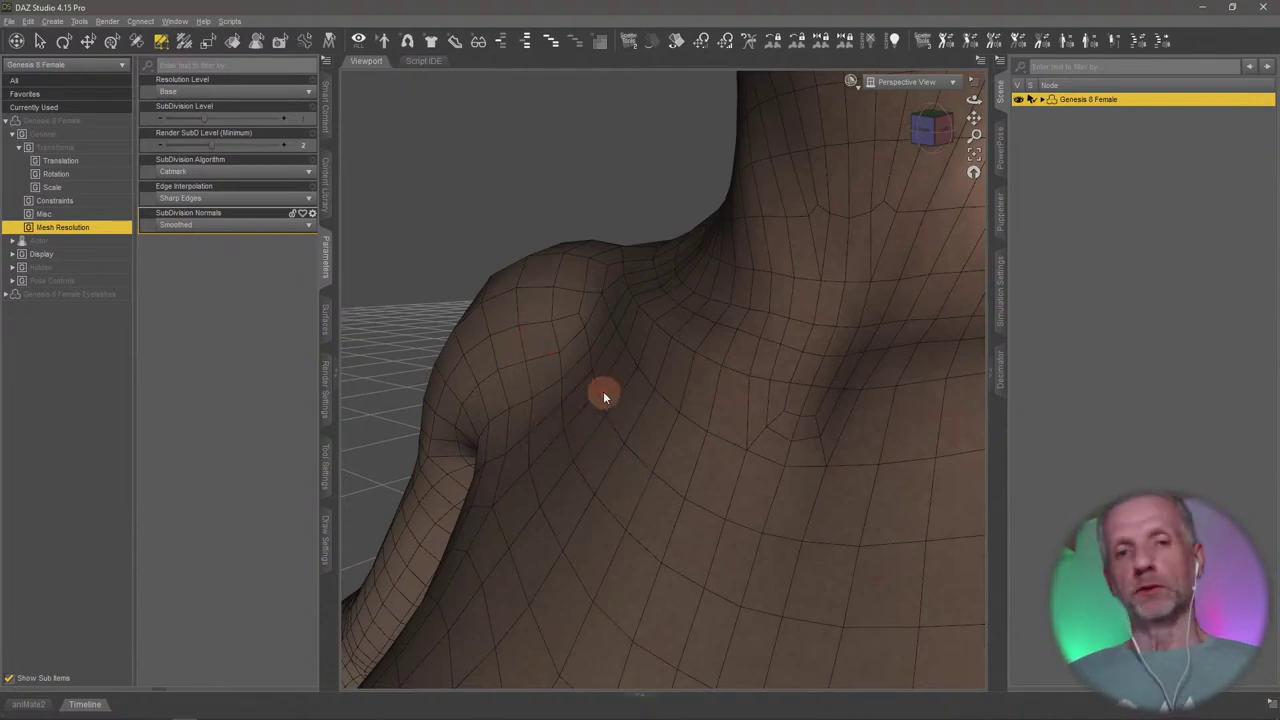
scroll(603, 395, "down", 10)
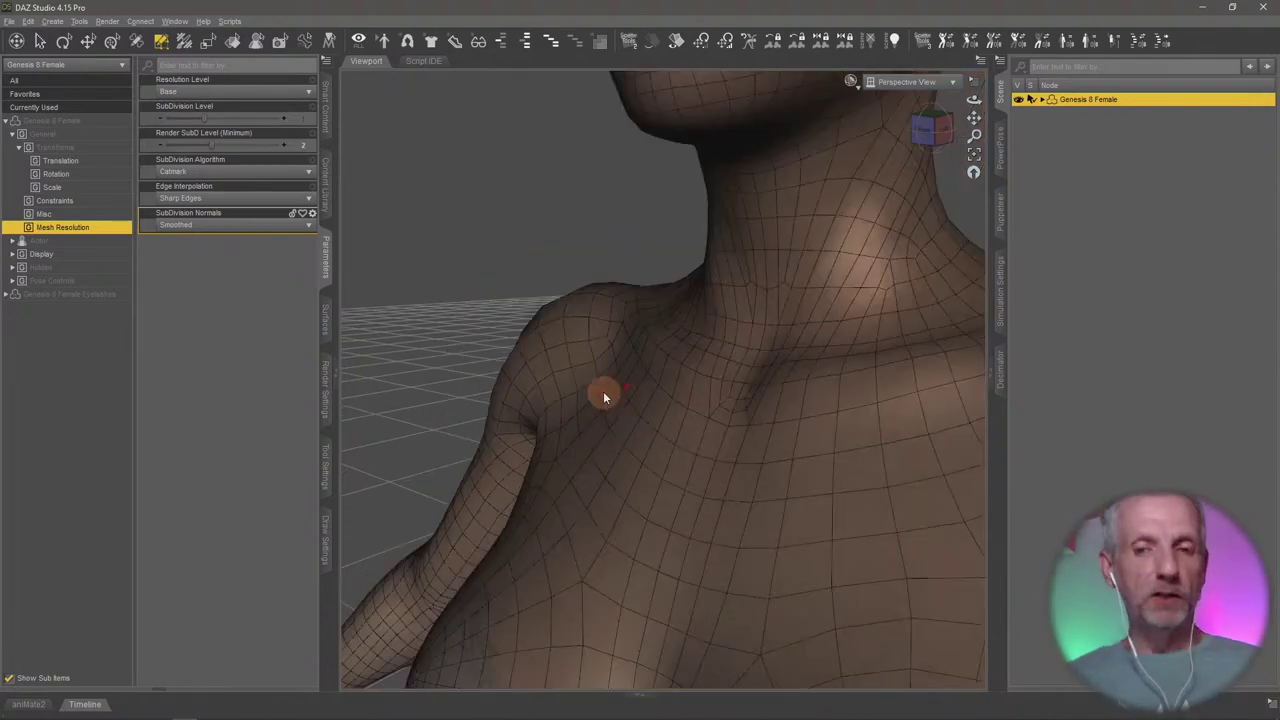
scroll(608, 402, "up", 8)
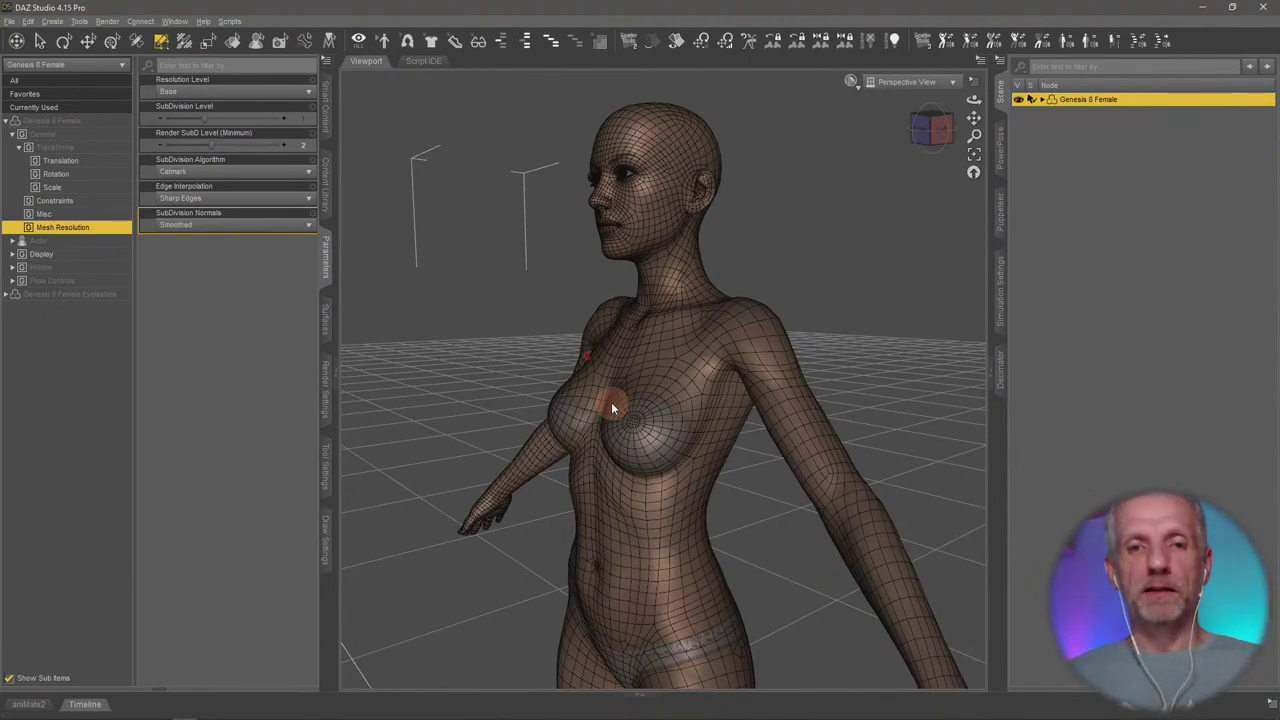
Filter the figure's 3DU Pose Architect controls by "nat" and try out the 3DU Torso Natural Pose on the full figure
left_click(328, 205)
left_click(325, 252)
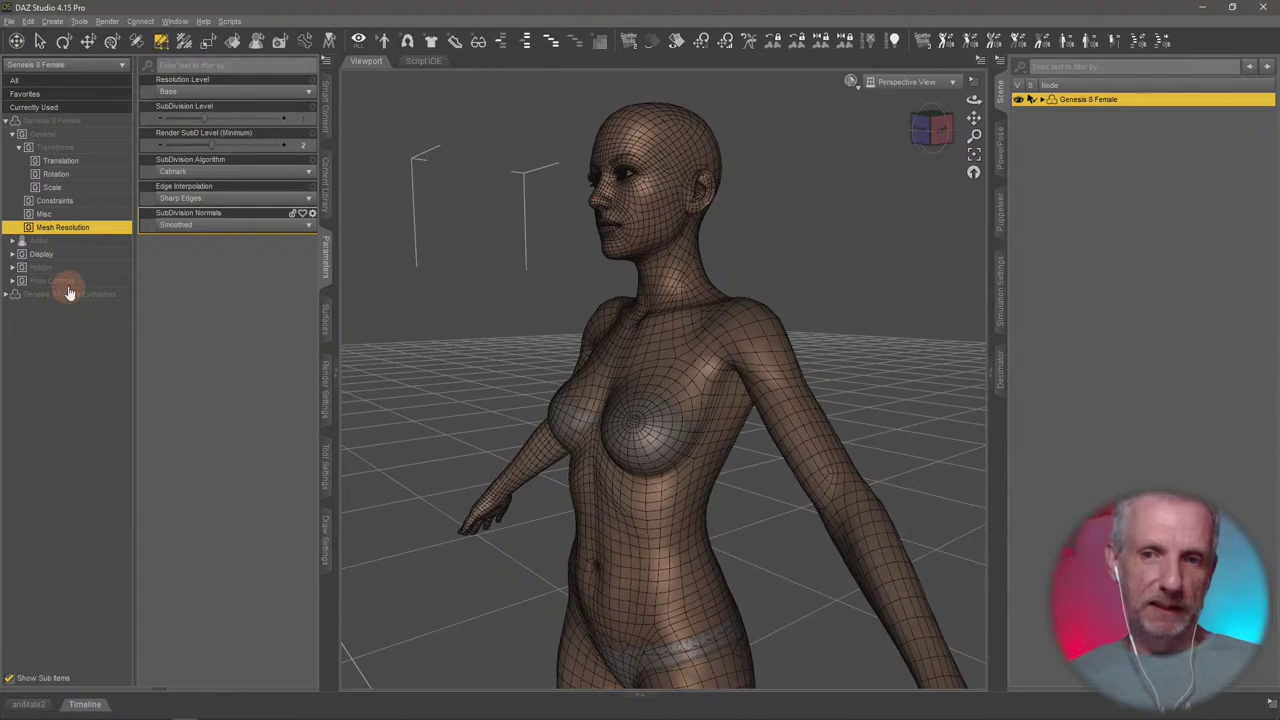
left_click(37, 283)
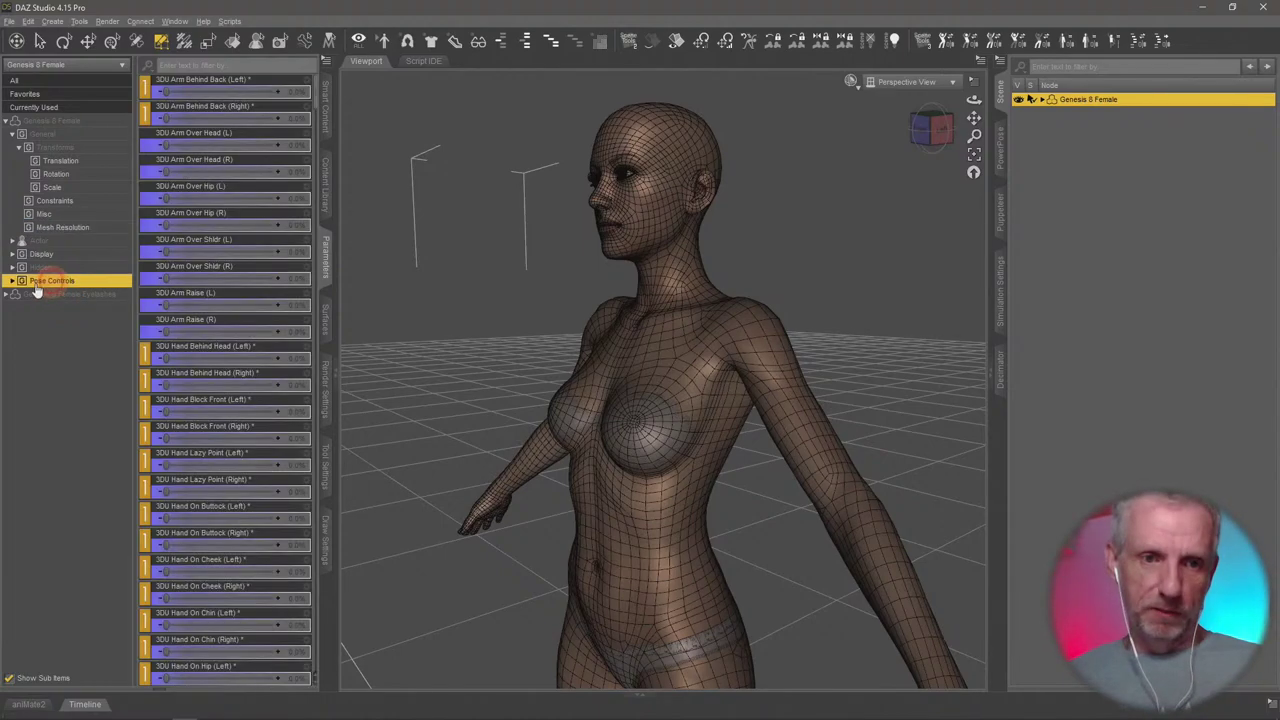
left_click(12, 281)
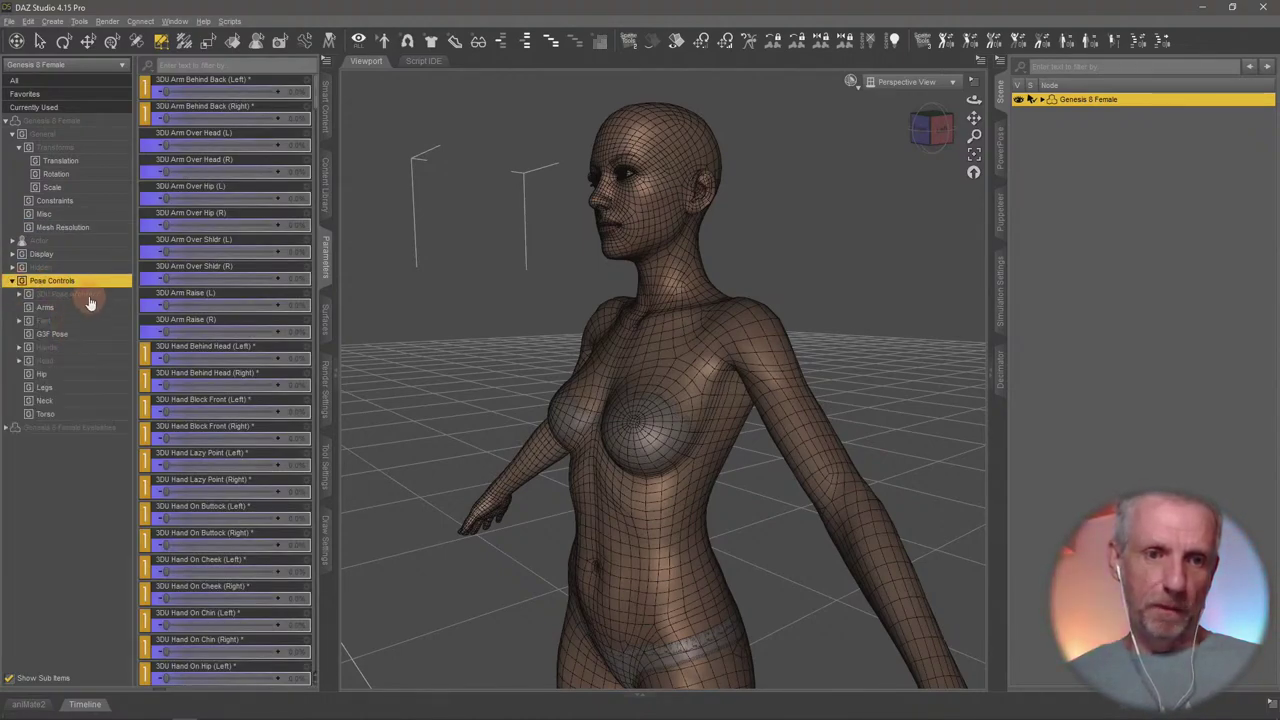
left_click(80, 294)
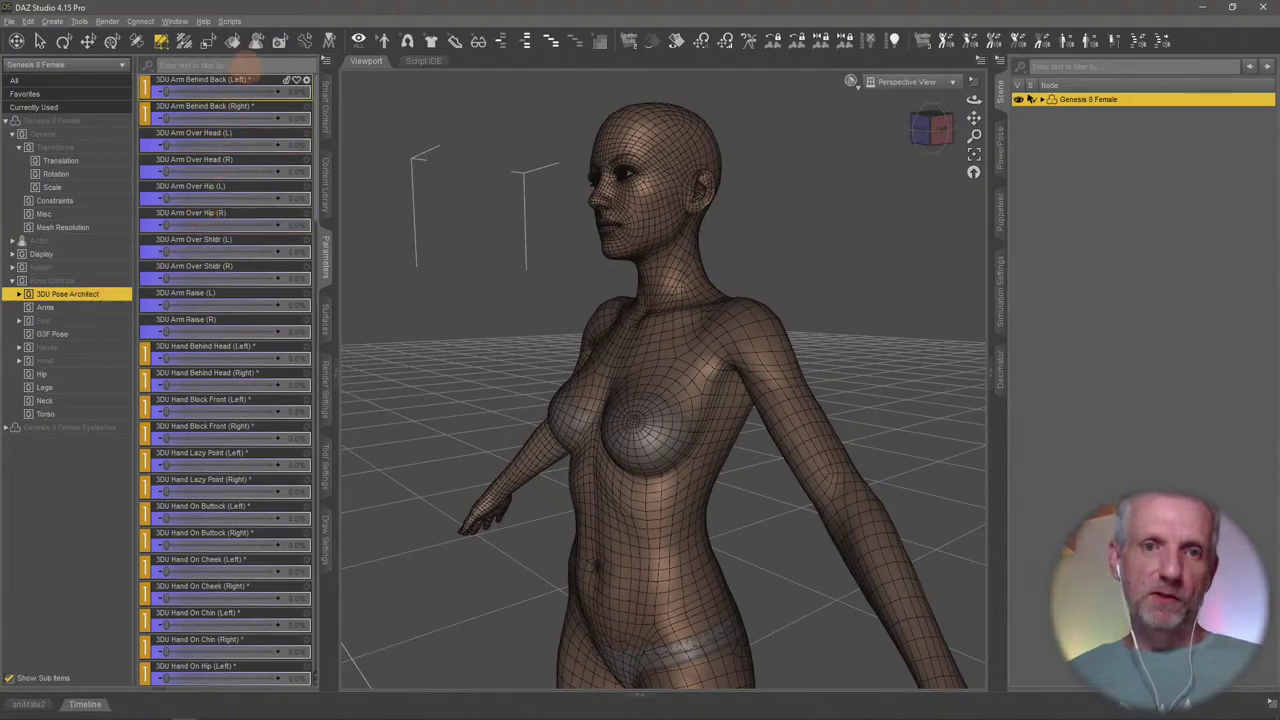
type("nat")
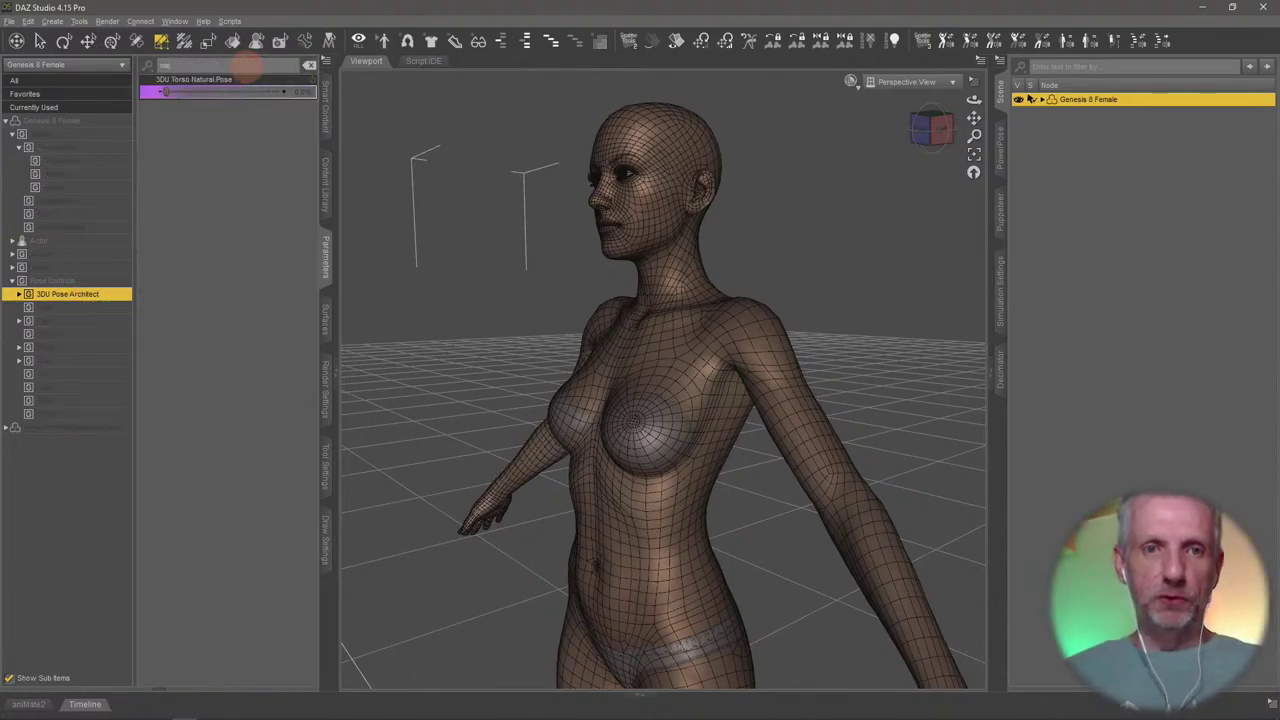
left_click_drag(507, 310, 540, 350)
left_click(112, 40)
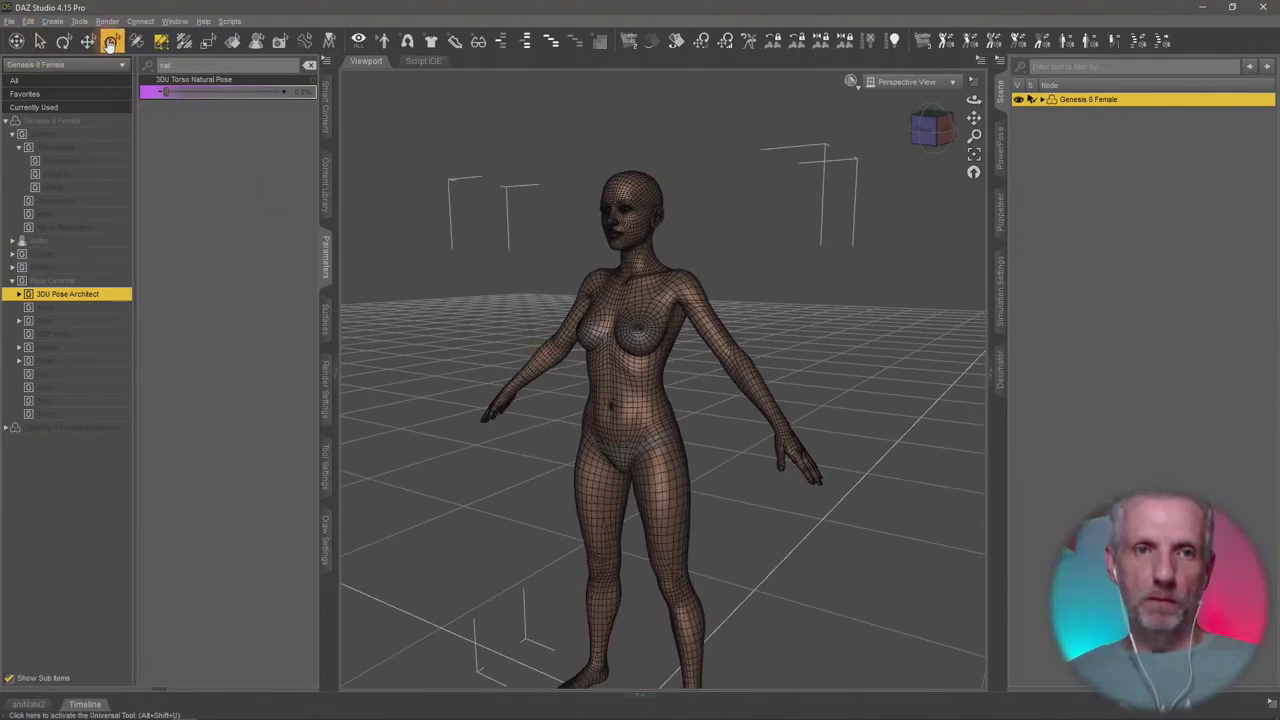
left_click_drag(166, 90, 160, 137)
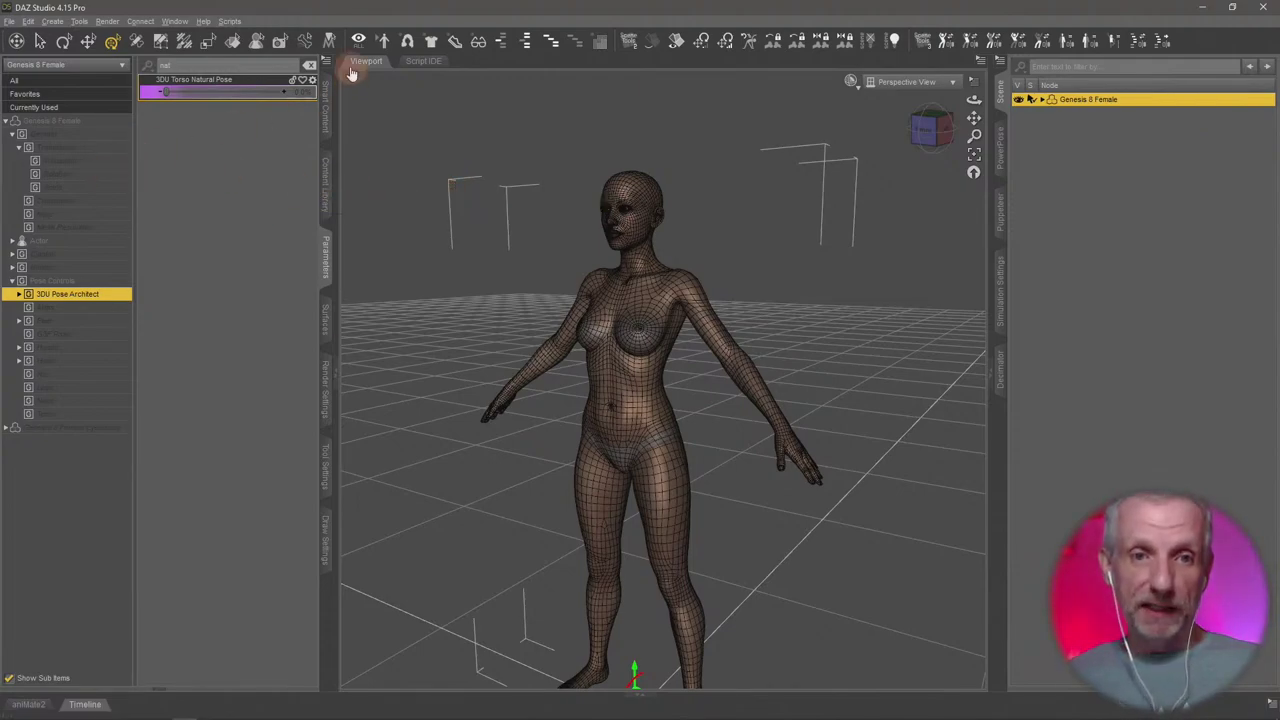
Clear the parameter filter and set the figure's mesh Resolution Level to High Resolution
left_click(310, 68)
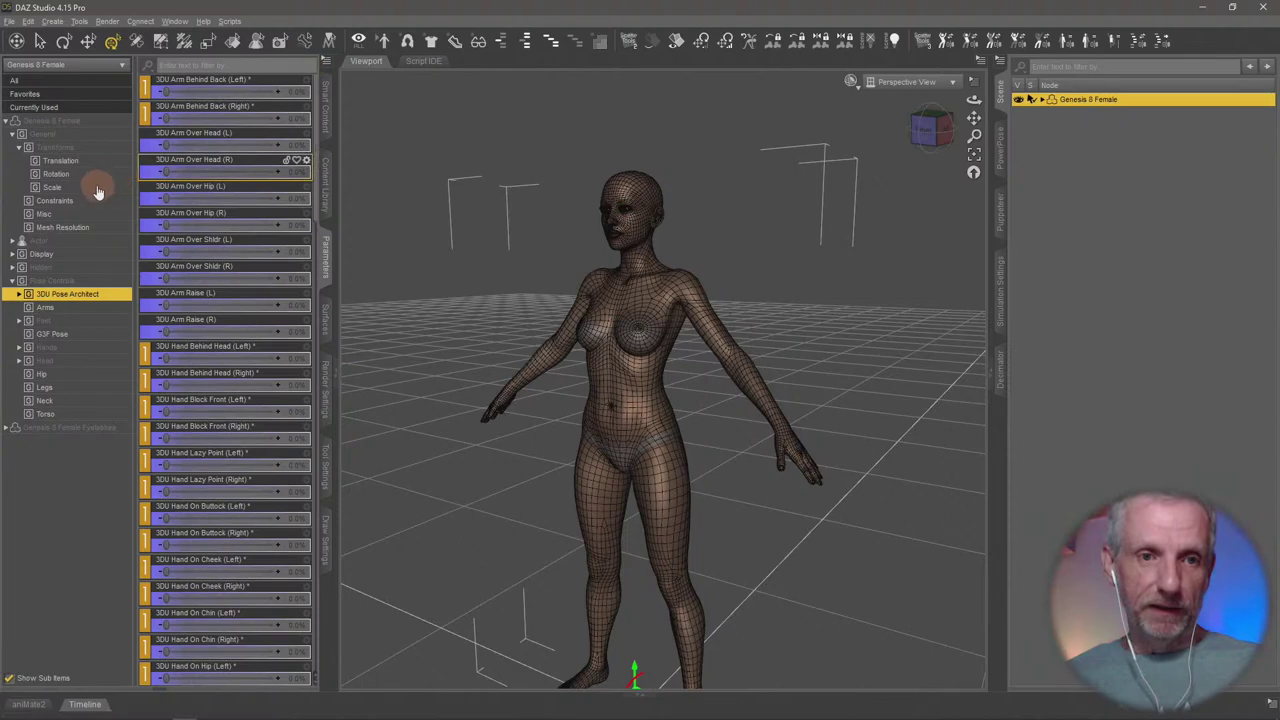
left_click(80, 229)
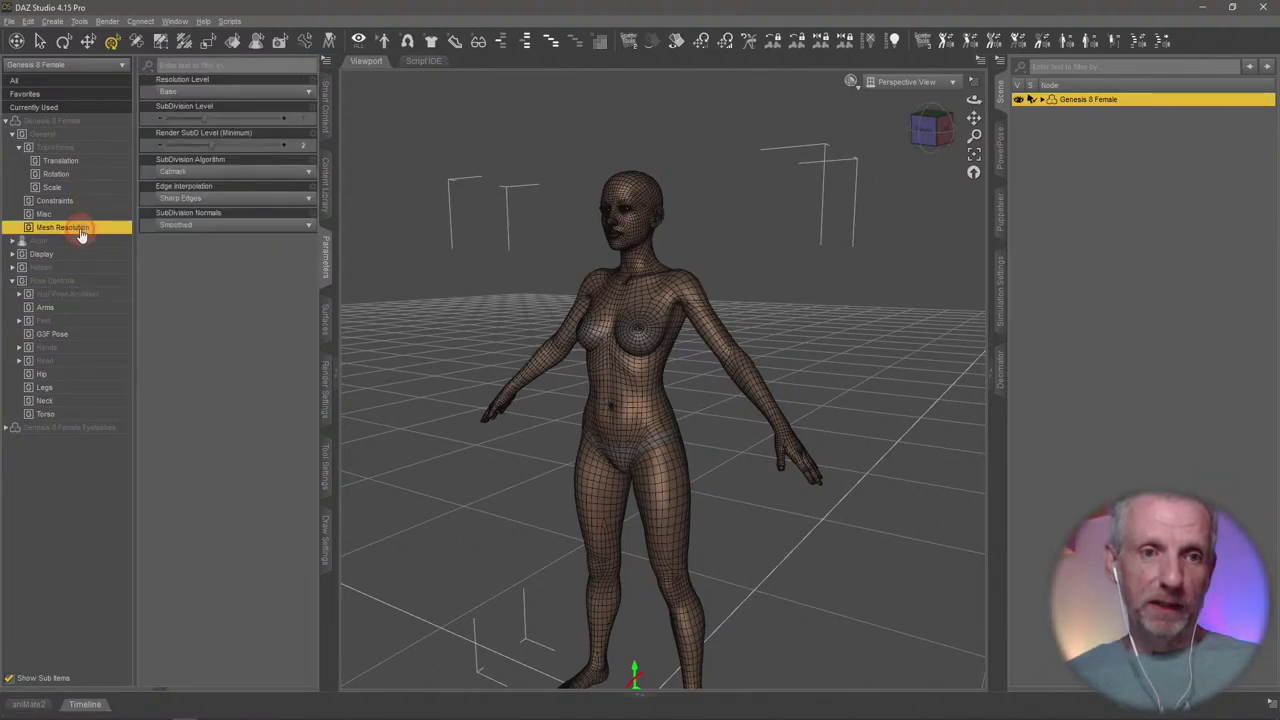
left_click(212, 92)
left_click(208, 119)
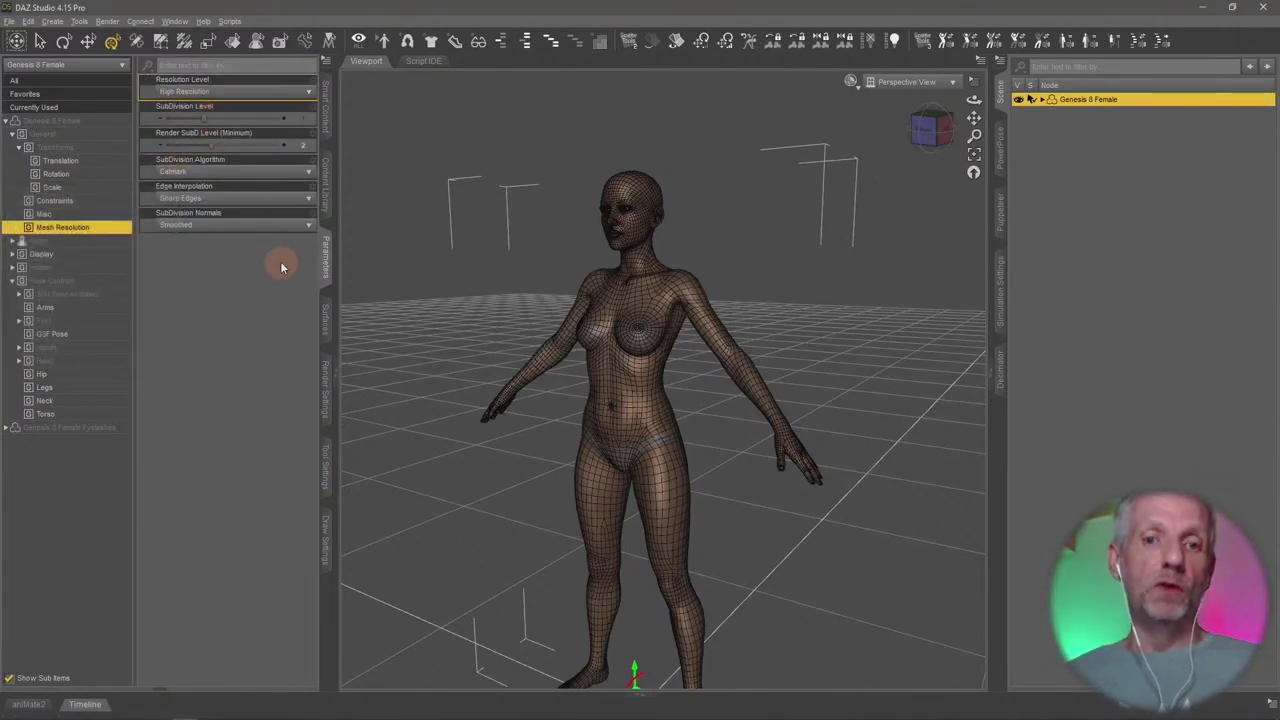
Filter the 3DU Pose Architect controls by "nat" again and test the 3DU Torso Natural Pose on the high-resolution mesh
left_click(62, 294)
left_click(218, 66)
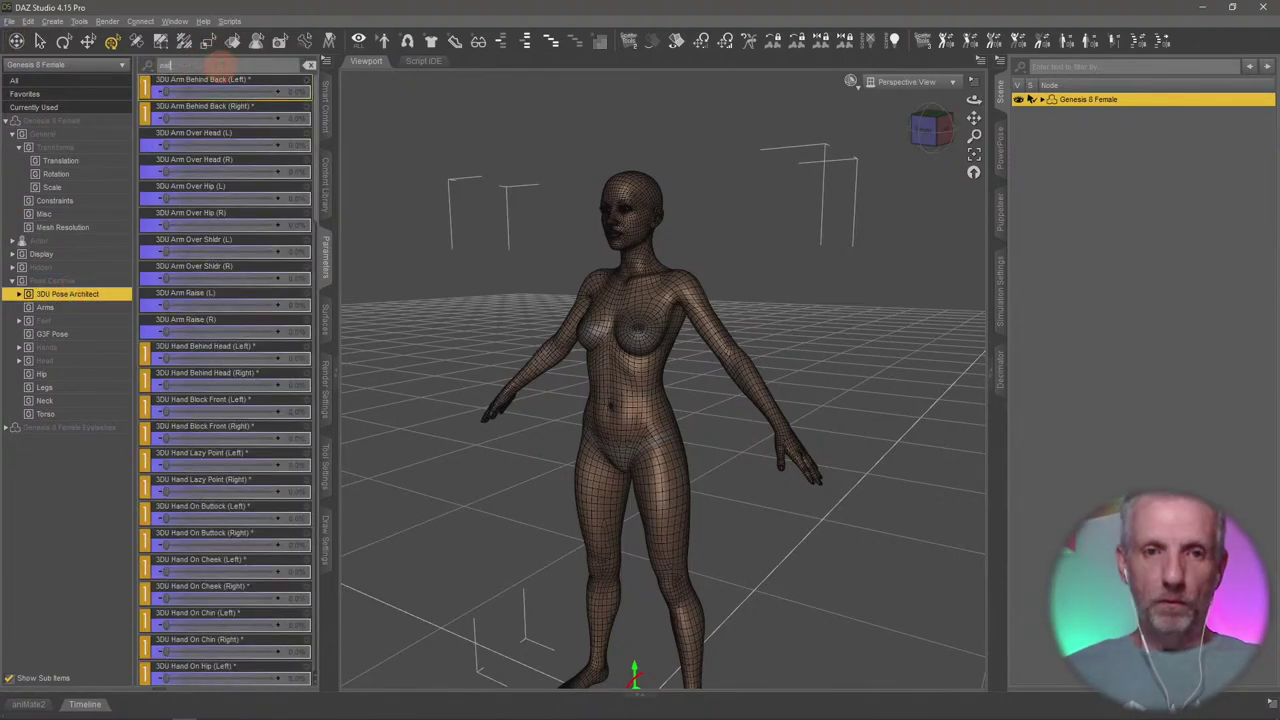
type("nat")
left_click(164, 93)
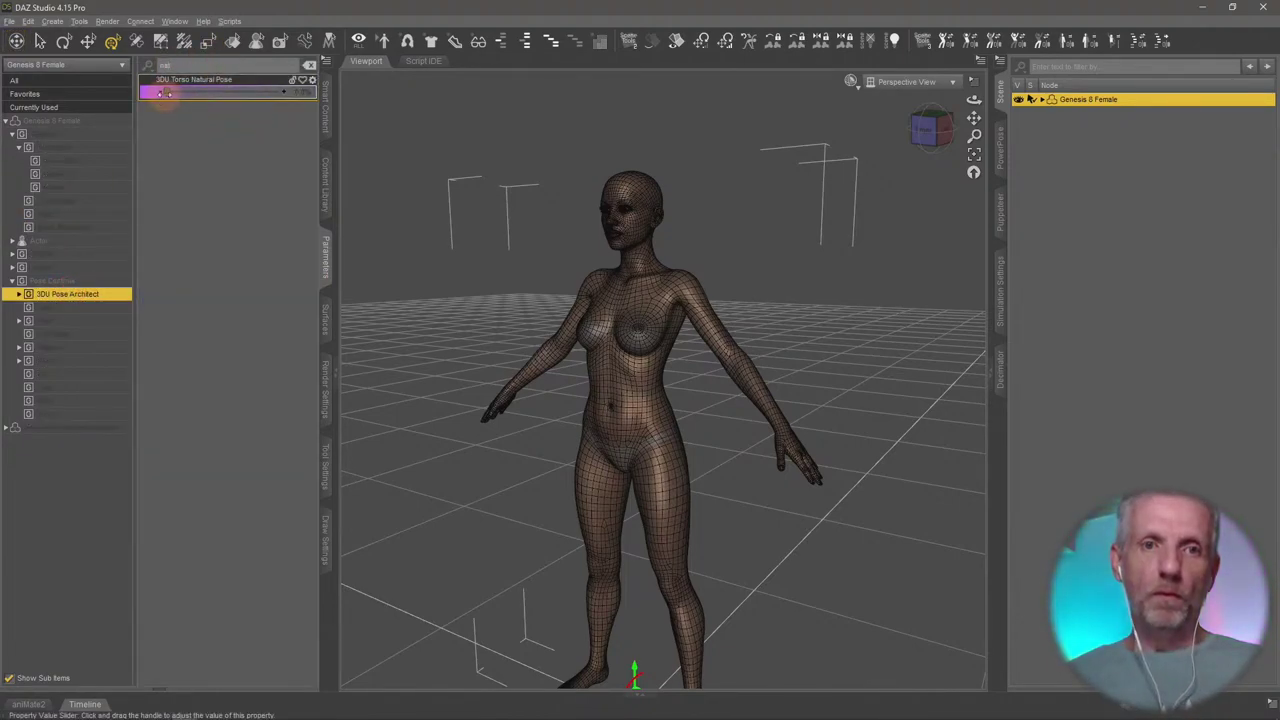
left_click_drag(164, 93, 141, 131)
scroll(501, 299, "up", 3)
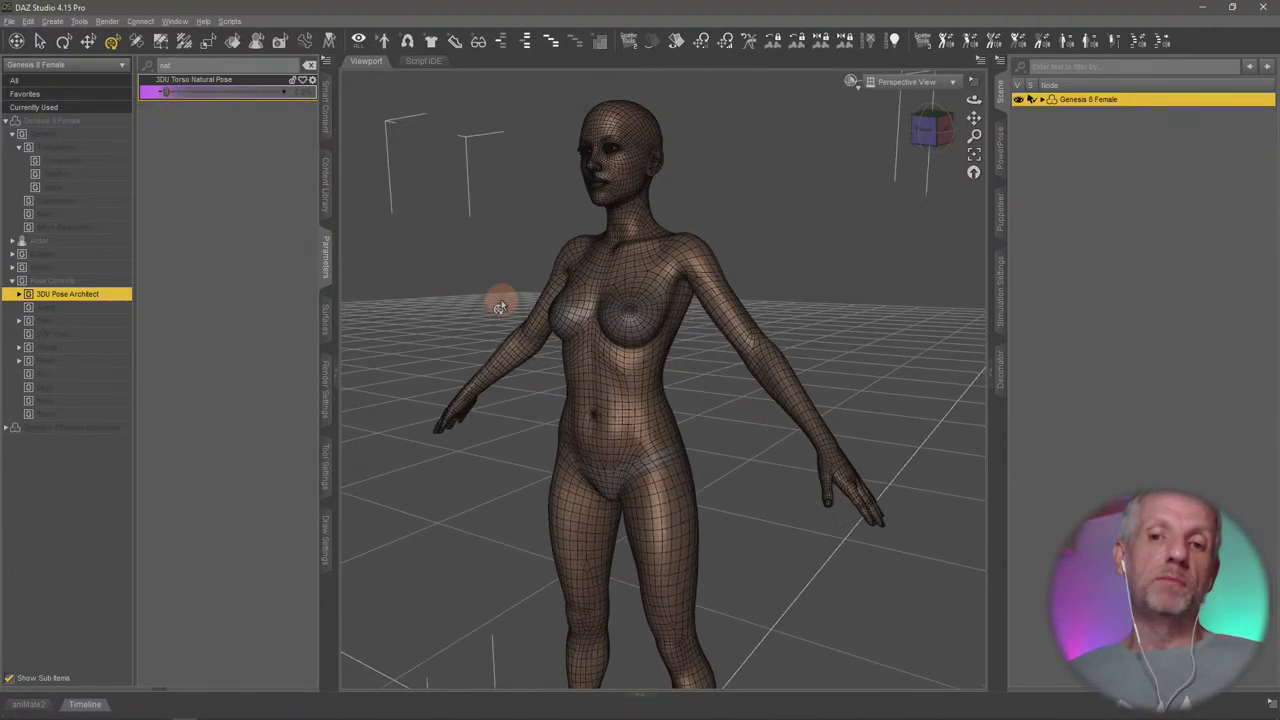
left_click_drag(501, 303, 579, 320)
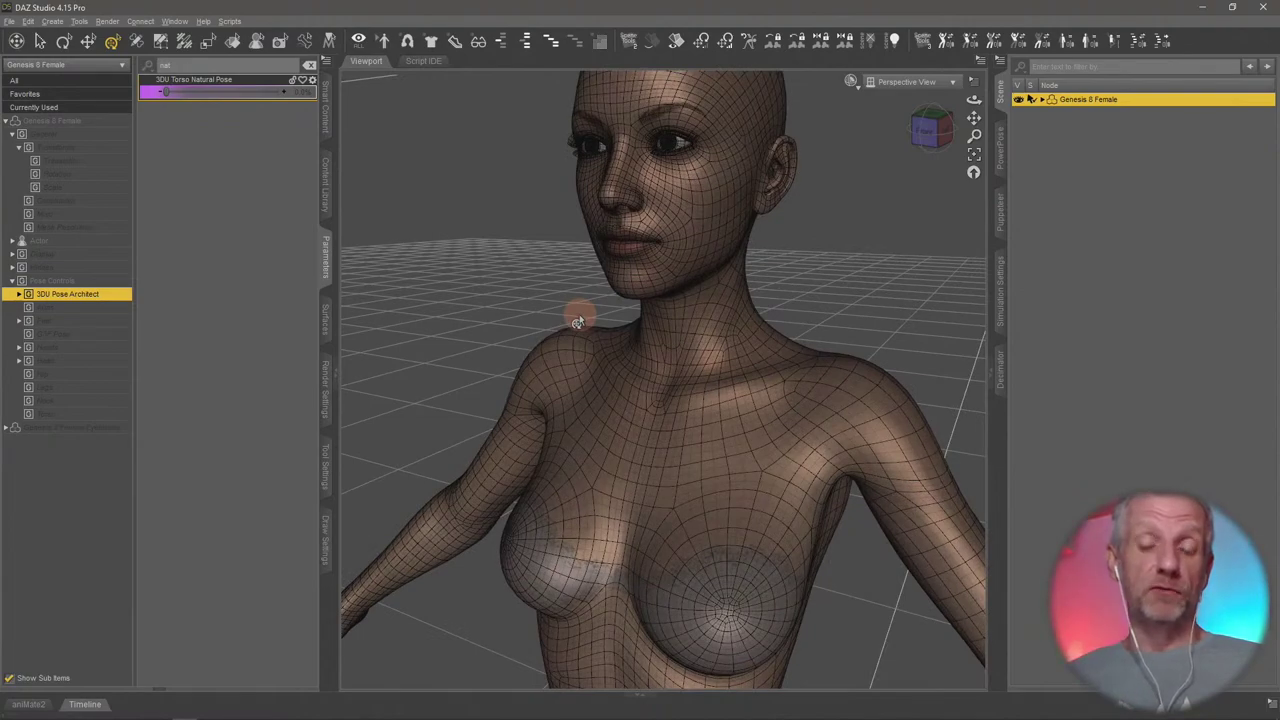
Open the Decimator and prepare the Genesis 8 Female for decimation, with removal of invisible nodes and surfaces enabled
left_click(997, 378)
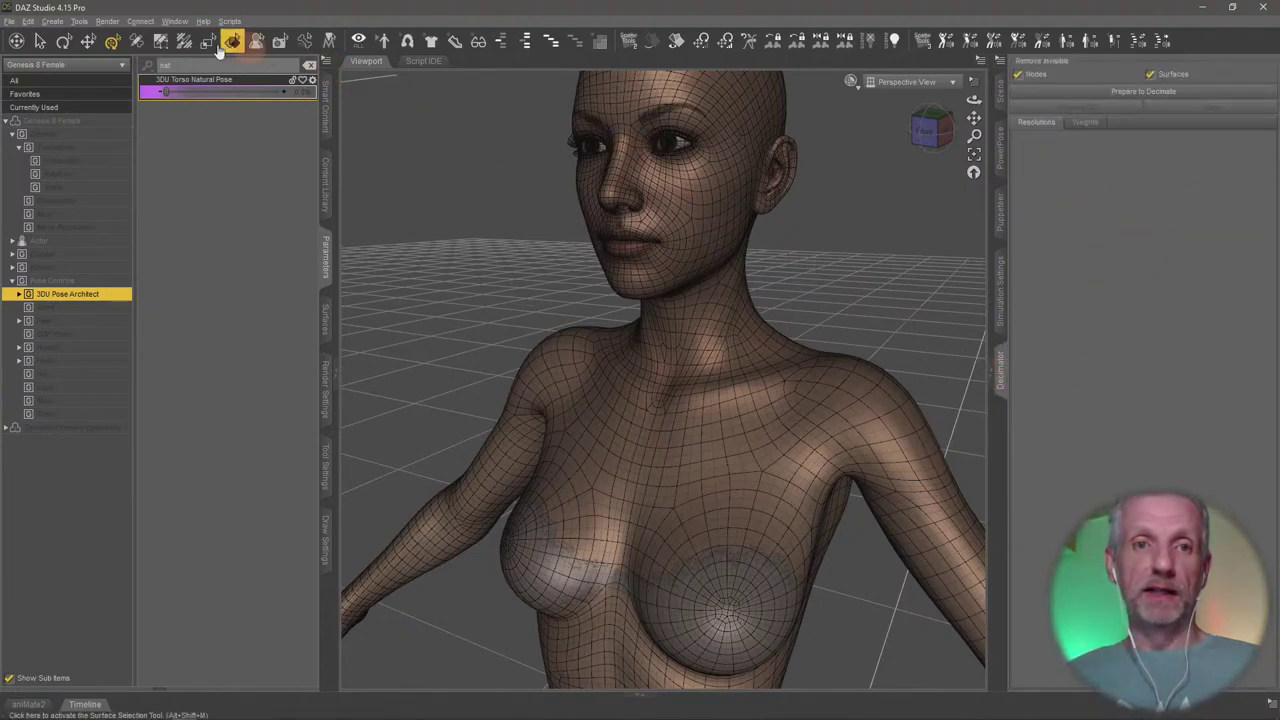
left_click(173, 22)
mouse_move(236, 36)
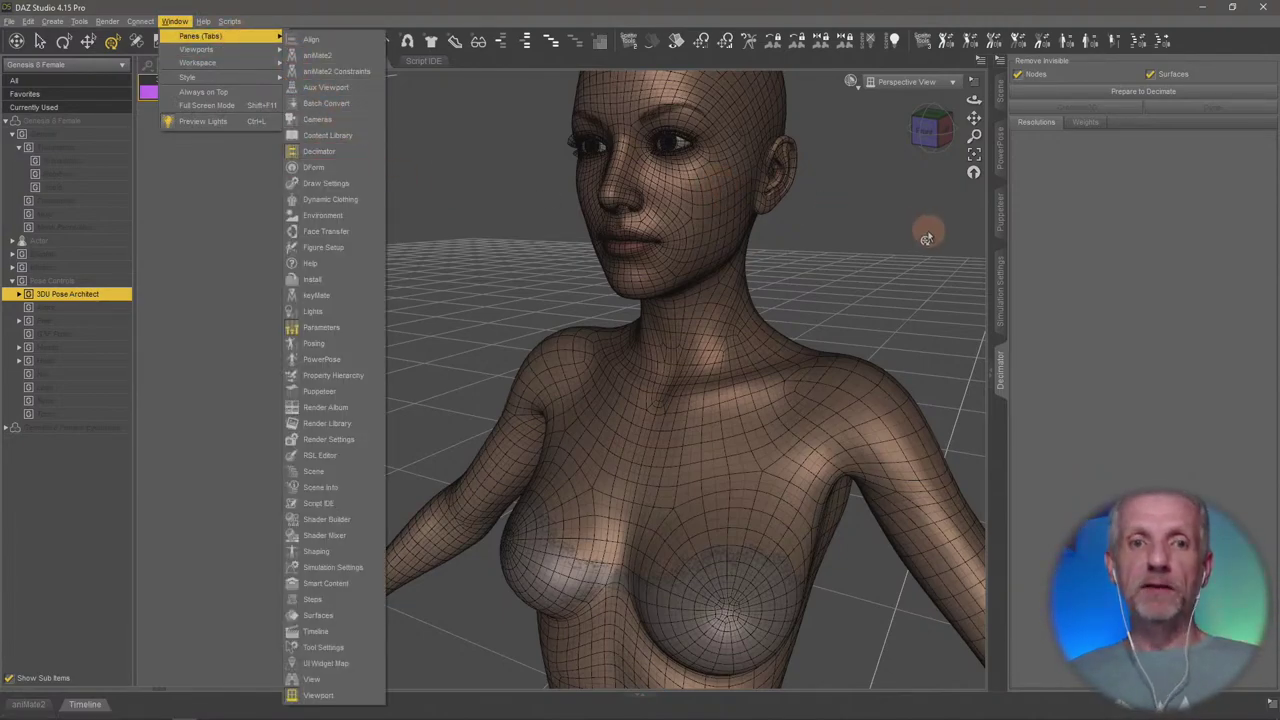
left_click(1004, 94)
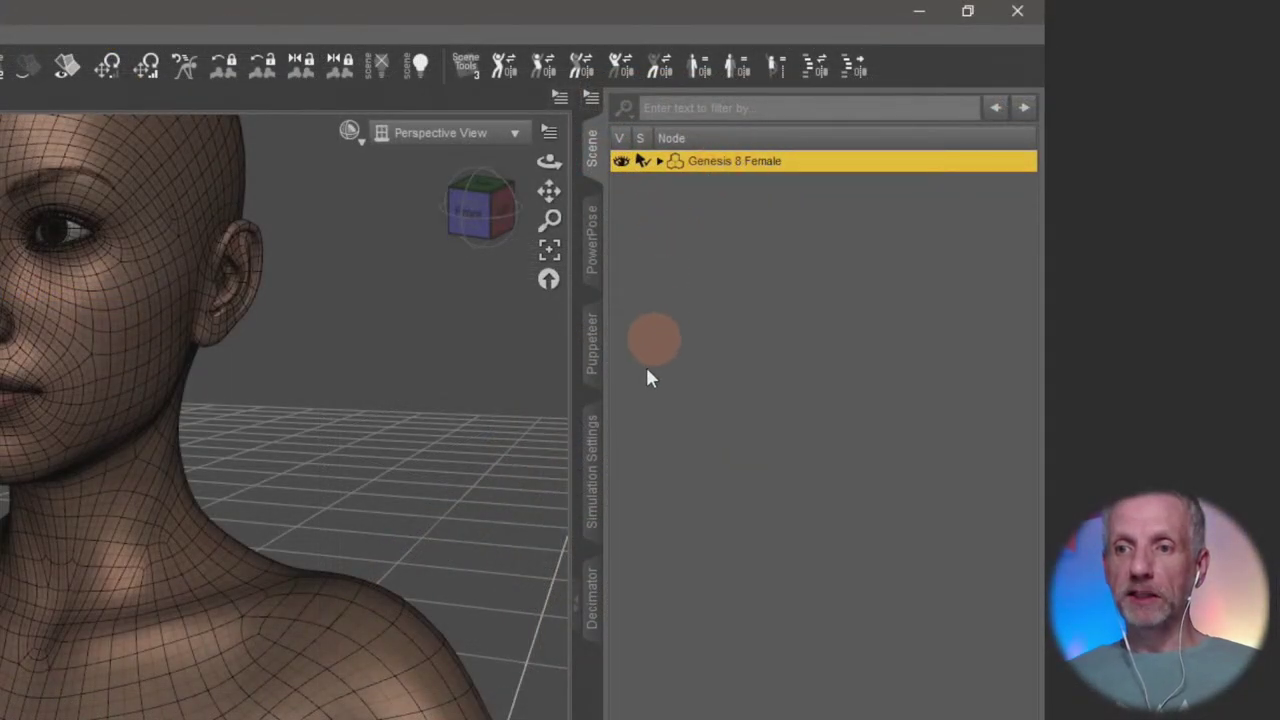
left_click(593, 605)
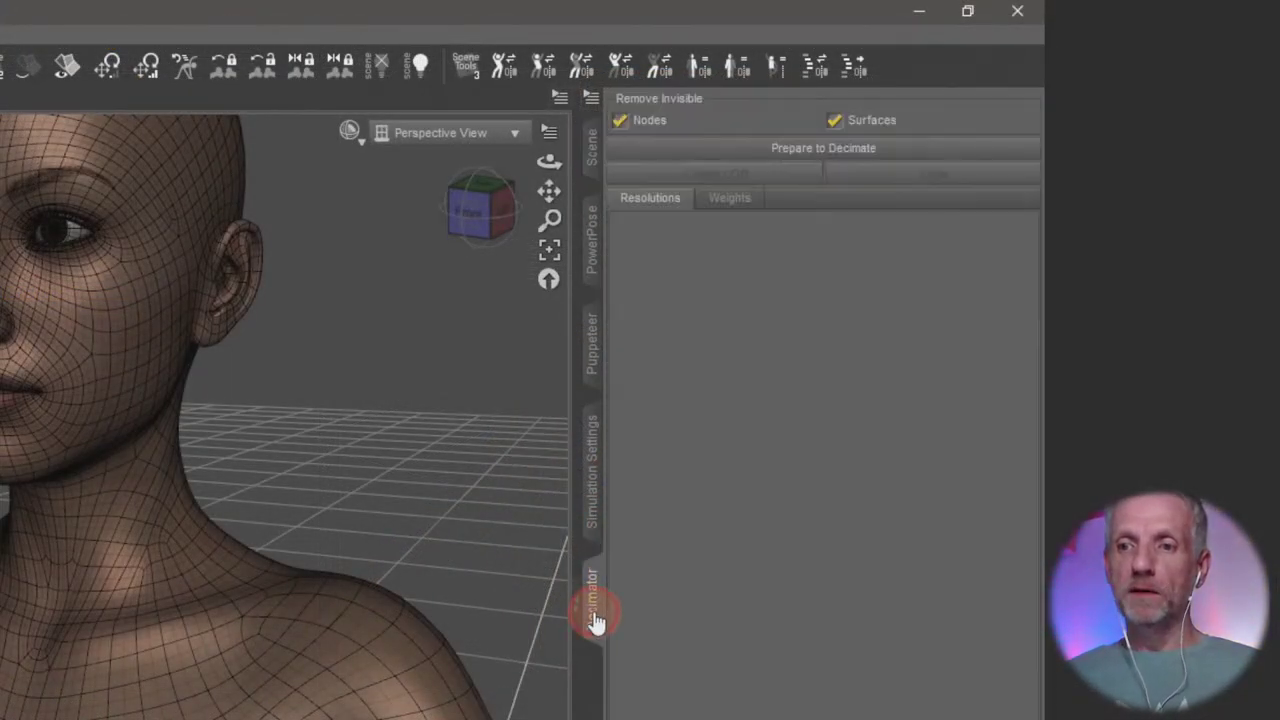
left_click(868, 150)
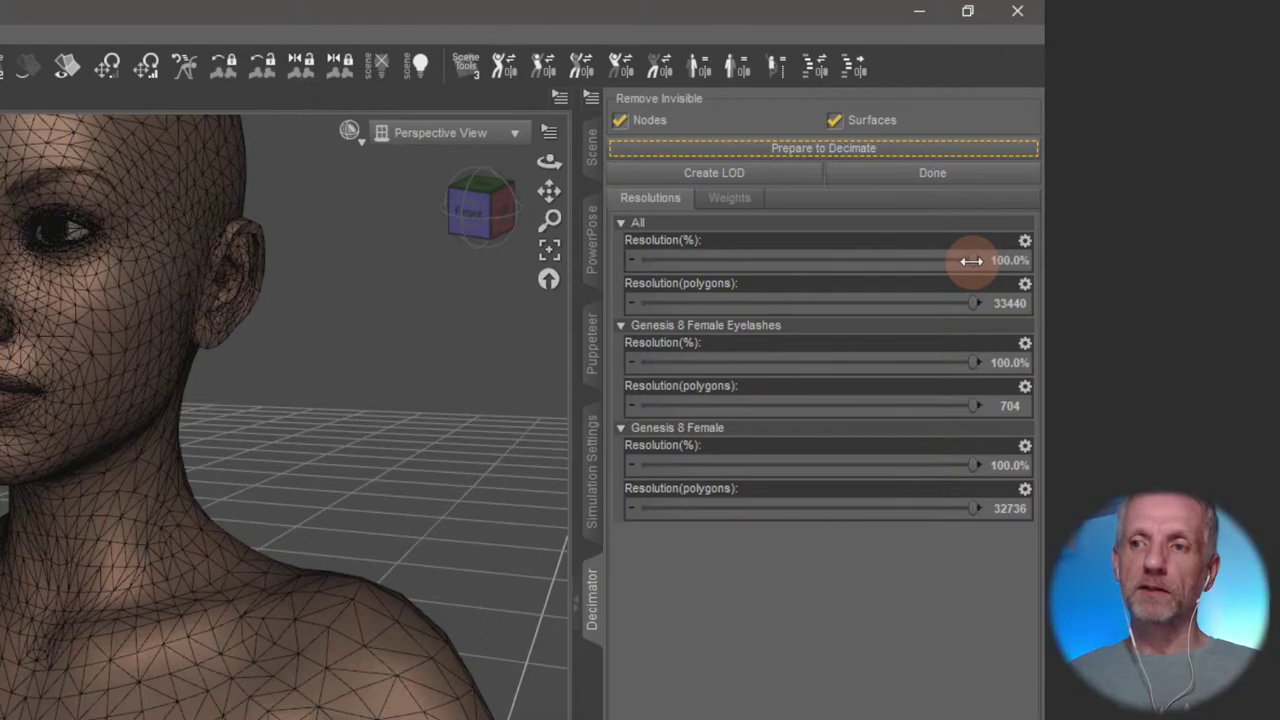
Lower the overall Decimator resolution to 55%, then to 9.6%, and settle on 21.1%
mouse_move(971, 260)
left_mouse_down()
mouse_move(1008, 277)
mouse_move(975, 260)
left_mouse_up()
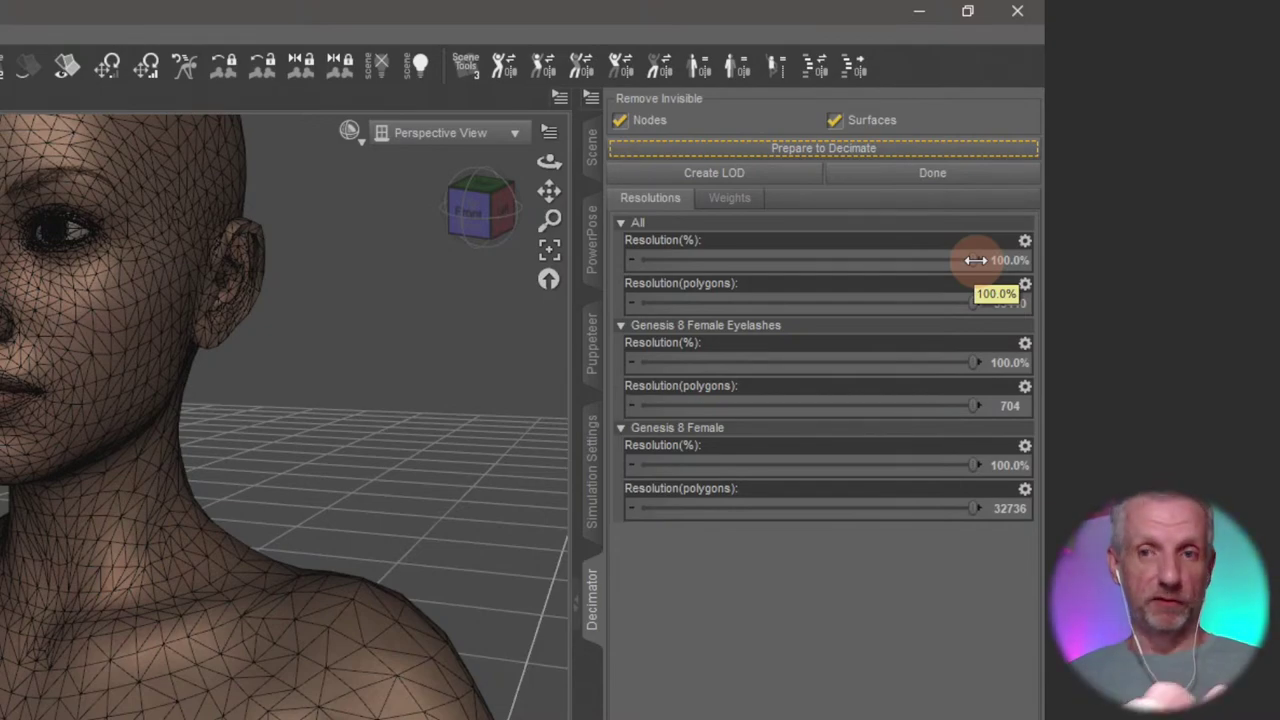
left_click_drag(975, 260, 815, 287)
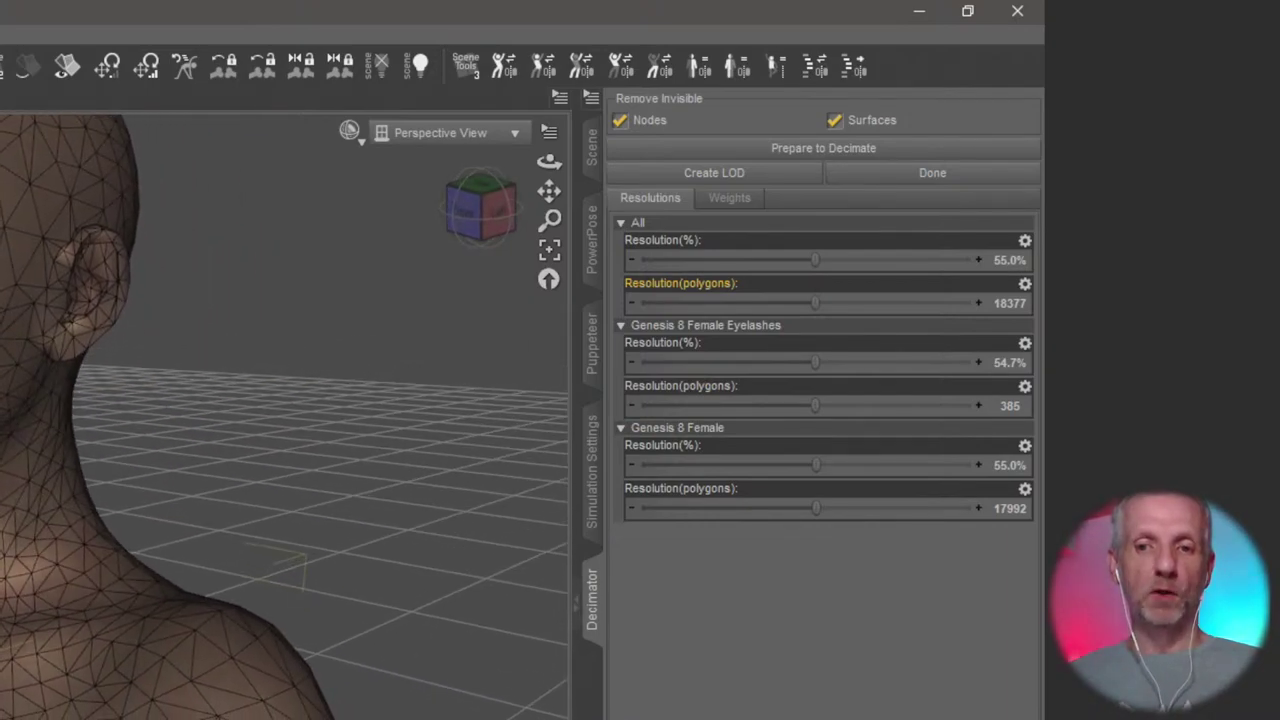
left_click(820, 262)
left_click_drag(820, 266, 658, 263)
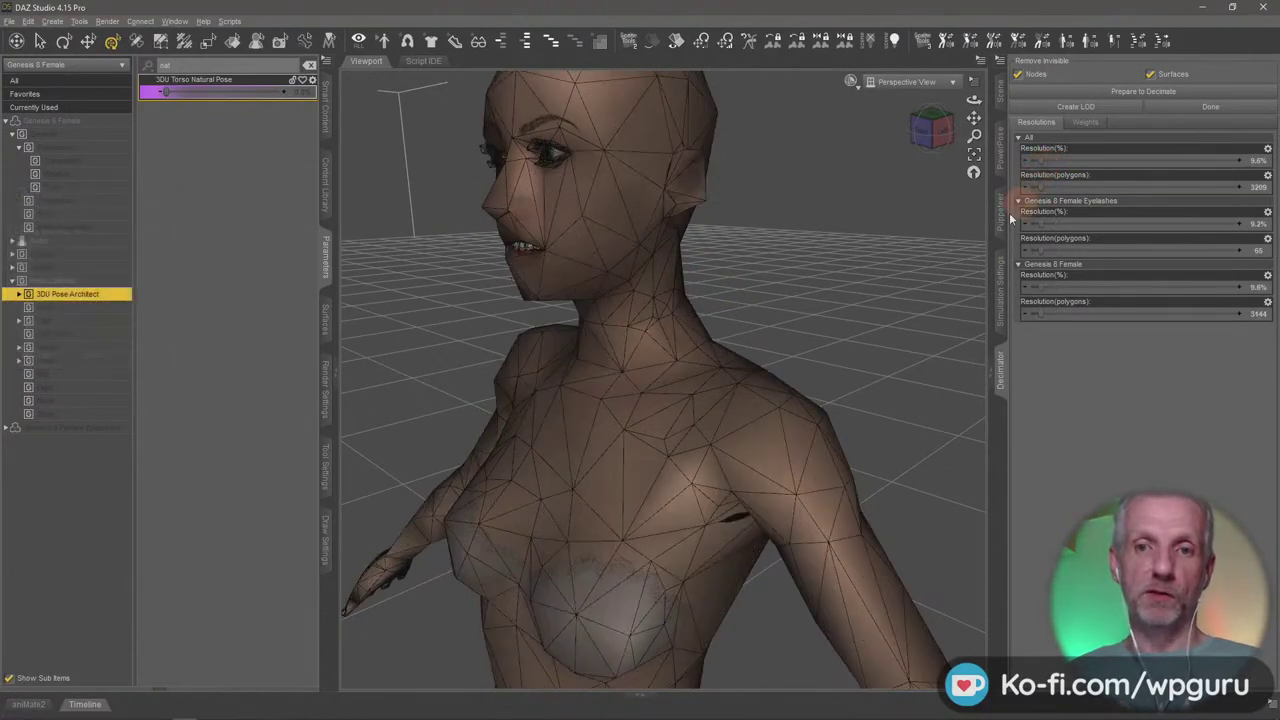
left_click_drag(841, 333, 840, 338)
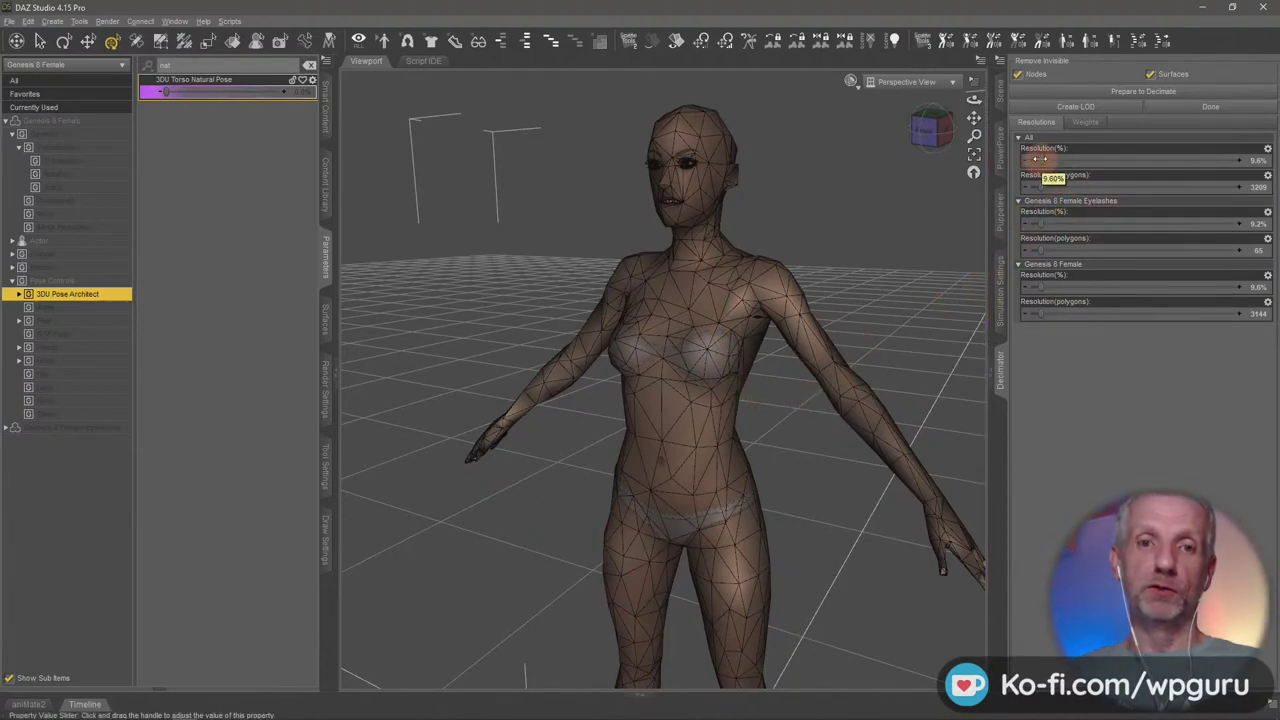
mouse_move(1040, 160)
left_mouse_down()
mouse_move(1077, 160)
mouse_move(1066, 164)
left_mouse_up()
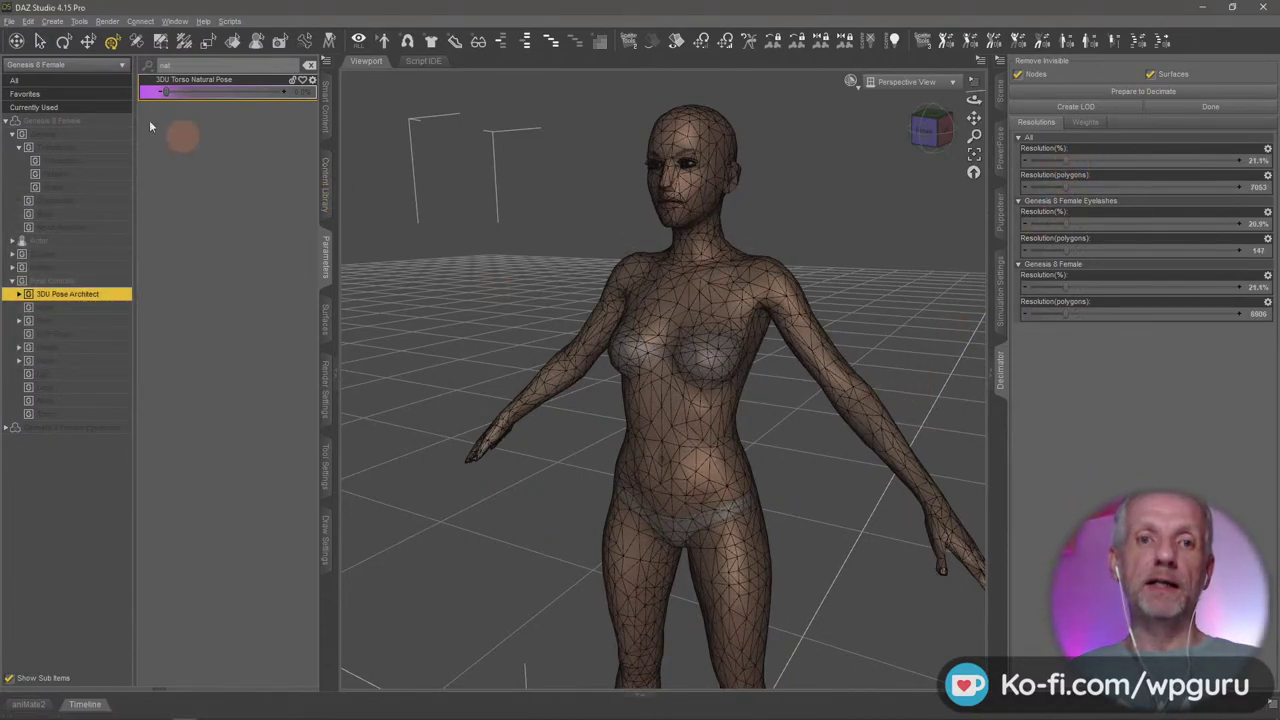
Test the 3DU Torso Natural Pose on the decimated figure and view its head and upper body
left_click_drag(166, 93, 140, 126)
mouse_move(607, 330)
left_mouse_down("alt")
mouse_move(497, 340)
mouse_move(600, 345)
mouse_move(608, 328)
left_mouse_up("alt")
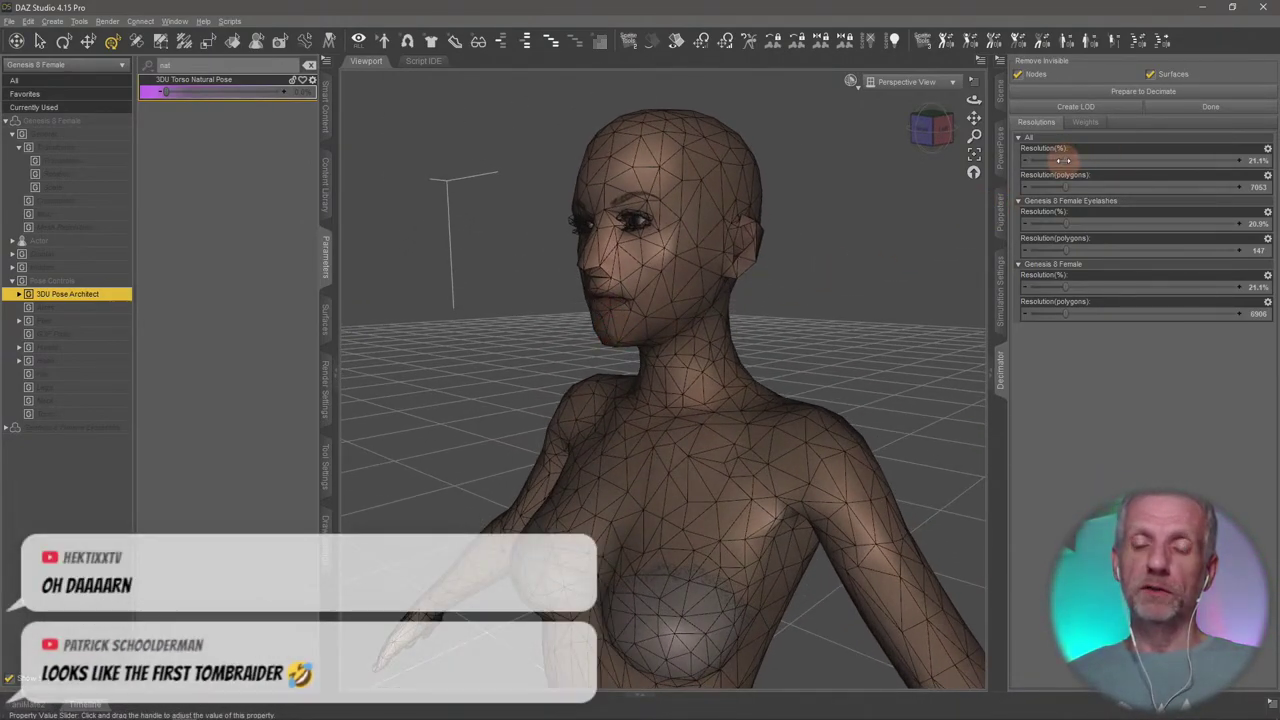
mouse_move(1063, 160)
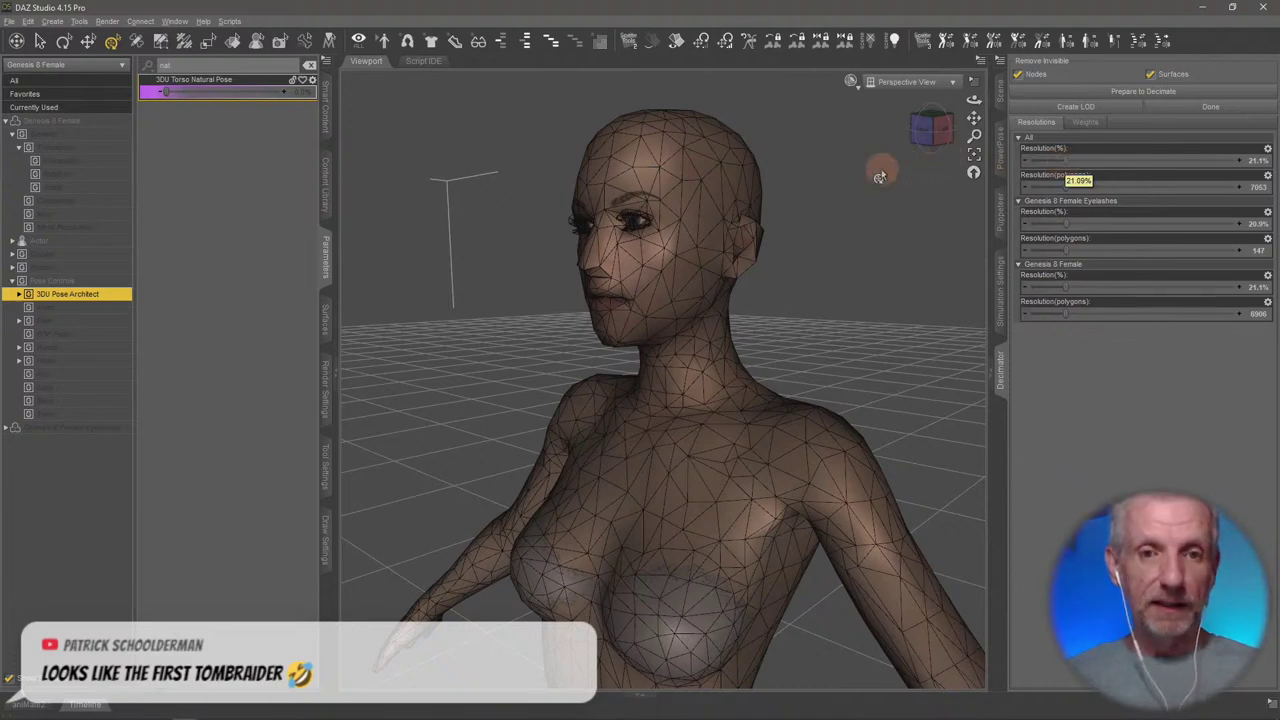
Clear the pose filter and switch the figure's mesh Resolution Level to High Resolution for comparison
left_click(309, 64)
left_click(172, 207)
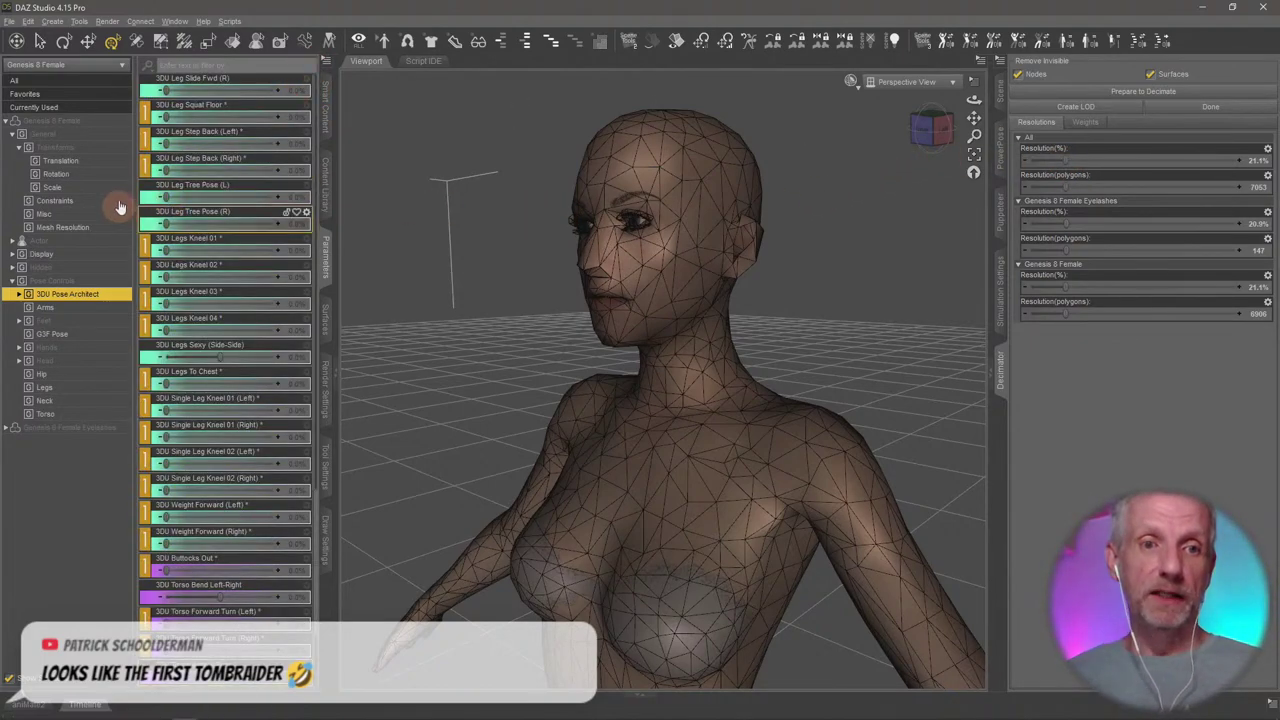
left_click(86, 228)
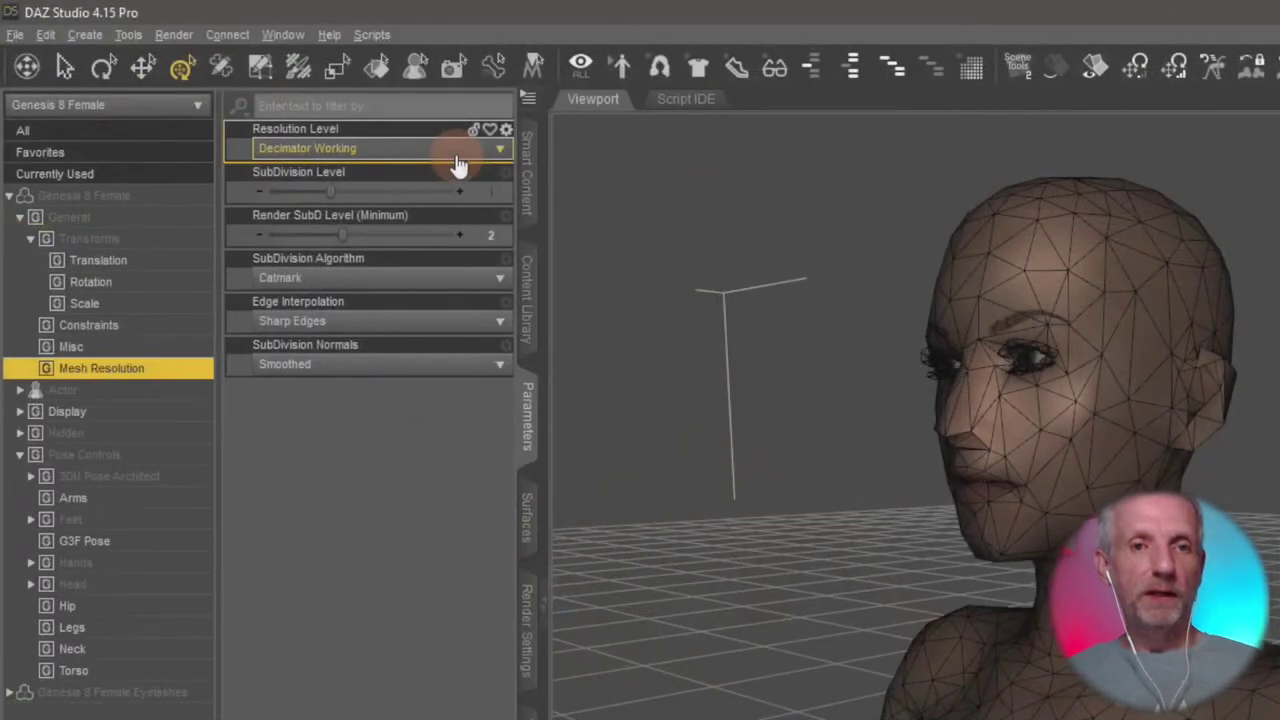
left_click(284, 102)
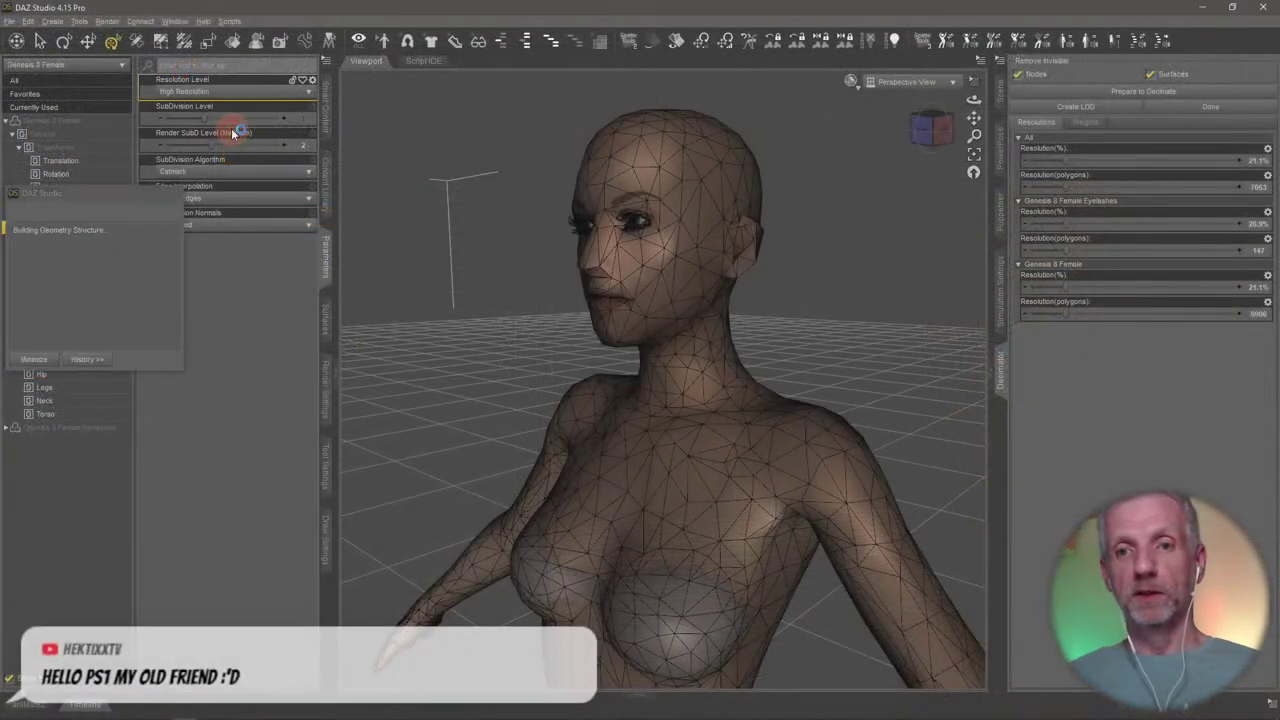
left_click(378, 217)
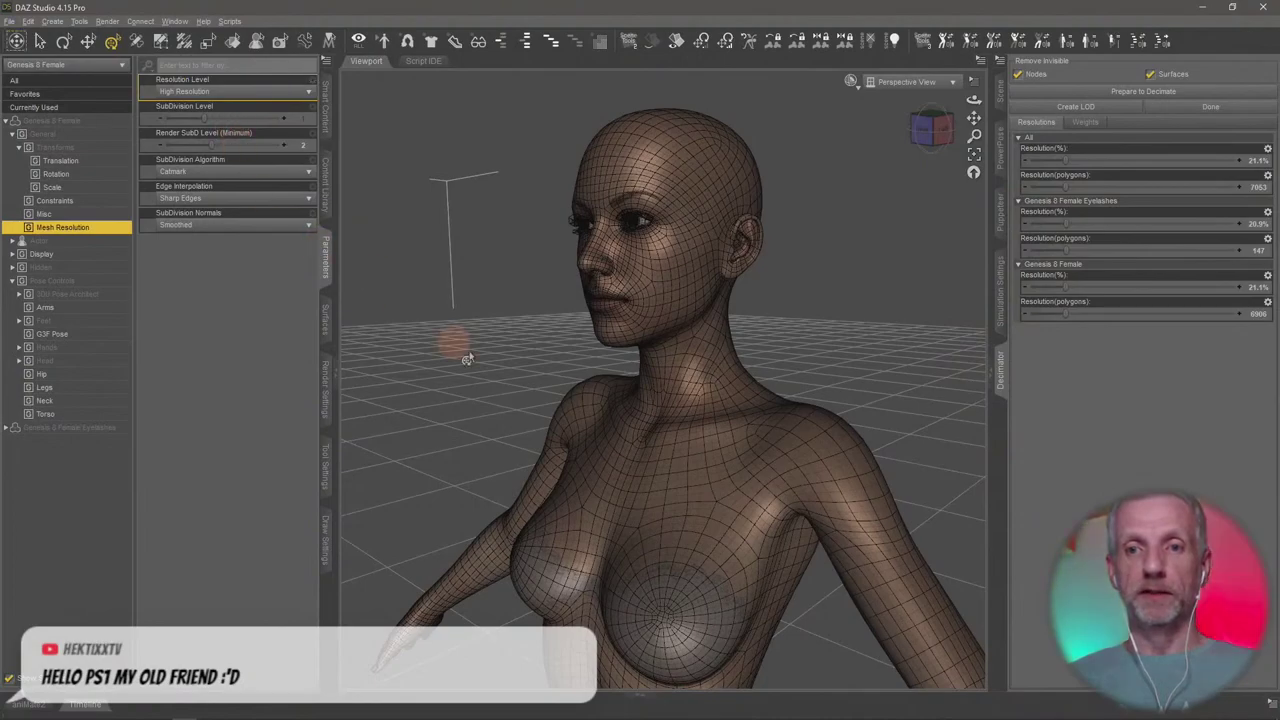
Switch the mesh Resolution Level to Base for comparison and return it to Decimator Working
left_click(294, 90)
left_click(240, 120)
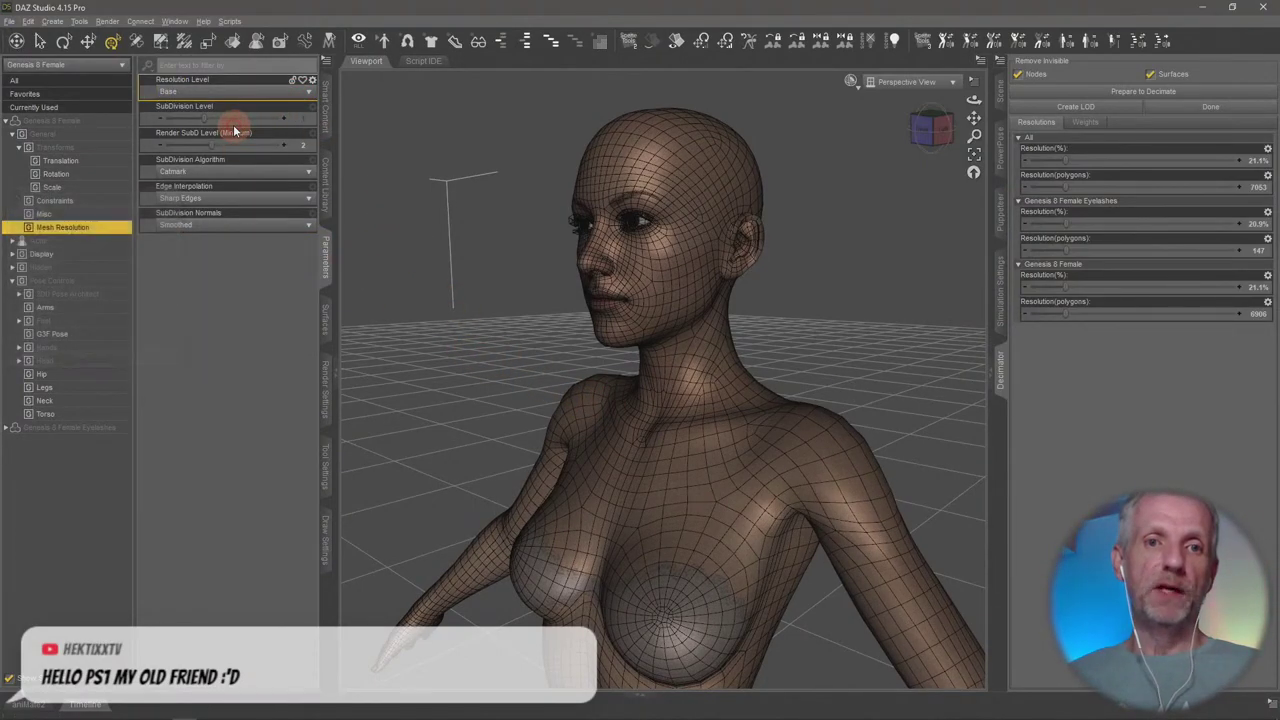
left_click(285, 92)
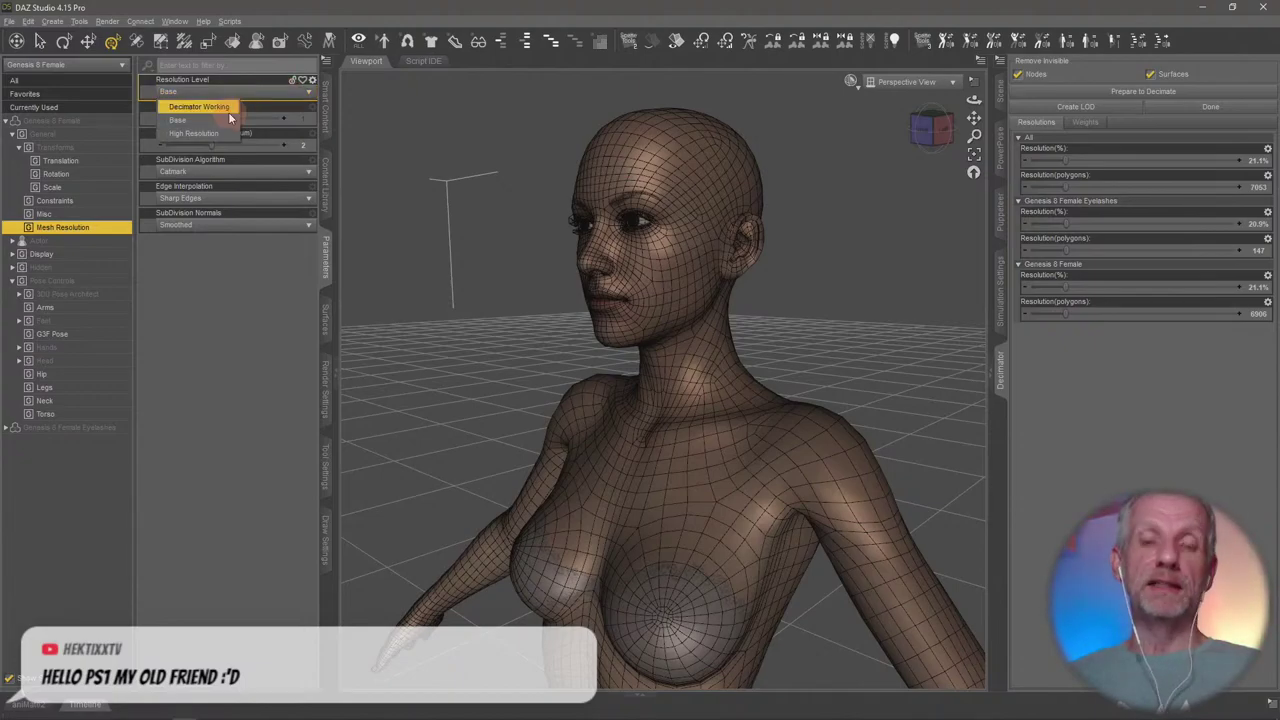
left_click(228, 112)
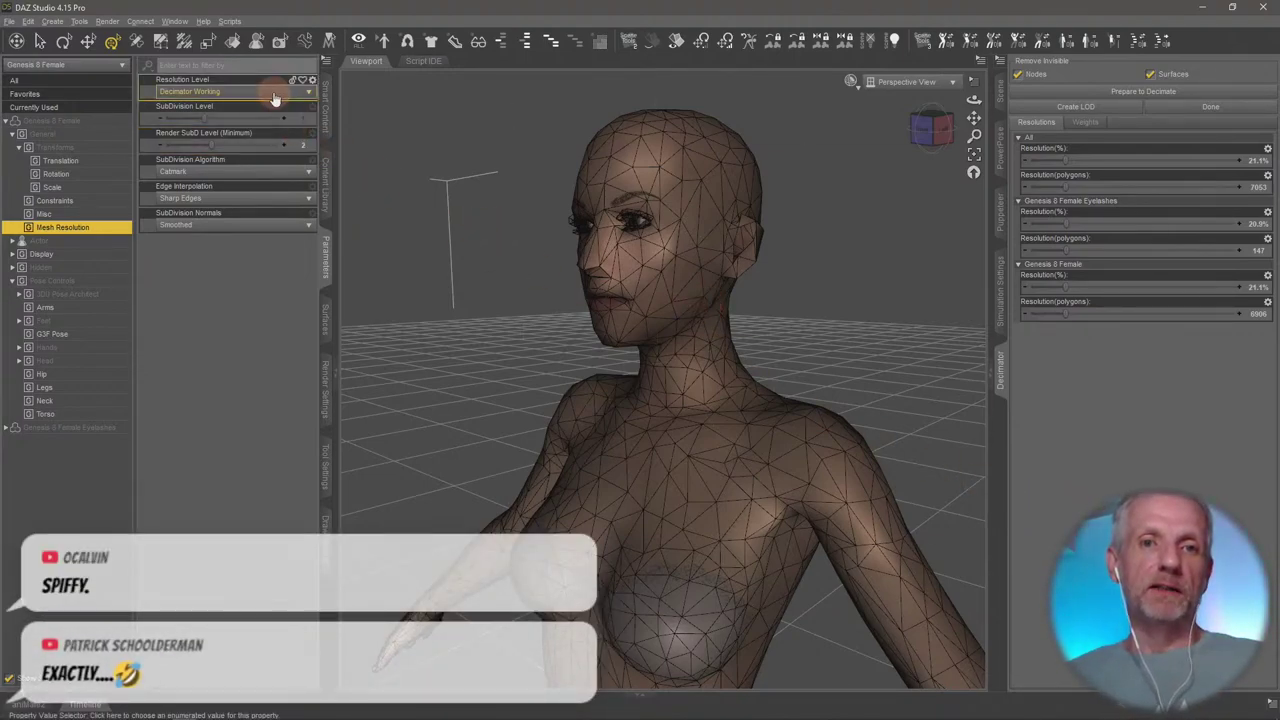
left_click(230, 91)
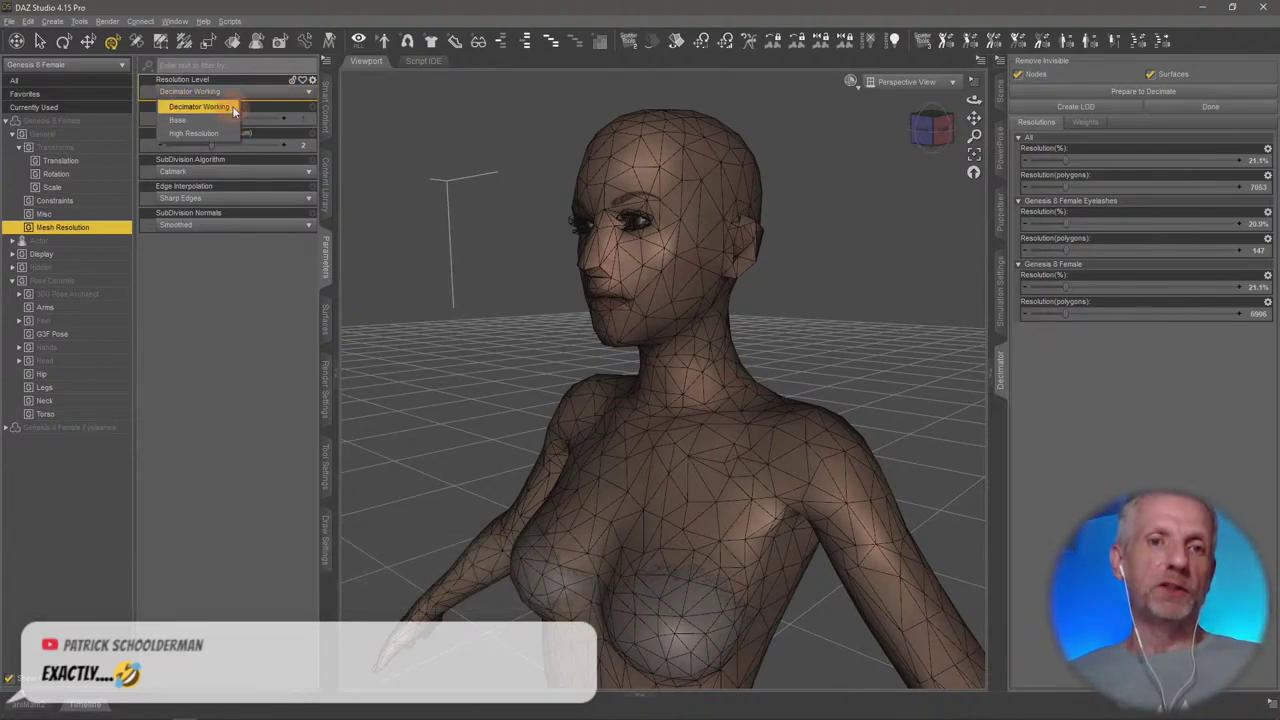
left_click(200, 107)
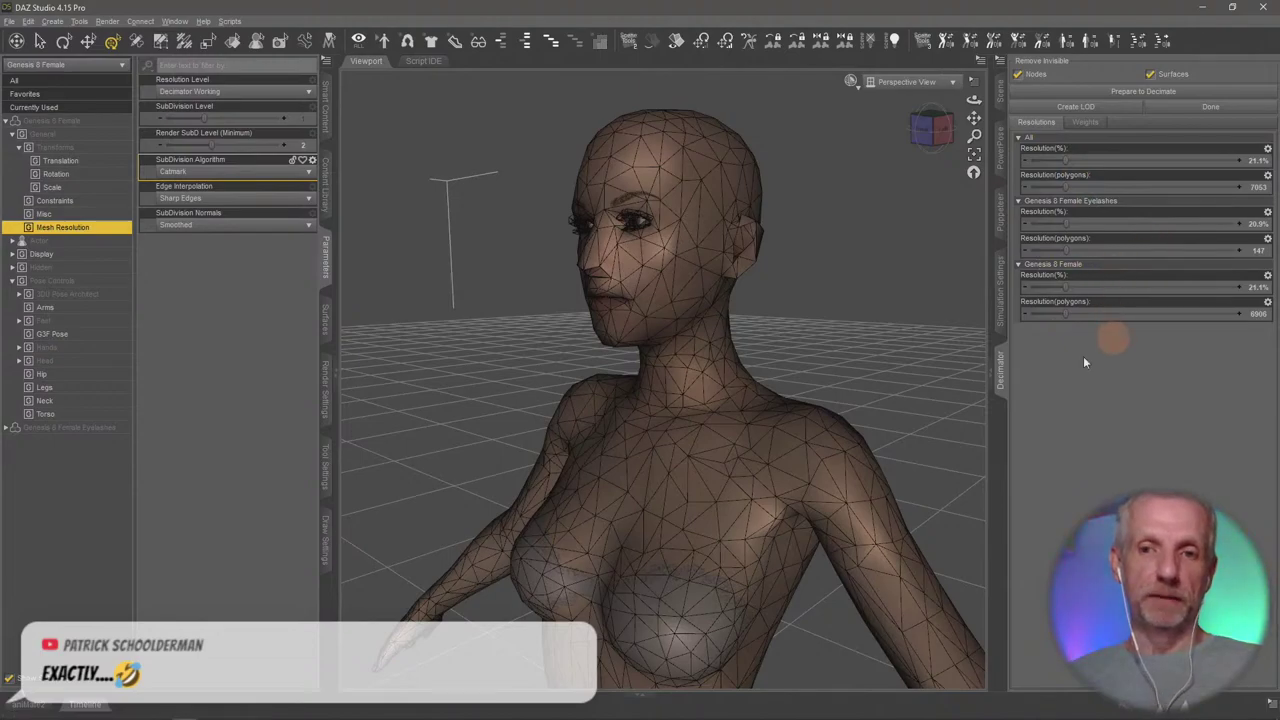
Raise the overall Decimator resolution percentage and set it to exactly 50%
left_click_drag(906, 442, 884, 458, "alt")
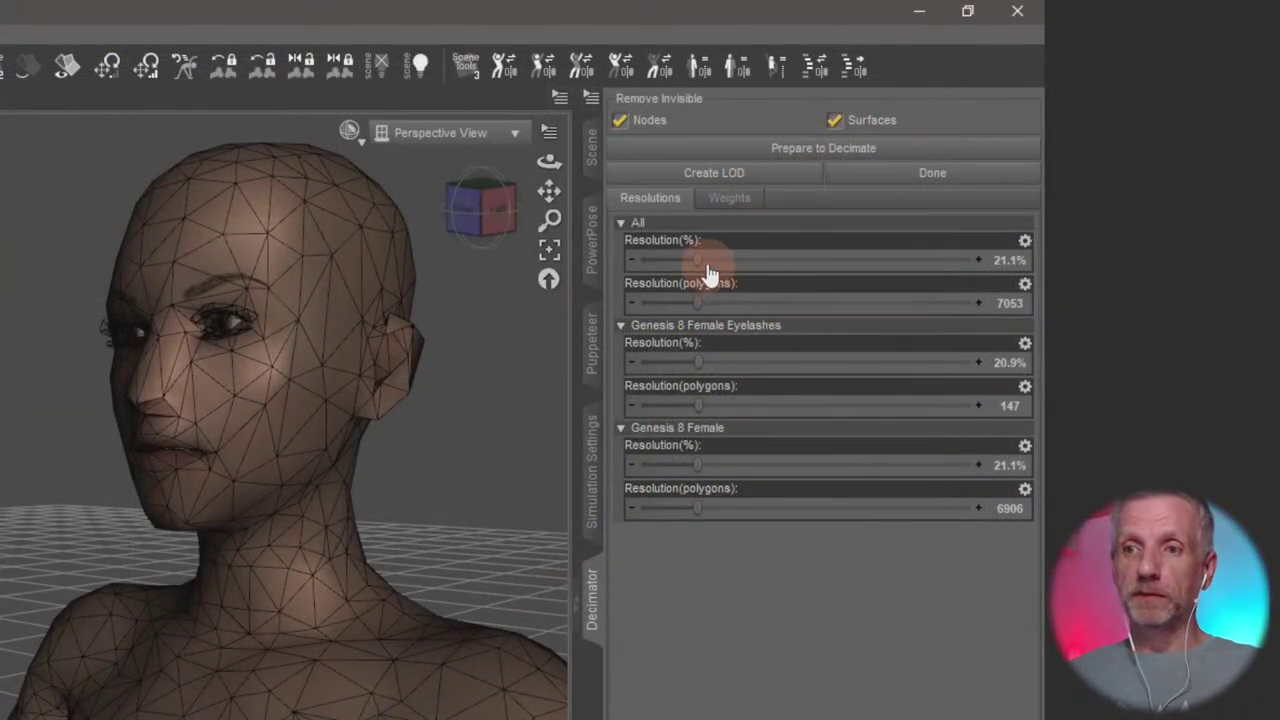
left_click_drag(696, 260, 809, 268)
left_click(1005, 260)
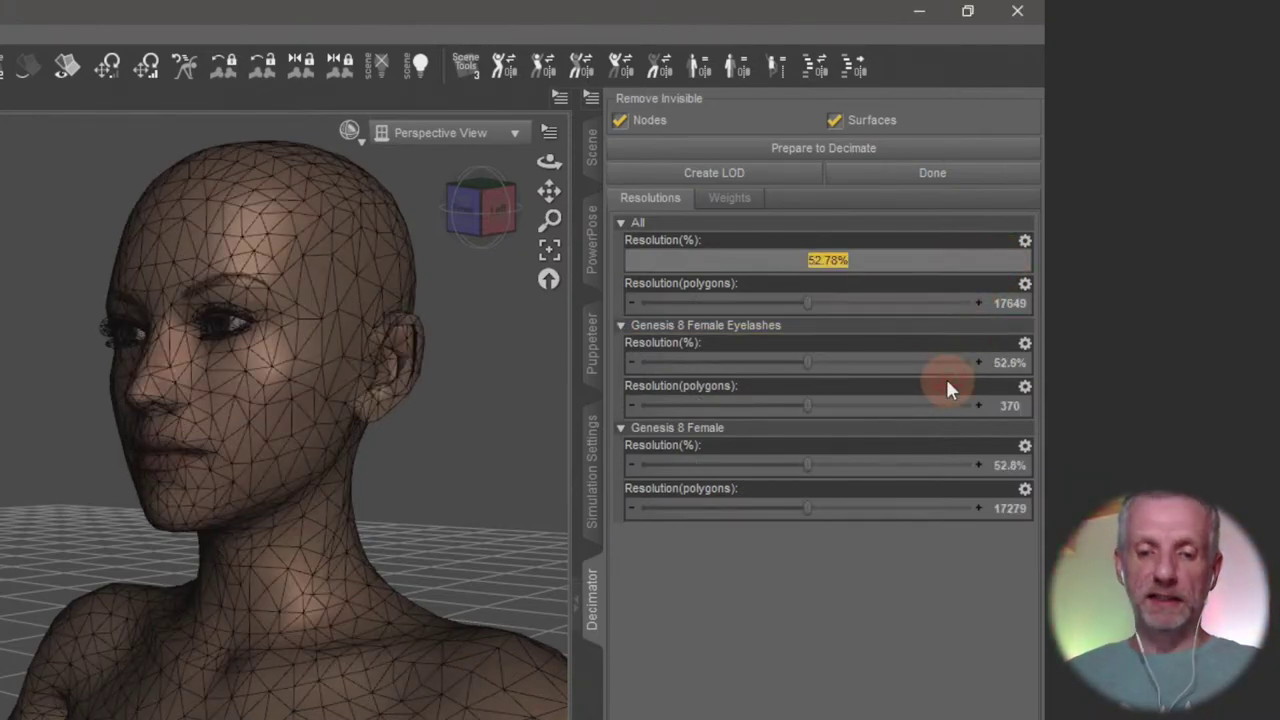
type("50")
key("Return")
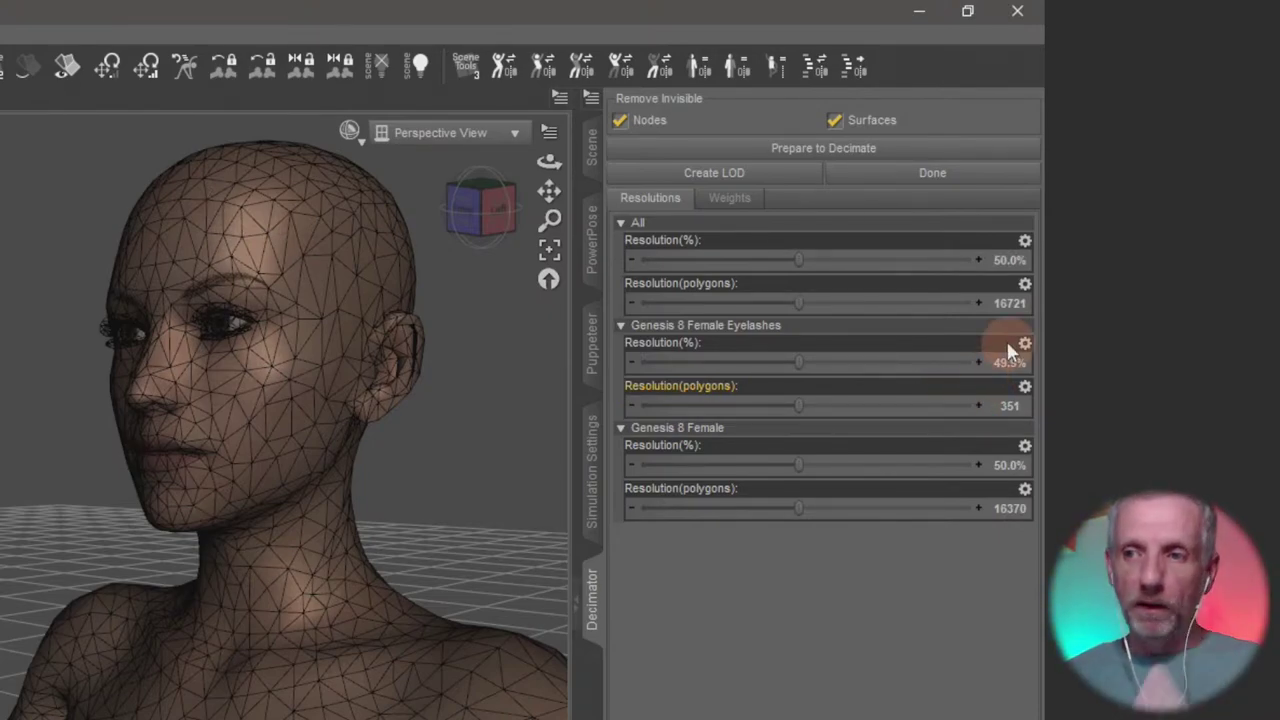
Set the overall Decimator resolution to 5000 polygons
left_click(1015, 303)
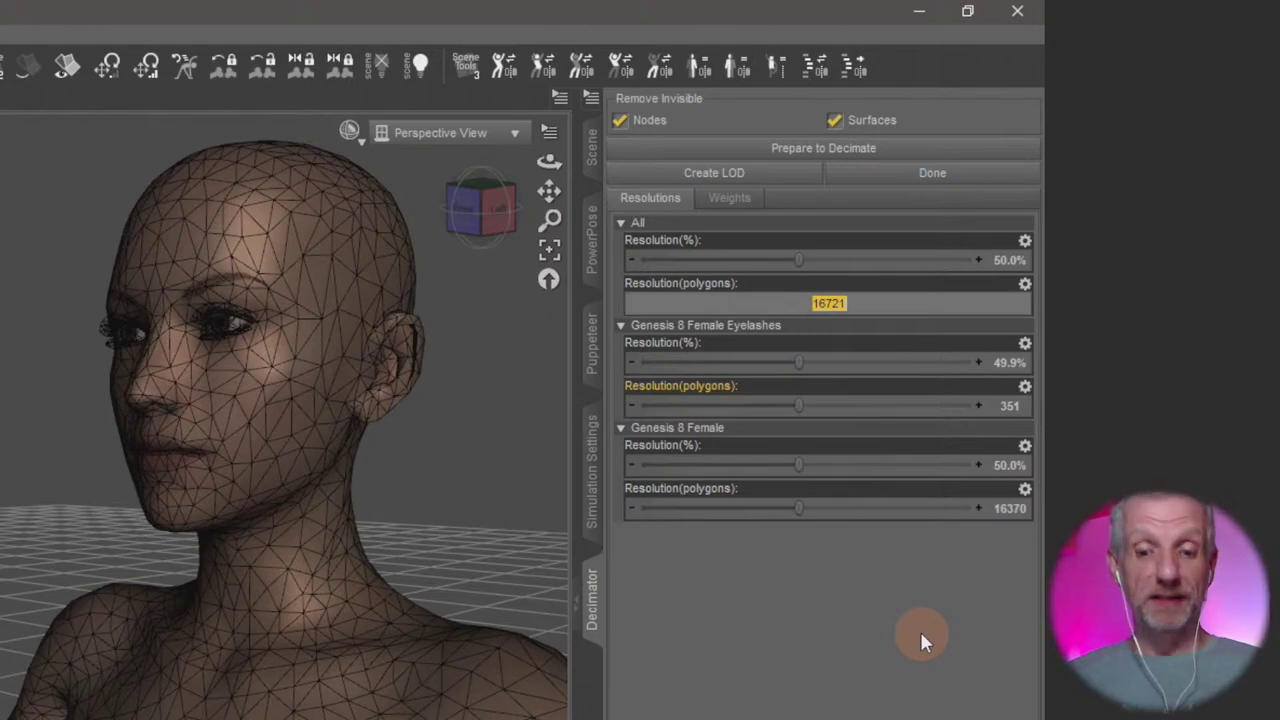
type("5")
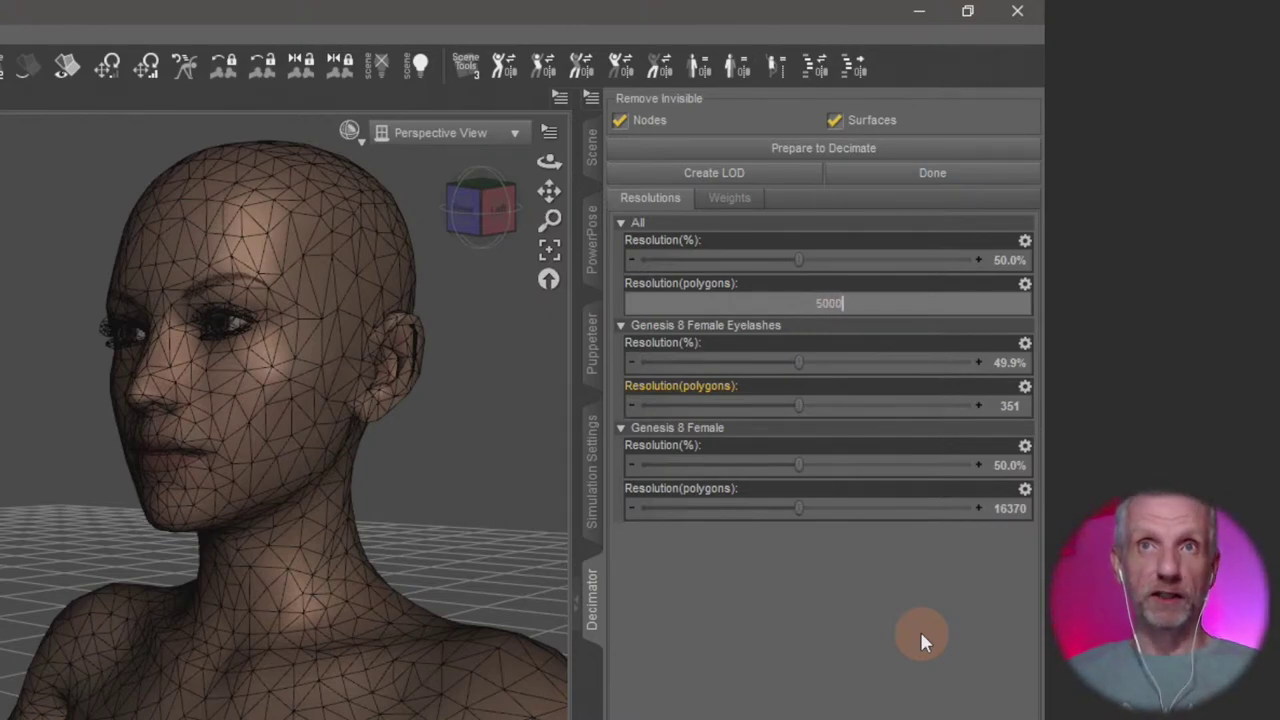
type("000")
key("Return")
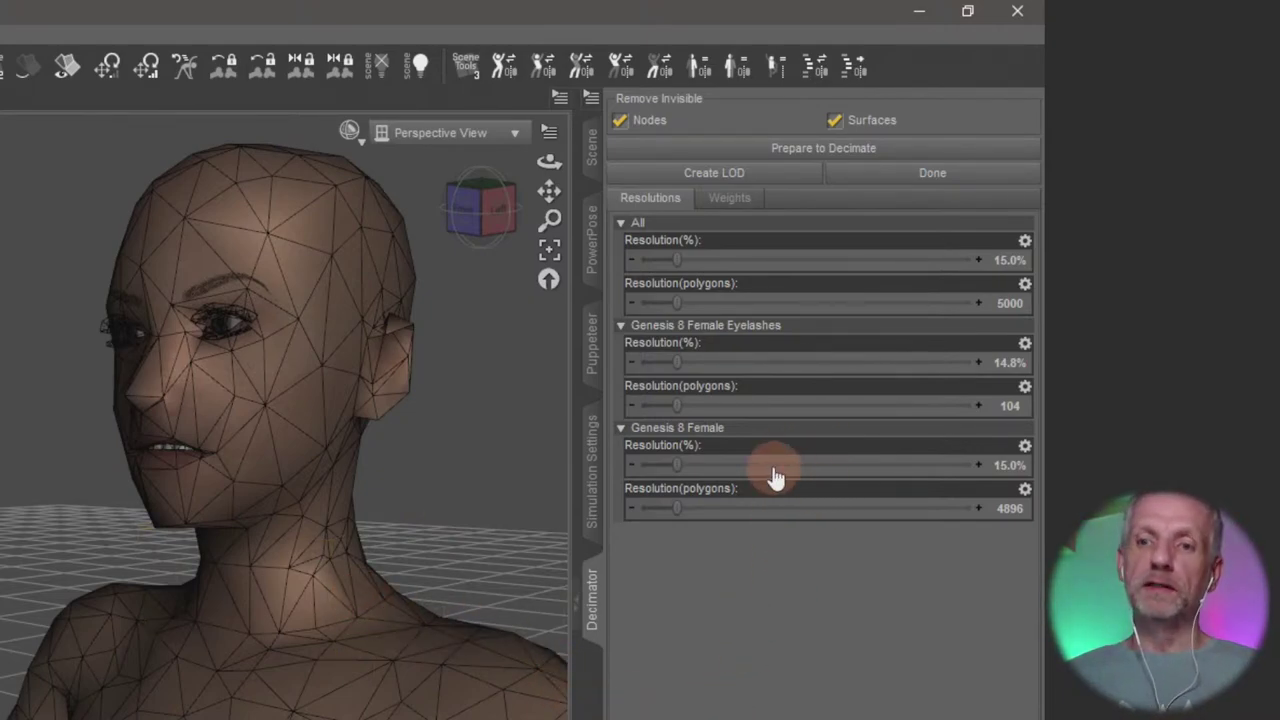
Look at the Decimator's surface weight settings and return to the resolution settings
mouse_move(777, 478)
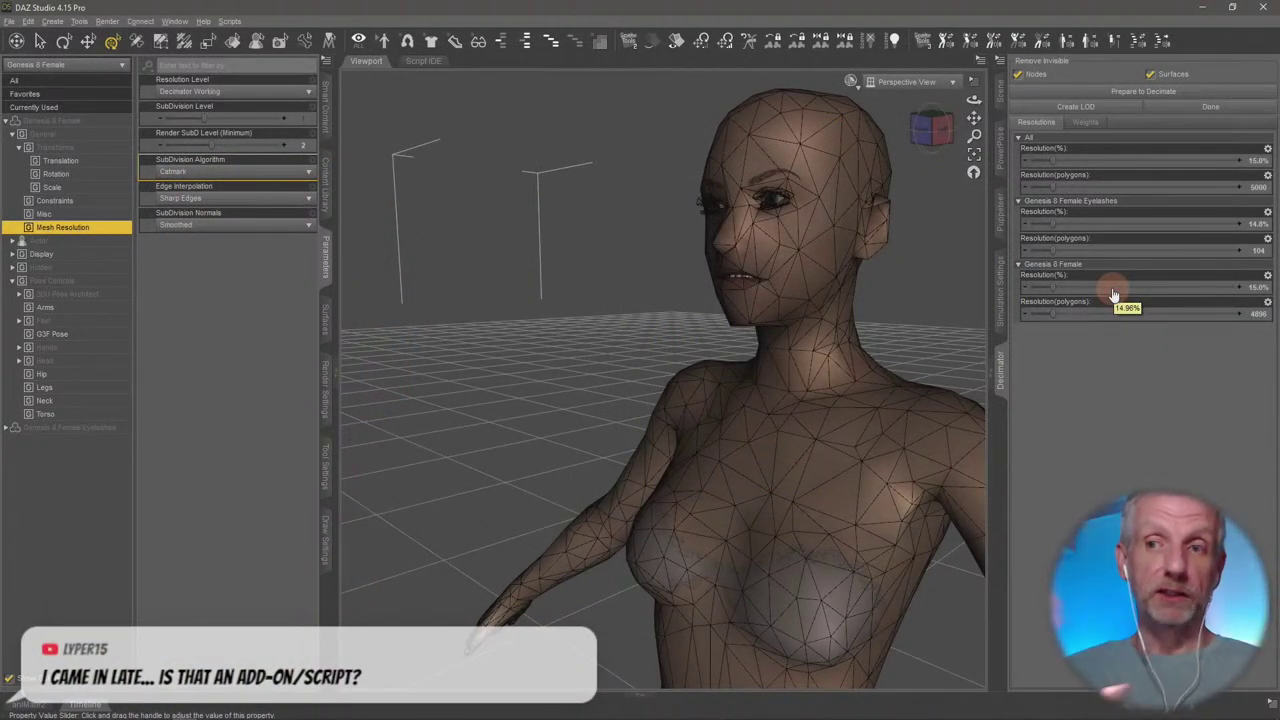
left_click(1085, 122)
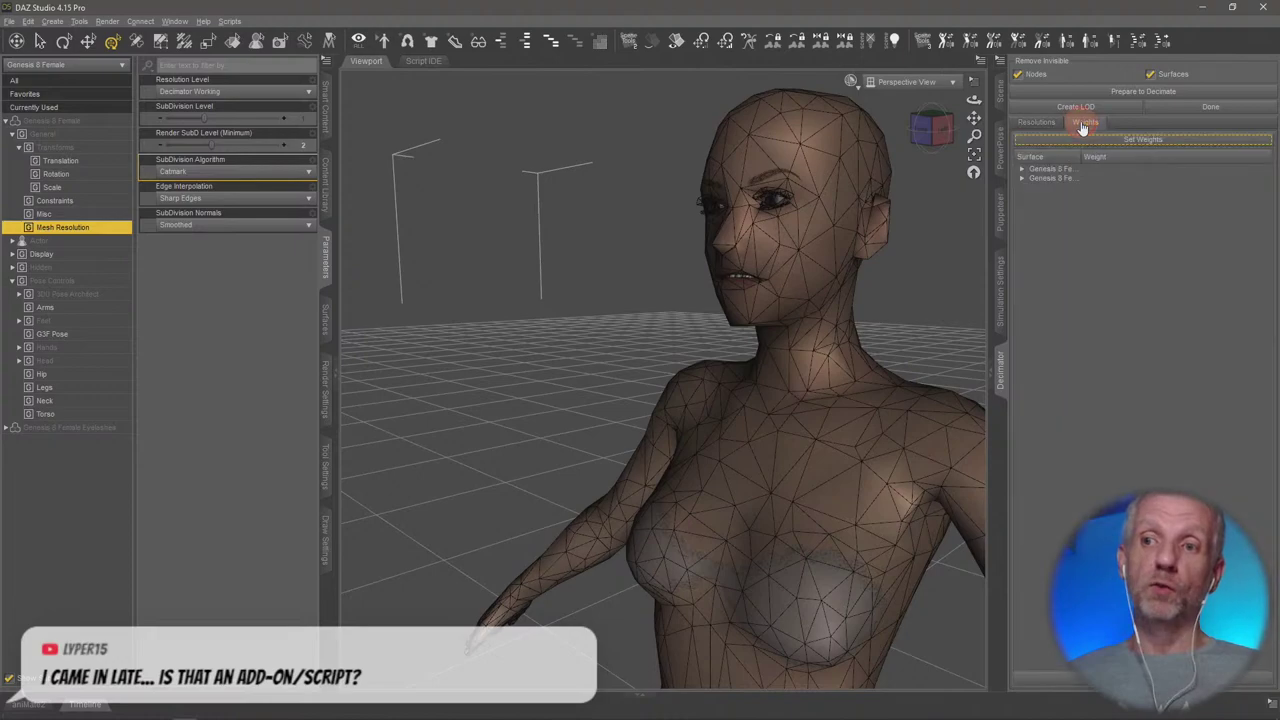
left_click(1040, 124)
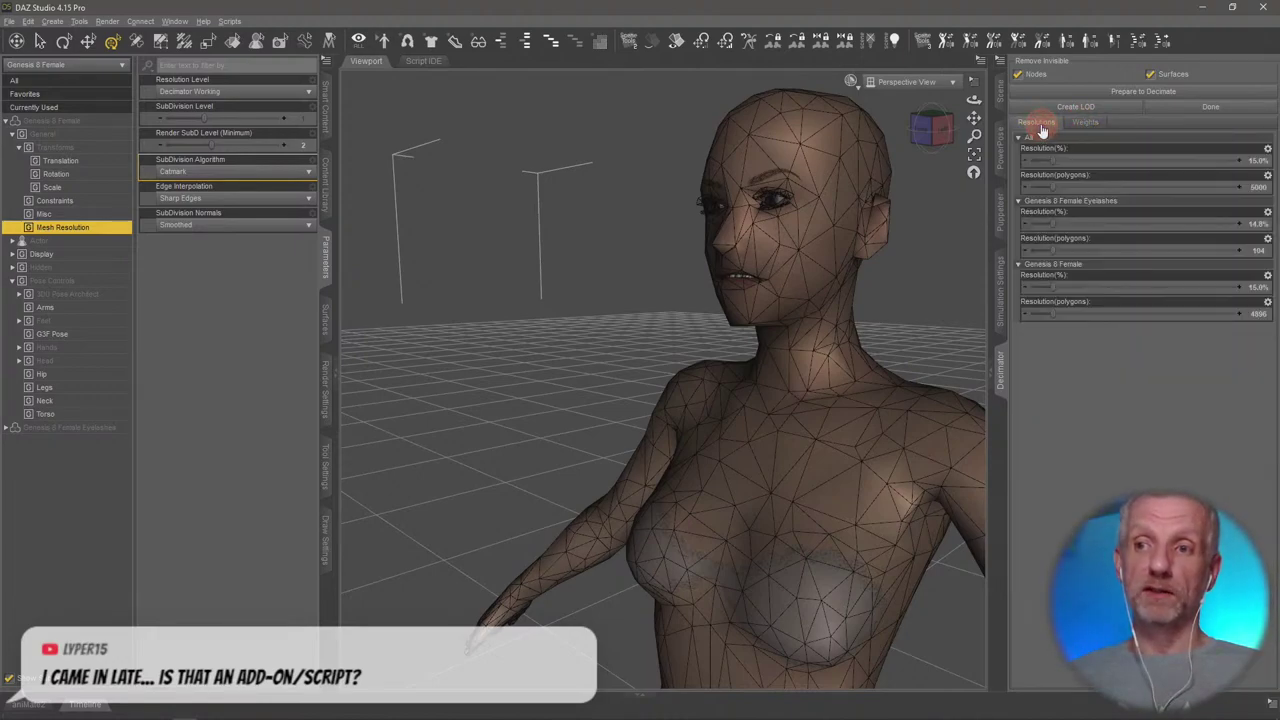
Set the overall Decimator resolution to 20% and view the figure's head and upper body
mouse_move(1186, 217)
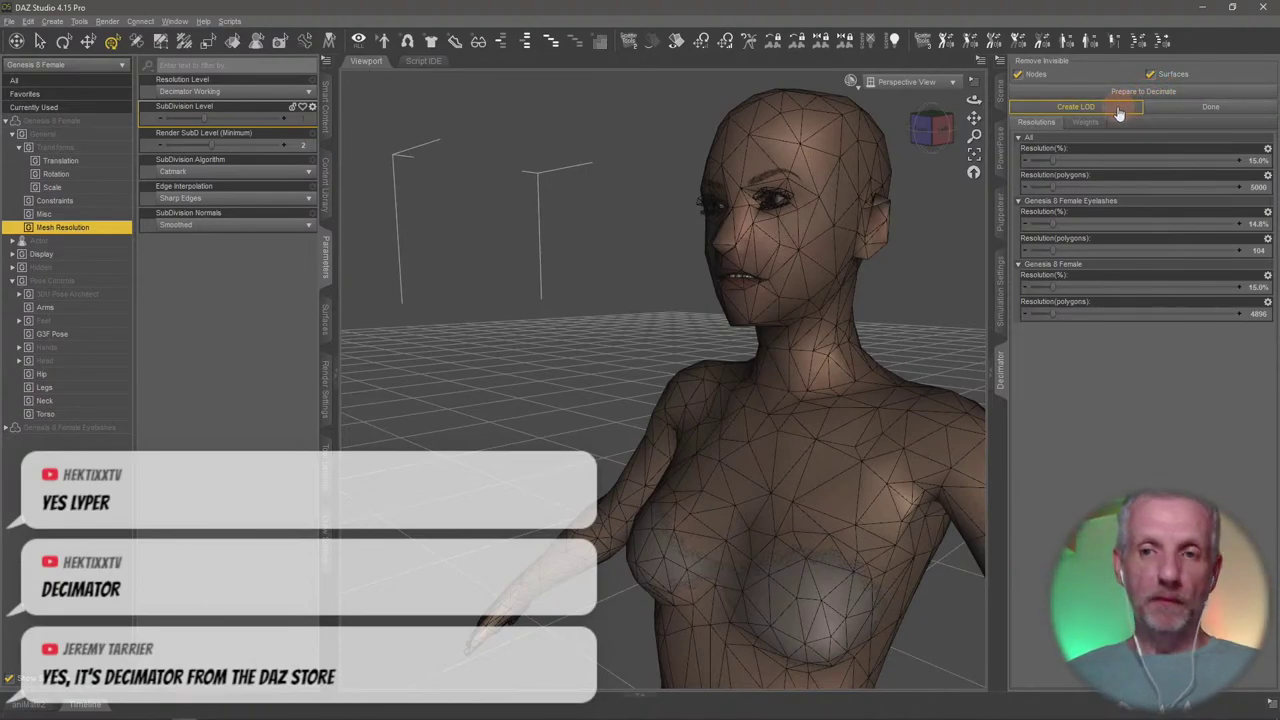
left_click(1254, 161)
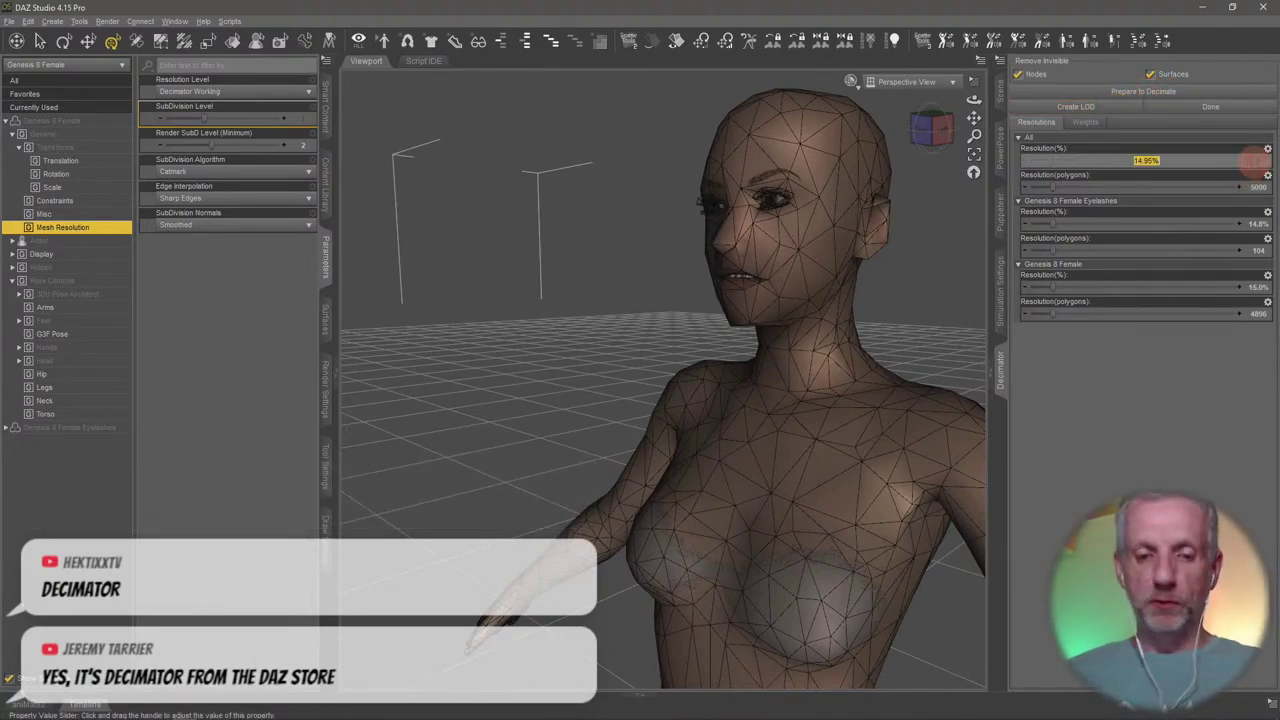
type("20")
key("Return")
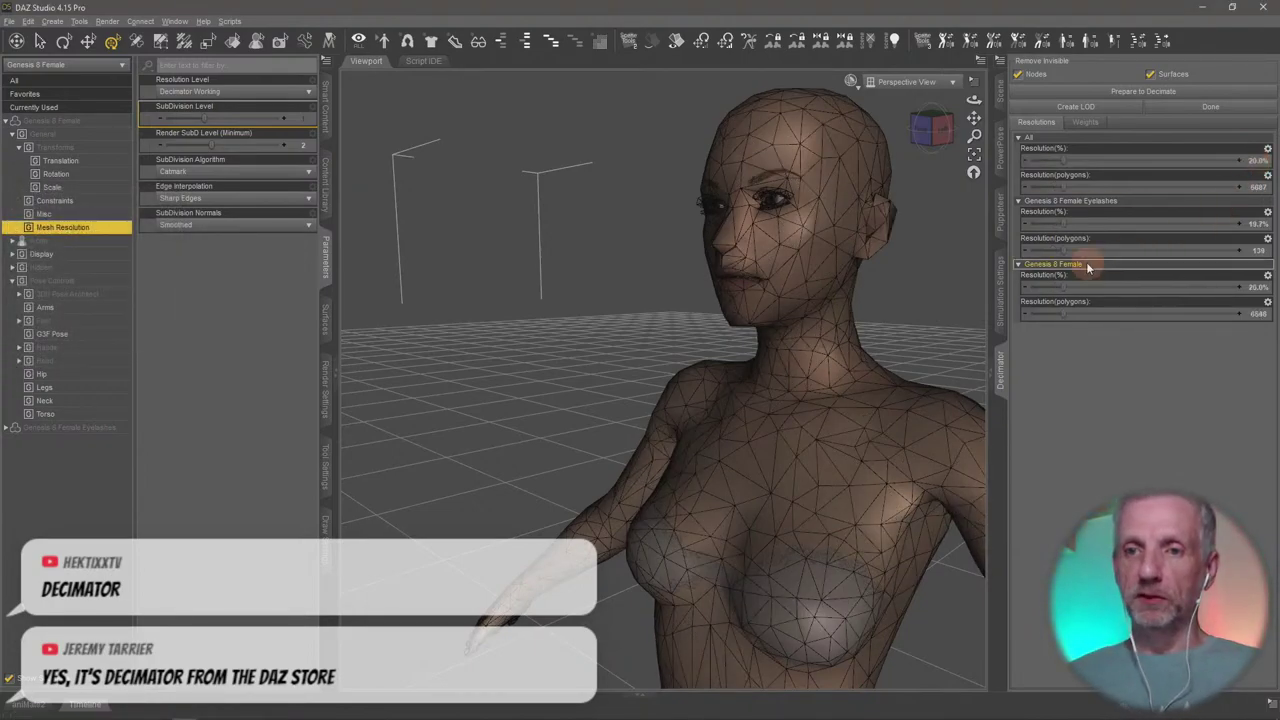
left_click_drag(870, 331, 1070, 240, "alt")
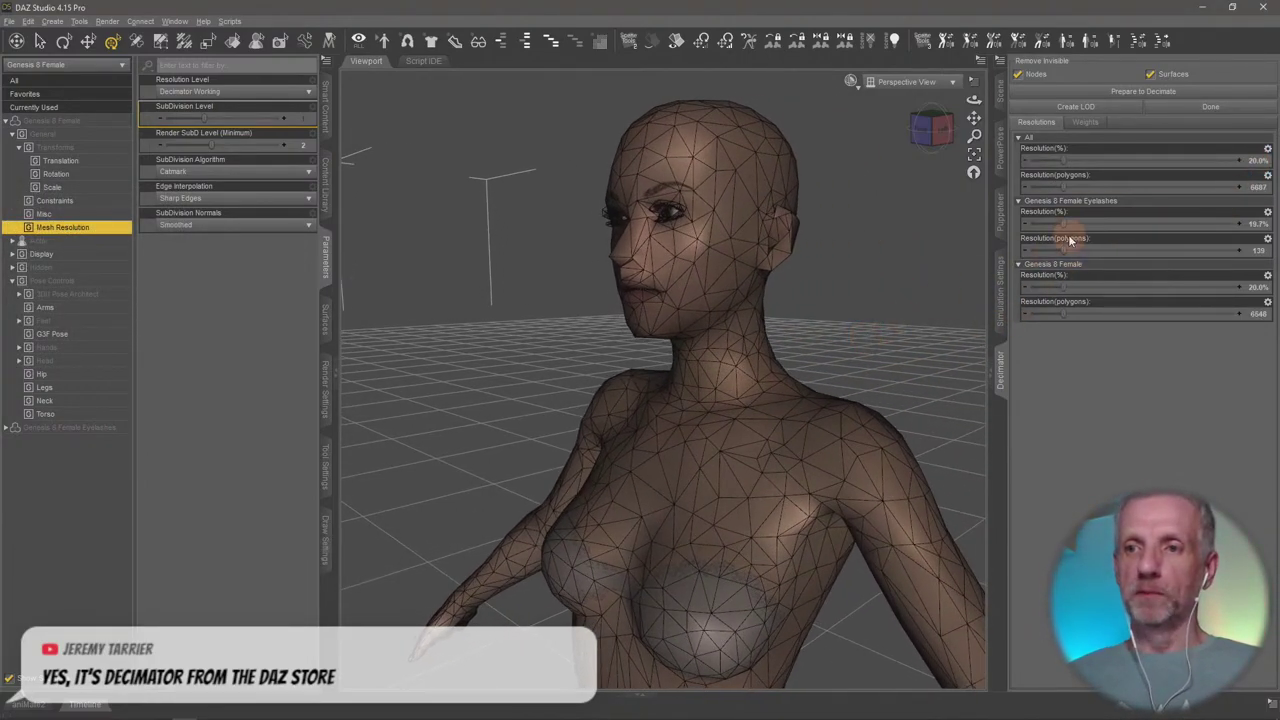
Create a level of detail from the decimated mesh and name it "50% Resolution"
left_click(1118, 108)
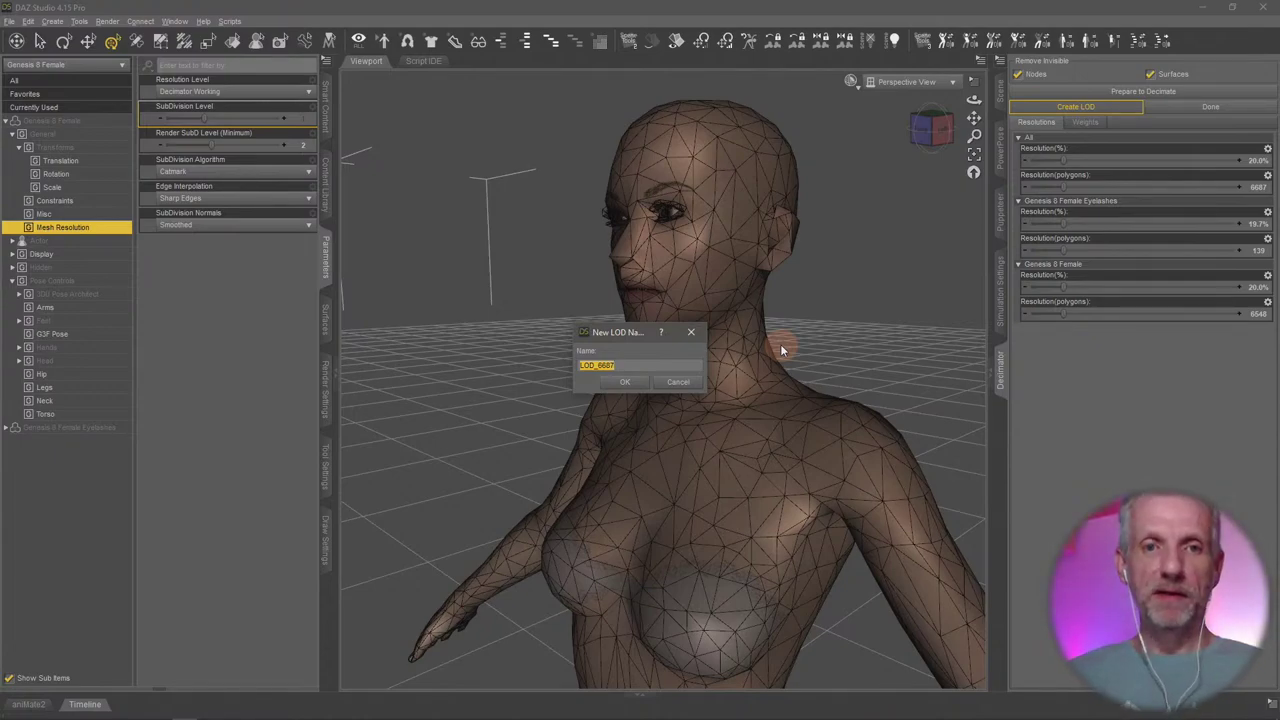
type("50")
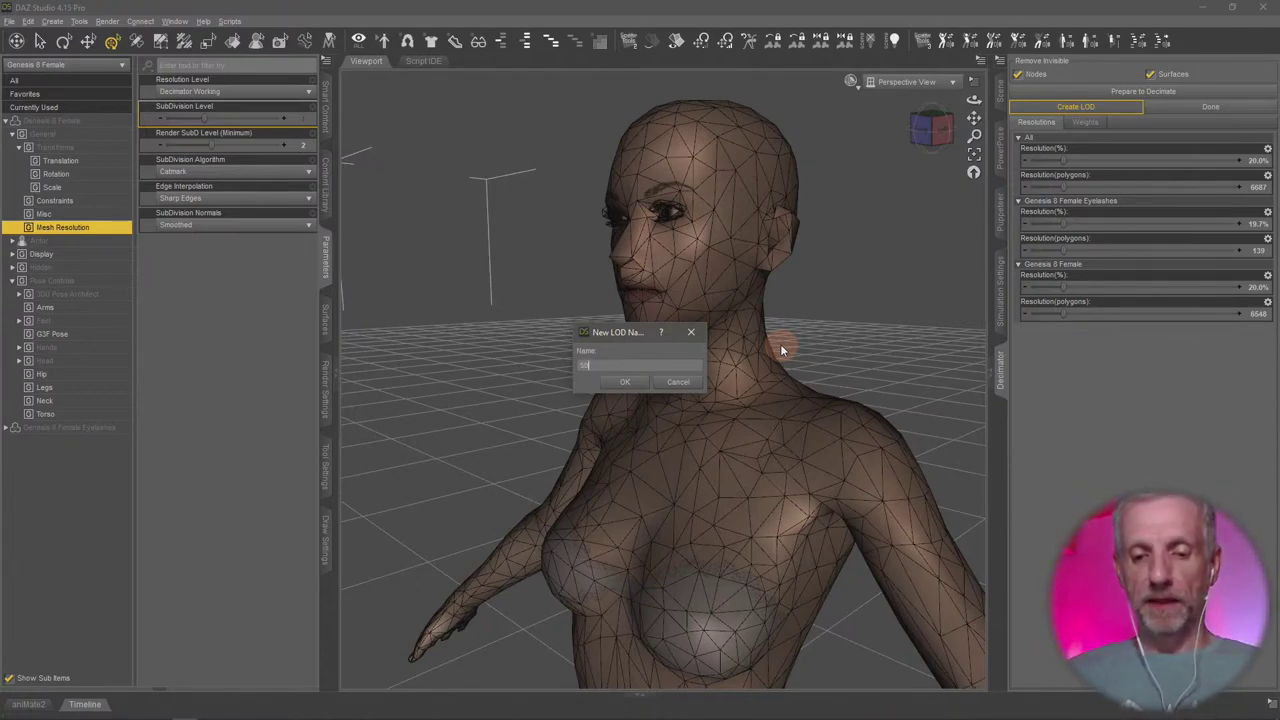
type("% Resolution")
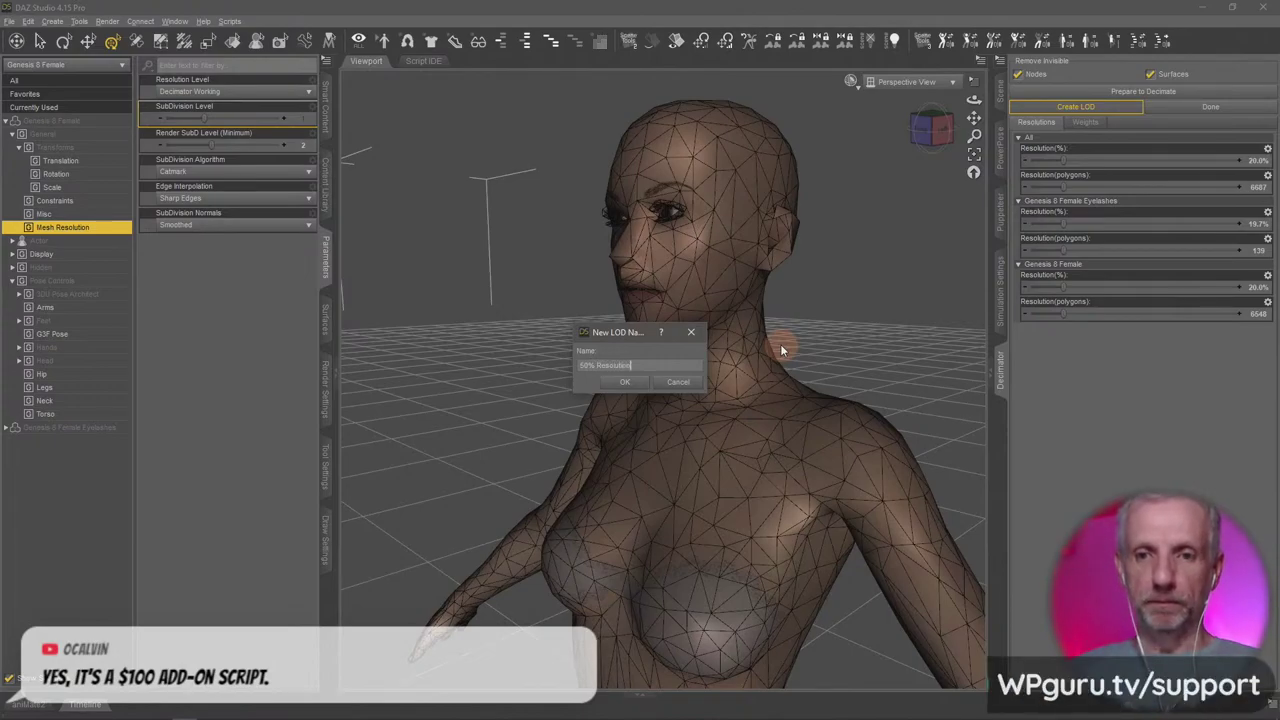
key("Return")
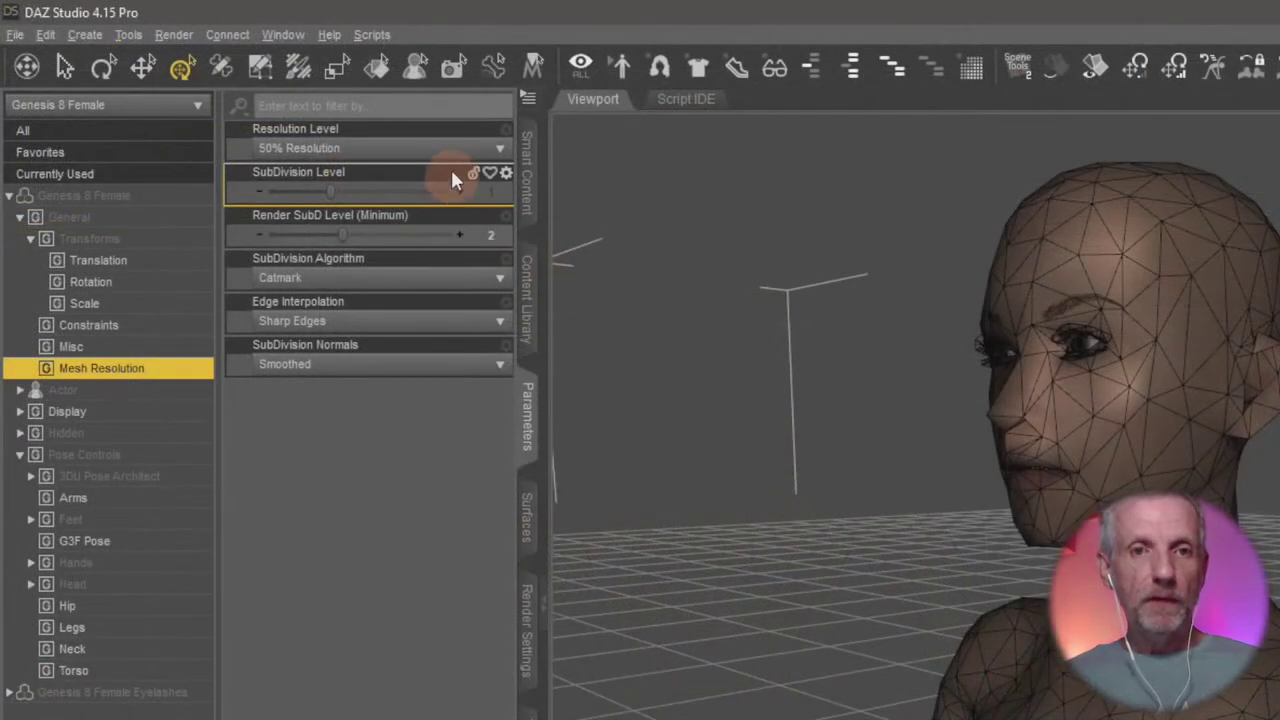
Compare the figure's Base and High Resolution mesh levels, then return the Resolution Level to 50% Resolution
left_click(272, 93)
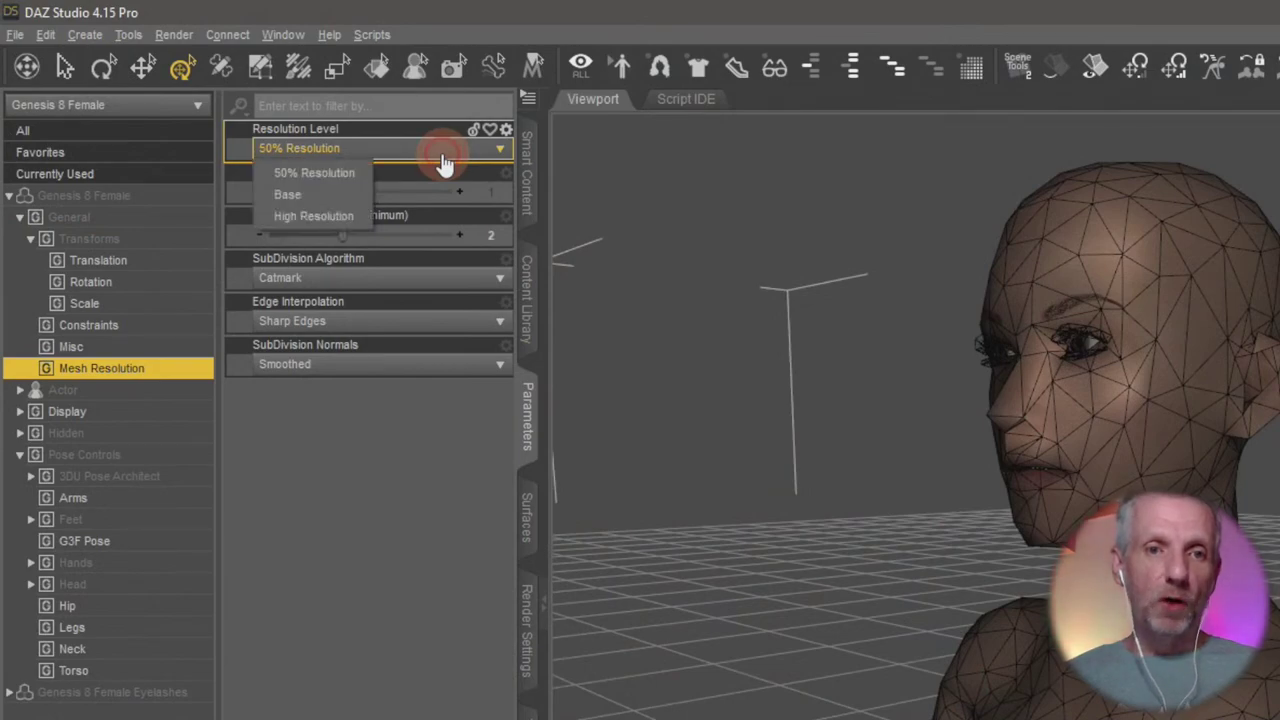
left_click(327, 196)
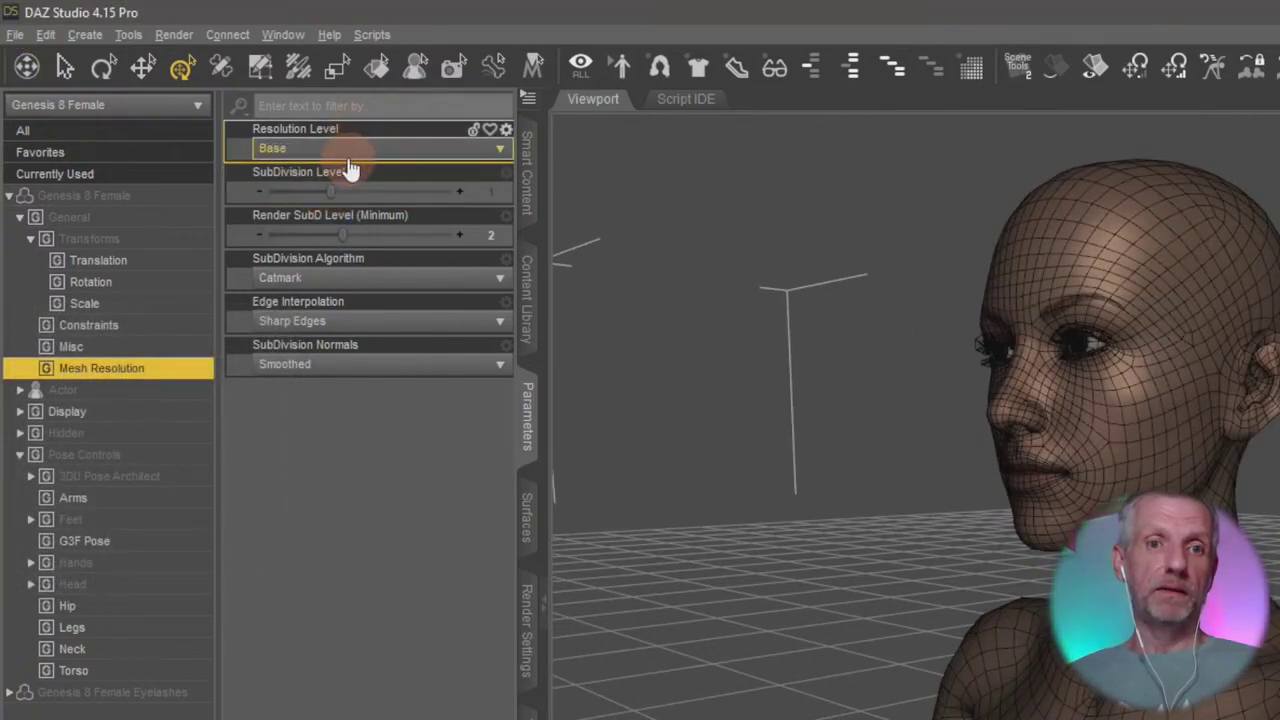
left_click(352, 148)
left_click(331, 215)
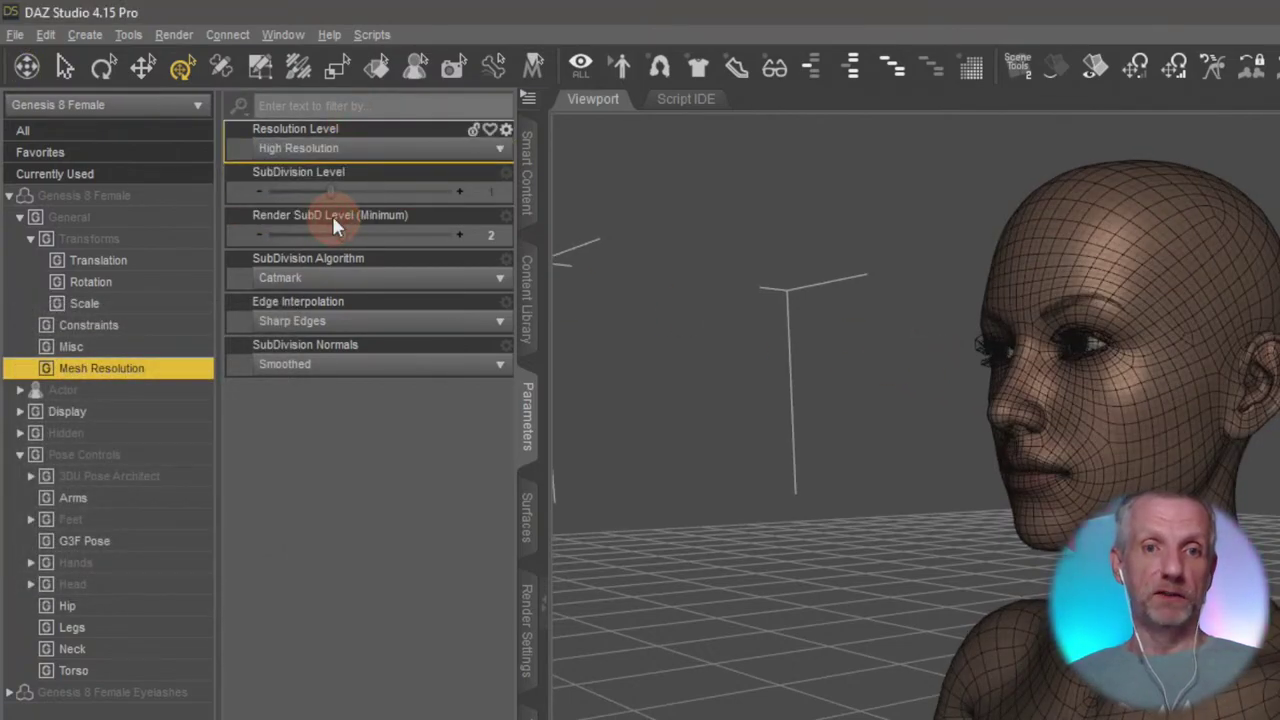
left_click(428, 152)
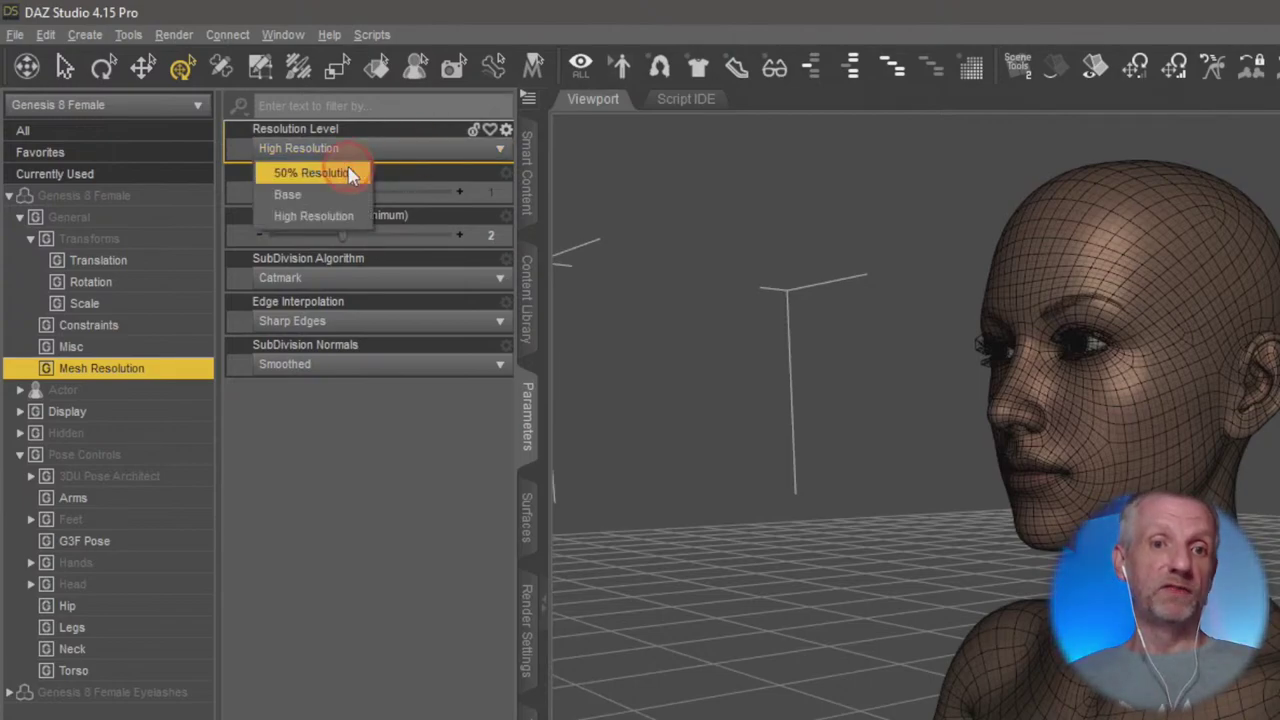
left_click(348, 173)
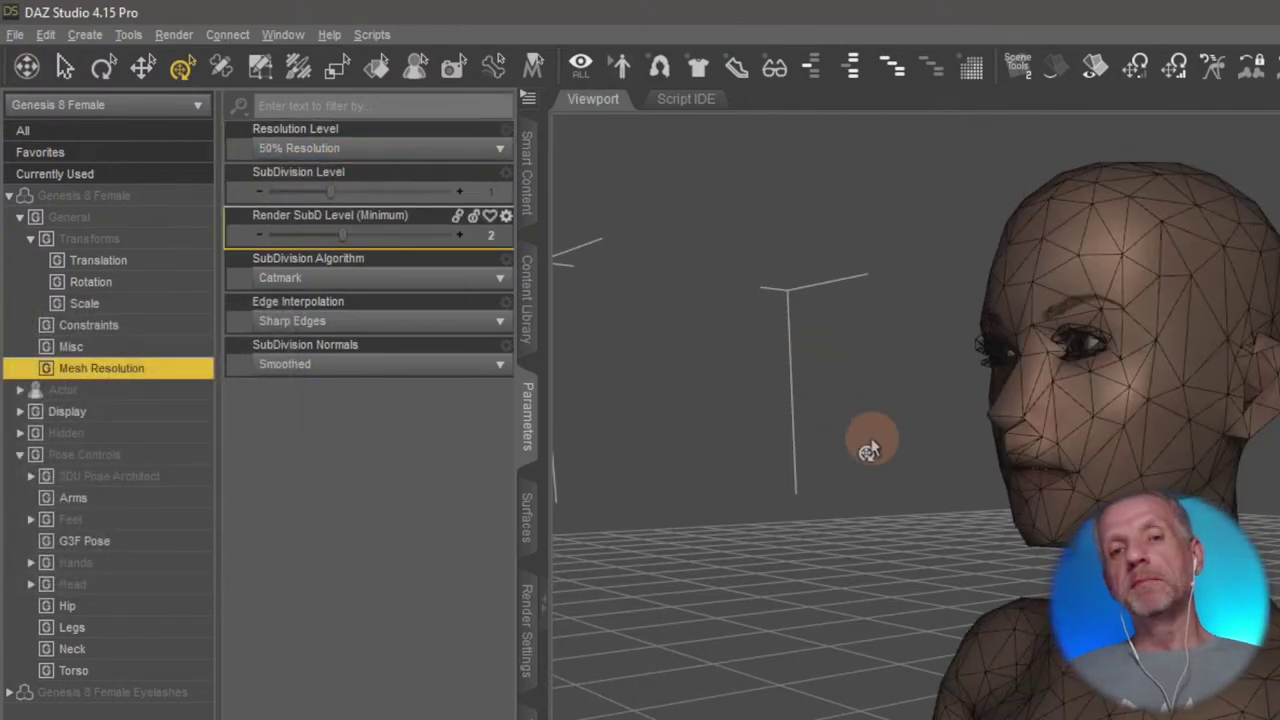
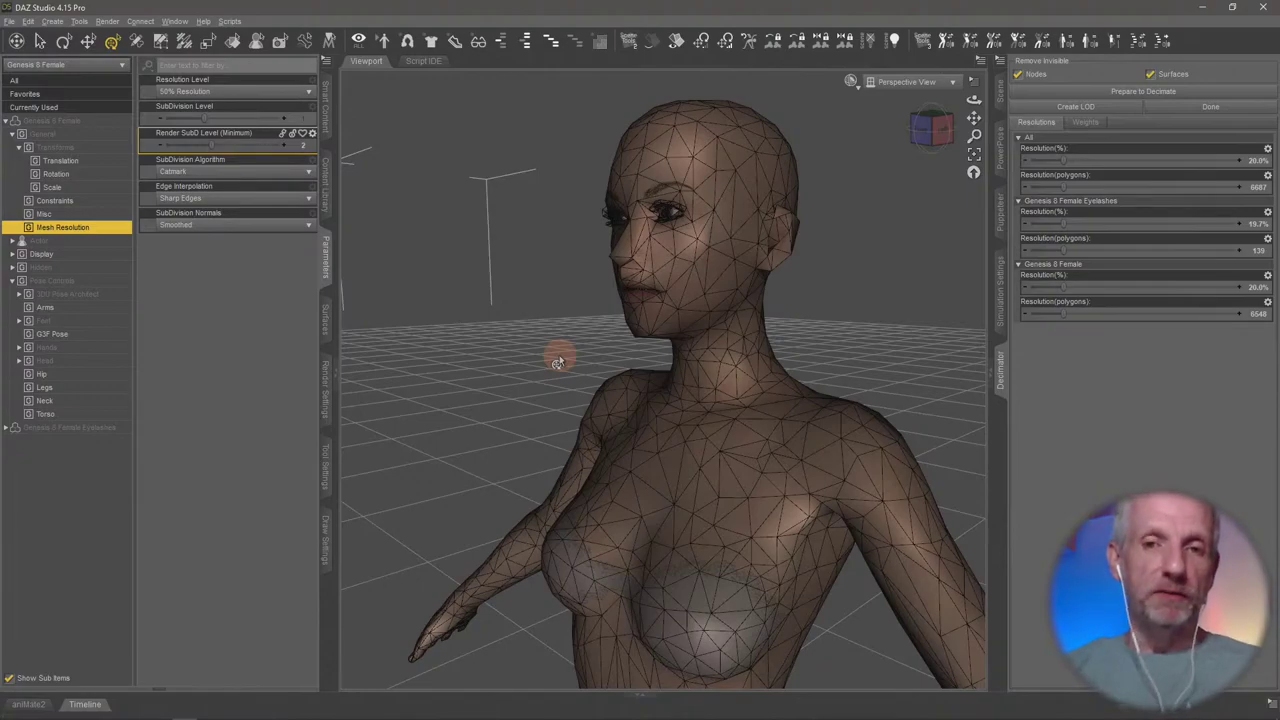
Switch to the browser, search the Daz 3D store for "alembic" and open the Alembic Exporter for DAZ Studio product page
key("alt+Tab")
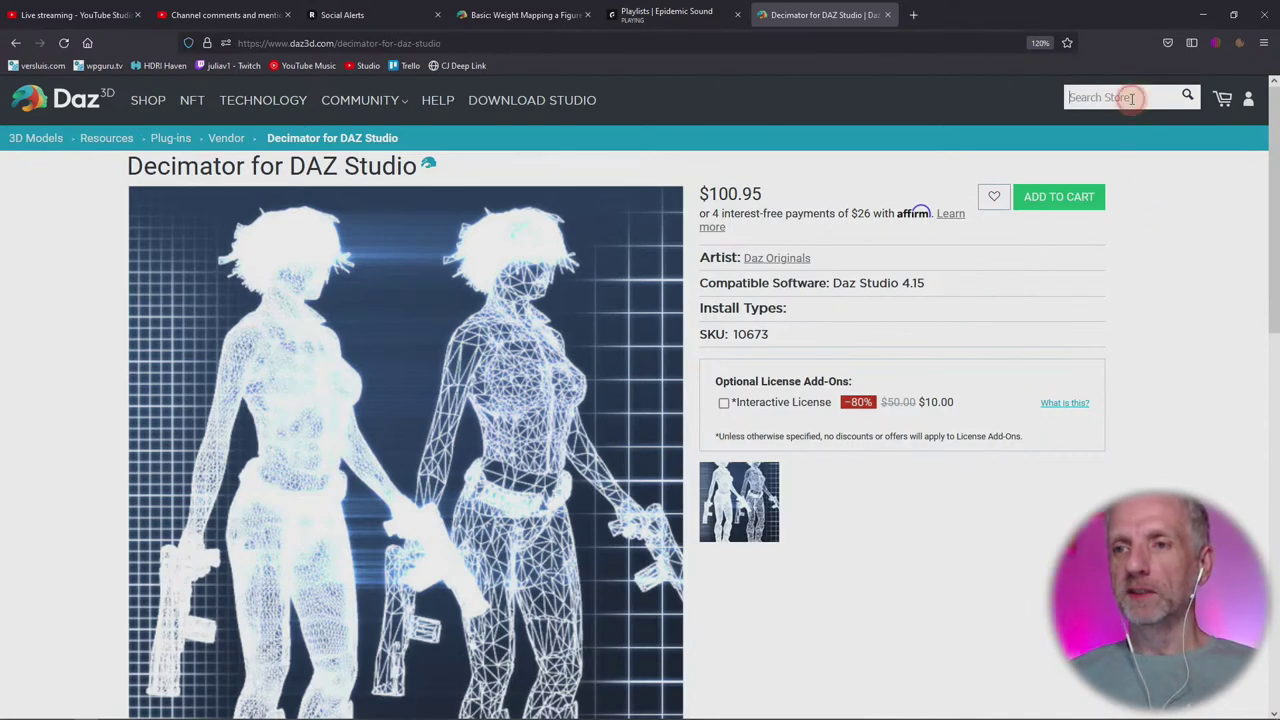
type("alembic")
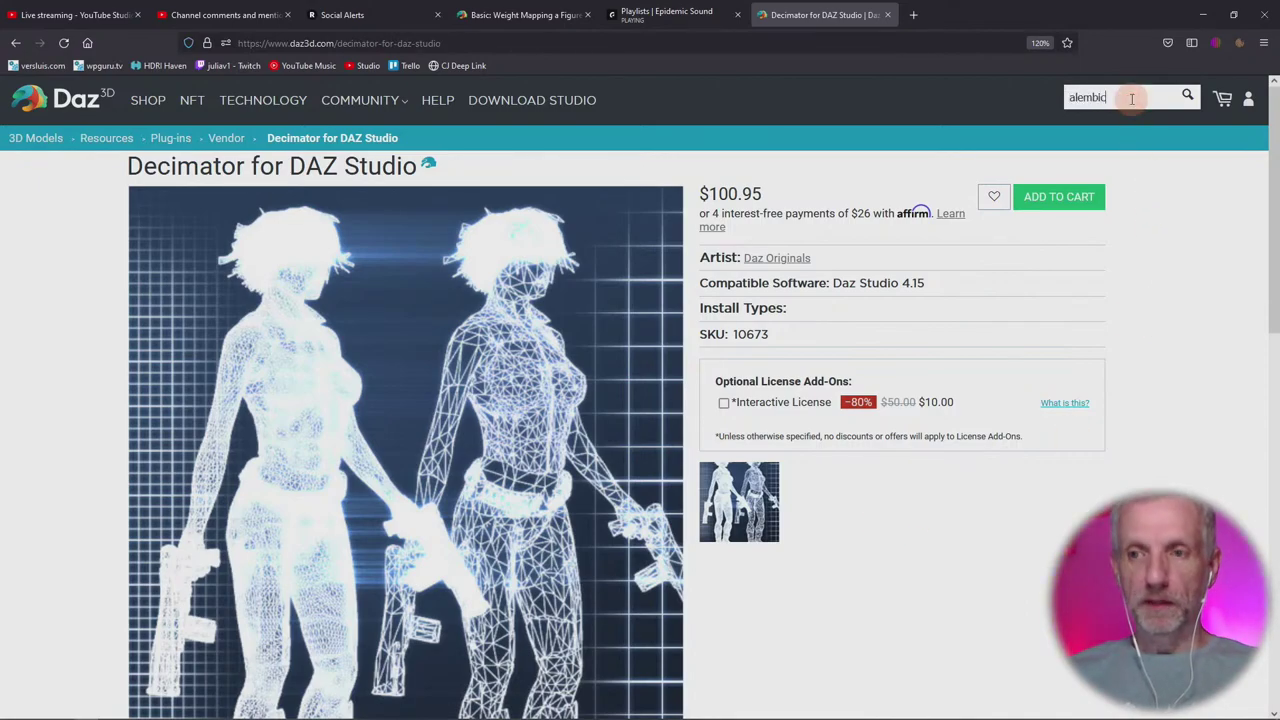
key("Return")
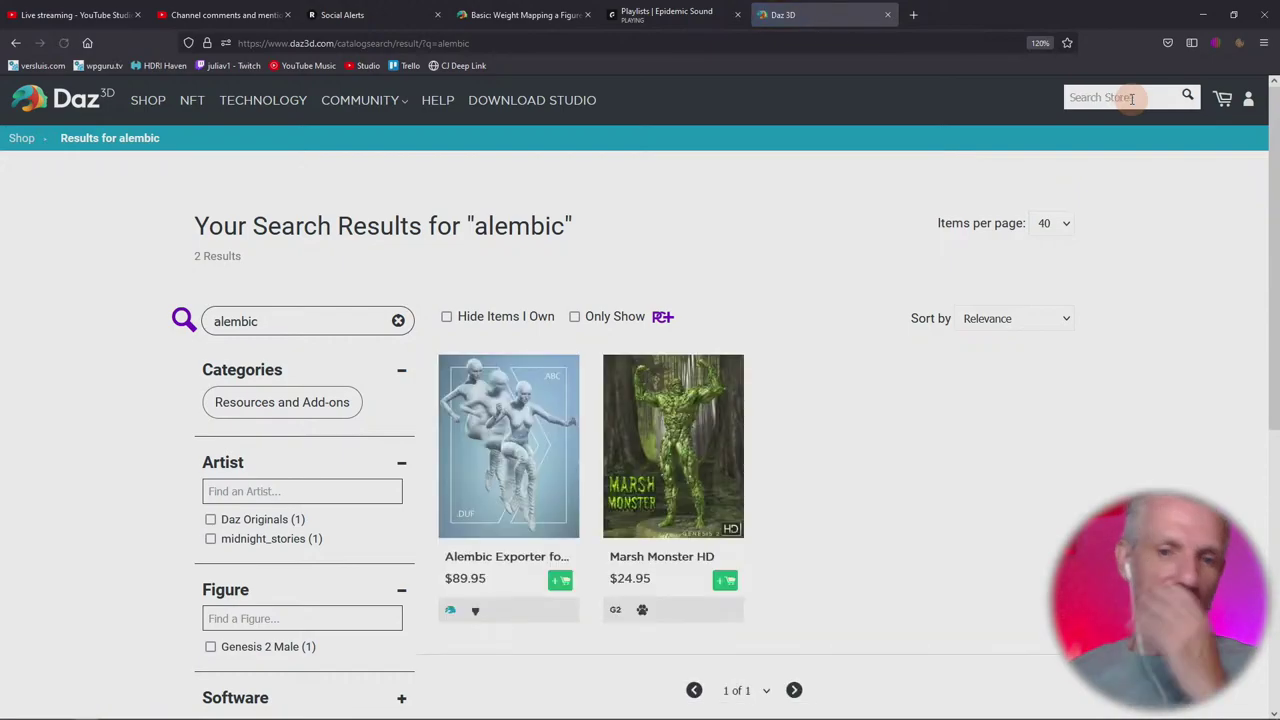
left_click(534, 488)
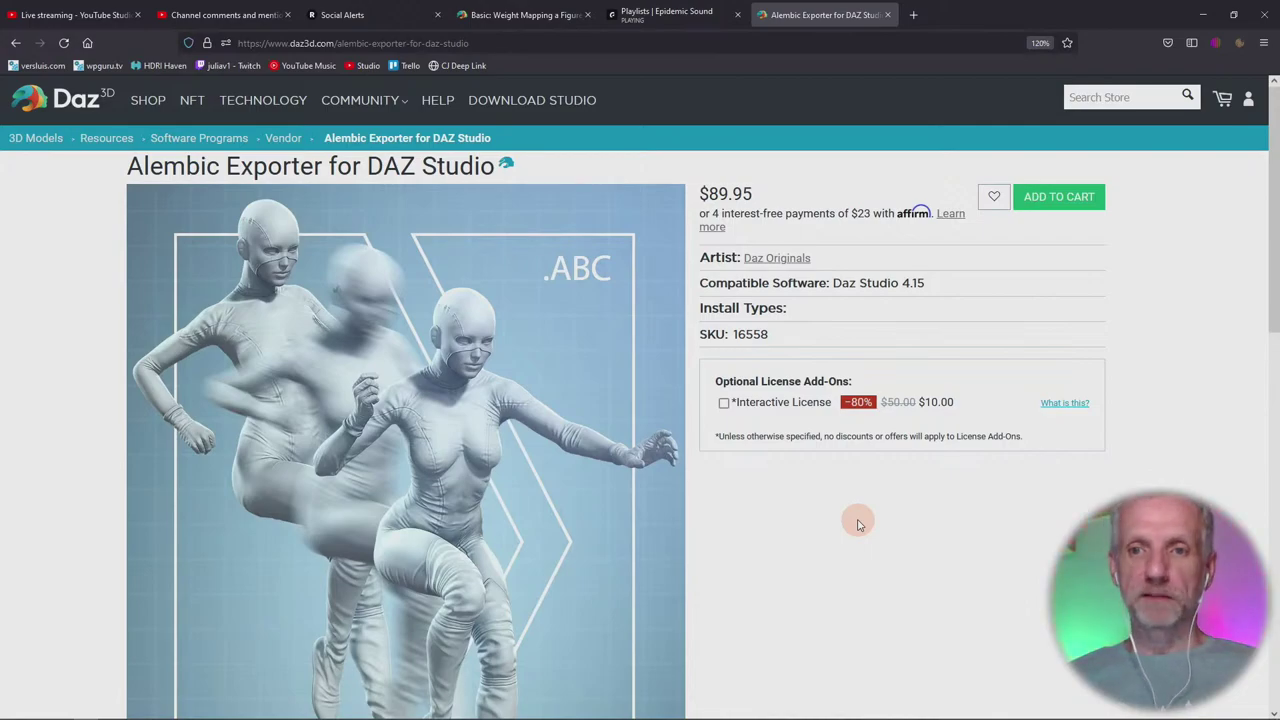
Read through the Alembic Exporter's product details and go back to its price and compatibility information
scroll(909, 471, "down", 3)
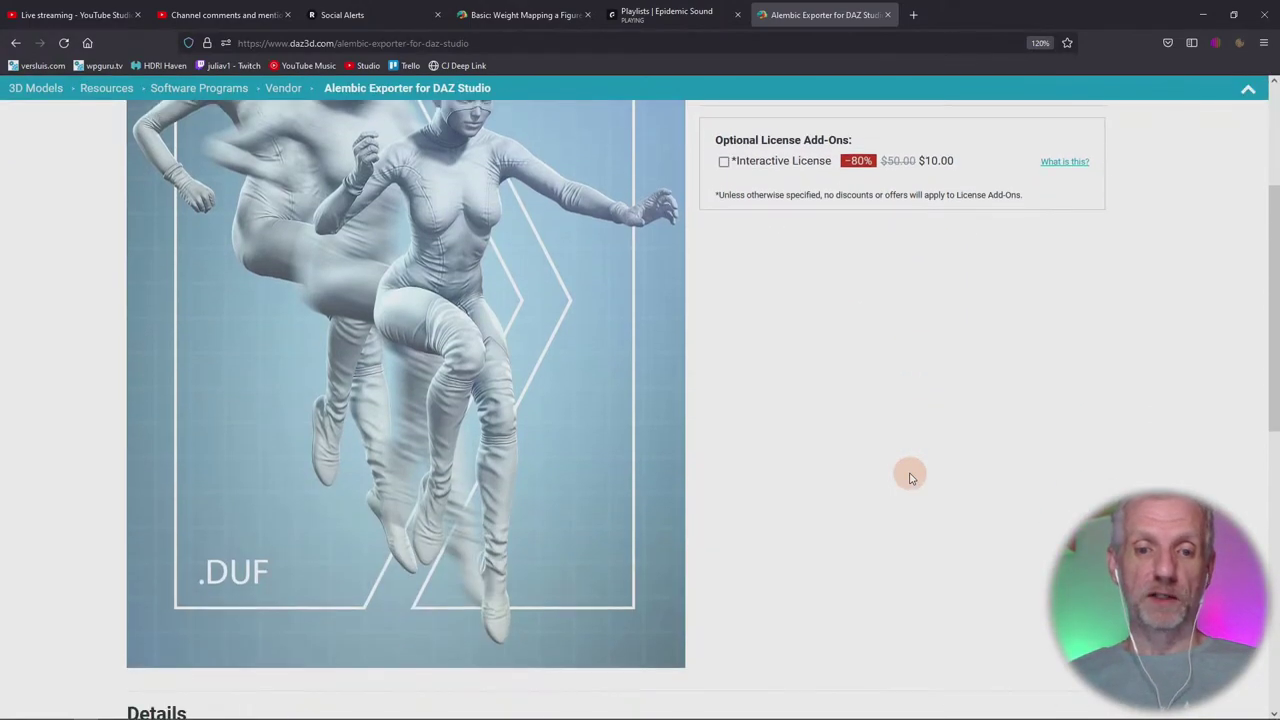
scroll(909, 477, "down", 2)
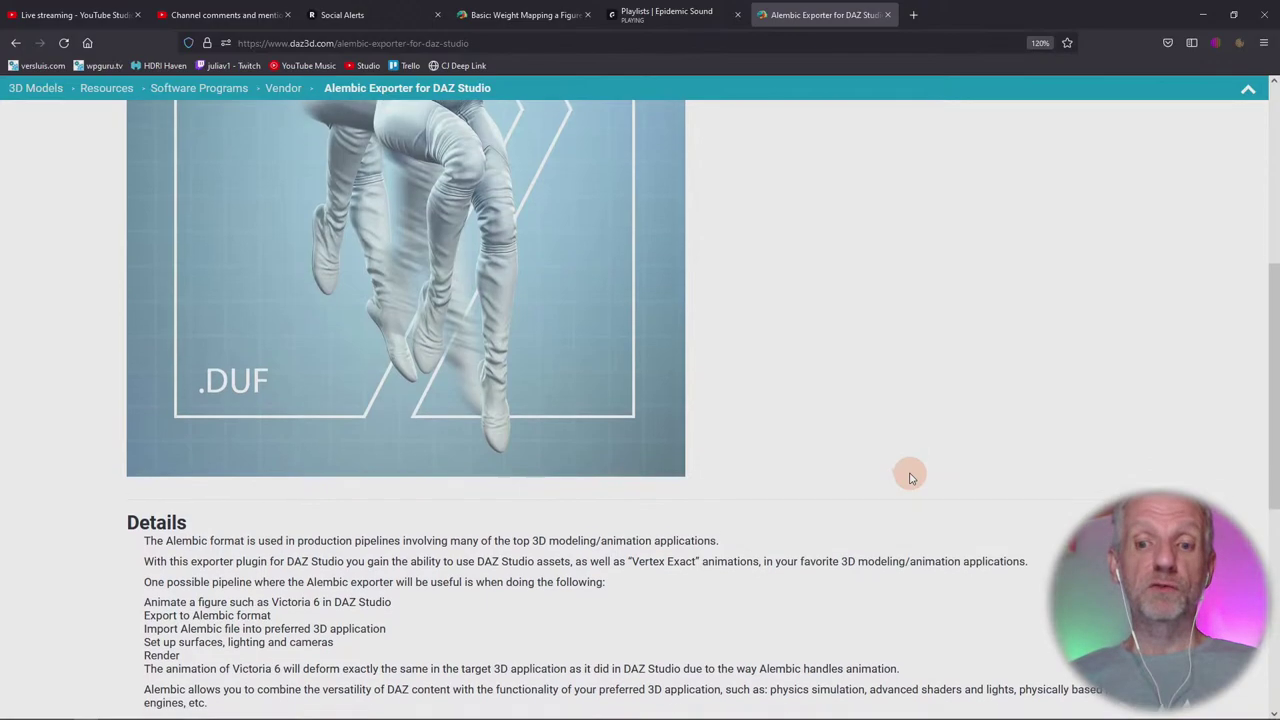
scroll(909, 477, "down", 2)
scroll(909, 477, "up", 1)
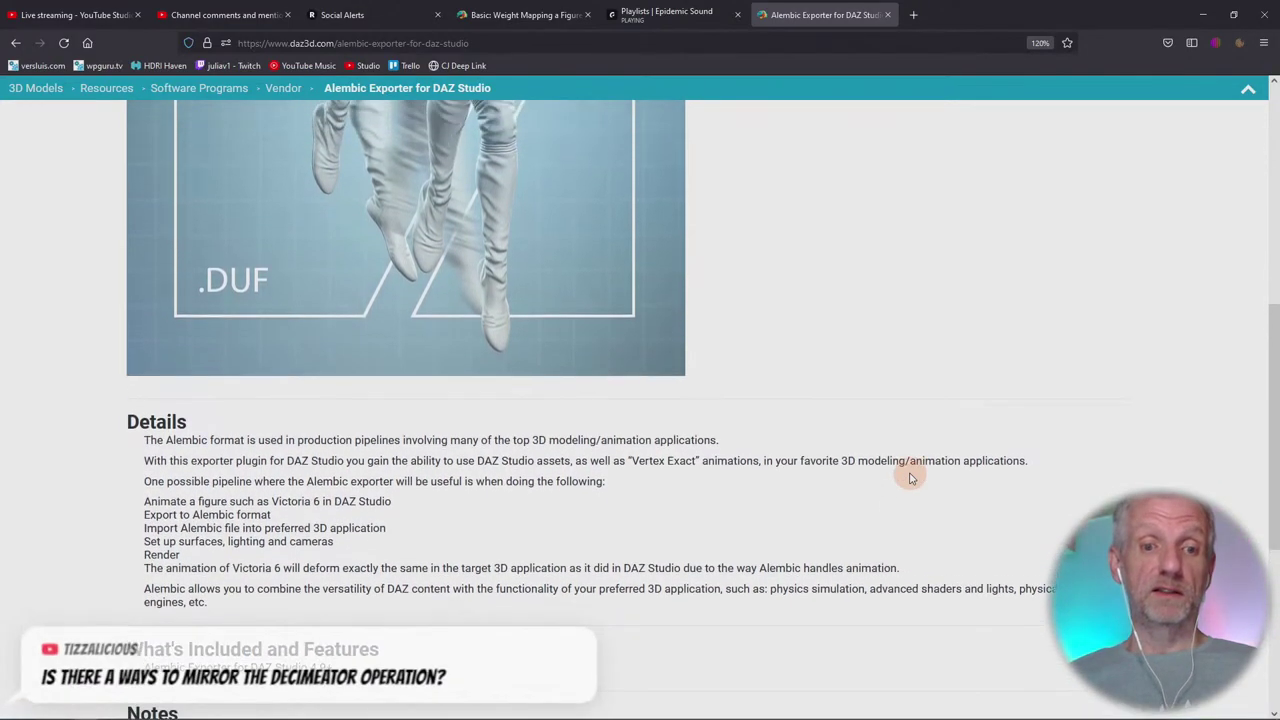
scroll(909, 477, "up", 5)
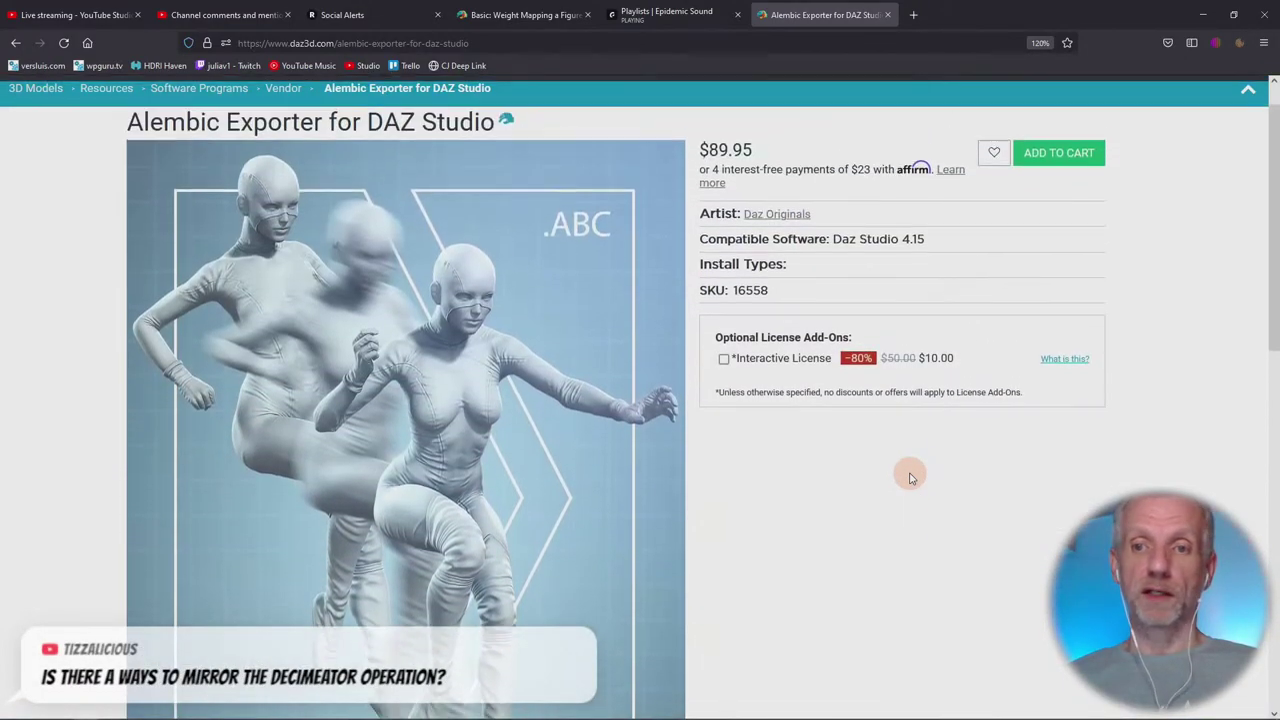
scroll(909, 477, "up", 1)
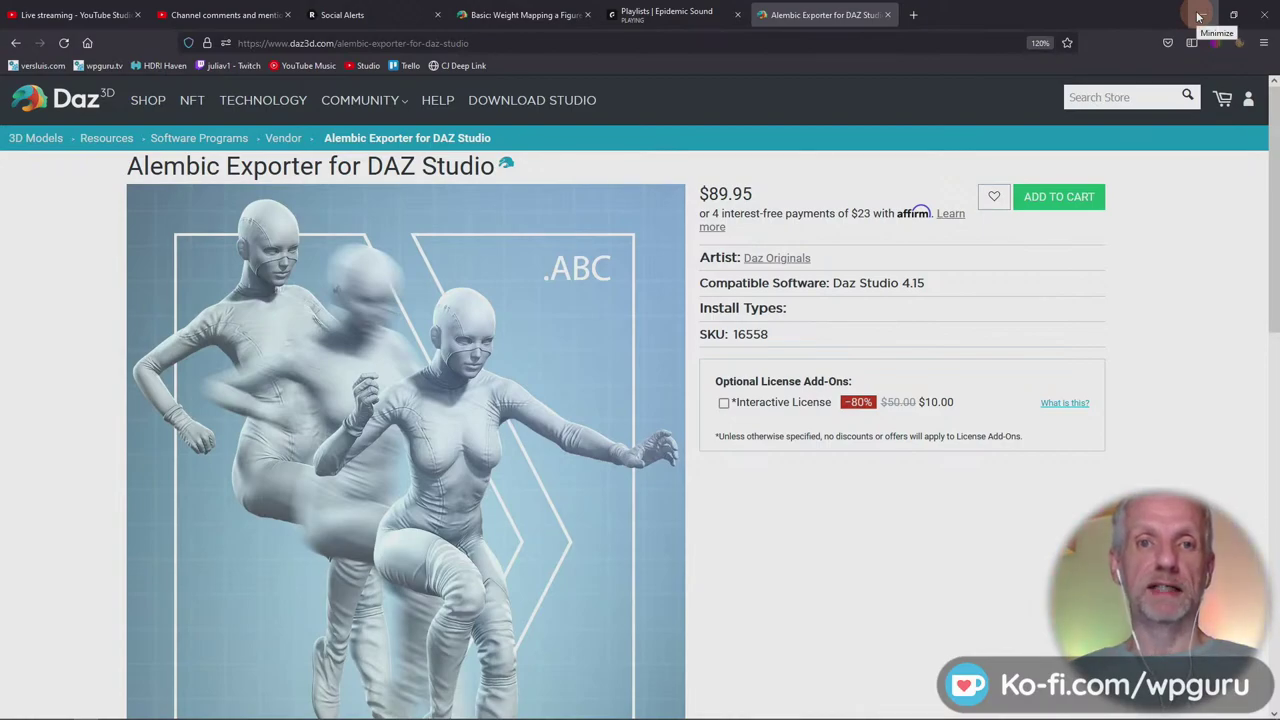
Return to DAZ Studio and set the Genesis 8 Female's mesh Resolution Level to High Resolution
key("alt+Tab")
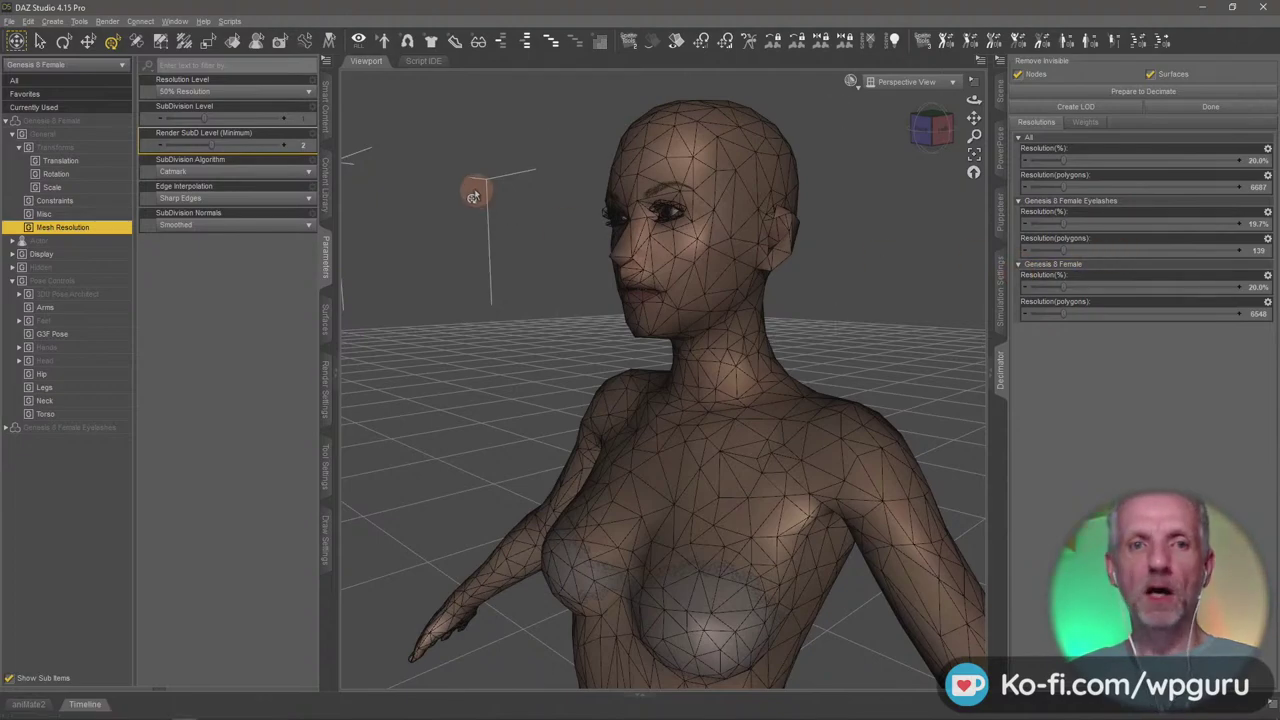
left_click(224, 91)
left_click(224, 94)
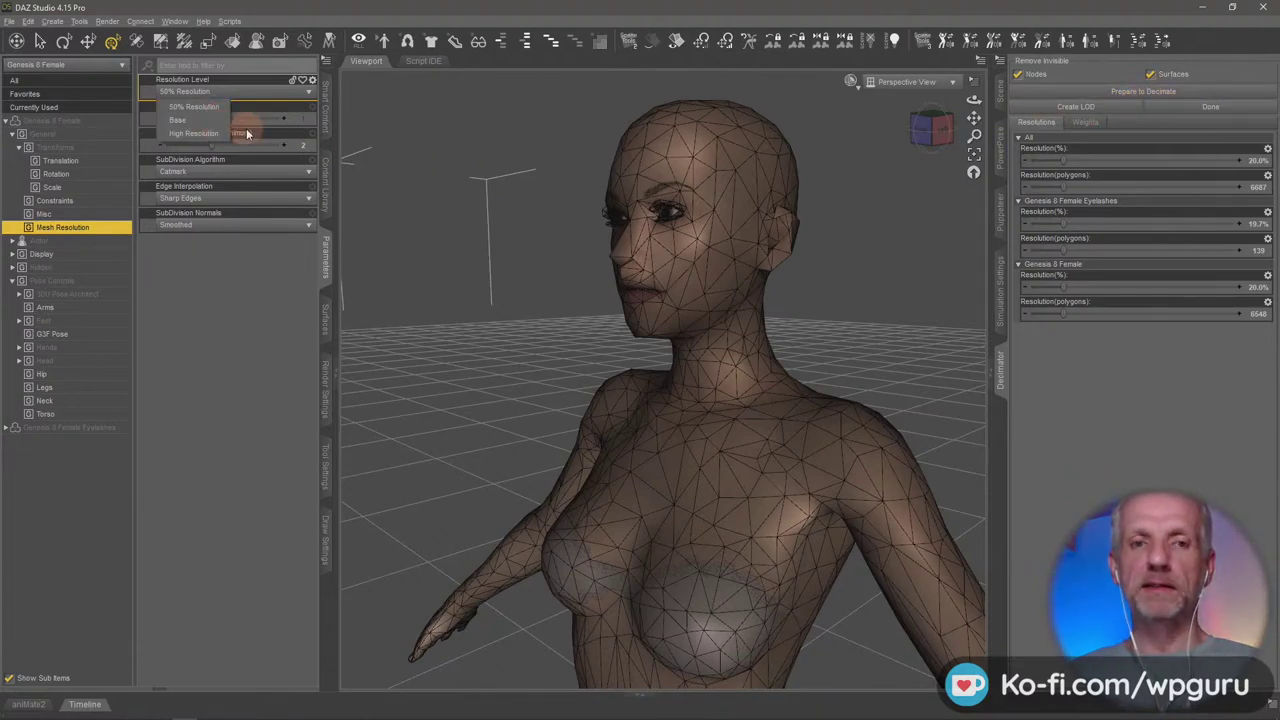
left_click(204, 134)
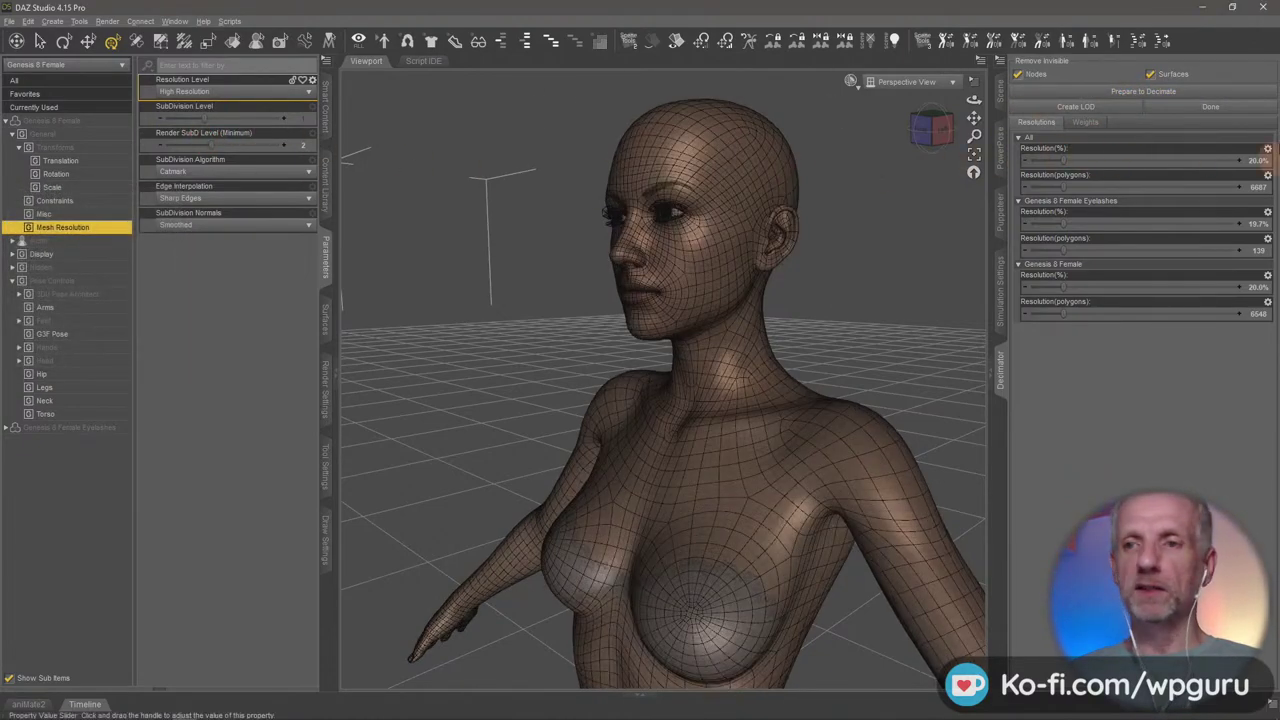
Prepare the Genesis 8 Female for decimation again and check the available mesh Resolution Level options
left_click(1063, 103)
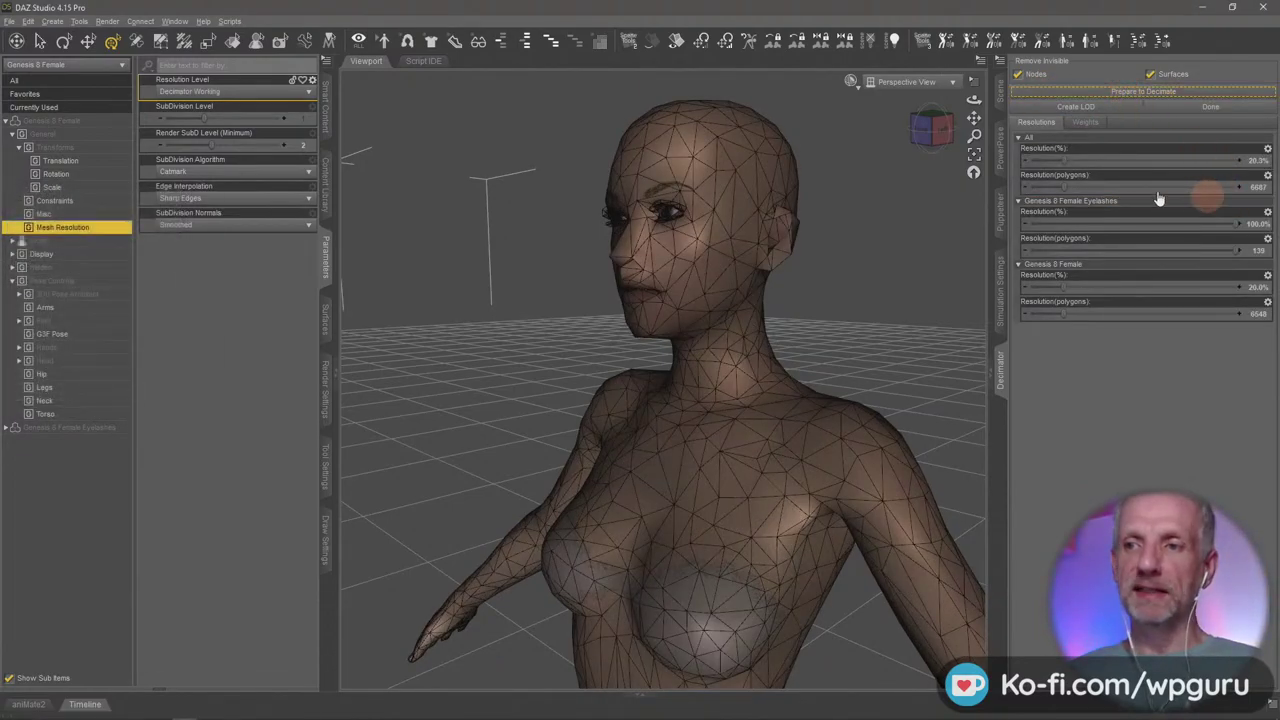
left_click(1060, 170)
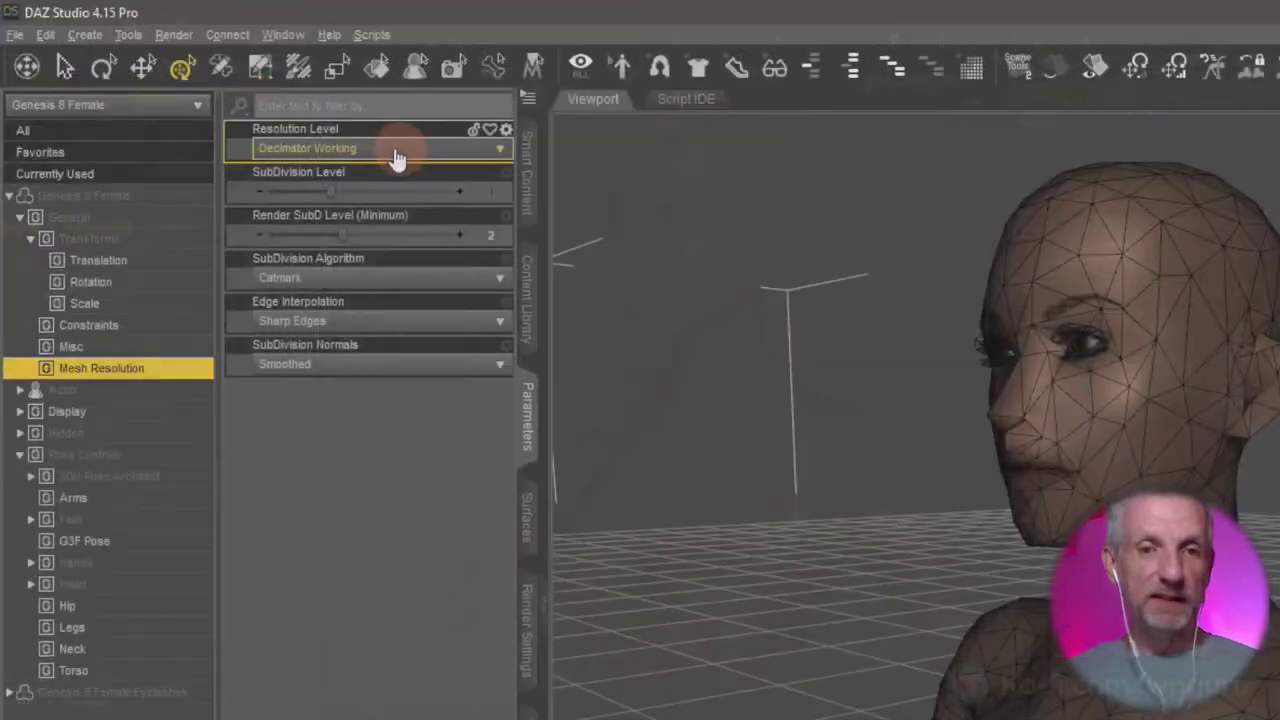
left_click(247, 92)
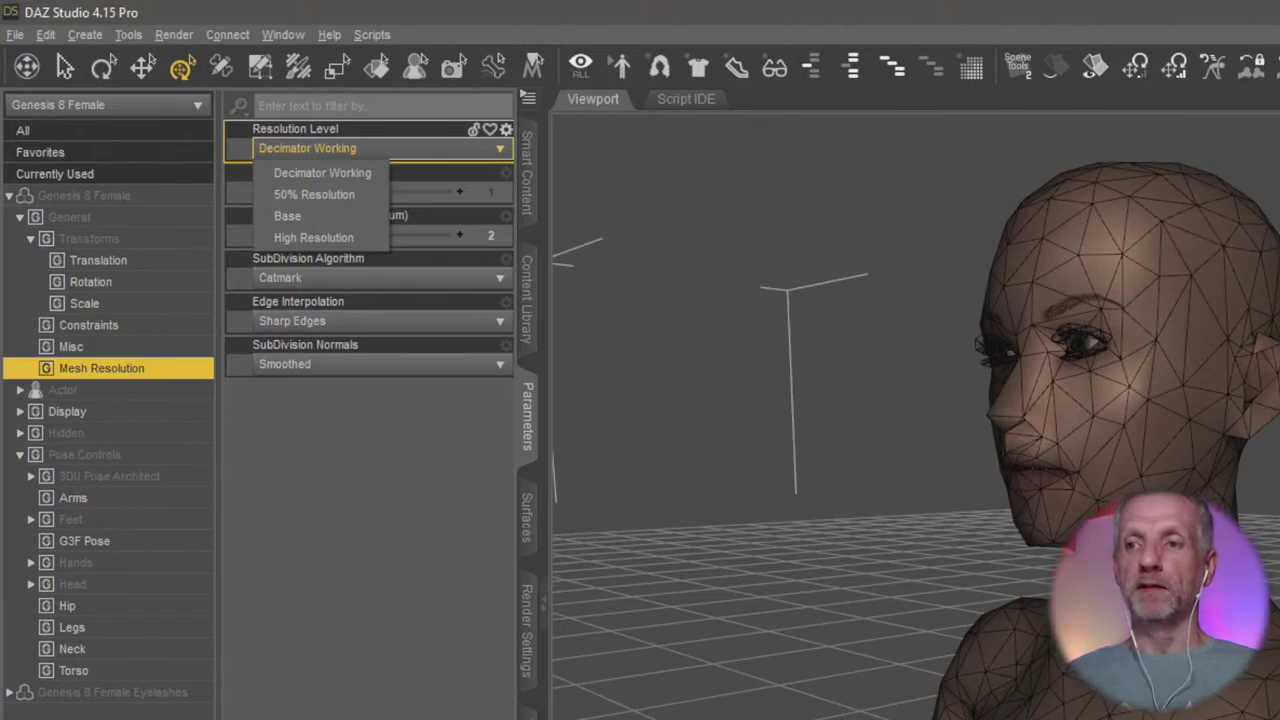
key("Escape")
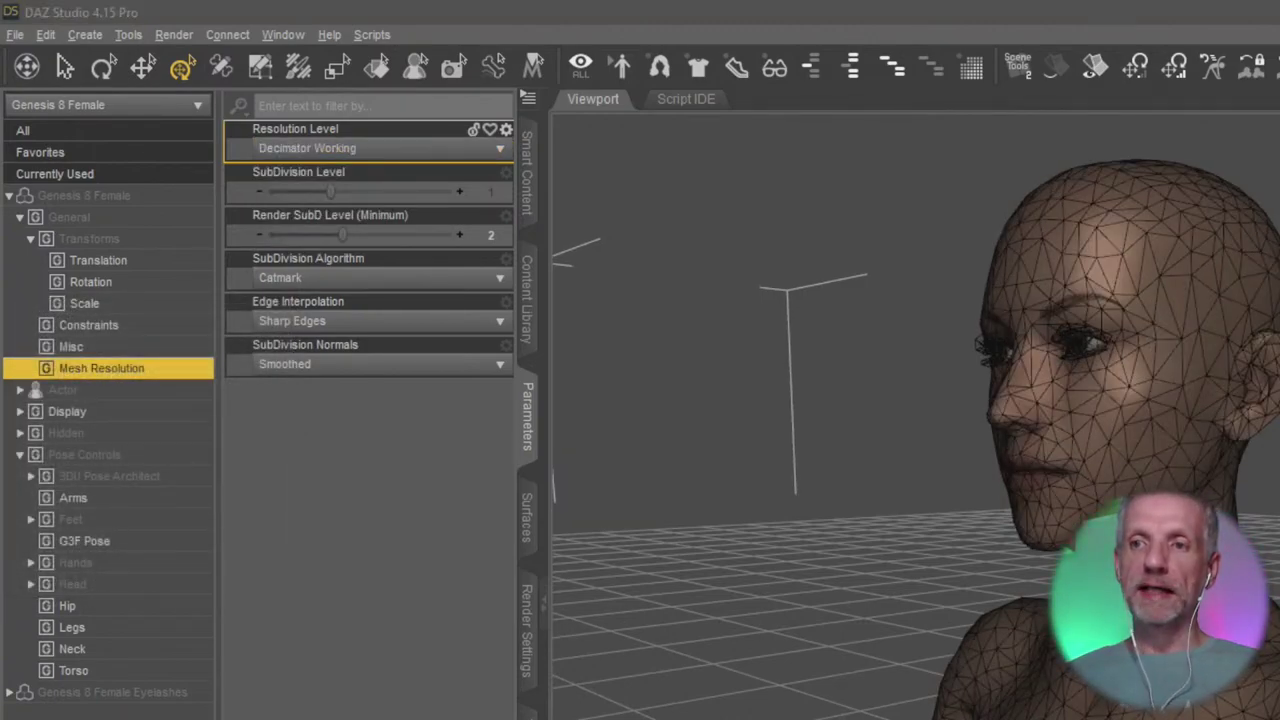
Save the mesh decimated to 50% as a new LOD named "50% Percent" and list the figure's resolution levels
type("50")
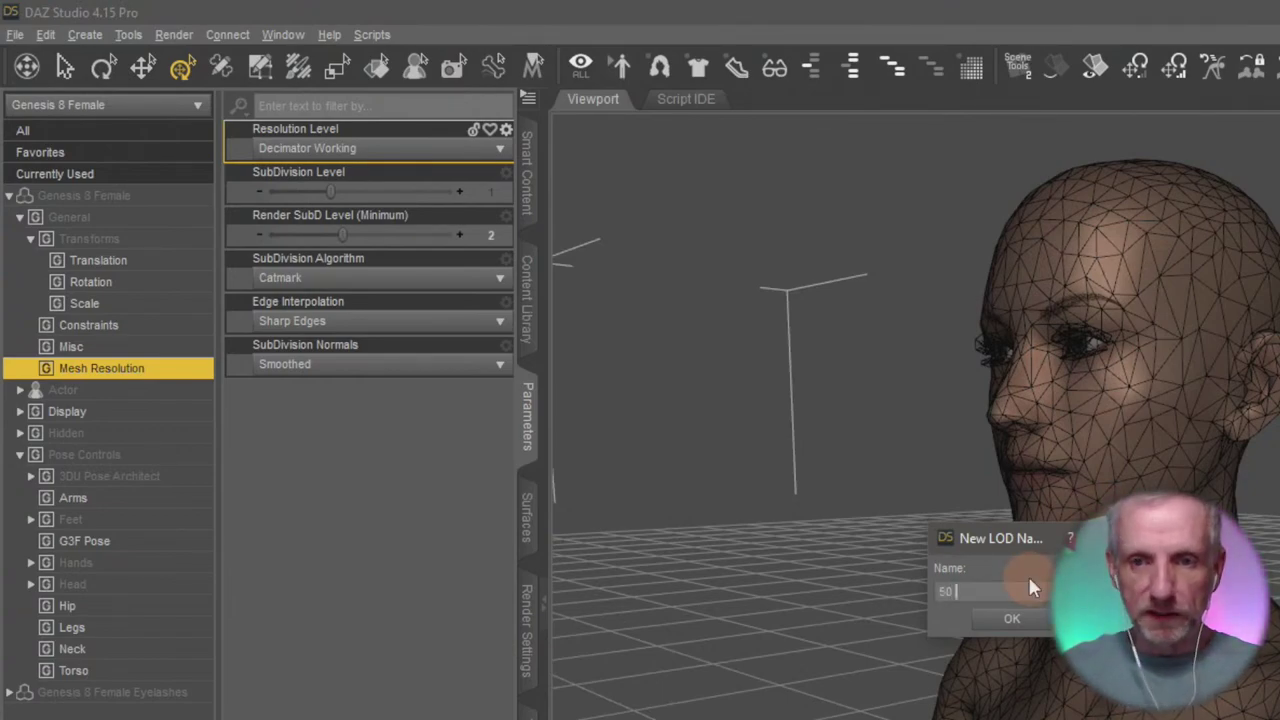
type("% P")
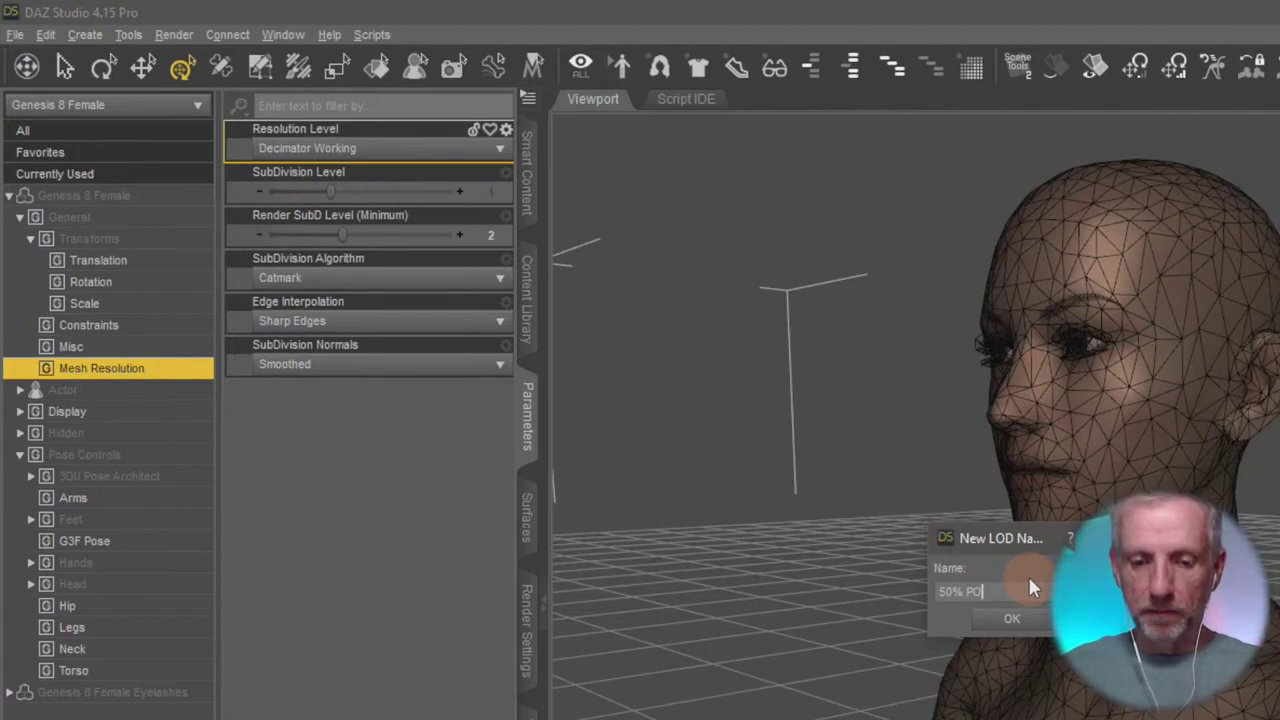
type("ercent")
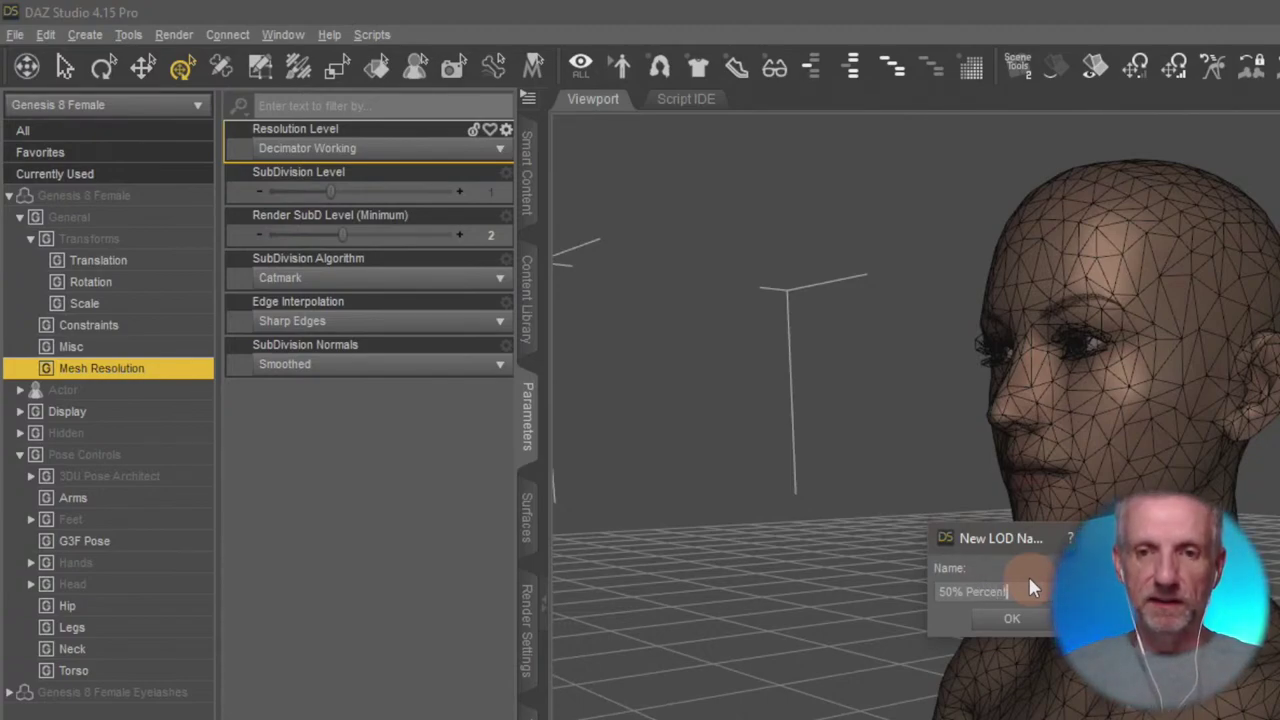
key("Return")
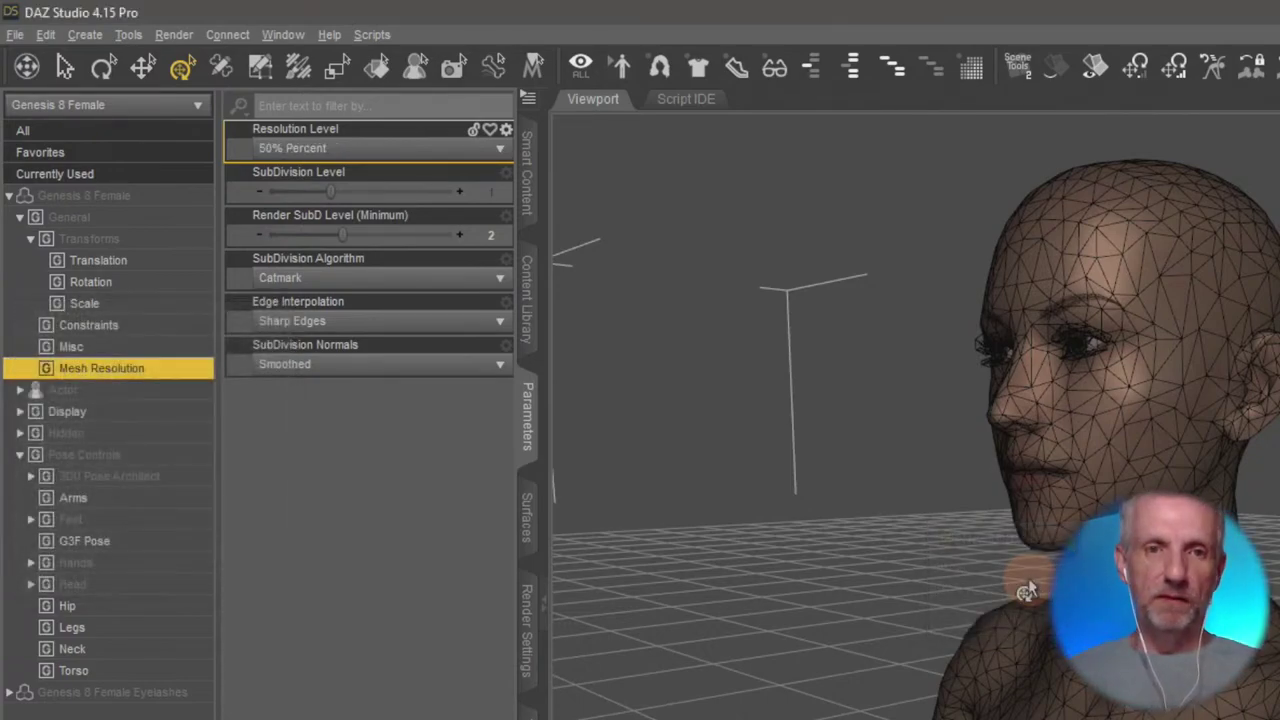
left_click(365, 152)
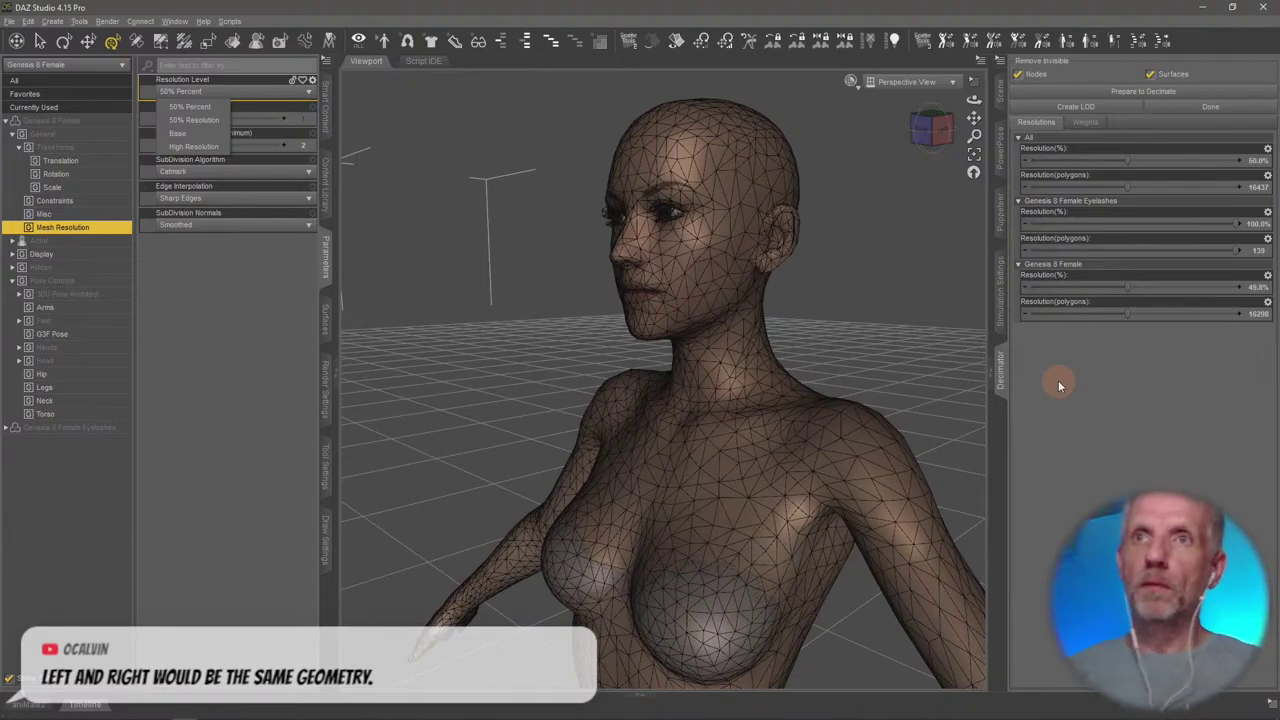
Show the scene's node list and set the viewport draw style to Filament (PBR) to view the reduced figure
scroll(703, 460, "down", 5)
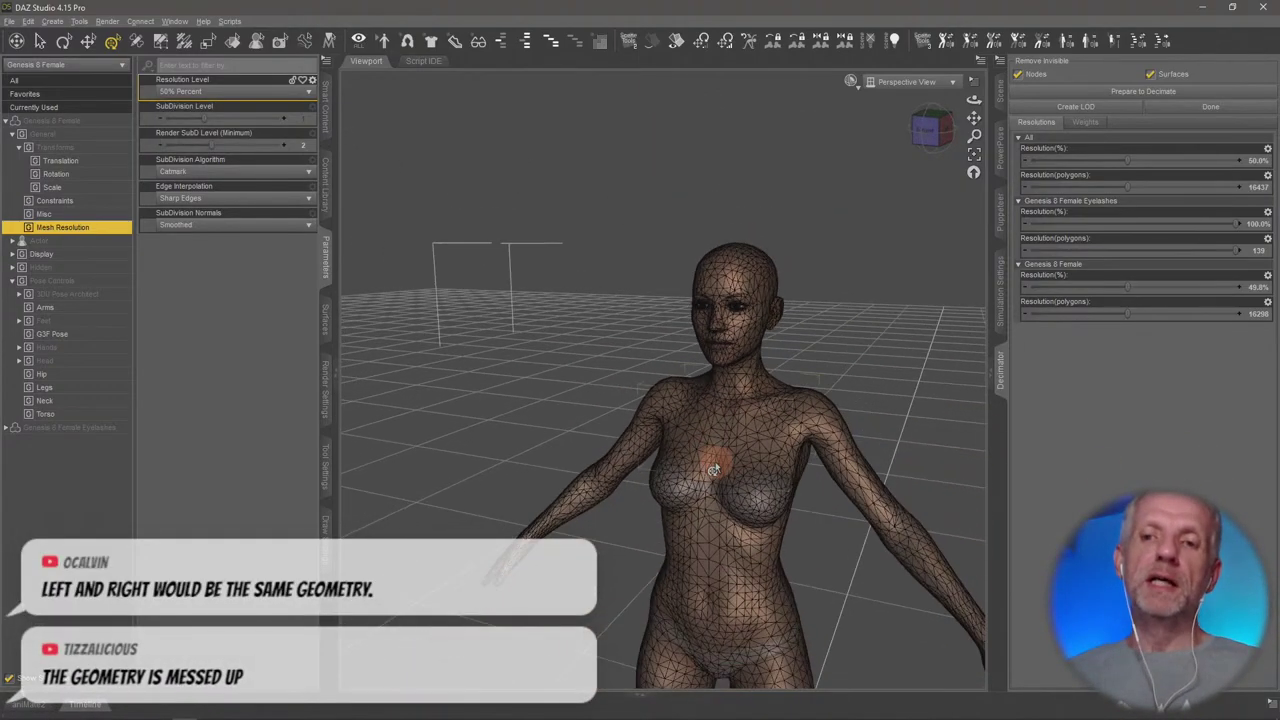
mouse_move(713, 470)
left_mouse_down("alt")
mouse_move(737, 466)
mouse_move(709, 537)
mouse_move(611, 350)
mouse_move(631, 417)
mouse_move(623, 406)
mouse_move(637, 408)
mouse_move(626, 426)
mouse_move(700, 390)
left_mouse_up("alt")
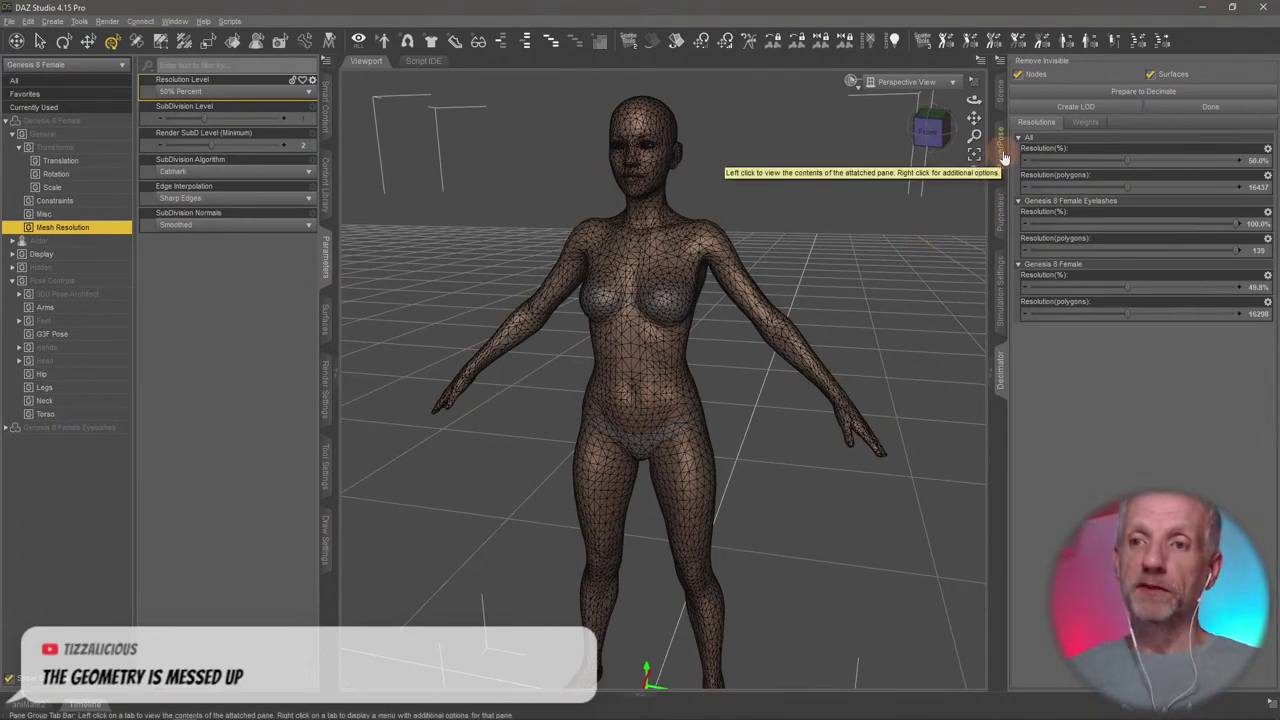
left_click(1001, 92)
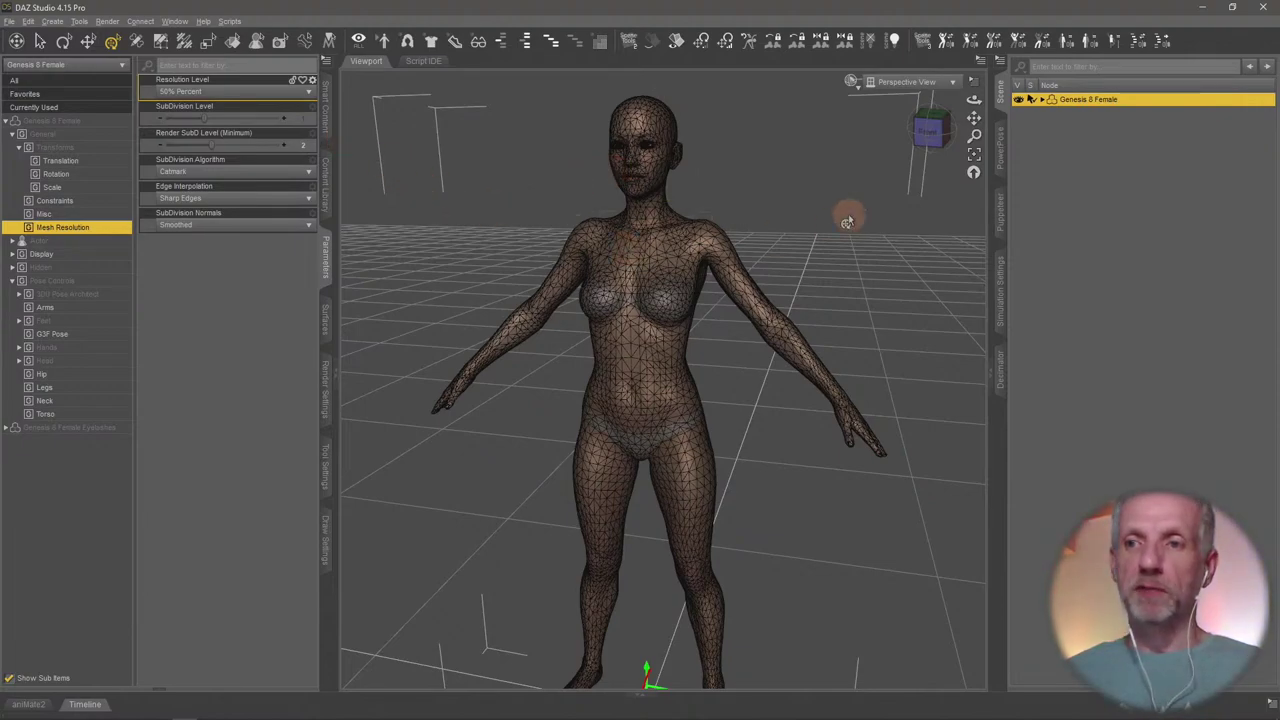
left_click(849, 80)
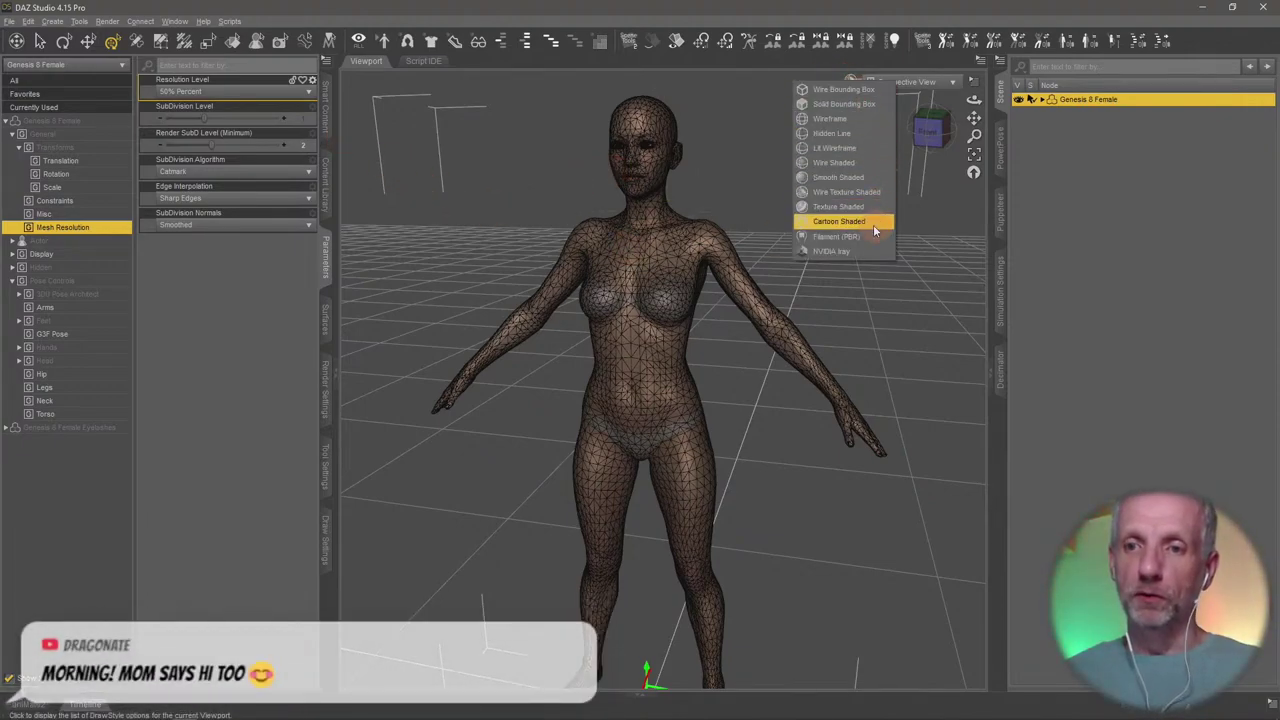
left_click(873, 232)
left_click_drag(808, 306, 760, 366)
scroll(808, 306, "up", 8)
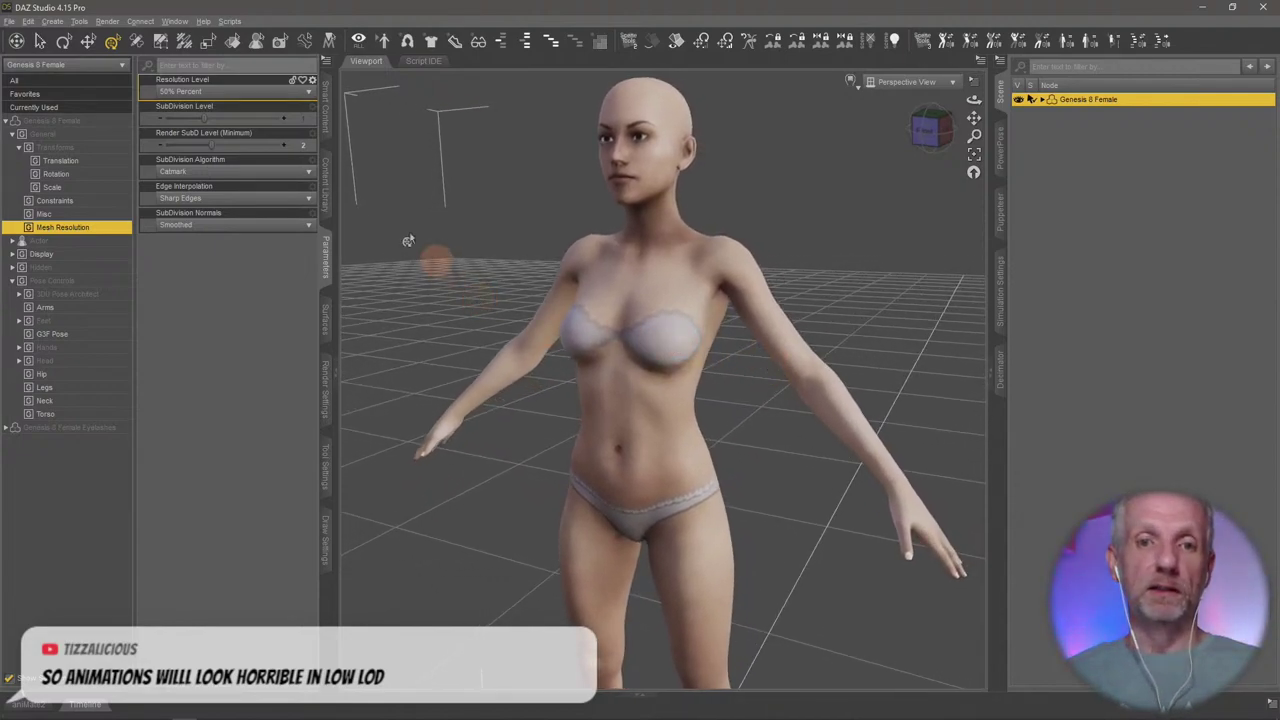
Filter the installed pose products by context and apply ADPose 04 from Adventure Poses and Props for Genesis 8 Female
left_click(328, 188)
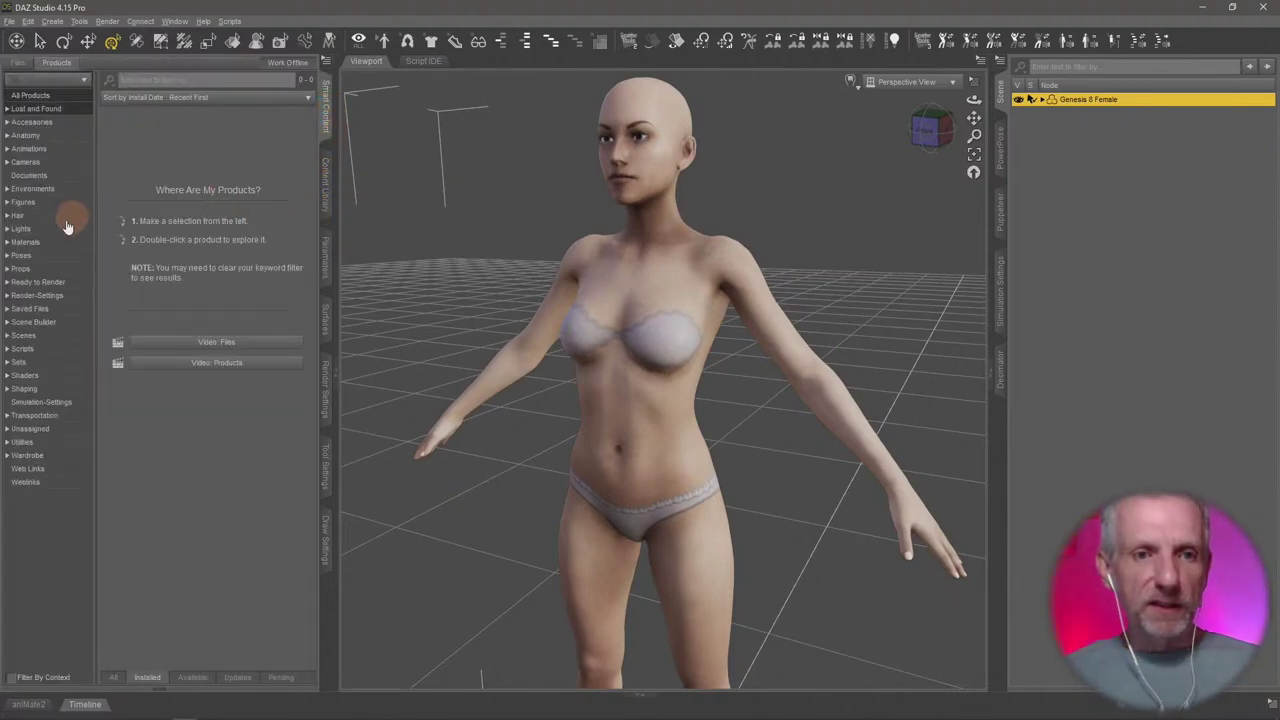
left_click(58, 258)
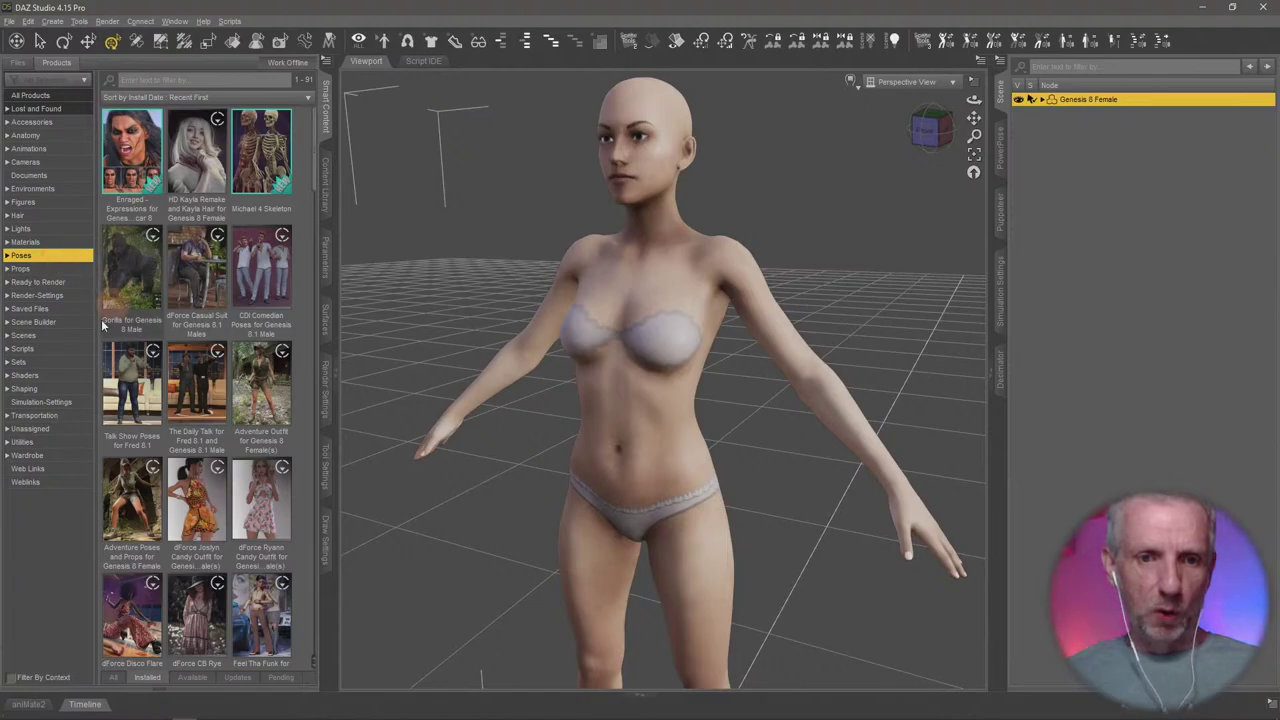
left_click(10, 677)
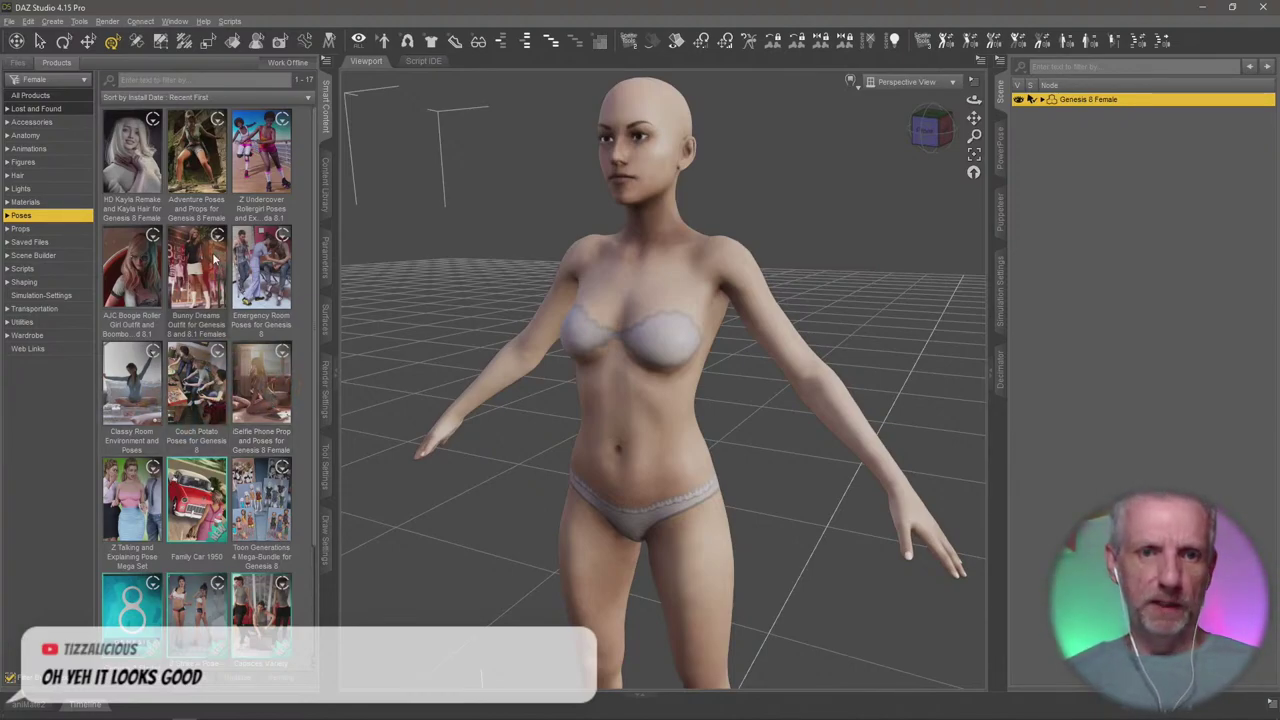
left_click(208, 190)
left_click(55, 199)
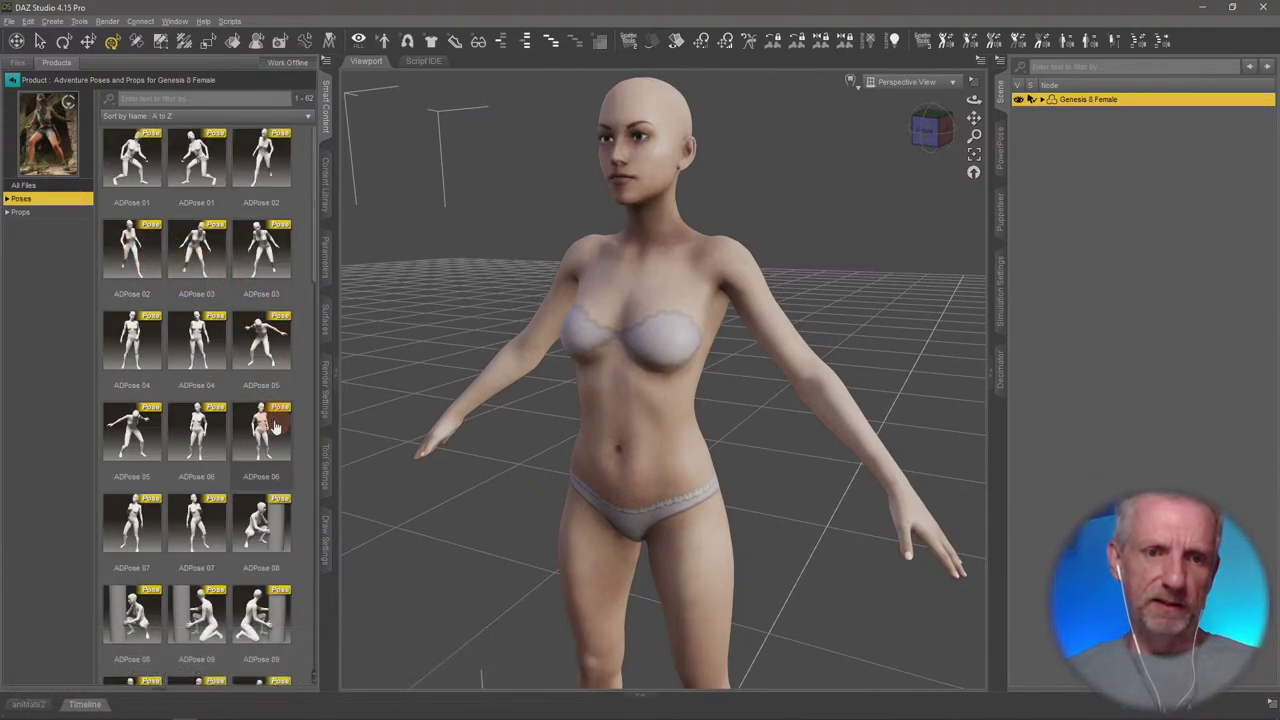
double_click(142, 352)
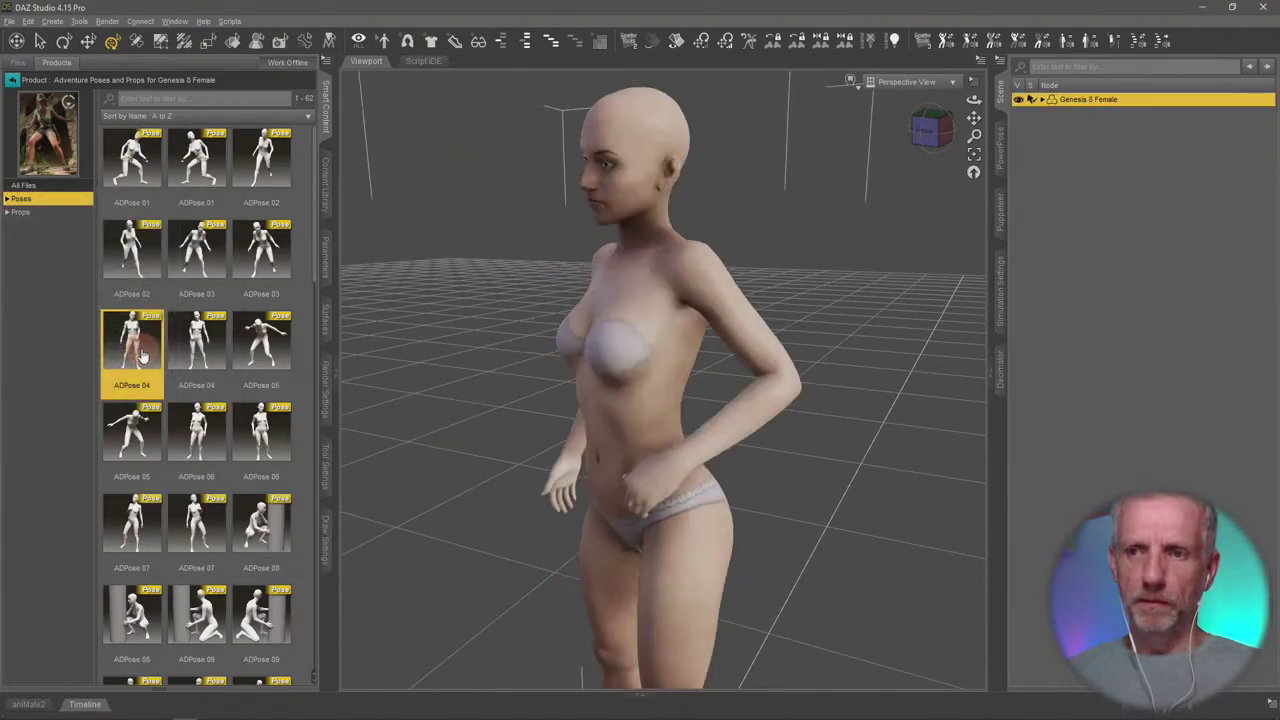
Mirror the figure's pose back and forth with the pose symmetry script, ending on the original ADPose 04 orientation
left_click_drag(466, 486, 546, 479, "alt")
scroll(460, 490, "down", 3)
scroll(548, 472, "up", 2)
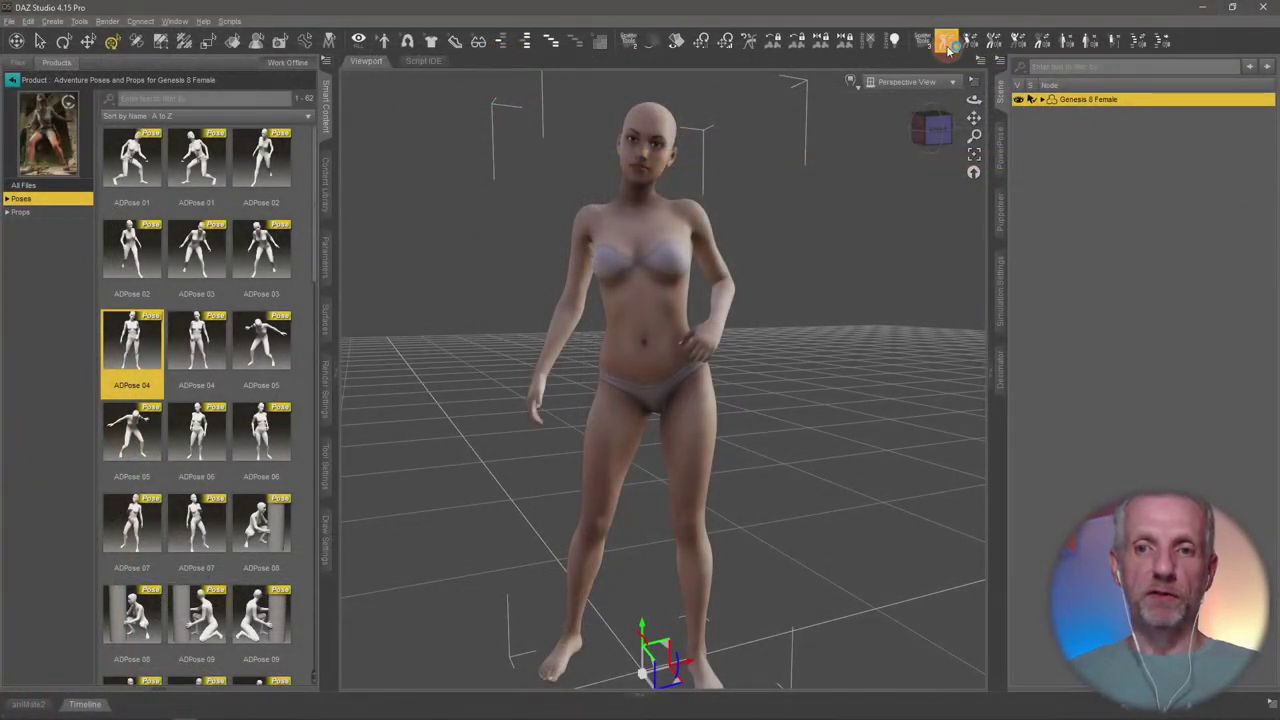
left_click(946, 43)
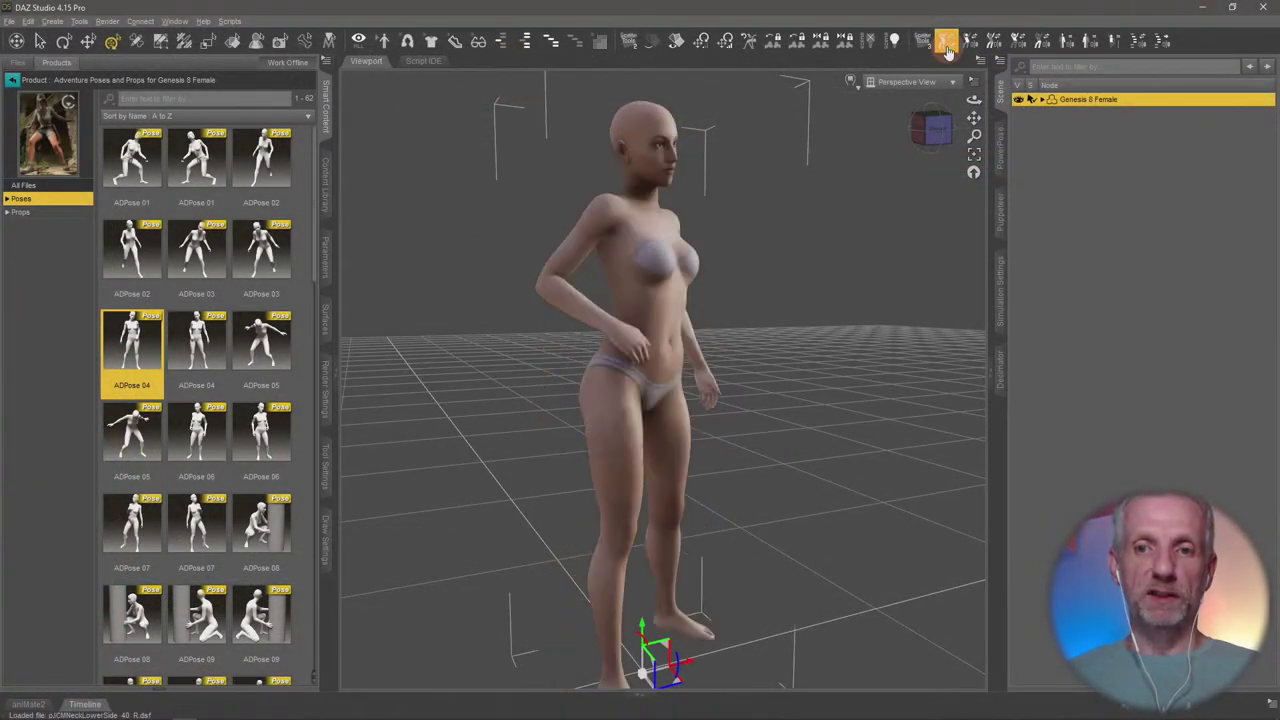
mouse_move(886, 302)
left_mouse_down()
mouse_move(886, 314)
mouse_move(886, 300)
mouse_move(855, 305)
left_mouse_up()
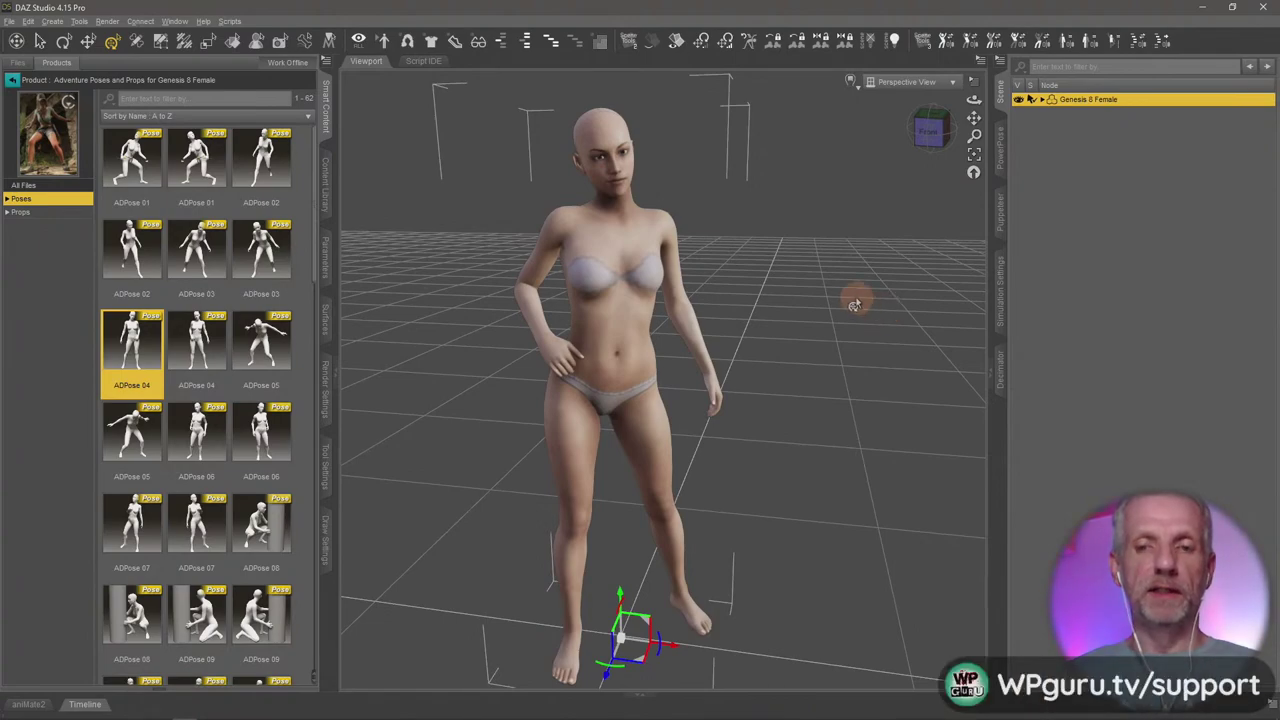
left_click(948, 40)
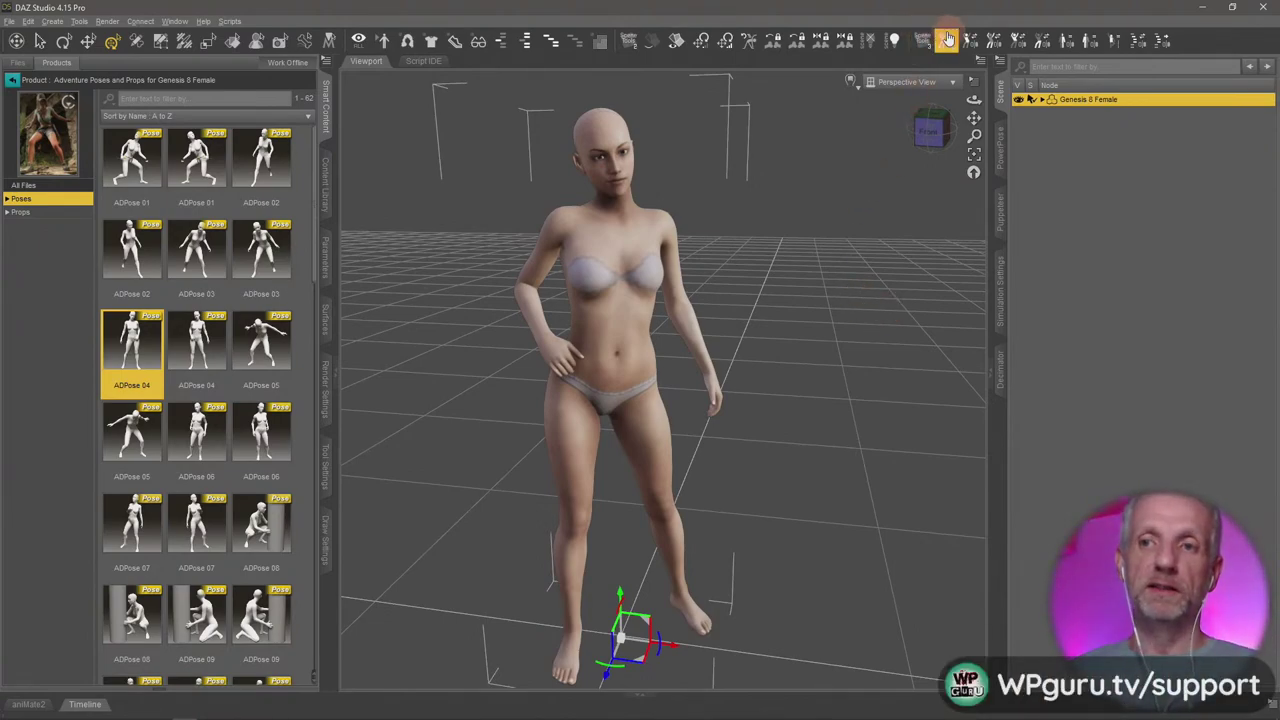
mouse_move(903, 234)
left_mouse_down()
mouse_move(903, 223)
mouse_move(901, 234)
left_mouse_up()
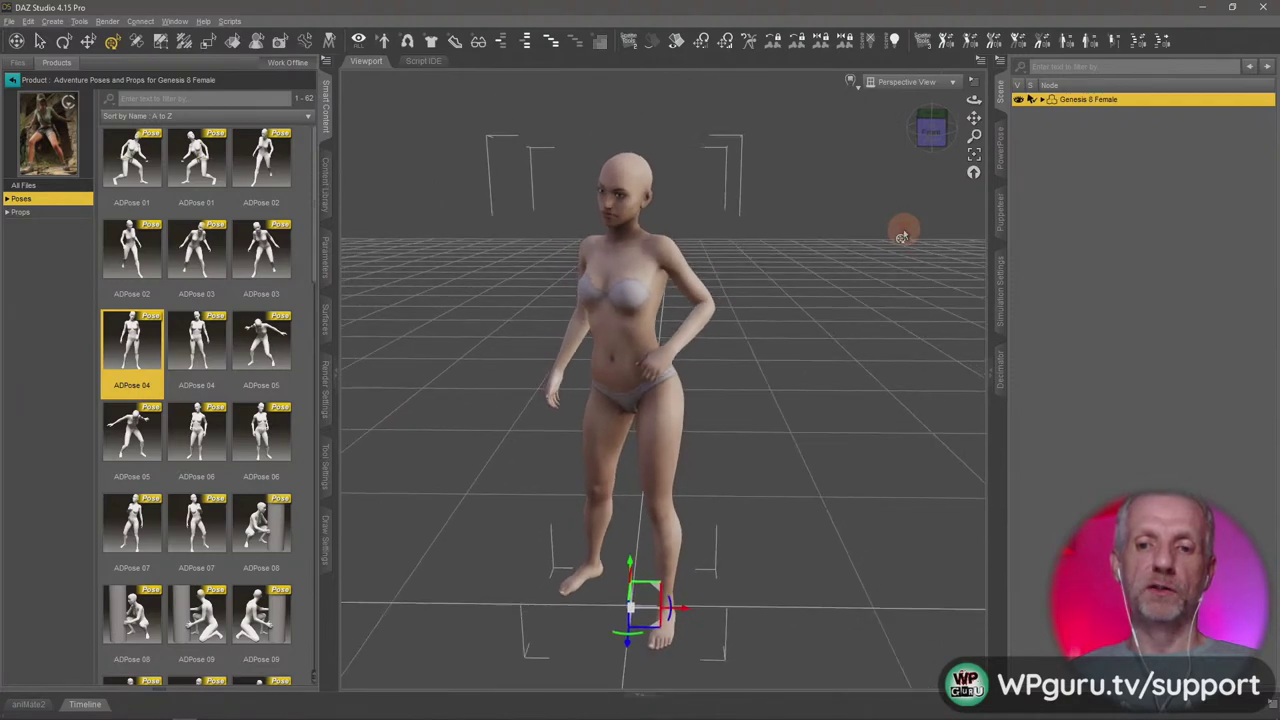
left_click(953, 48)
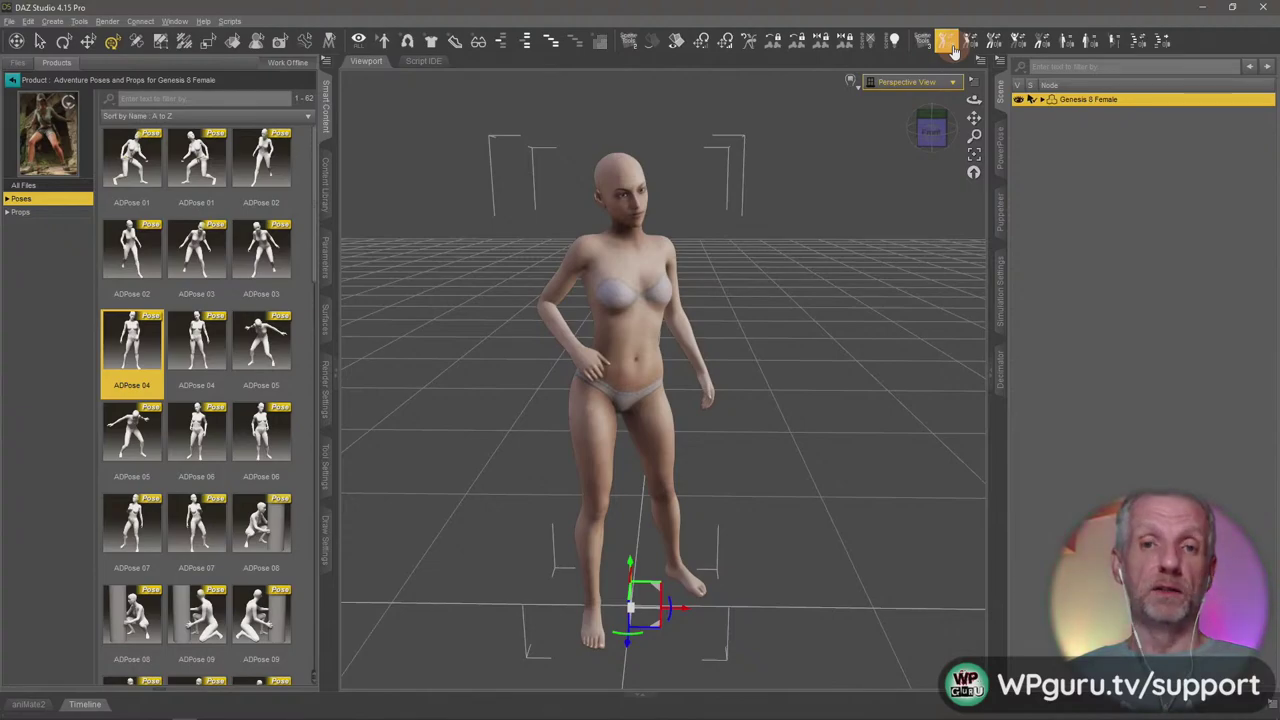
left_click(953, 48)
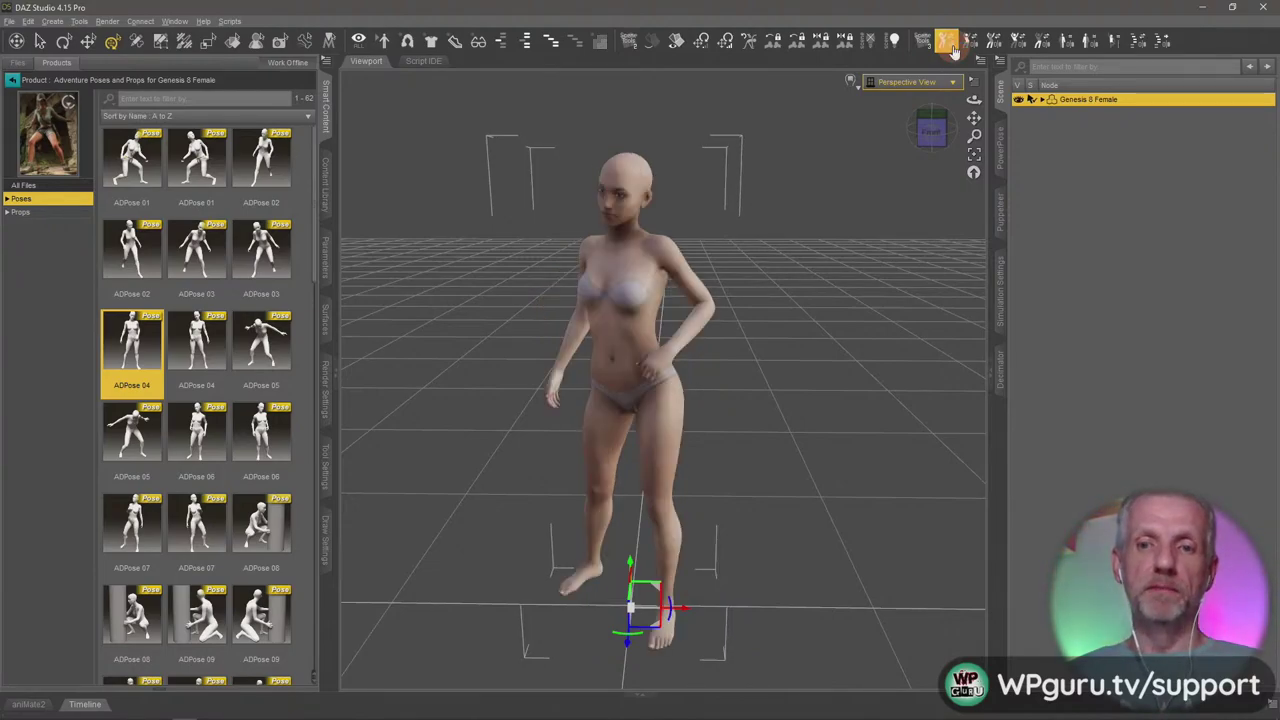
left_click_drag(843, 288, 836, 299, "alt")
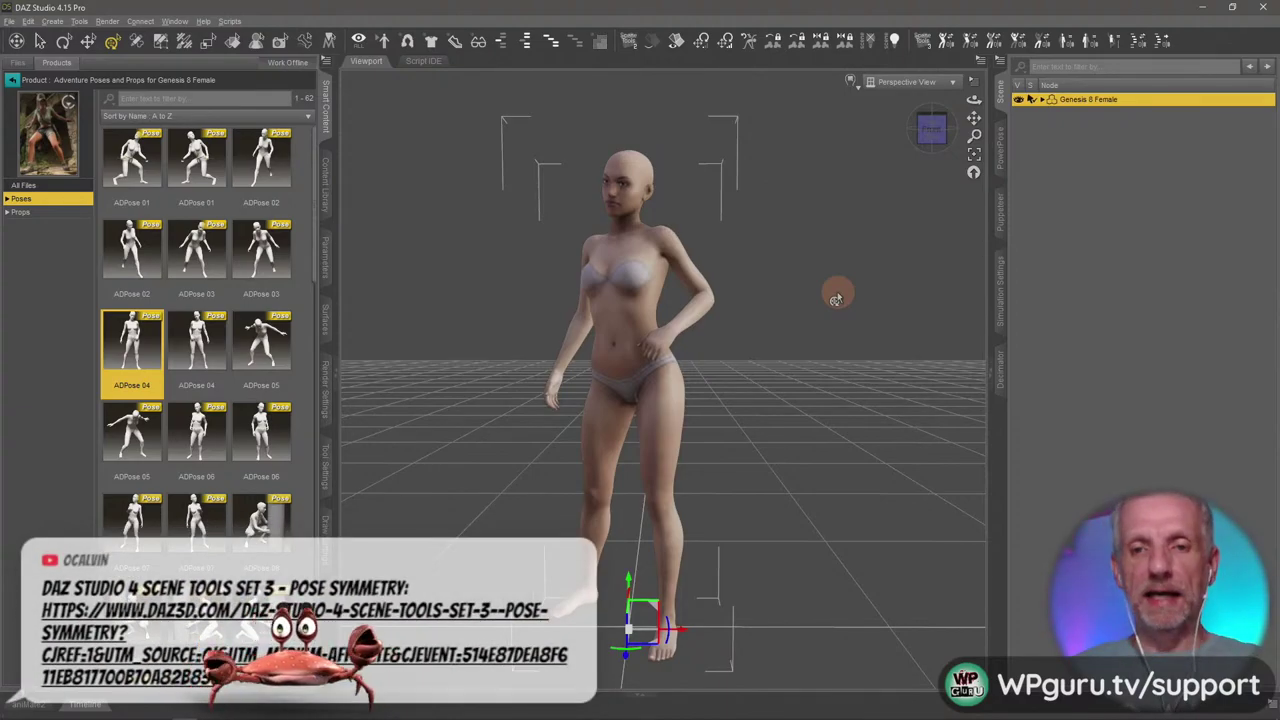
Look through the figure's Mesh Resolution and Transforms parameters, and delete the Genesis 8 Female from the scene
left_click(324, 241)
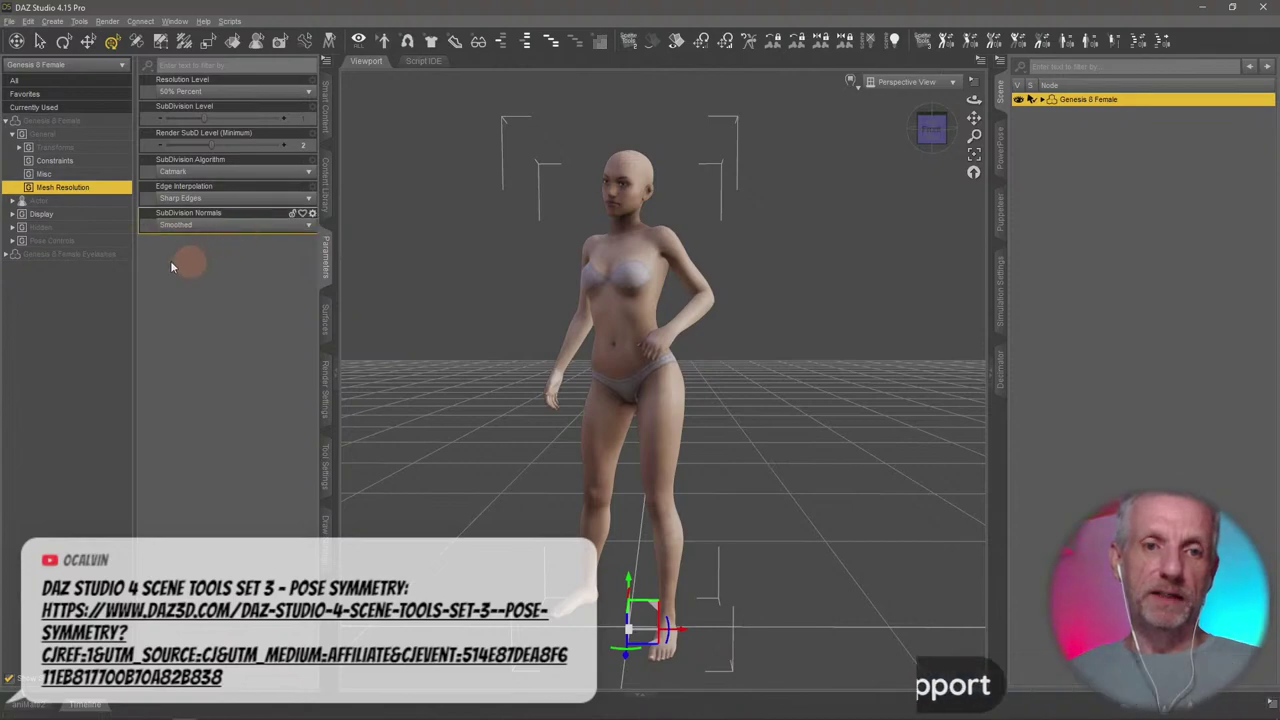
left_click(100, 148)
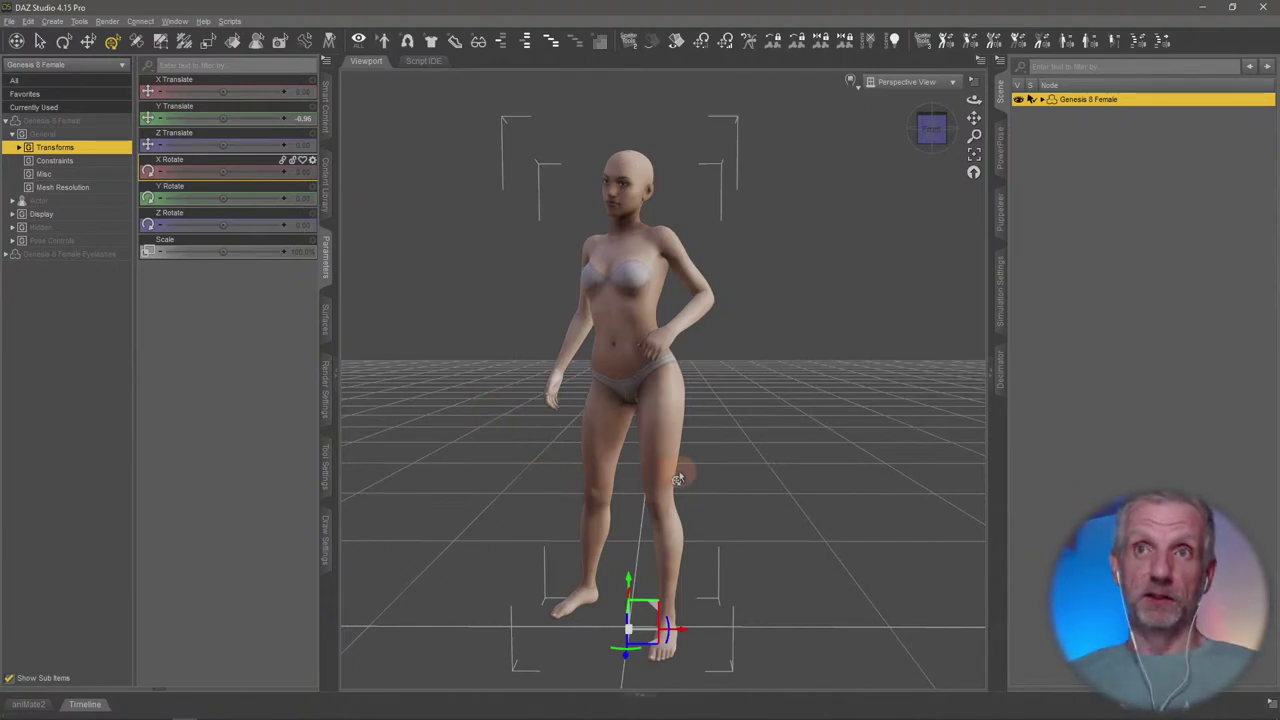
left_click_drag(759, 453, 776, 453, "alt")
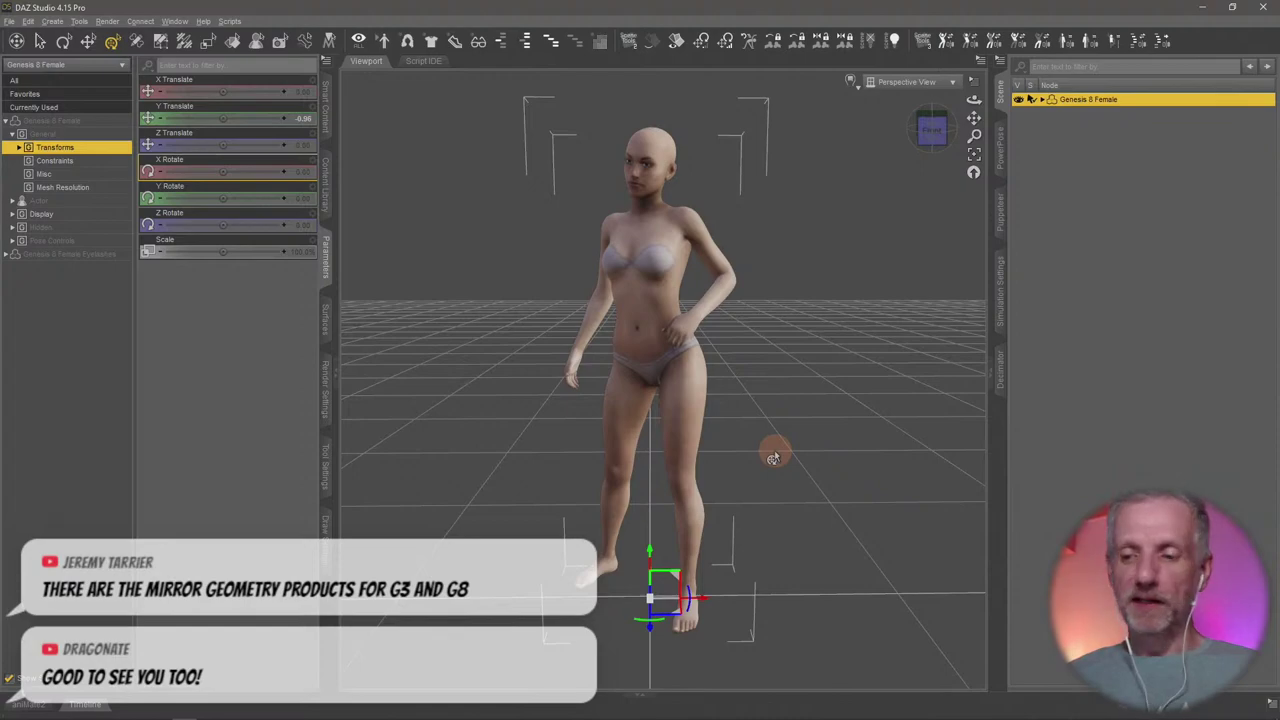
key("Delete")
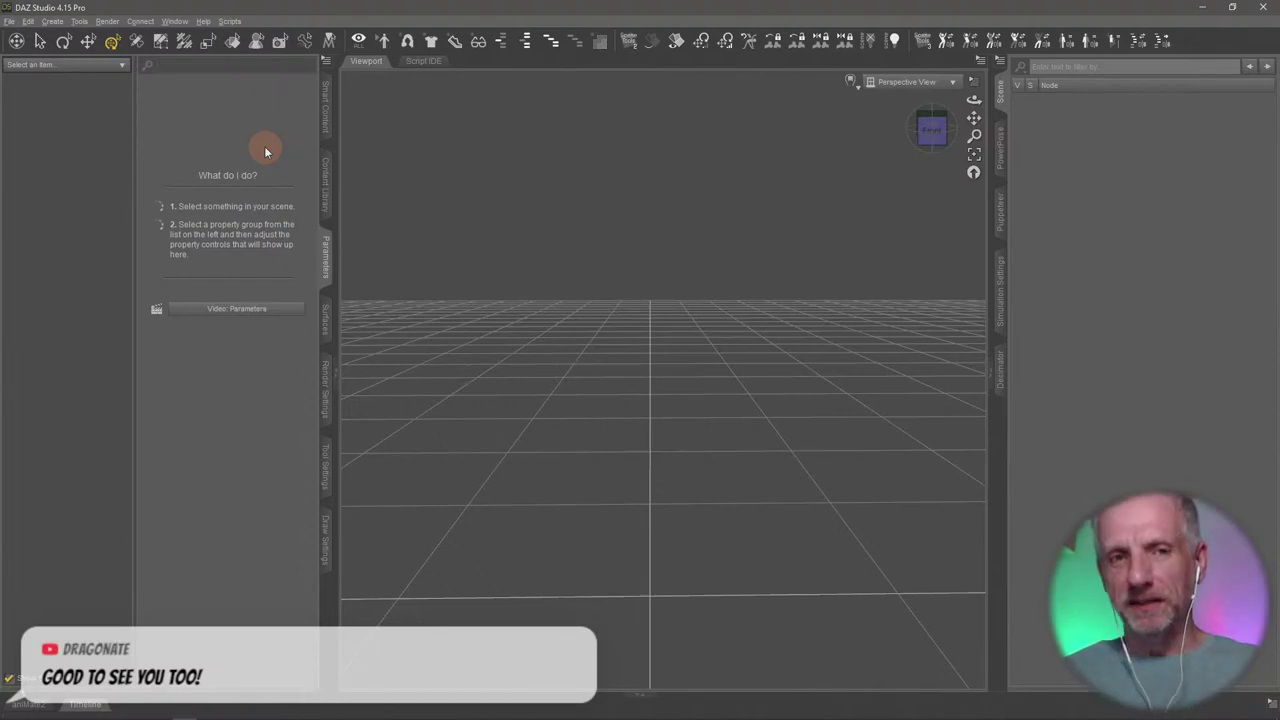
Open the recent scene Three Surfaces rigged v2.duf and select the Top bone of the rigged cylinder
left_click(9, 21)
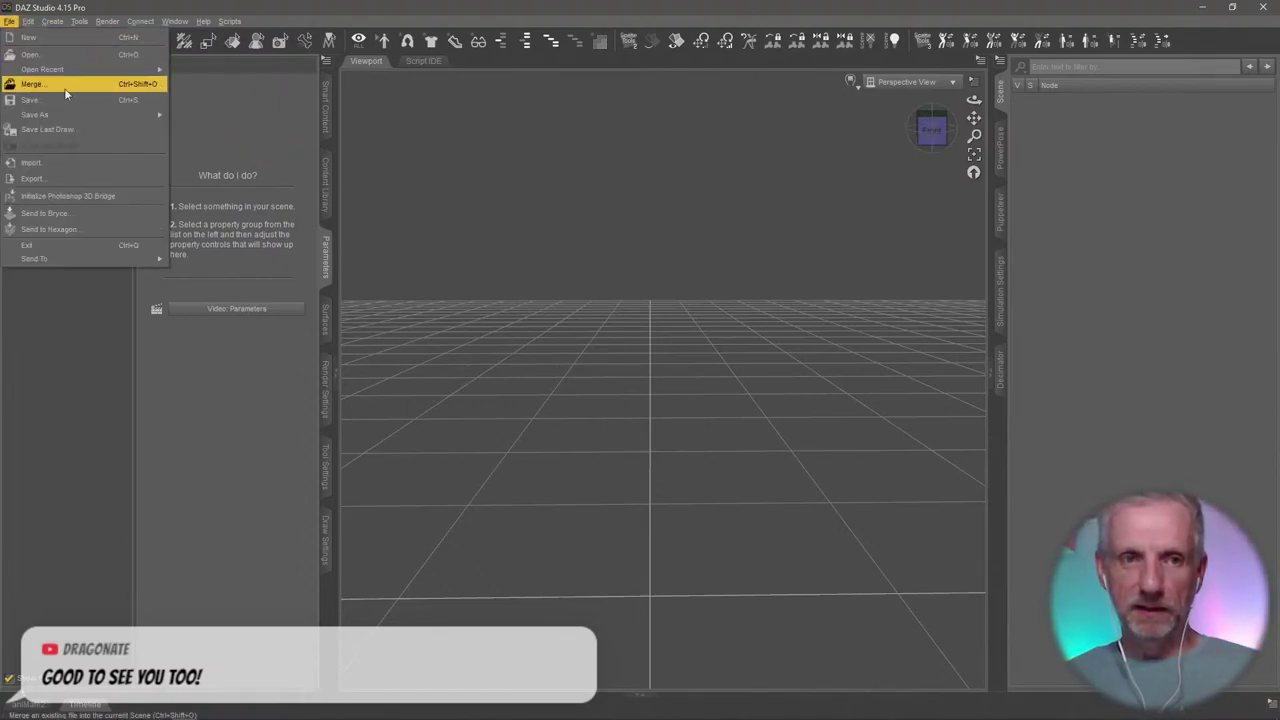
mouse_move(94, 74)
left_click(248, 84)
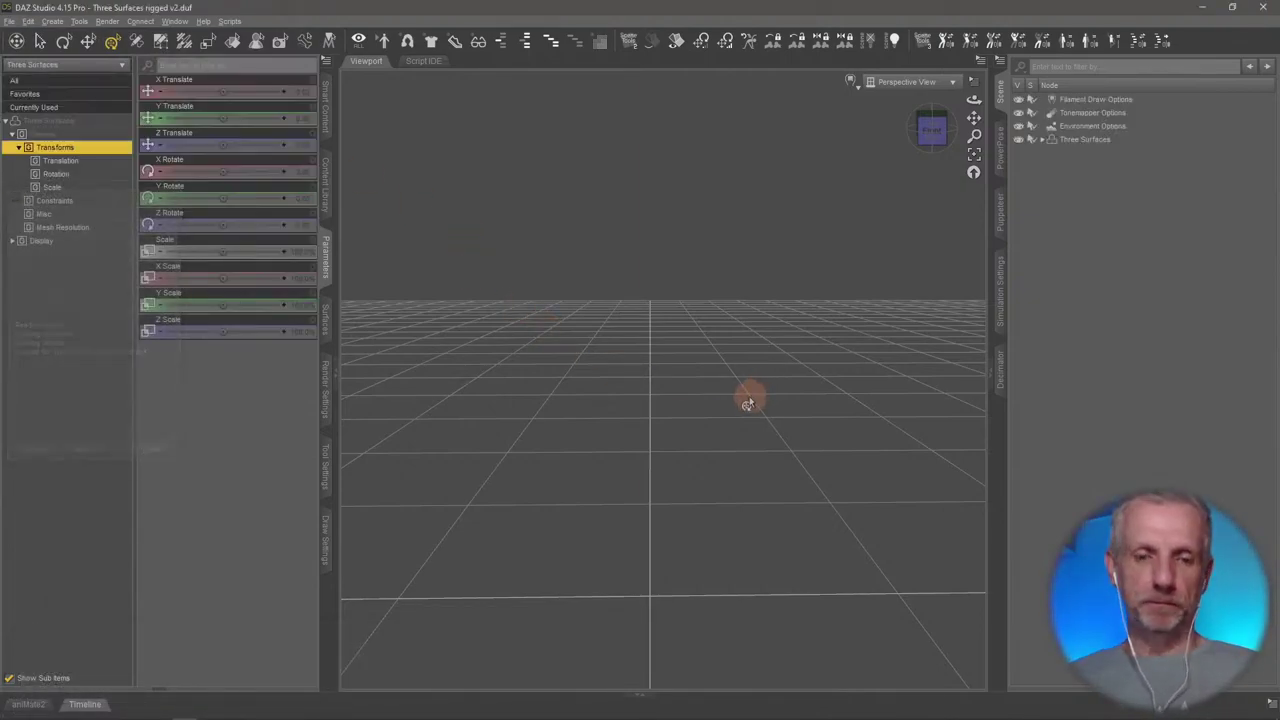
left_click_drag(791, 406, 790, 410, "alt")
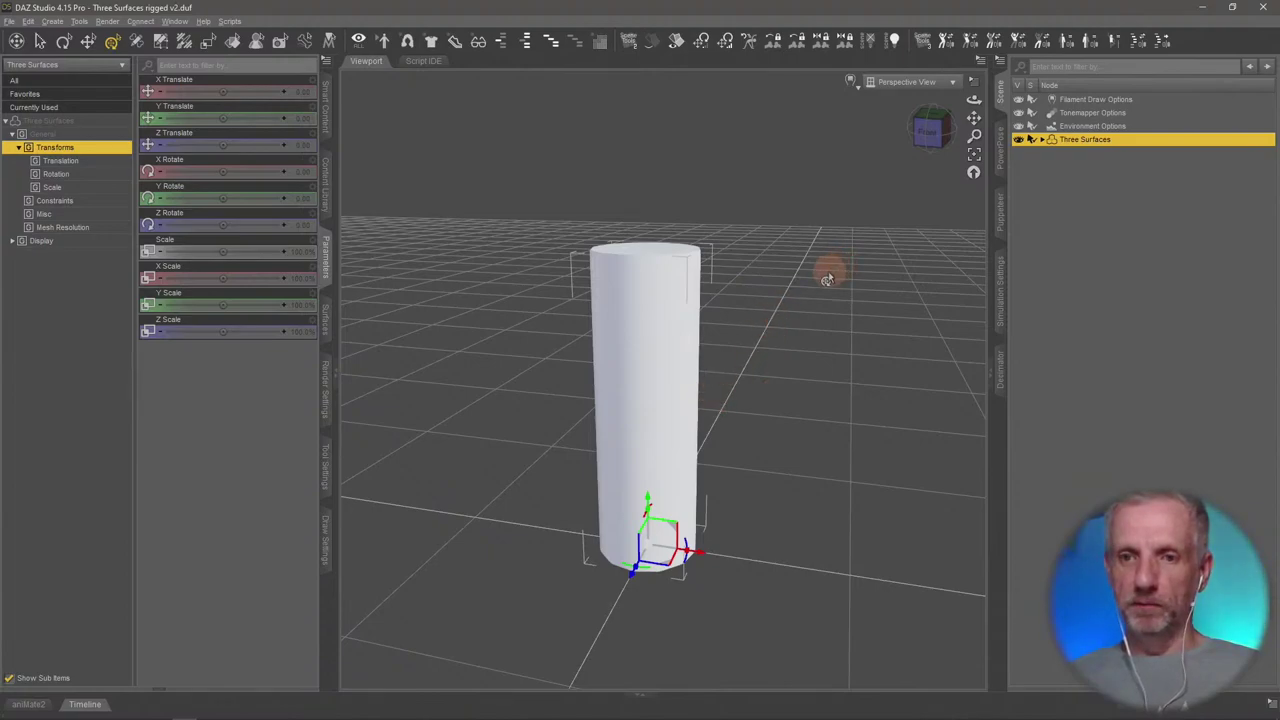
left_click(677, 338)
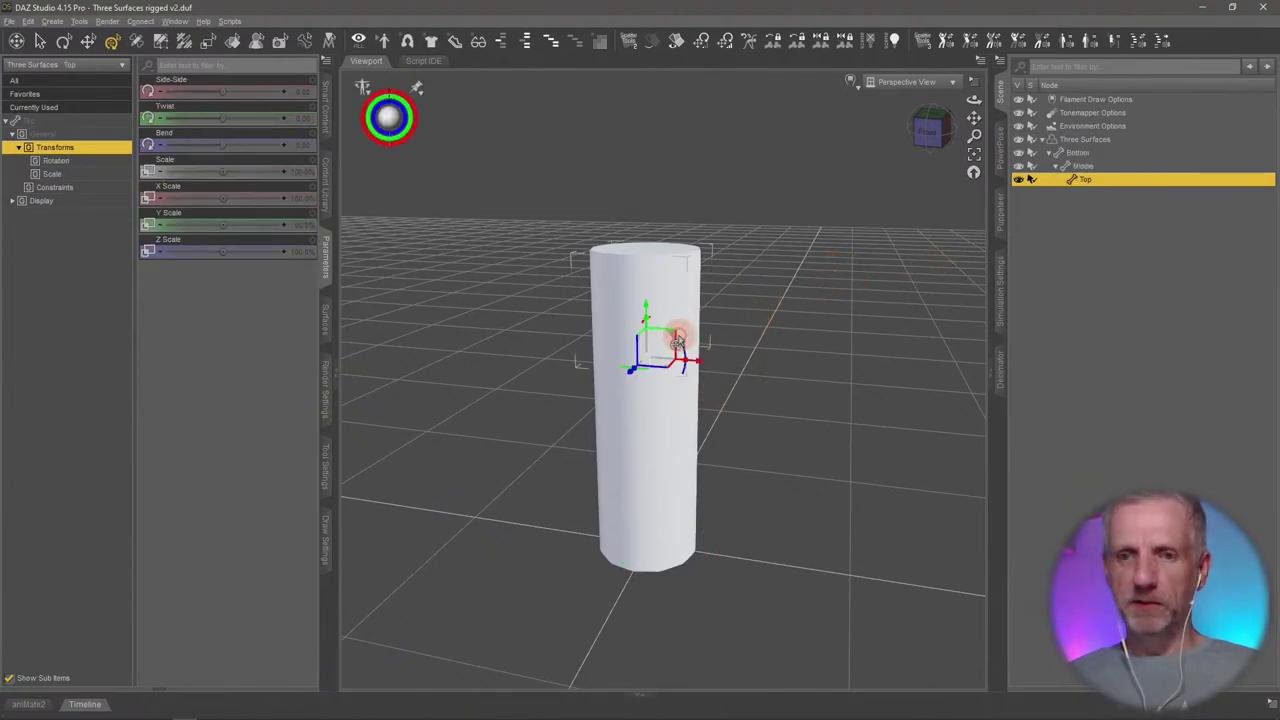
Set the diffuse colour of all the Three Surfaces figure's surfaces to green, RGB 0, 140, 35
left_click(325, 320)
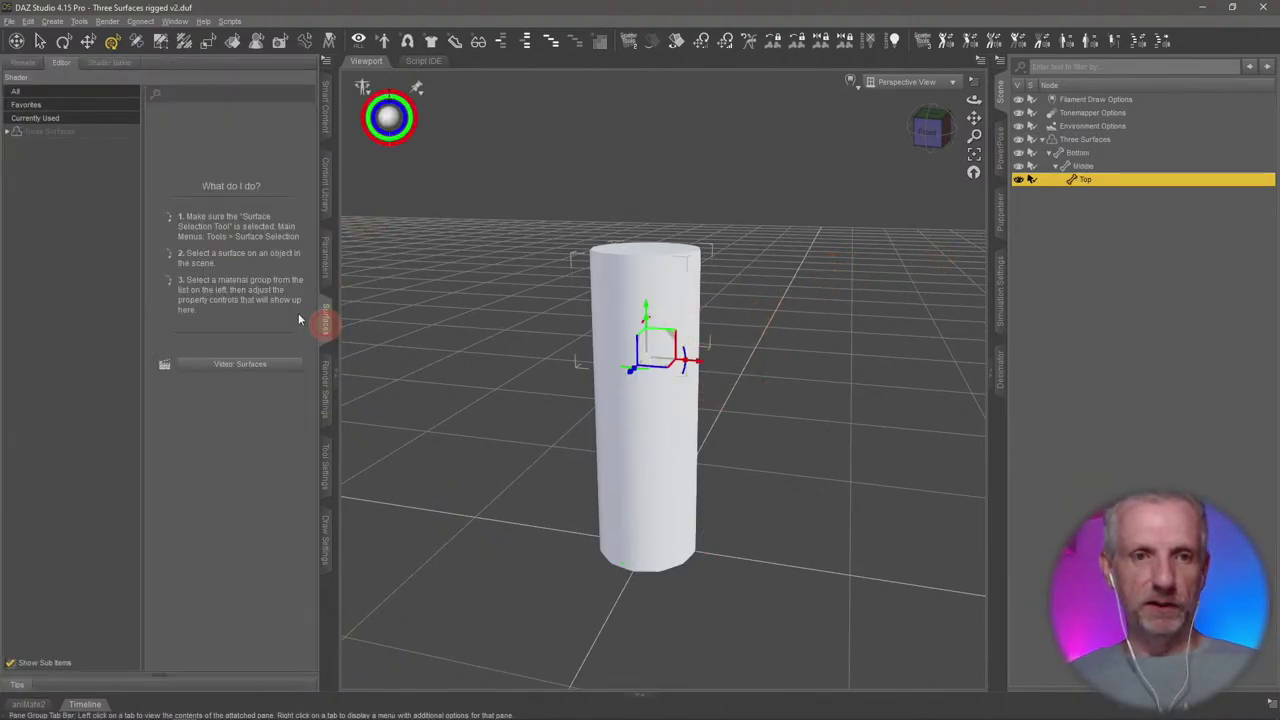
left_click(48, 132)
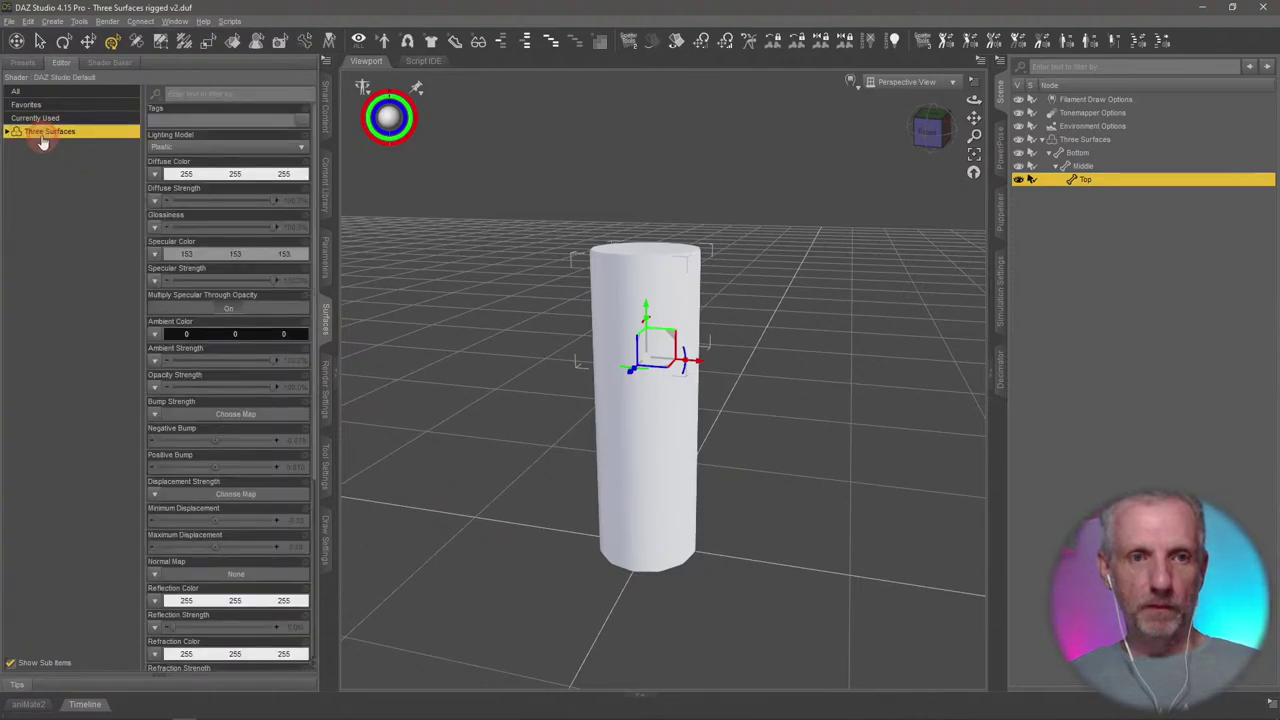
left_click(218, 176)
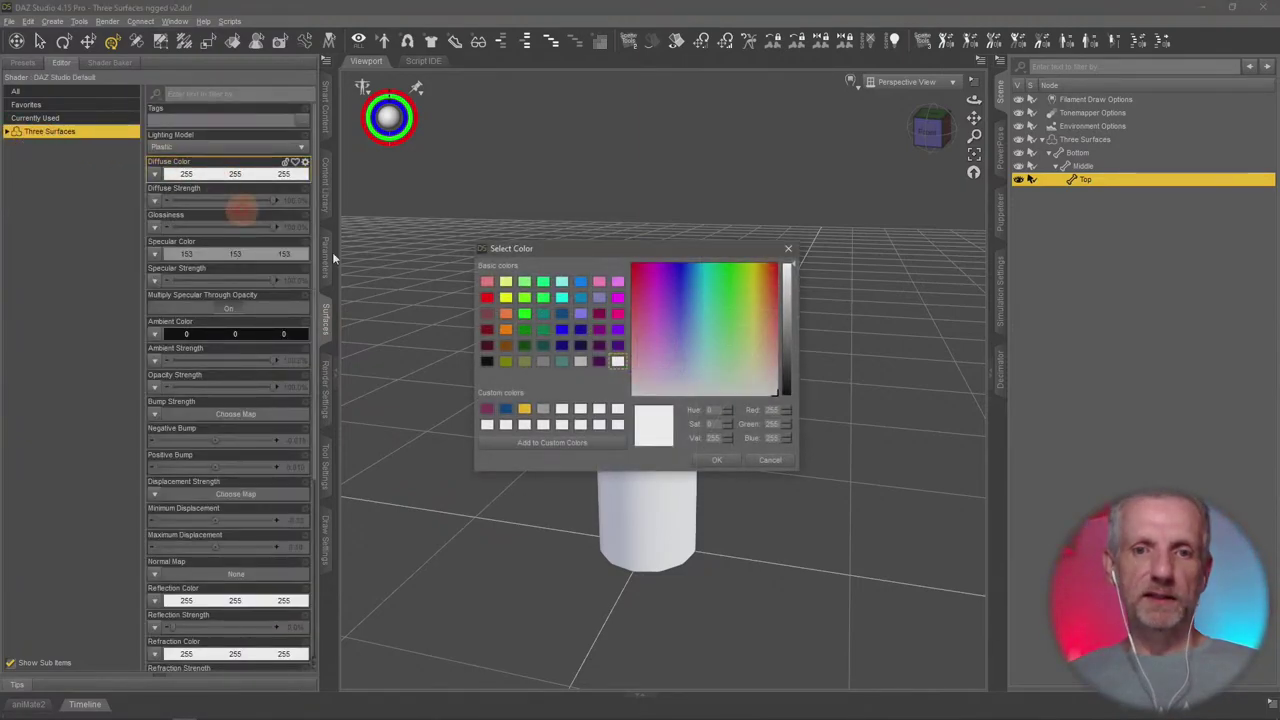
left_click(542, 299)
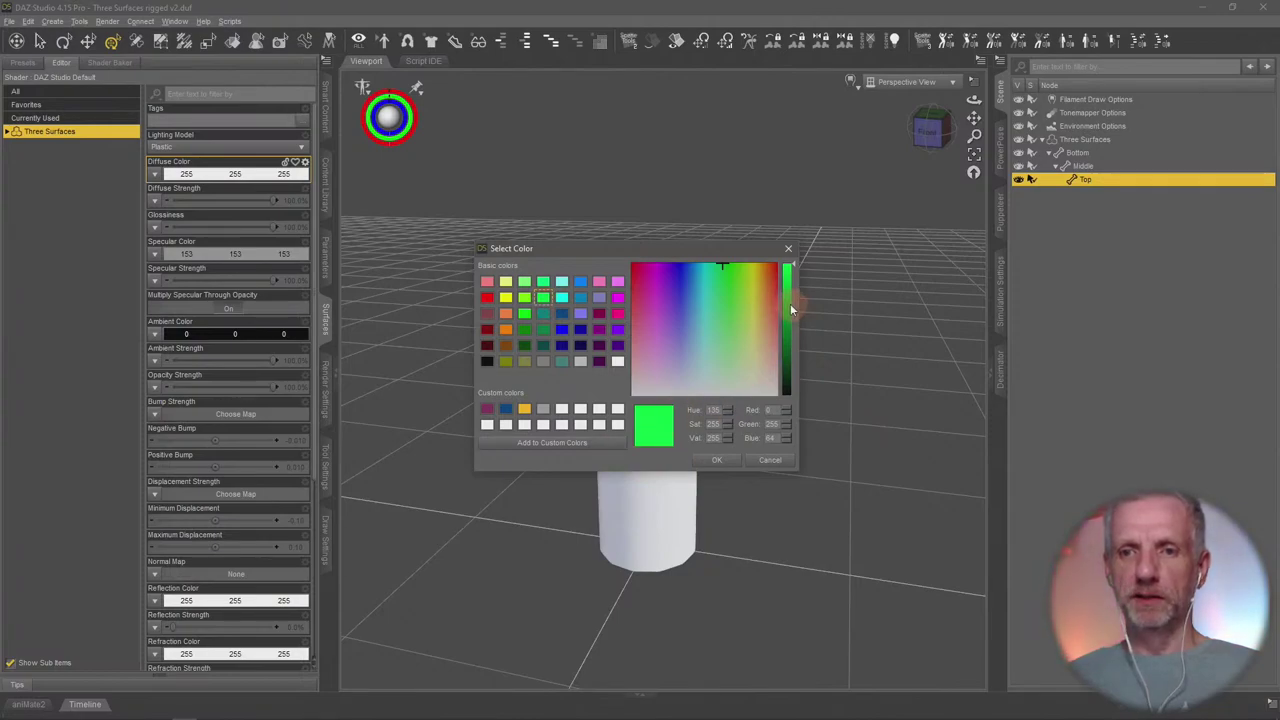
left_click_drag(790, 310, 793, 322)
left_click(716, 459)
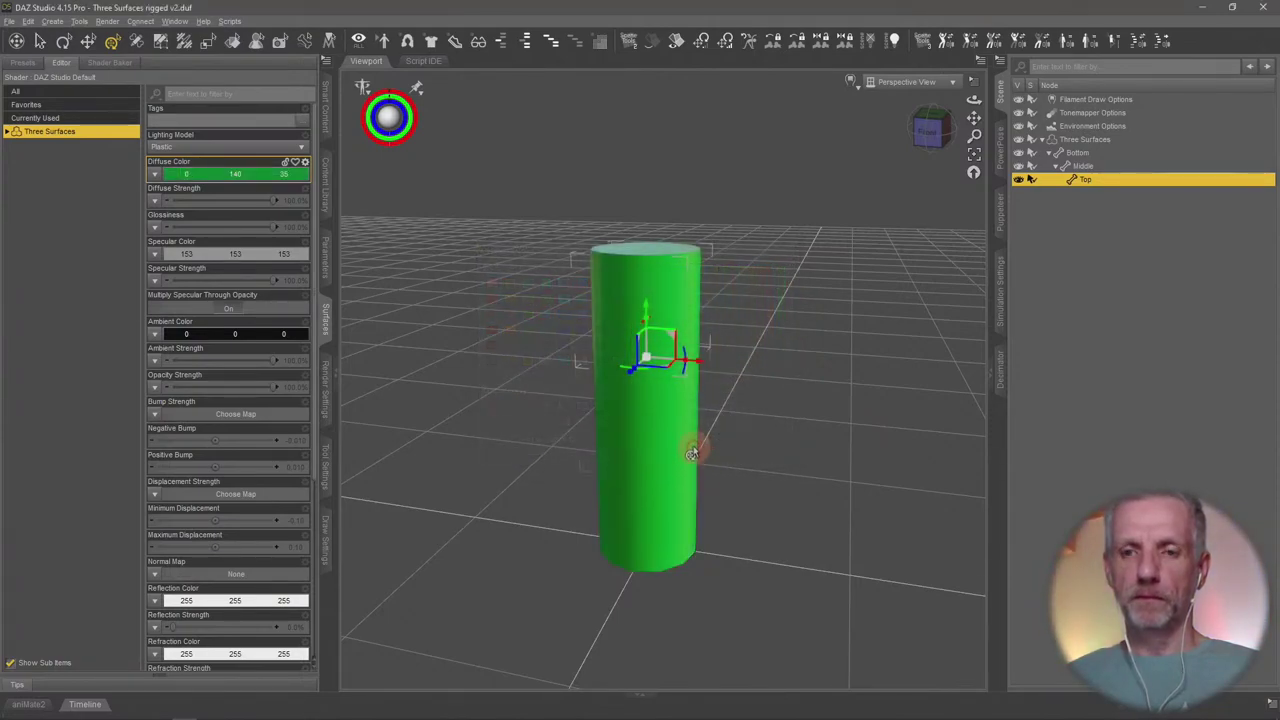
Bend the cylinder's Top bone to the right and its Middle bone to the left
scroll(692, 453, "up", 1)
scroll(692, 453, "up", 2)
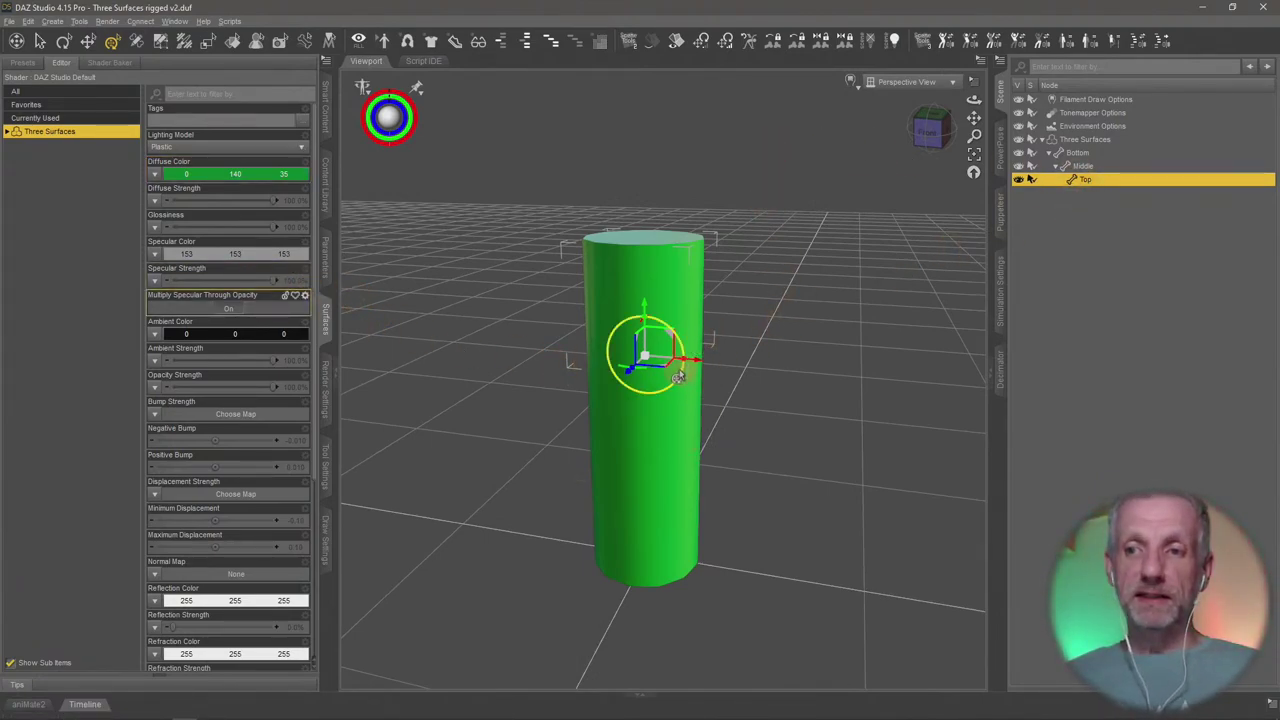
left_click_drag(680, 378, 678, 392)
left_click(1088, 166)
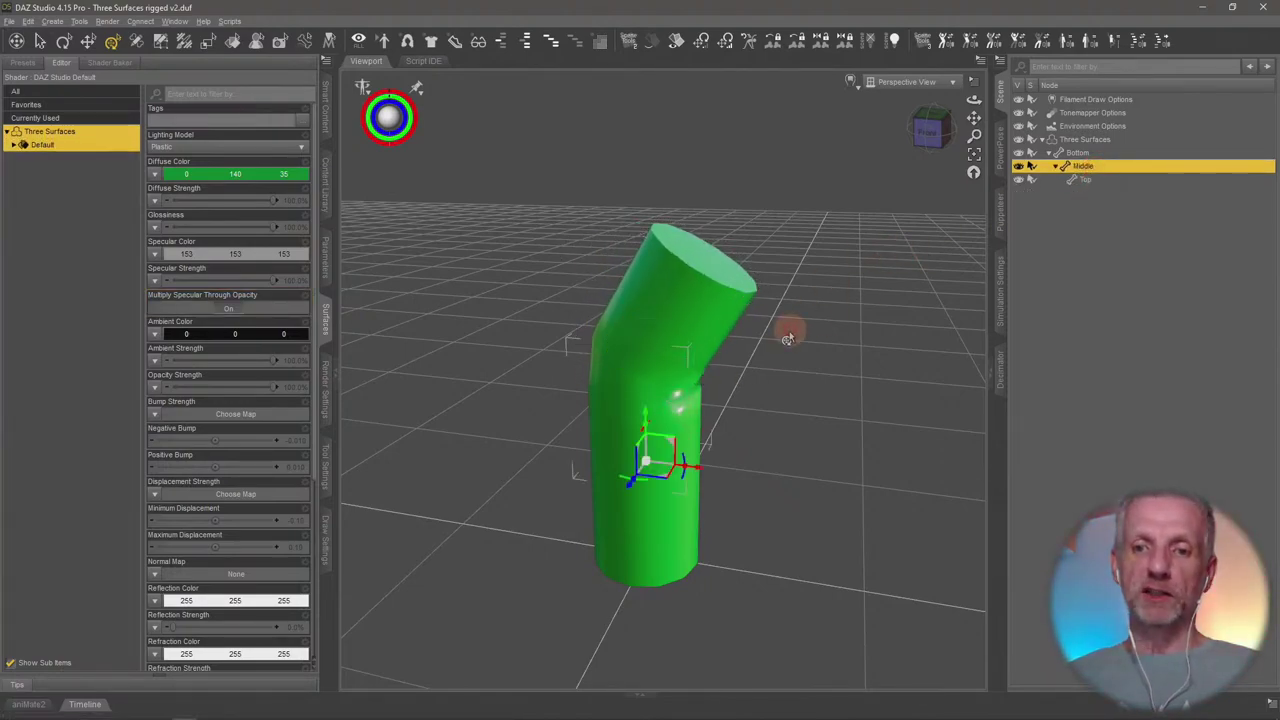
left_click_drag(680, 468, 680, 466)
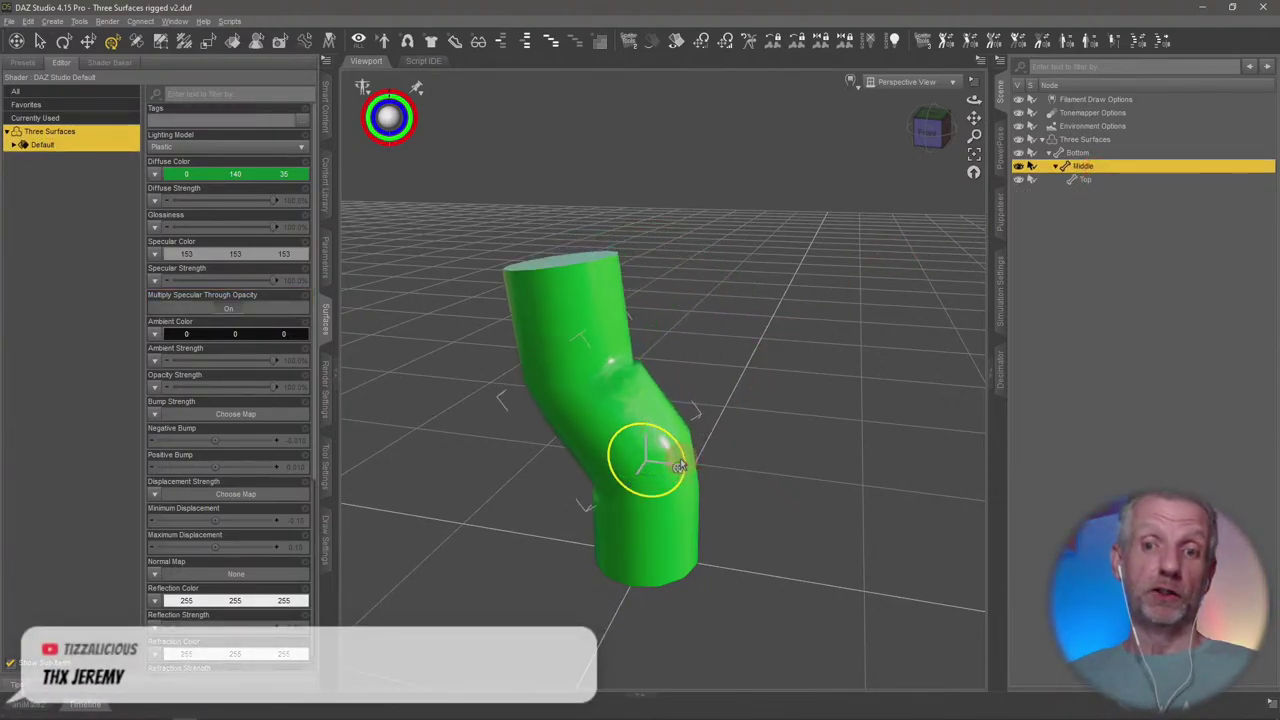
mouse_move(779, 479)
left_mouse_down()
mouse_move(694, 480)
mouse_move(777, 477)
left_mouse_up()
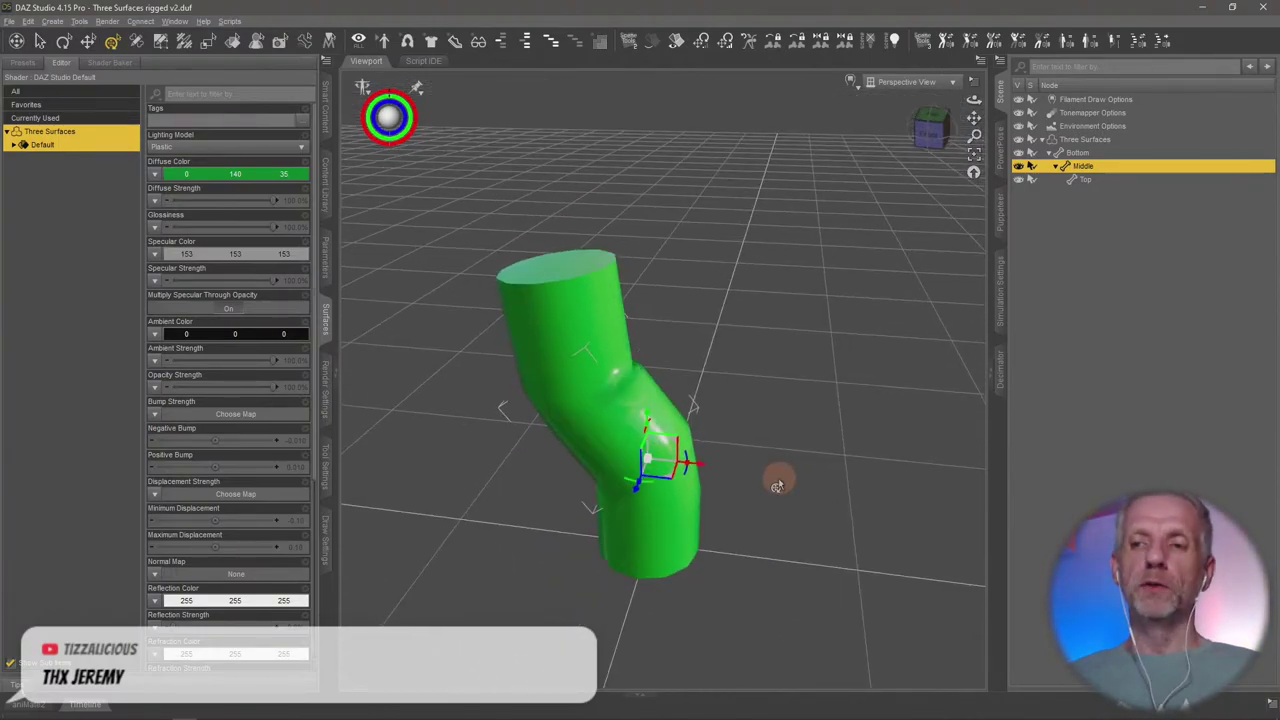
Rotate the Top bone further to the right and inspect the bent joints from several angles
left_click(1088, 180)
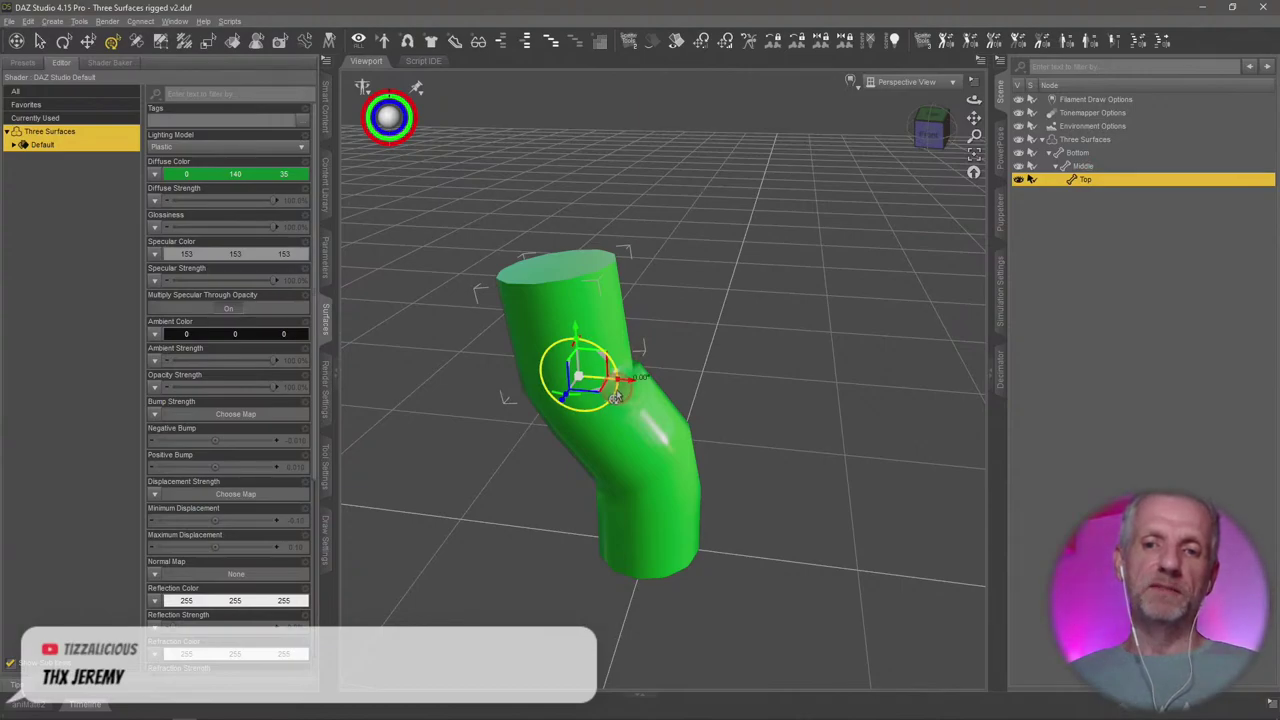
left_click_drag(617, 397, 697, 434)
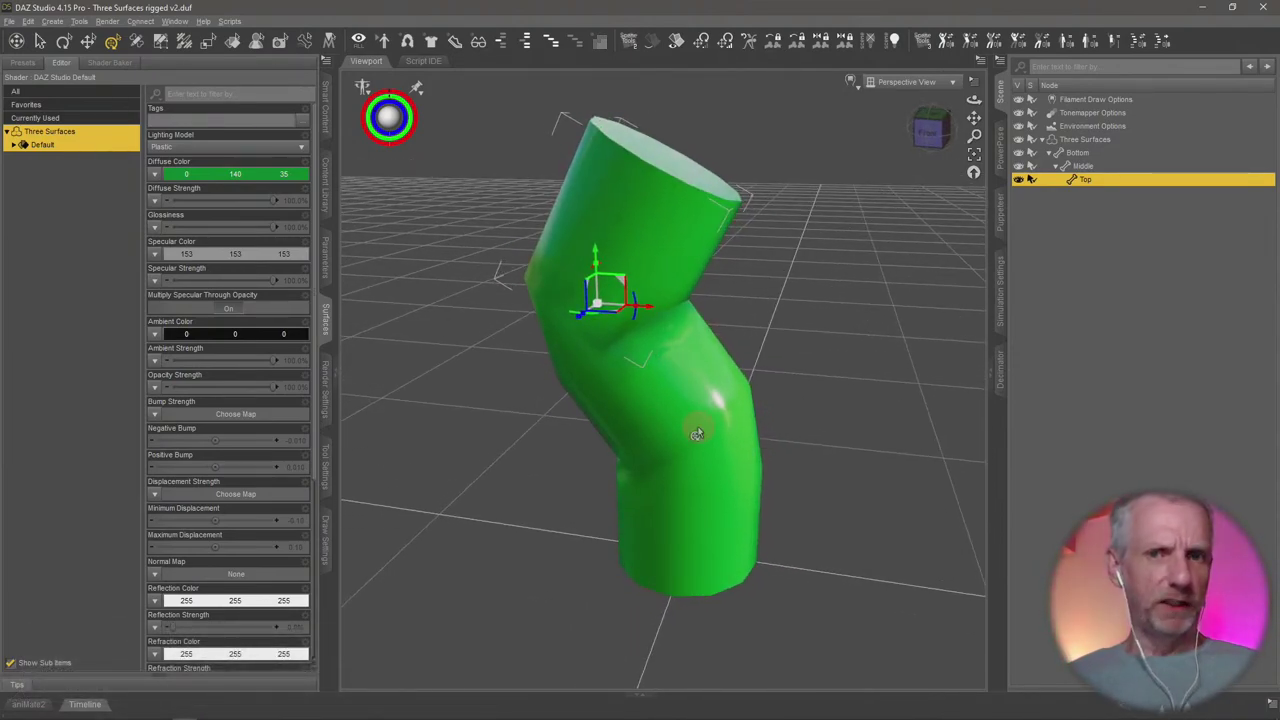
left_click_drag(794, 474, 790, 482)
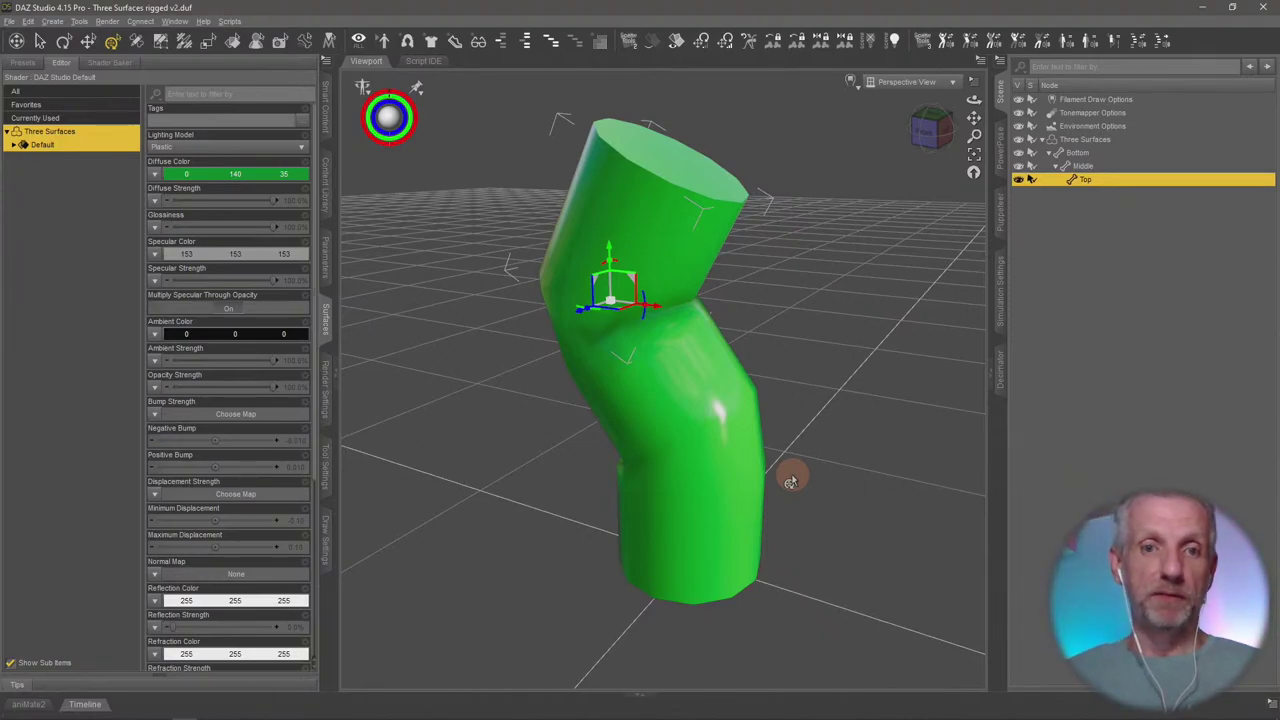
left_click_drag(790, 482, 692, 390)
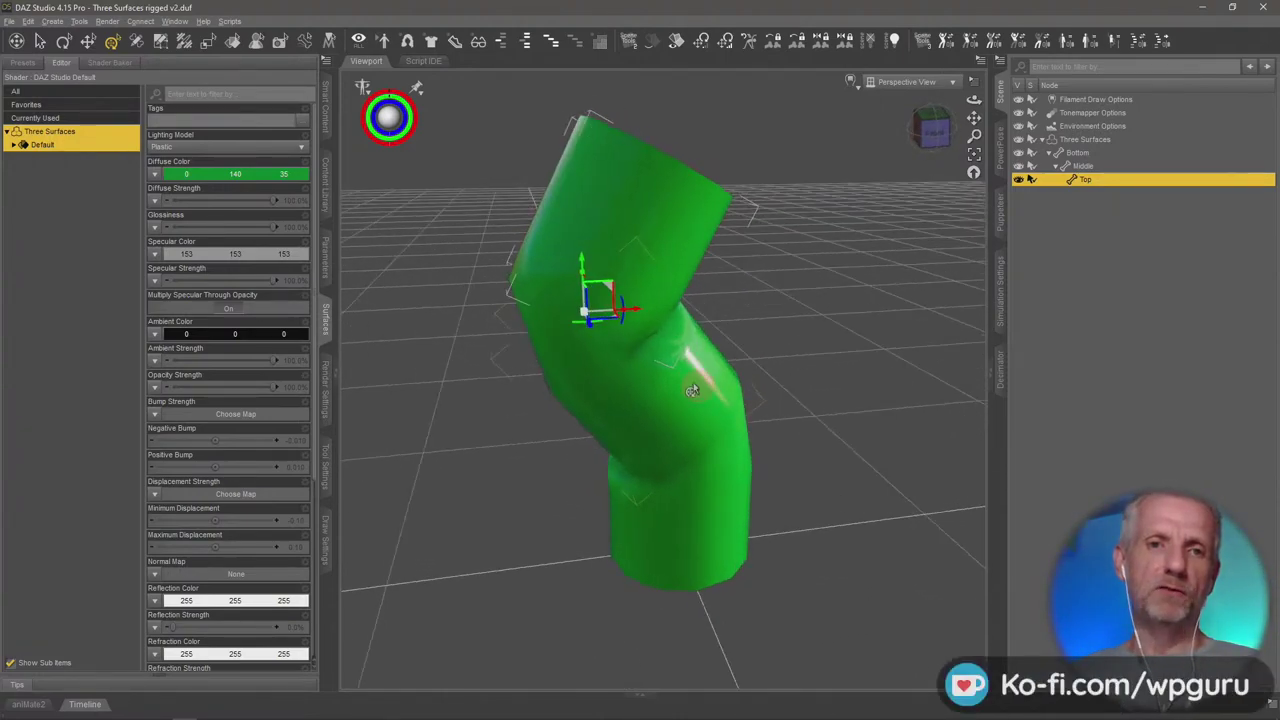
Convert the Three Surfaces figure's geometry to SubD
left_click(52, 21)
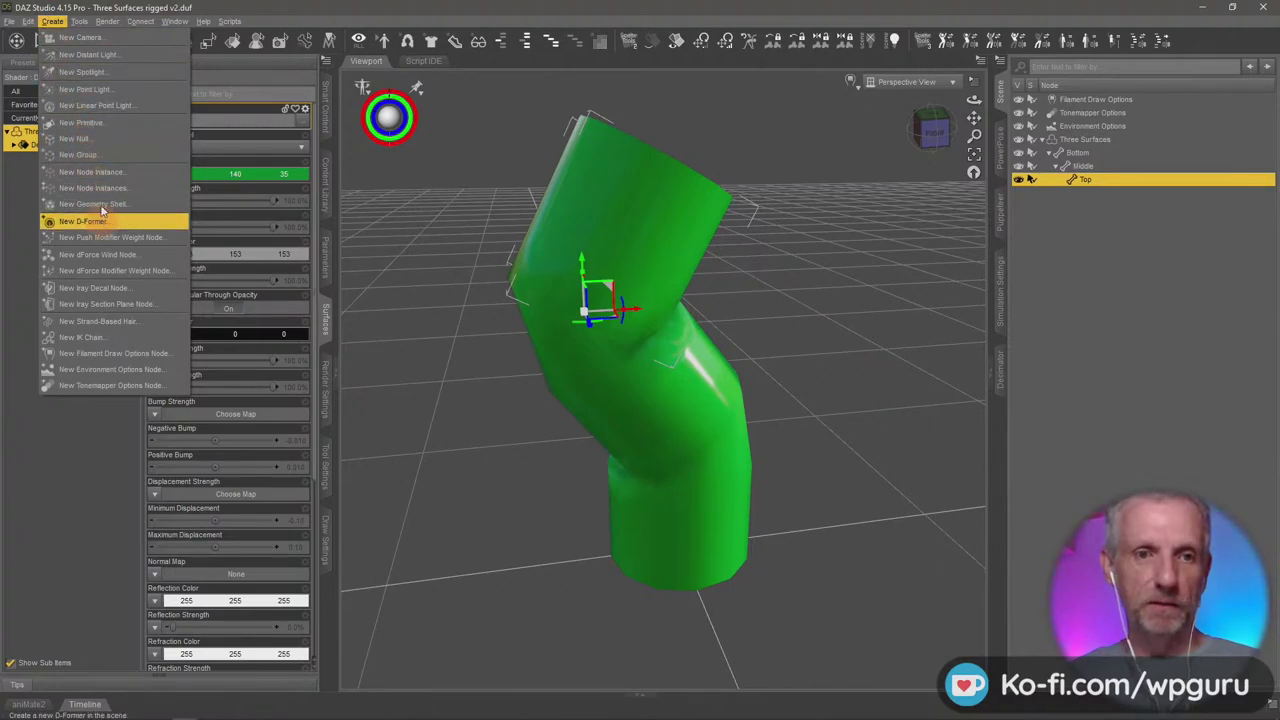
mouse_move(29, 22)
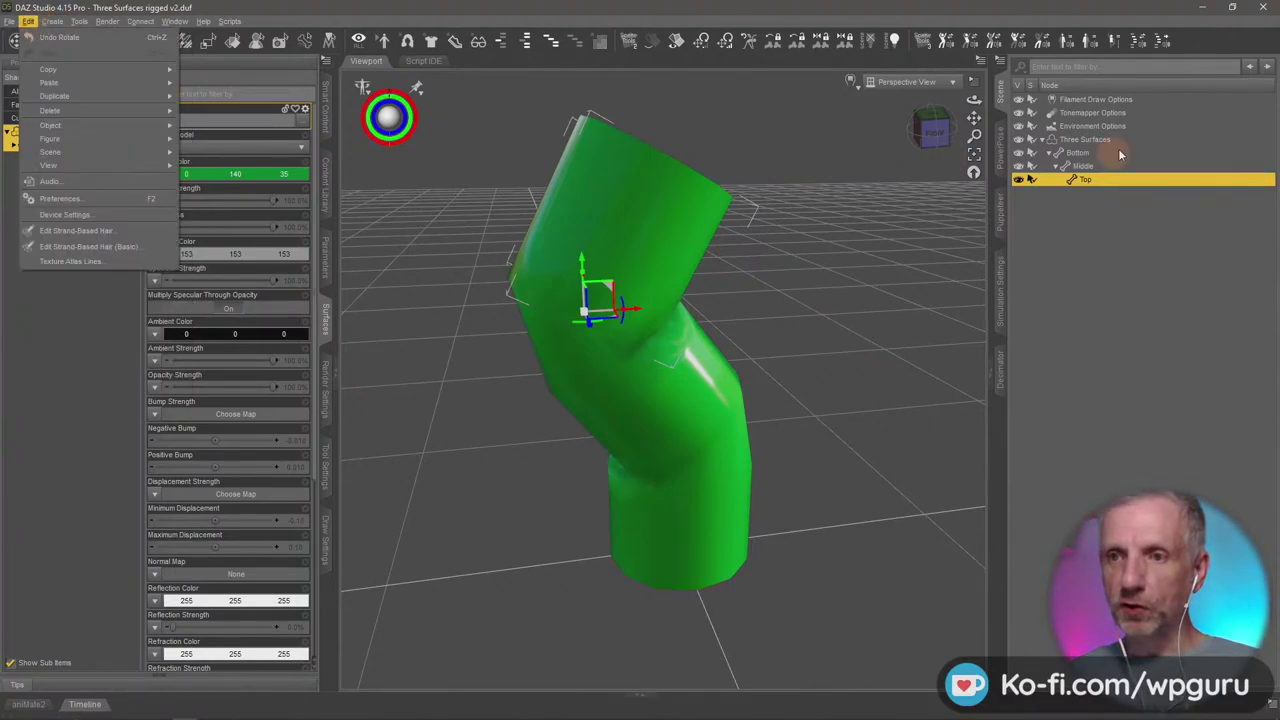
left_click(1080, 139)
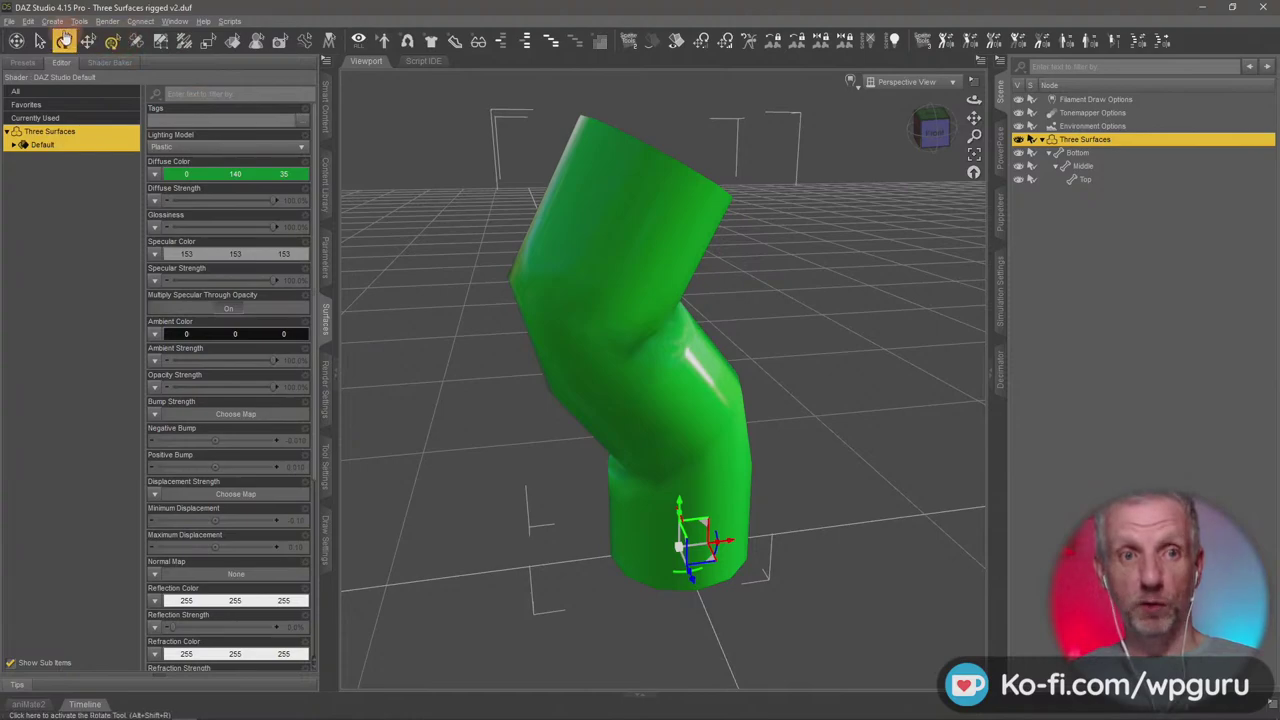
left_click(29, 21)
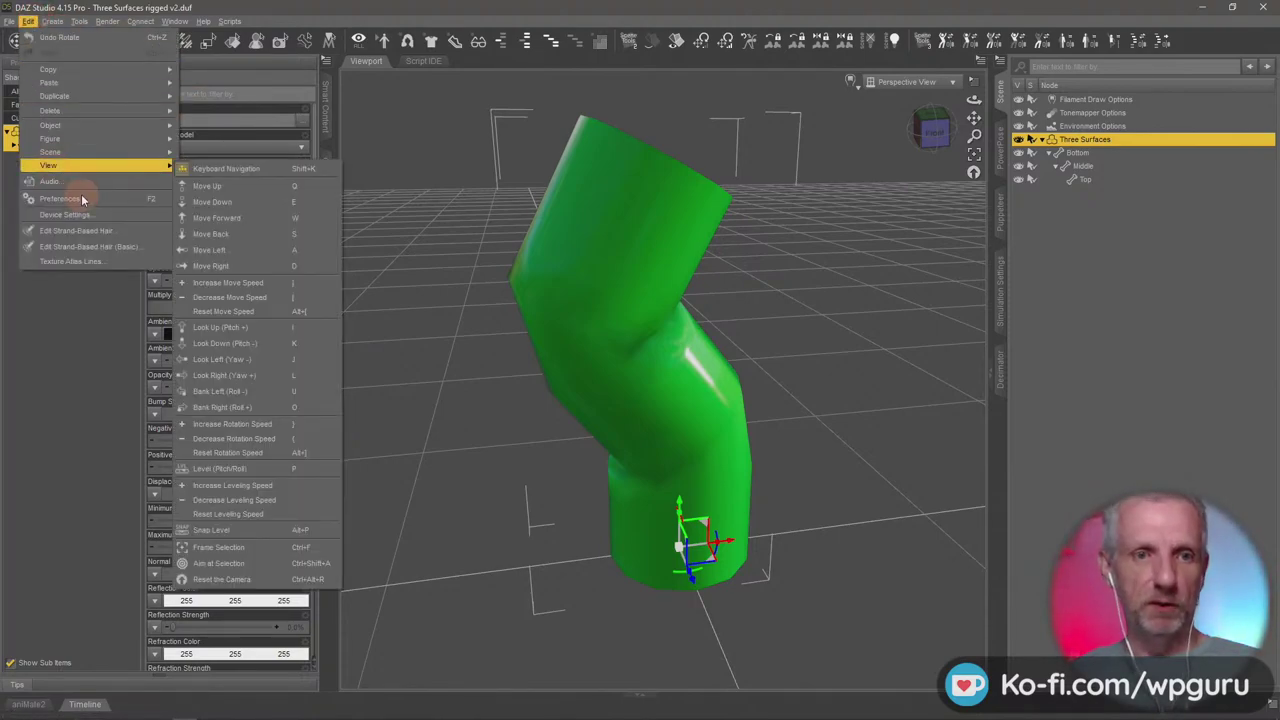
mouse_move(130, 125)
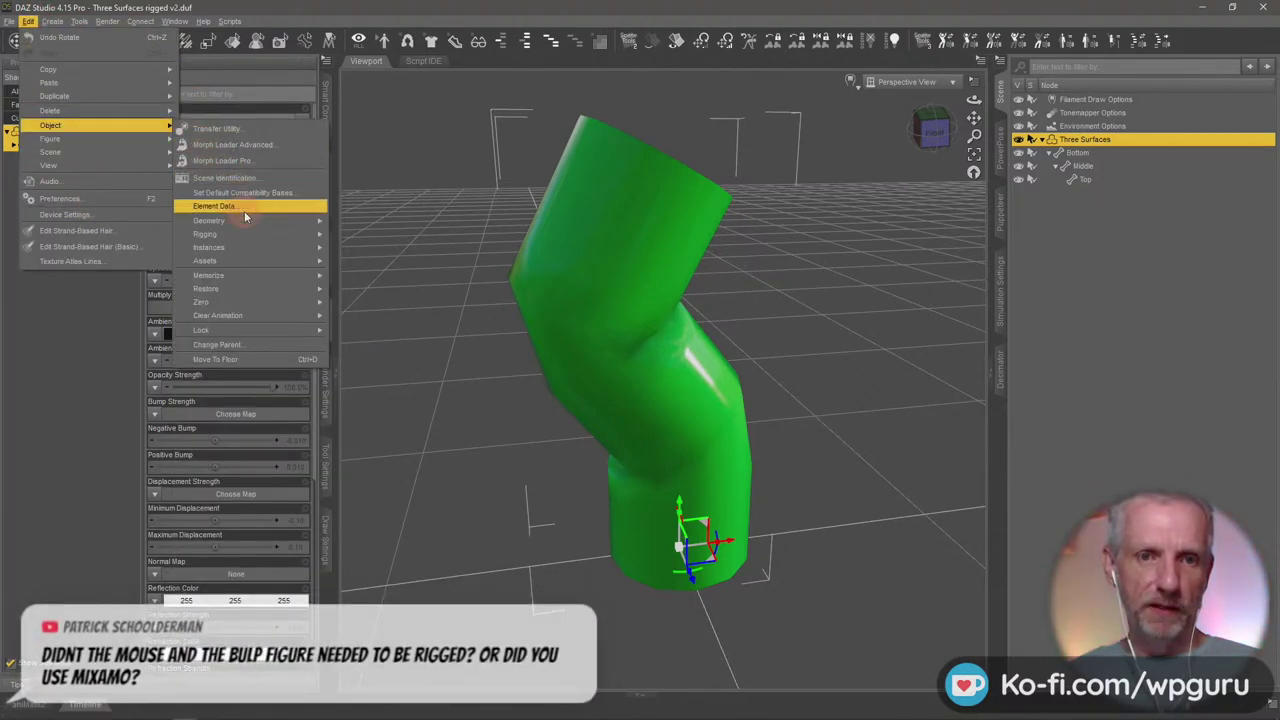
mouse_move(258, 222)
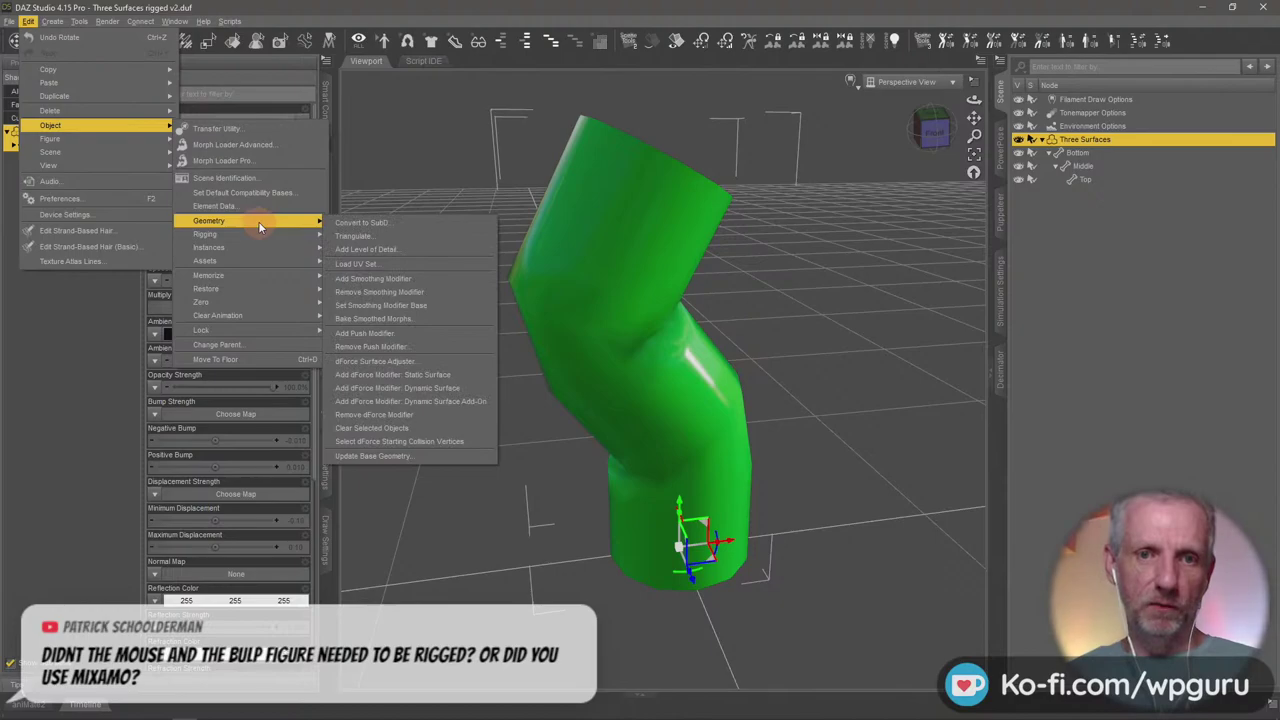
left_click(369, 229)
left_click_drag(616, 331, 615, 340, "alt")
scroll(643, 325, "up", 4)
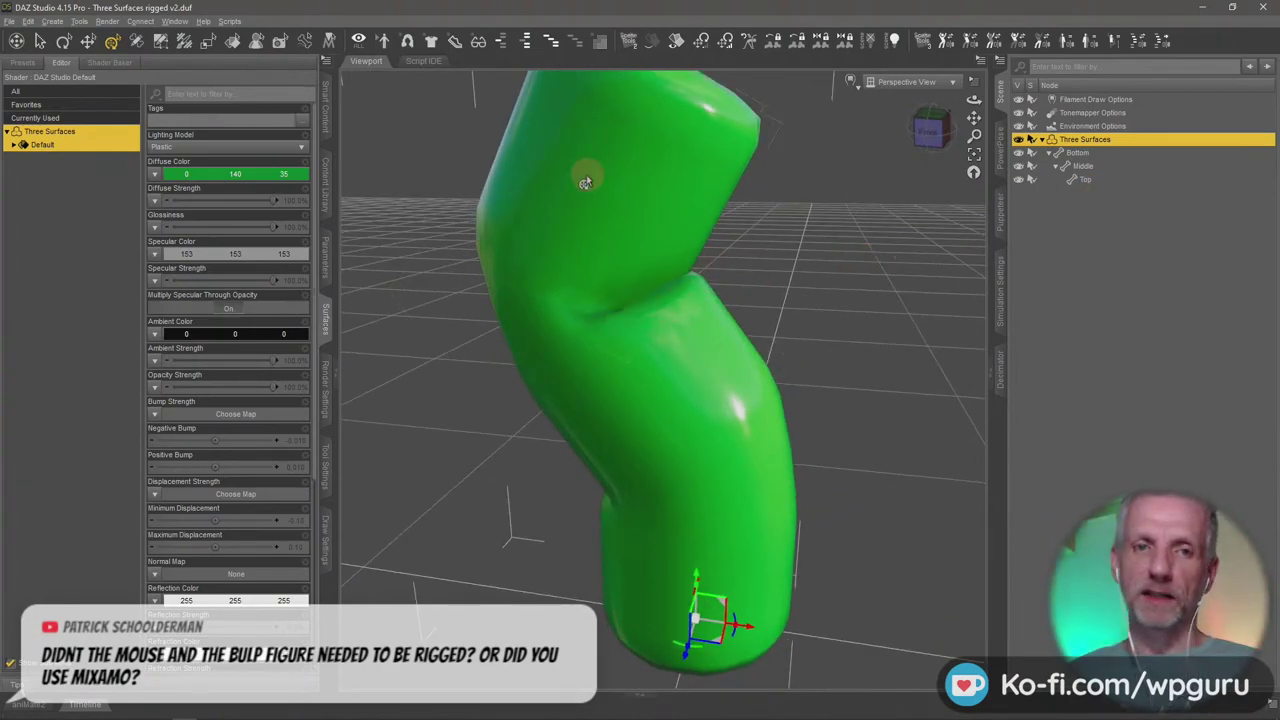
Add a smoothing modifier to the Three Surfaces figure and inspect the creases at its bends
left_click(28, 21)
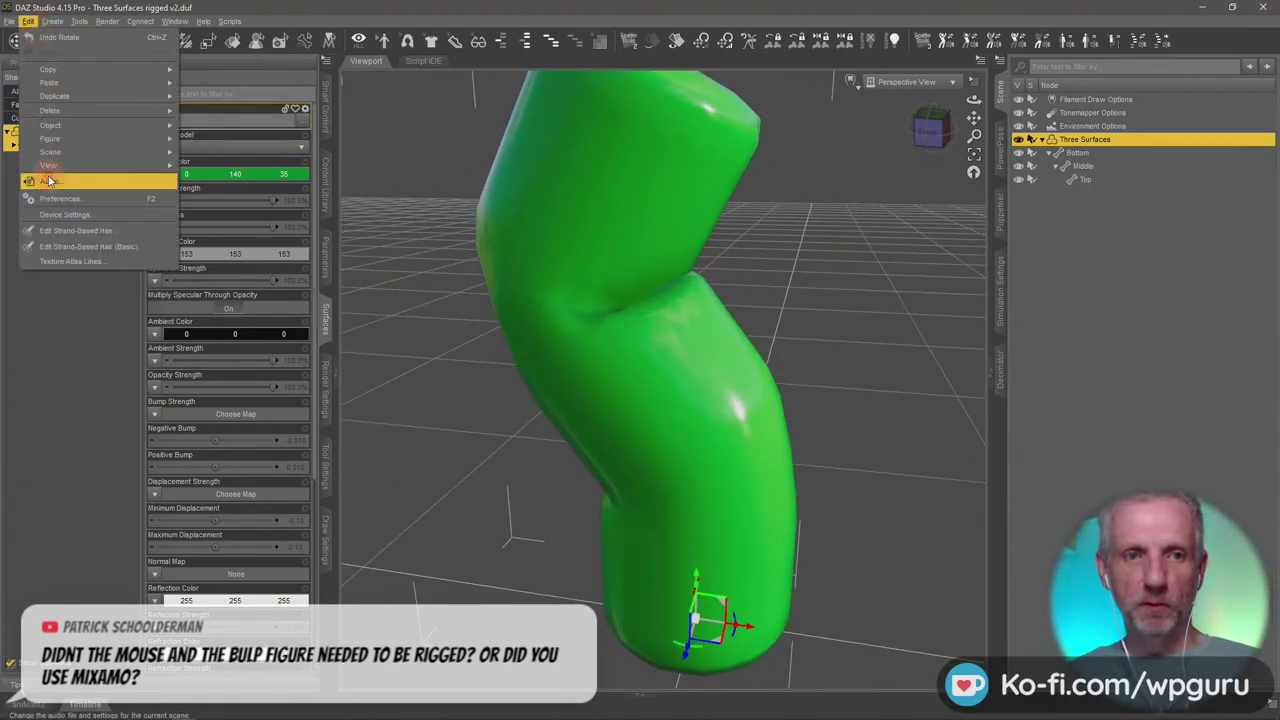
mouse_move(65, 126)
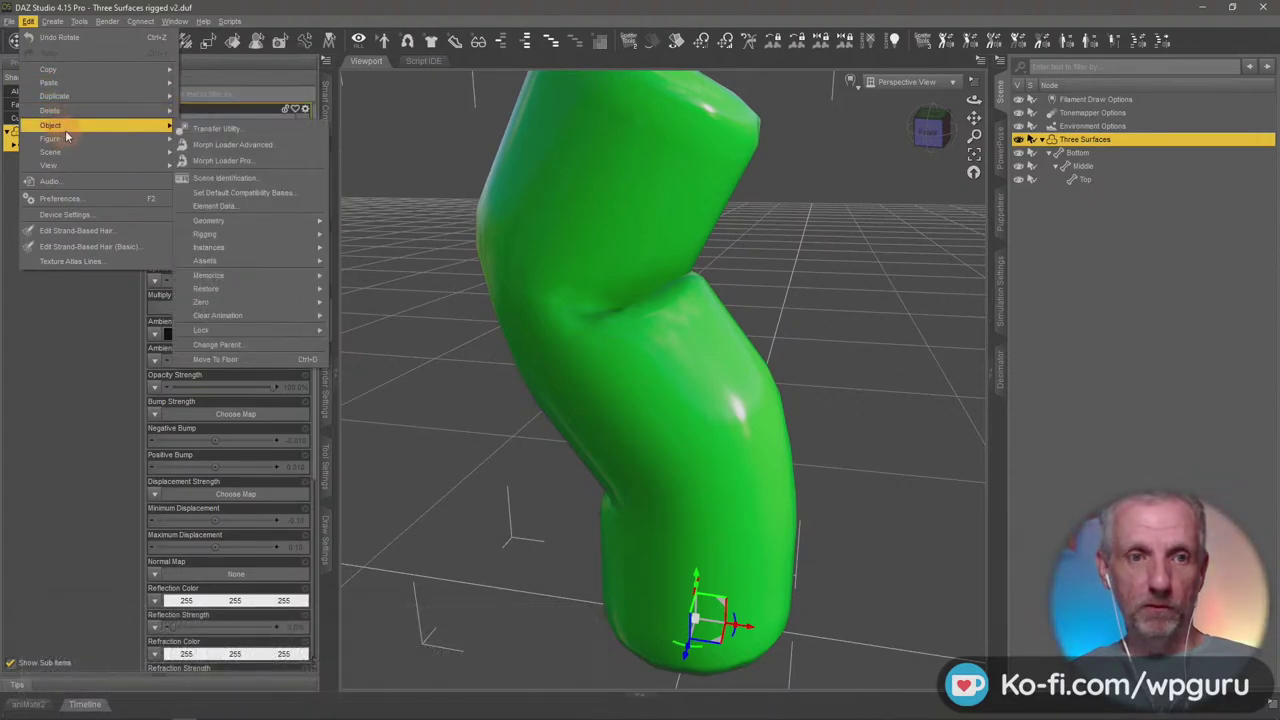
mouse_move(289, 220)
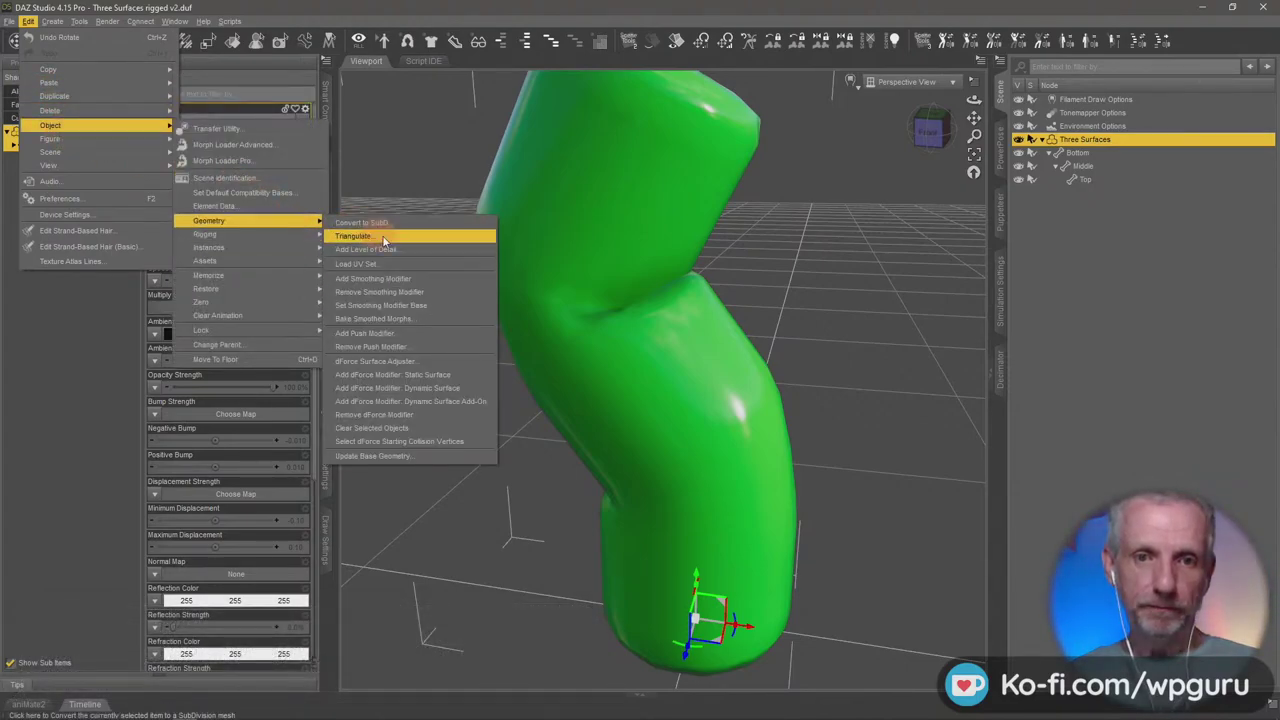
left_click(413, 280)
mouse_move(637, 408)
left_mouse_down("alt")
mouse_move(662, 400)
mouse_move(646, 409)
left_mouse_up("alt")
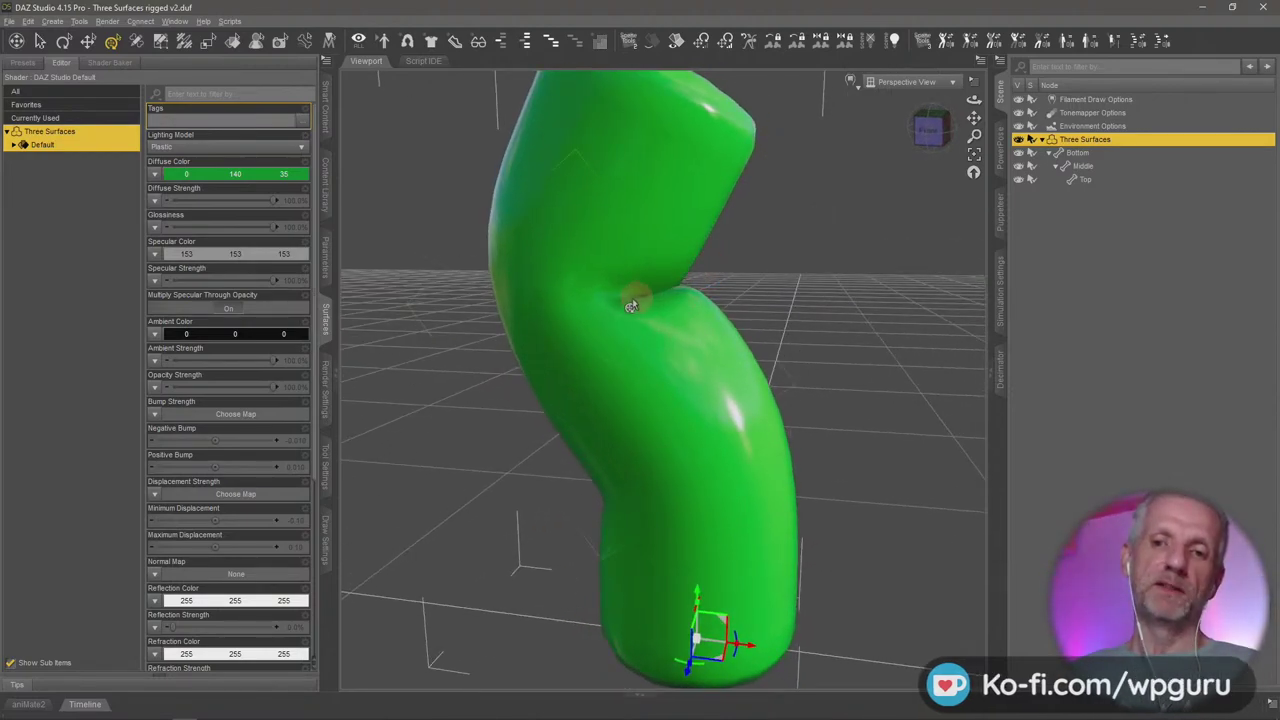
left_click_drag(654, 308, 677, 322, "alt")
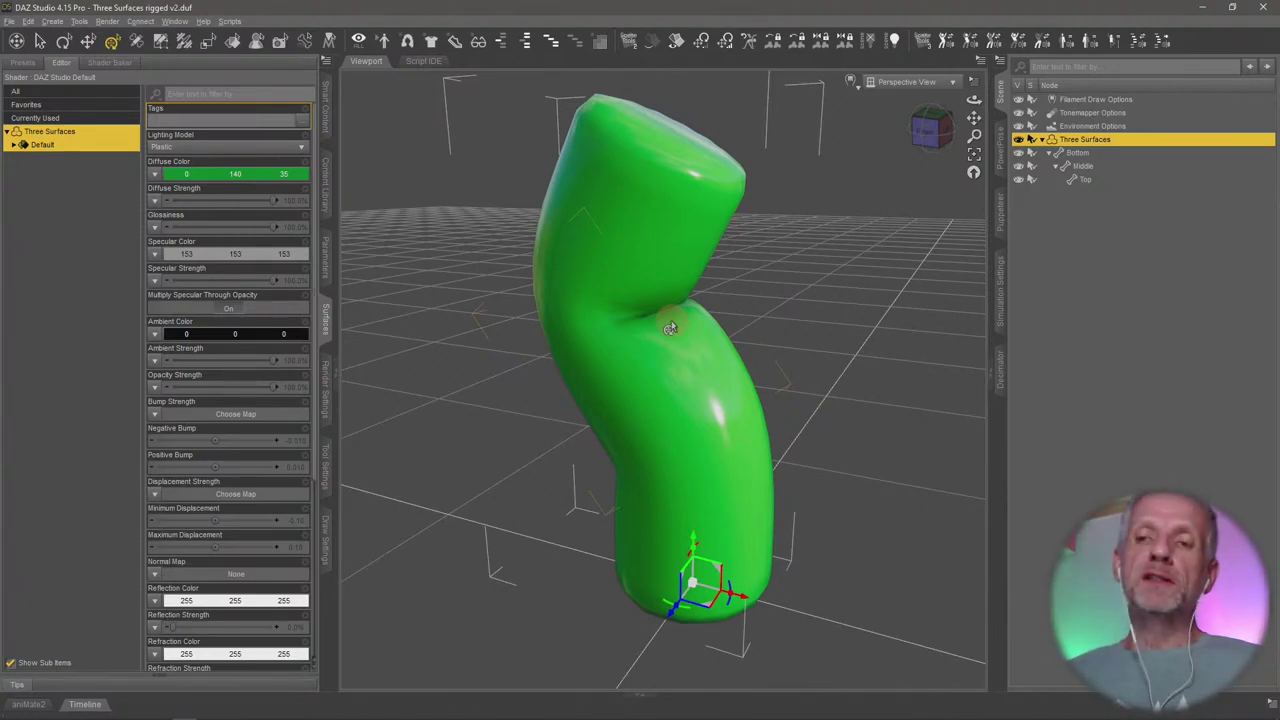
mouse_move(670, 328)
left_mouse_down("alt")
mouse_move(700, 330)
mouse_move(670, 316)
left_mouse_up("alt")
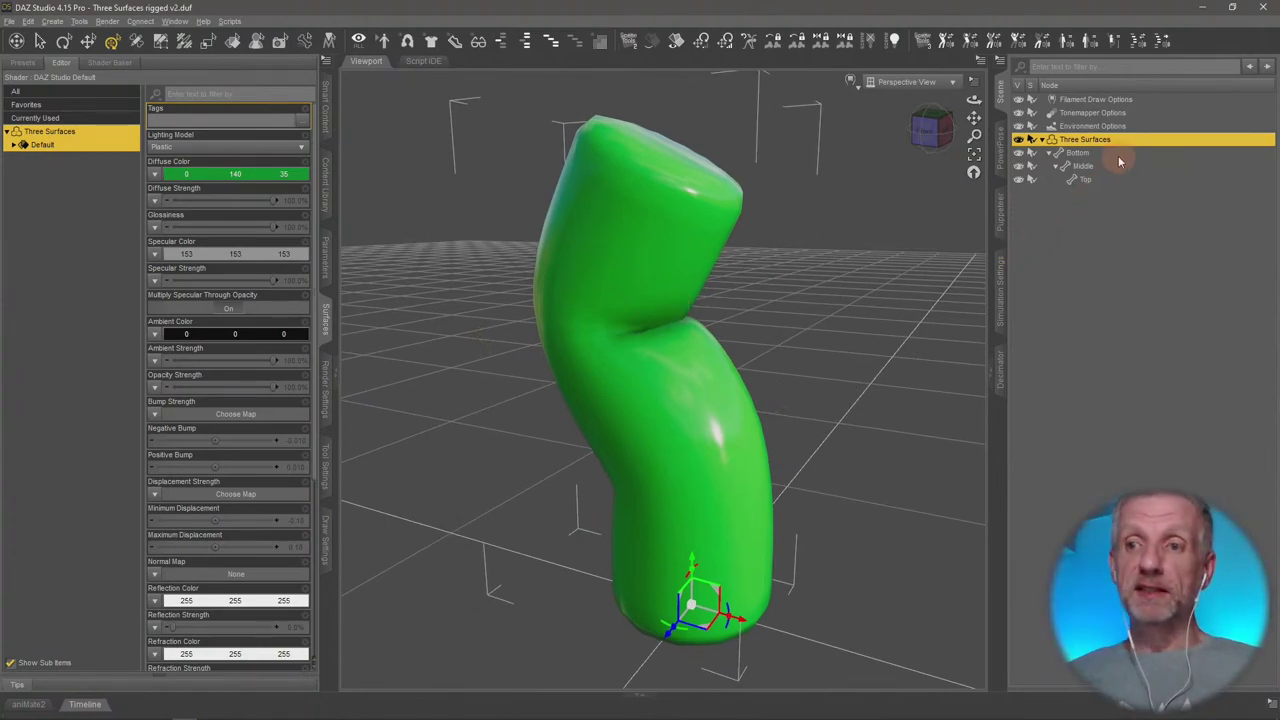
Replace the Three Surfaces figure with a Y Positive cylinder primitive, 1.5 m long, 50 cm in diameter, with 12 segments and 12 sides
key("Delete")
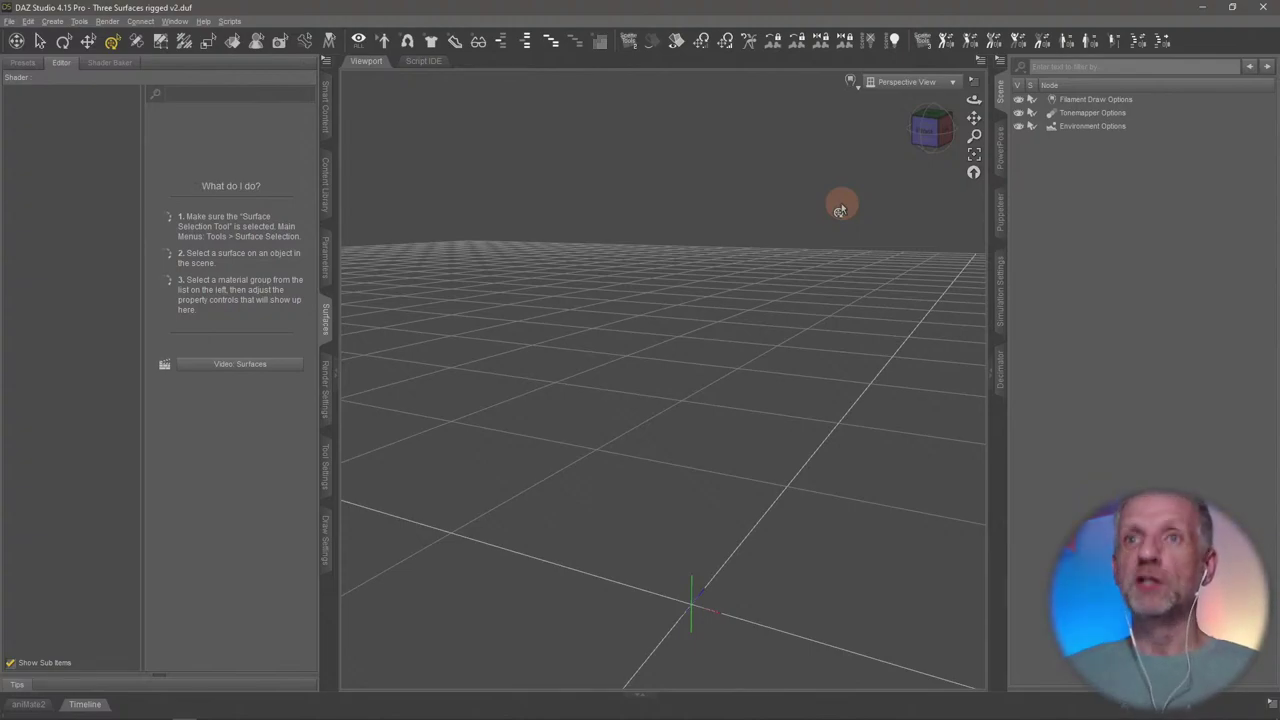
left_click_drag(788, 215, 788, 215)
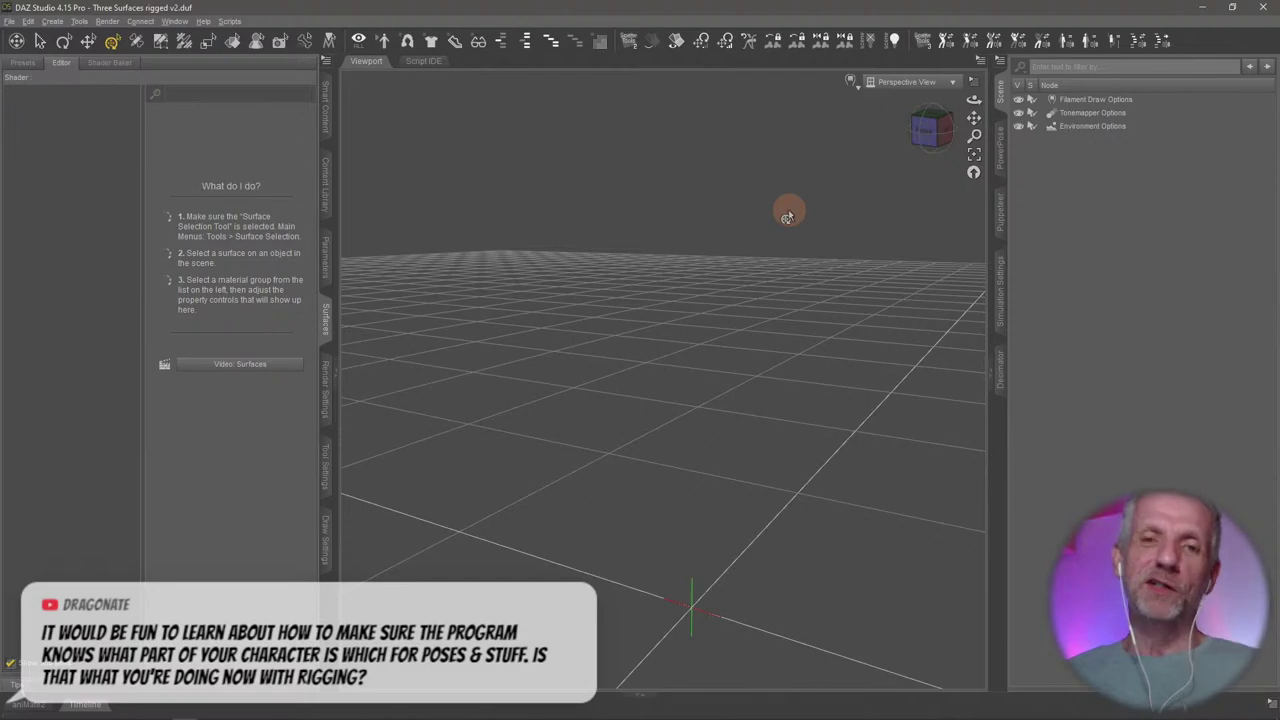
left_click(52, 21)
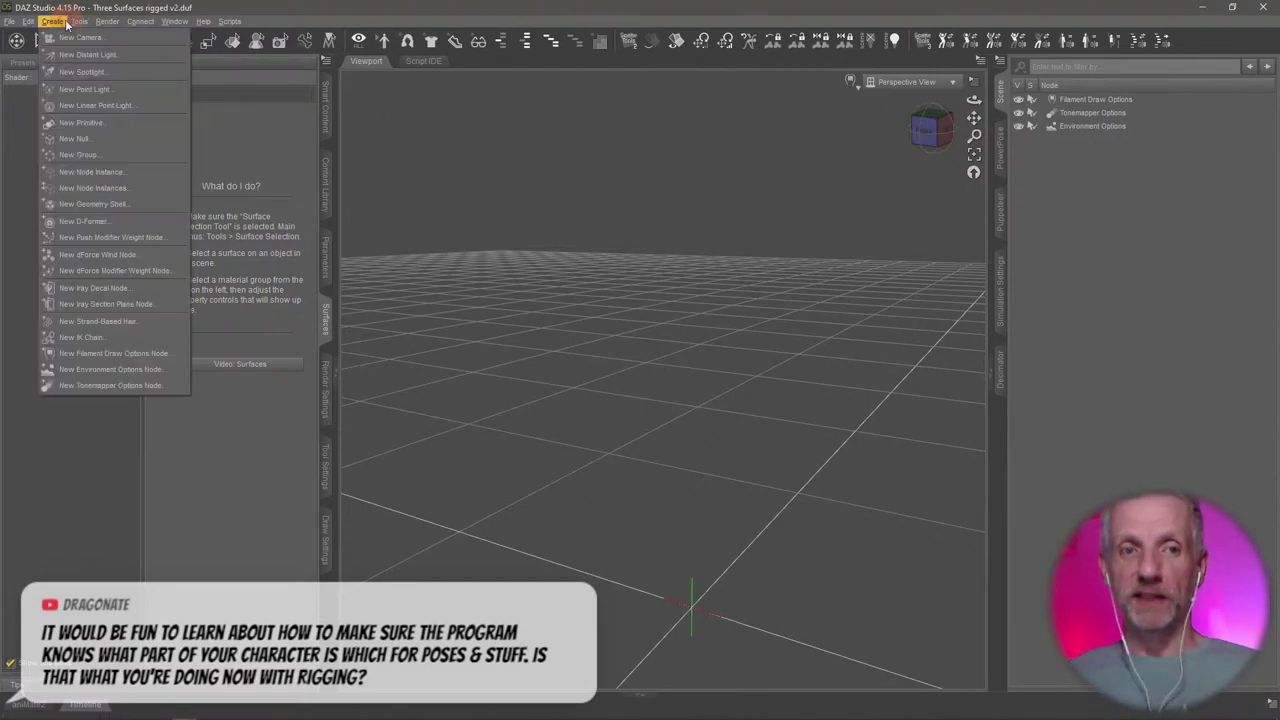
left_click(121, 123)
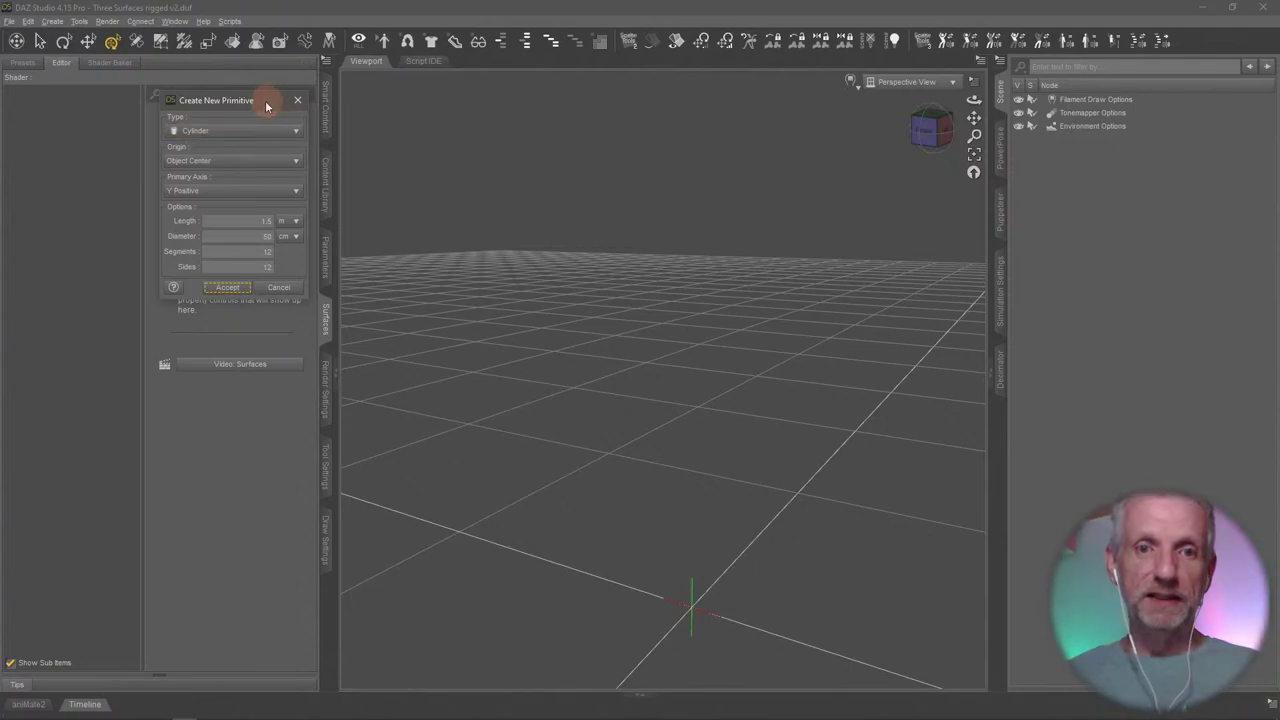
left_click_drag(266, 101, 329, 101)
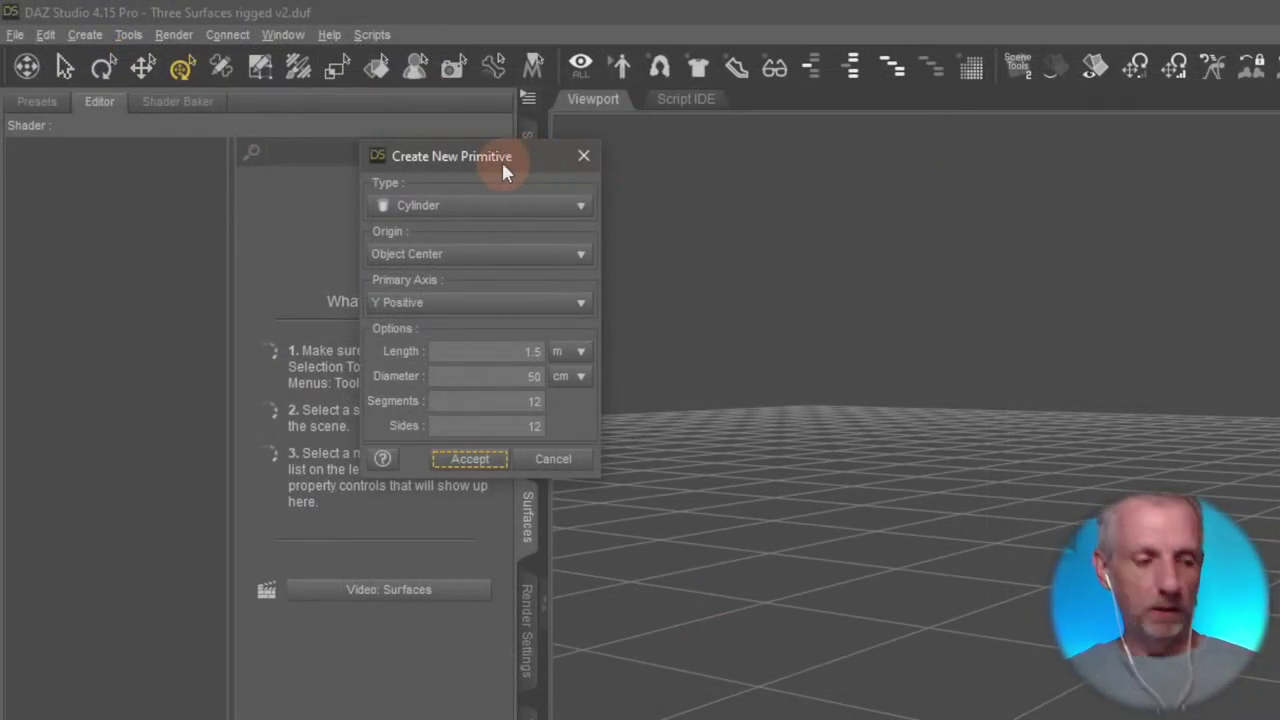
left_click_drag(500, 158, 490, 155)
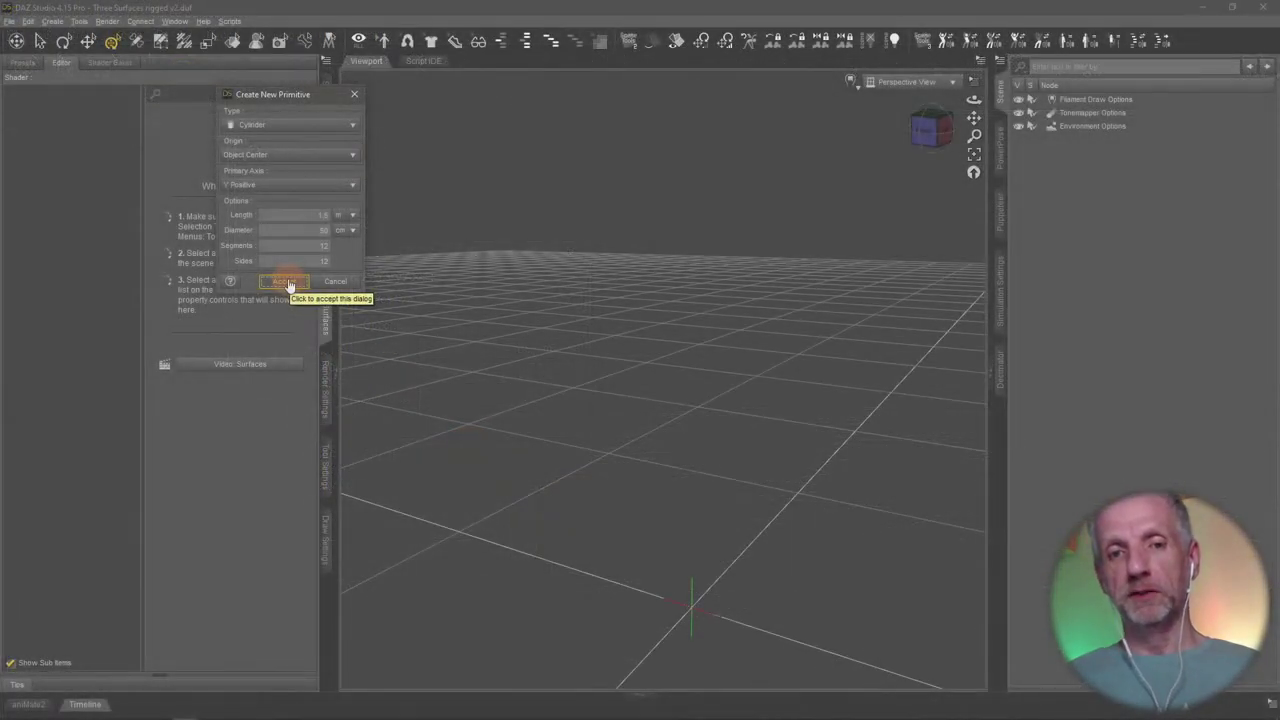
left_click(466, 458)
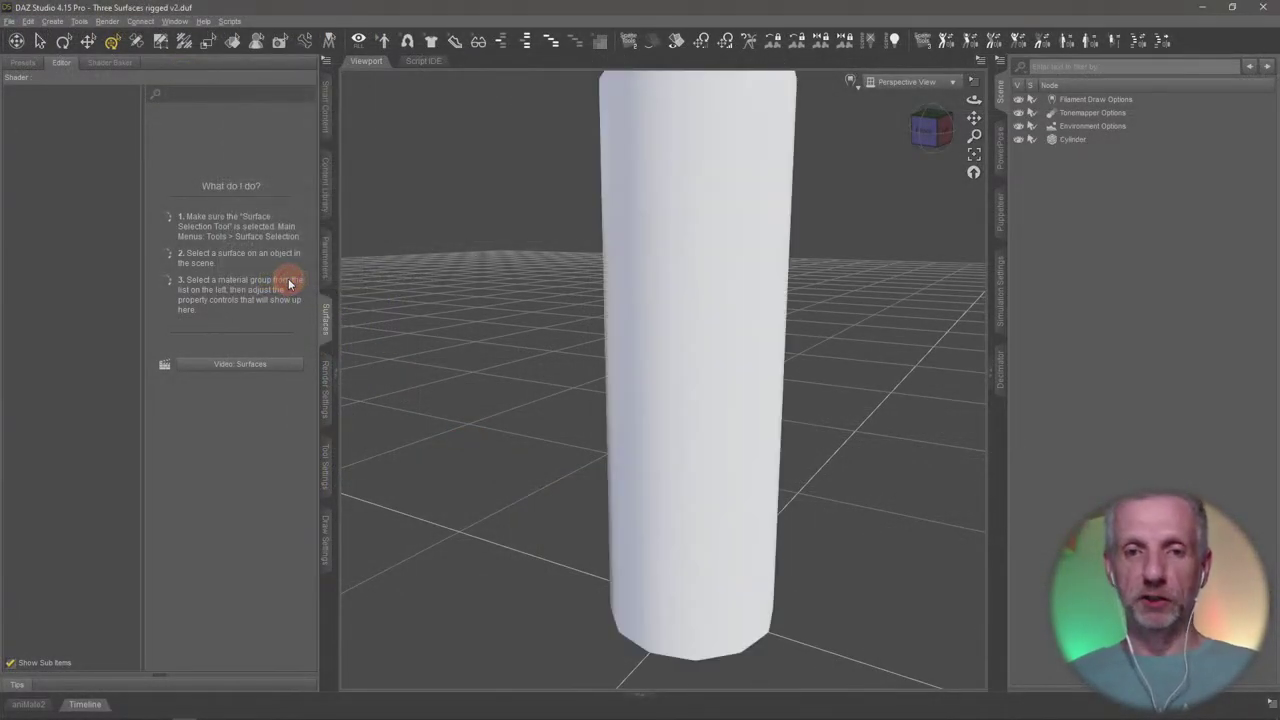
scroll(611, 421, "down", 5)
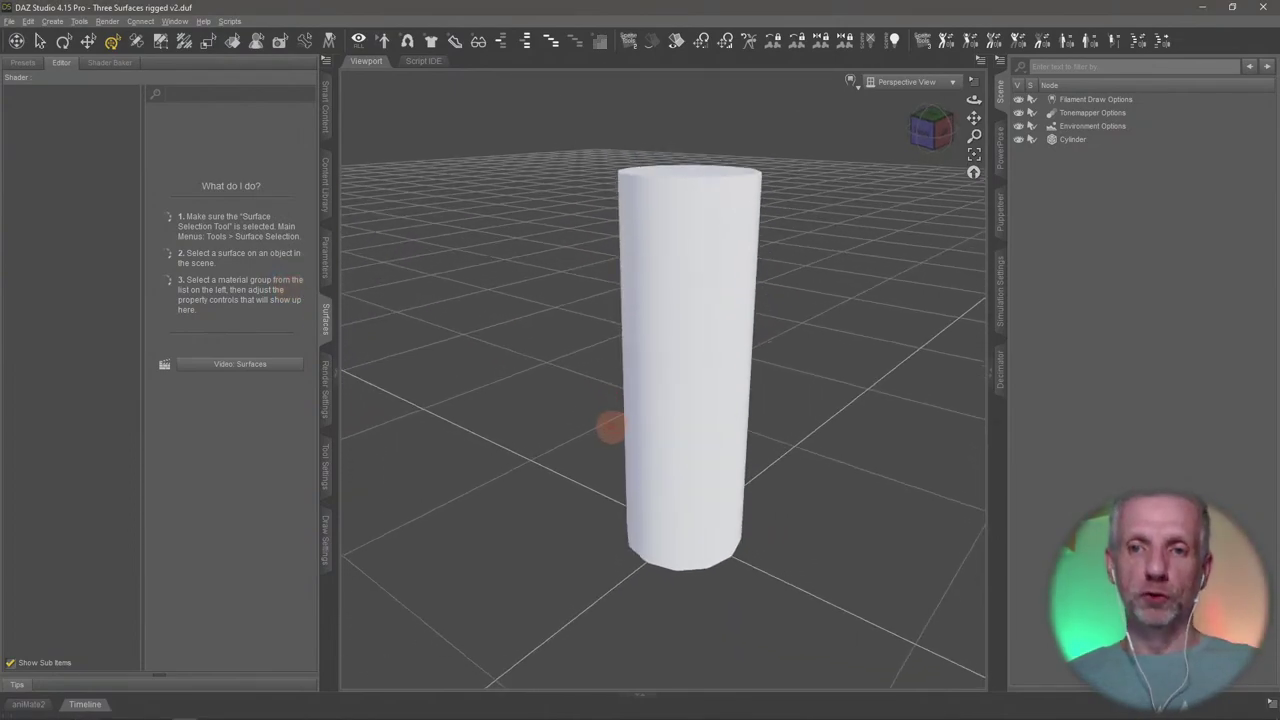
left_click_drag(611, 427, 609, 429)
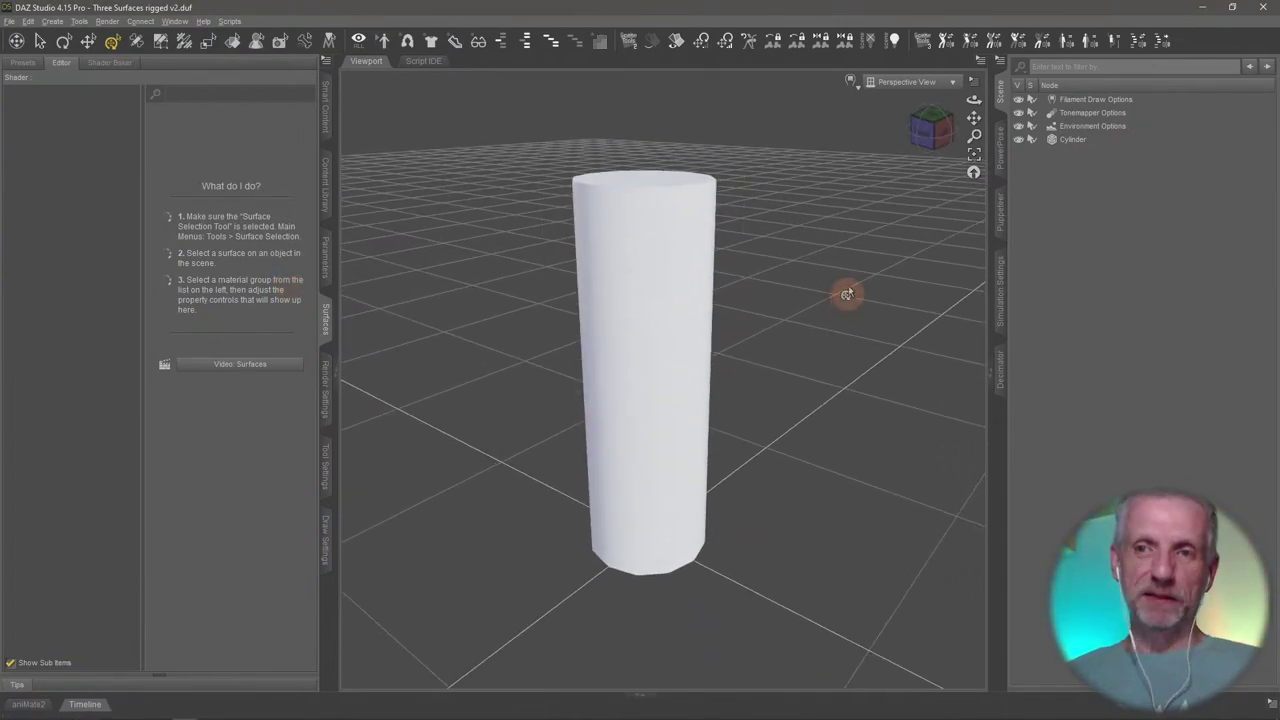
Set the viewport's draw style to Wire Texture Shaded and select the Cylinder
left_click(852, 81)
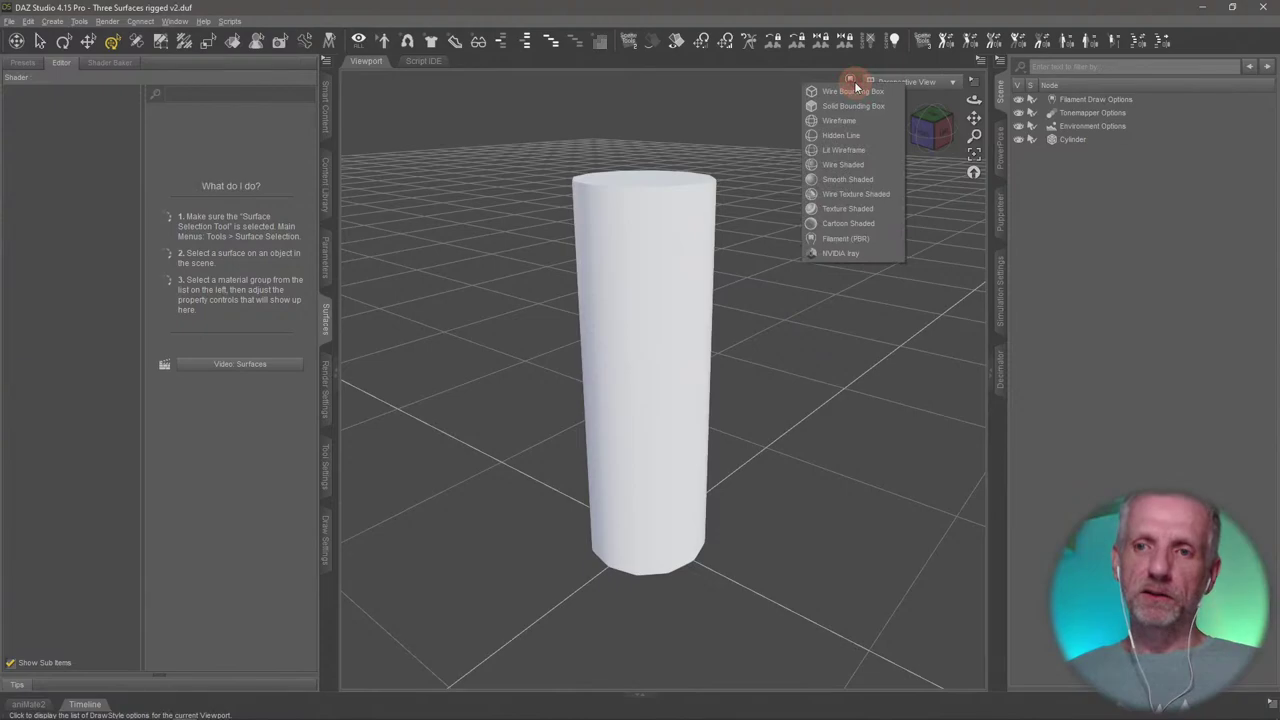
left_click(863, 195)
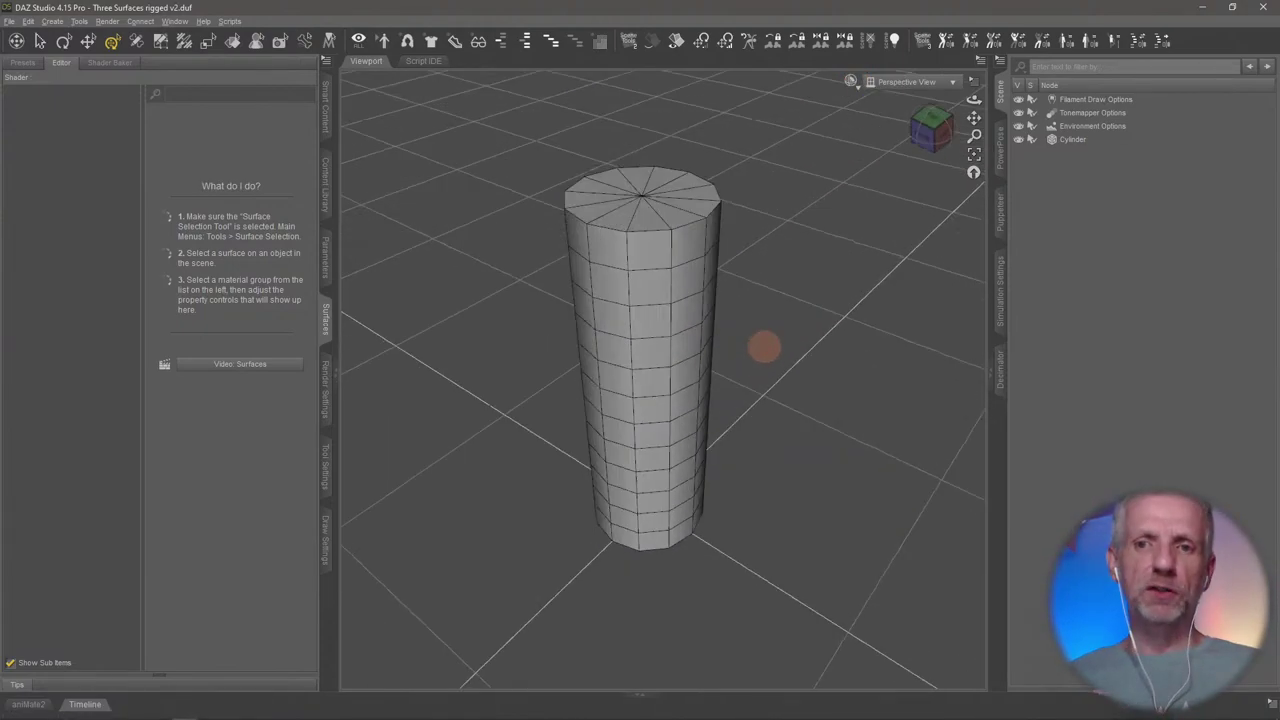
left_click_drag(764, 347, 766, 343)
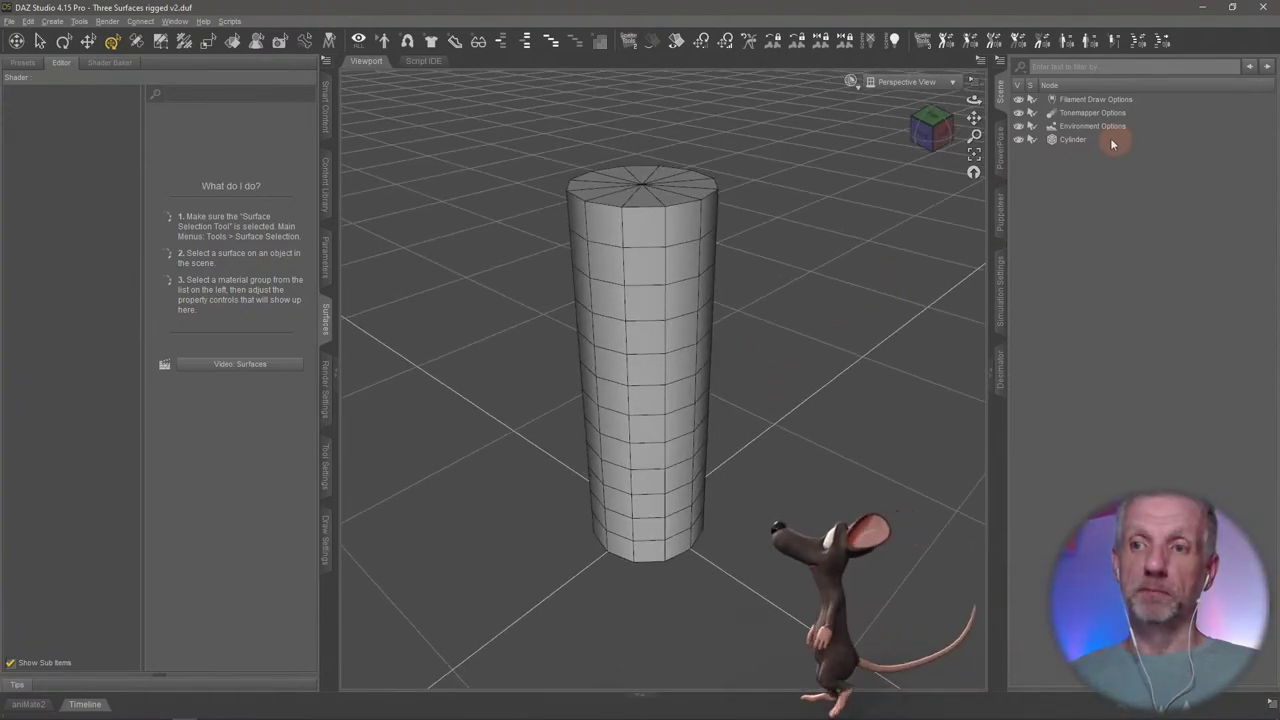
left_click(1110, 139)
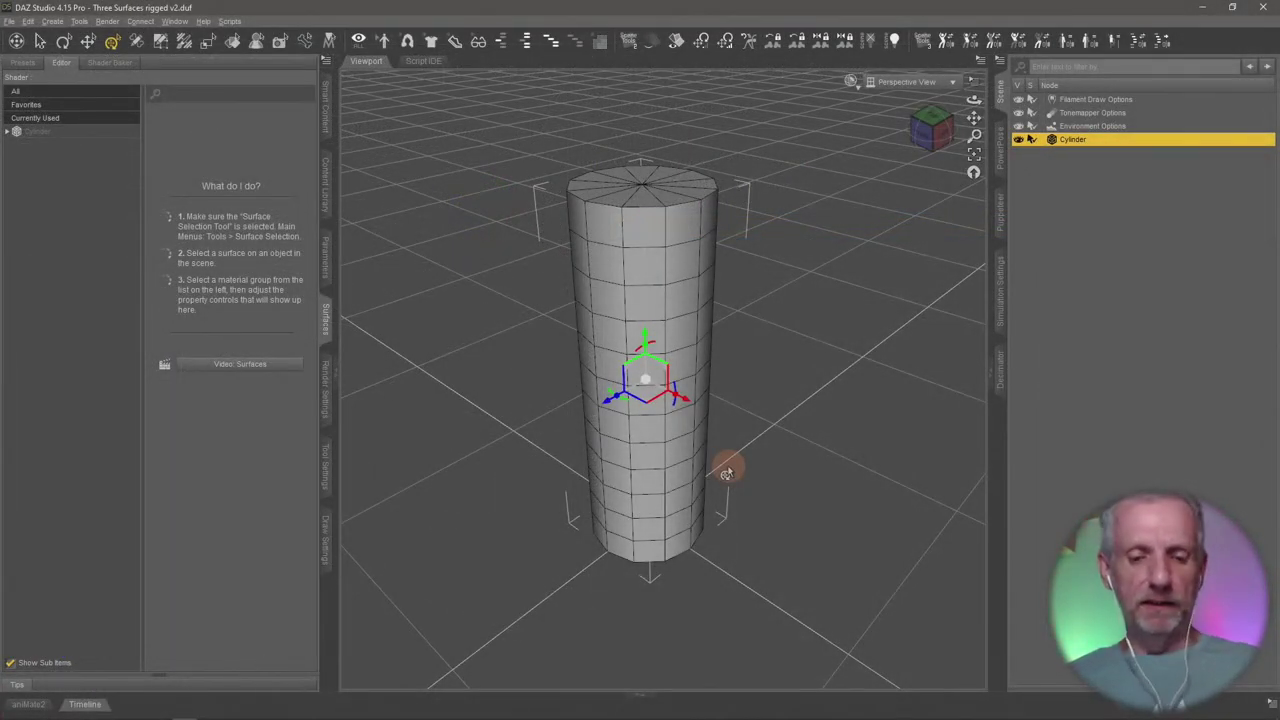
left_click_drag(727, 473, 728, 460)
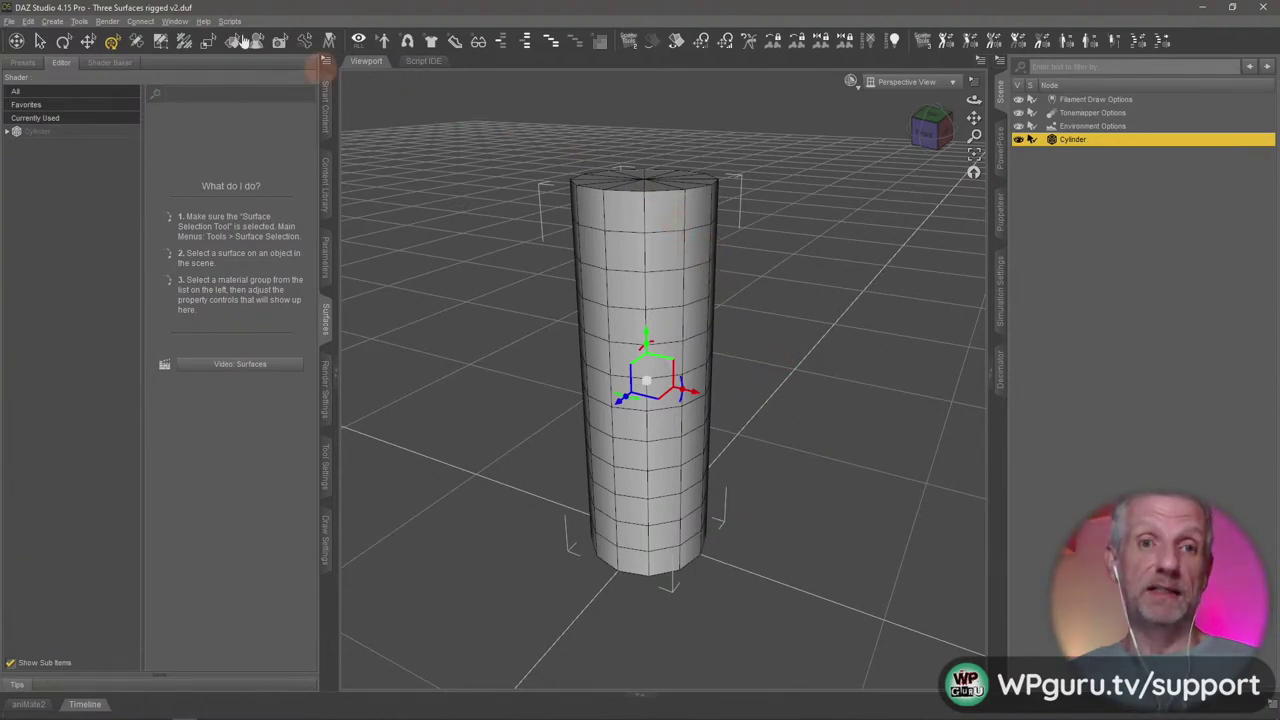
Open the Figure Setup pane and dock it in the same group as the Scene and Decimator panes
left_click(175, 21)
mouse_move(220, 37)
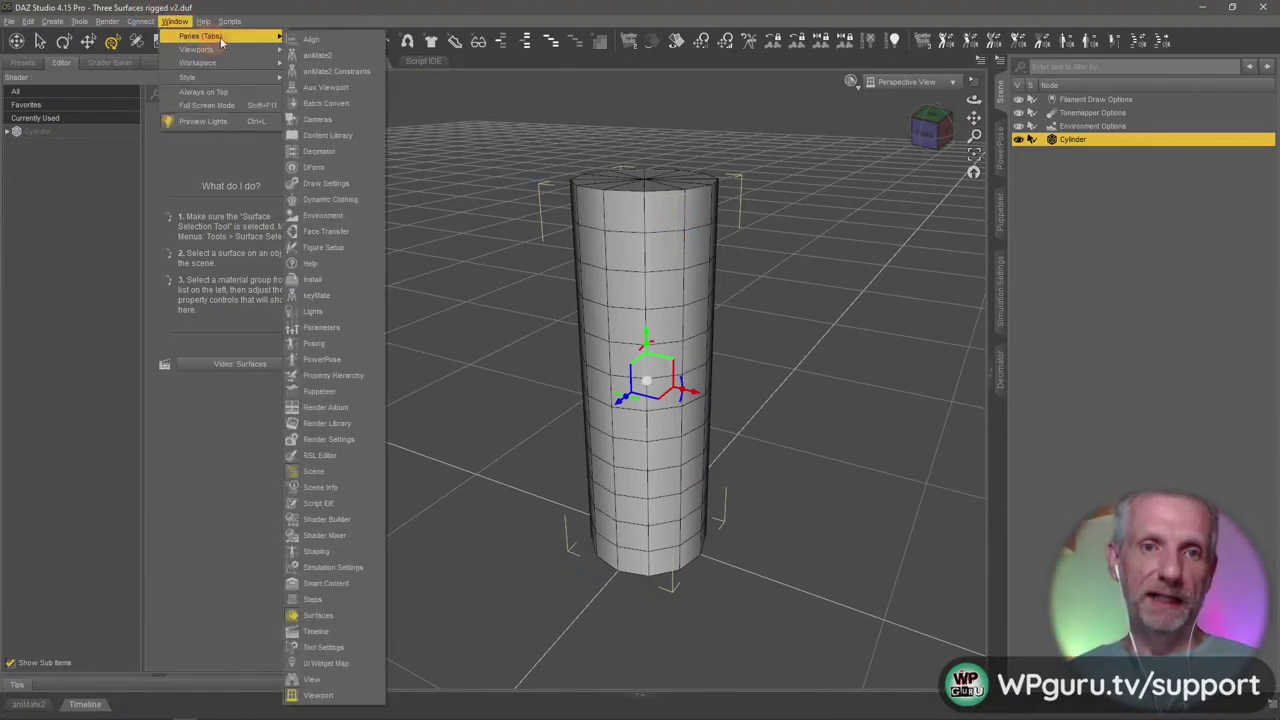
left_click(357, 248)
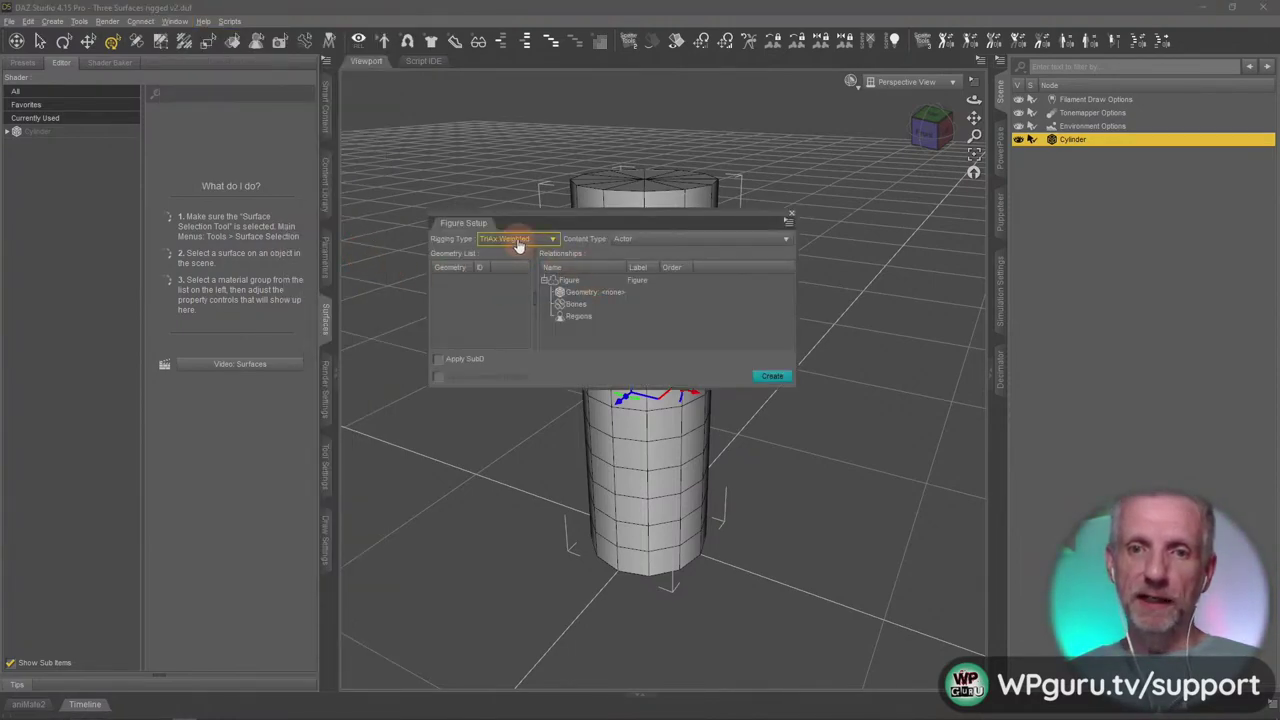
left_click(475, 228)
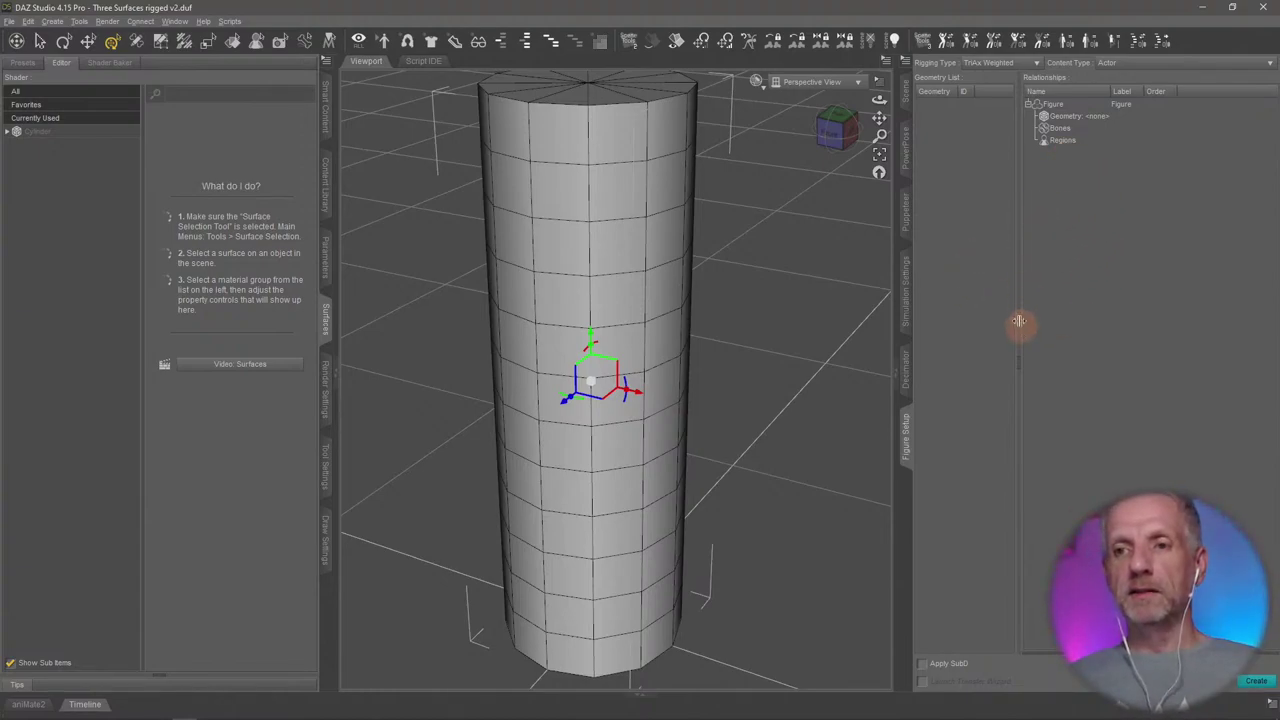
scroll(775, 401, "down", 2)
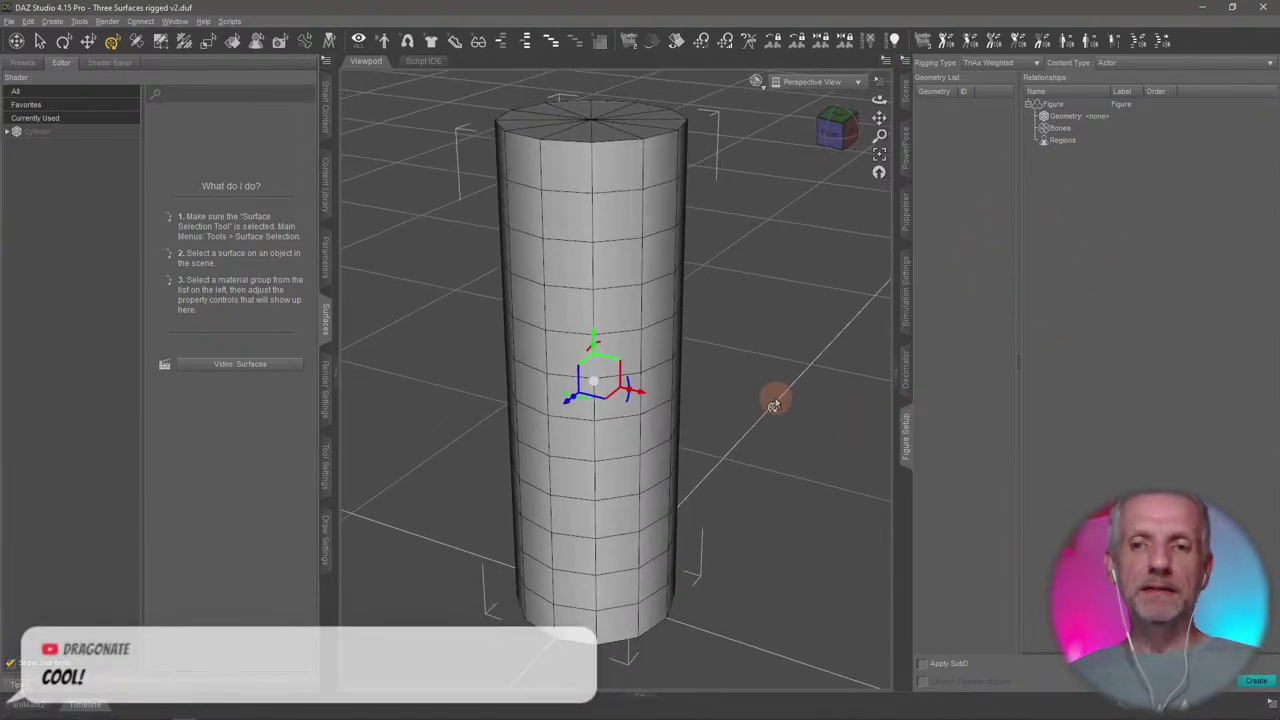
scroll(773, 402, "down", 1)
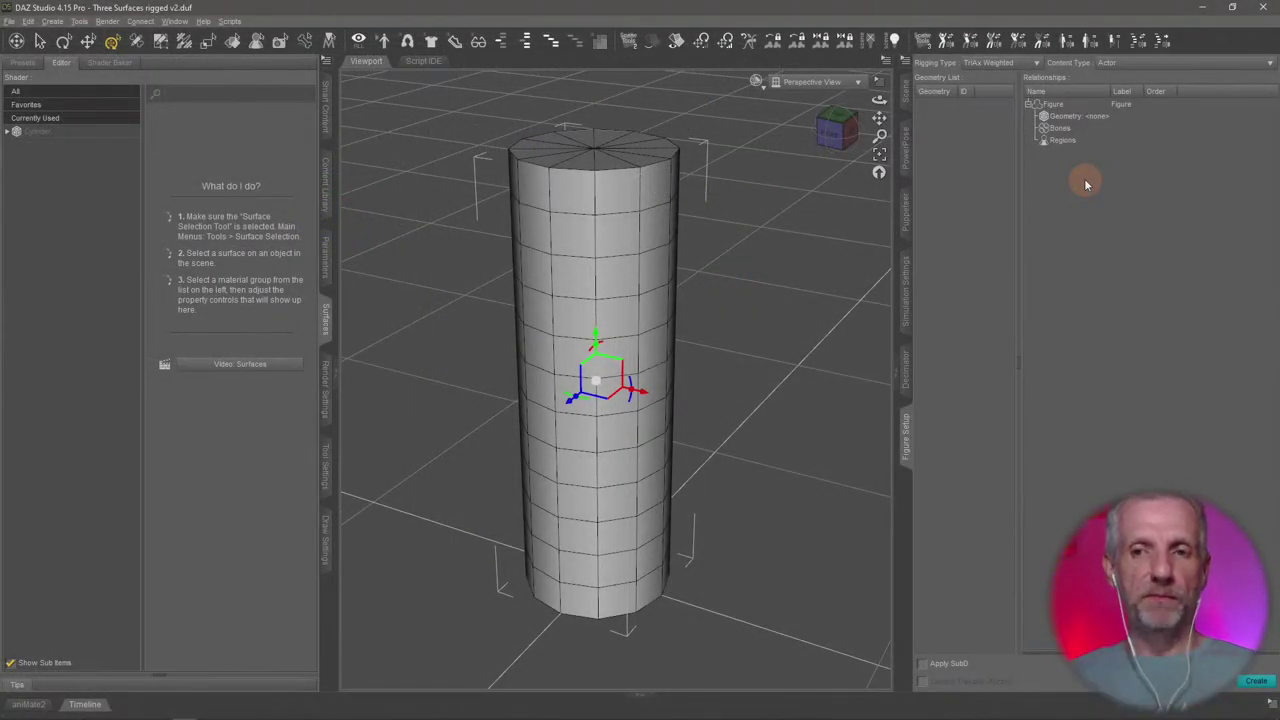
Activate the Geometry Editor on the cylinder, show its tool settings and widen the Group Name column
left_click(160, 41)
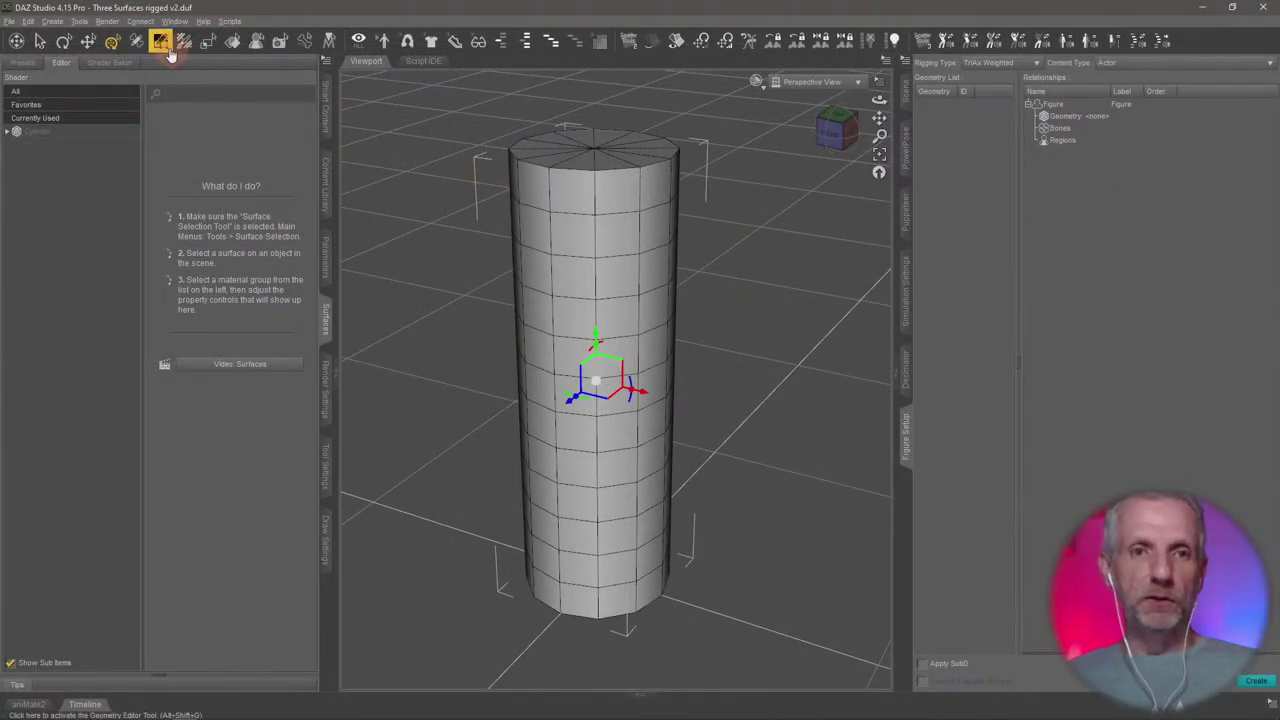
left_click_drag(723, 252, 724, 250)
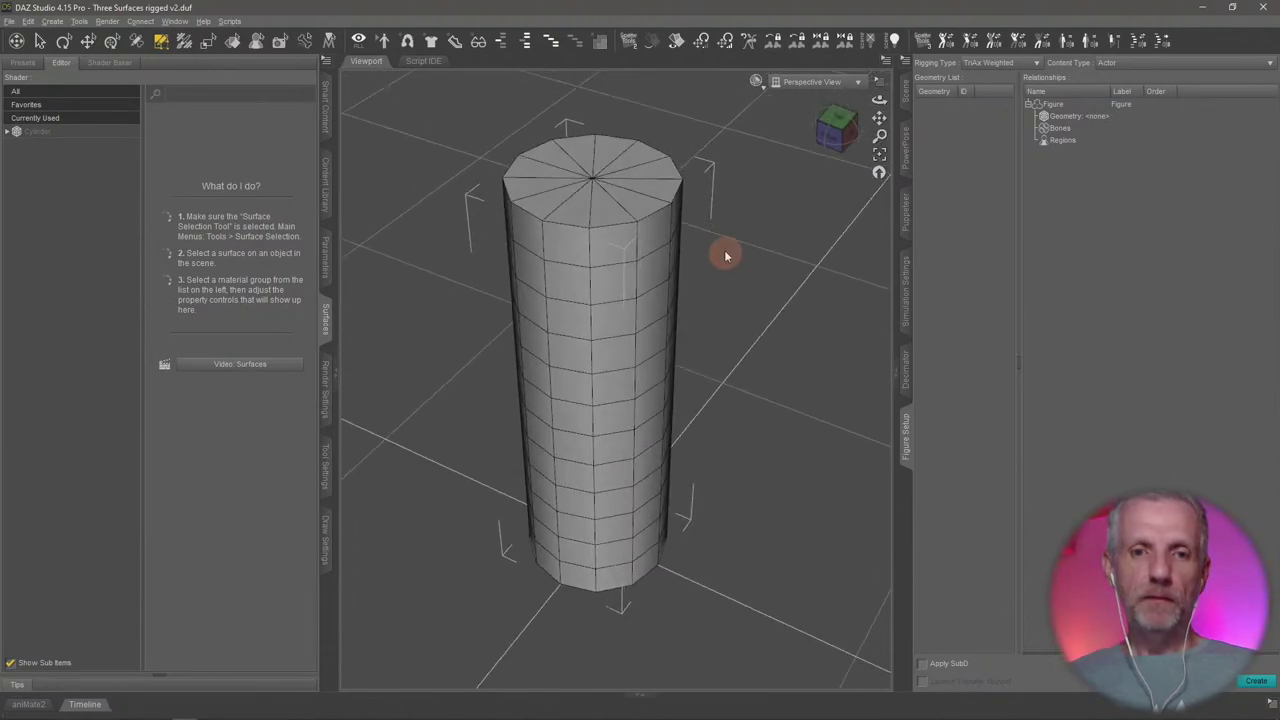
left_click(323, 470)
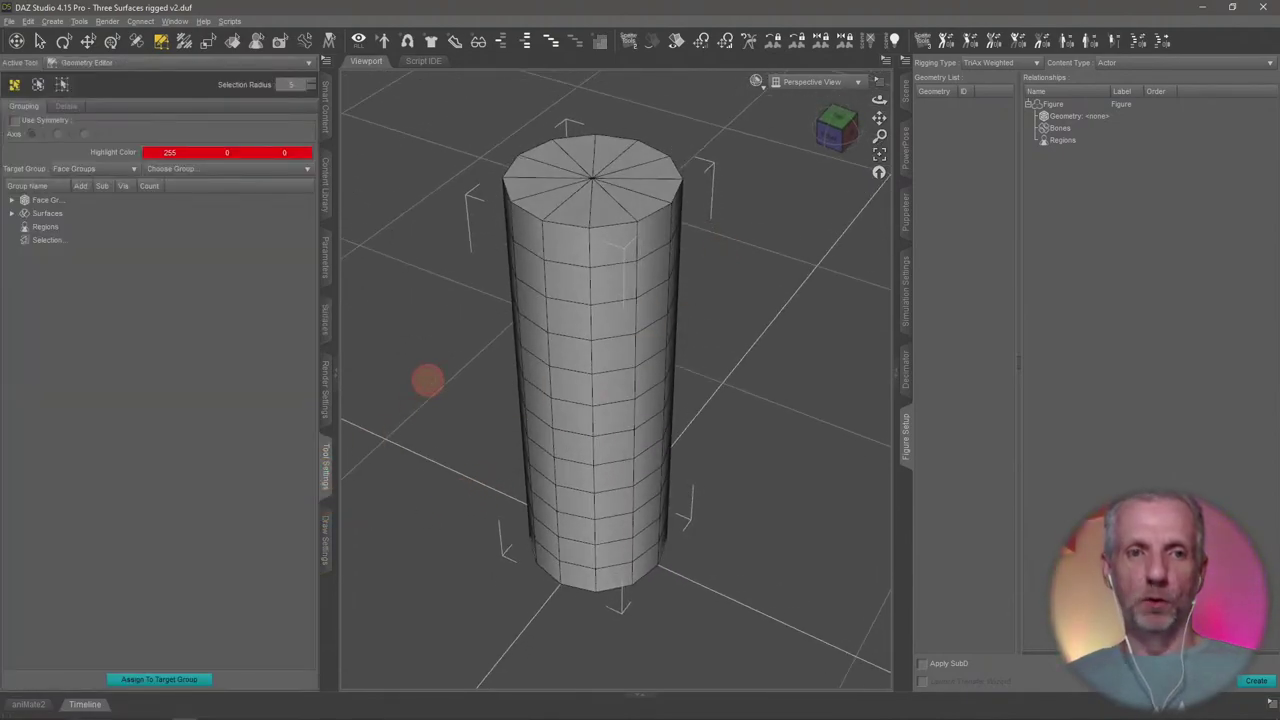
left_click_drag(70, 186, 102, 186)
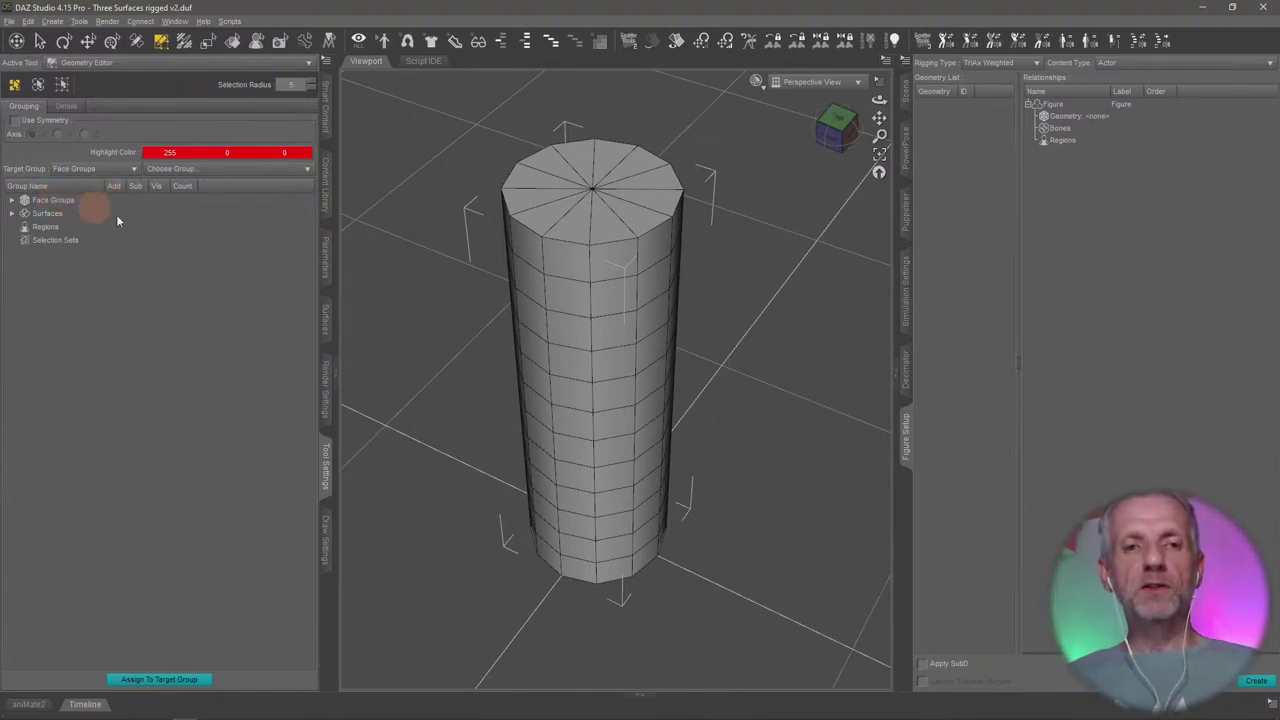
left_click_drag(430, 248, 430, 241, "alt")
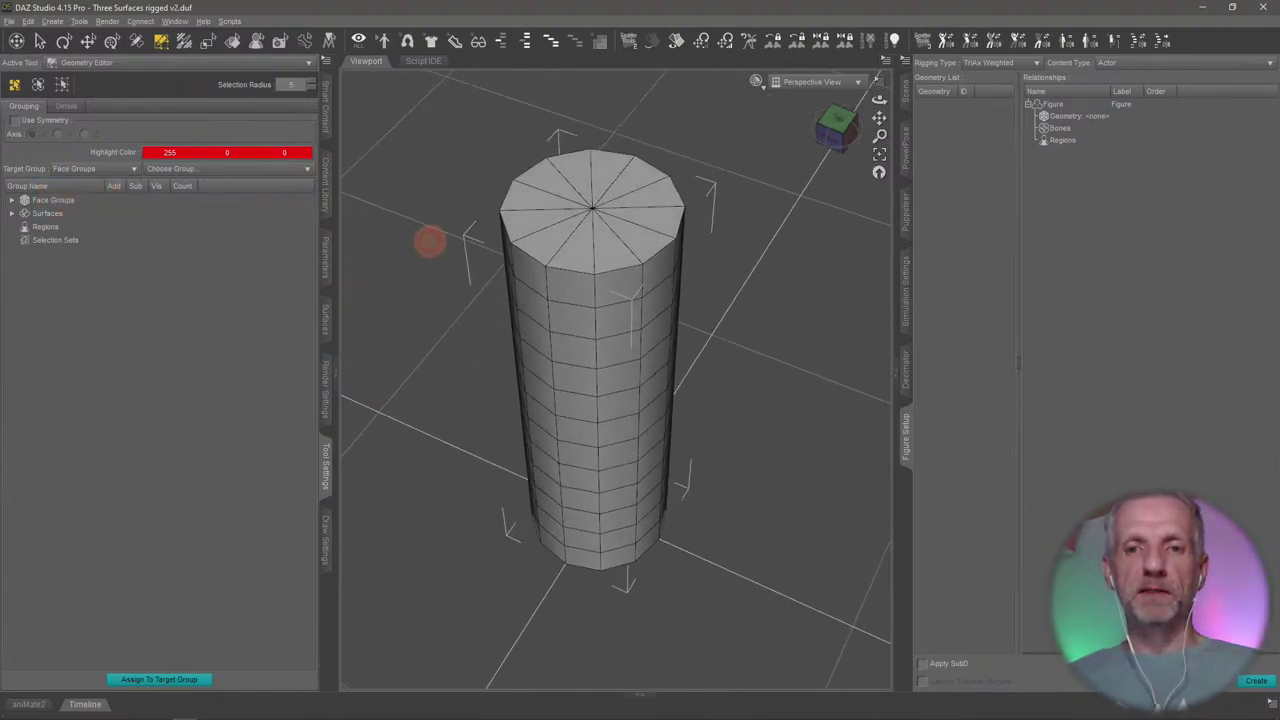
Select the cylinder's top cap faces and grow the selection four times down the side
left_click(601, 188)
left_click_drag(614, 190, 704, 290, "alt")
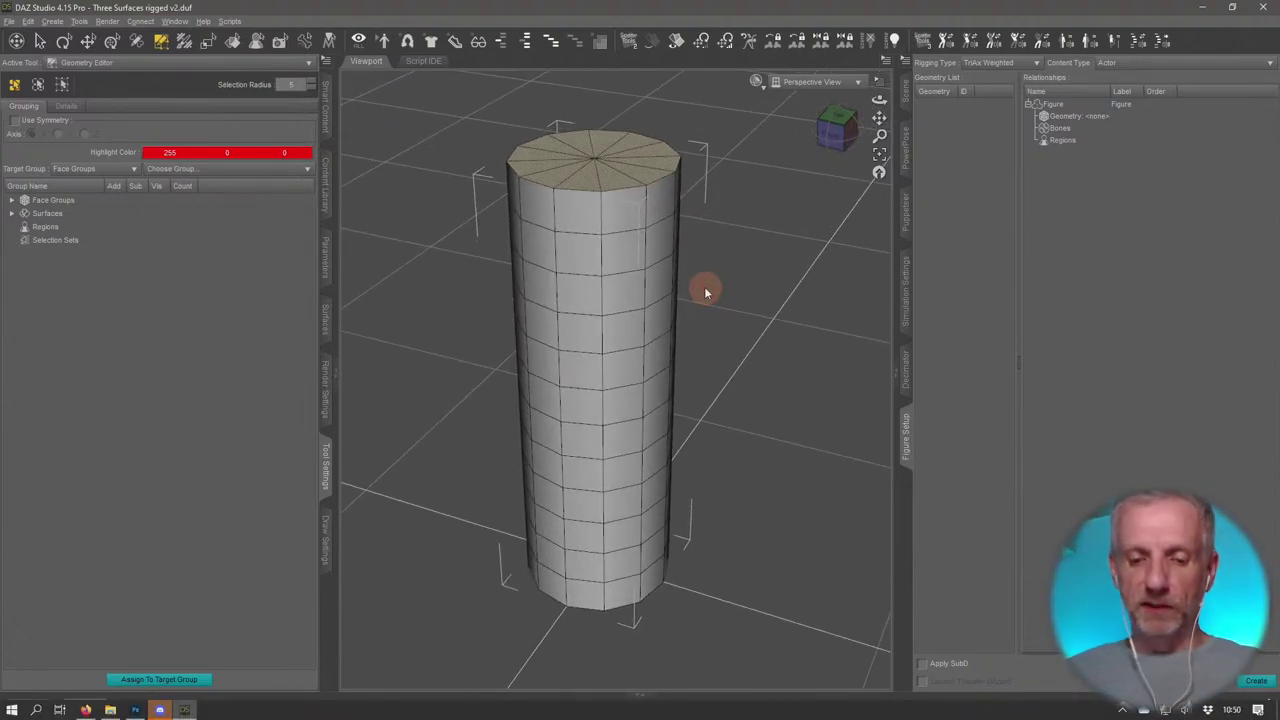
key("ctrl+shift+equal")
key("ctrl+shift+equal")
key("ctrl+shift+equal")
key("ctrl+shift+equal")
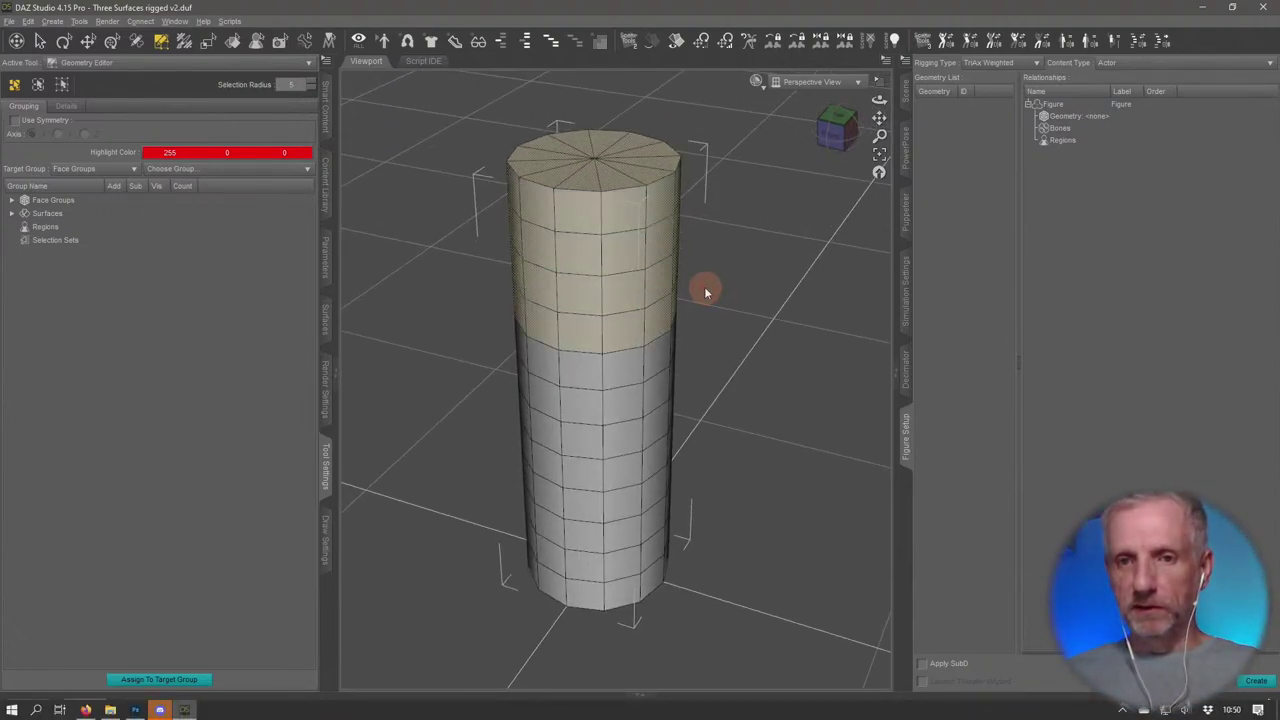
left_click_drag(746, 298, 748, 303, "alt")
left_click(650, 477)
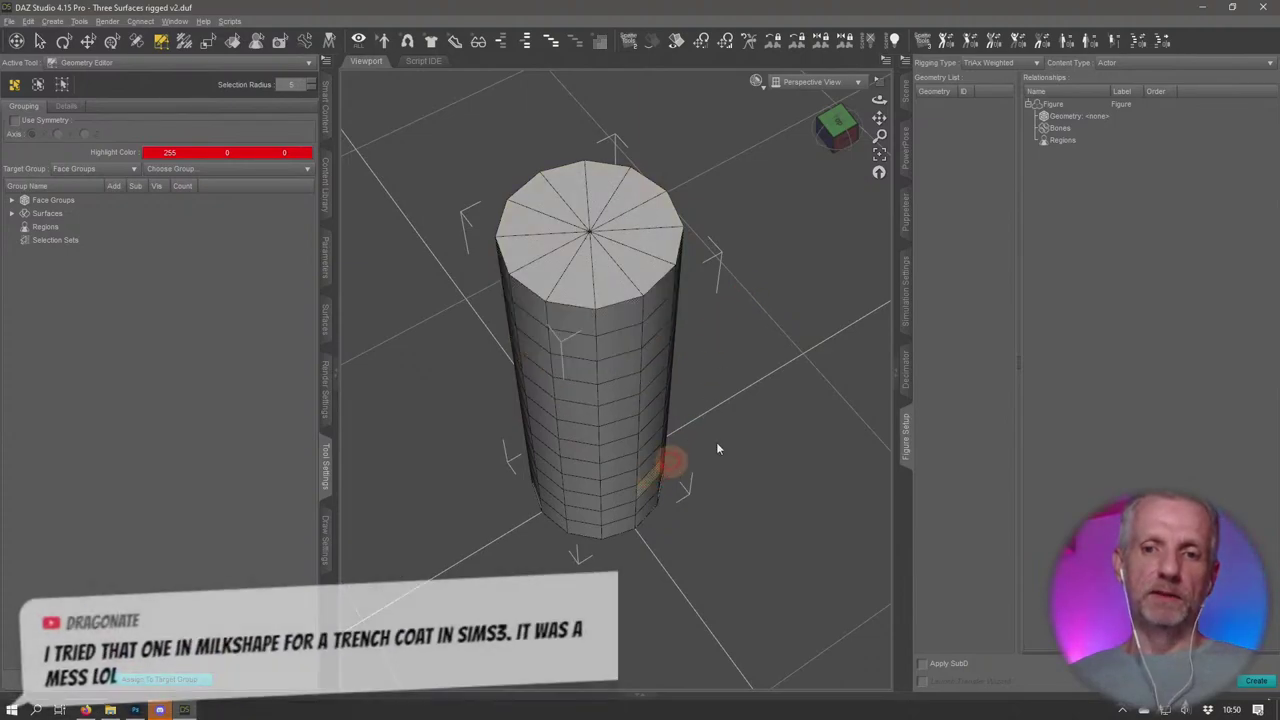
Select all top cap faces of the cylinder again and add the uppermost ring of side faces all around
left_click_drag(750, 328, 749, 326, "alt")
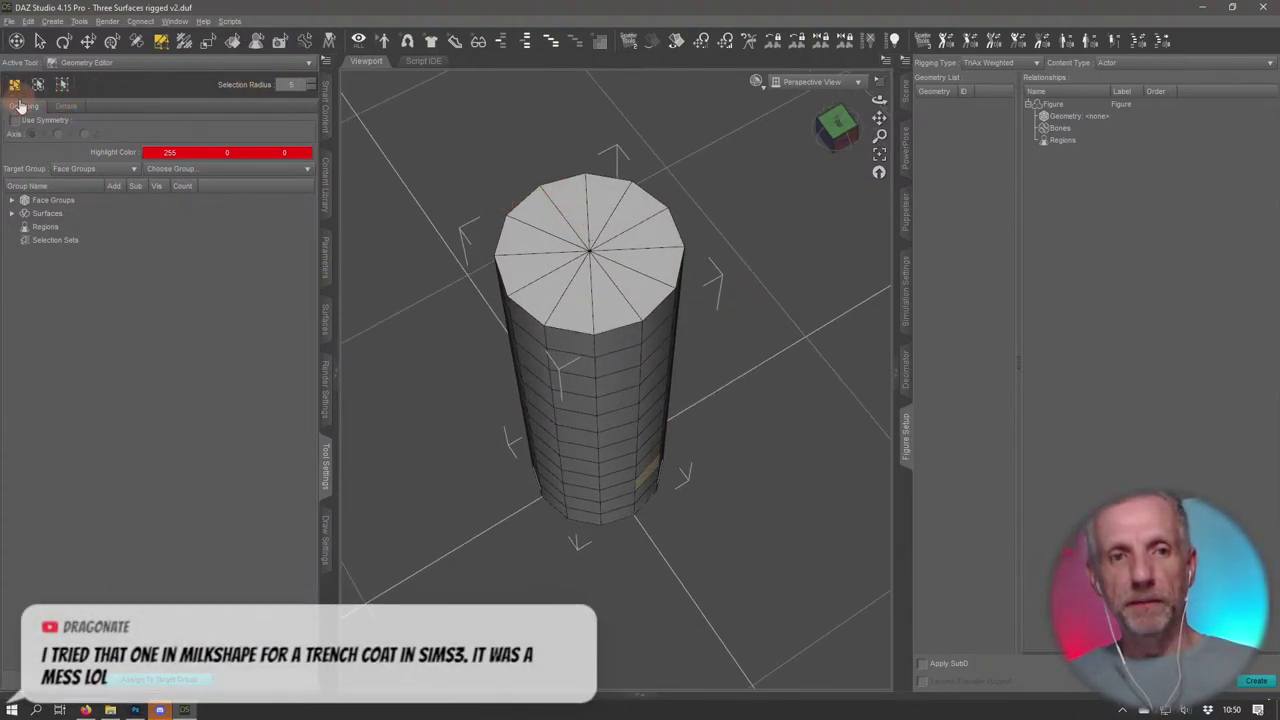
mouse_move(549, 234)
left_mouse_down()
mouse_move(607, 234)
mouse_move(565, 228)
mouse_move(552, 257)
mouse_move(585, 283)
left_mouse_up()
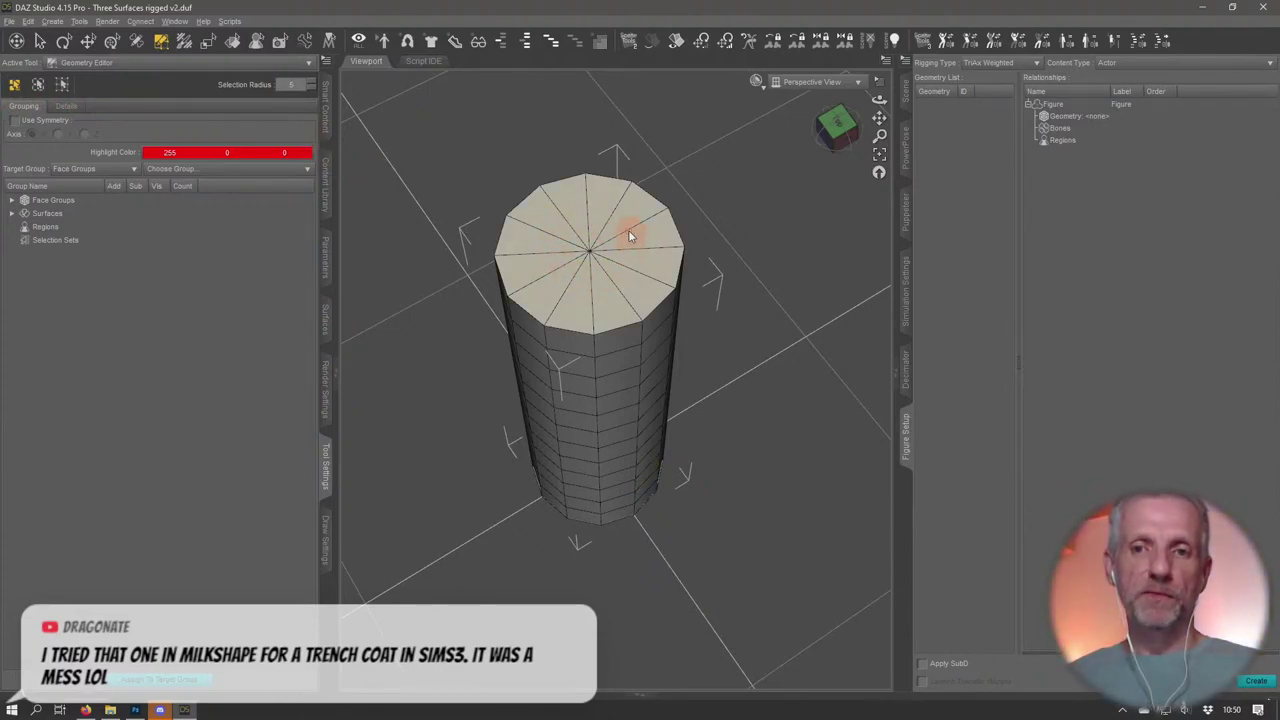
left_click_drag(751, 380, 752, 384, "alt")
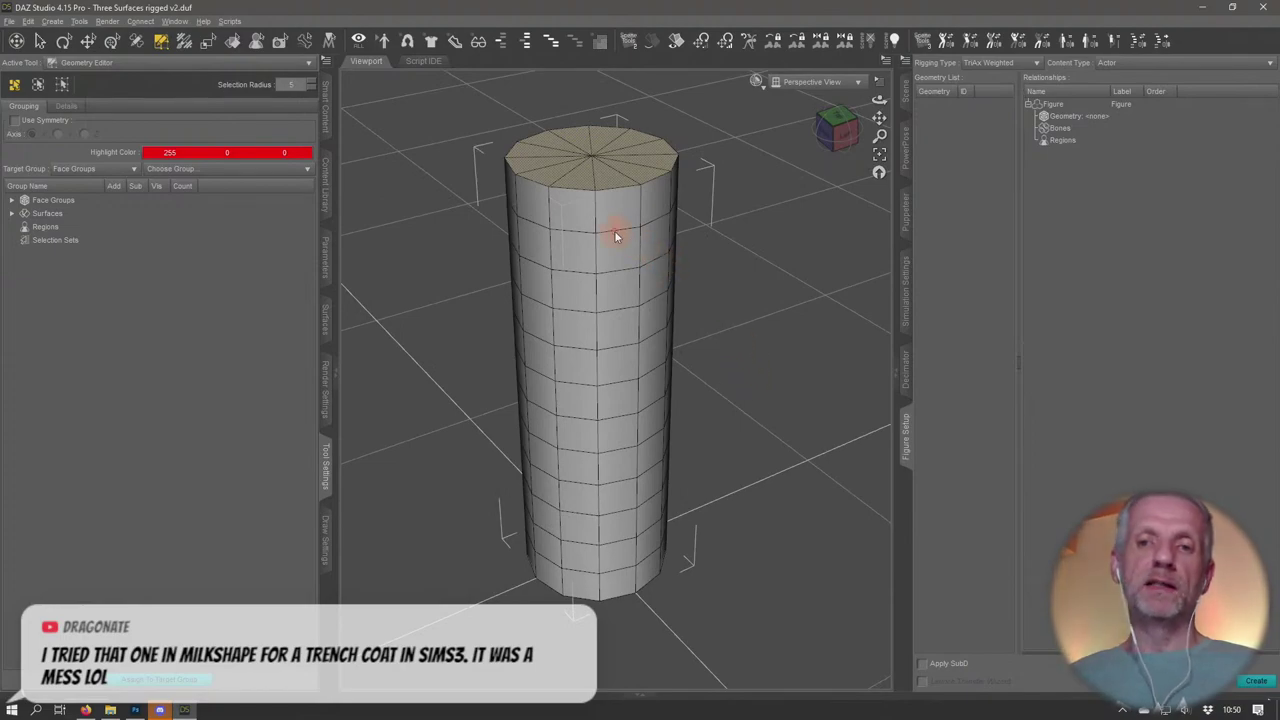
mouse_move(574, 213)
left_mouse_down()
mouse_move(711, 198)
mouse_move(620, 192)
mouse_move(680, 197)
mouse_move(669, 191)
mouse_move(749, 226)
mouse_move(635, 192)
mouse_move(757, 200)
left_mouse_up()
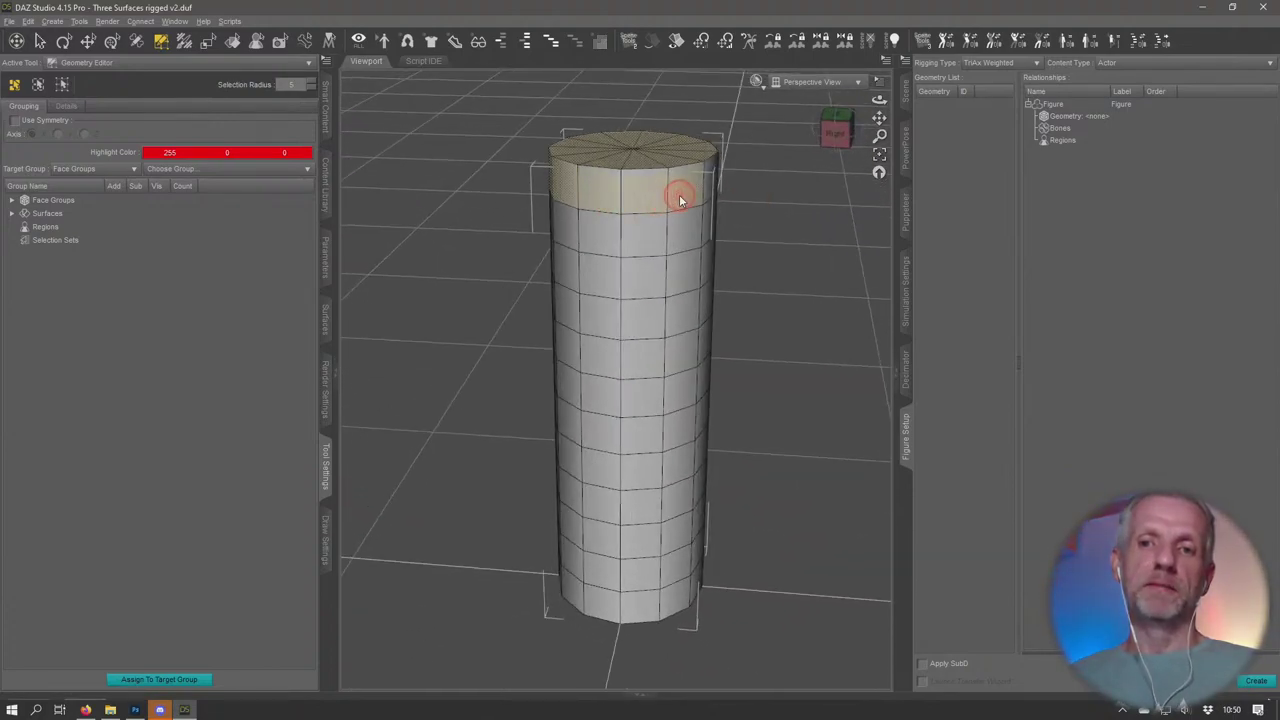
left_click_drag(679, 199, 751, 220, "alt")
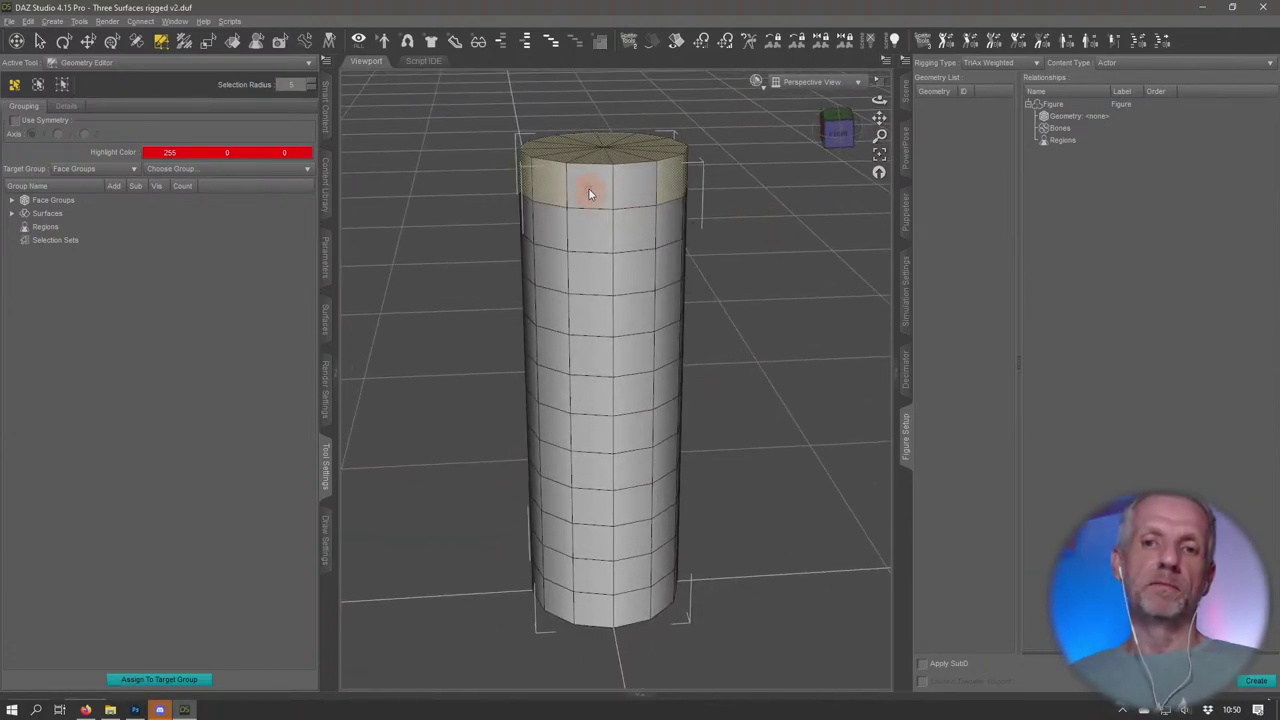
mouse_move(631, 191)
left_mouse_down("alt")
mouse_move(768, 287)
mouse_move(605, 181)
left_mouse_up("alt")
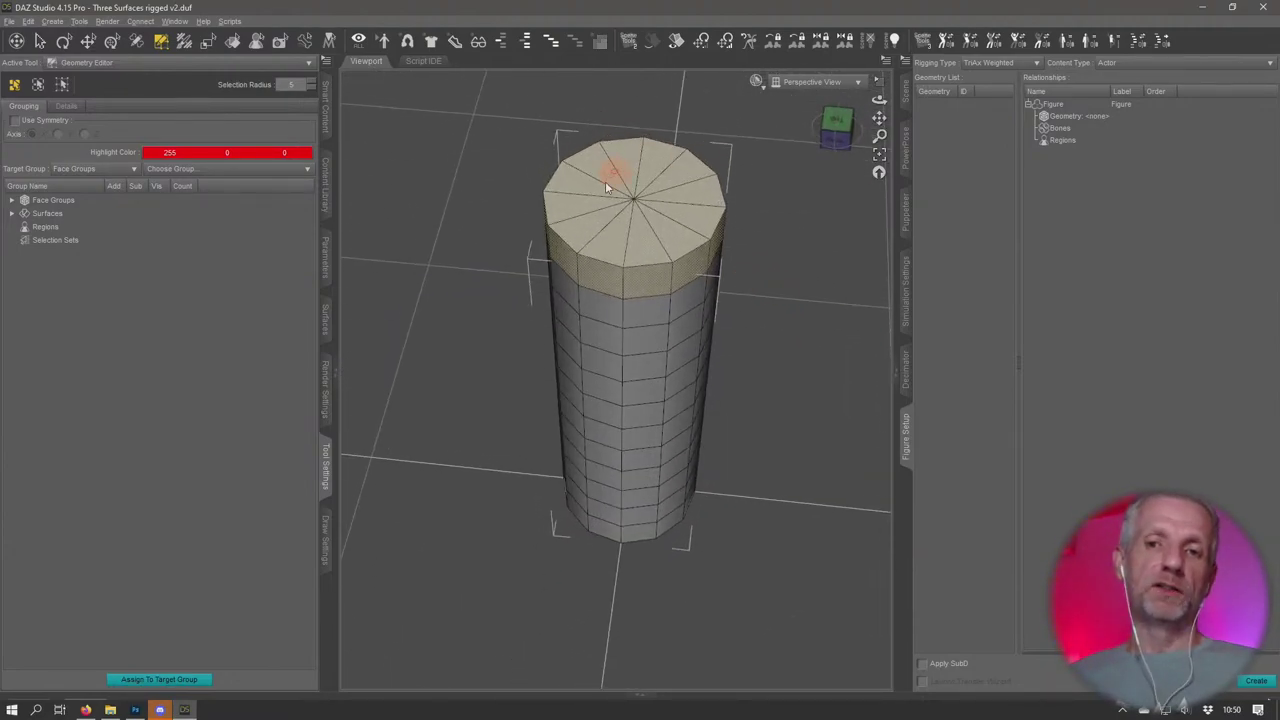
Grow the face selection three times so it covers the upper four rings of the cylinder
right_click(672, 220)
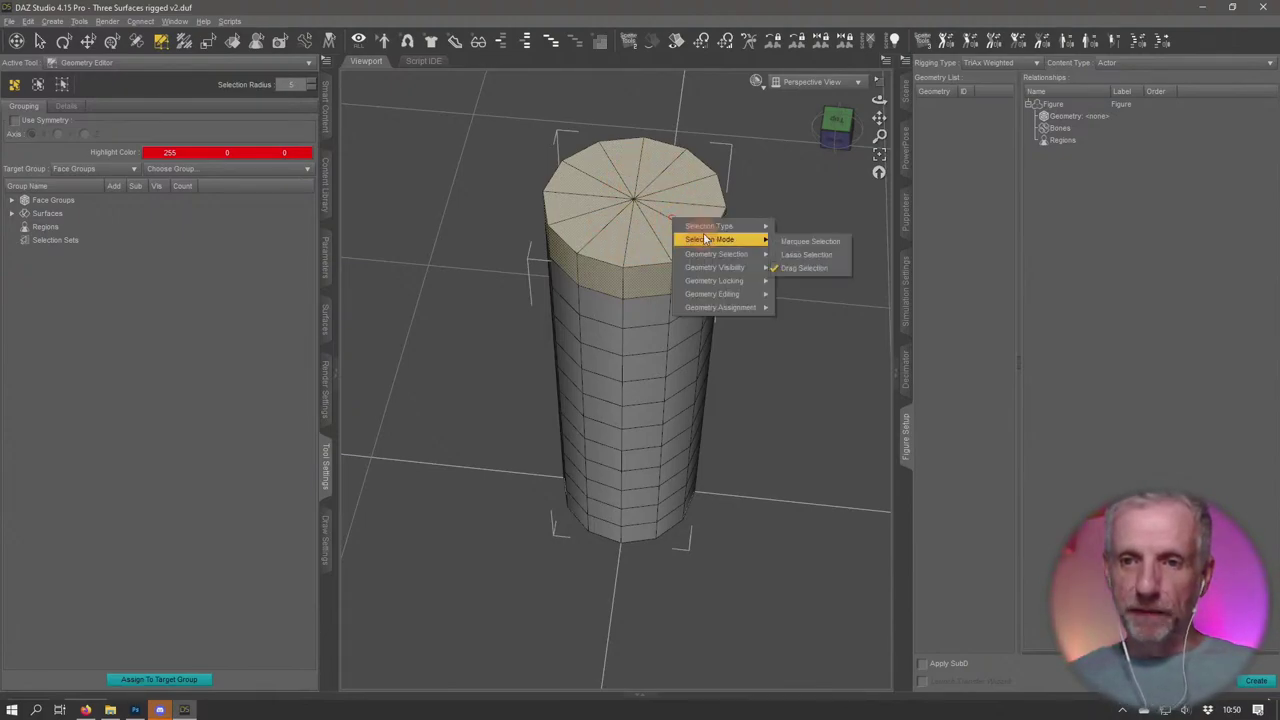
mouse_move(752, 272)
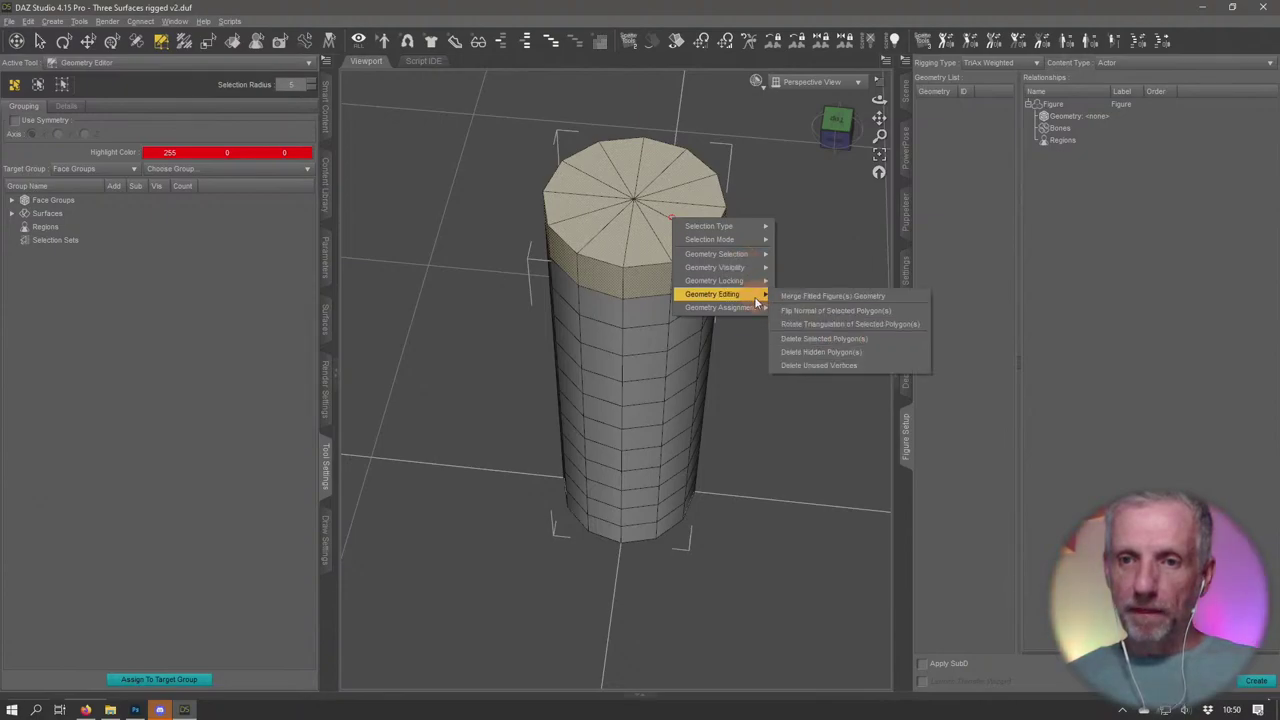
mouse_move(772, 237)
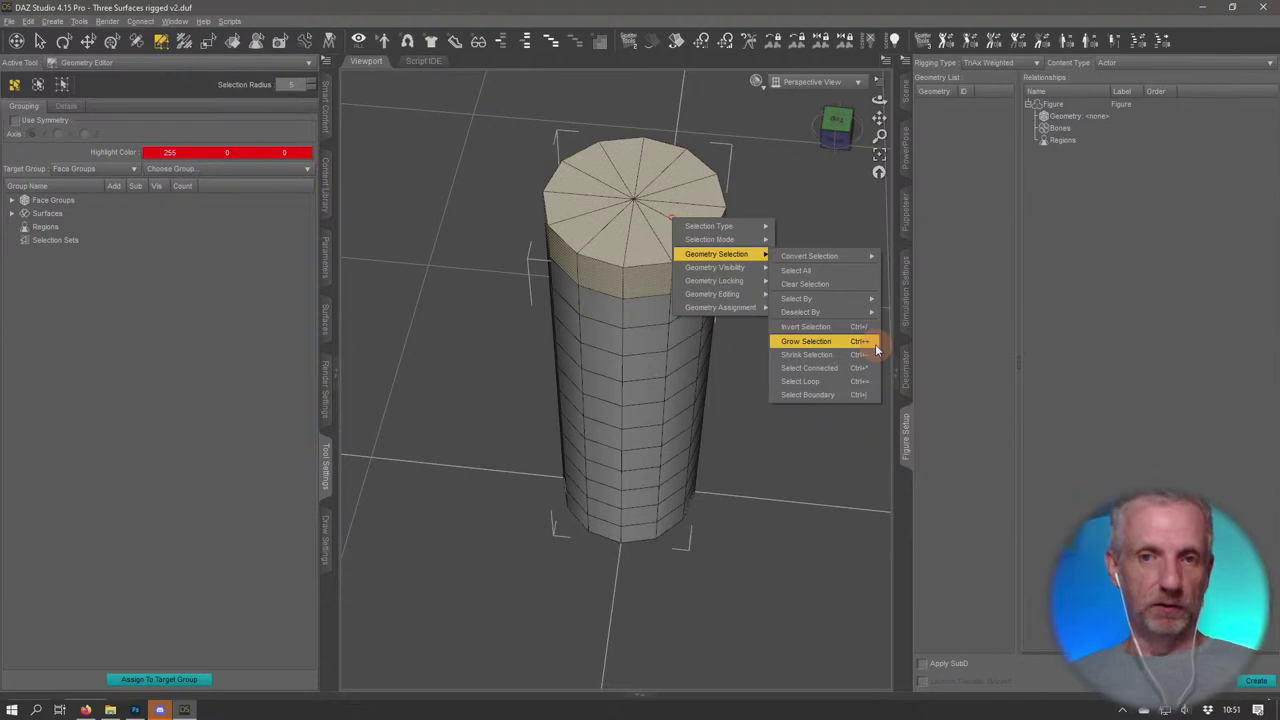
left_click(875, 344)
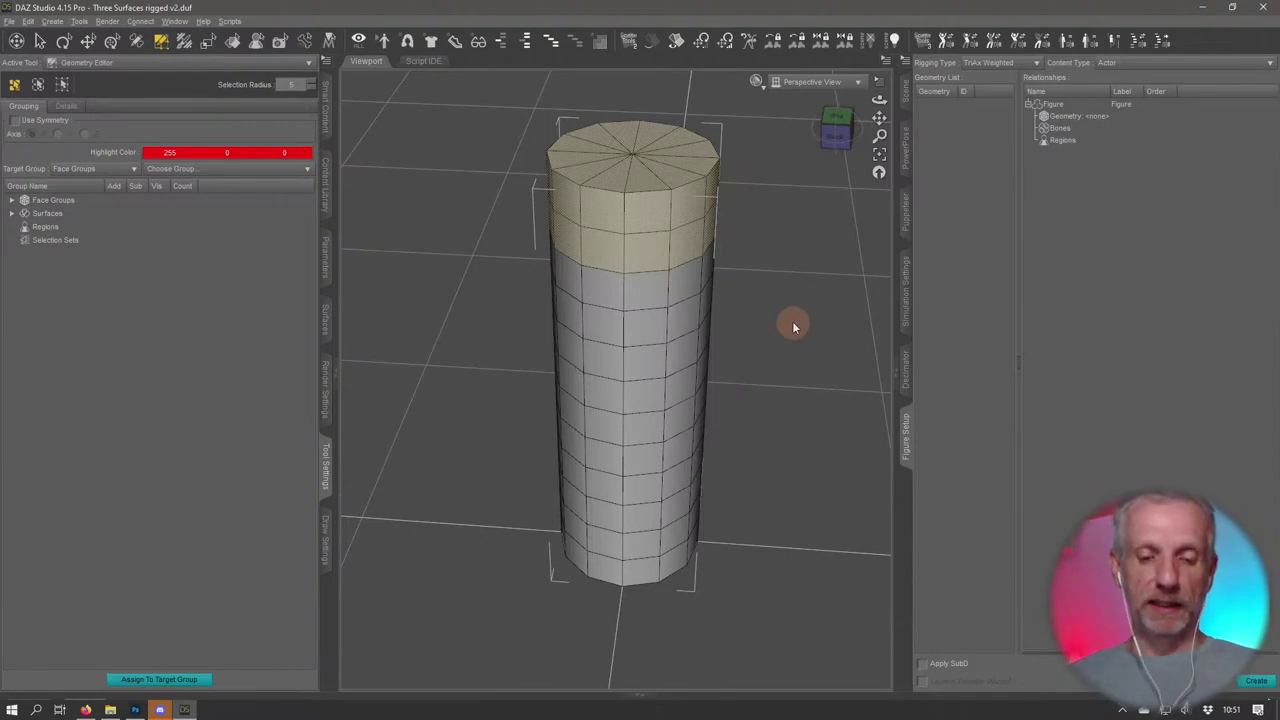
key("ctrl+shift+equal")
key("ctrl+shift+equal")
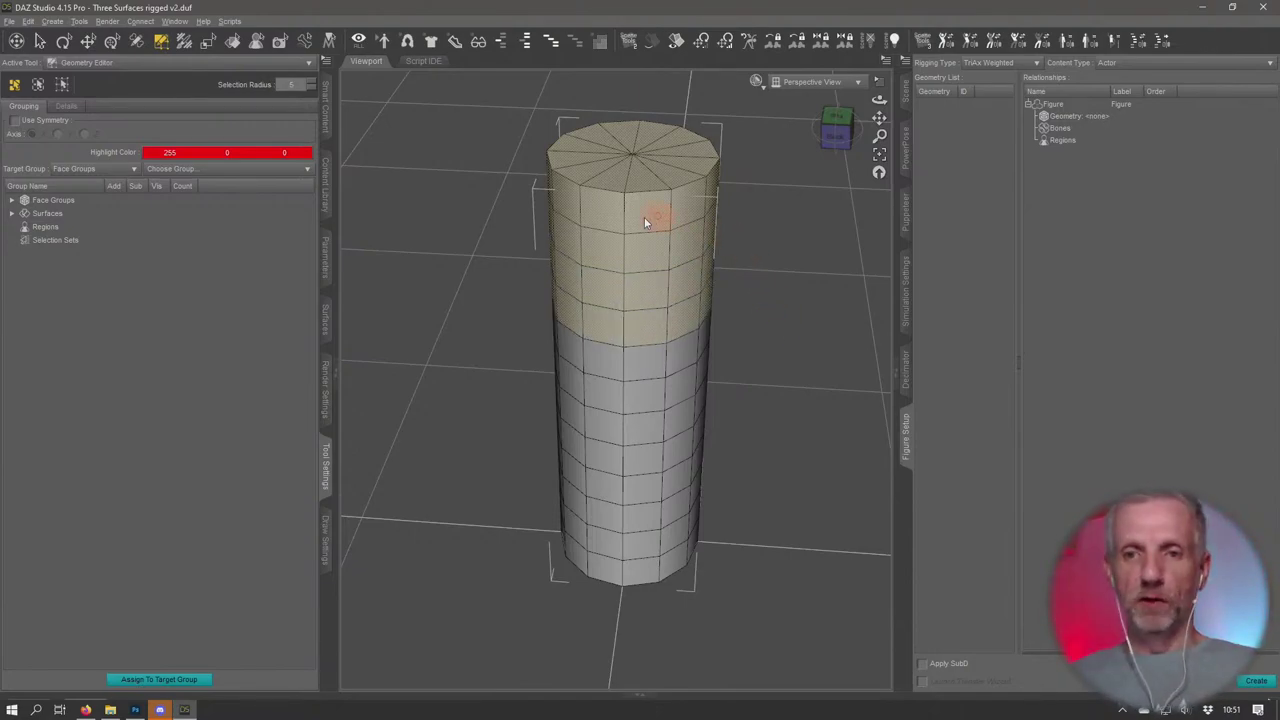
Expand the Face Groups entry and briefly inspect the groups listed under Surfaces
middle_click_drag(739, 318, 791, 340)
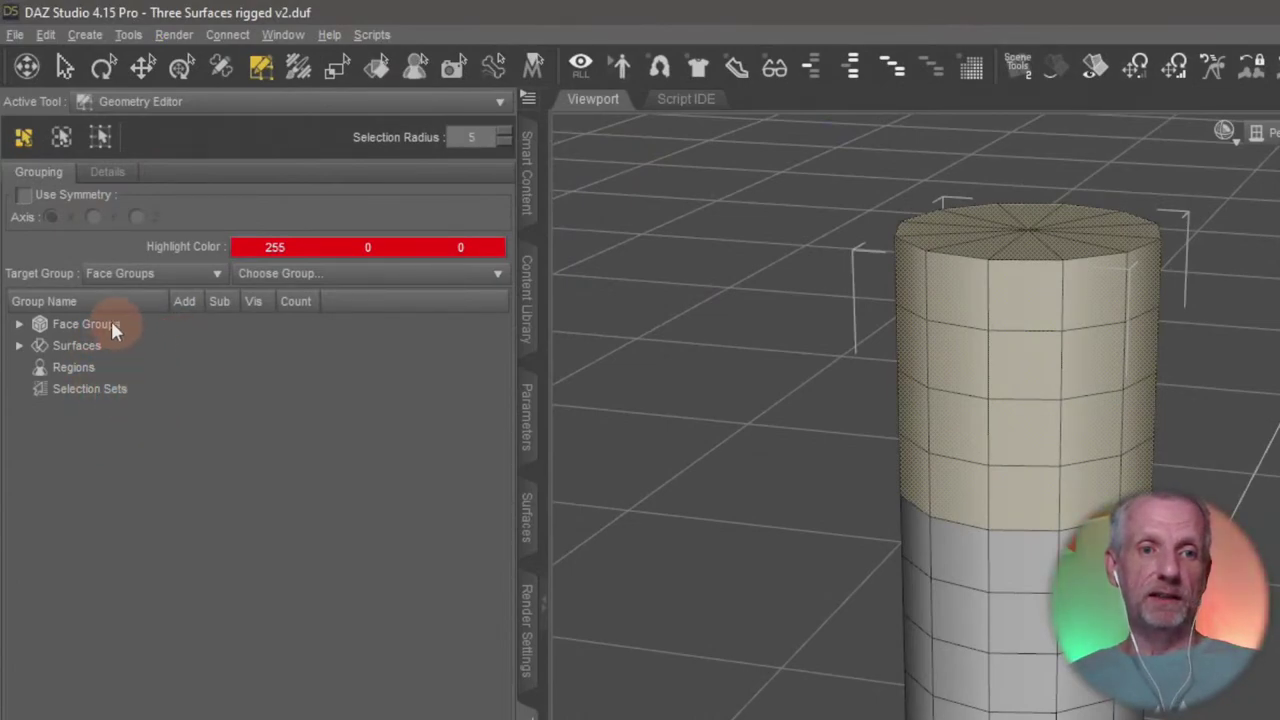
left_click(111, 324)
left_click(18, 324)
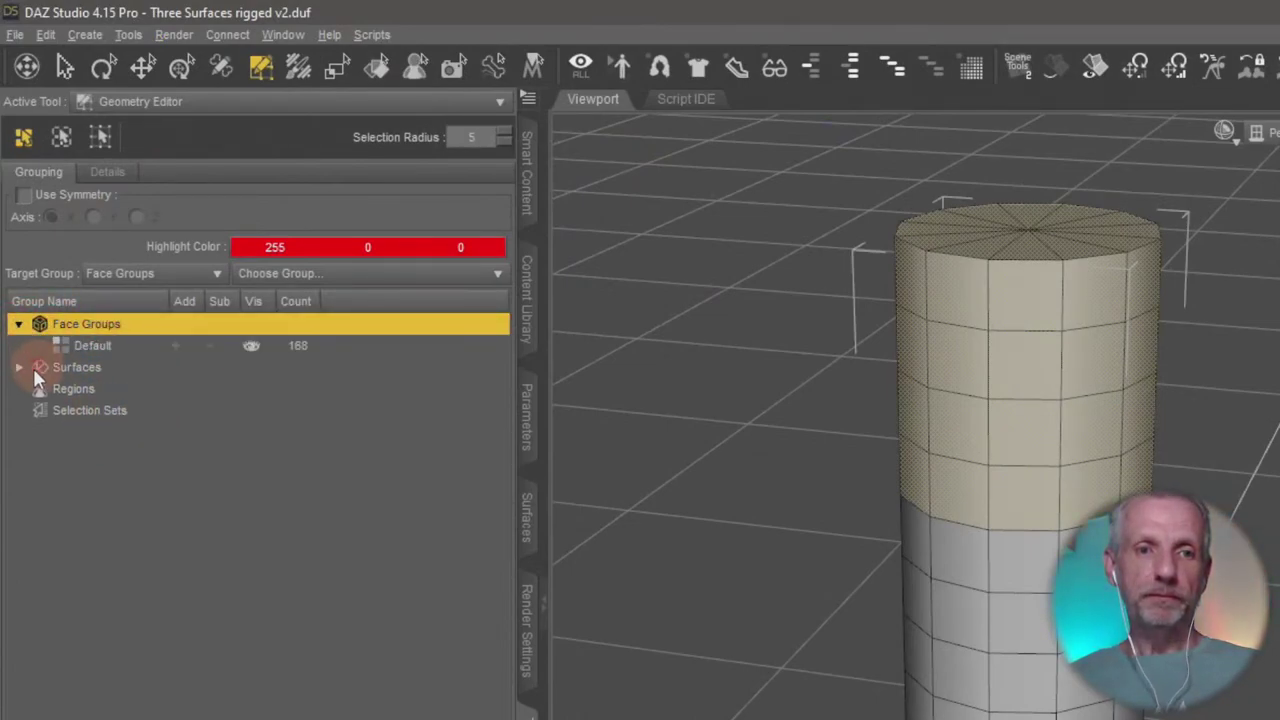
left_click(19, 367)
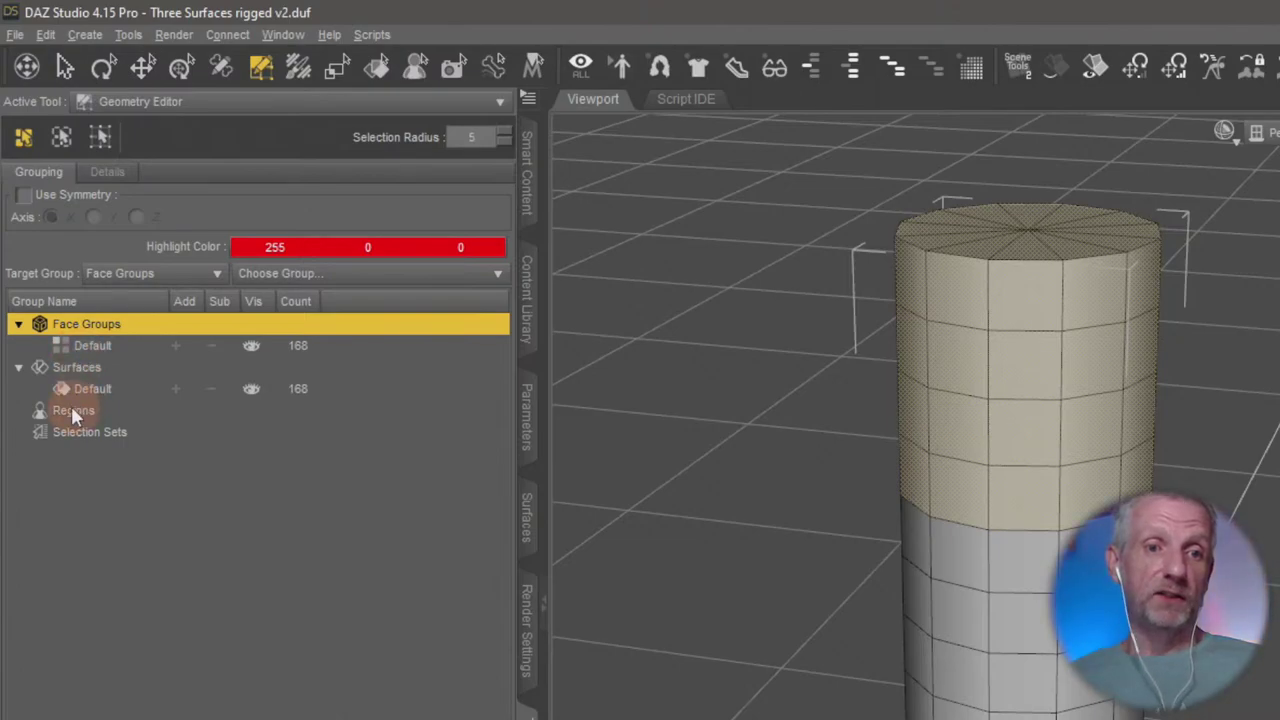
left_click(19, 368)
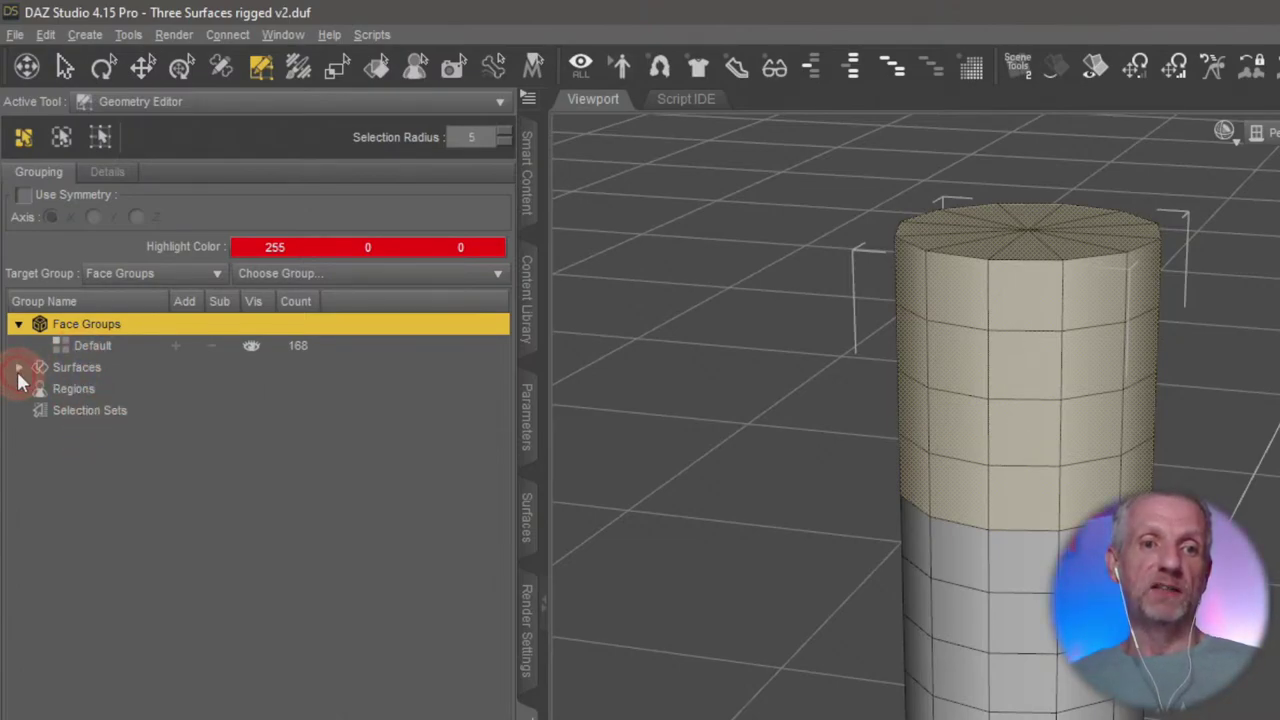
Create a face group named Top from the selected faces at the cylinder's upper end
left_click(110, 325)
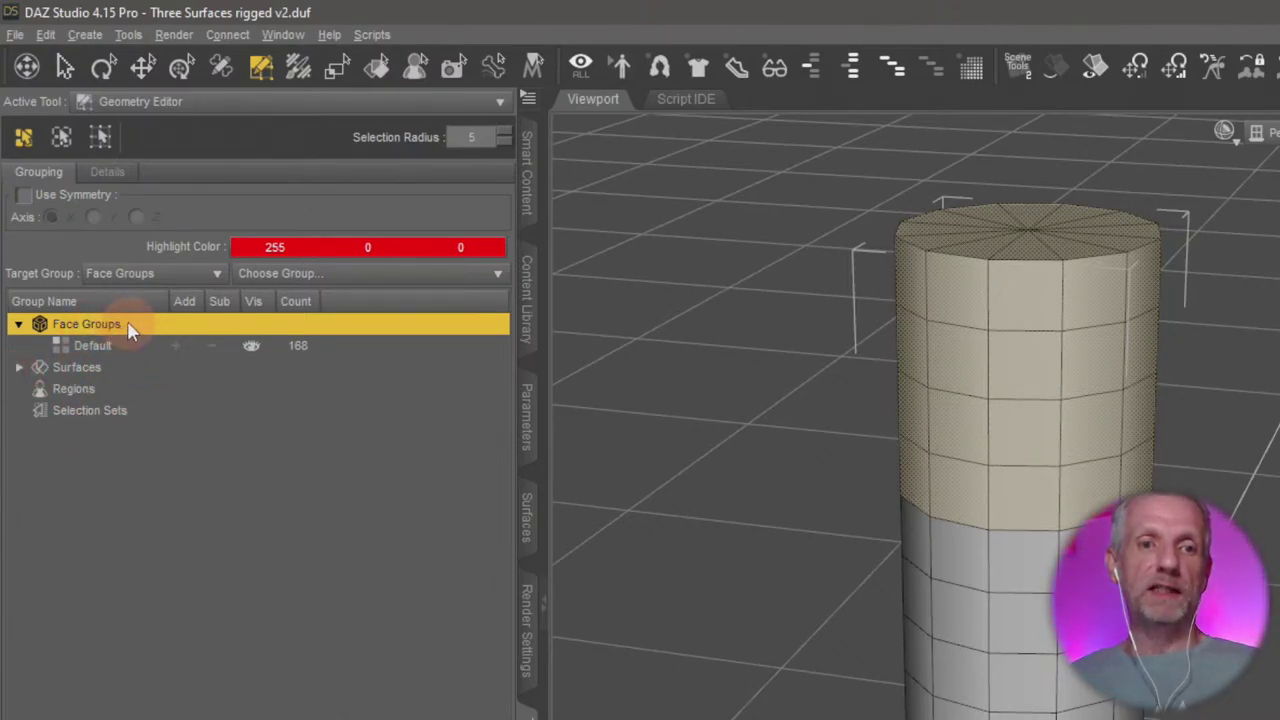
right_click(128, 328)
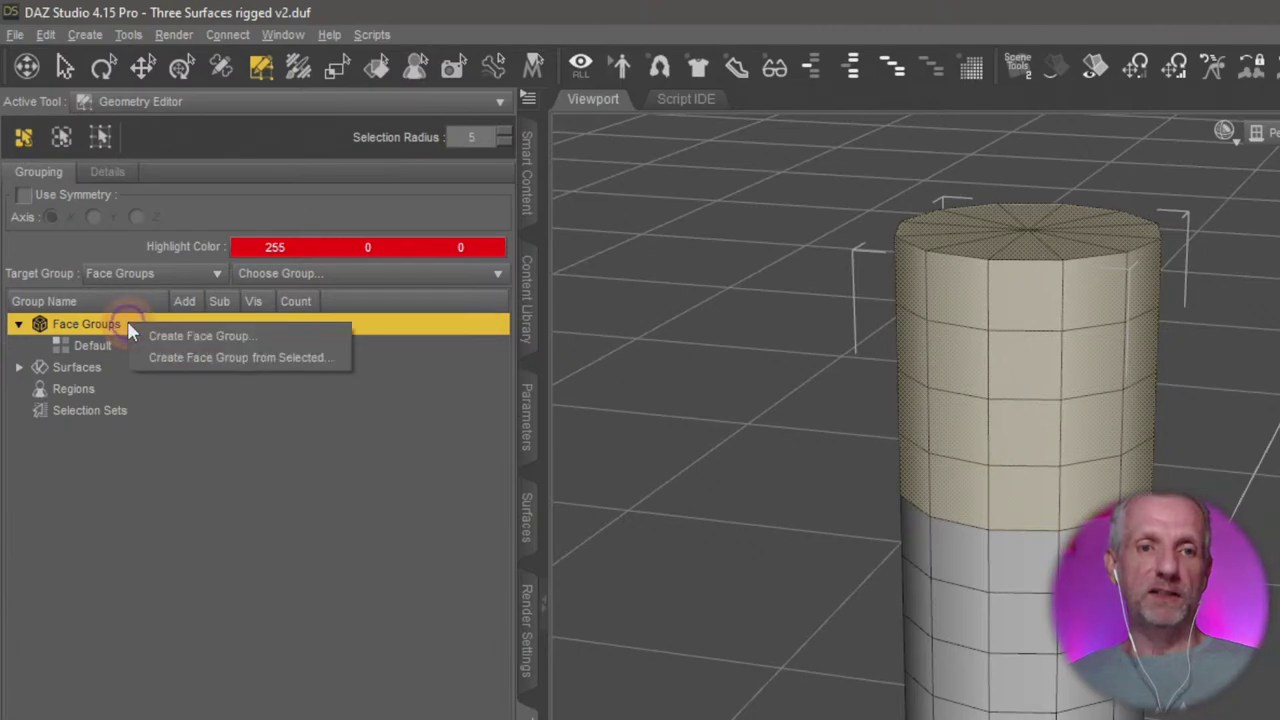
left_click(220, 358)
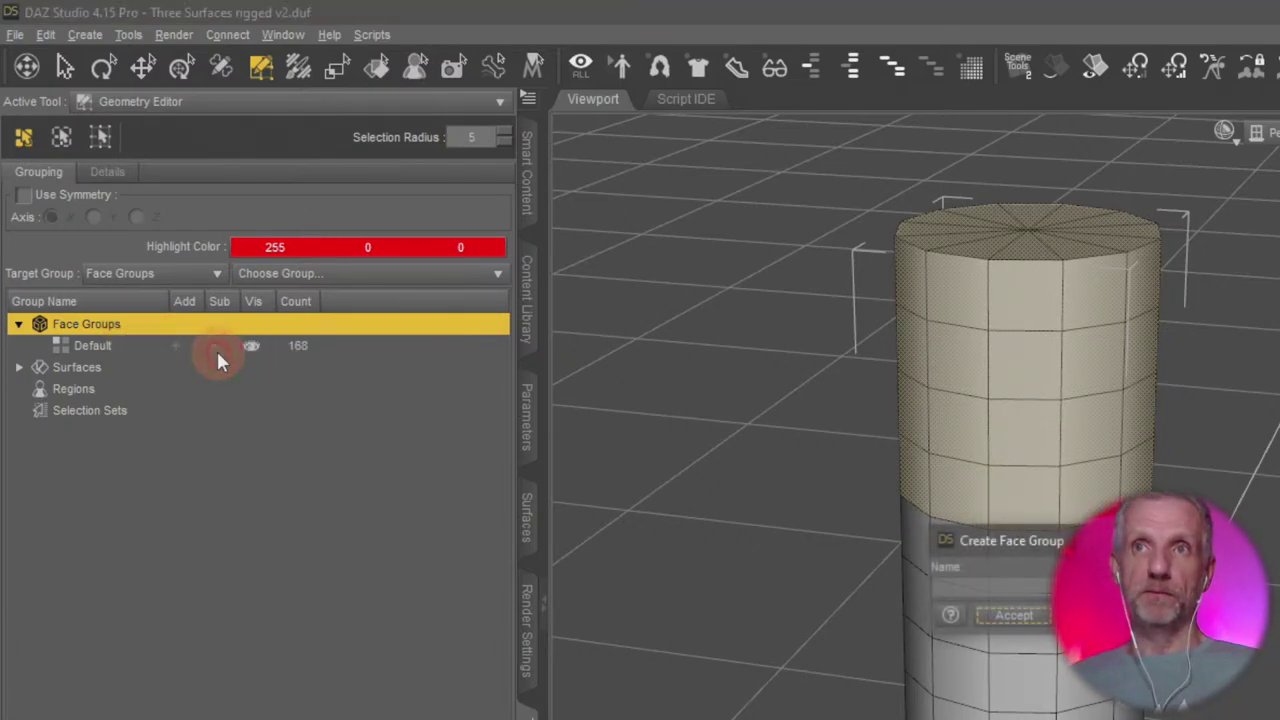
left_click(1038, 588)
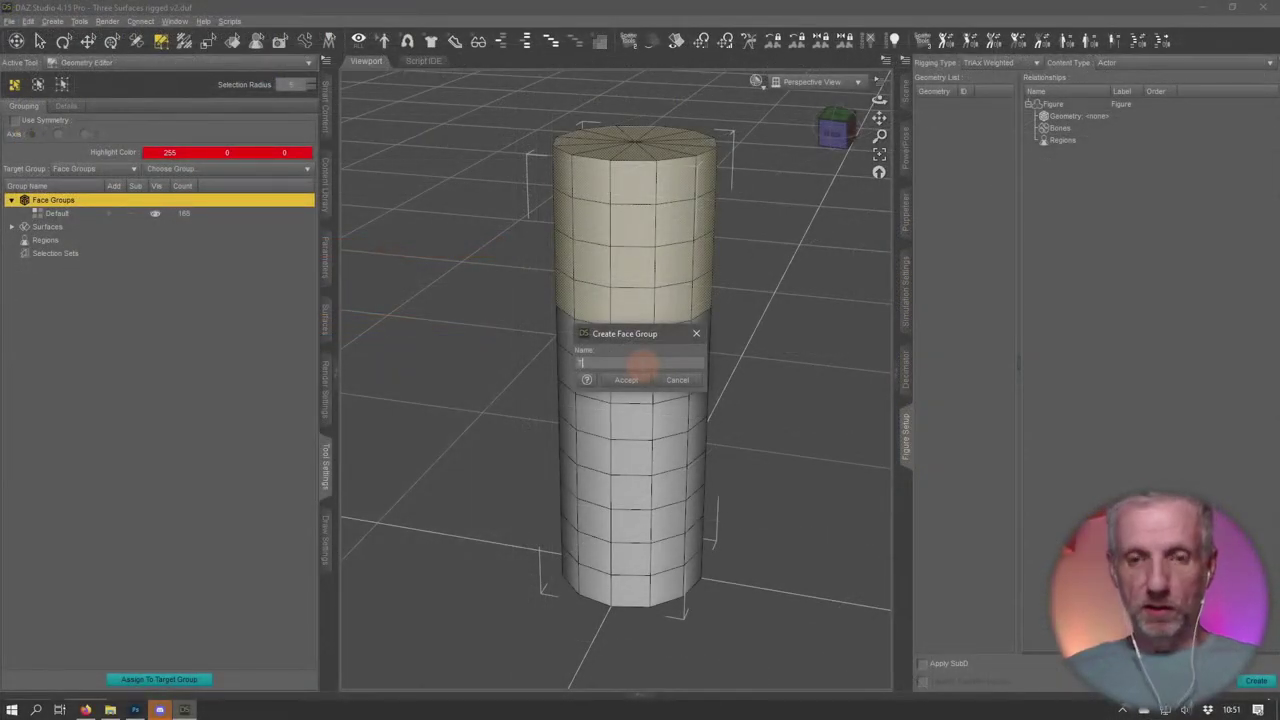
key("Return")
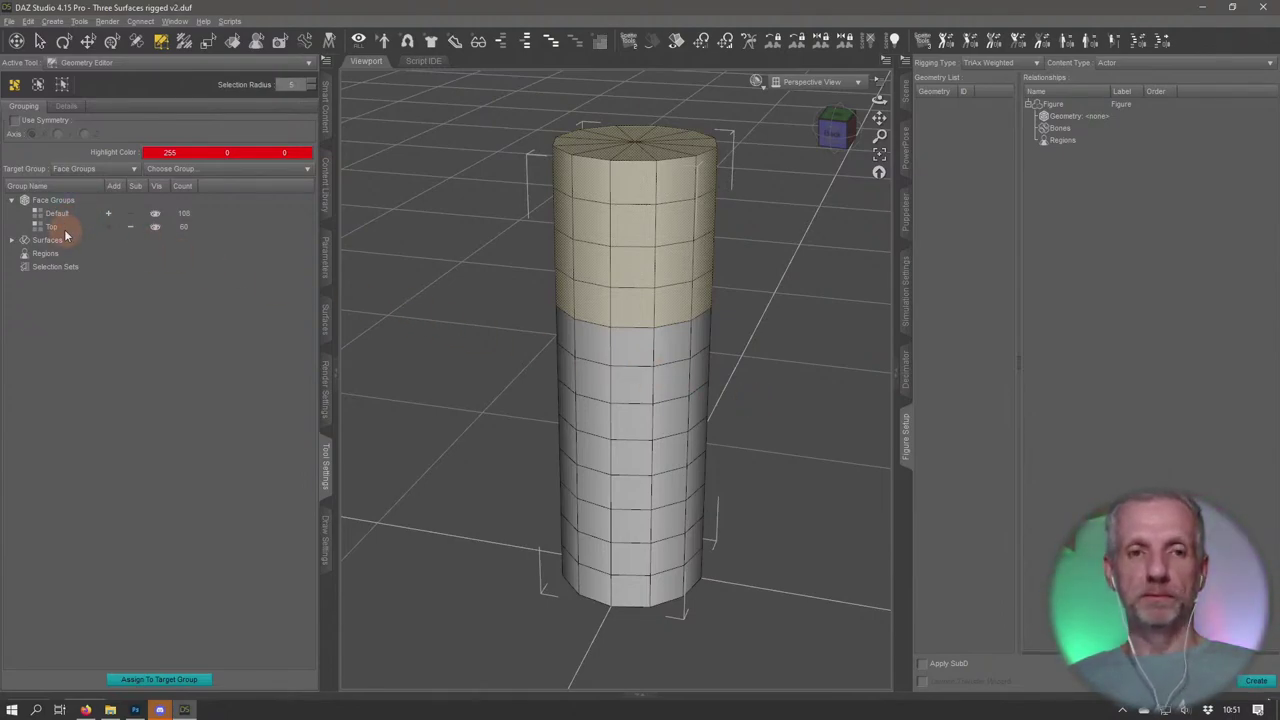
Select all bottom cap faces of the cylinder and grow the selection four times up the side
mouse_move(451, 391)
left_mouse_down("alt")
mouse_move(451, 374)
mouse_move(456, 398)
left_mouse_up("alt")
left_click(680, 563)
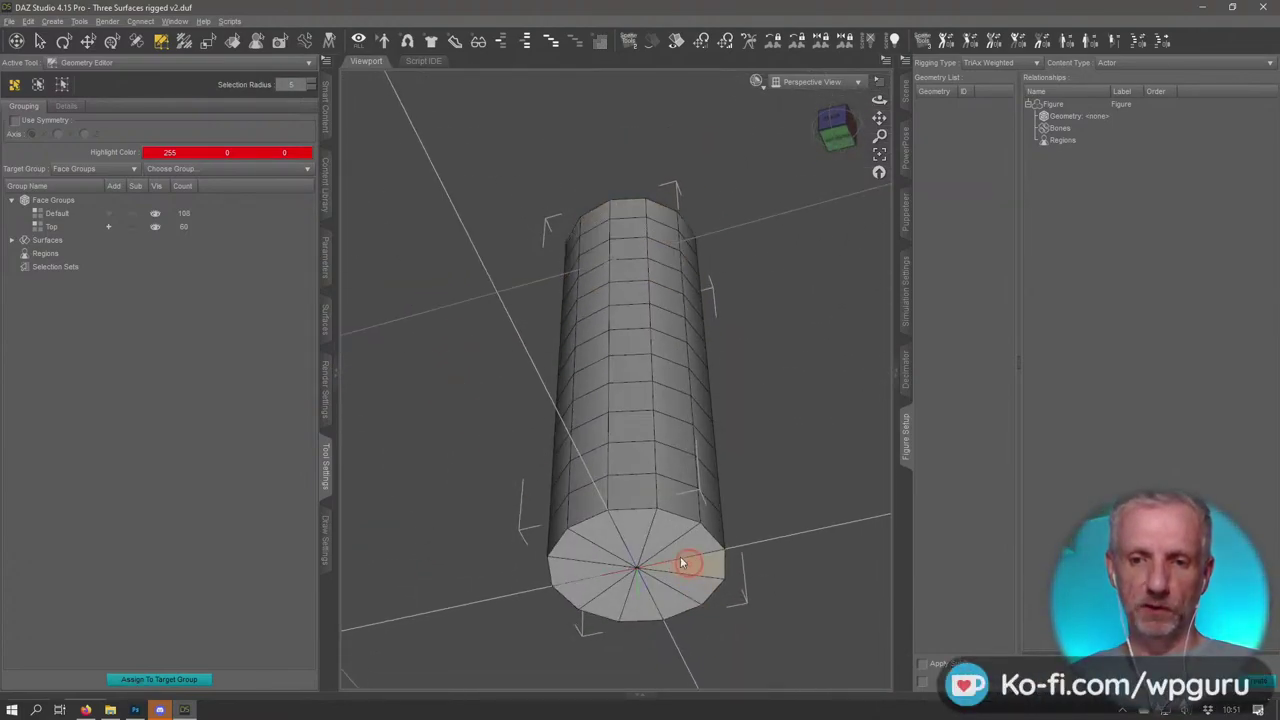
left_click_drag(661, 572, 668, 548, "alt")
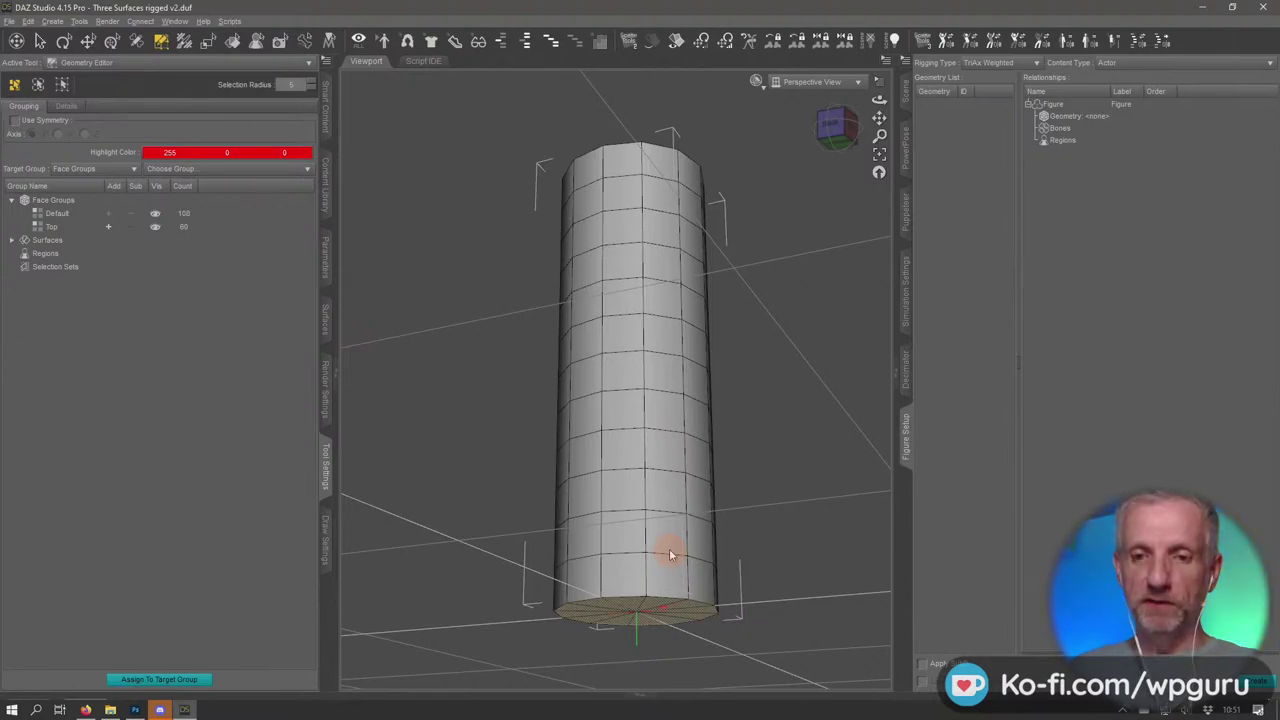
key("ctrl+Up")
key("ctrl+Up")
key("ctrl+Up")
key("ctrl+Up")
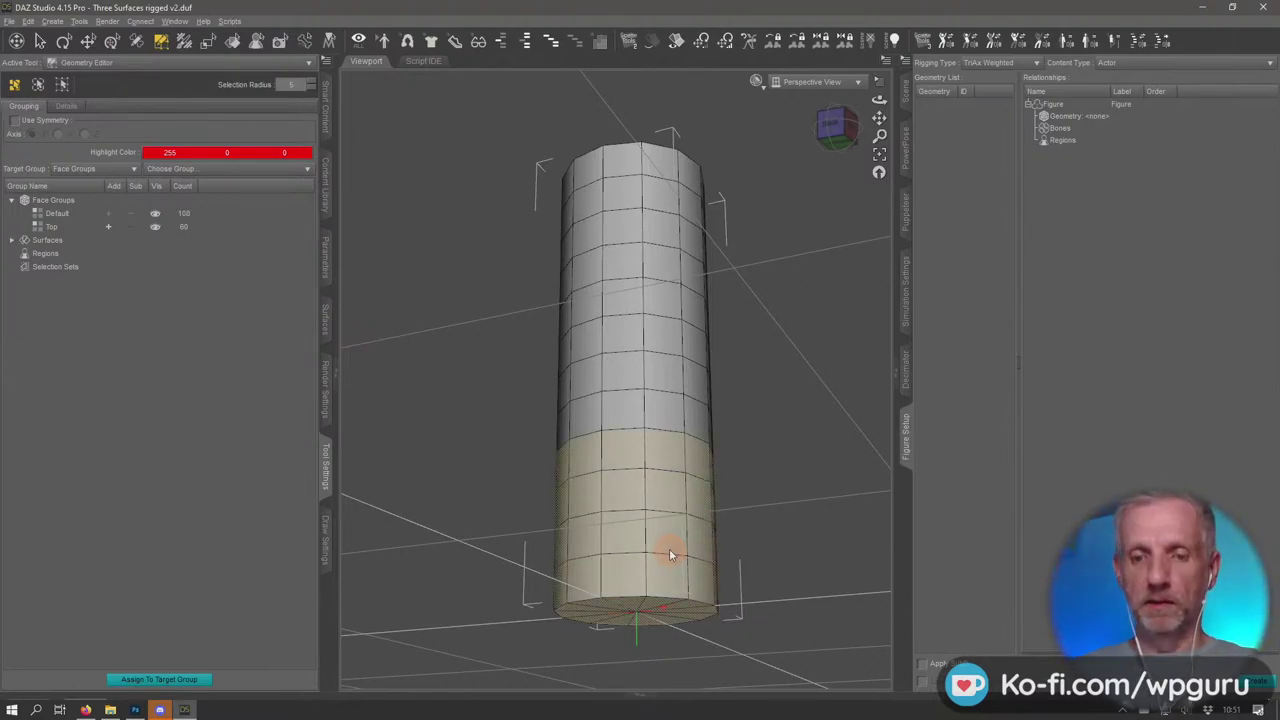
Create a face group named Bottom from the selected faces at the cylinder's lower end
mouse_move(757, 509)
left_mouse_down("alt")
mouse_move(766, 483)
mouse_move(769, 493)
left_mouse_up("alt")
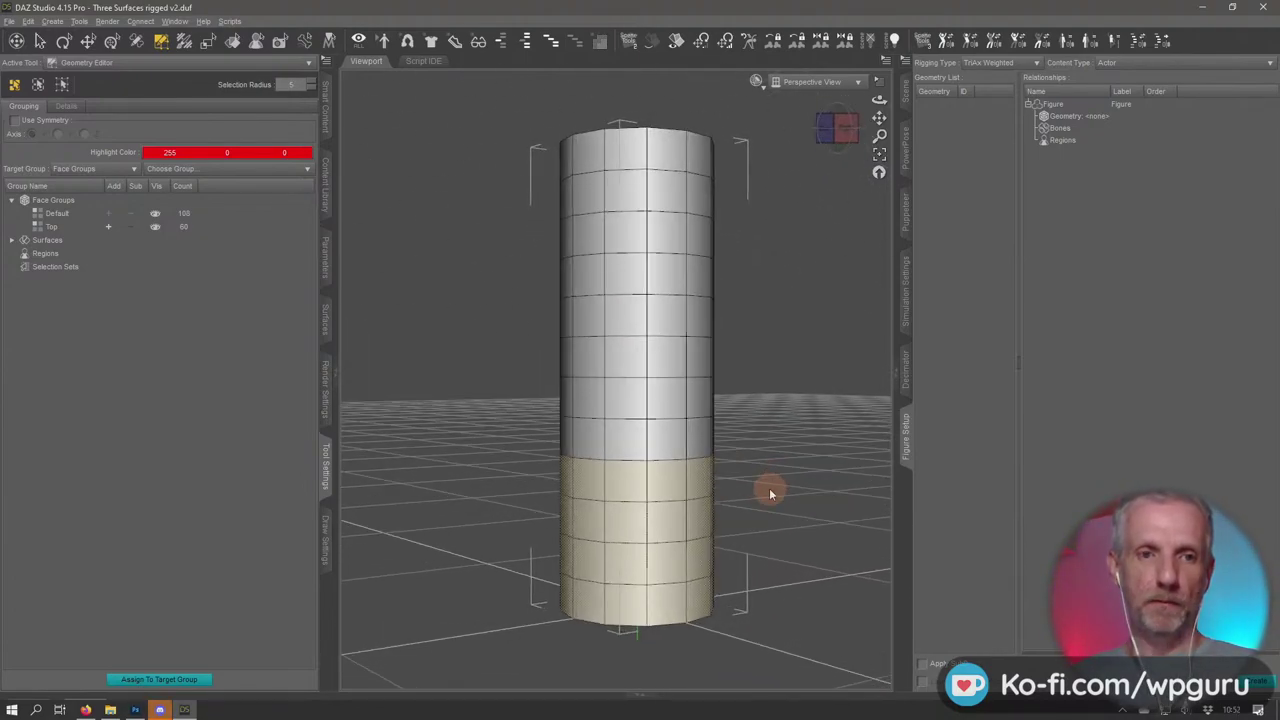
left_click(86, 201)
right_click(82, 204)
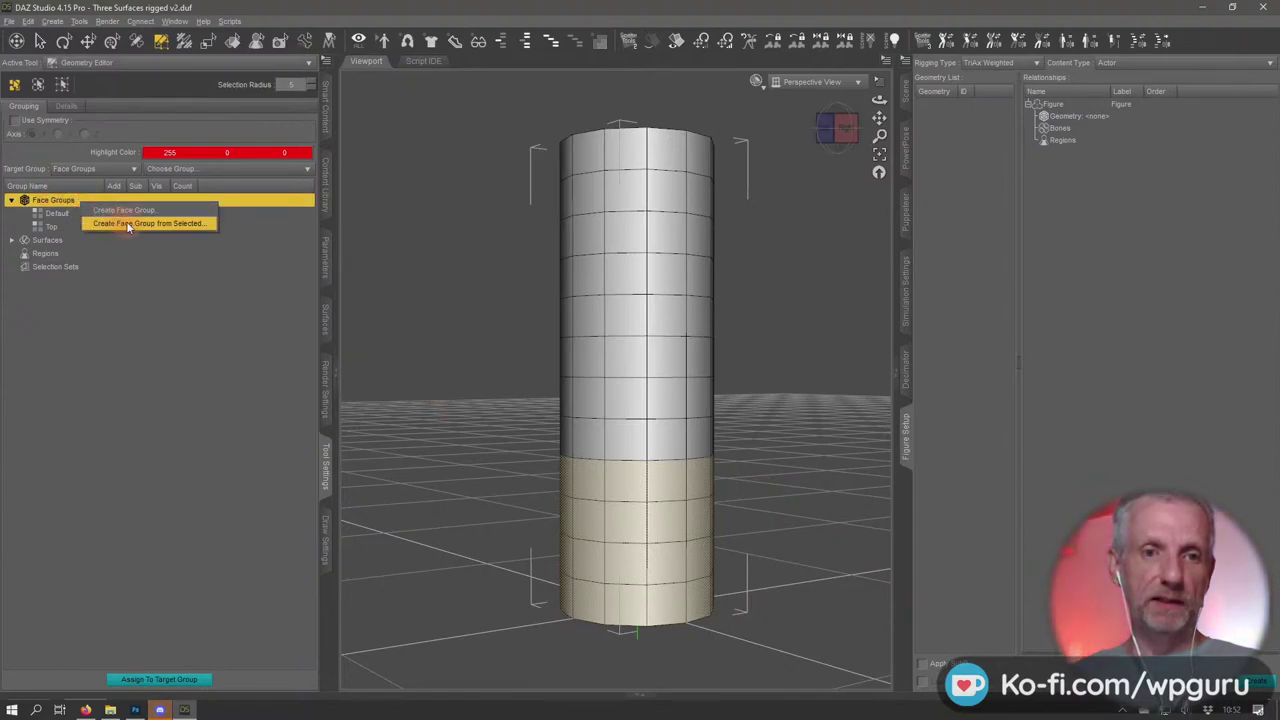
left_click(126, 221)
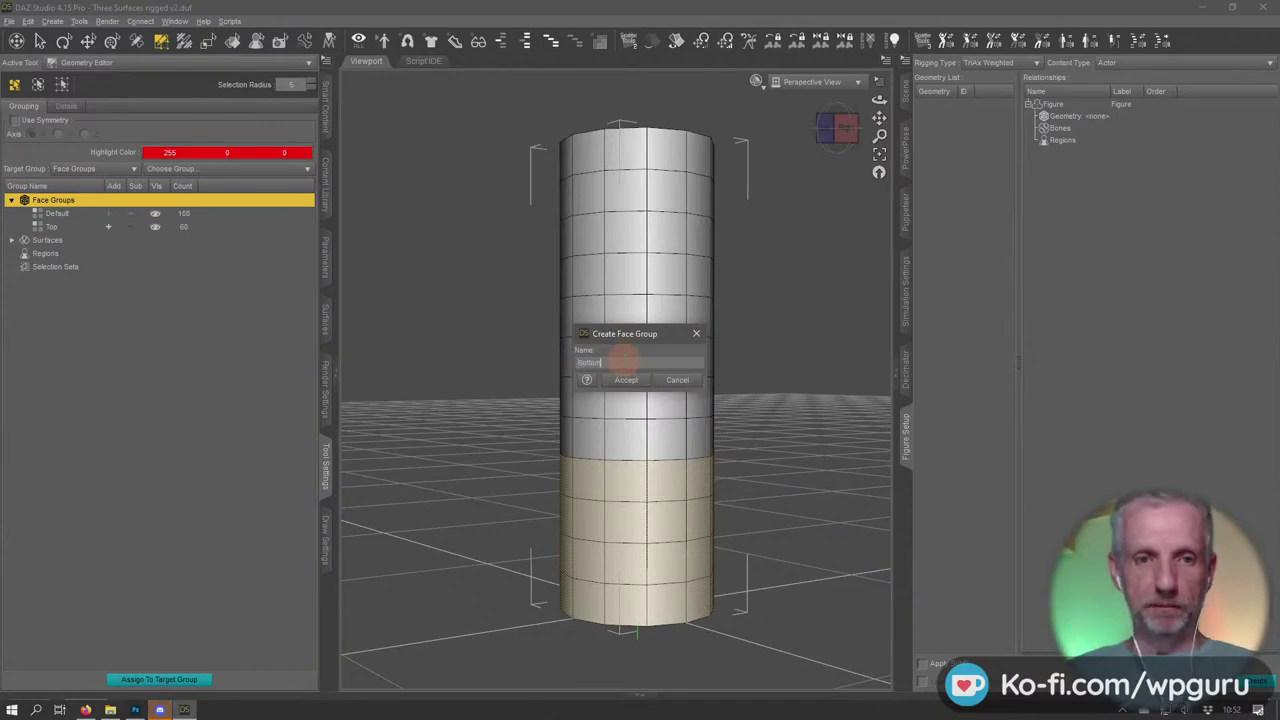
key("Return")
Select the Default face group and temporarily hide it to check which middle faces it contains
left_click_drag(448, 418, 412, 414, "alt")
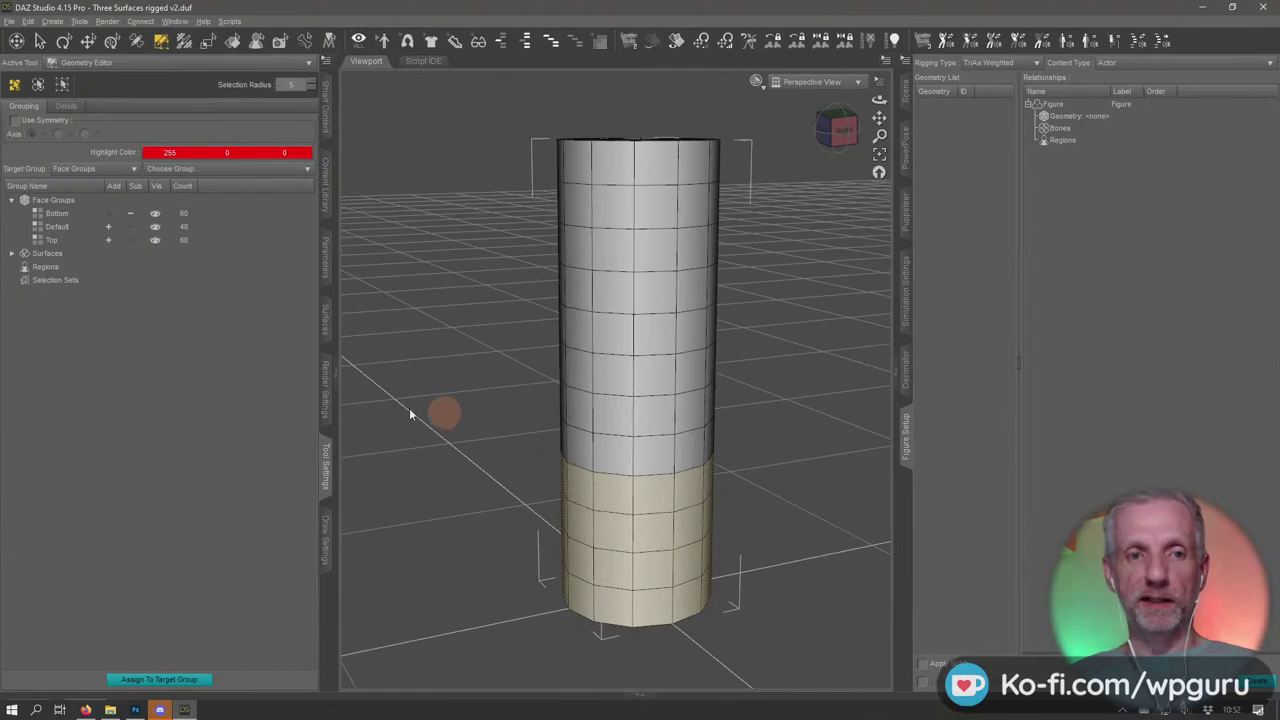
left_click(62, 229)
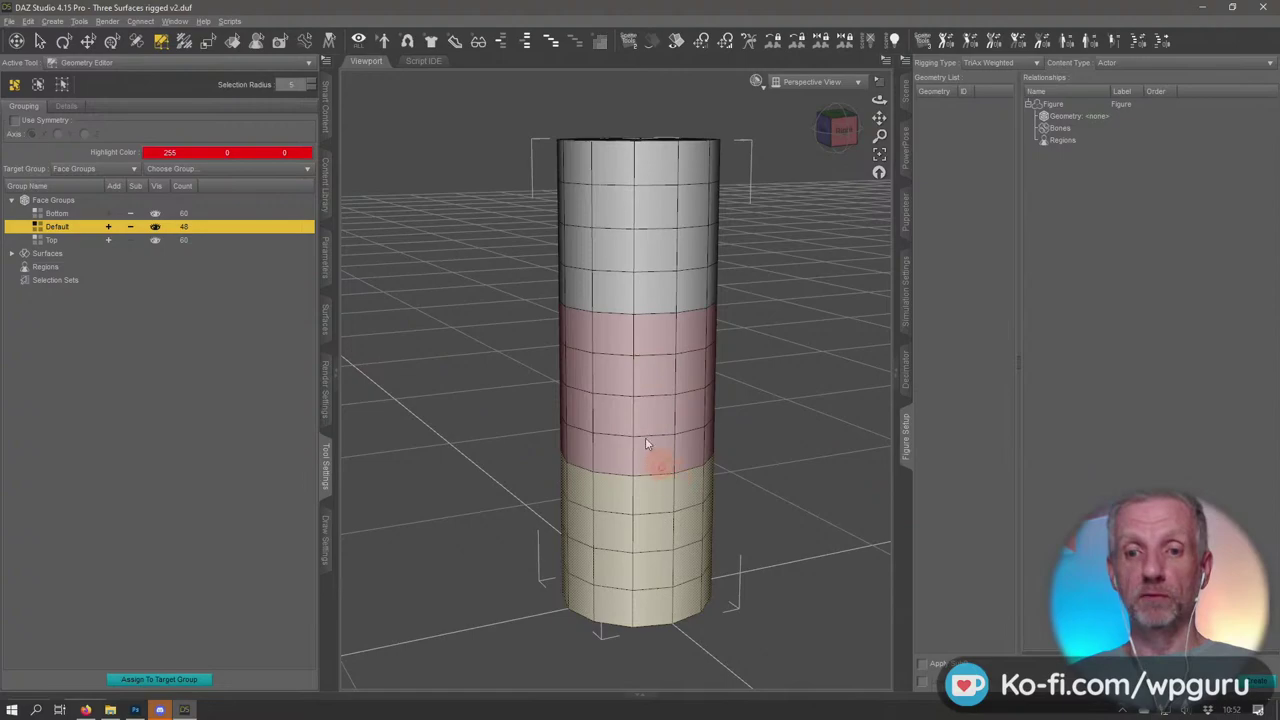
left_click(155, 227)
left_click_drag(446, 406, 434, 403, "alt")
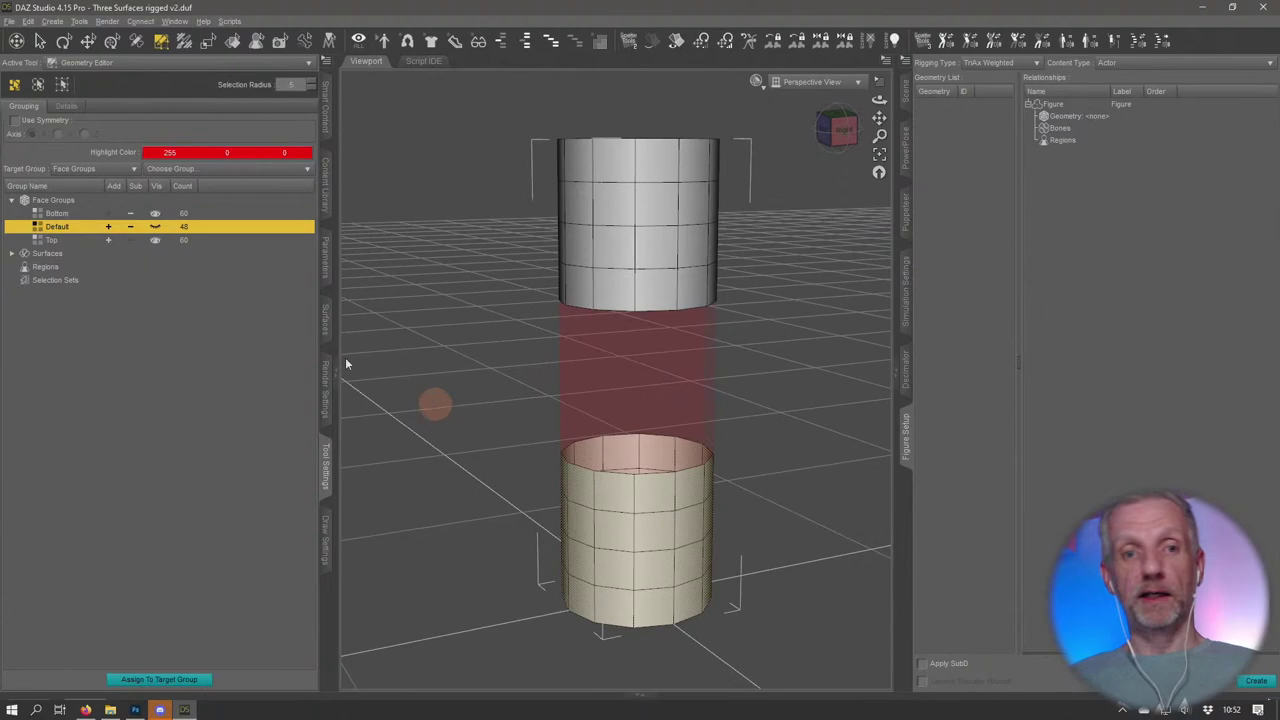
left_click(155, 227)
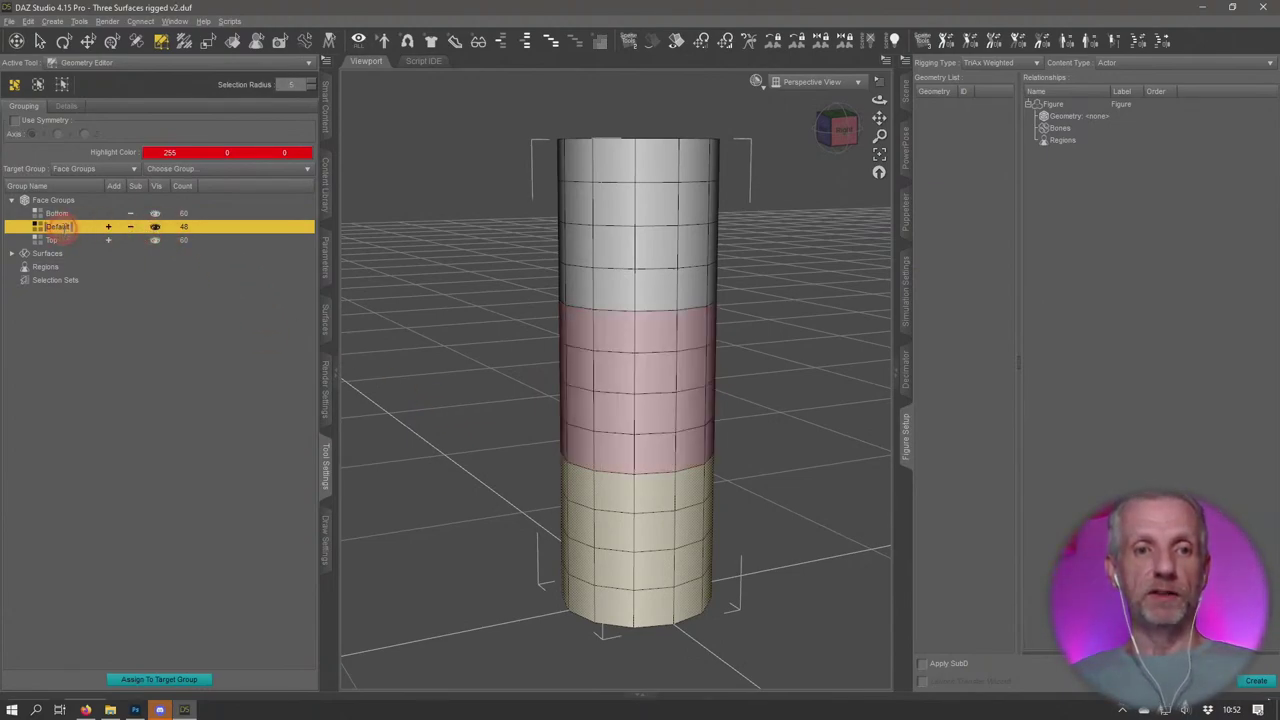
Rename the default face group to Middle and remove the Bottom group's faces from the selection
left_click(120, 296)
key("Return")
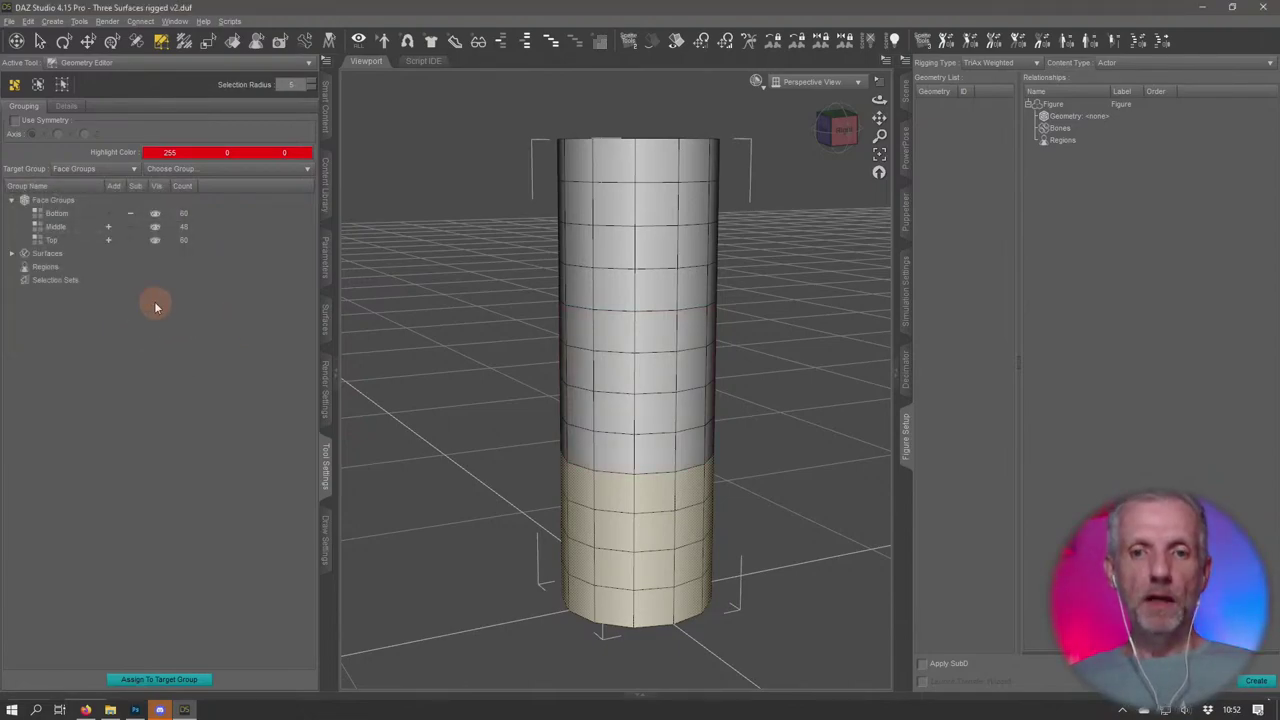
left_click(128, 215)
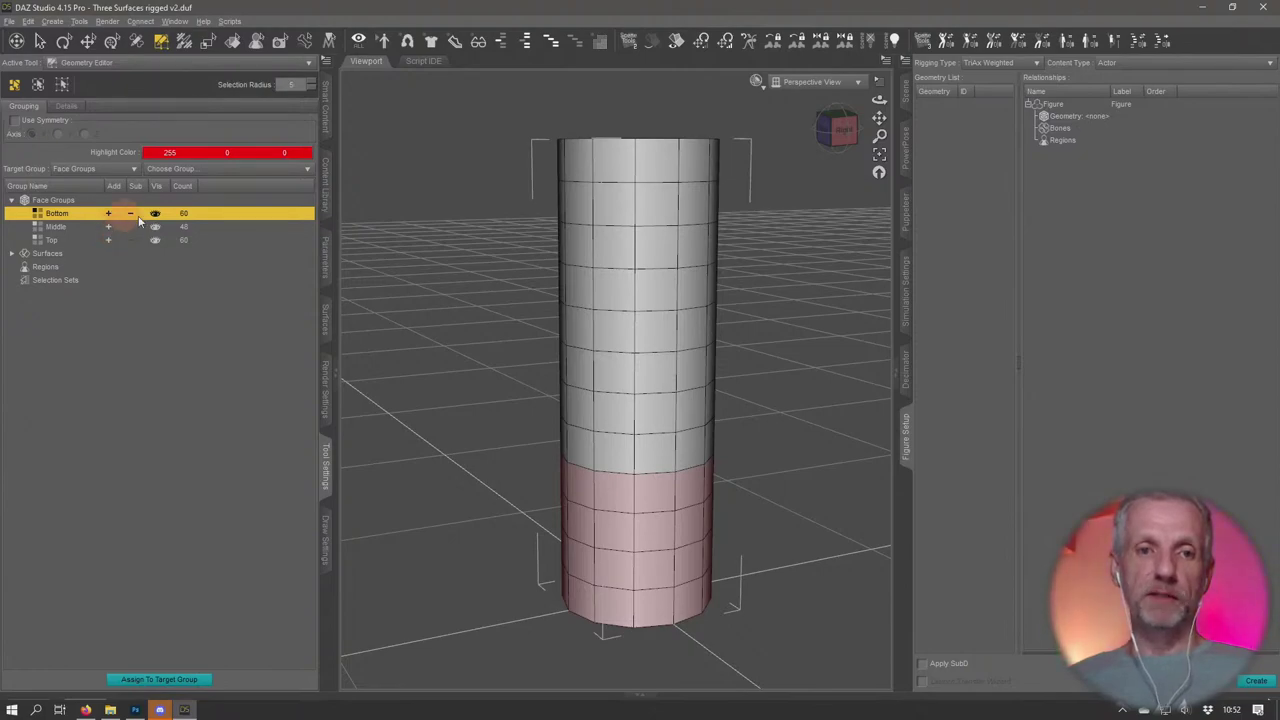
Check which part of the cylinder each face group covers by toggling the visibility of Top and Bottom
left_click(155, 242)
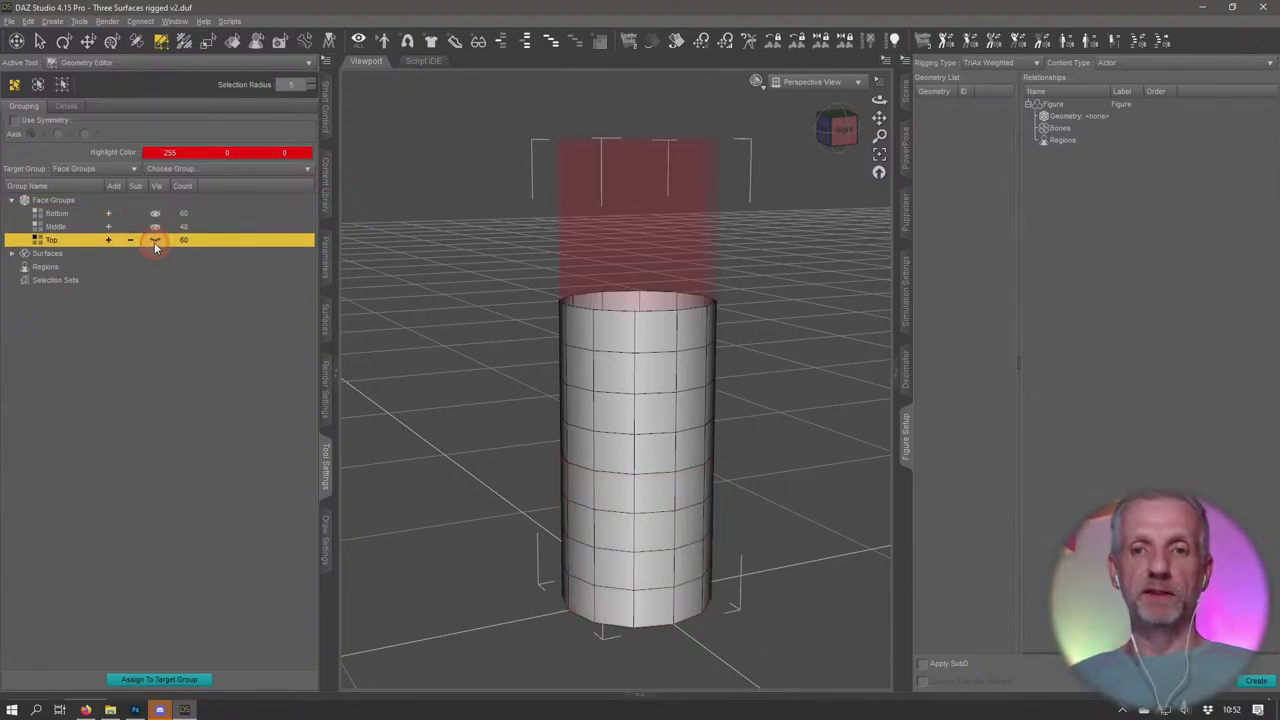
left_click(159, 226)
left_click(155, 240)
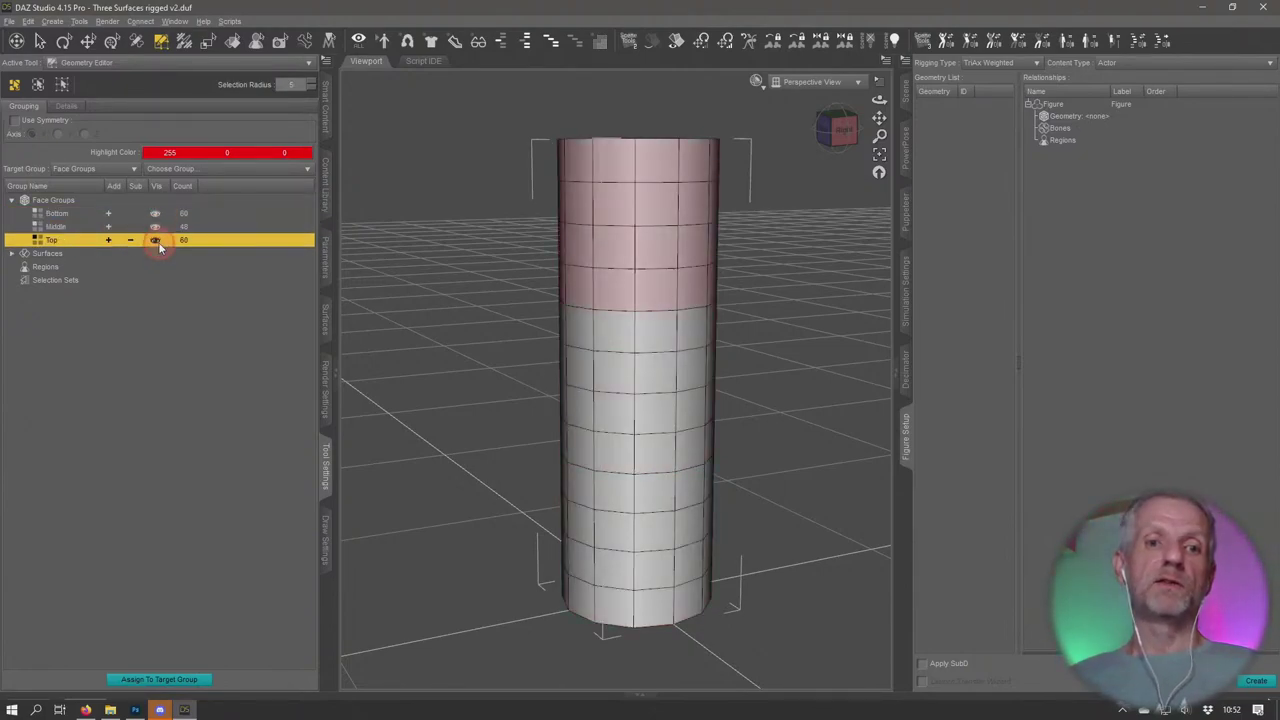
left_click(155, 213)
left_click(155, 240)
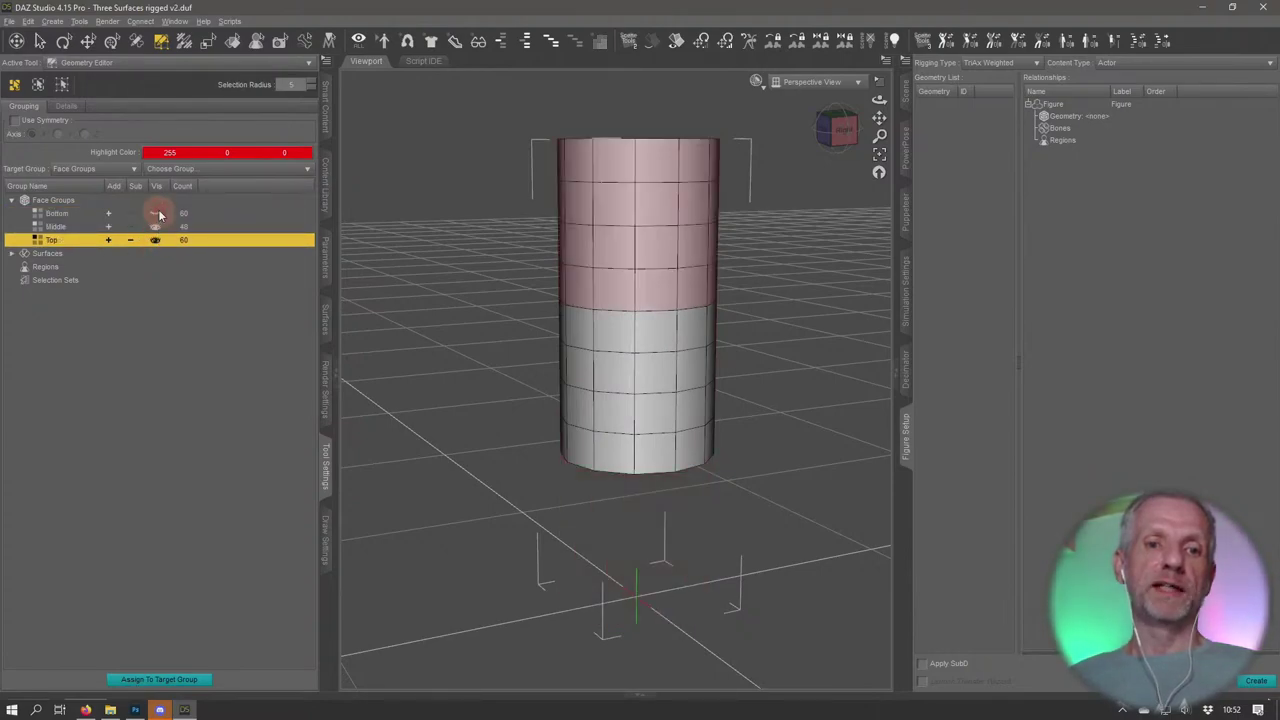
left_click(155, 213)
left_click_drag(497, 325, 503, 289, "alt")
Start saving the scene under a new name and create a folder called Rigging Adventure on the Desktop
left_click(9, 21)
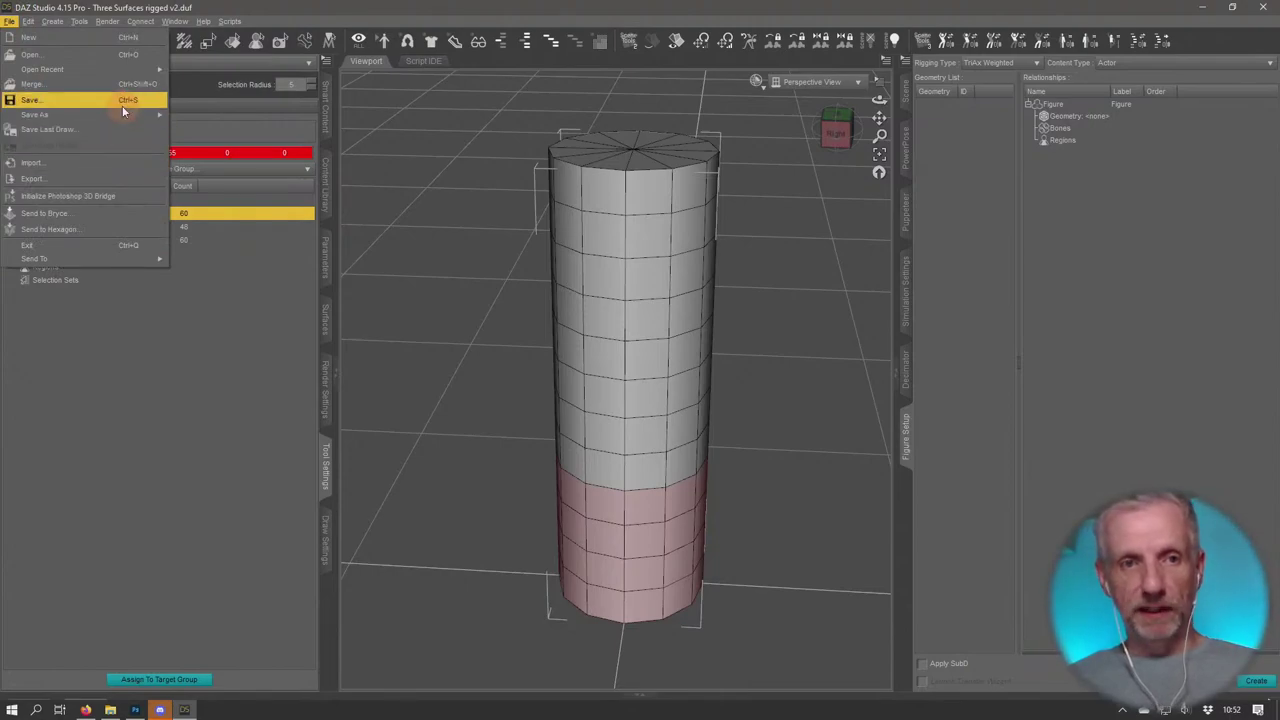
mouse_move(123, 116)
left_click(222, 120)
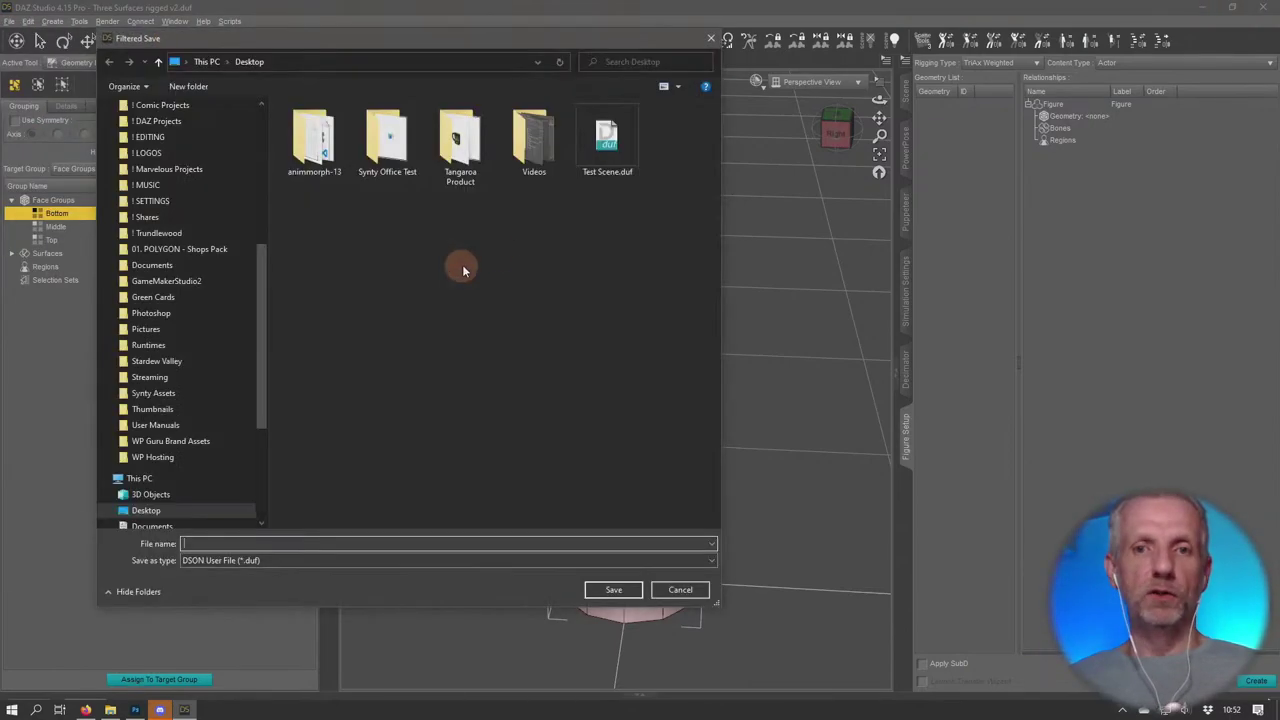
right_click(426, 338)
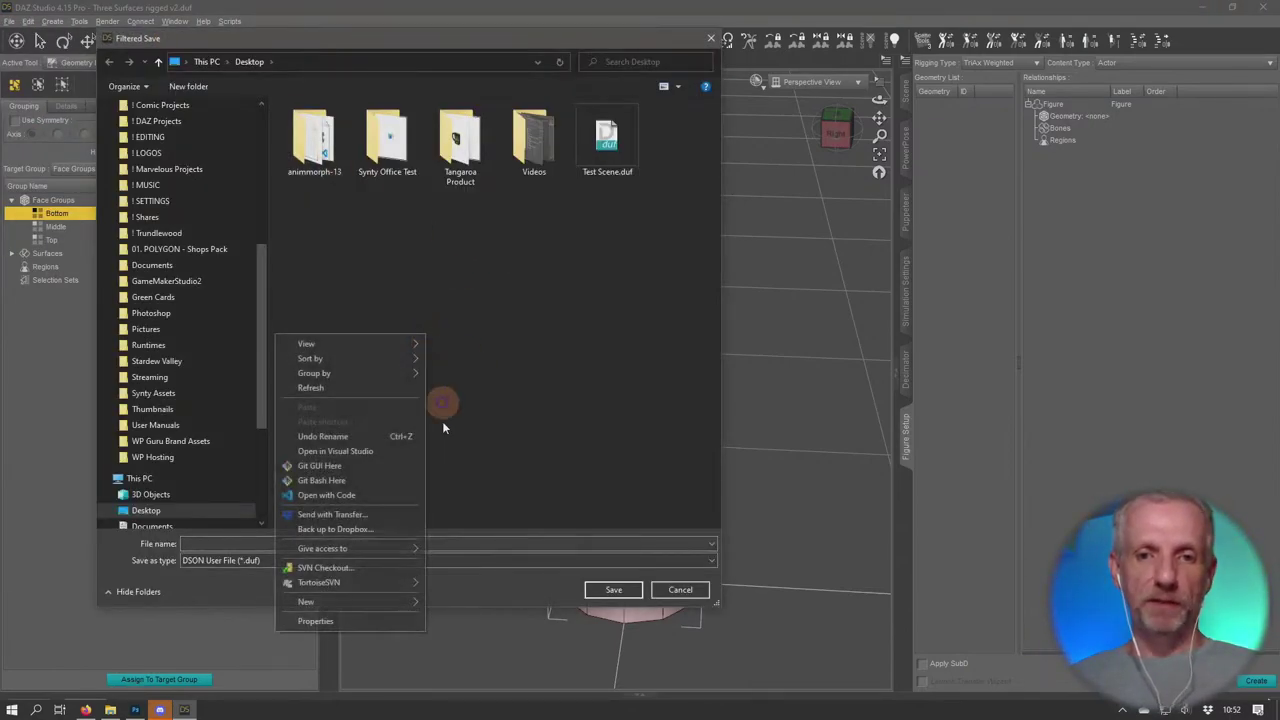
mouse_move(350, 602)
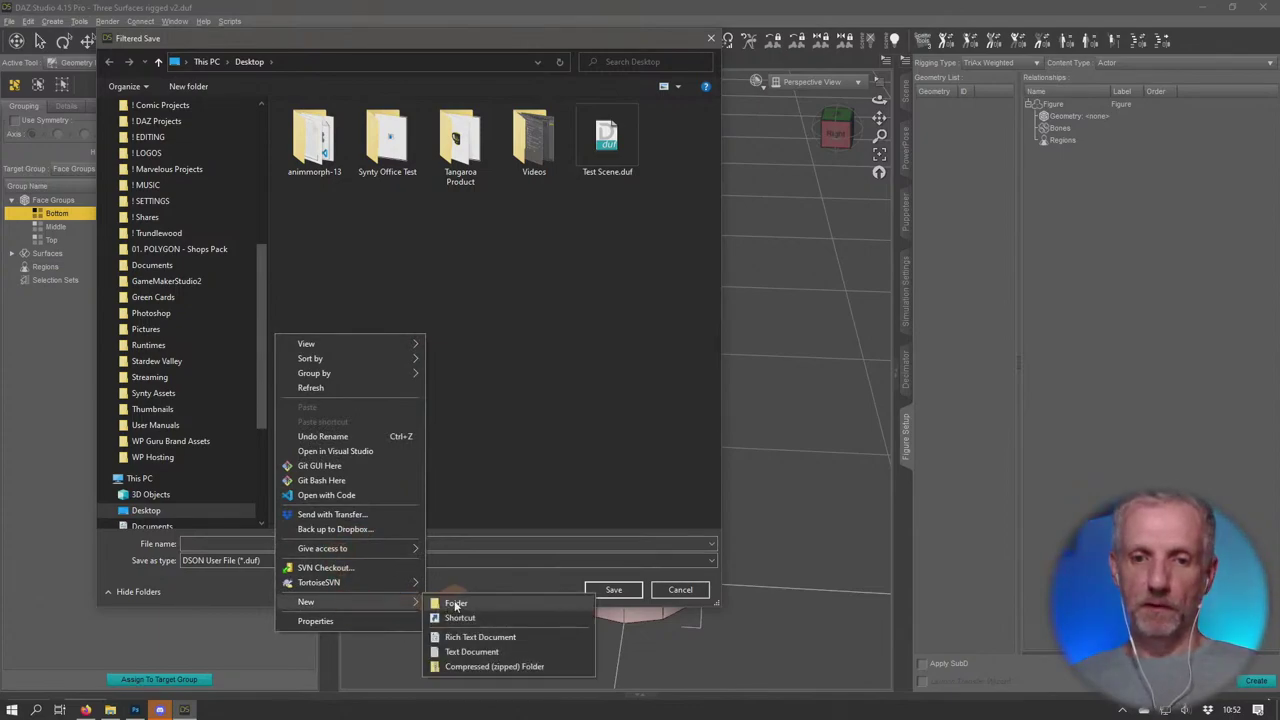
left_click(455, 604)
type("Riggin")
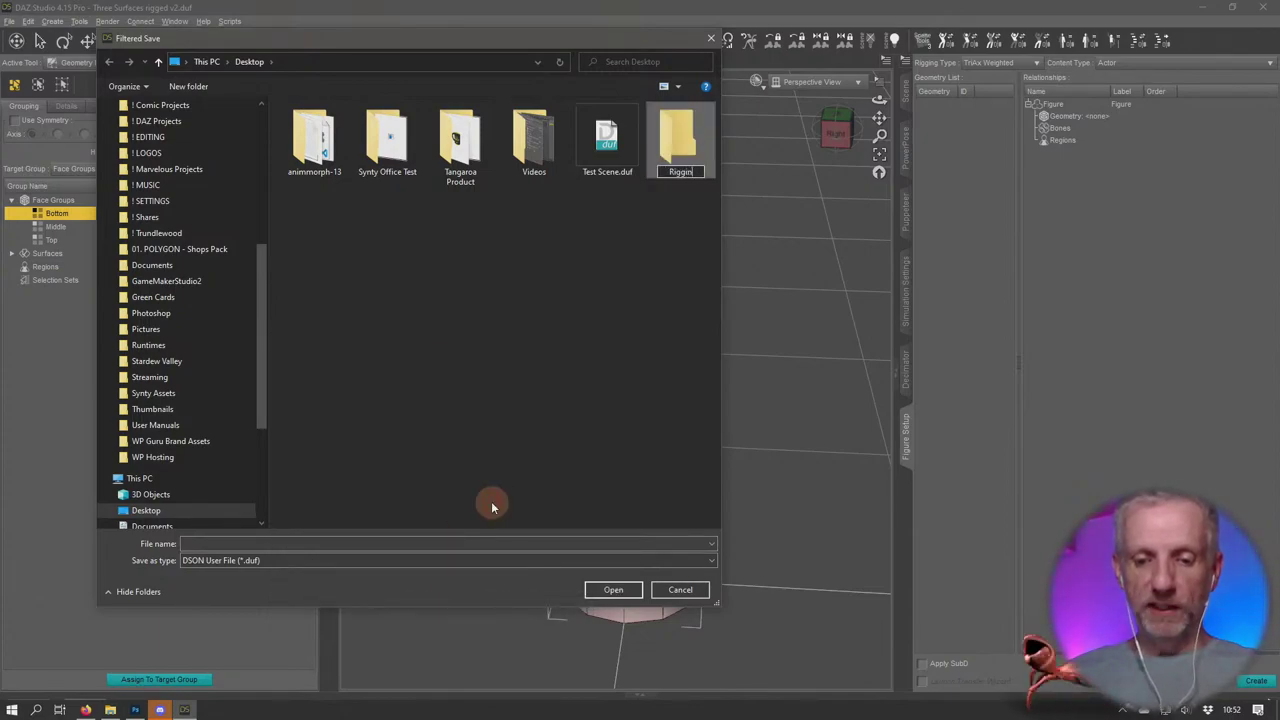
type("g Adventure")
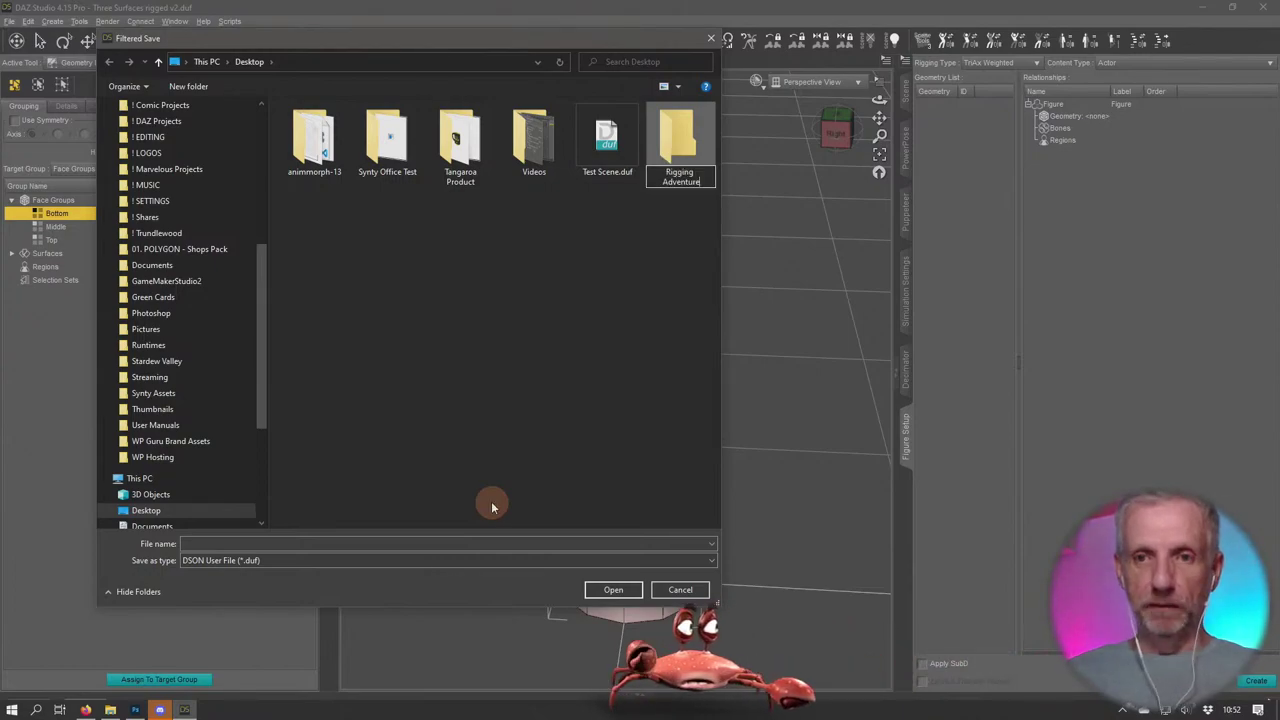
key("Return")
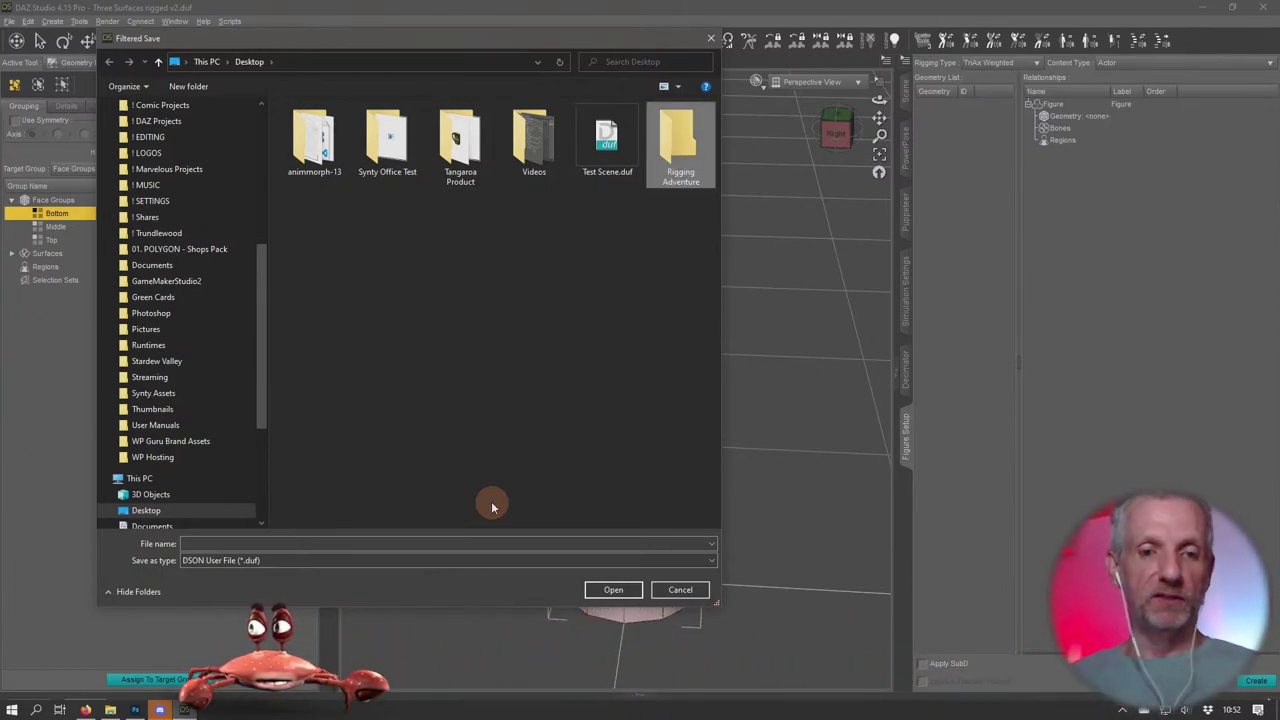
Save the scene as Cylinder v1 in the Rigging Adventure folder
double_click(681, 160)
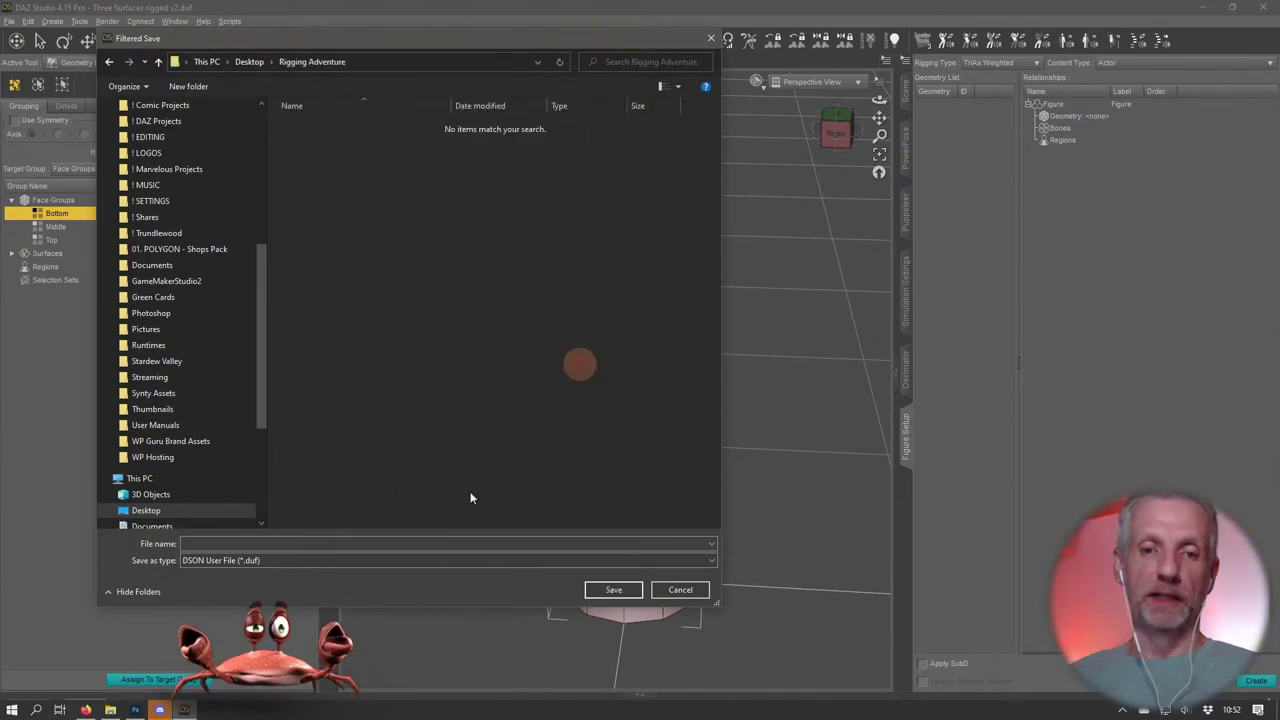
left_click(386, 543)
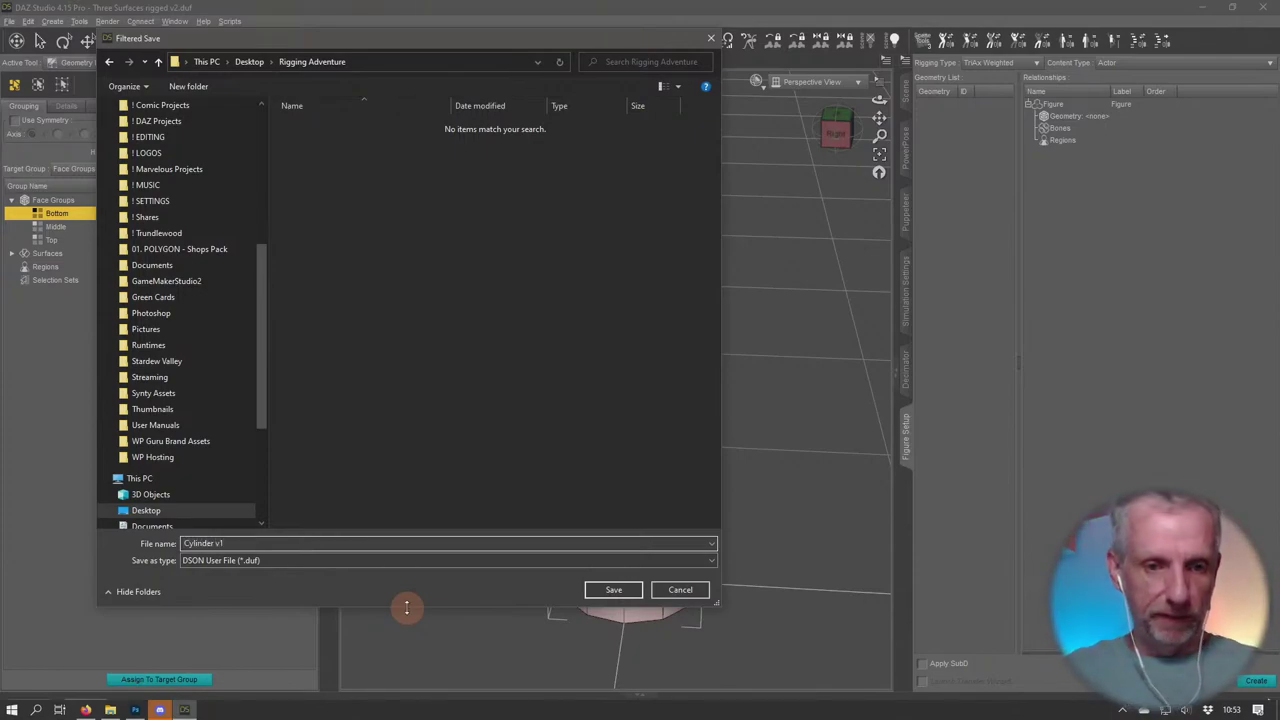
key("Return")
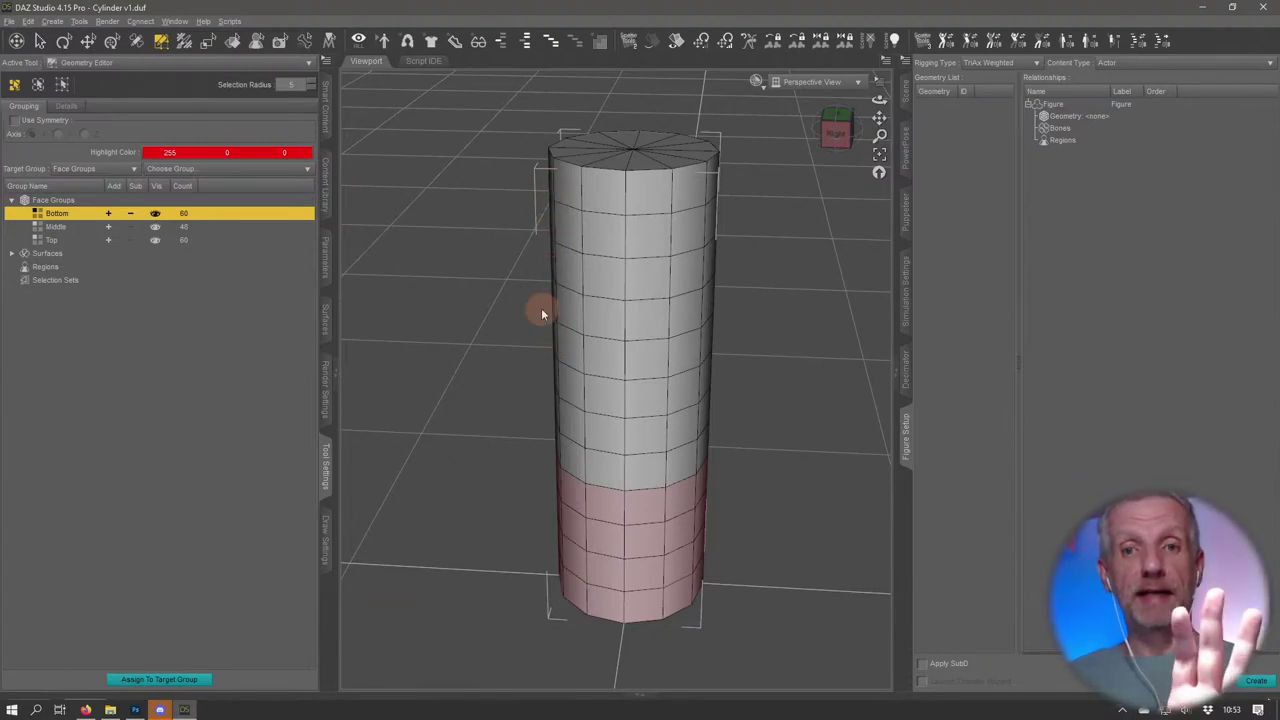
Start exporting the cylinder as a Wavefront OBJ and create an OBJs folder inside Desktop > Rigging Adventure
left_click_drag(534, 336, 535, 335, "alt")
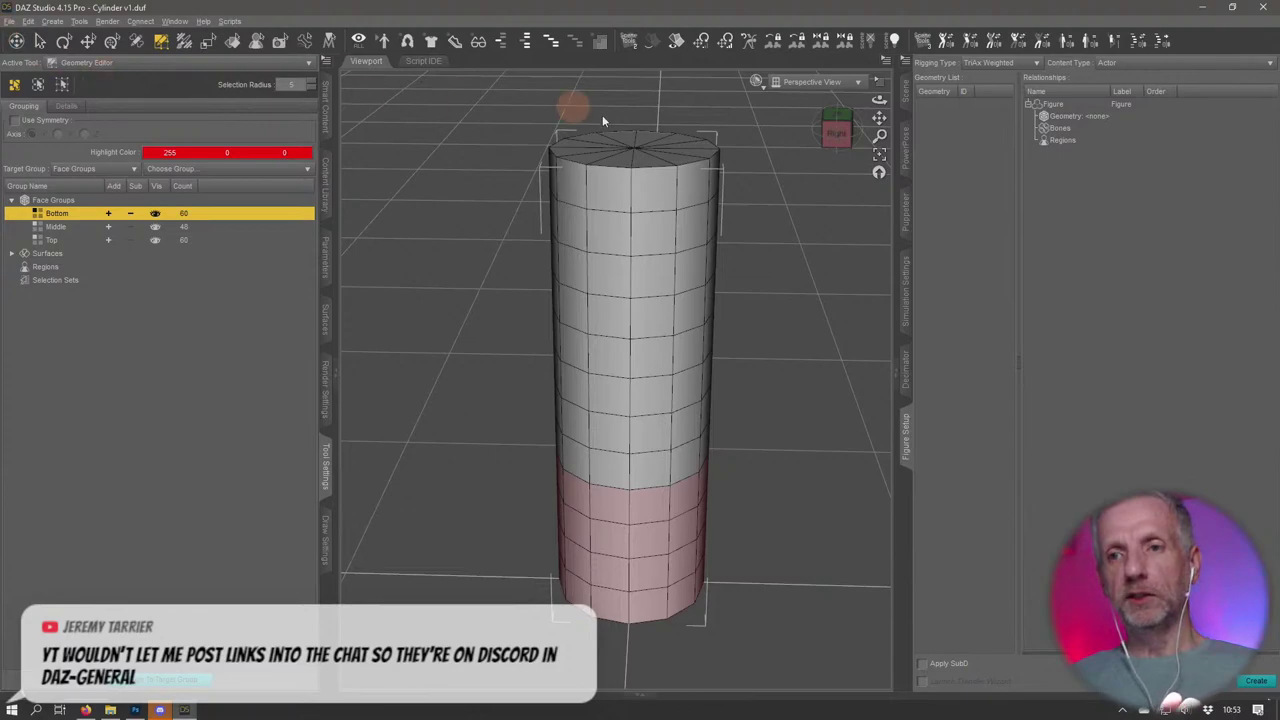
left_click(904, 117)
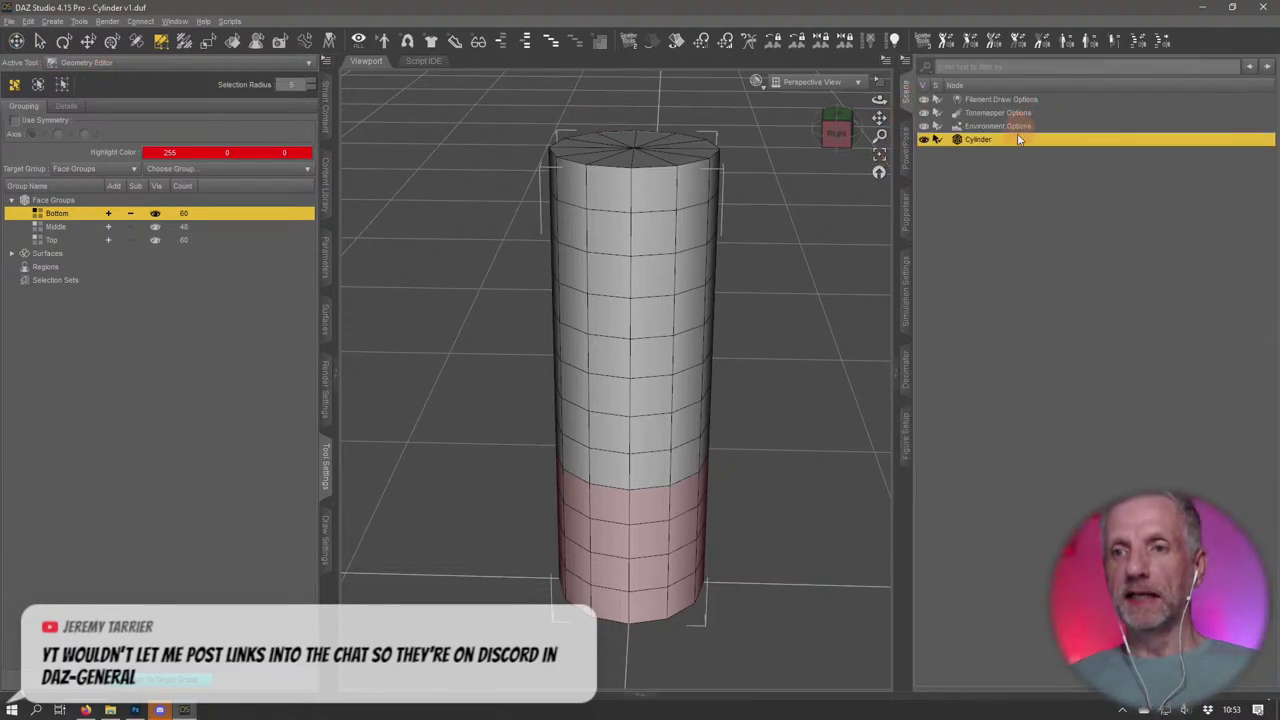
left_click(9, 21)
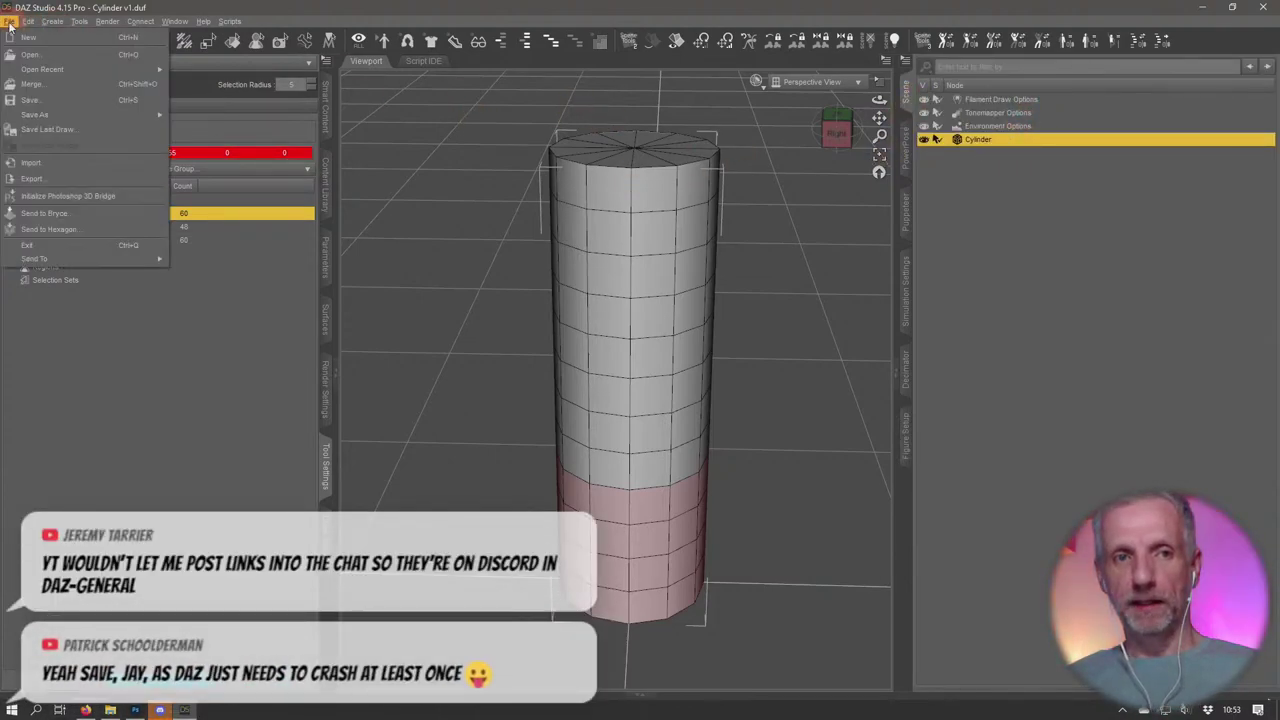
left_click(97, 178)
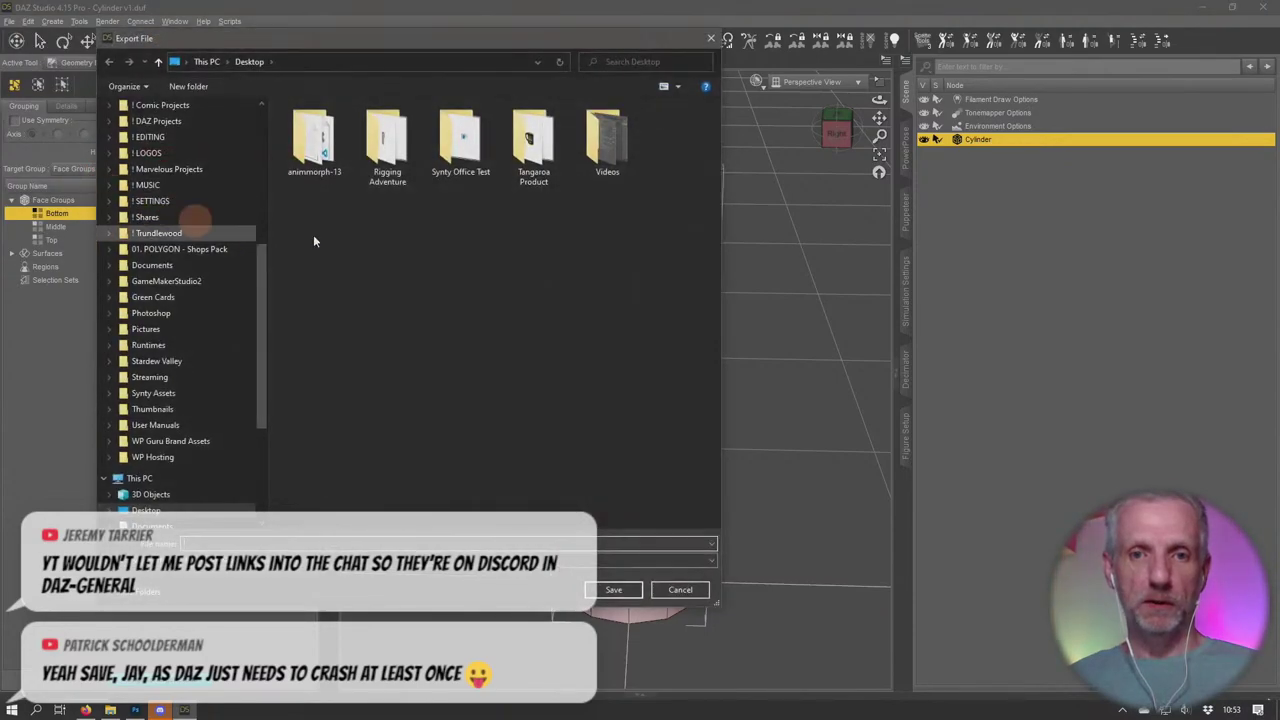
scroll(217, 223, "up", 6)
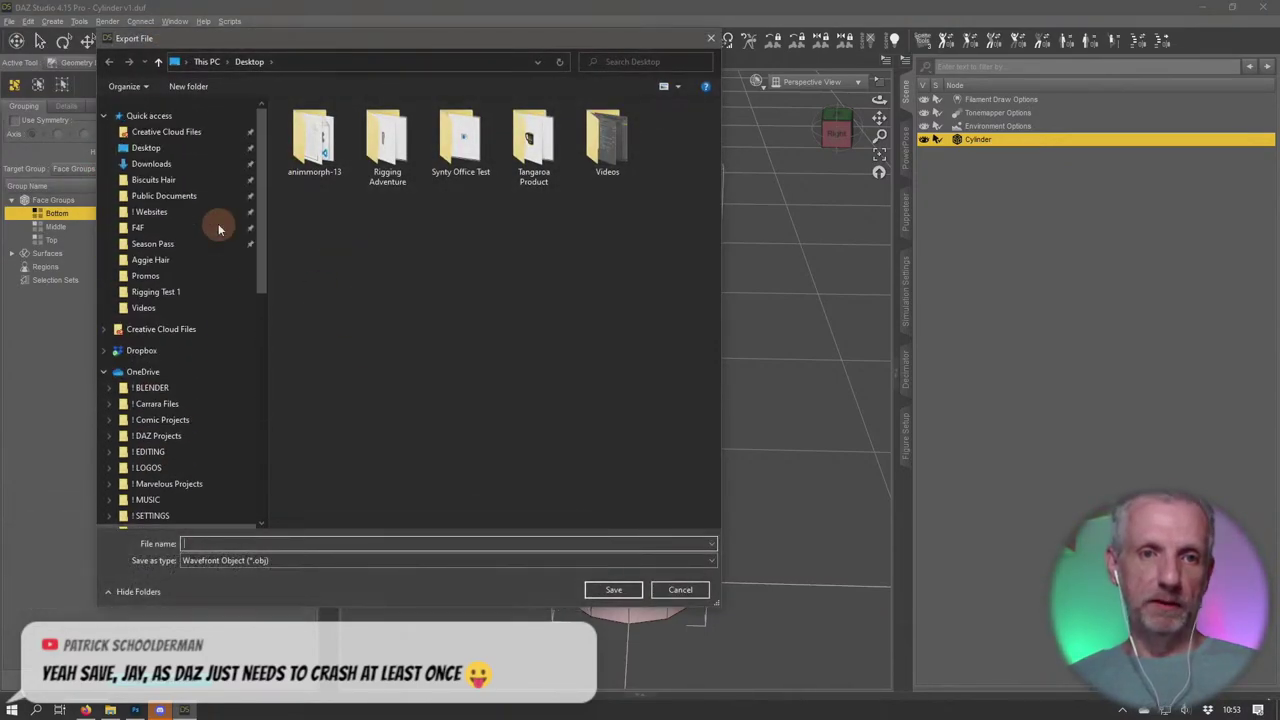
left_click(155, 150)
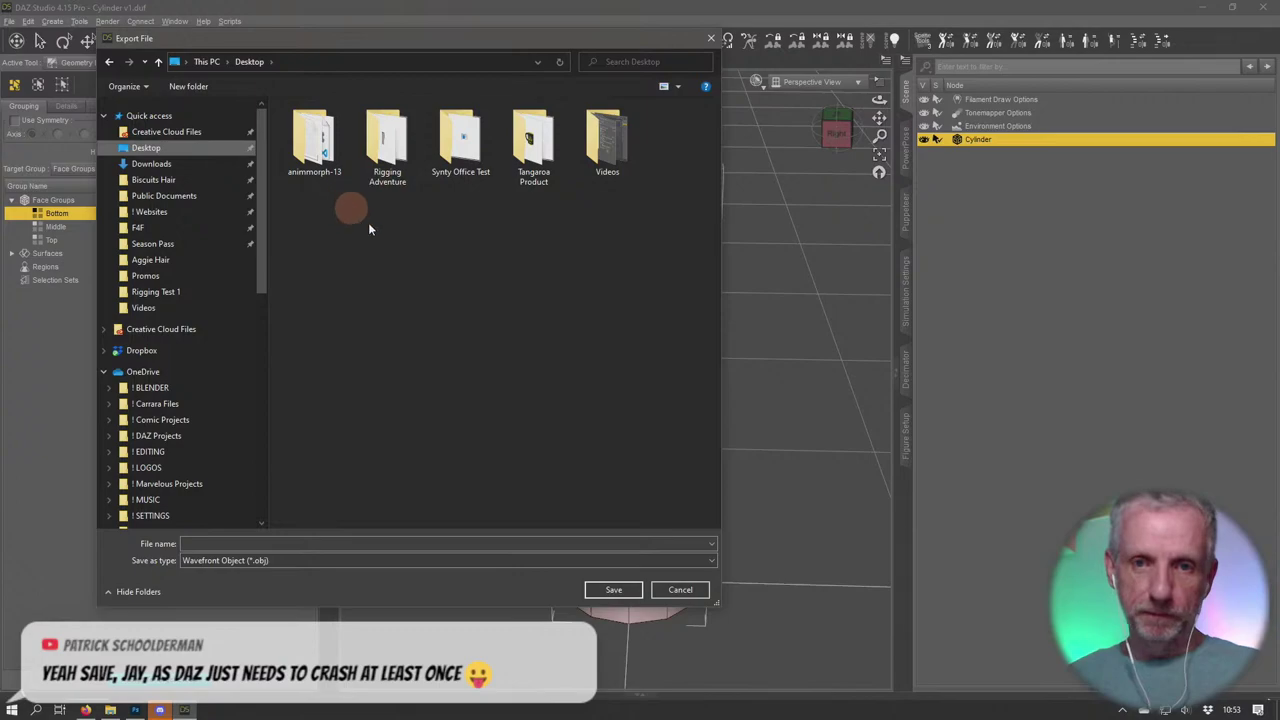
double_click(387, 140)
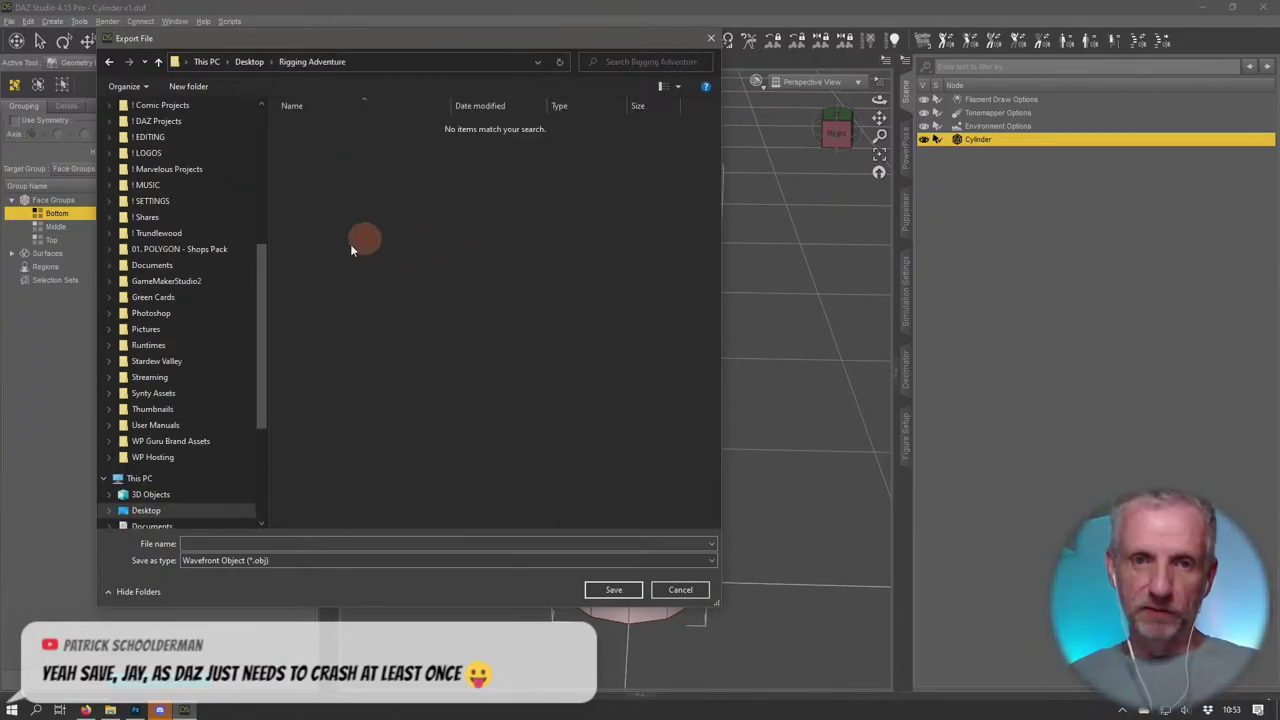
right_click(350, 244)
mouse_move(328, 524)
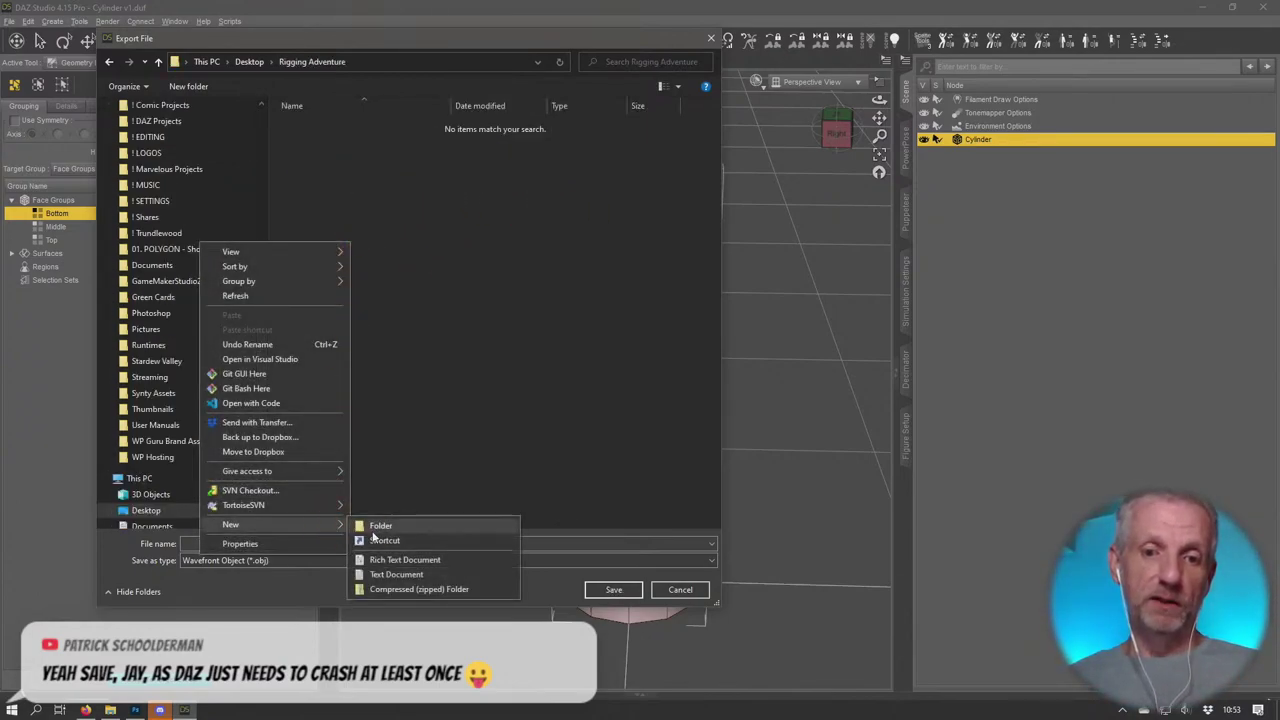
left_click(372, 524)
type("OBJs")
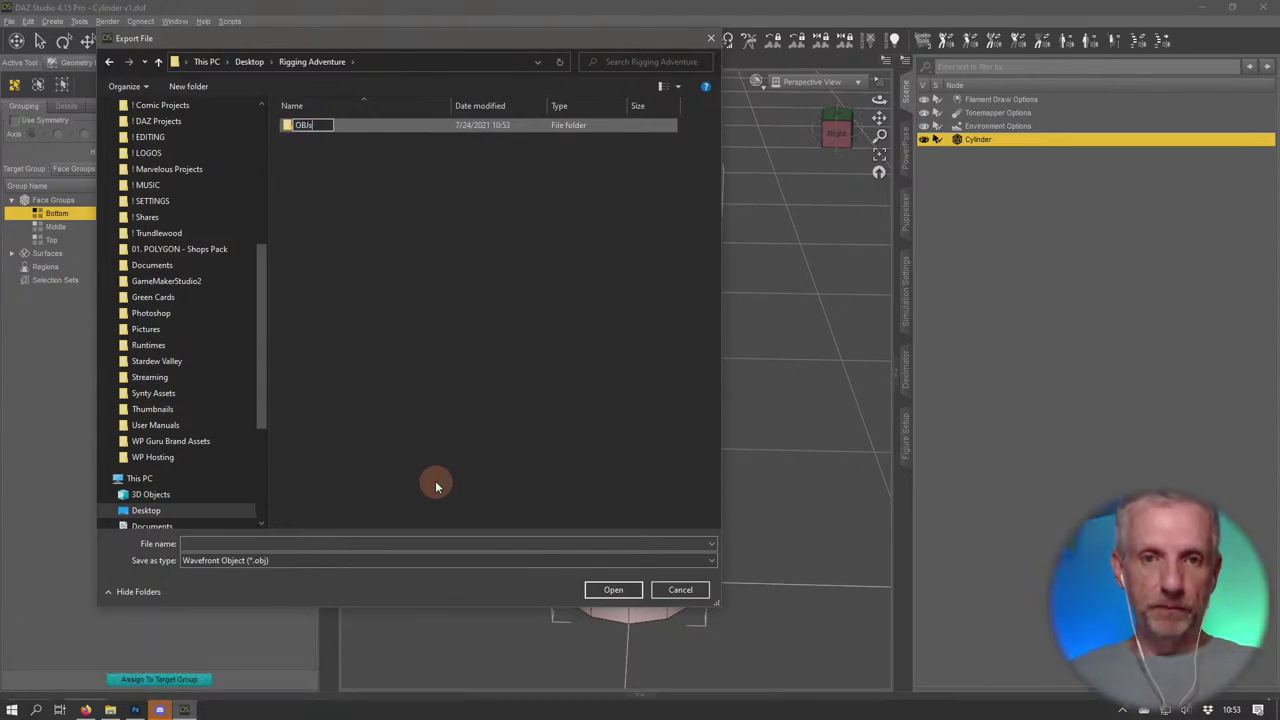
key("Return")
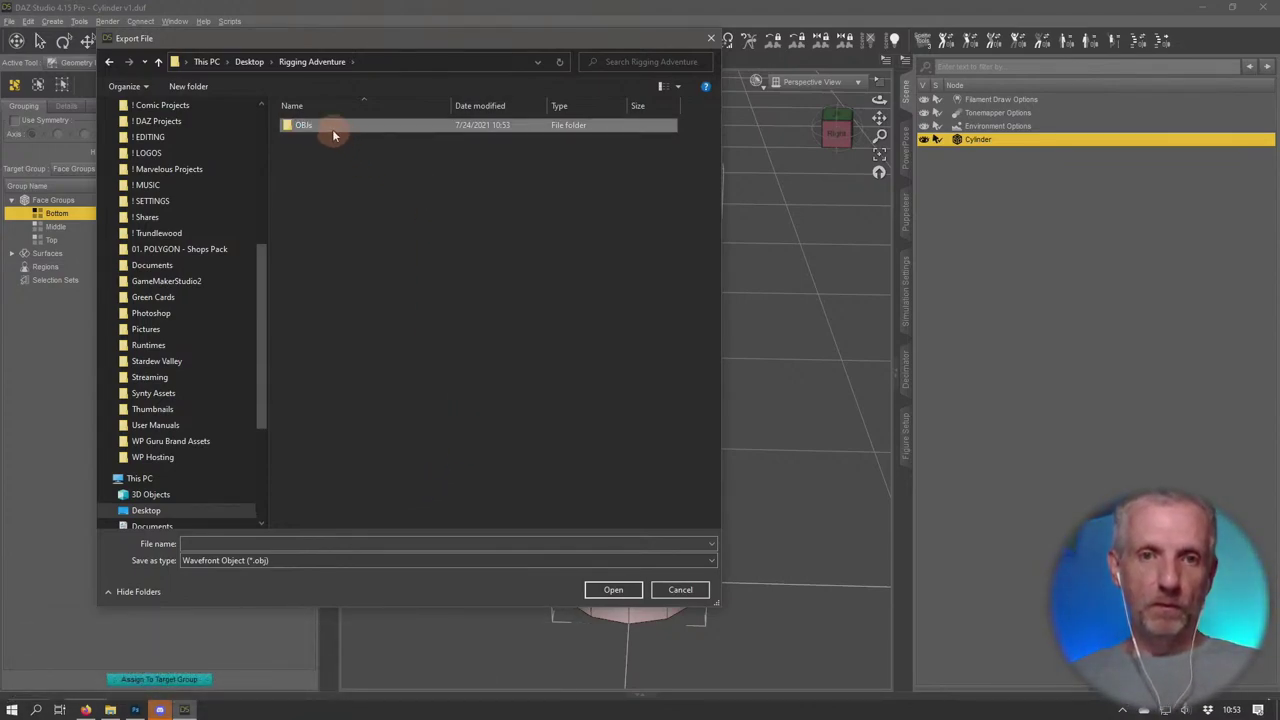
Export the cylinder into the OBJs folder as Cylinder with Groups, accepting the OBJ options with existing groups written
double_click(332, 129)
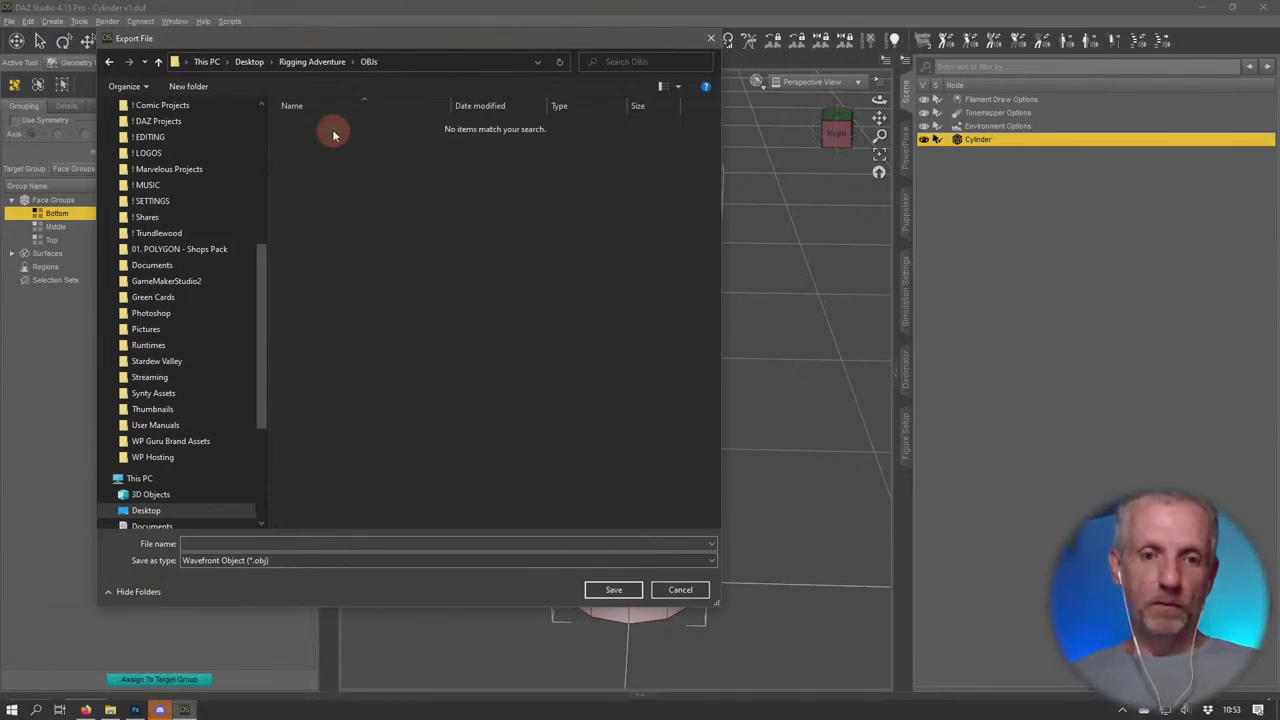
left_click(296, 543)
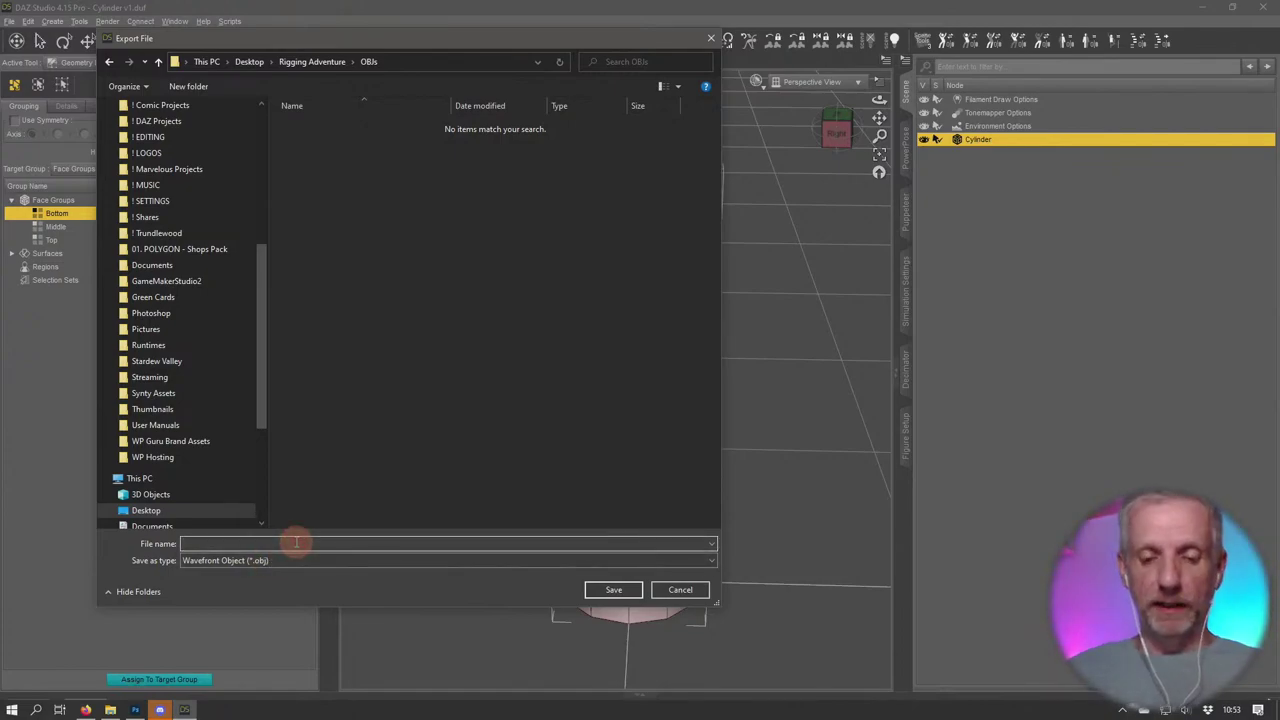
type("Cy")
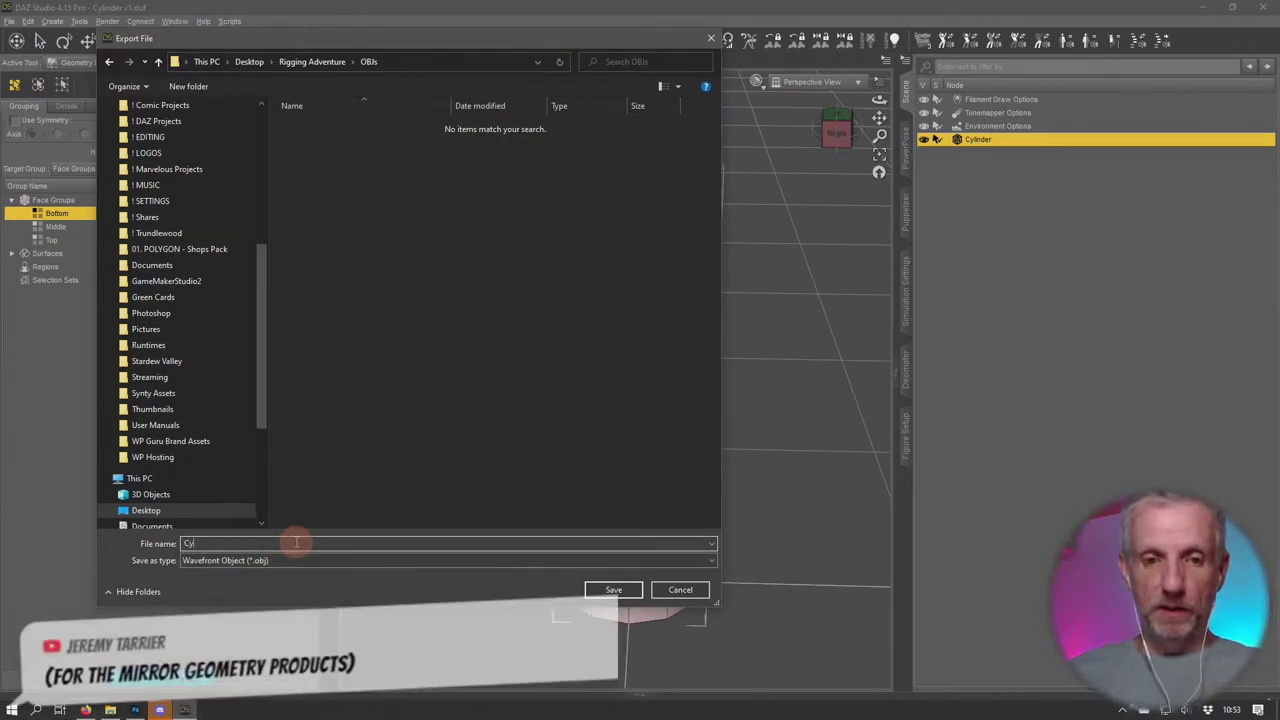
type("linder with")
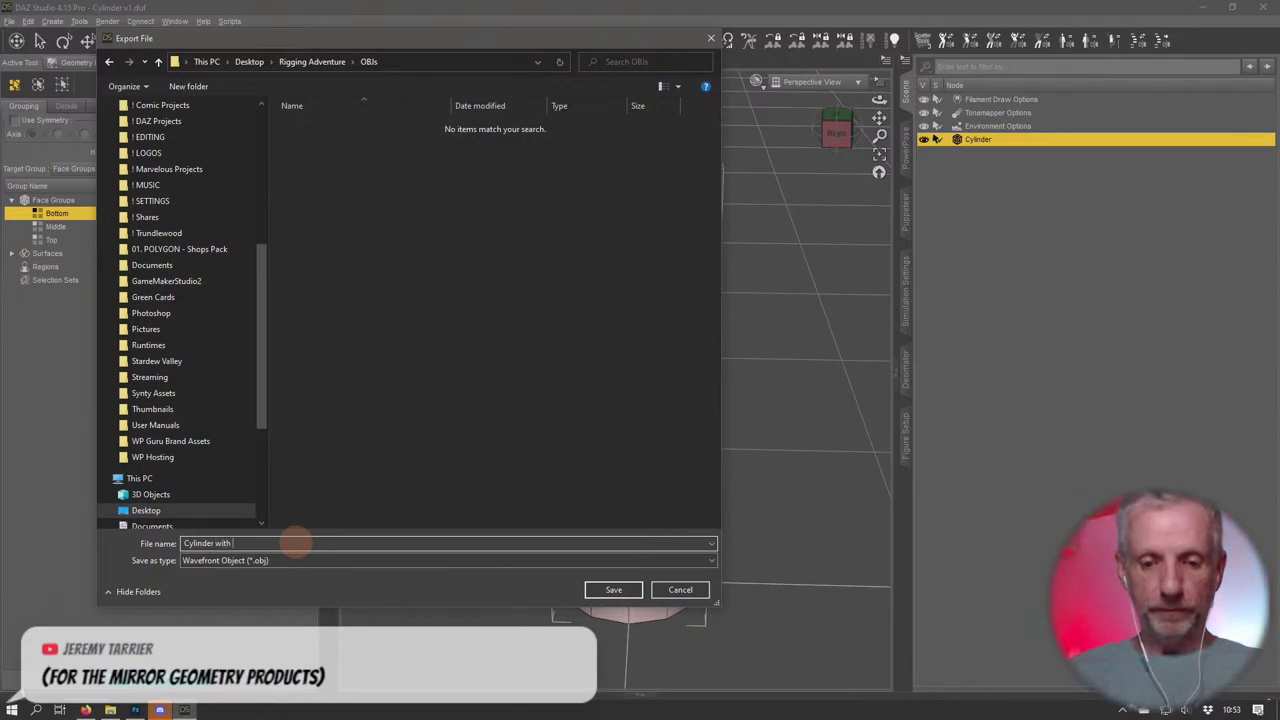
type(" Groups")
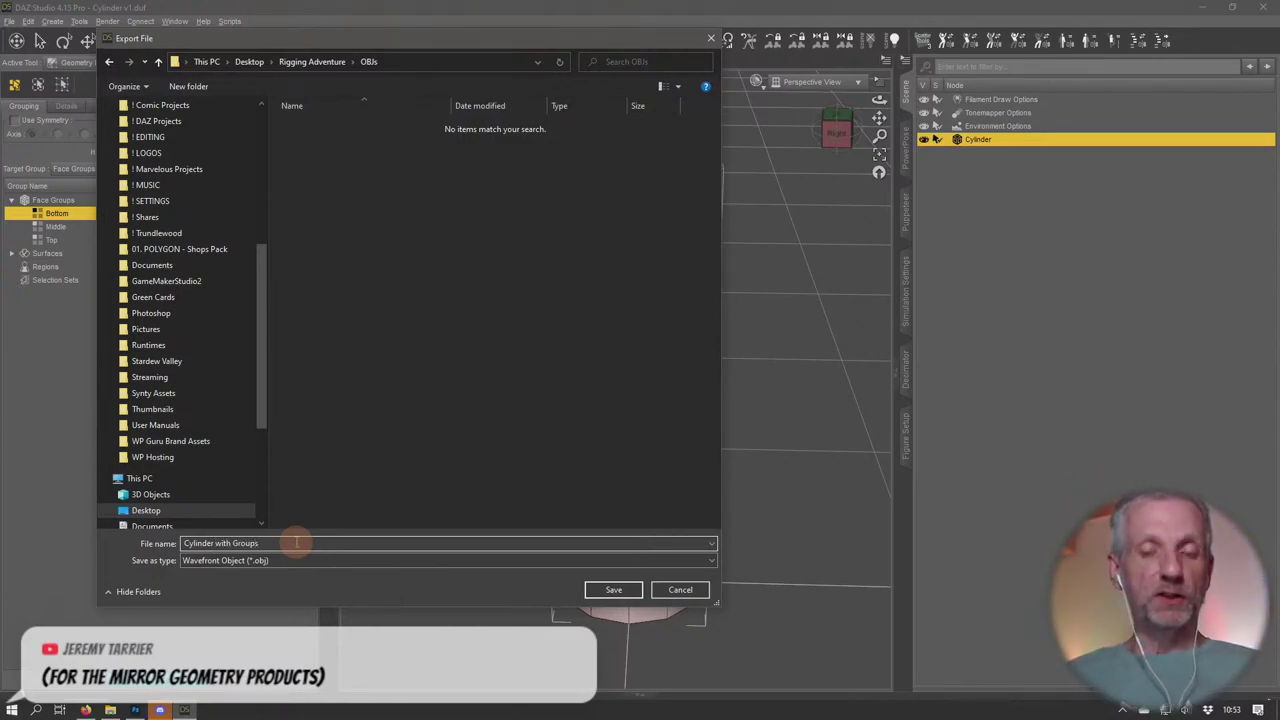
key("Return")
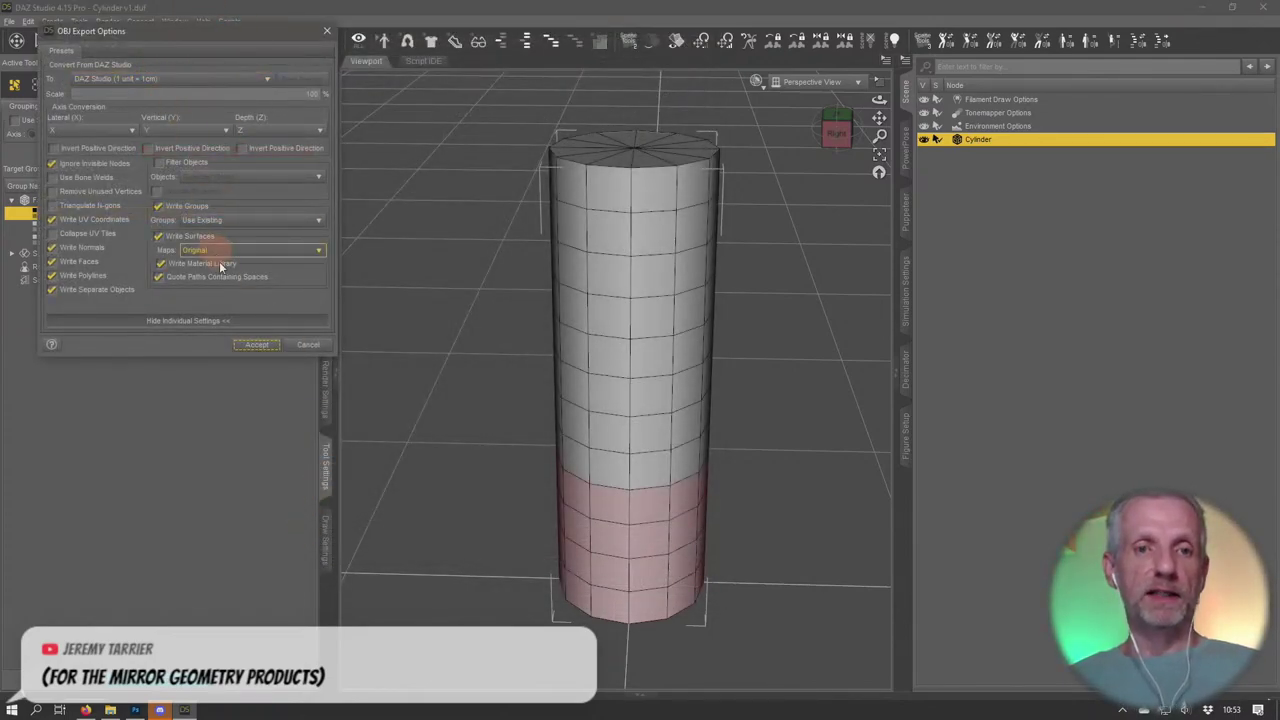
left_click(261, 349)
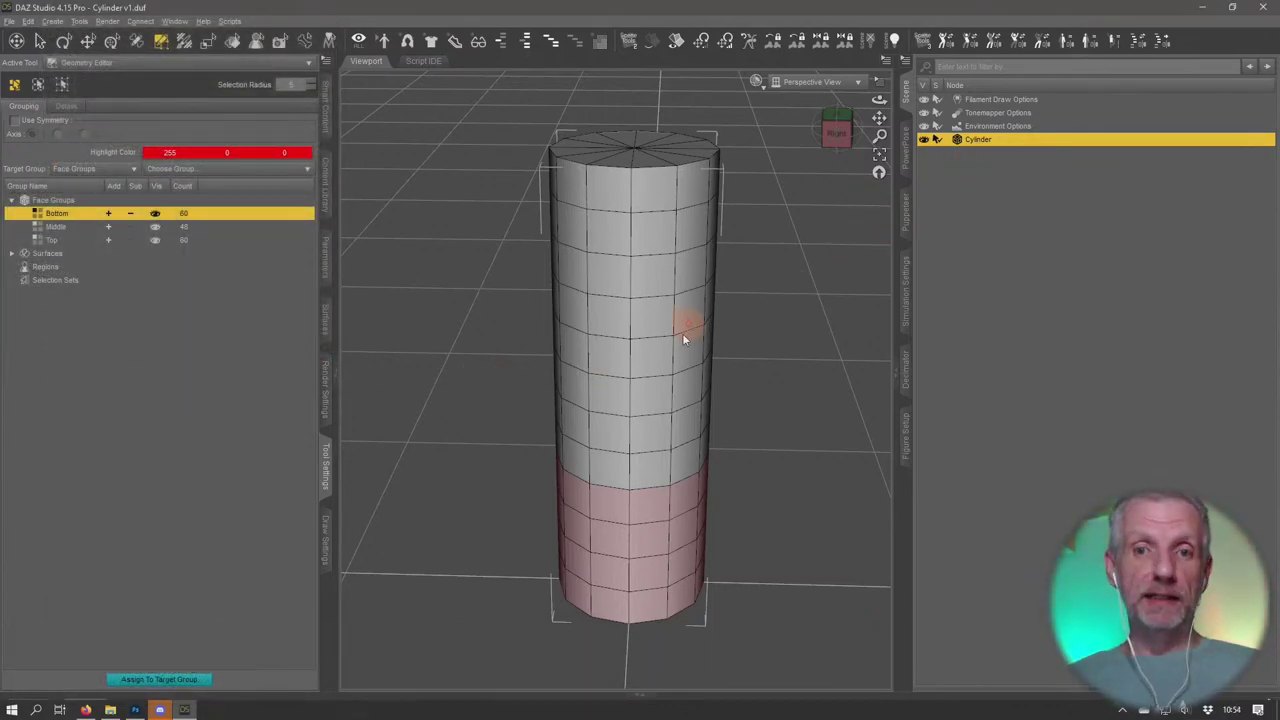
Delete the Cylinder from the scene and bring up the figure setup
left_click_drag(685, 409, 694, 429, "alt")
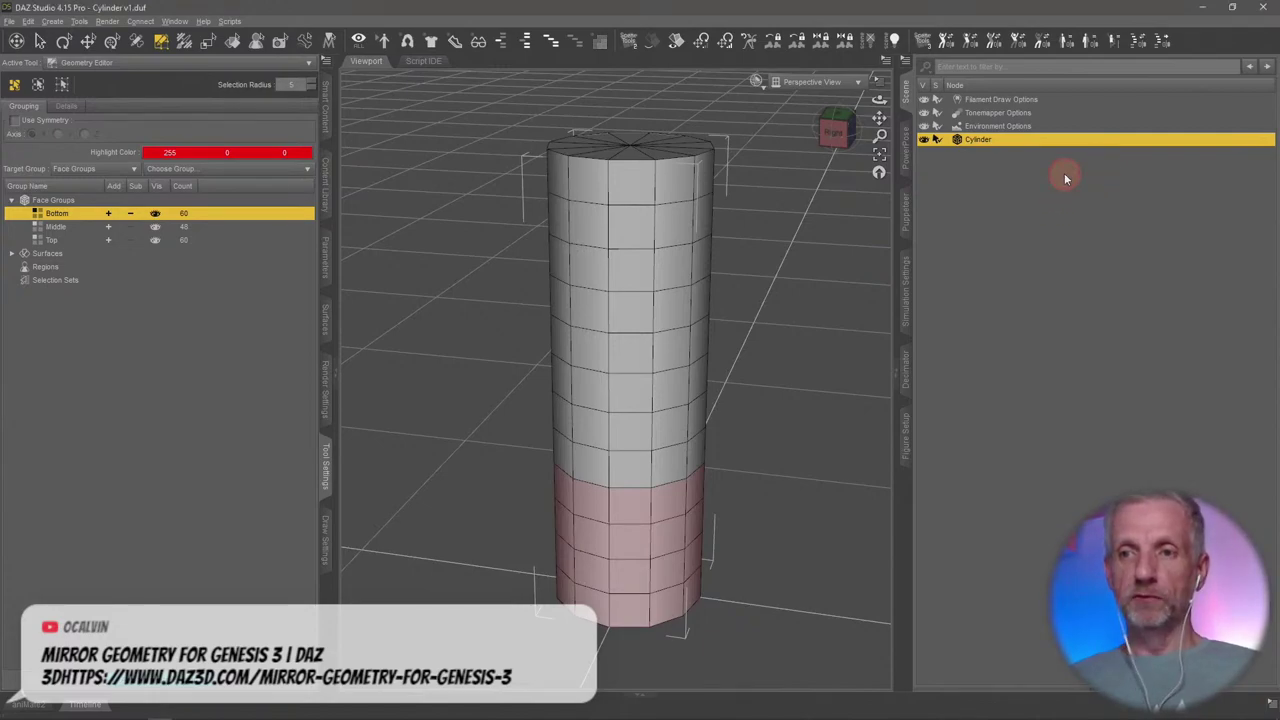
left_click(993, 143, "ctrl")
left_click(993, 140)
key("Delete")
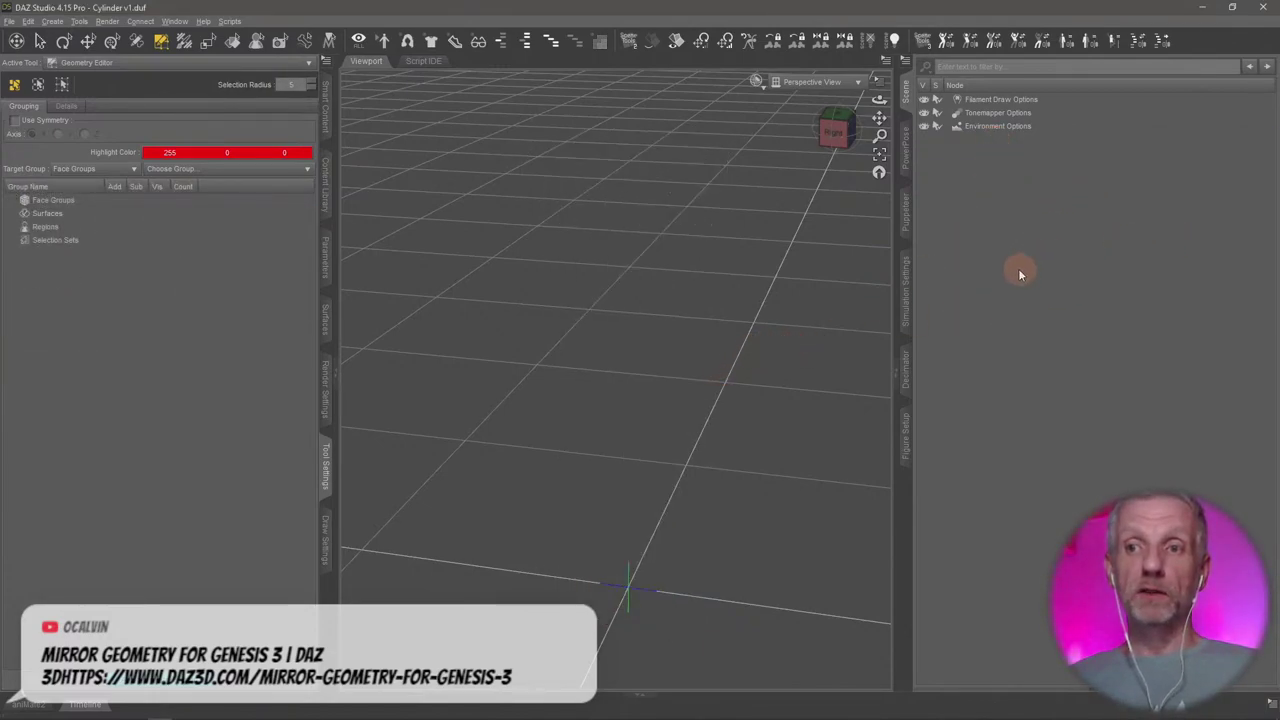
left_click(907, 440)
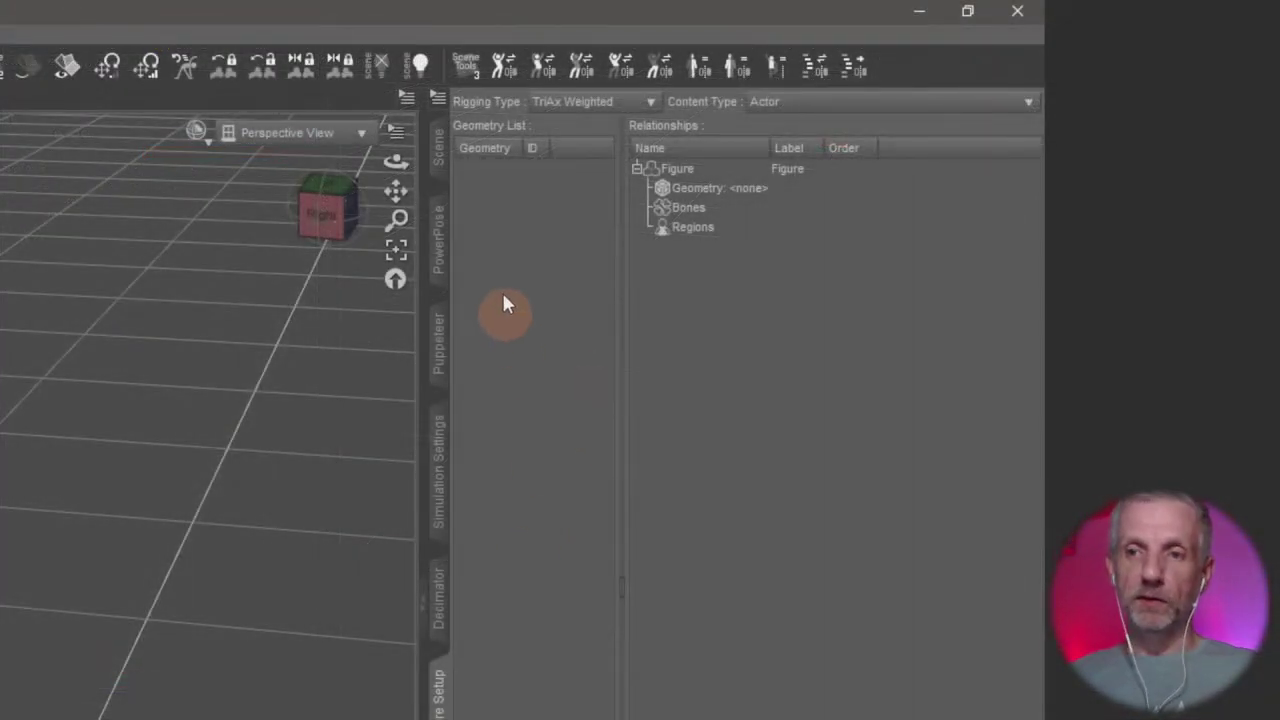
Add geometry to the figure's geometry list, picking Cylinder with Groups from the OBJs folder in Desktop > Rigging Adventure
right_click(520, 213)
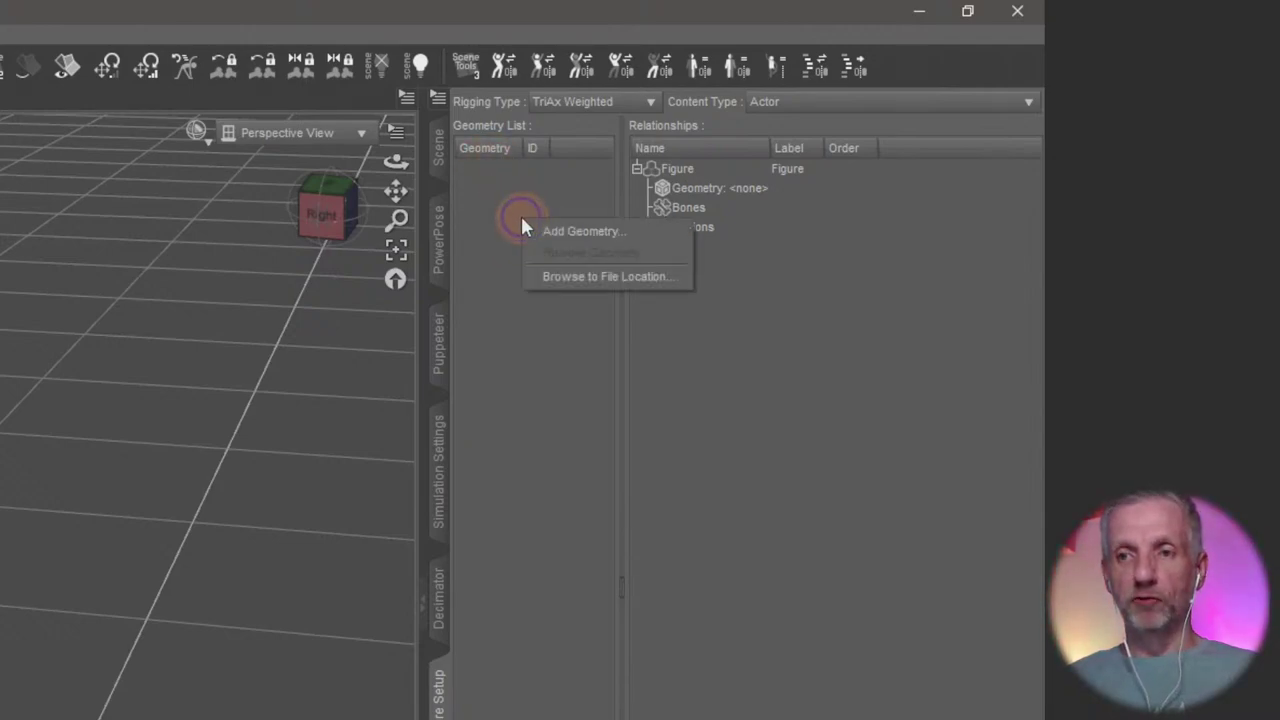
left_click(591, 238)
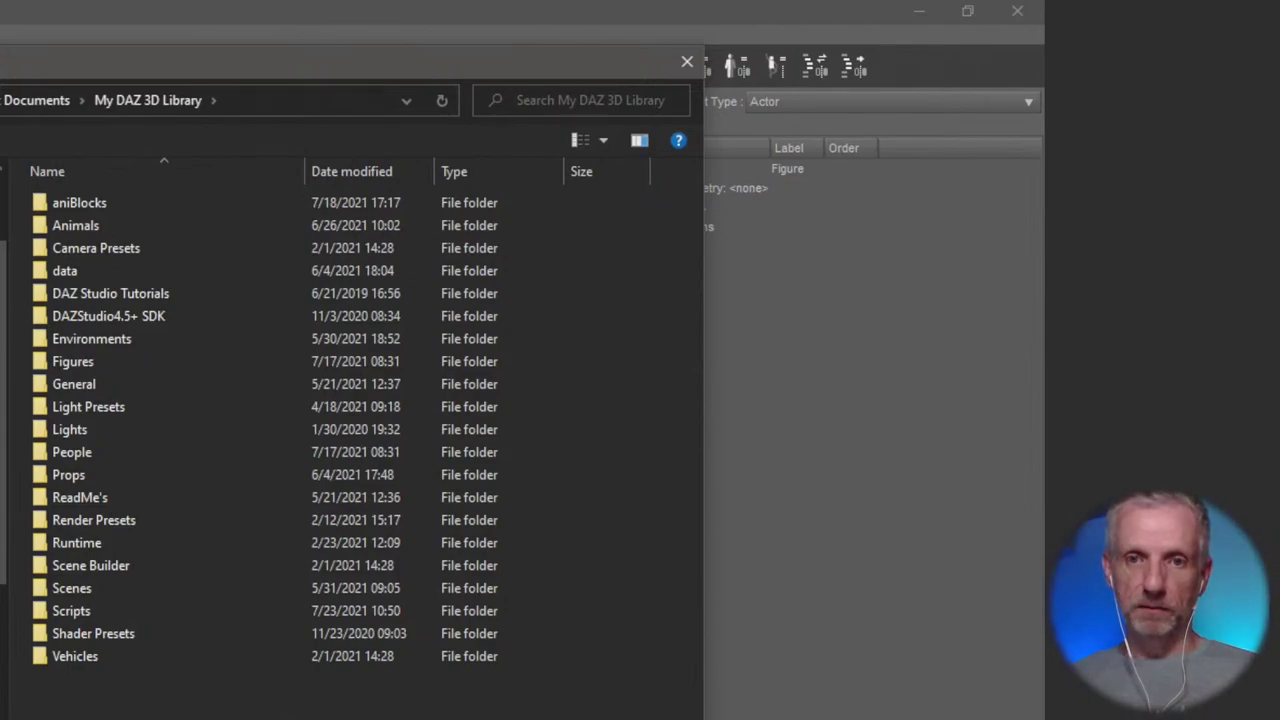
scroll(4, 380, "up", 3)
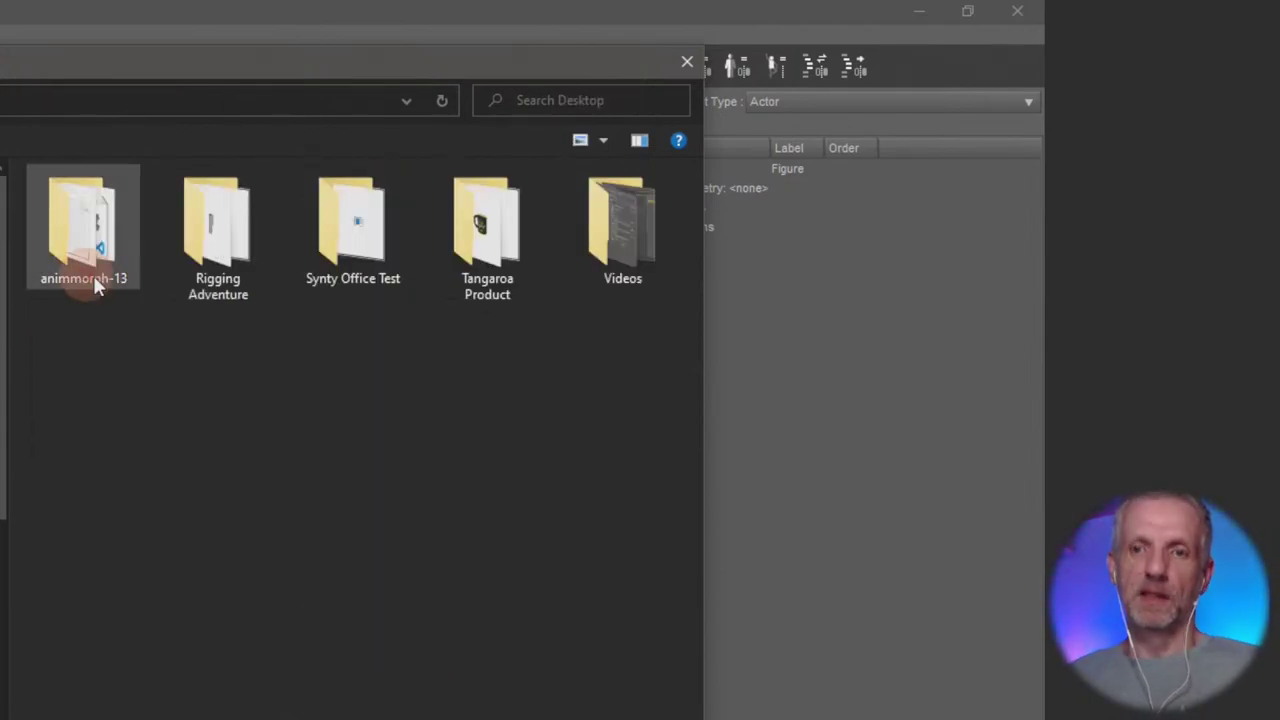
double_click(220, 270)
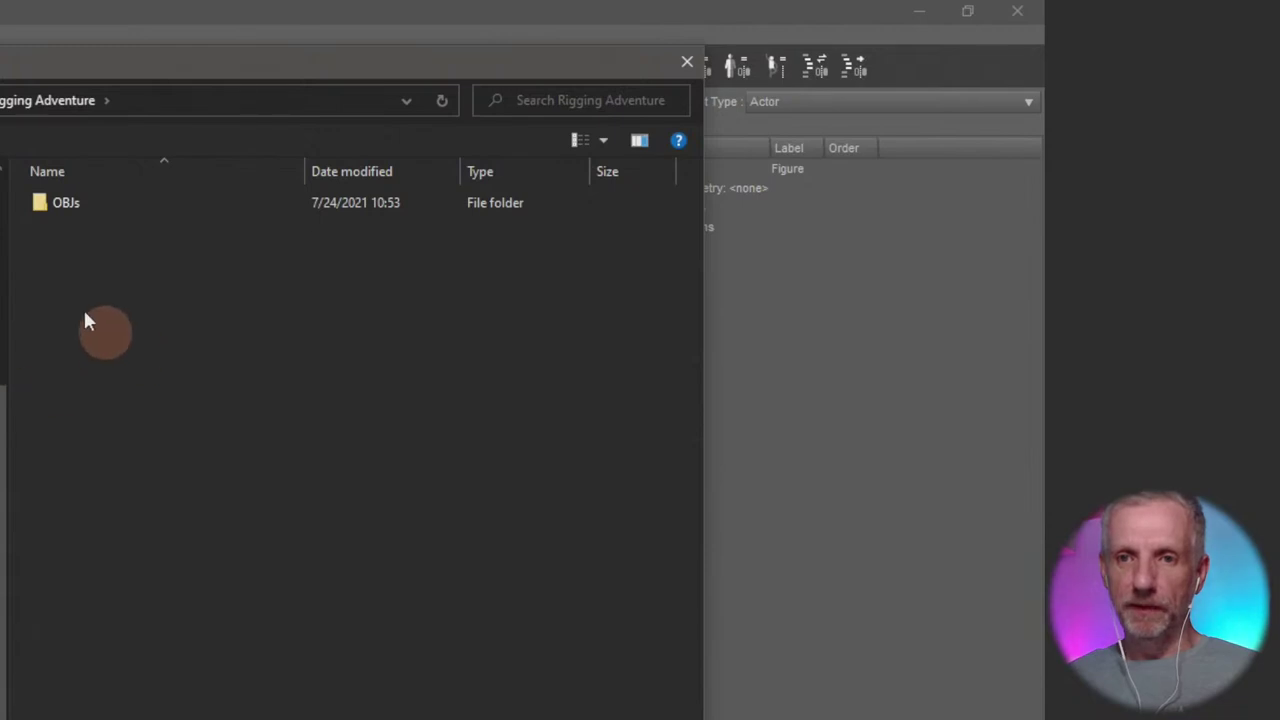
double_click(95, 204)
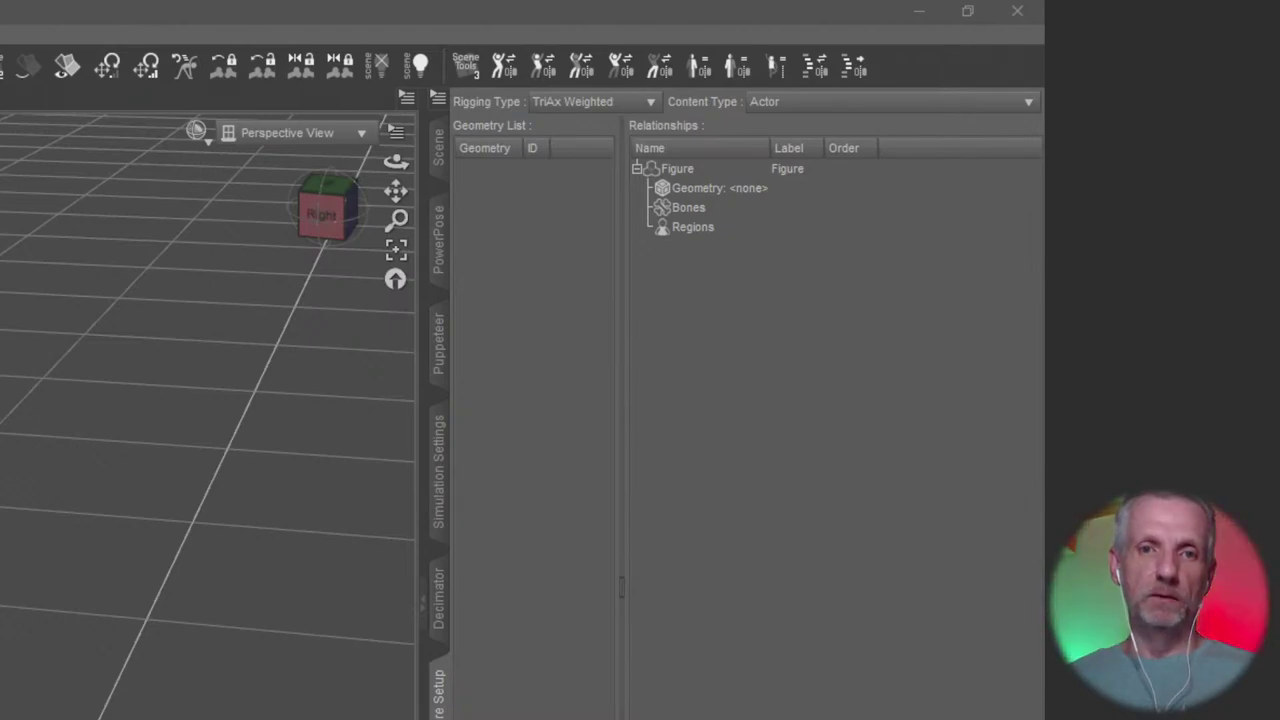
Set the OBJ import conversion to DAZ Studio (1 unit = 1cm) and accept the import options
left_click_drag(103, 131, 459, 195)
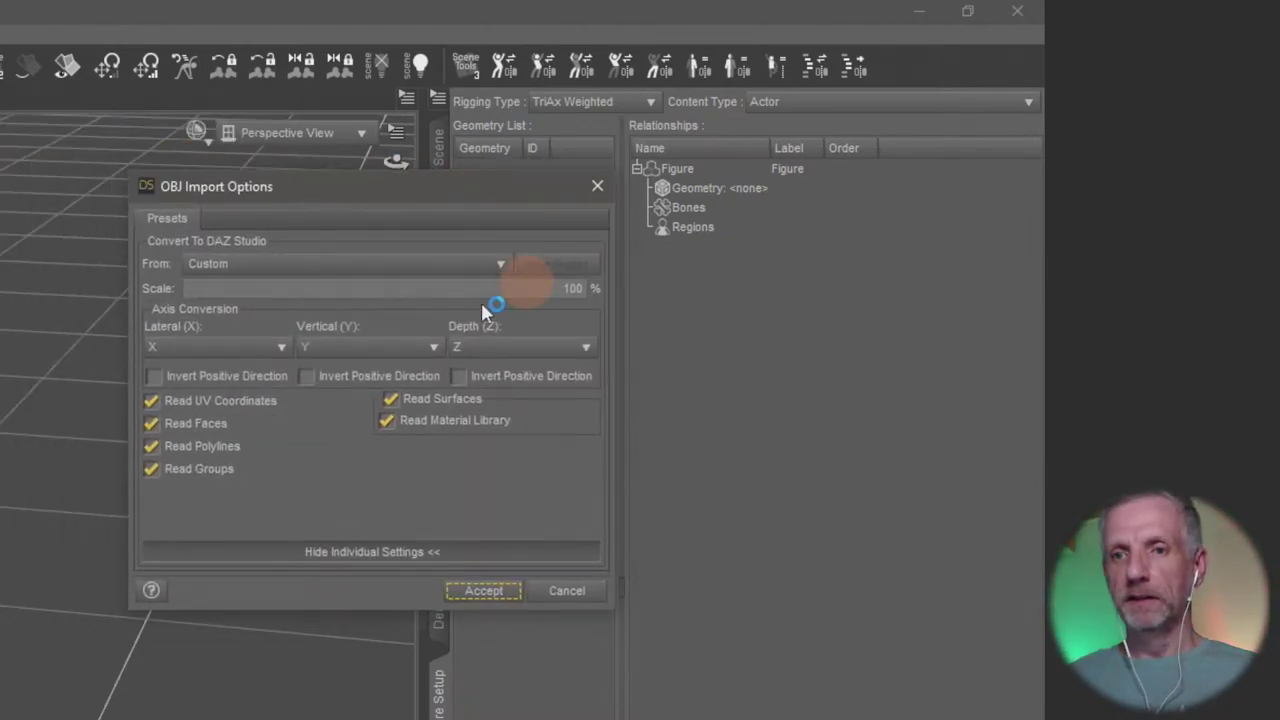
left_click(365, 263)
left_click(316, 428)
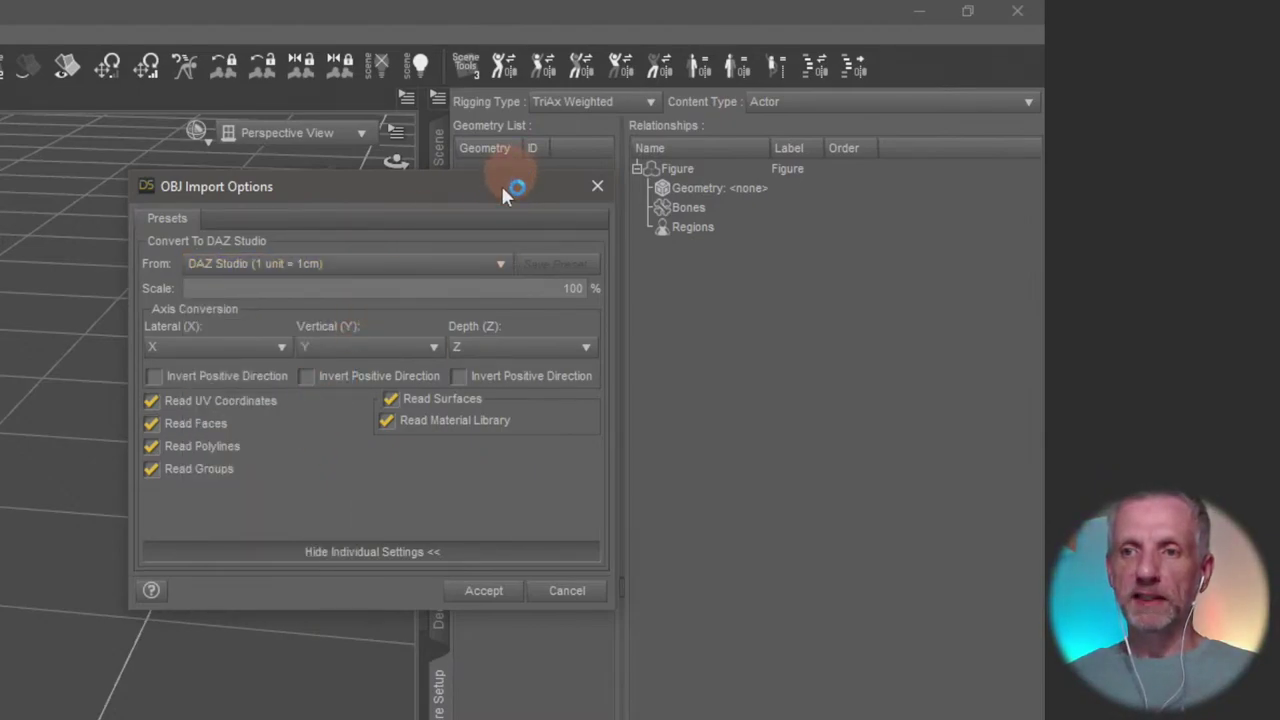
left_click(494, 590)
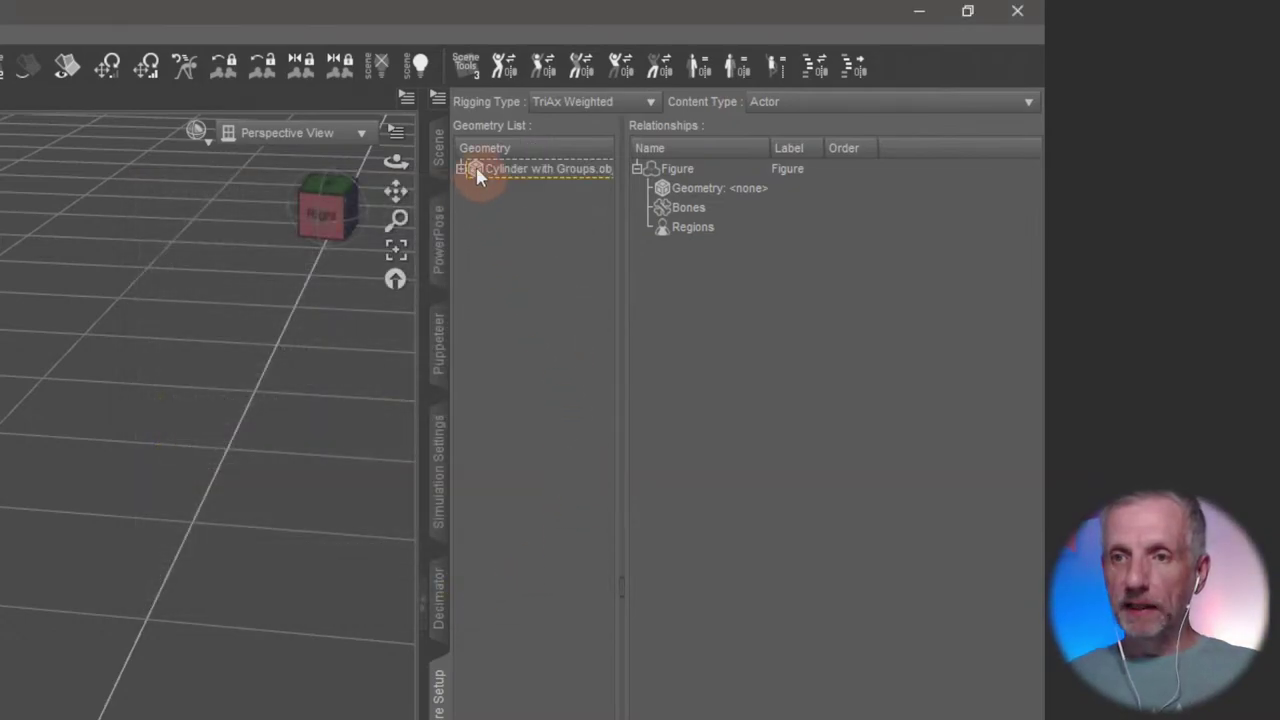
Expand Cylinder with Groups.obj in the widened geometry list and look through its Bottom, Middle and Top groups
left_click_drag(422, 198, 332, 200)
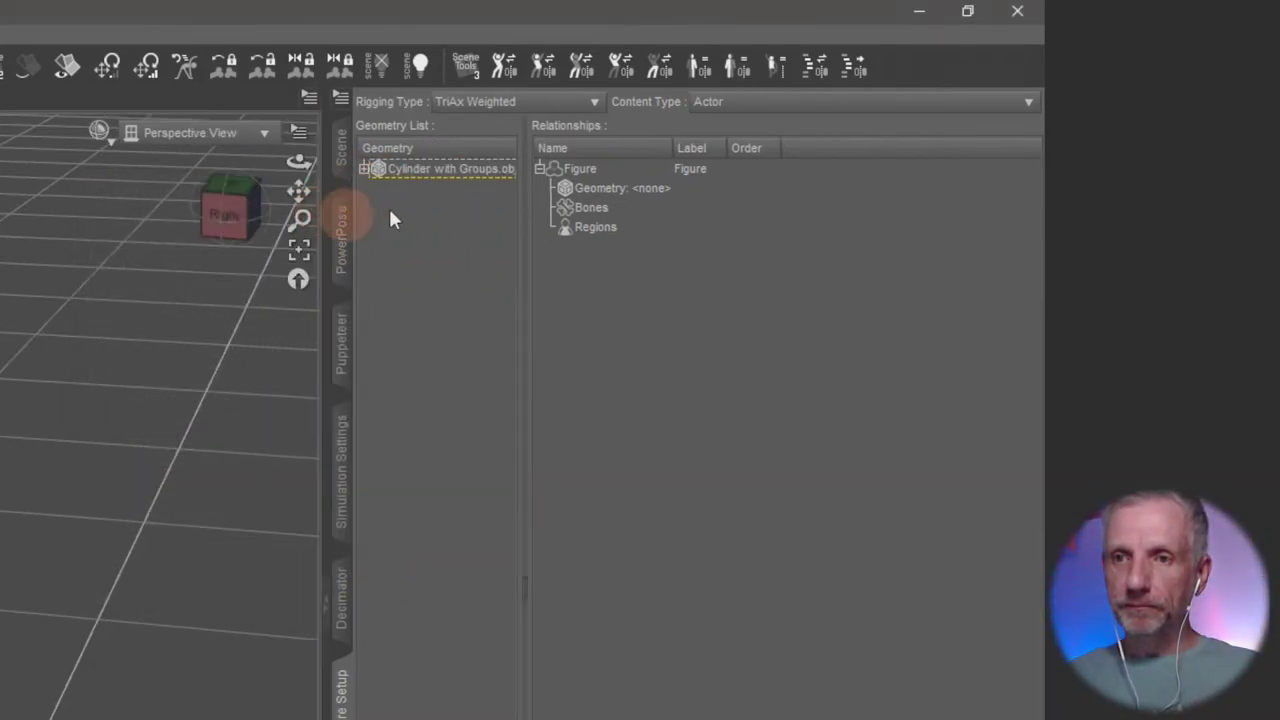
left_click(363, 168)
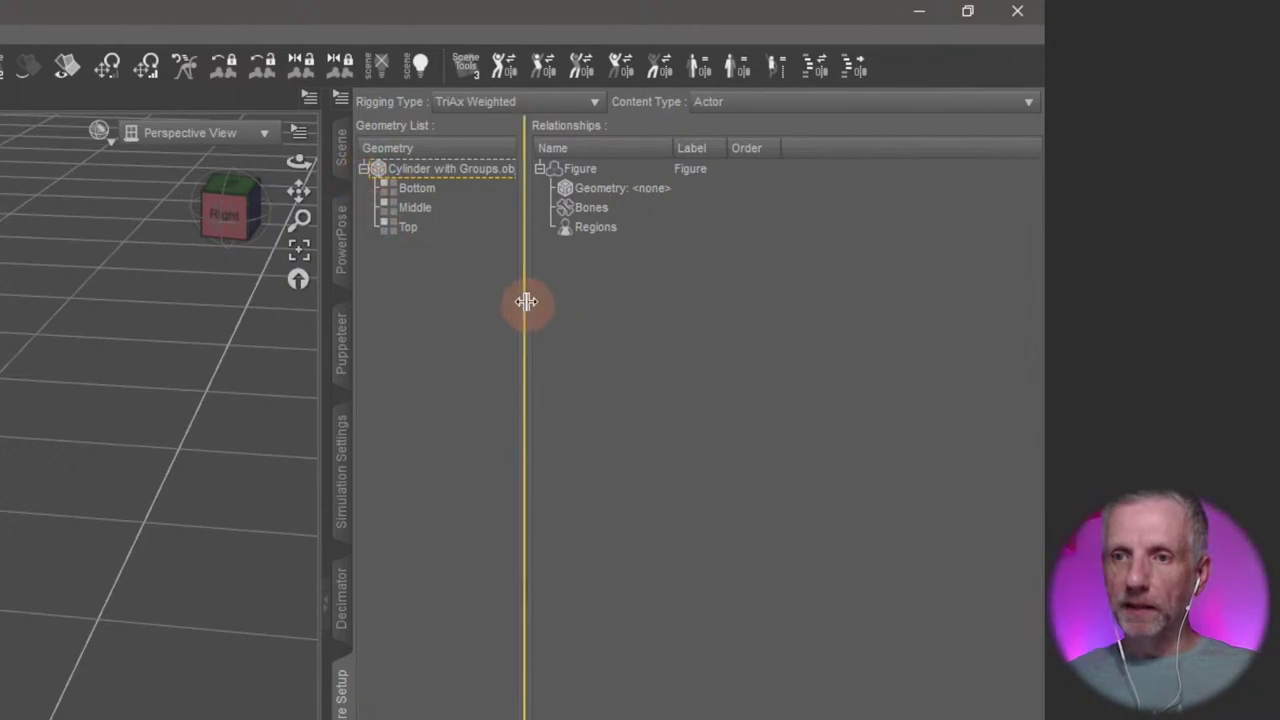
left_click_drag(523, 303, 627, 305)
left_click(435, 190)
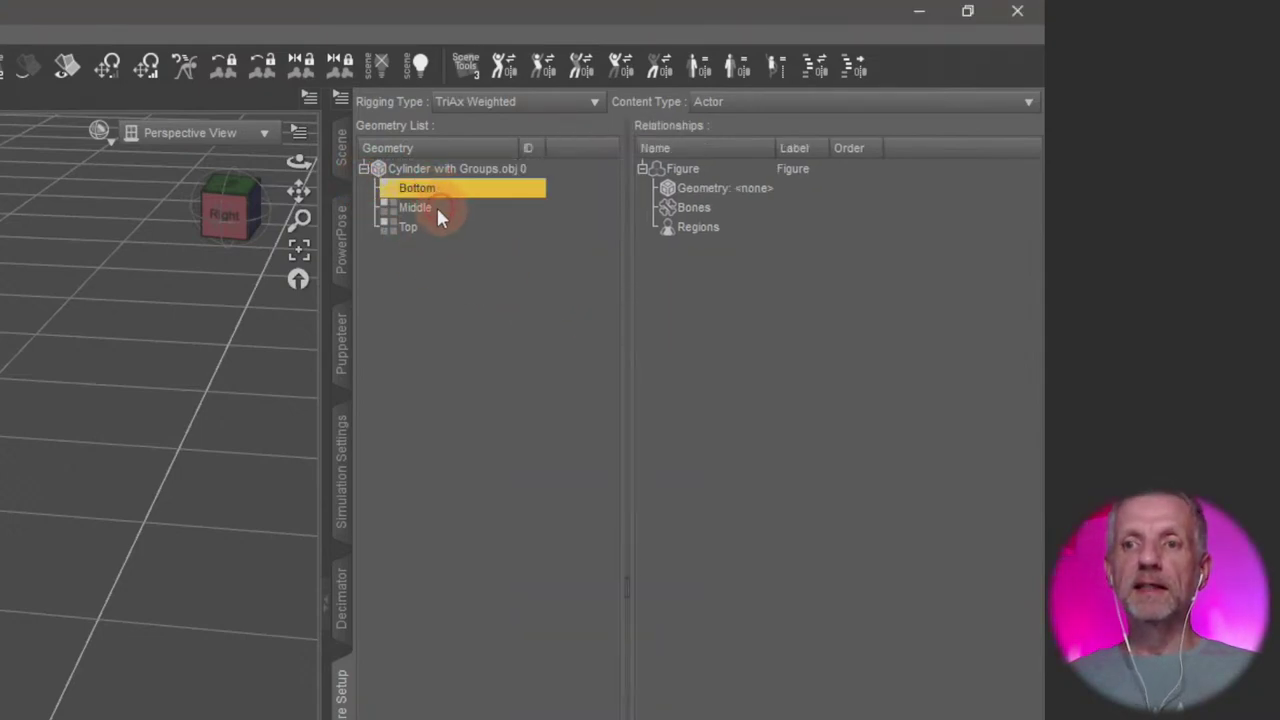
left_click(434, 208)
left_click(420, 228)
left_click(448, 190)
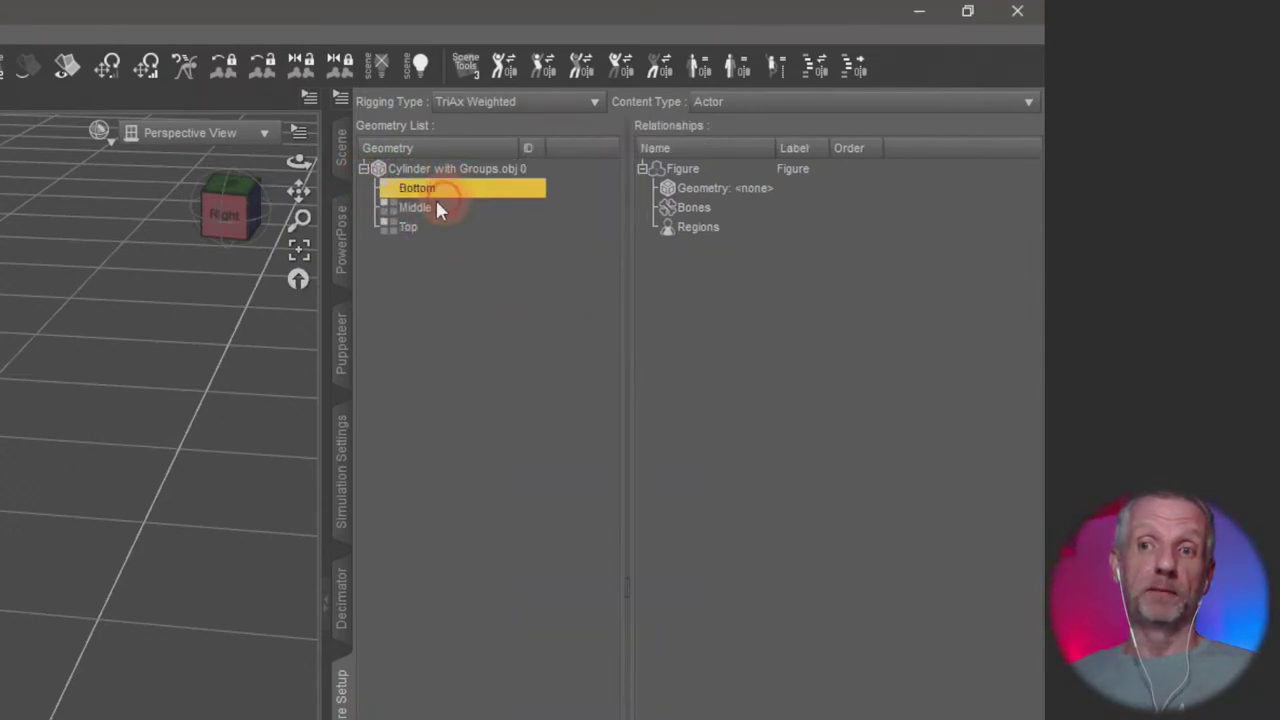
left_click(434, 208)
left_click(440, 228)
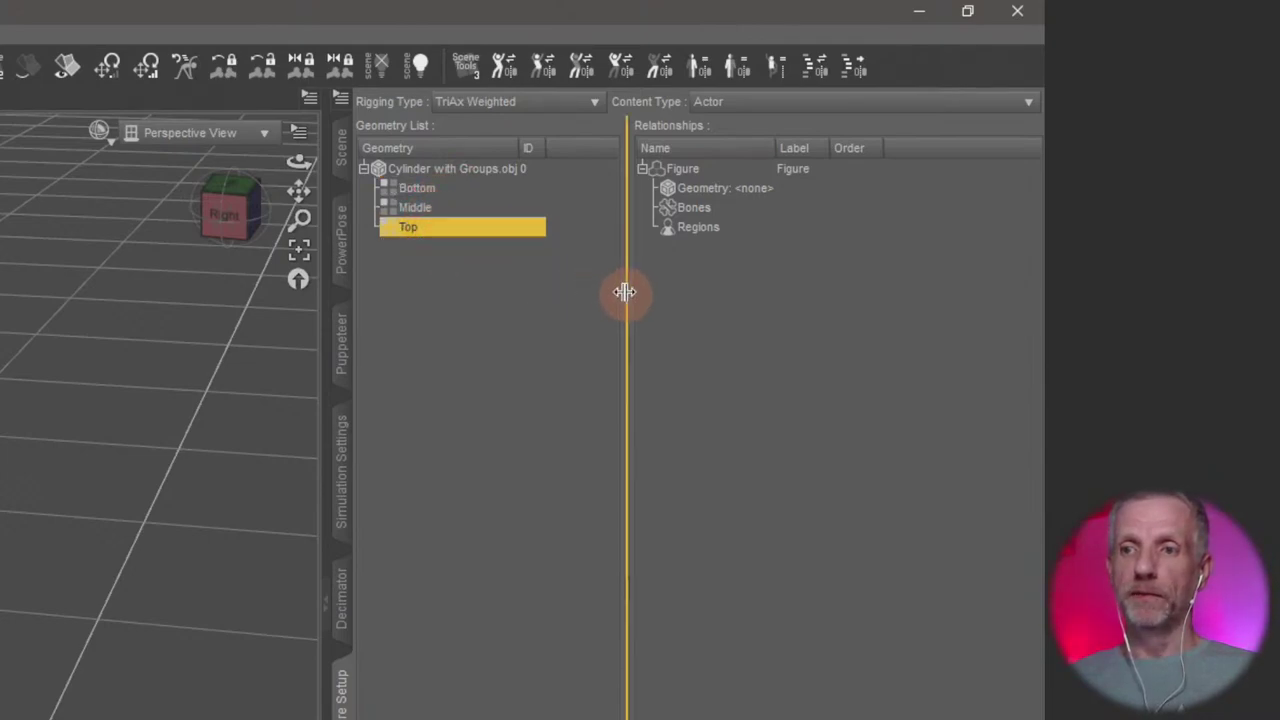
Assign Cylinder with Groups.obj as the figure's geometry in the relationships tree
left_click_drag(624, 292, 601, 297)
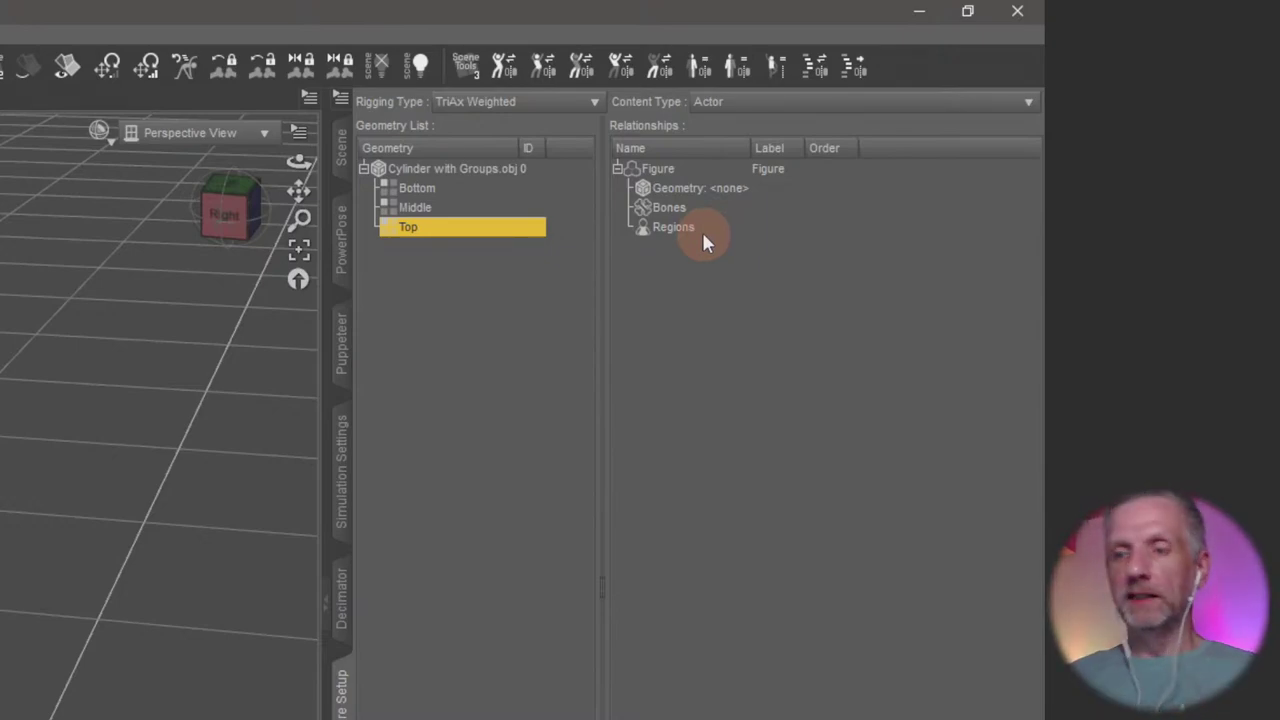
left_click(453, 170)
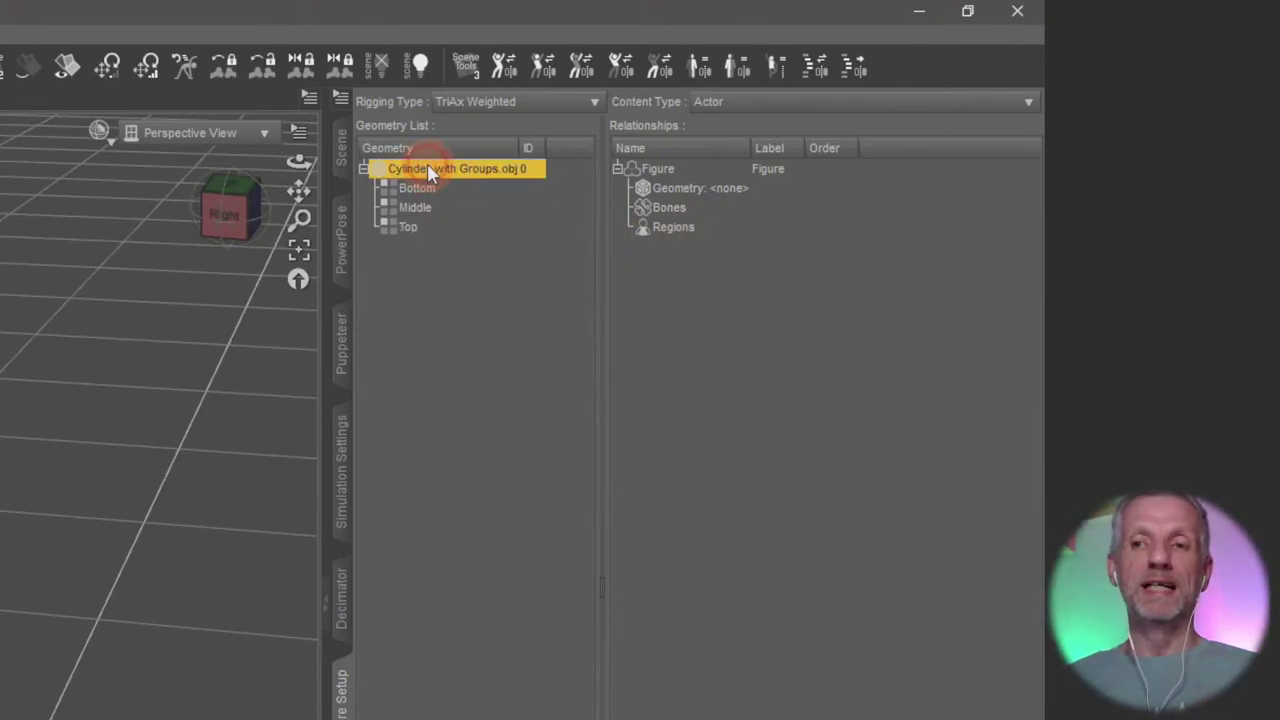
left_click_drag(427, 170, 692, 186)
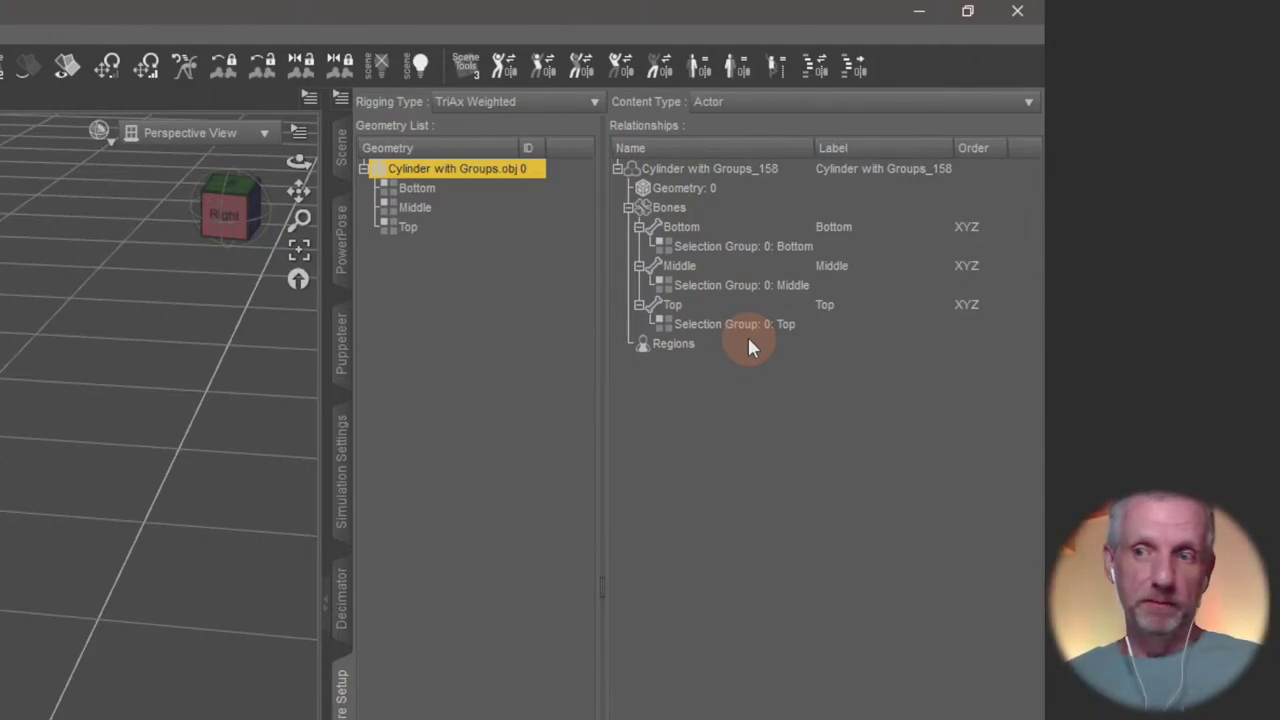
Examine the Bottom, Middle and Top bones and the selection group assigned to each one
left_click(640, 306)
left_click(640, 306)
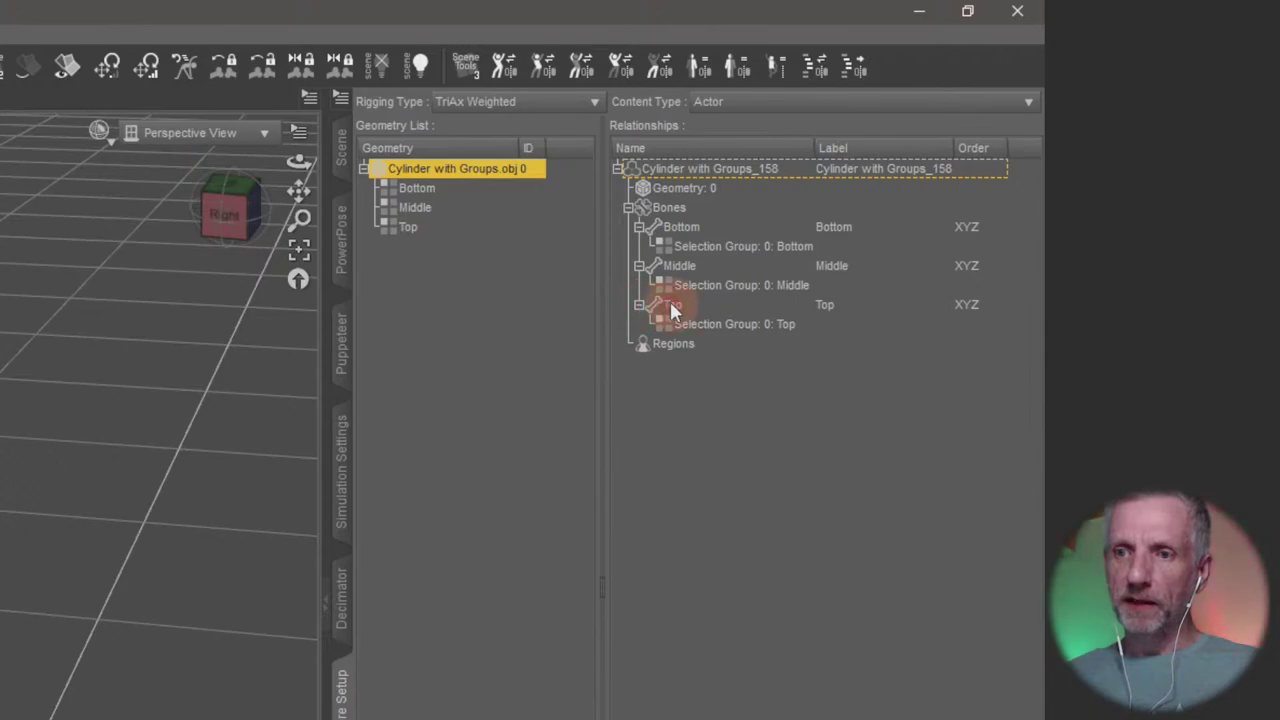
left_click(670, 305)
left_click(728, 323)
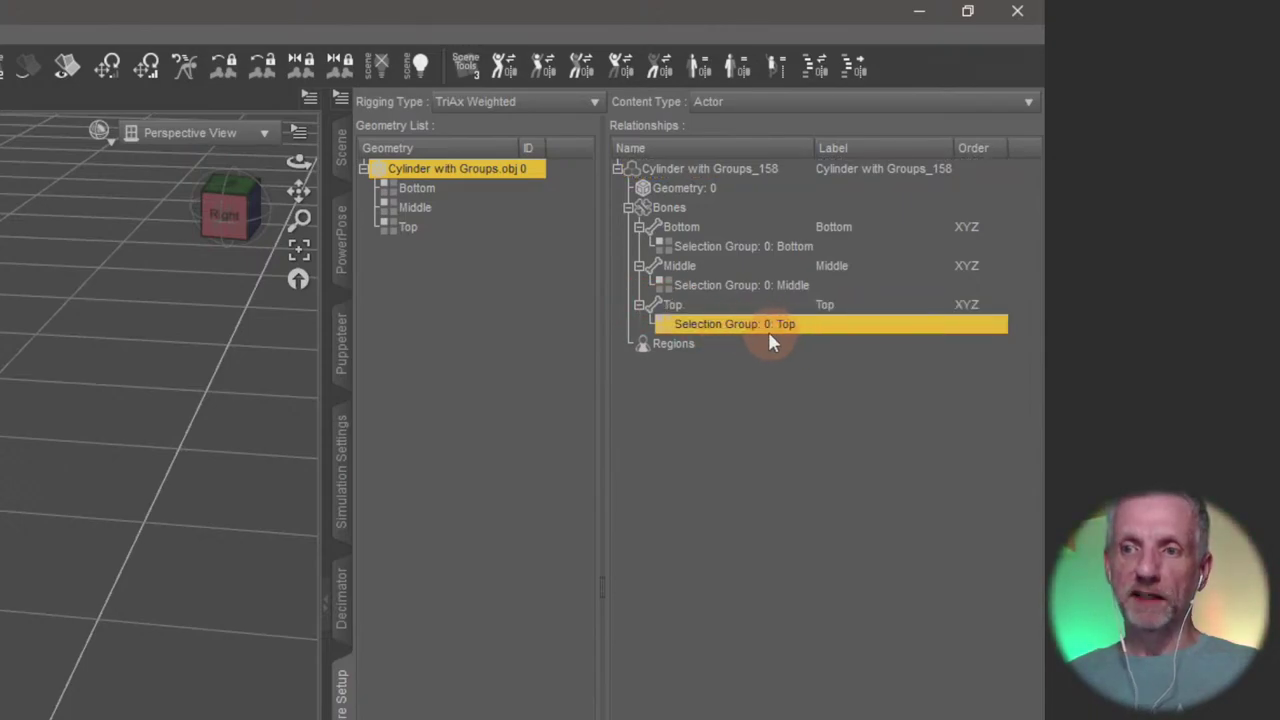
left_click(668, 309)
left_click(640, 305)
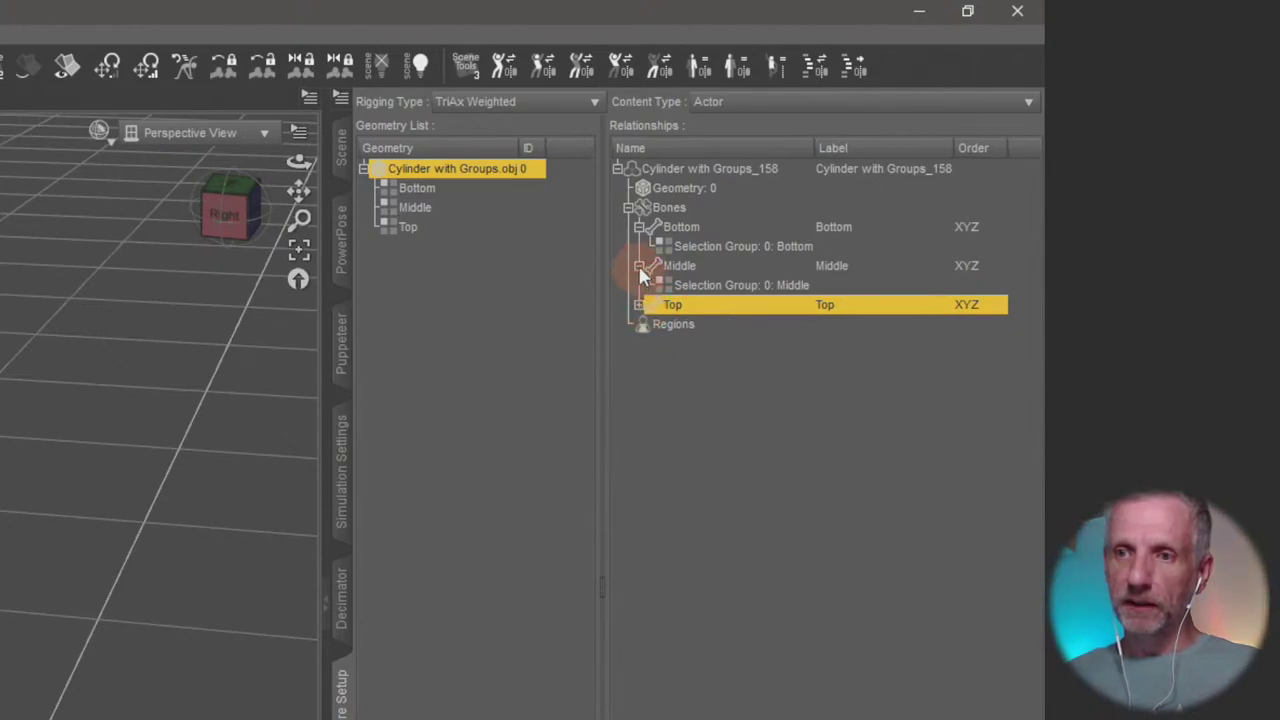
left_click(639, 265)
left_click(639, 227)
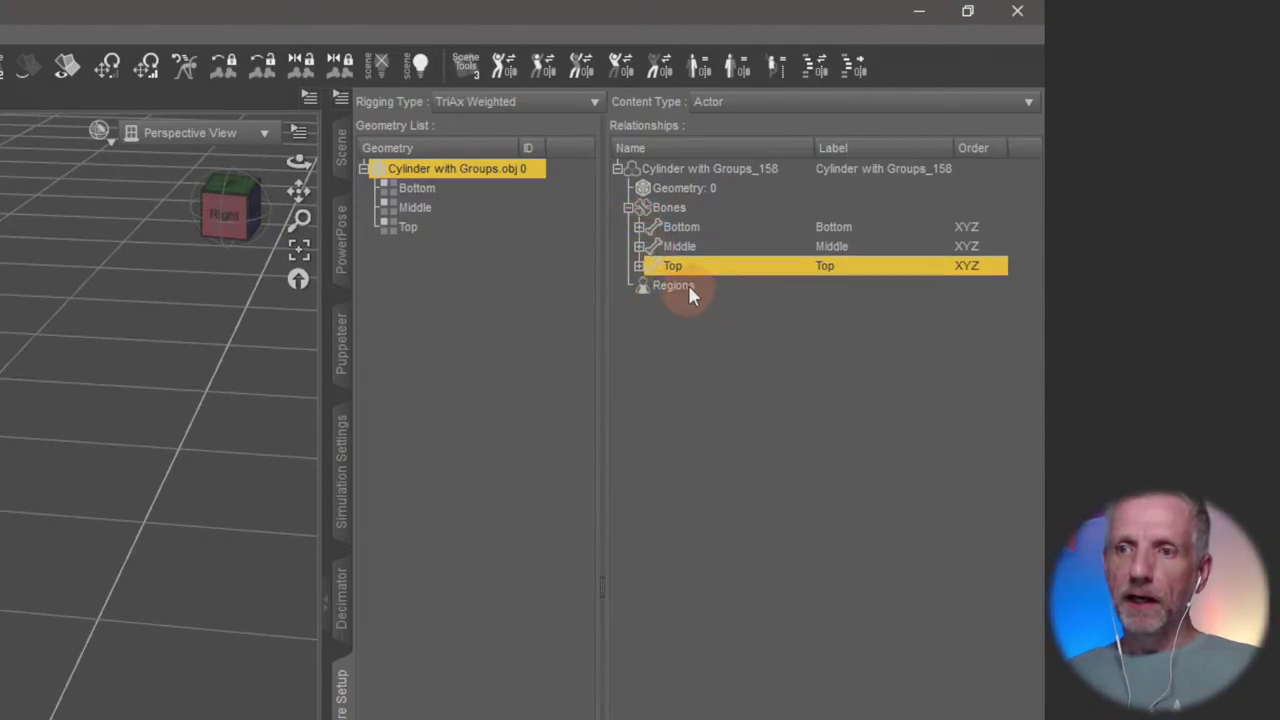
left_click(640, 227)
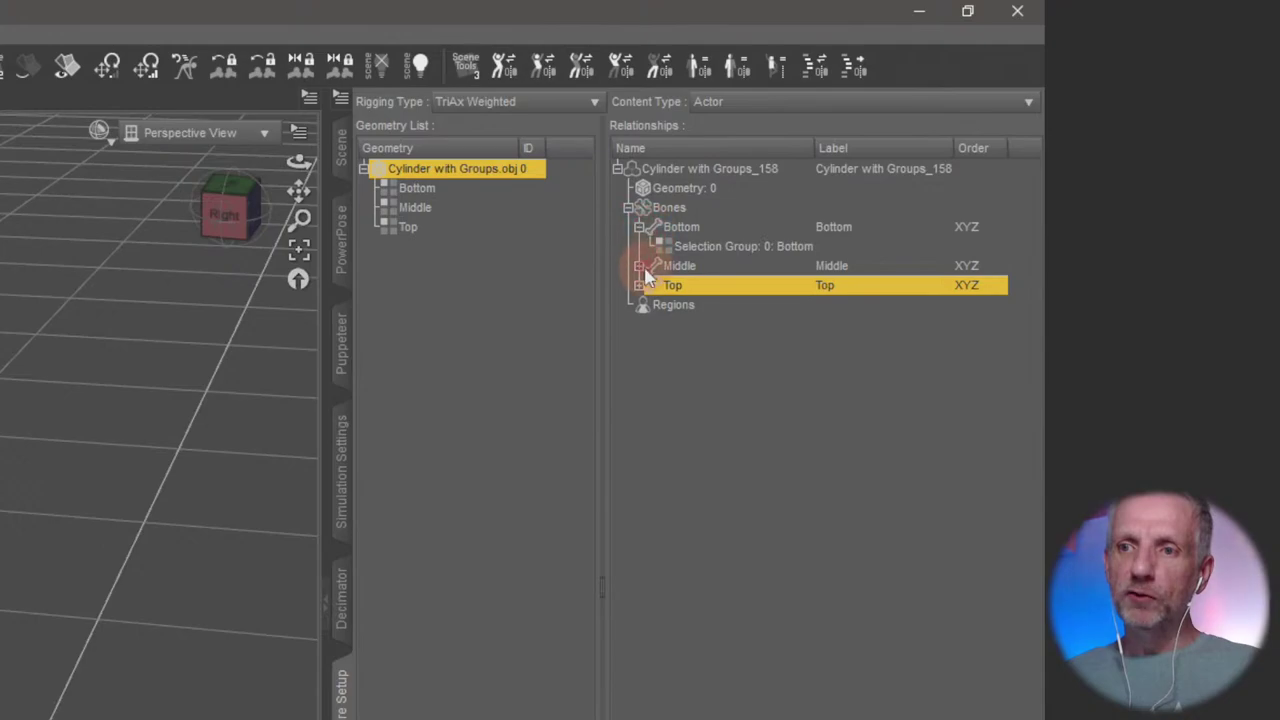
left_click(639, 266)
left_click(640, 305)
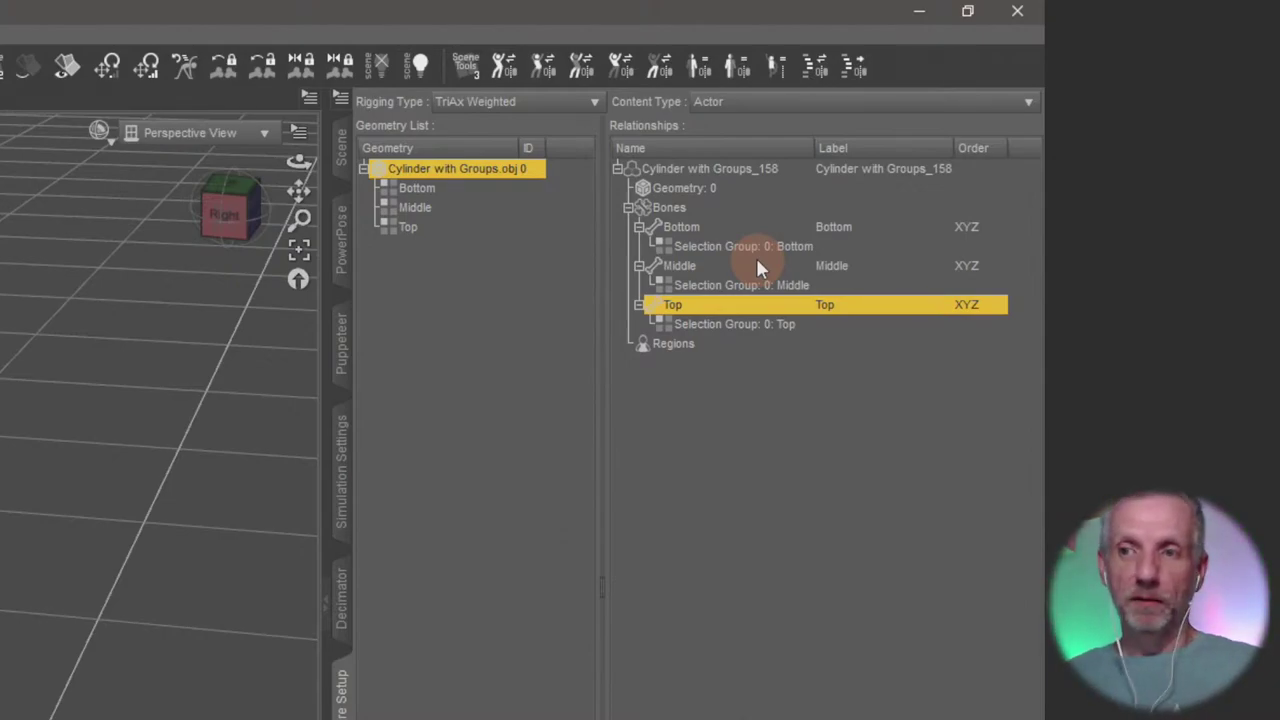
Build the bone hierarchy by parenting Middle to Bottom and Top to Middle, and select the Bottom bone
left_click(680, 268)
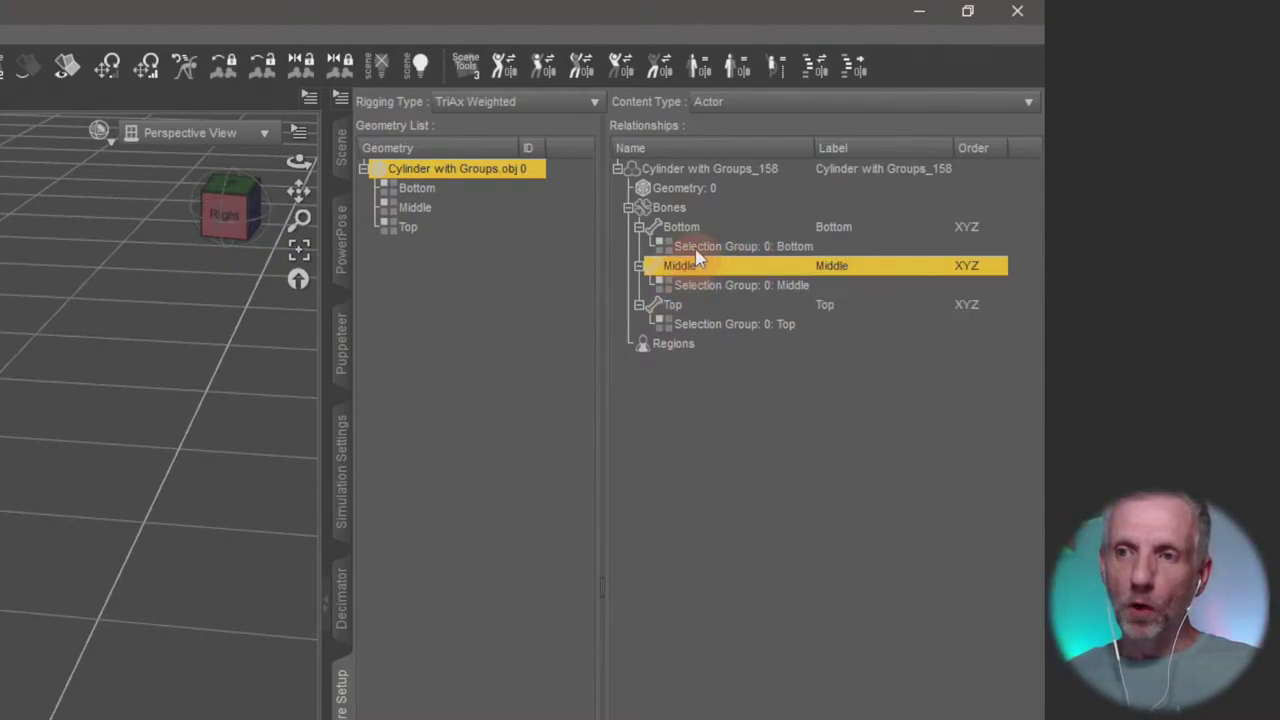
left_click_drag(680, 276, 698, 227)
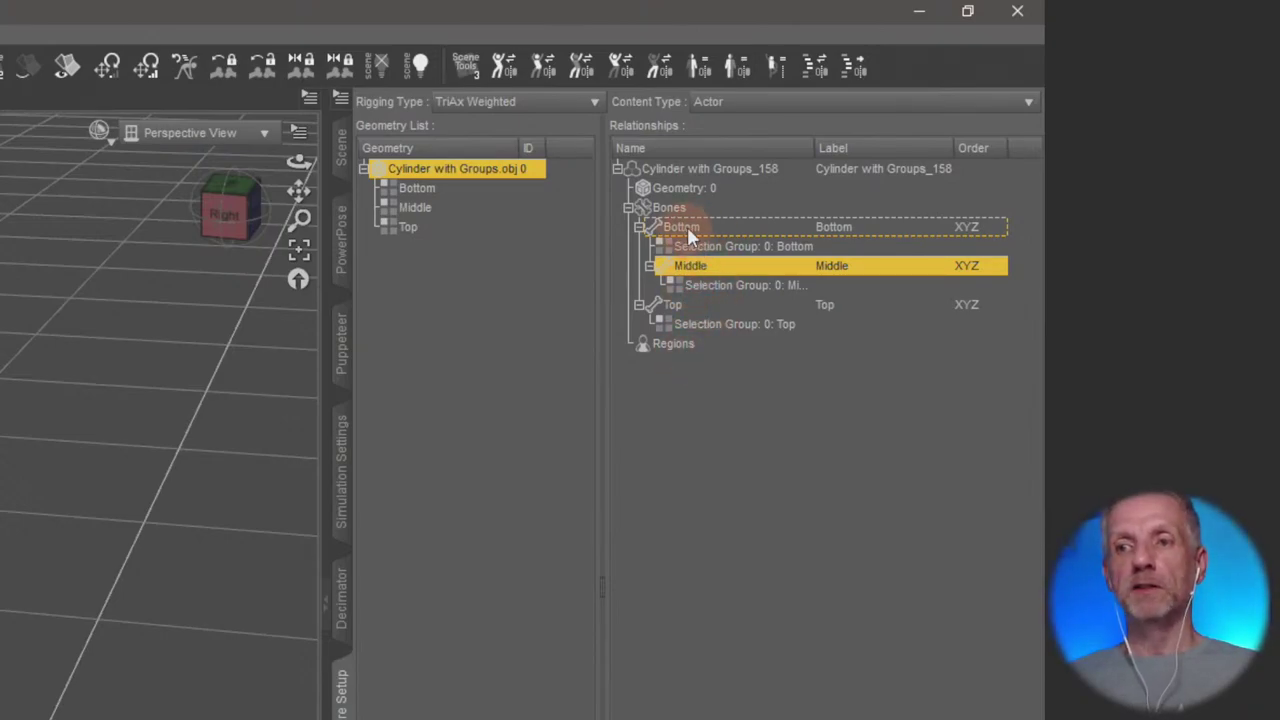
left_click(676, 306)
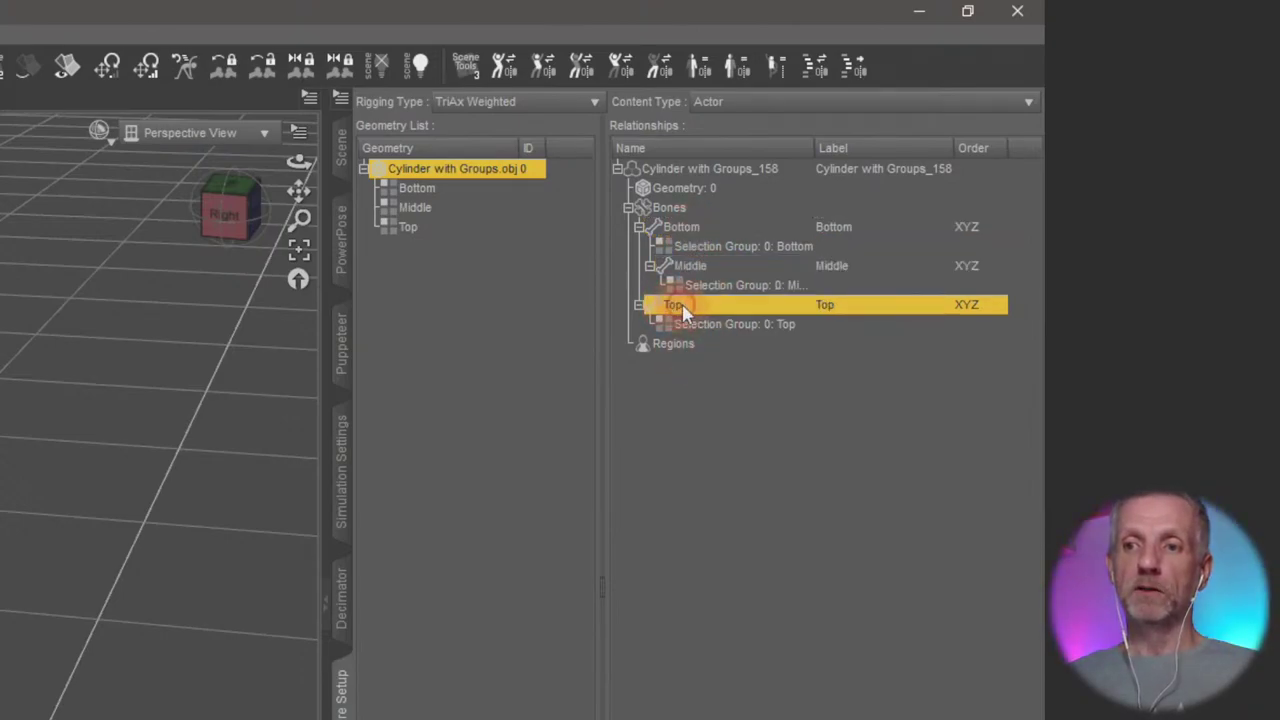
left_click_drag(668, 306, 698, 266)
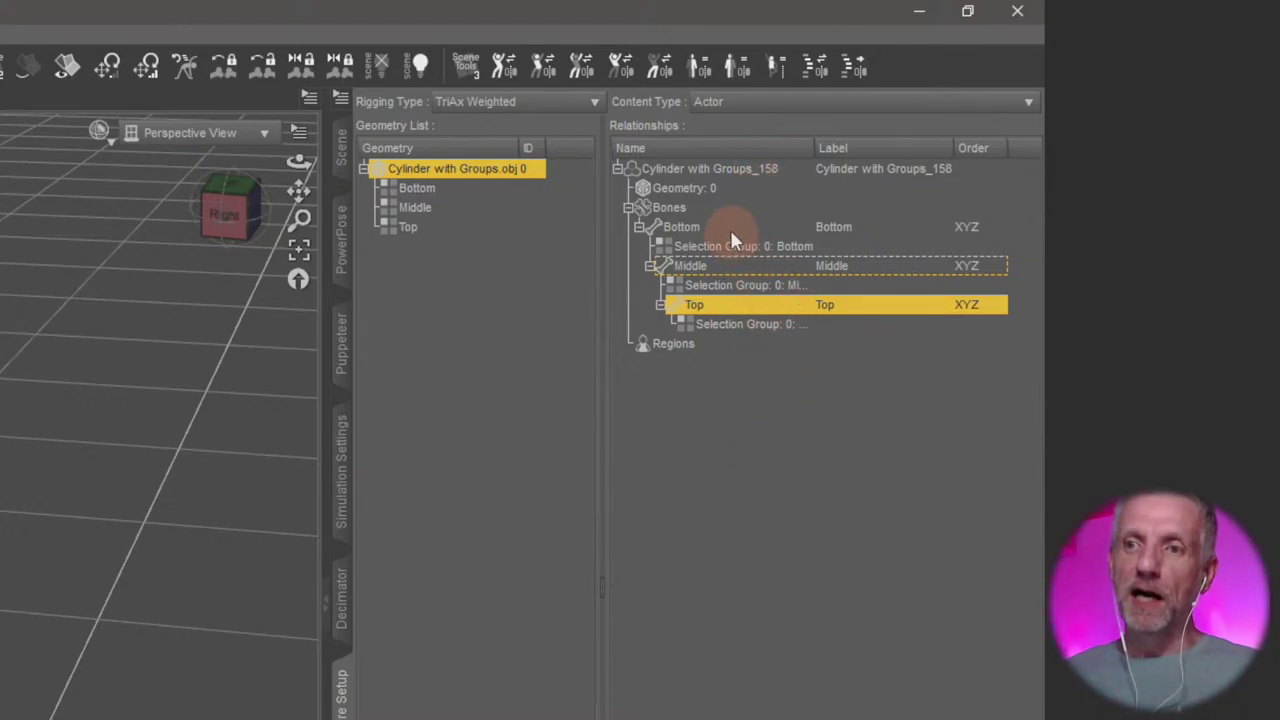
left_click(965, 228)
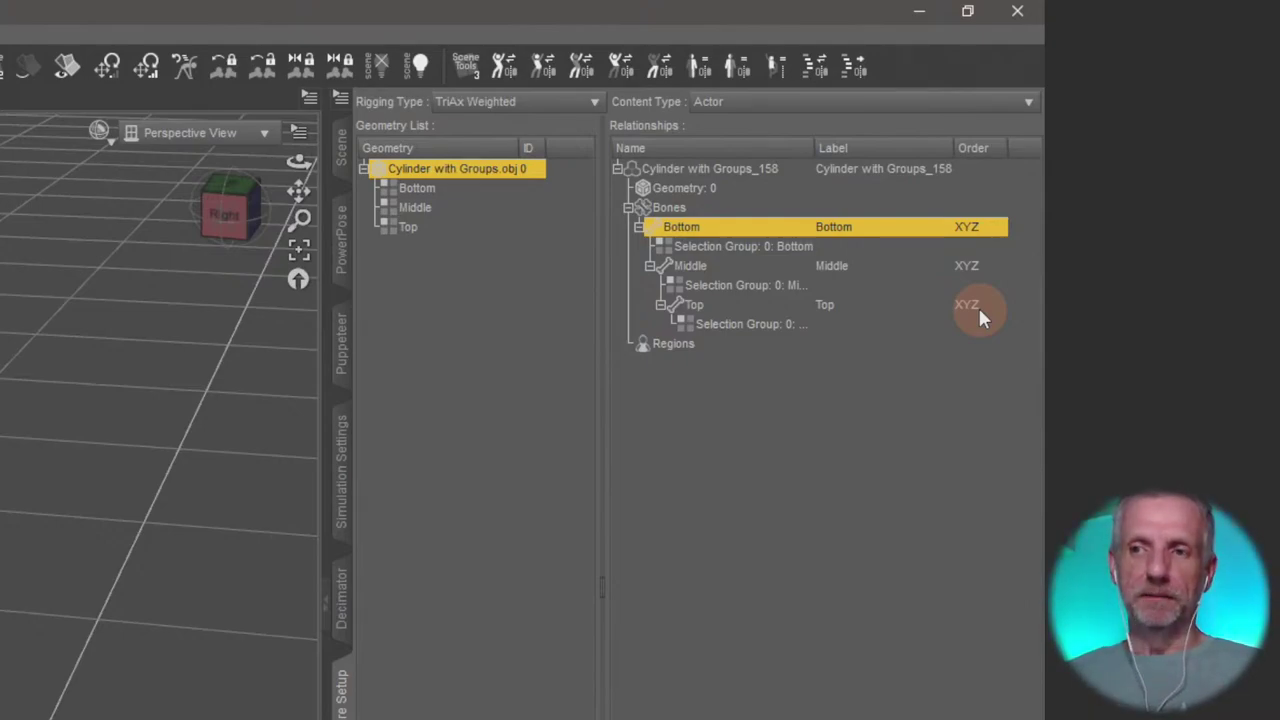
Switch to the web browser and look through the Rigging tutorials listed in the Daz documentation
key("alt+Tab")
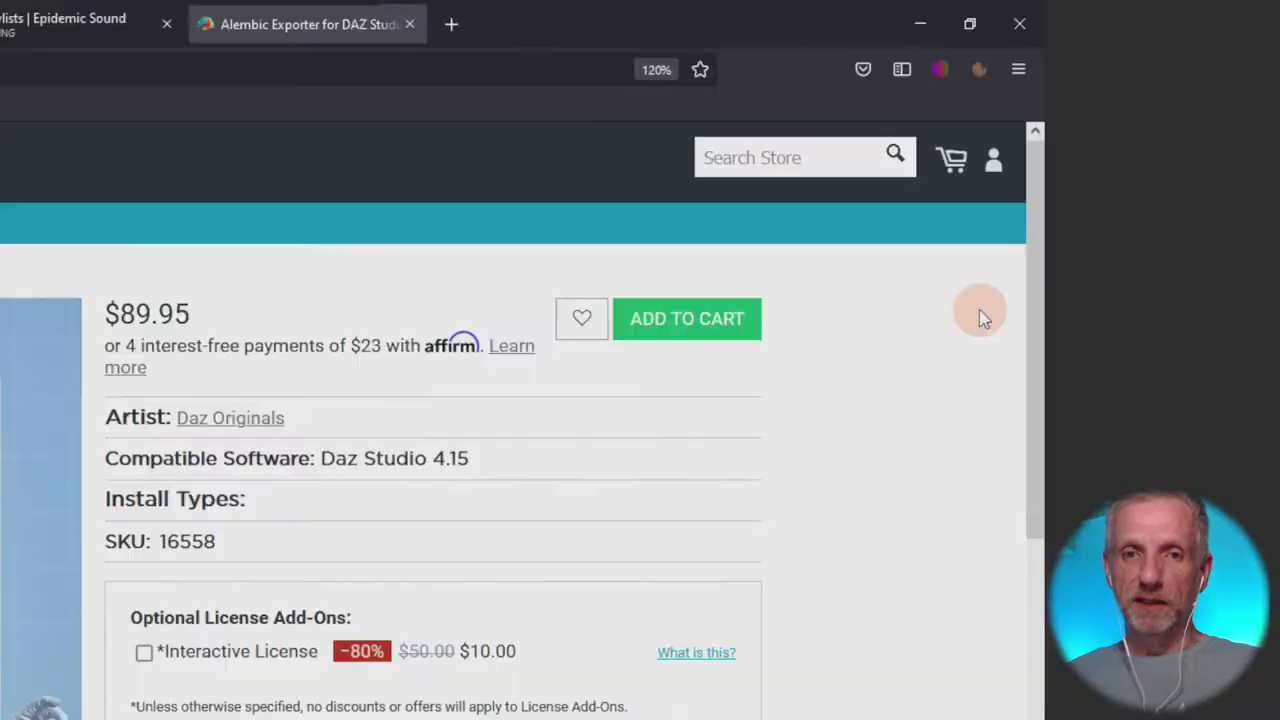
key("alt+Left")
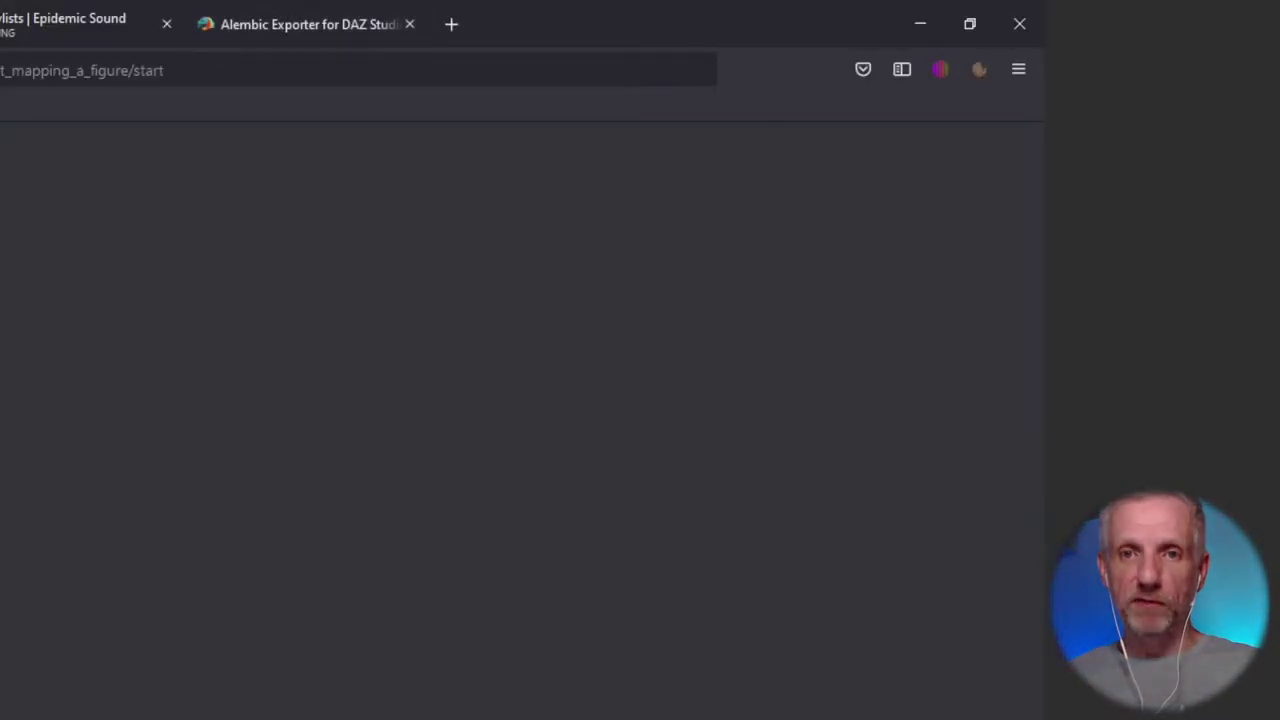
scroll(137, 563, "up", 10)
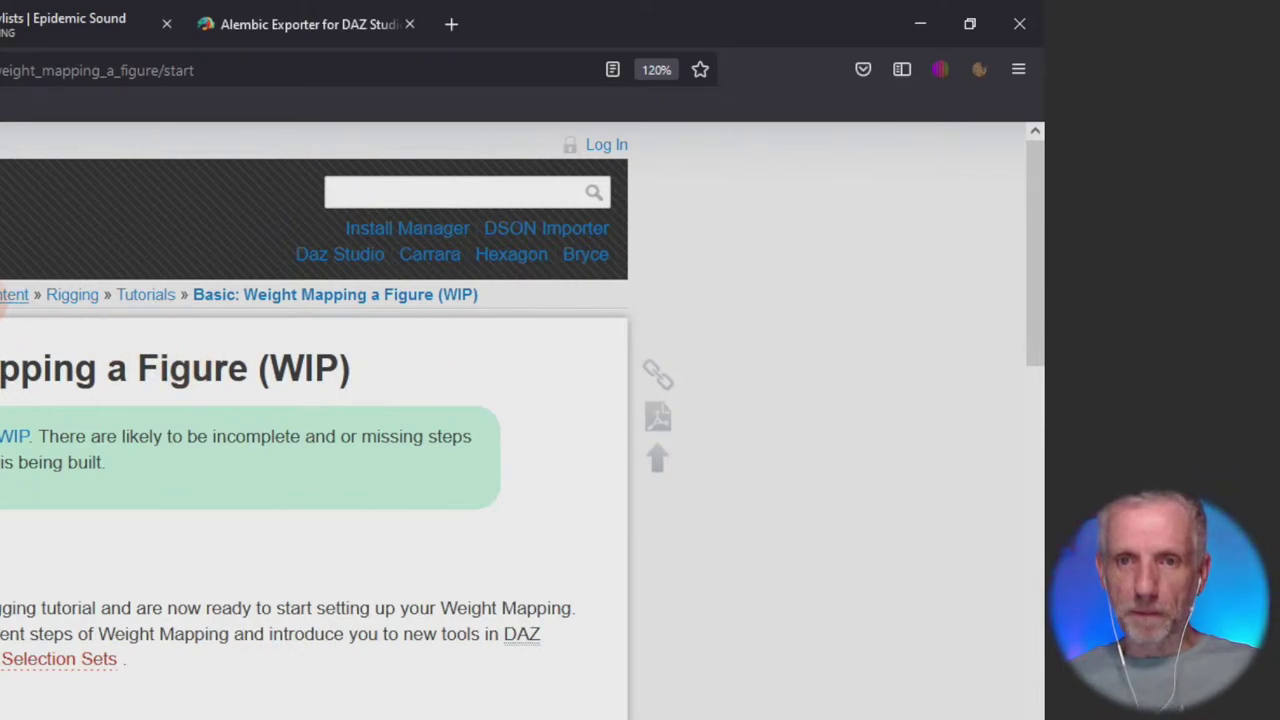
left_click(60, 298)
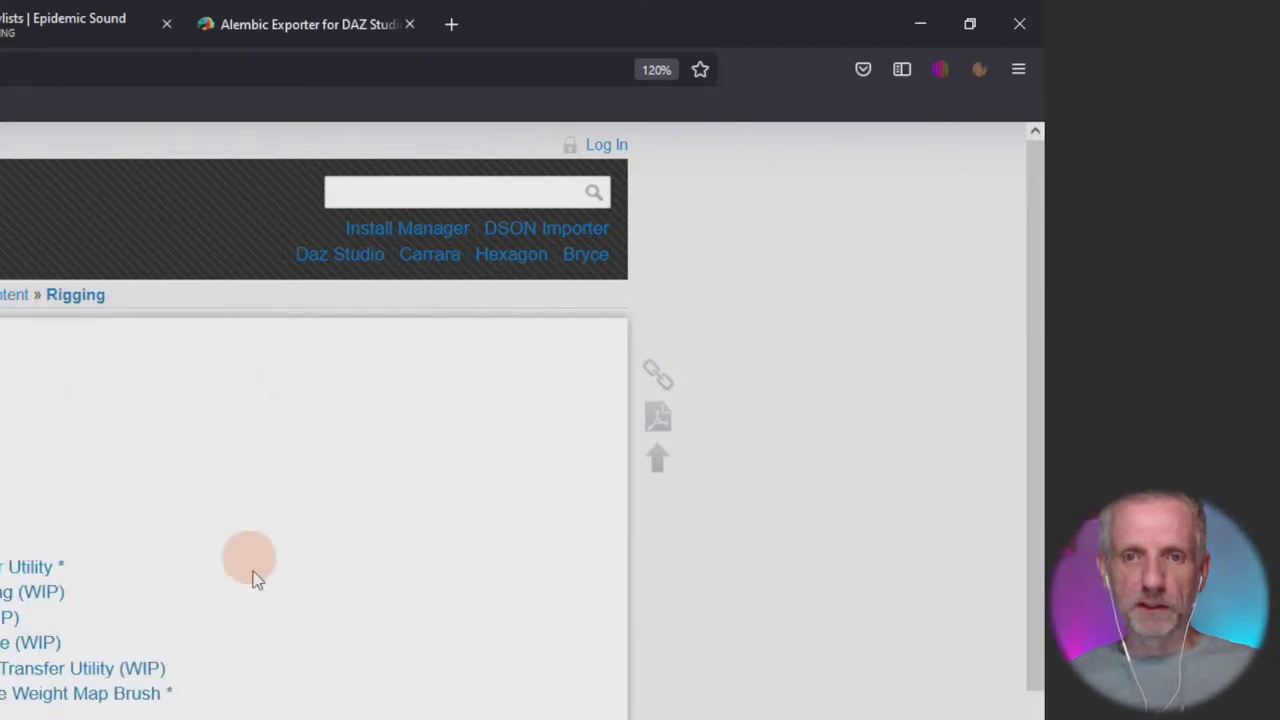
scroll(305, 495, "down", 3)
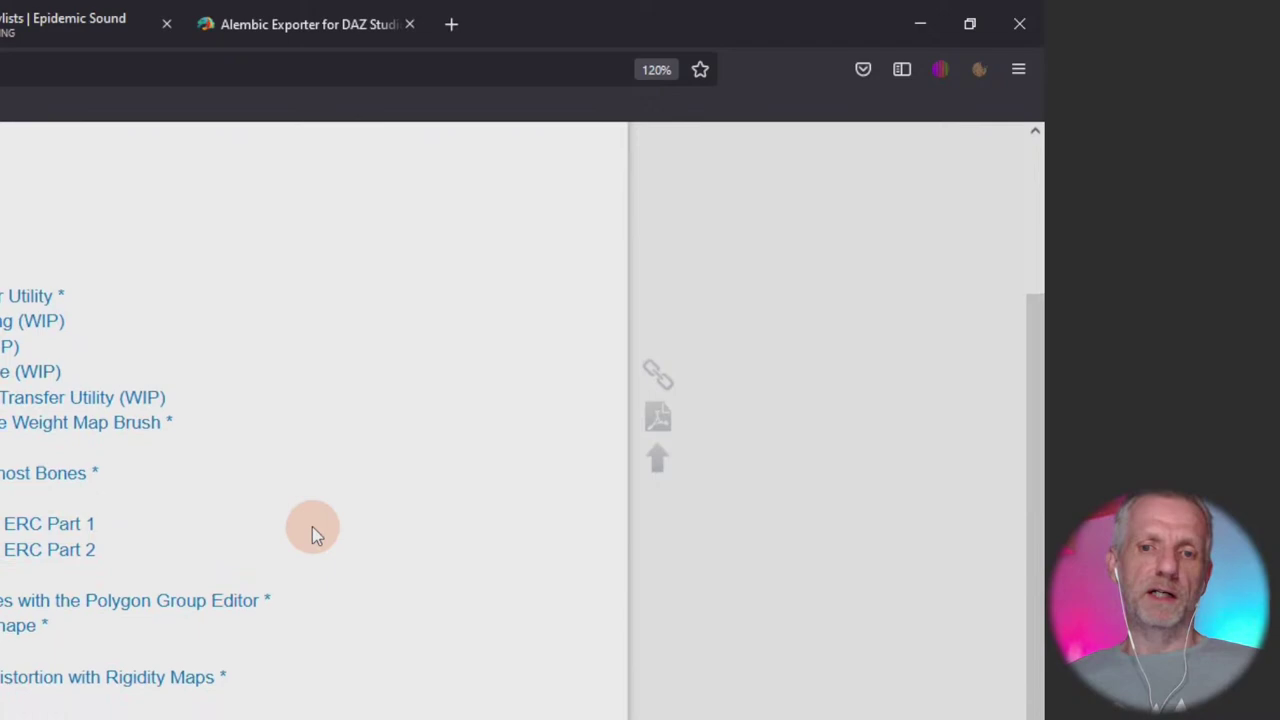
scroll(314, 534, "up", 2)
scroll(369, 660, "up", 2)
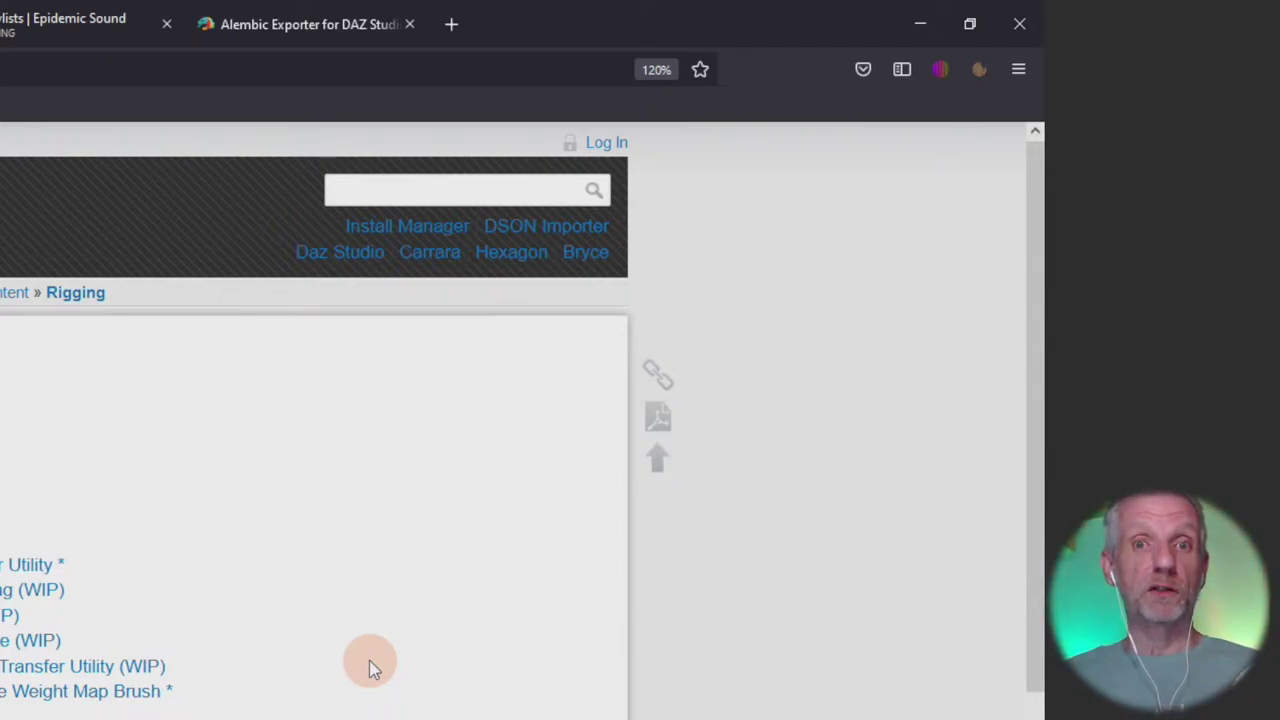
left_click(148, 72)
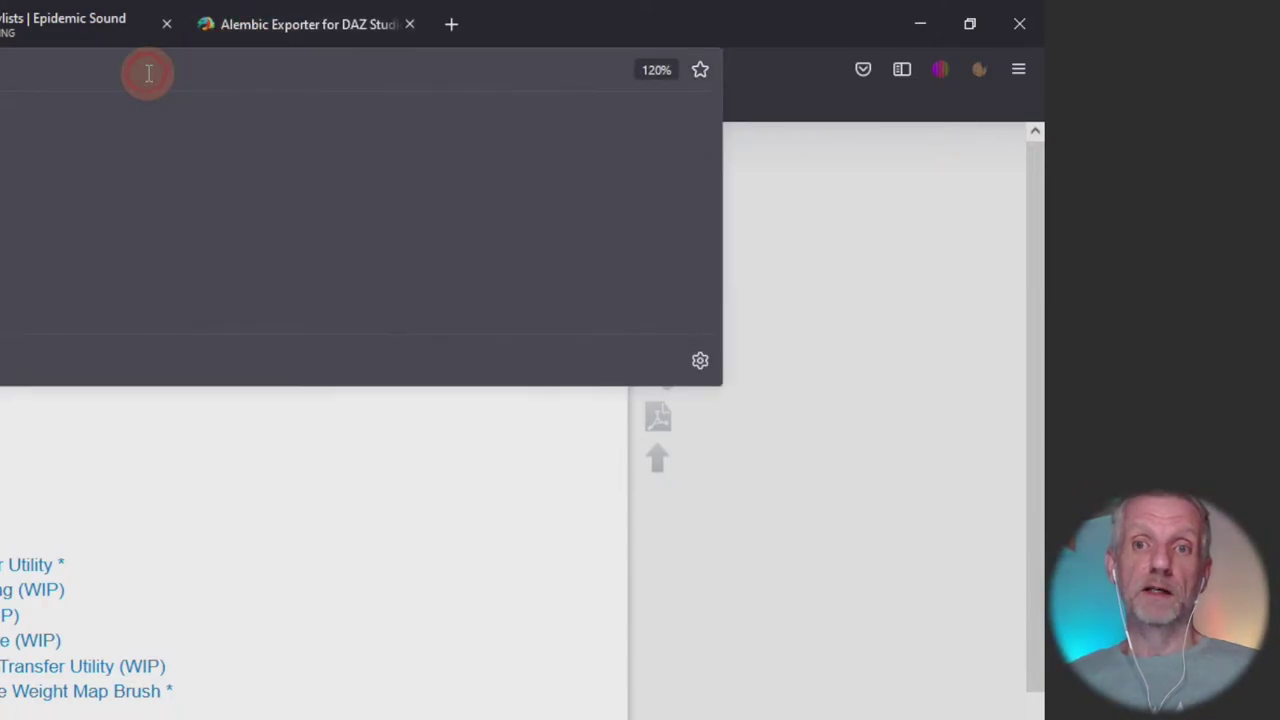
key("ctrl+Tab")
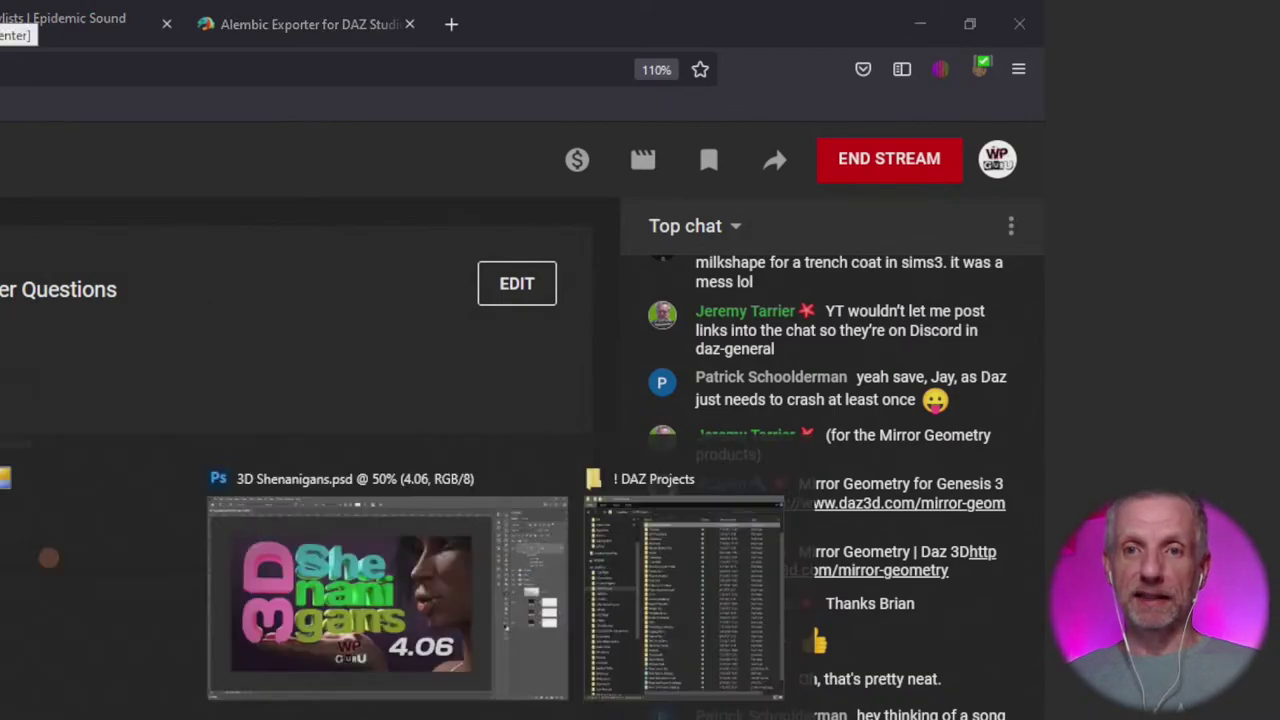
Switch back to DAZ Studio, show and enlarge the Help pane, and open the User Guide PDF from its contents
key("alt+Tab")
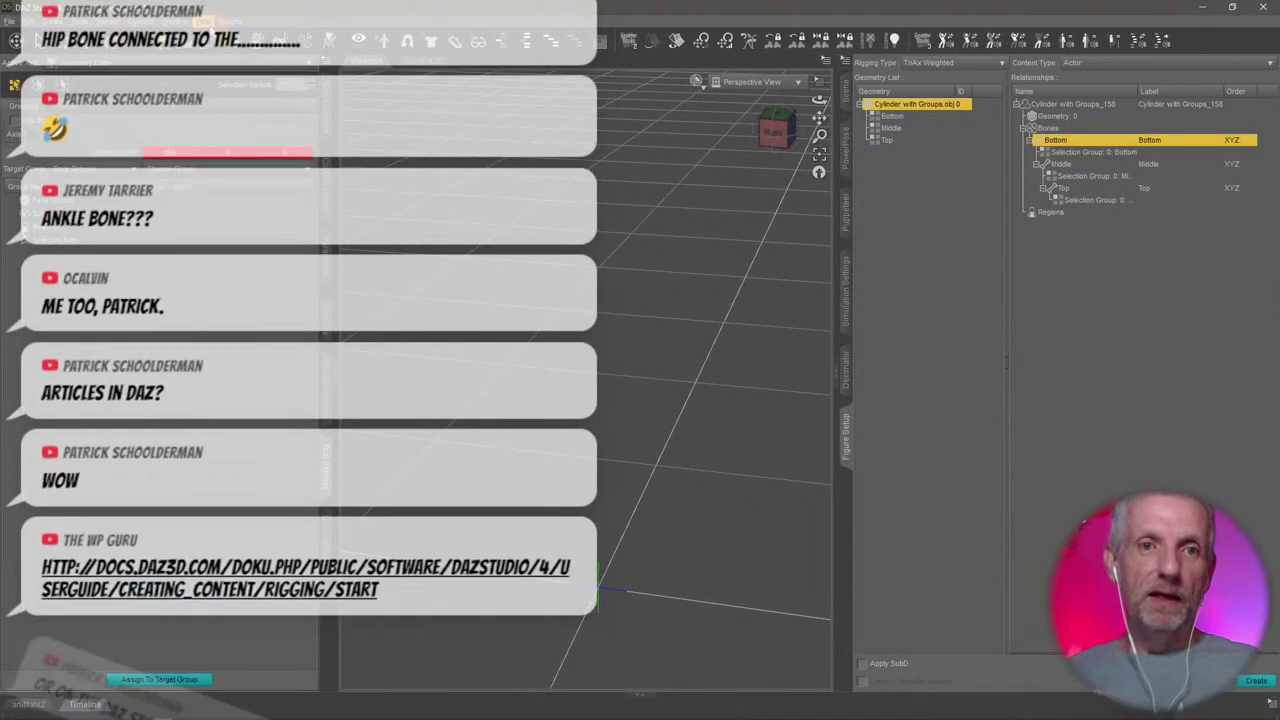
key("alt+h")
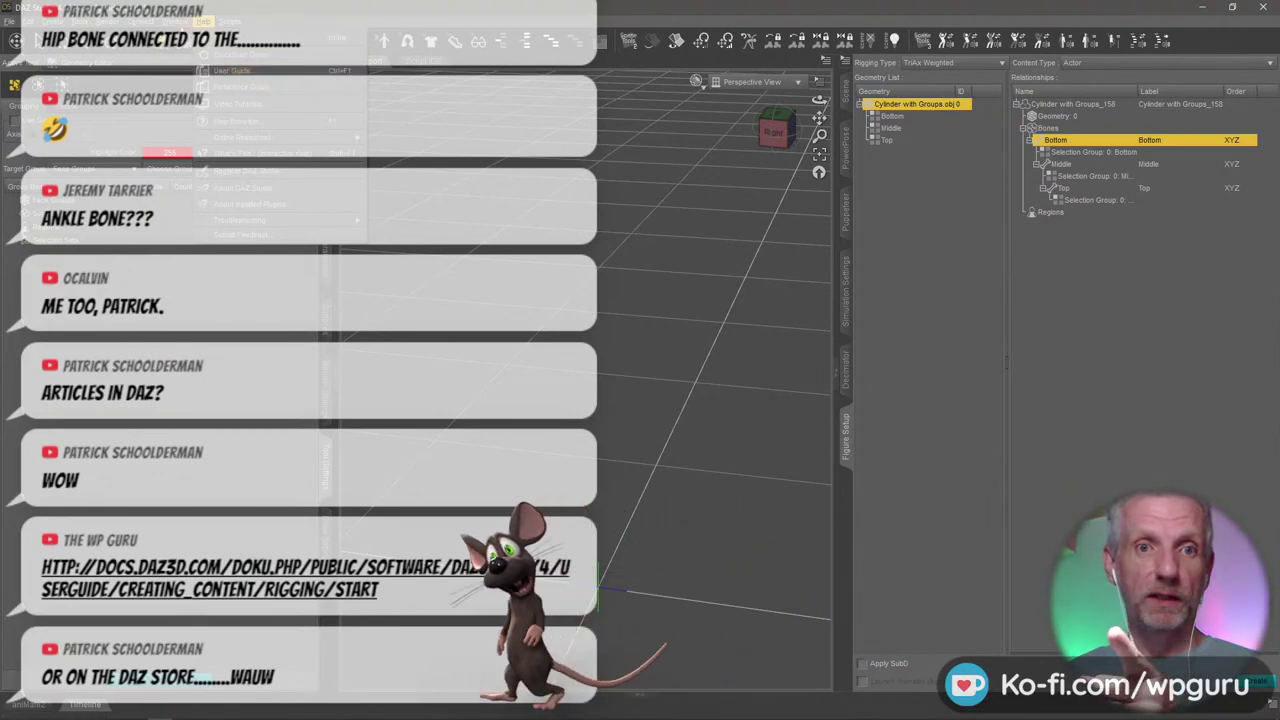
mouse_move(229, 42)
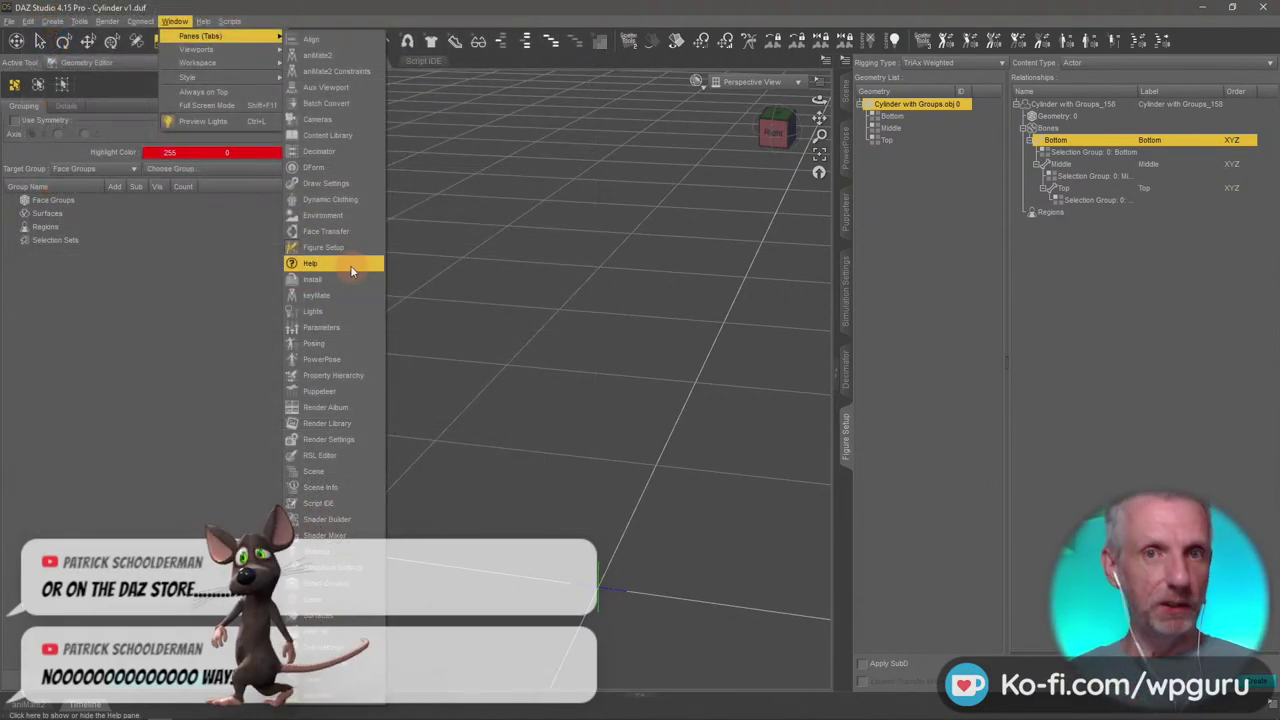
left_click(350, 264)
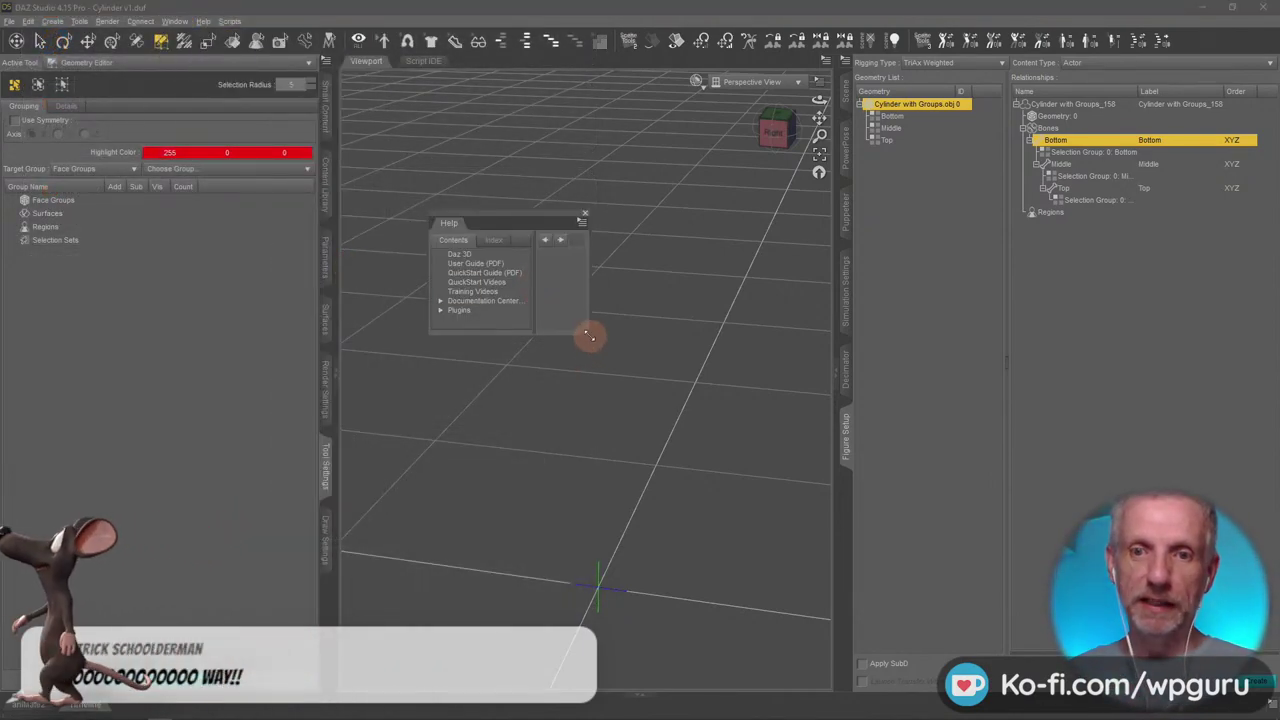
left_click_drag(589, 334, 700, 438)
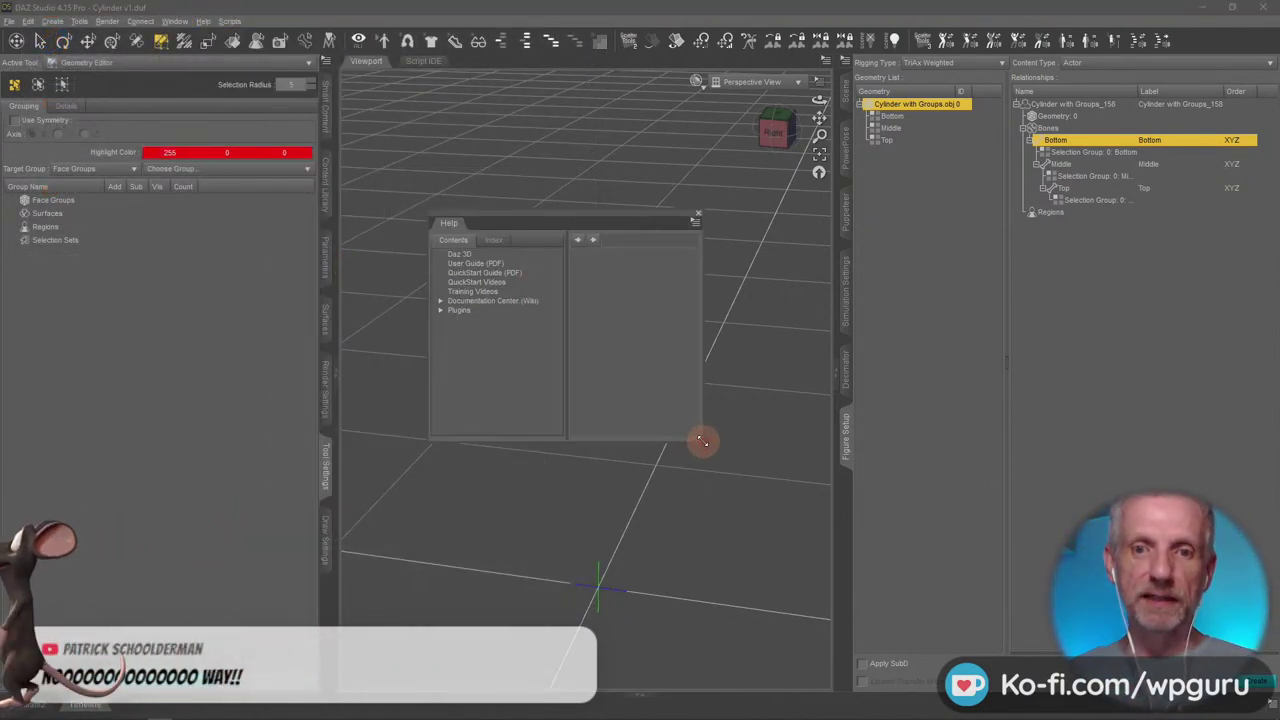
left_click(505, 264)
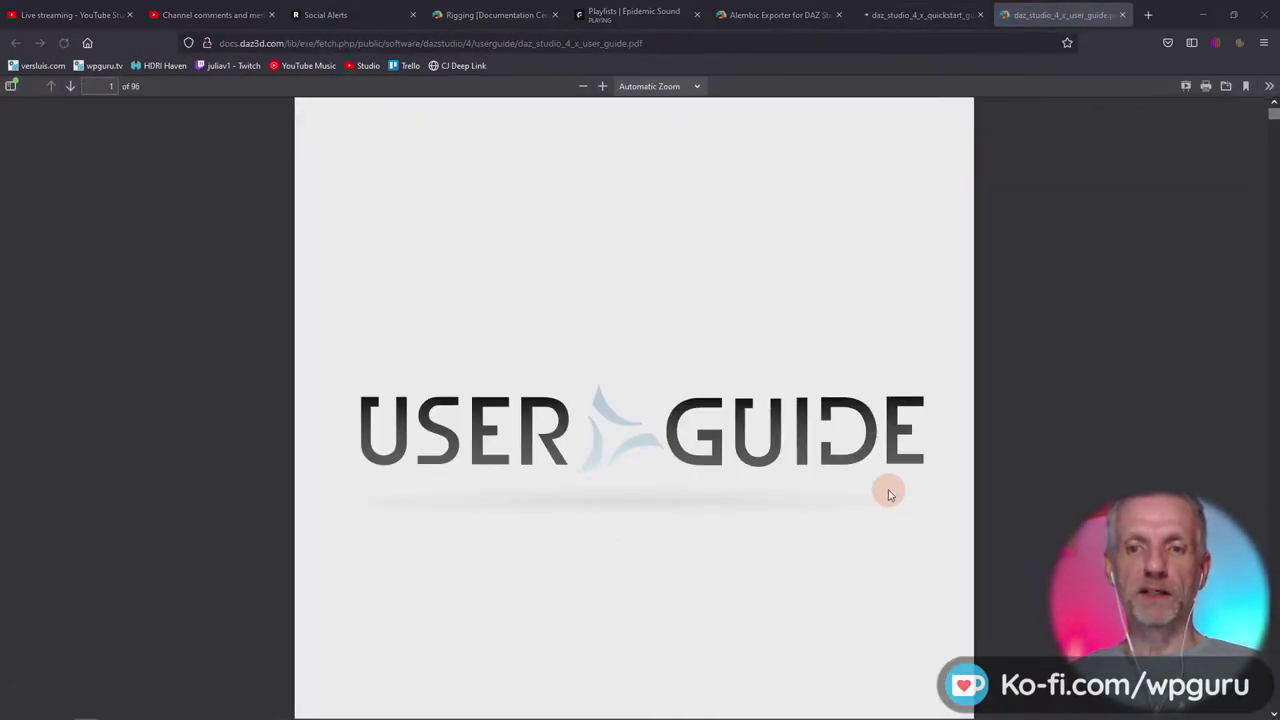
Look through the table of contents of the DAZ Studio User Guide PDF for the chapters it covers
scroll(890, 494, "down", 5)
scroll(890, 494, "down", 10)
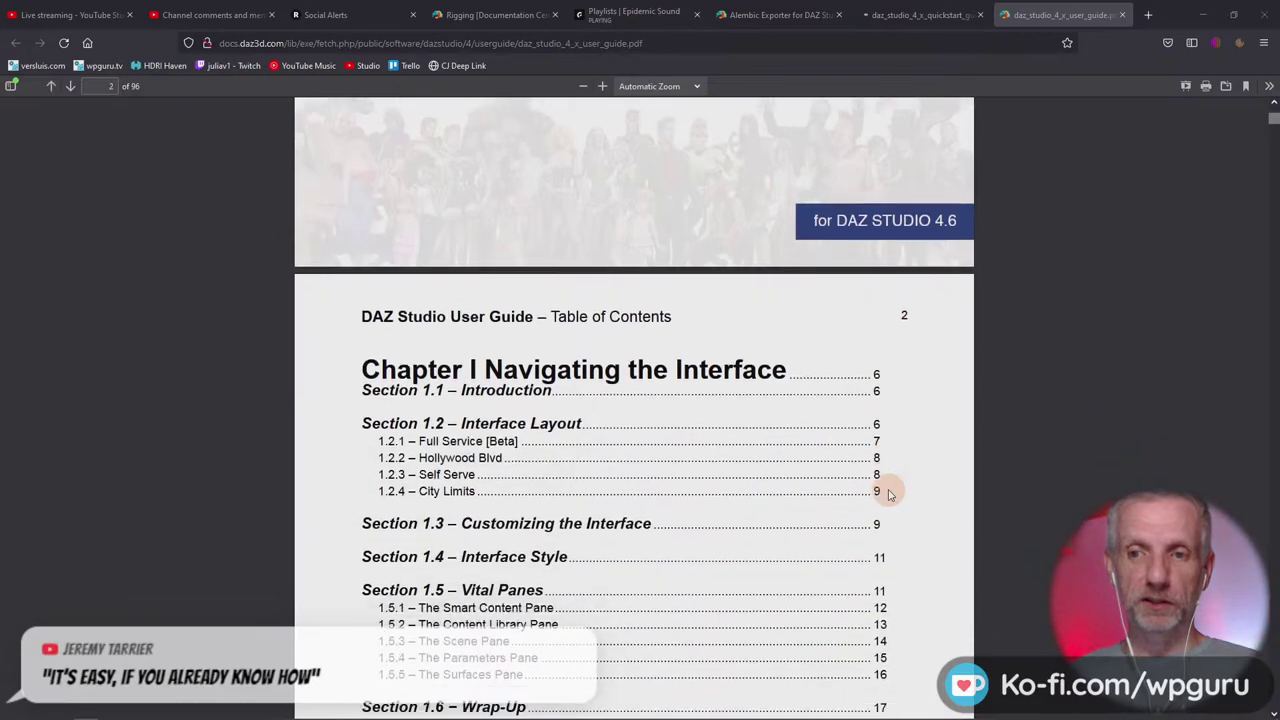
scroll(890, 494, "down", 10)
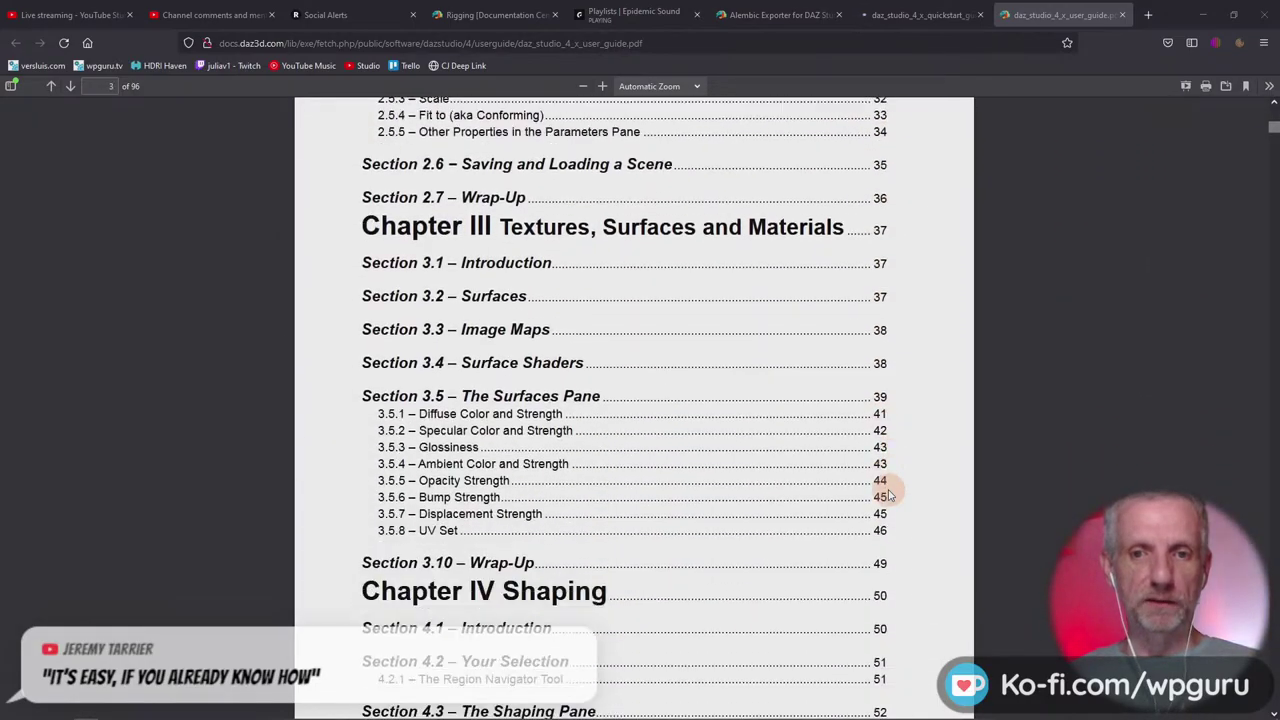
scroll(890, 494, "down", 10)
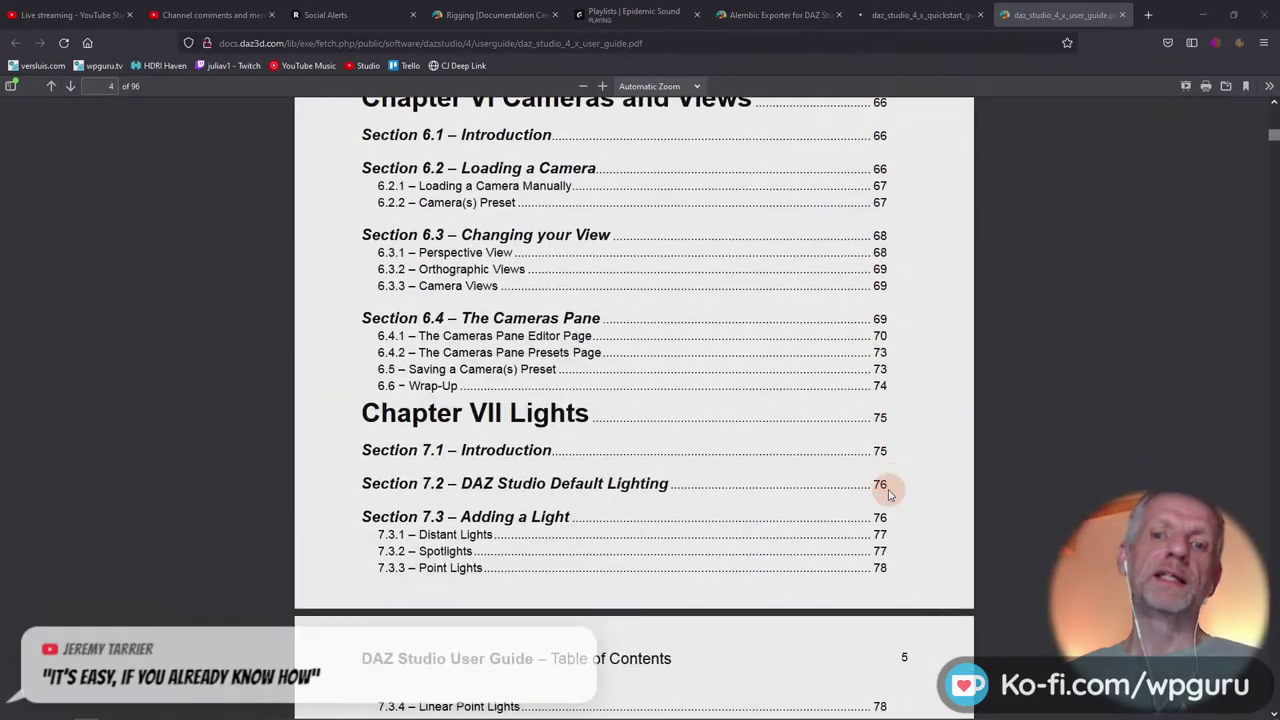
scroll(890, 494, "up", 20)
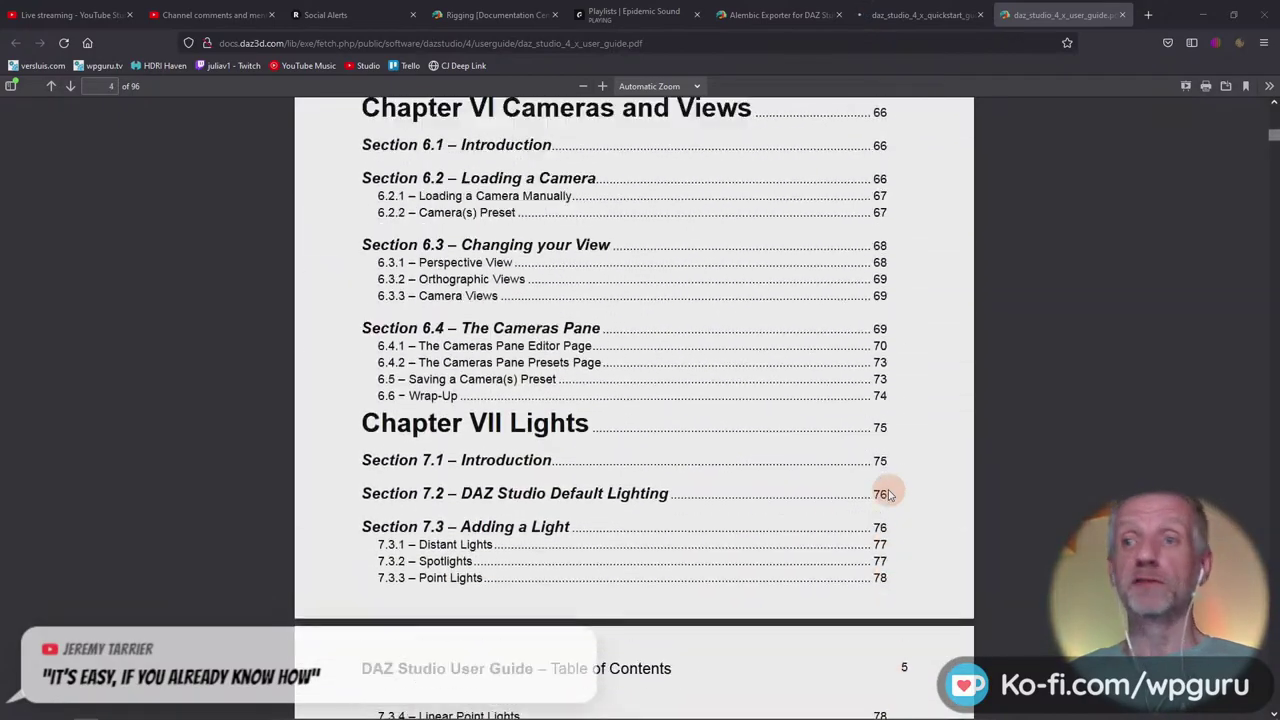
scroll(890, 494, "up", 3)
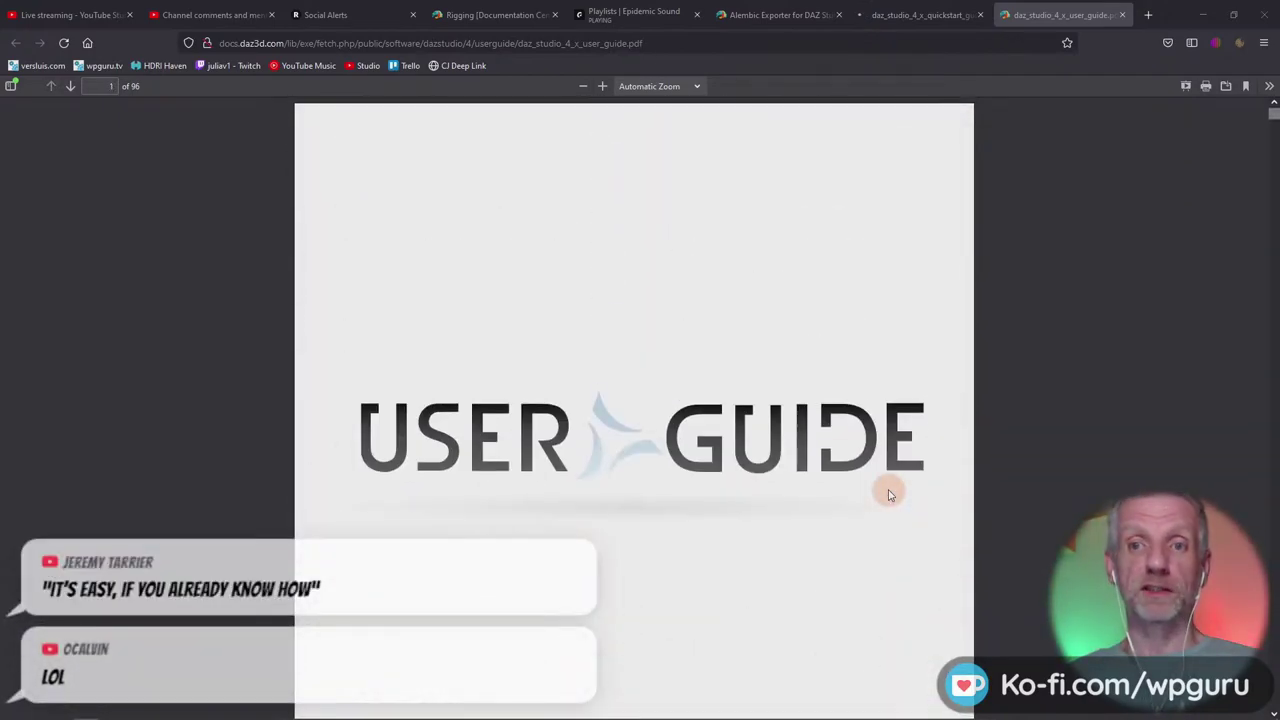
Switch back to DAZ Studio and close the Help pane
key("alt+Tab")
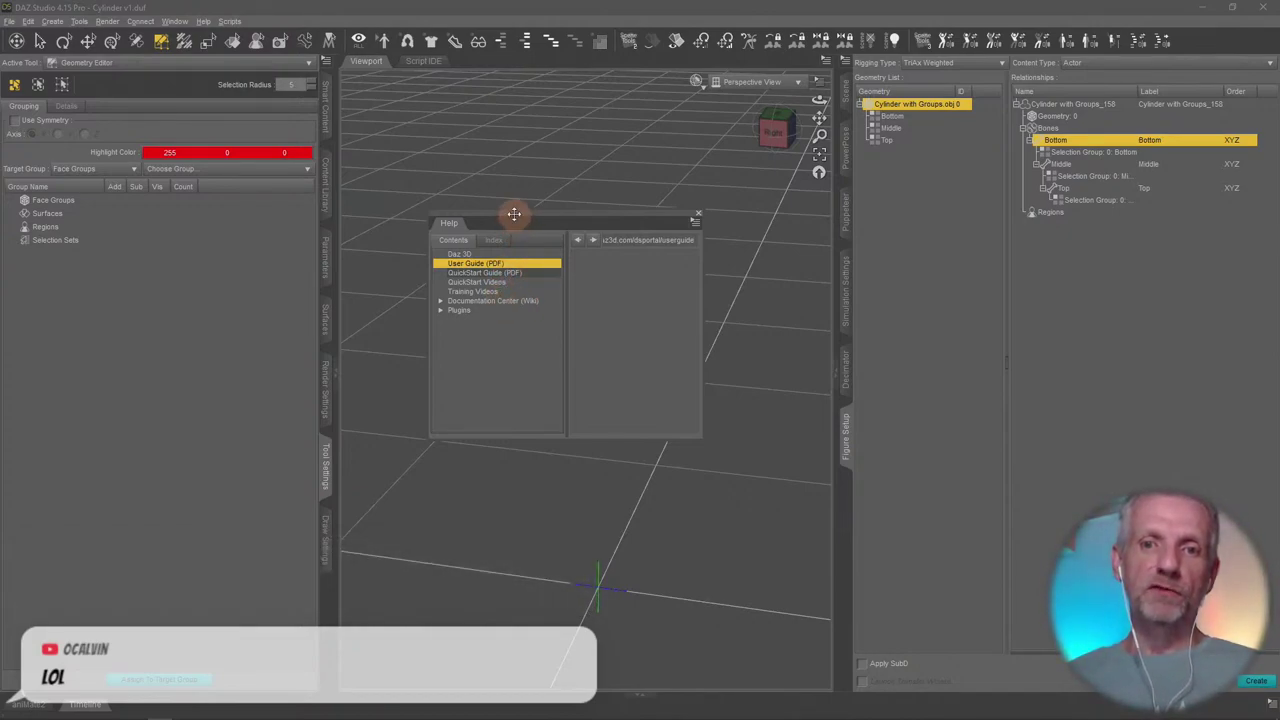
left_click_drag(514, 213, 508, 202)
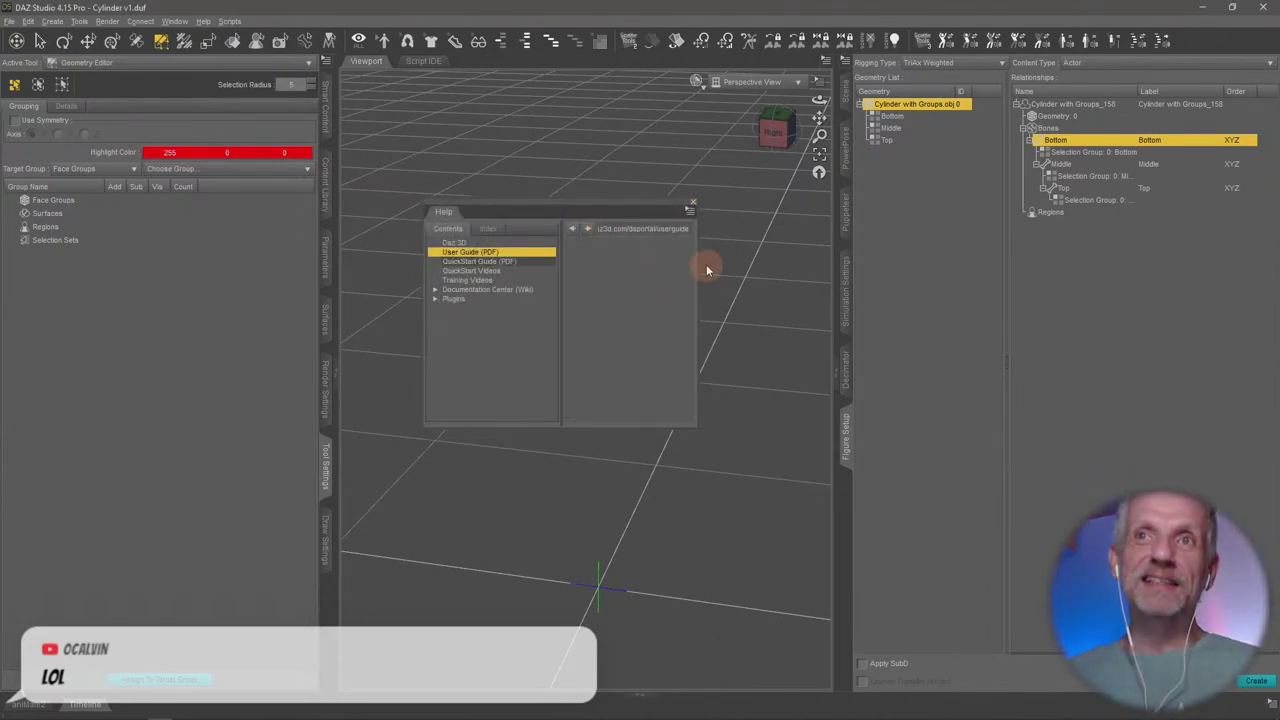
left_click(691, 206)
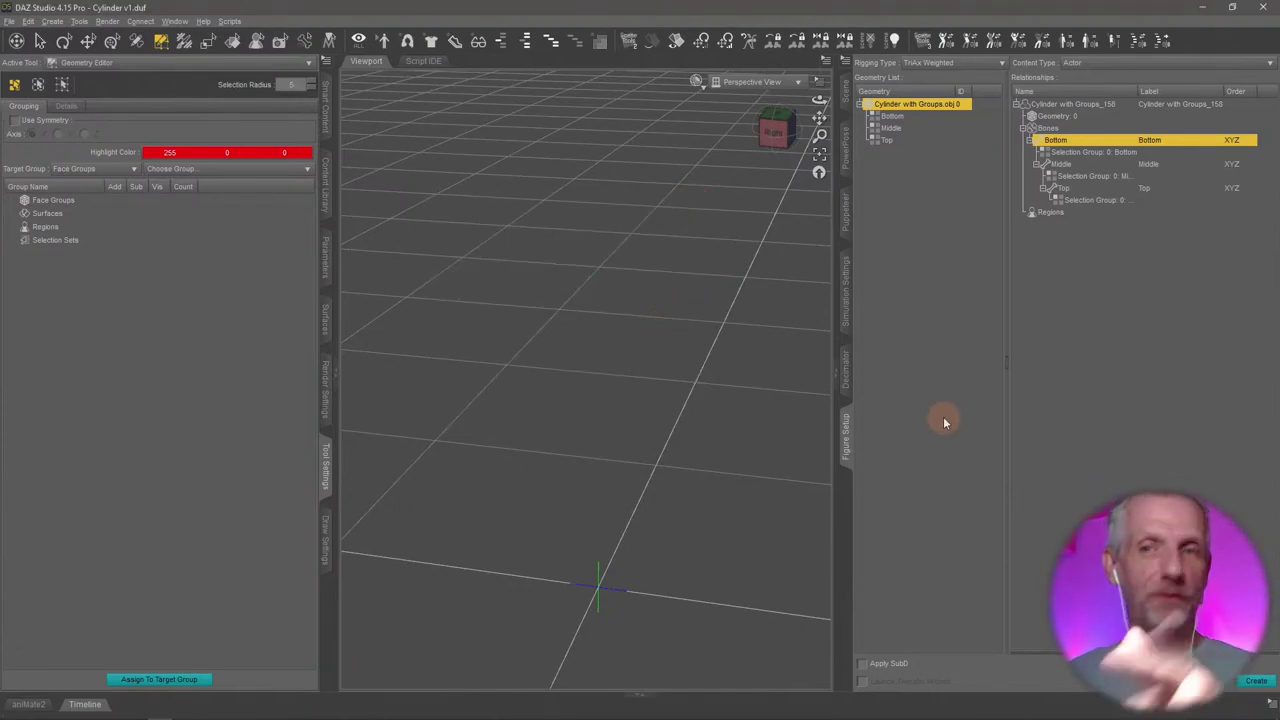
Set the rotation order of the Bottom bone to YXZ
left_click(1220, 142)
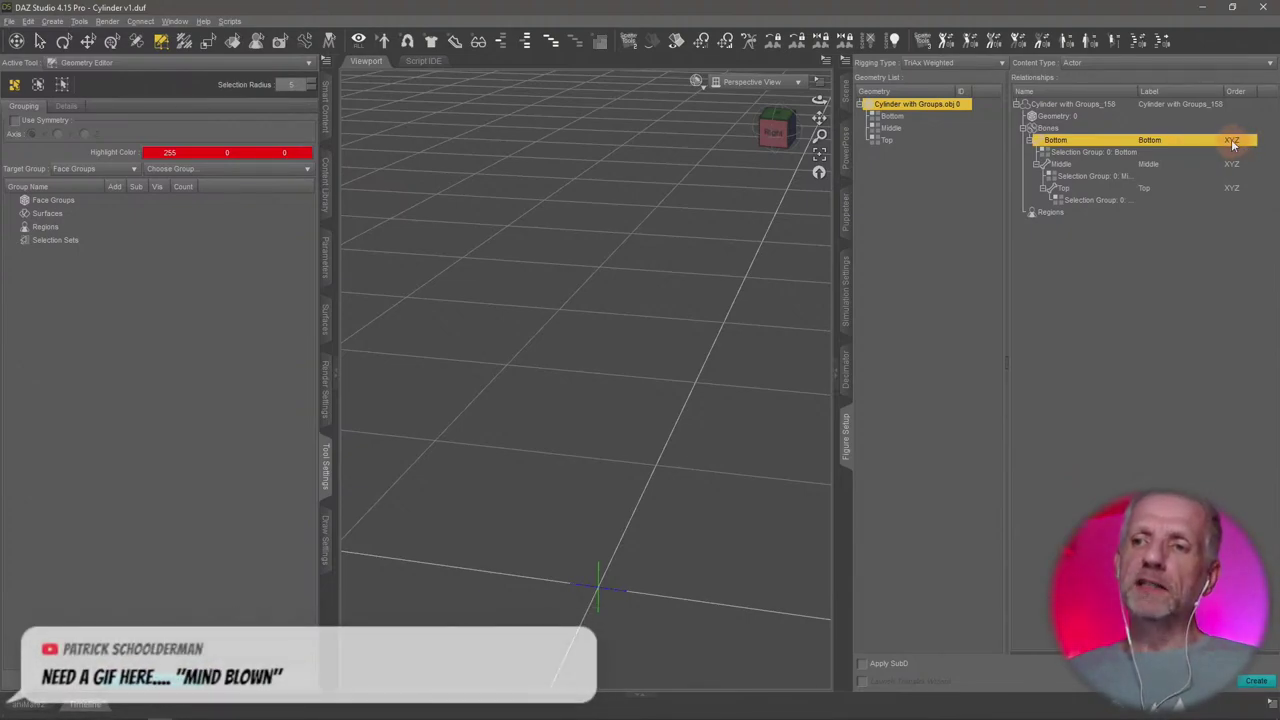
left_click(1232, 143)
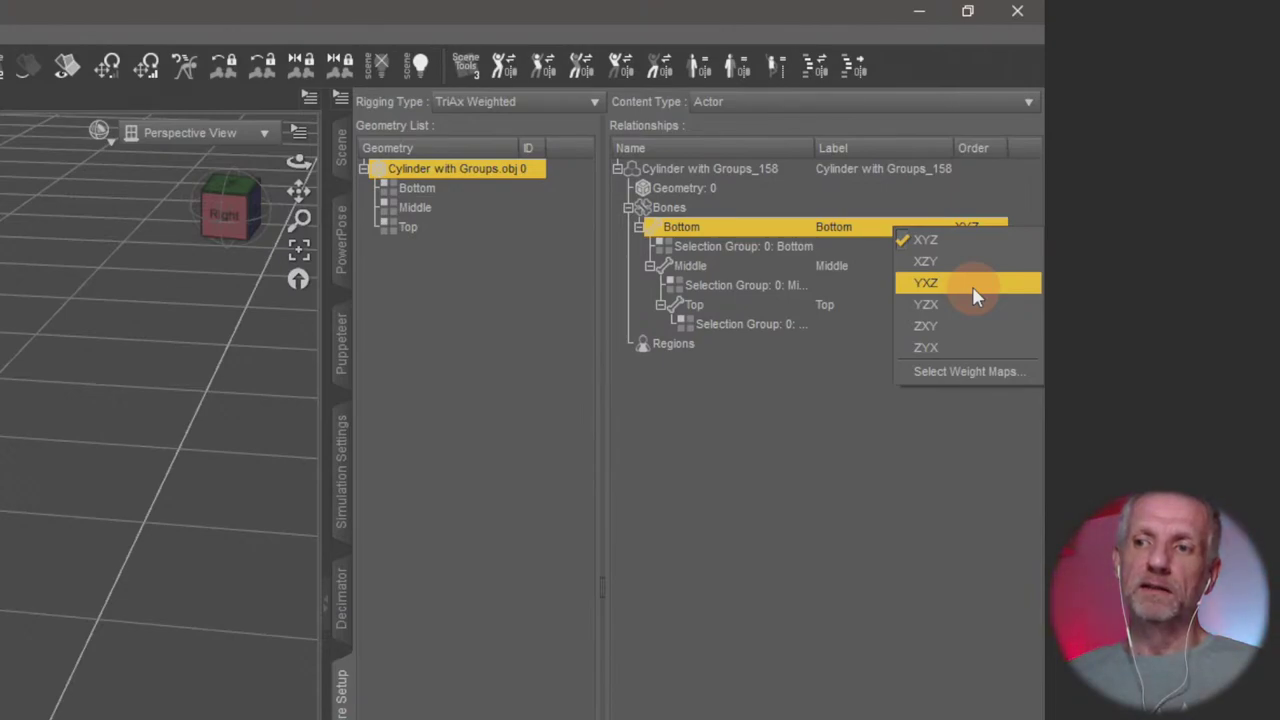
left_click(975, 293)
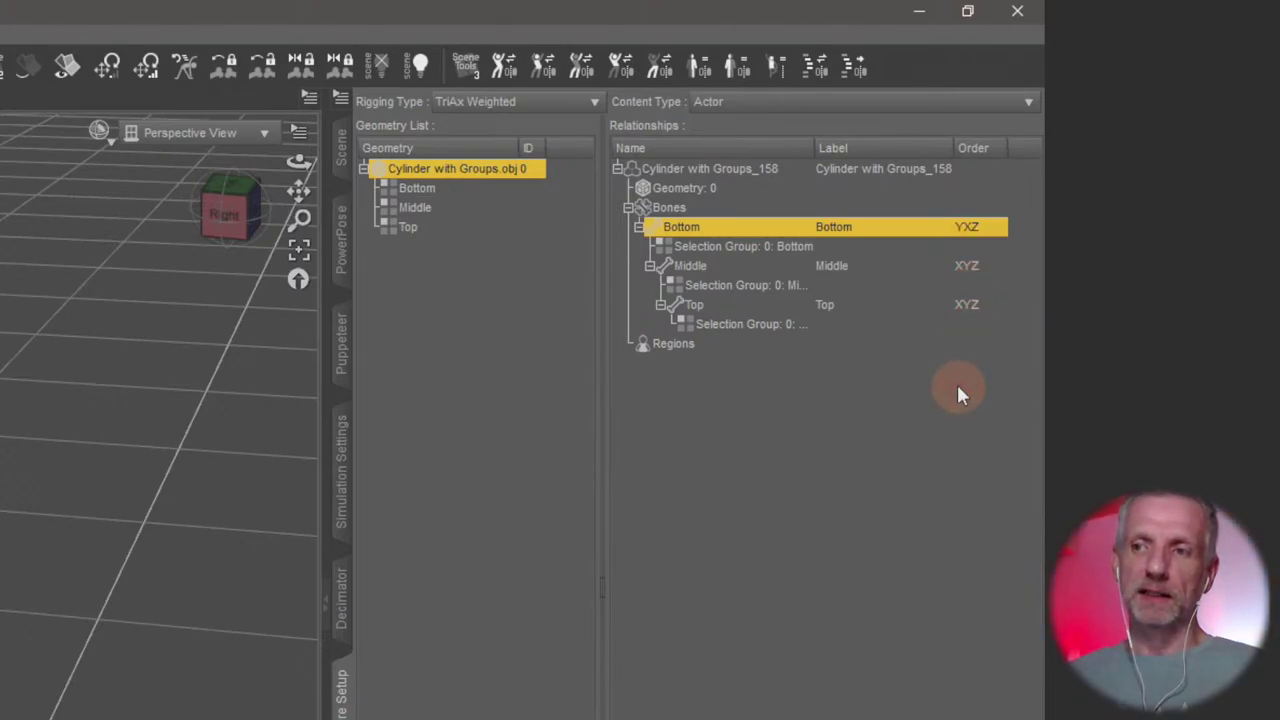
Select the Bottom, Middle and Top bones together and set their rotation order to YXZ
left_click(970, 267)
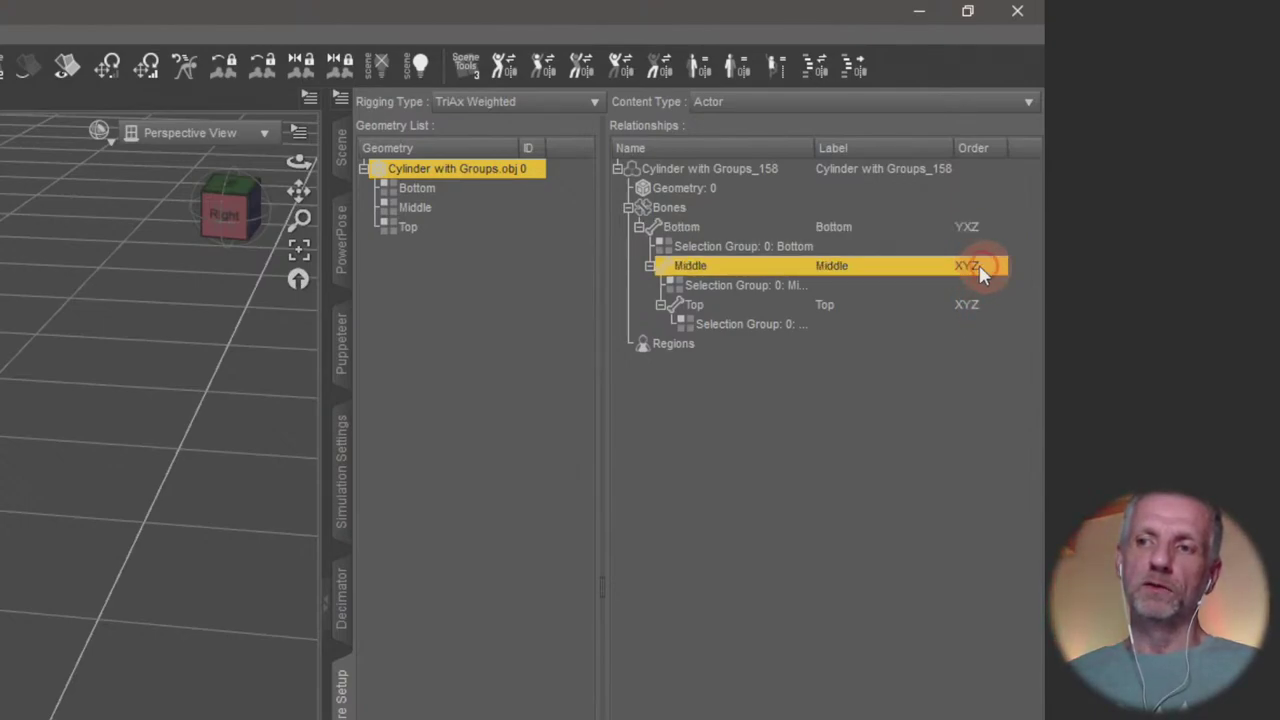
left_click(985, 229)
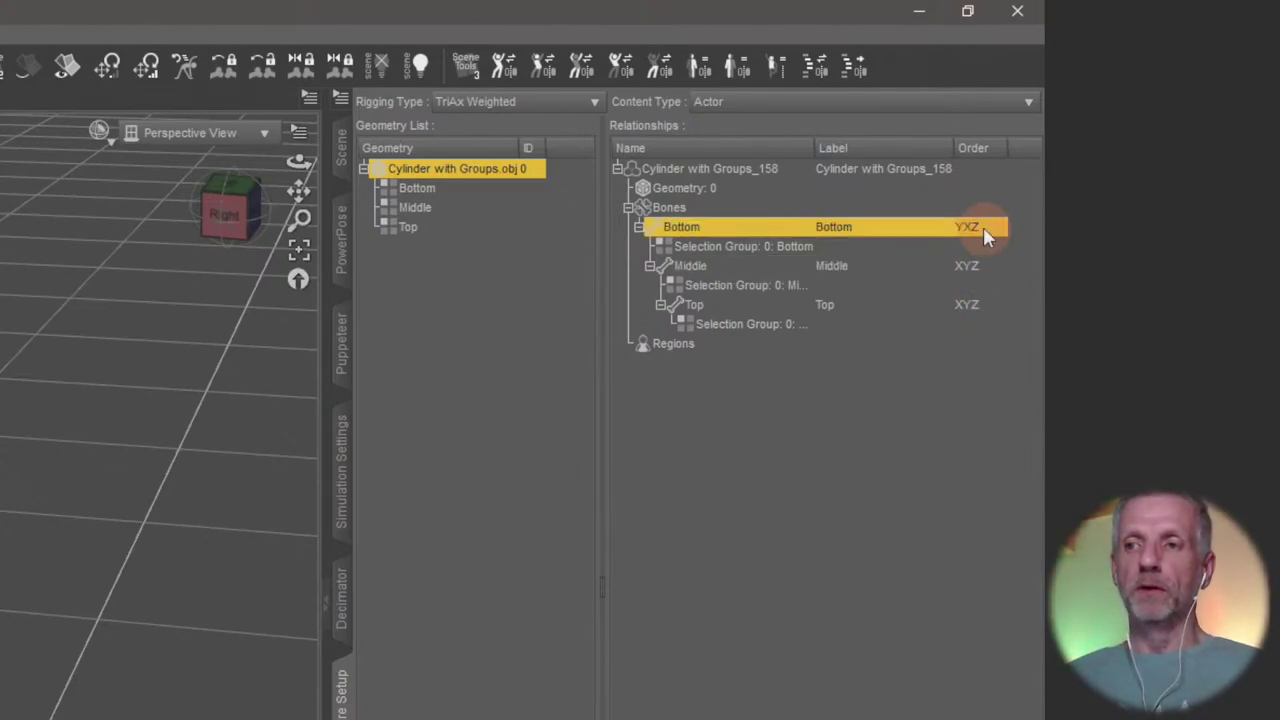
left_click(946, 300, "shift")
right_click(966, 304)
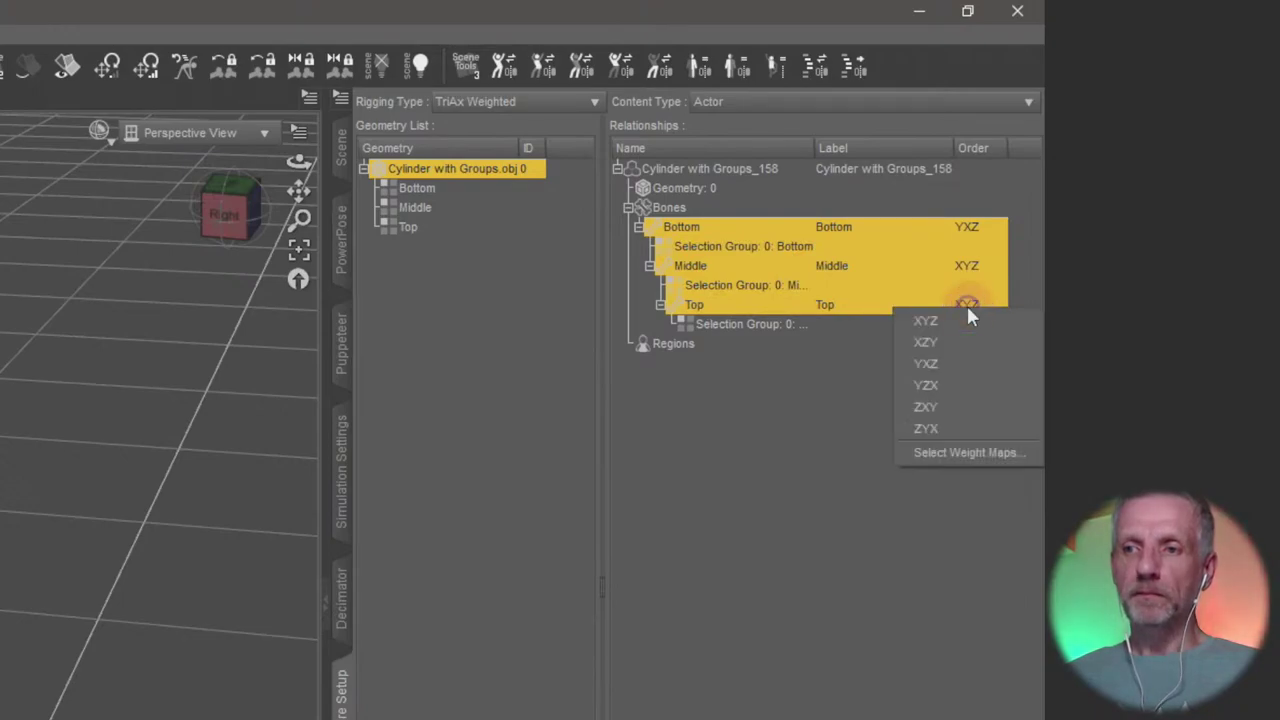
left_click(983, 363)
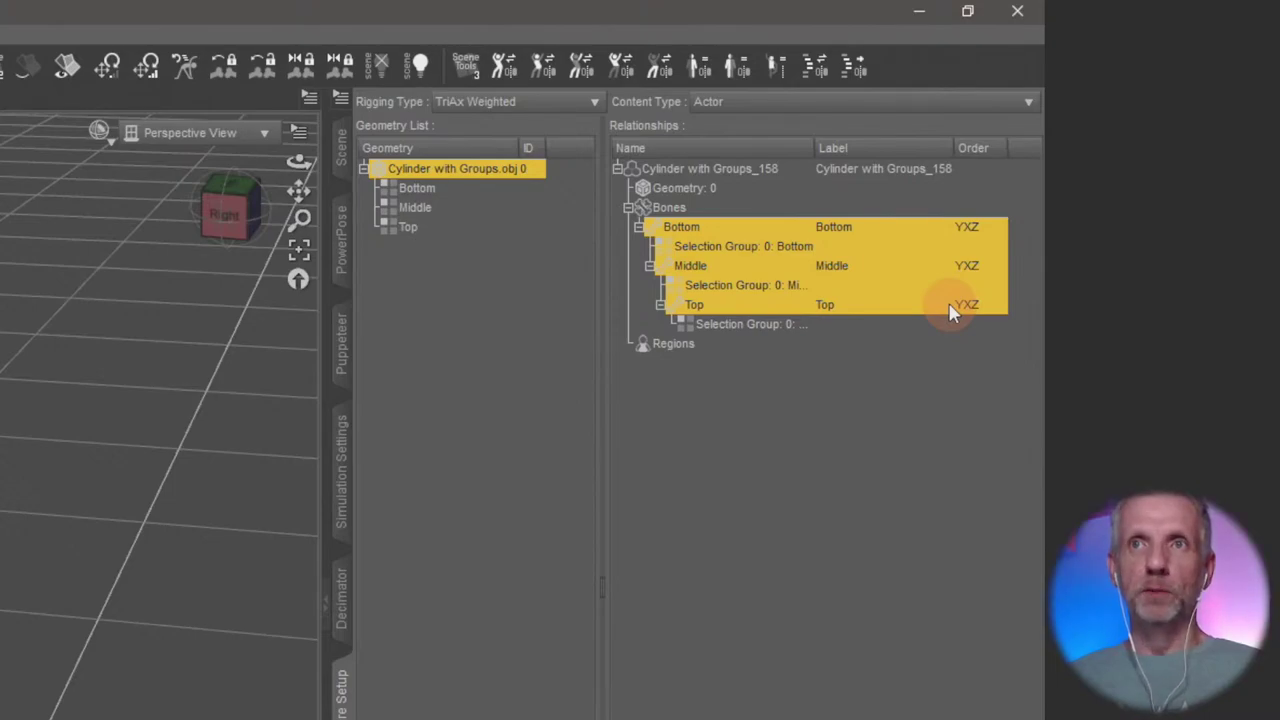
Open the weight map selection for the three bones and enable all parameters
left_click(966, 228)
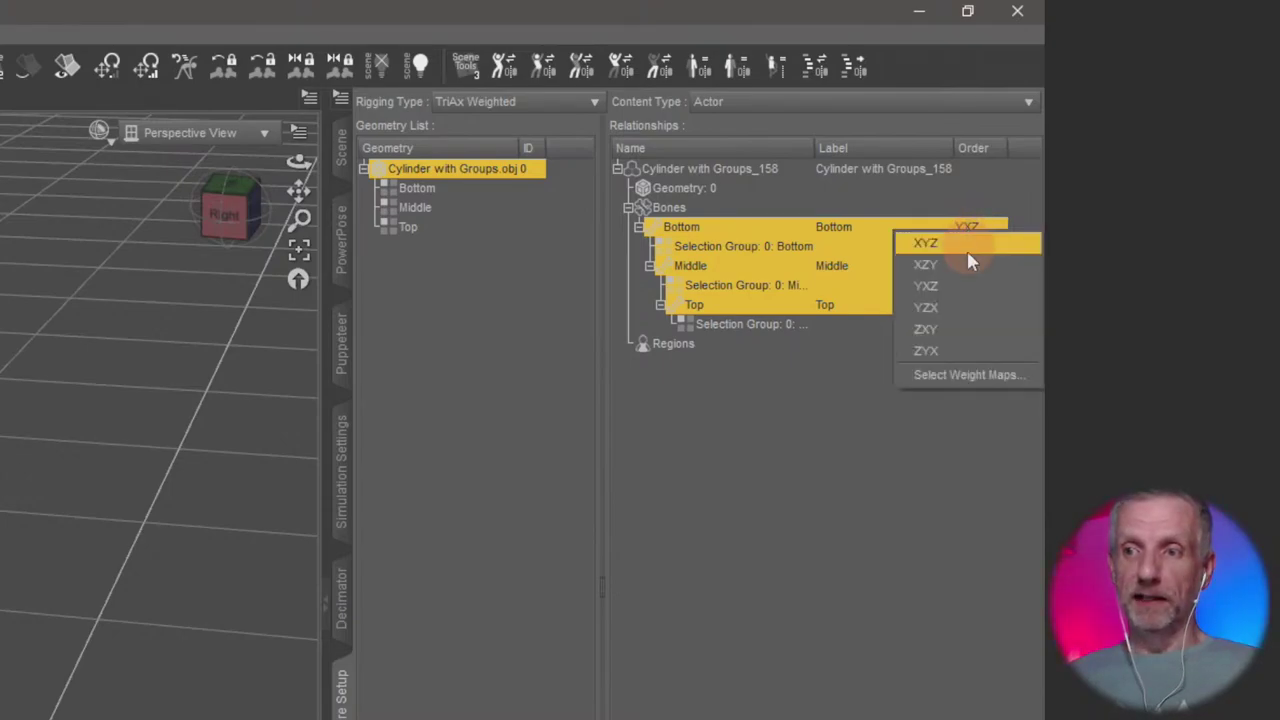
left_click(986, 375)
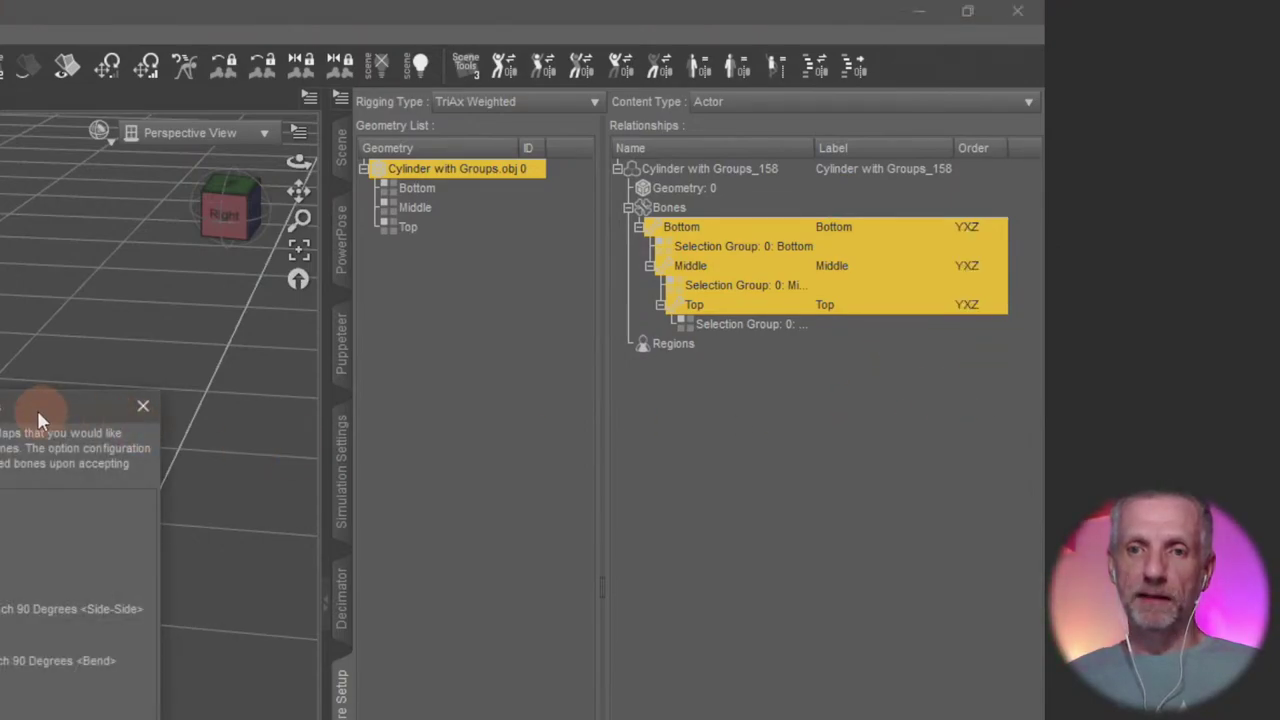
left_click_drag(37, 410, 541, 157)
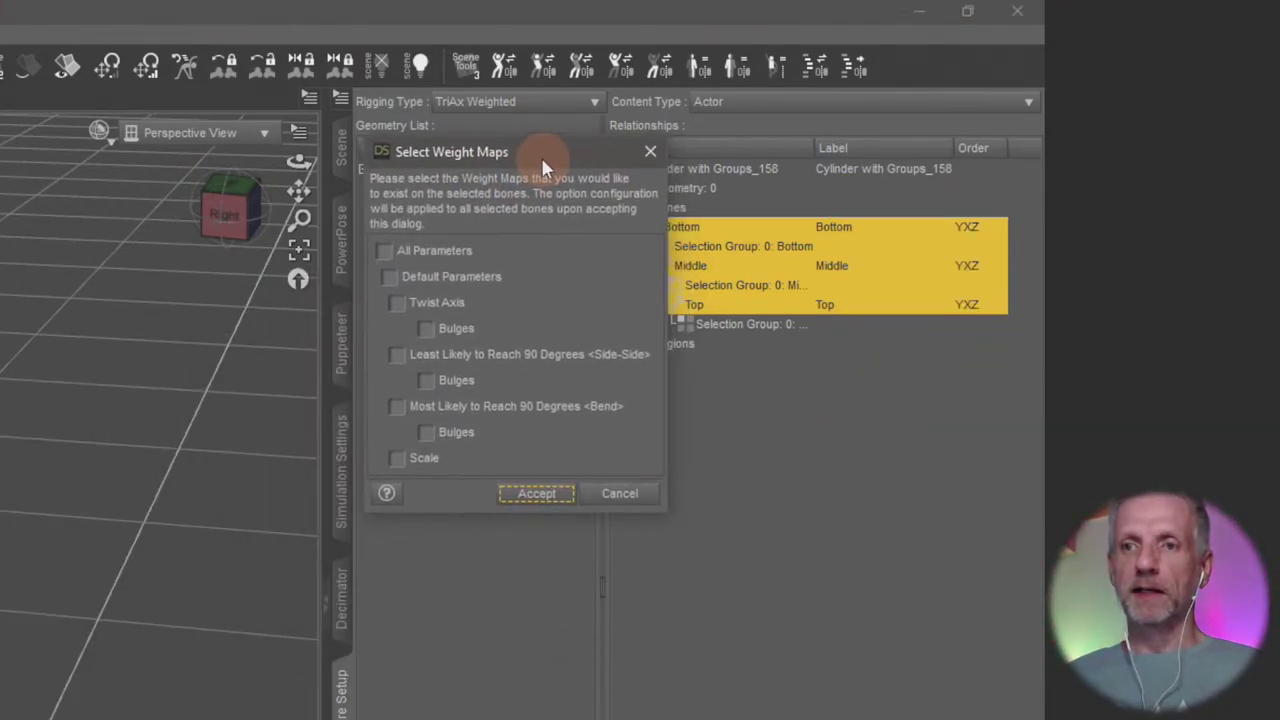
left_click(386, 252)
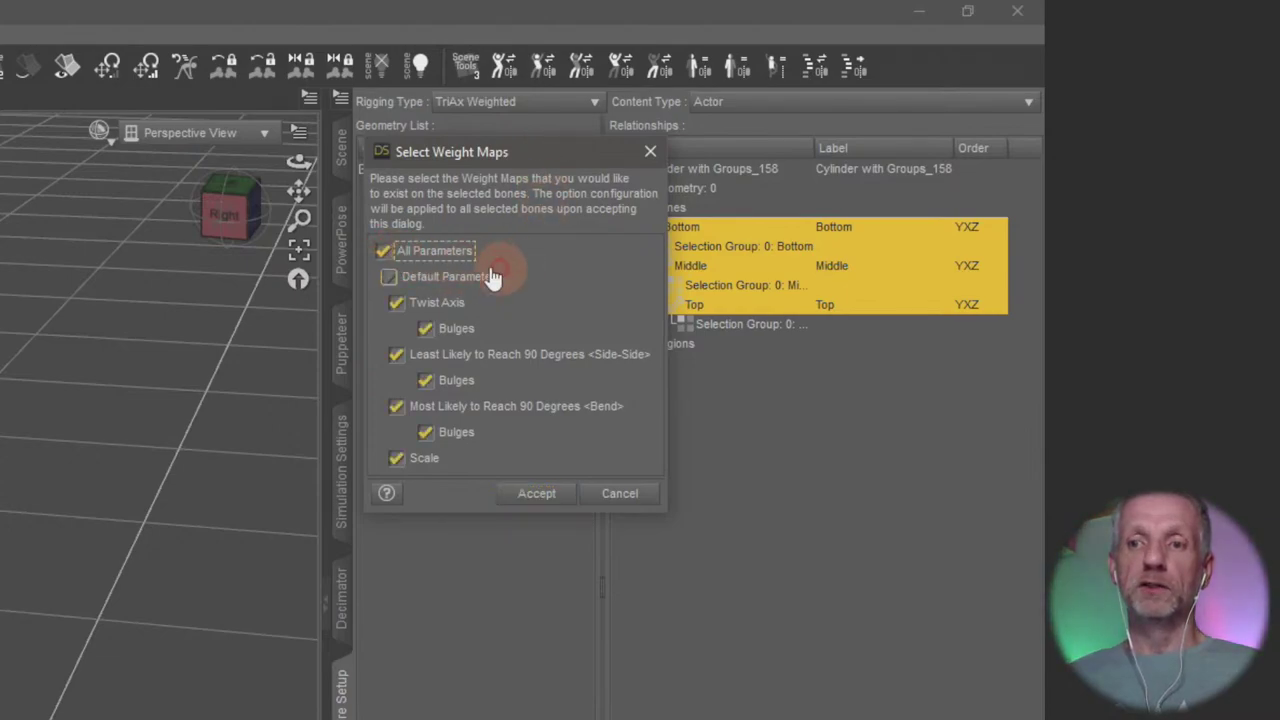
left_click(440, 458)
left_click(550, 279)
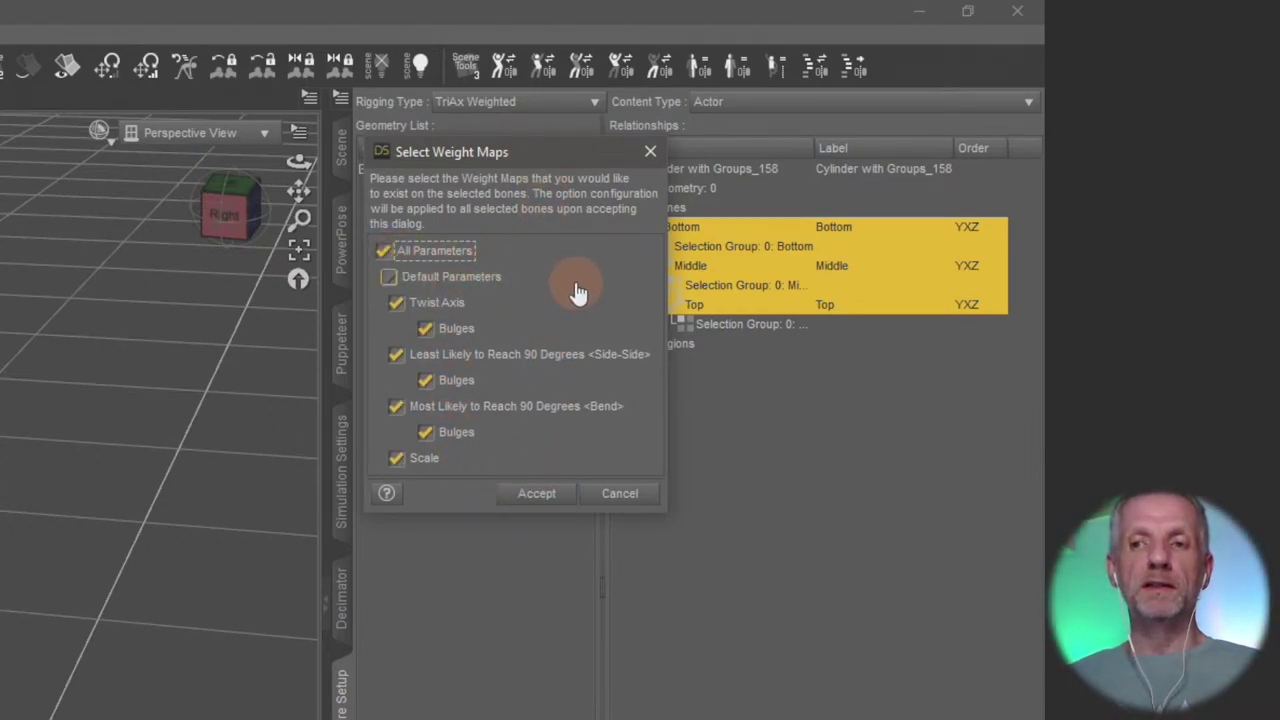
left_click(578, 283)
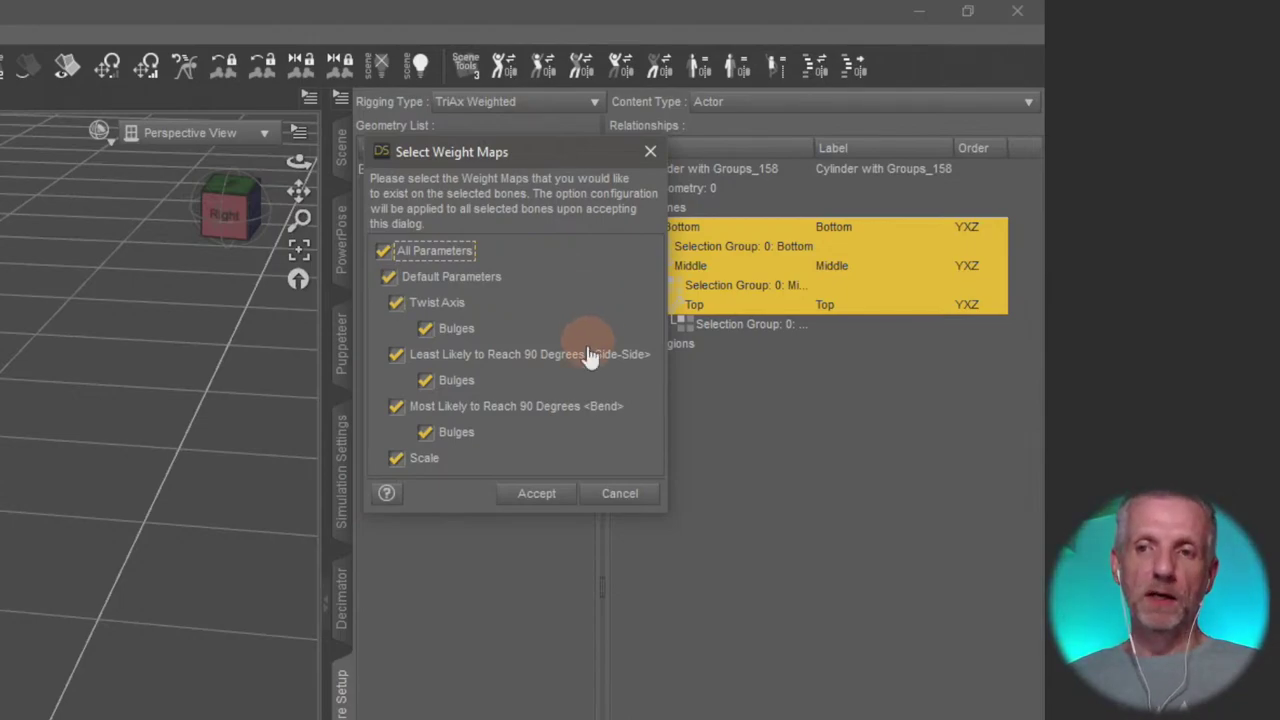
left_click(563, 457)
Exclude the Bulges maps of the Twist Axis, Side-Side and Bend entries while keeping the three axis maps enabled
left_click(427, 435)
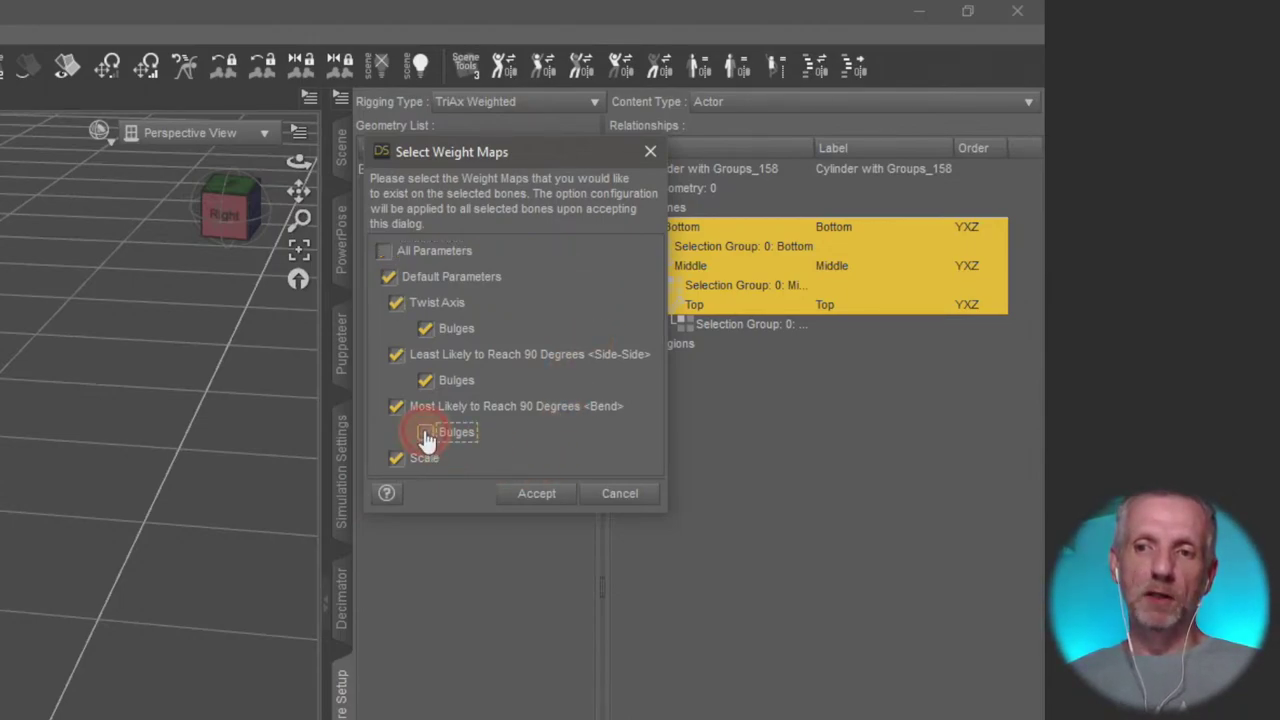
left_click(426, 381)
left_click(425, 330)
left_click(563, 408)
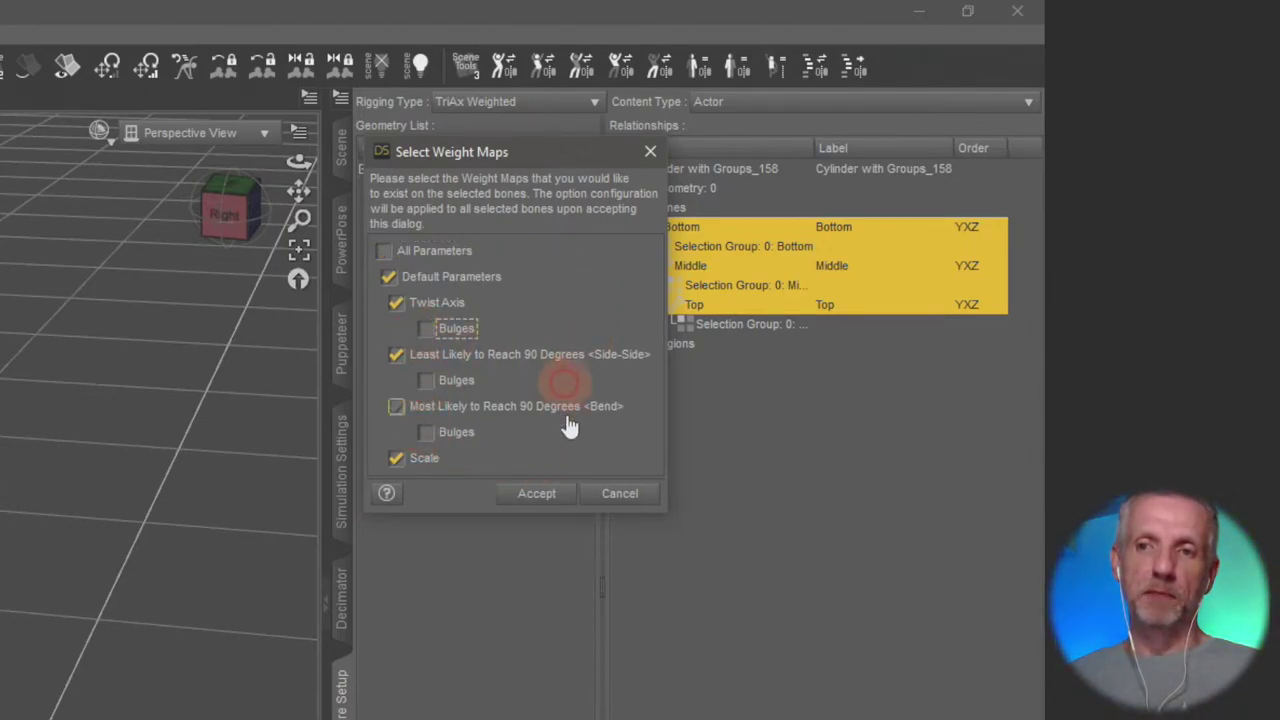
left_click(555, 425)
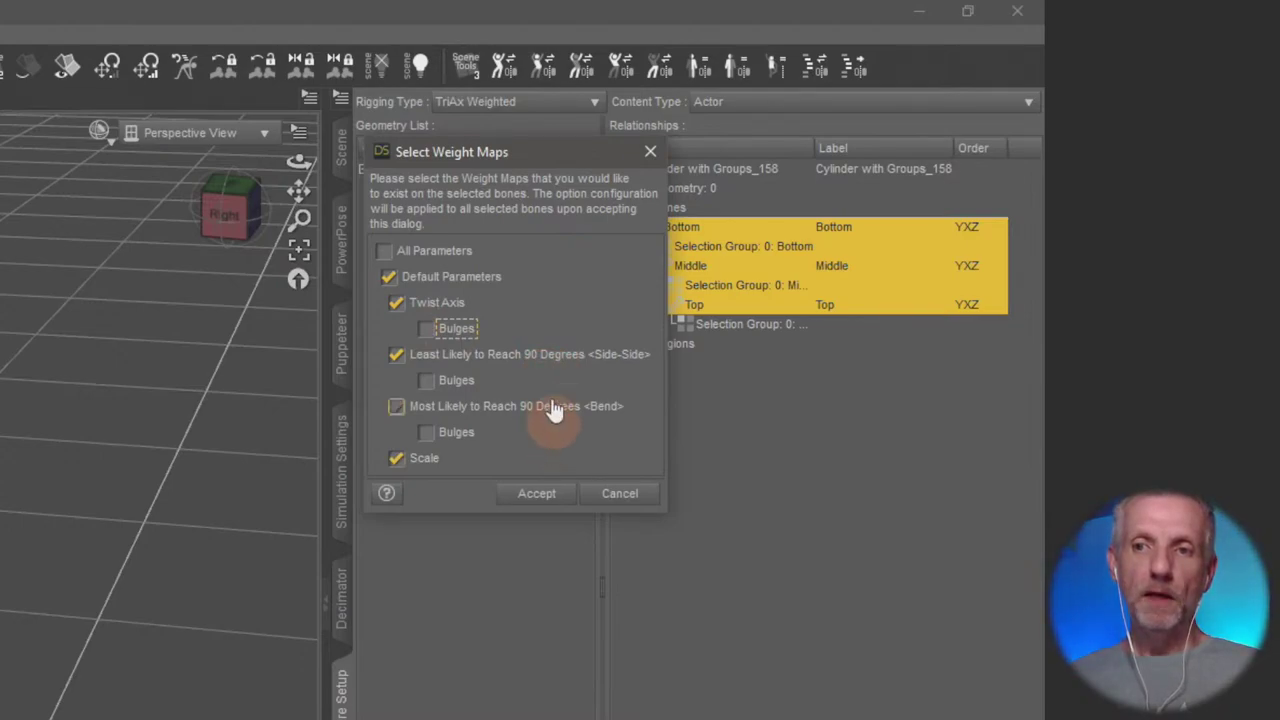
left_click(515, 358)
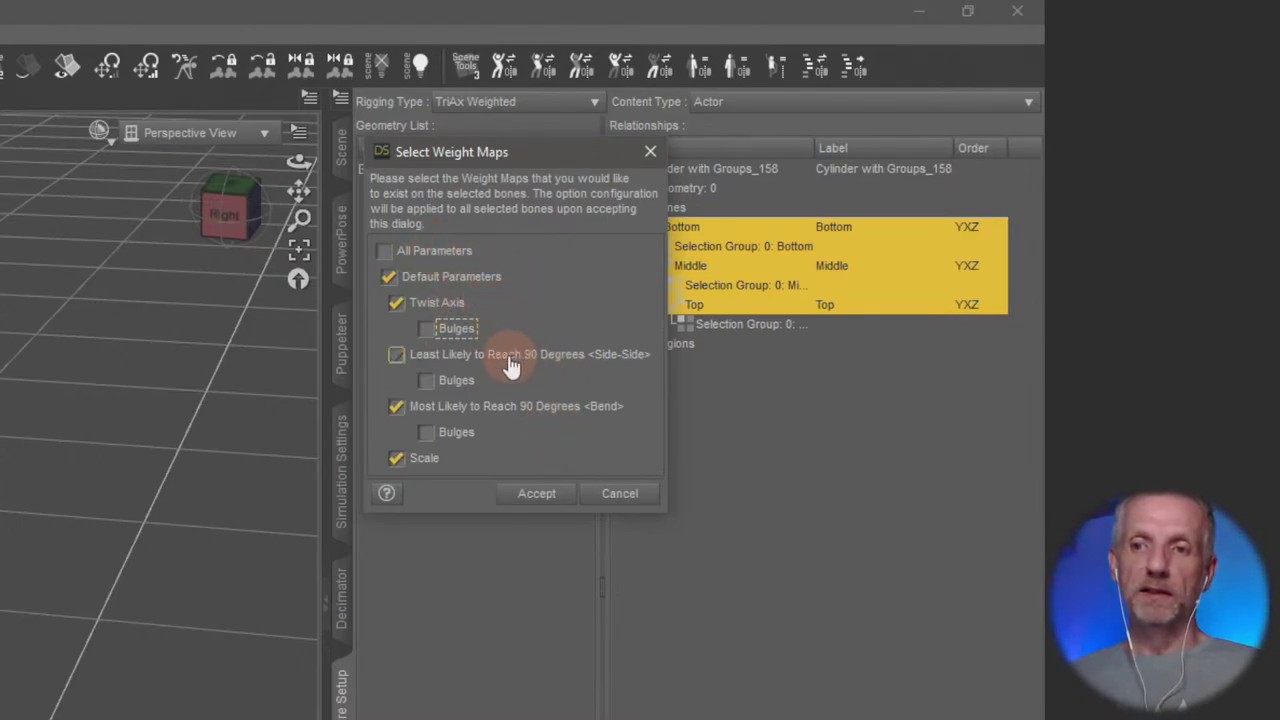
left_click(500, 352)
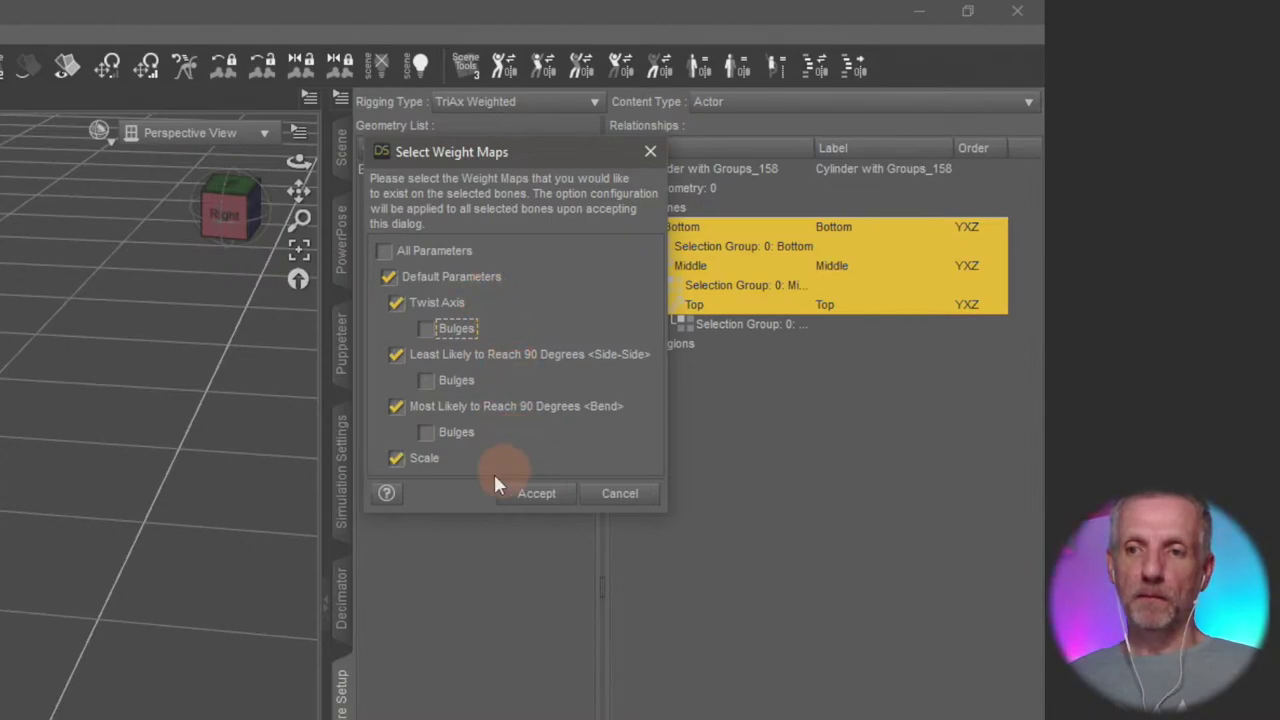
Exclude the Scale map and apply the weight map selection to the three bones
left_click(398, 460)
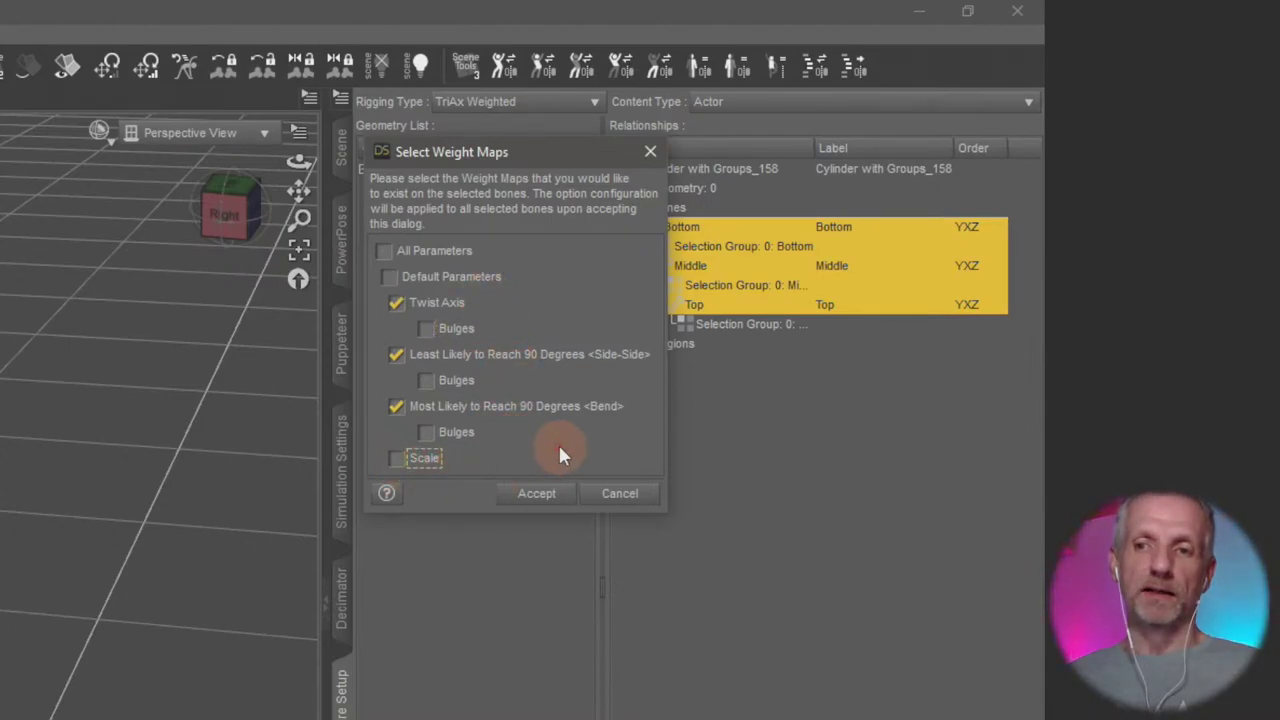
left_click(612, 407)
left_click(612, 407)
left_click(472, 306)
left_click(472, 306)
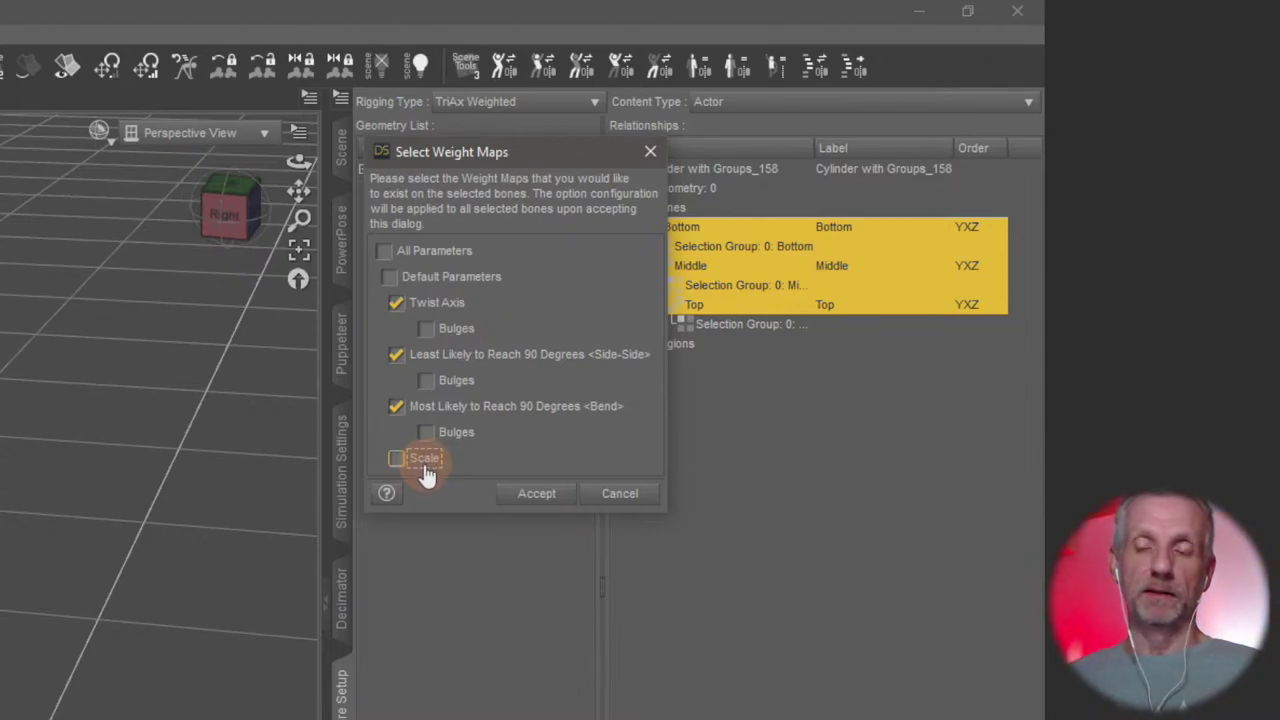
left_click(546, 504)
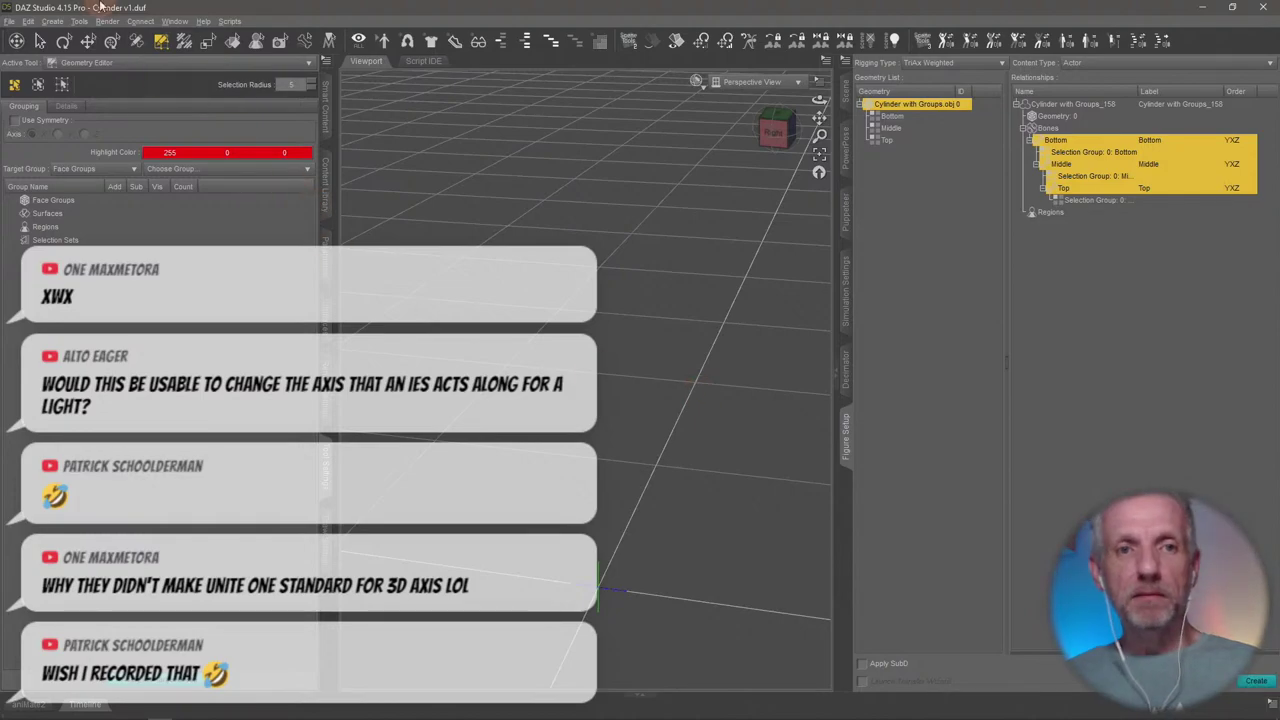
Save the scene as a new file named Cylinder v2.duf in the Rigging Adventure folder
left_click(10, 21)
mouse_move(85, 114)
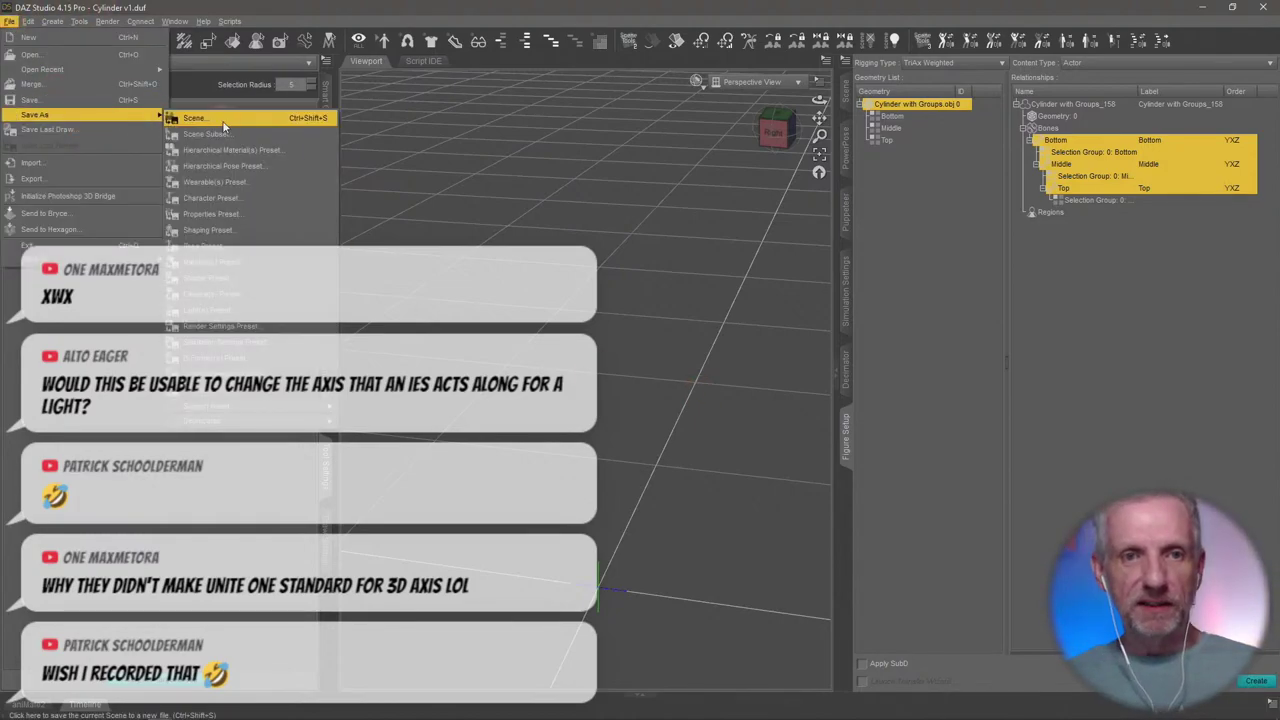
left_click(330, 171)
left_click(668, 139)
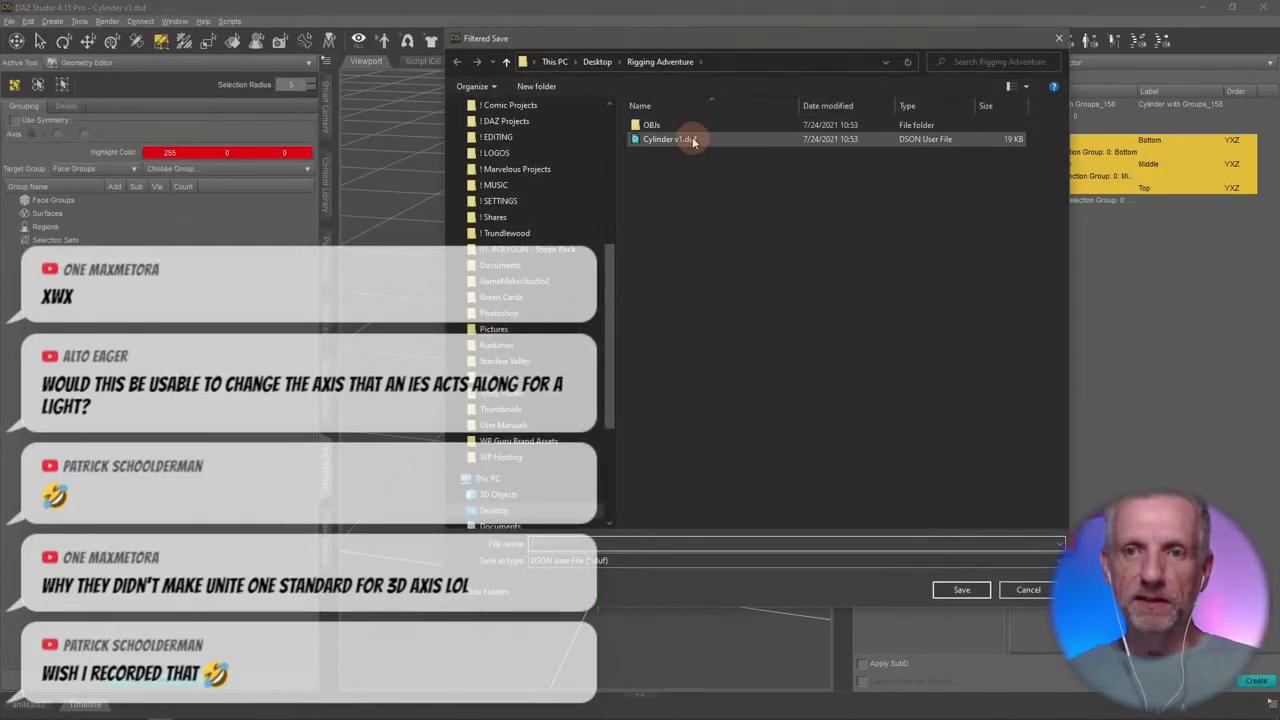
left_click(691, 542)
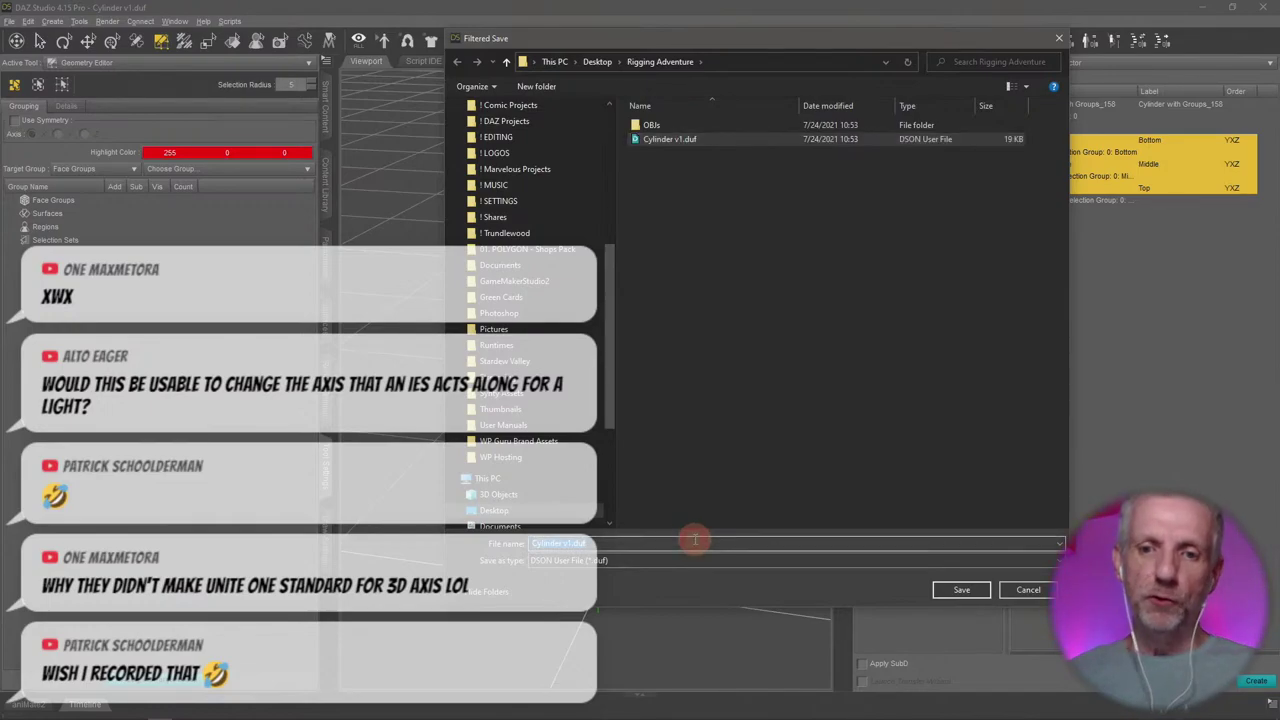
key("Left")
key("Left")
key("Left")
key("Left")
key("BackSpace")
type("2")
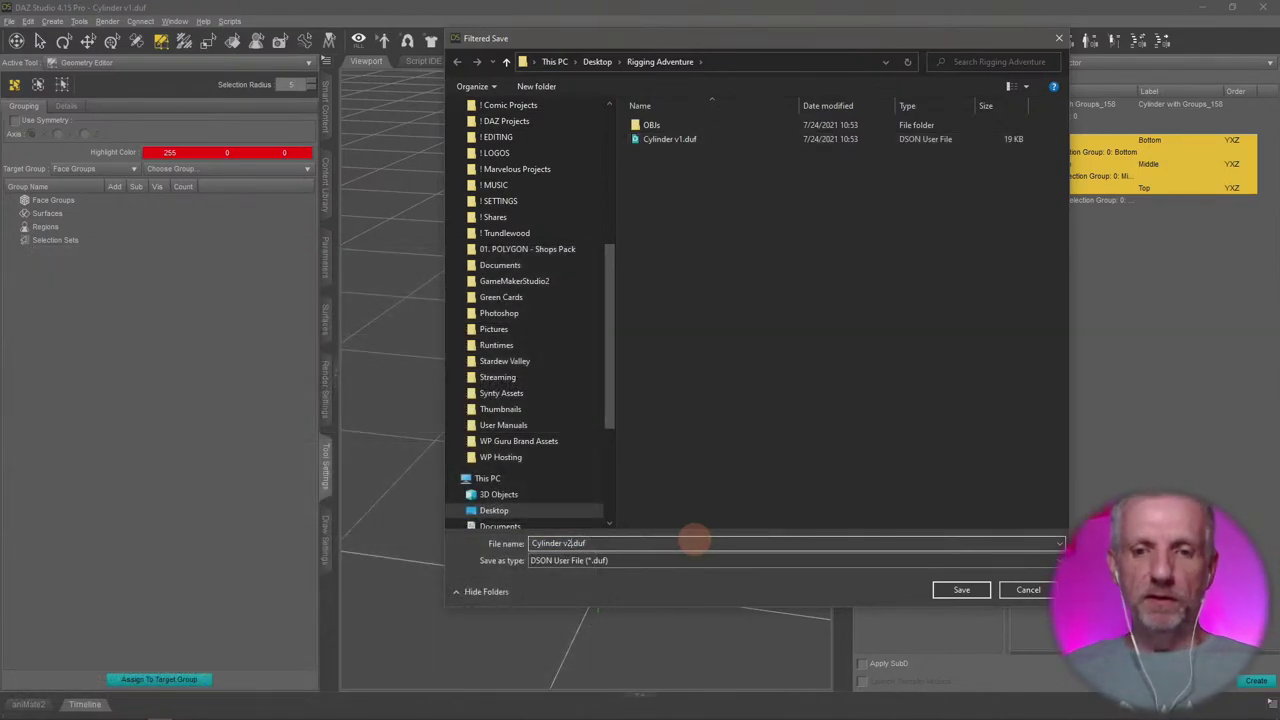
key("Return")
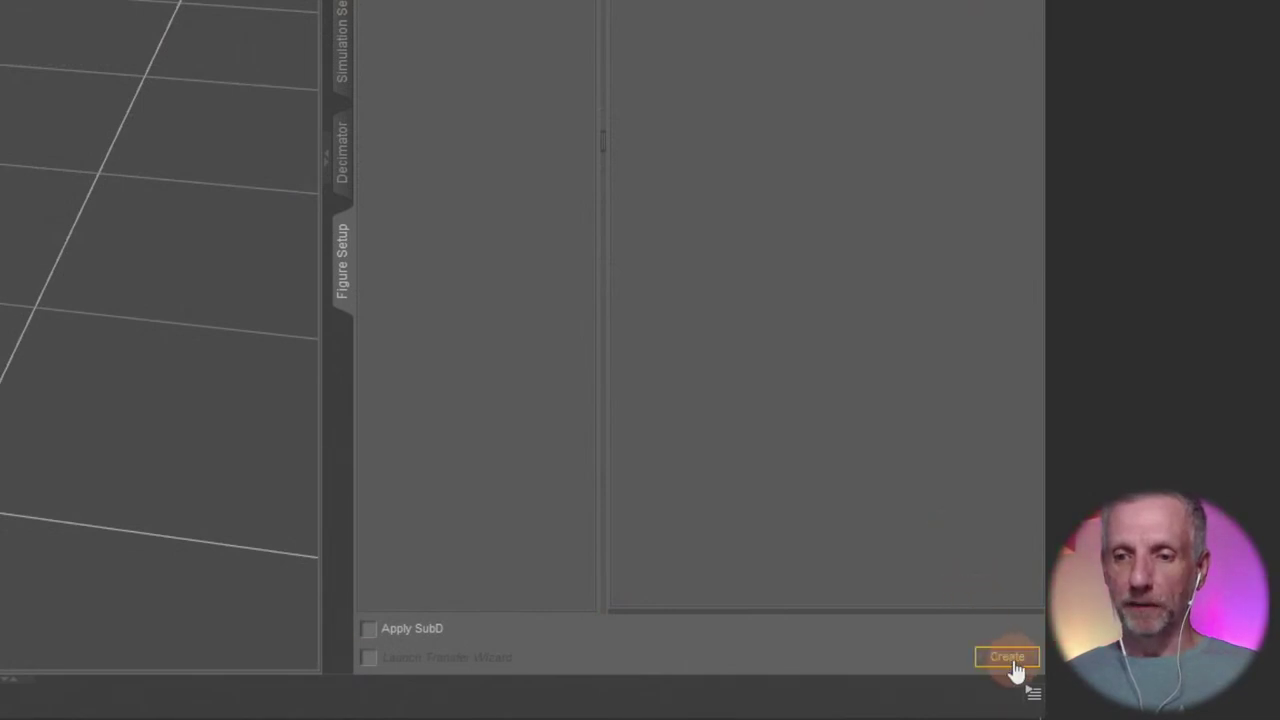
Create the figure from the finished setup without applying SubD, and show the scene hierarchy
left_click(995, 665)
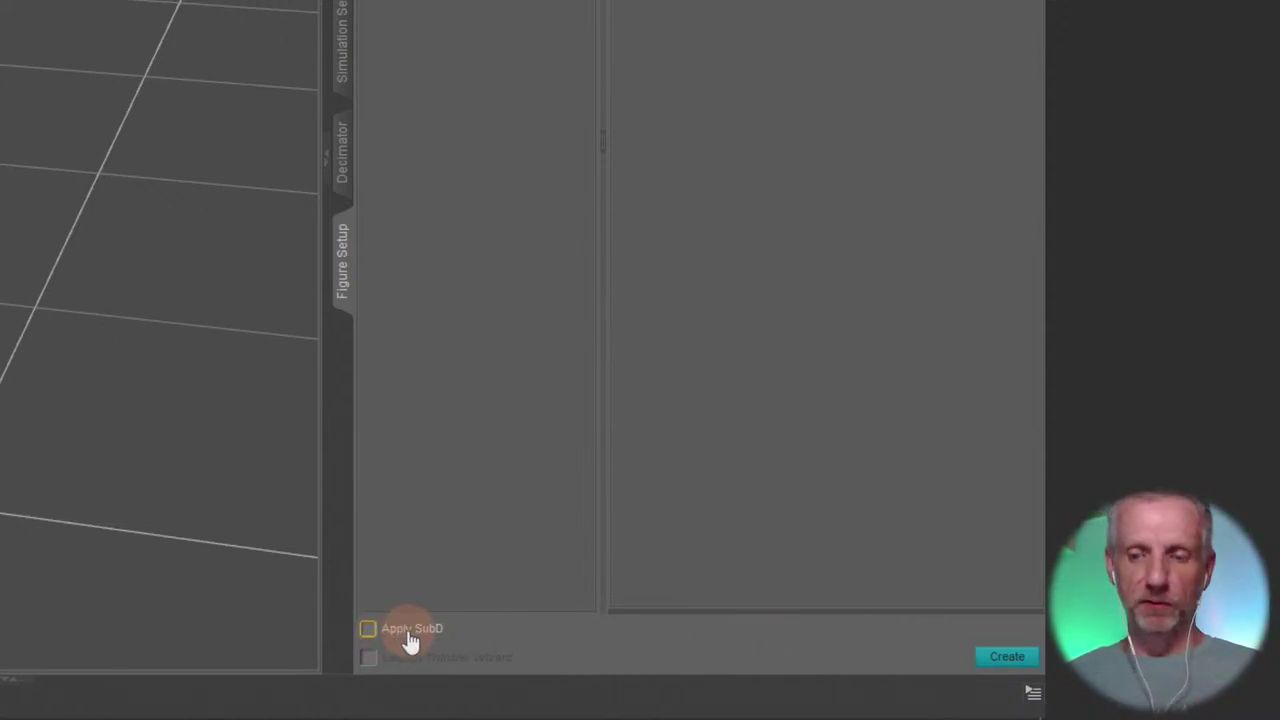
left_click(1007, 658)
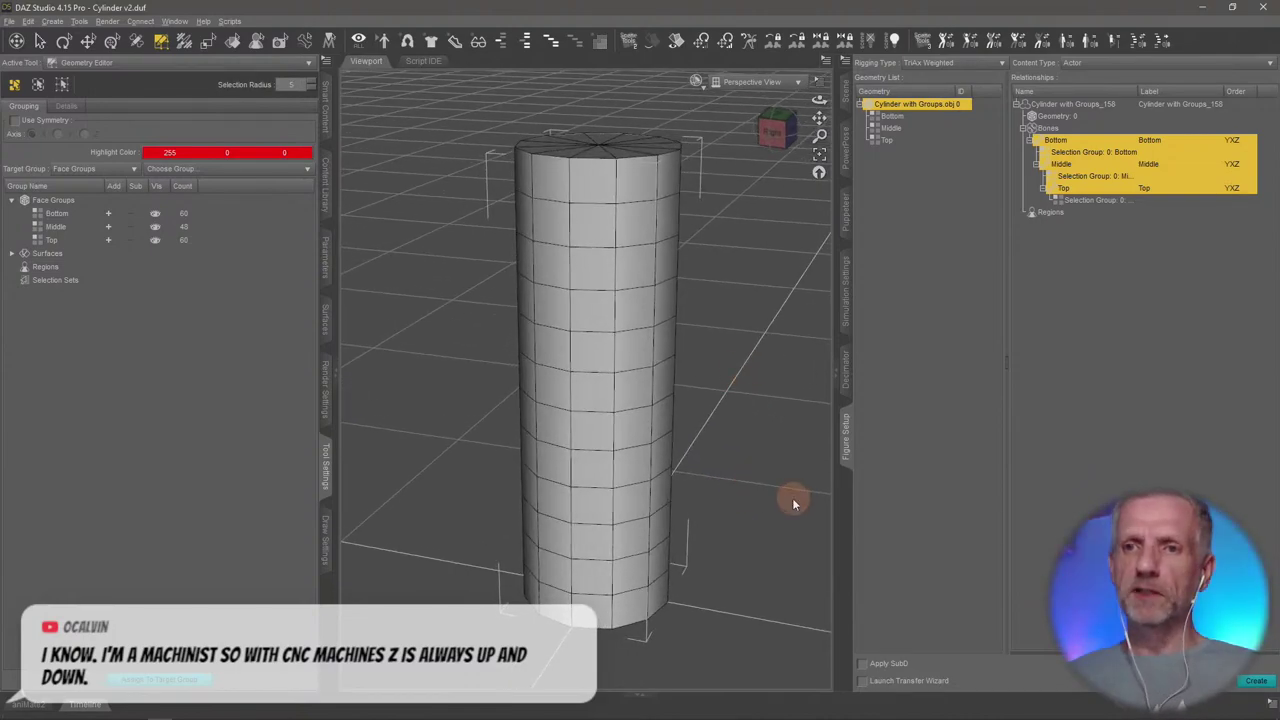
left_click(845, 97)
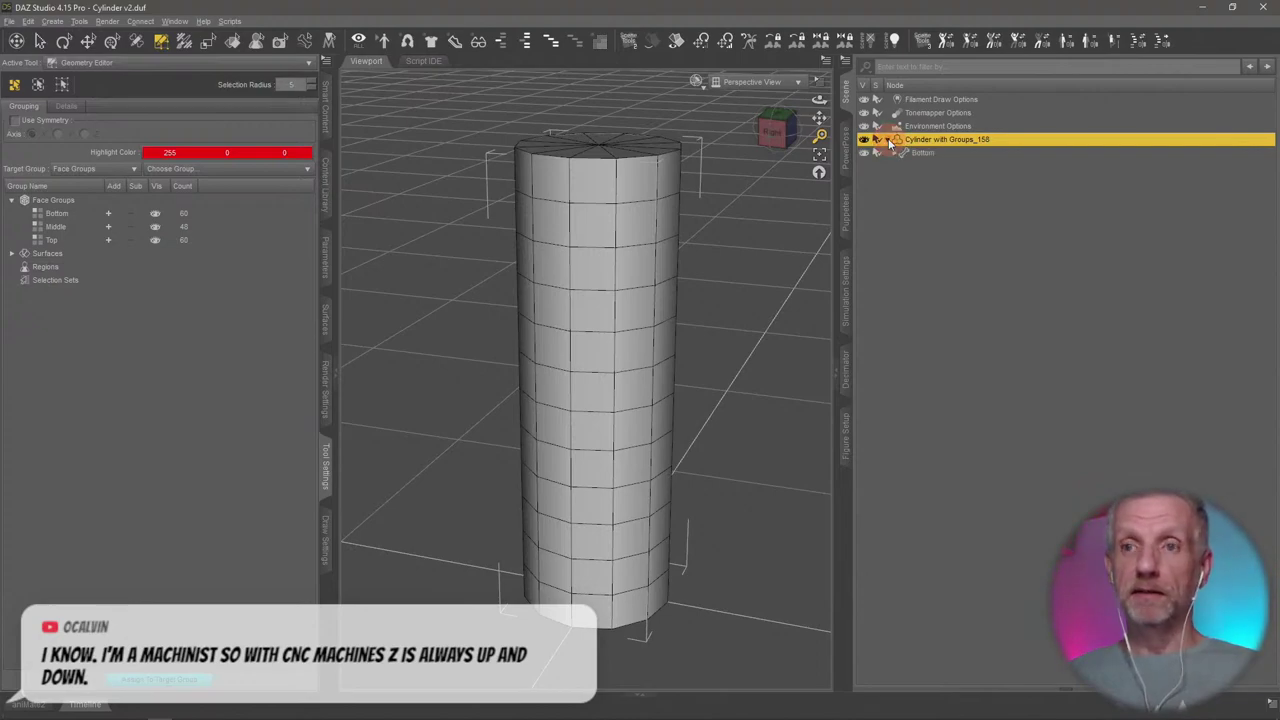
Expand the Cylinder with Groups figure's hierarchy through the Bottom and Middle bones and select the Top bone
left_click(898, 155)
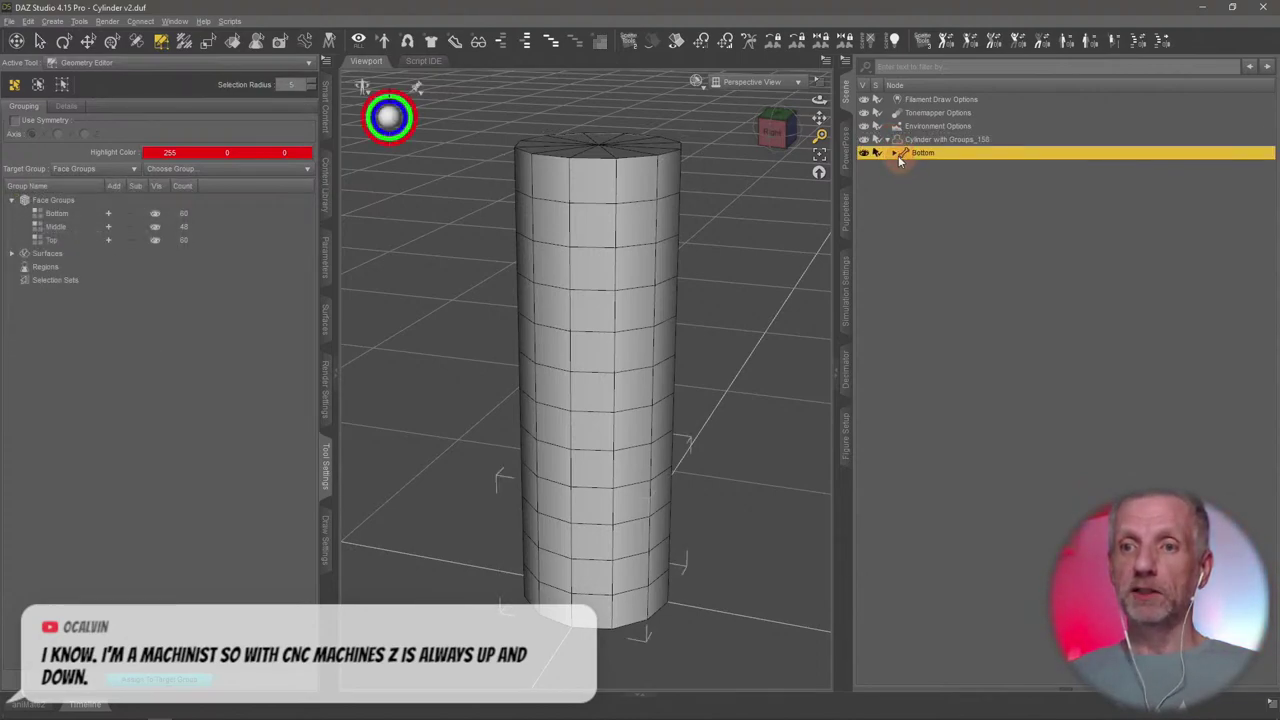
left_click(893, 153)
left_click(955, 141)
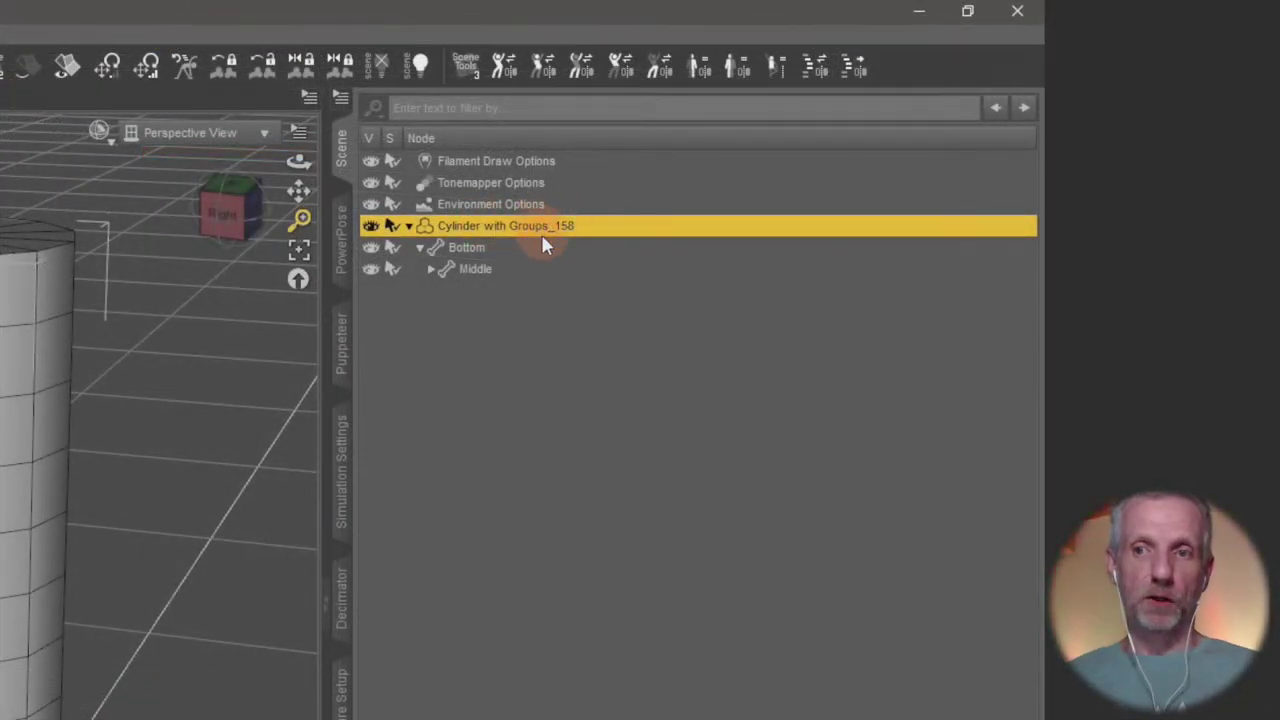
left_click(524, 247)
left_click(523, 270)
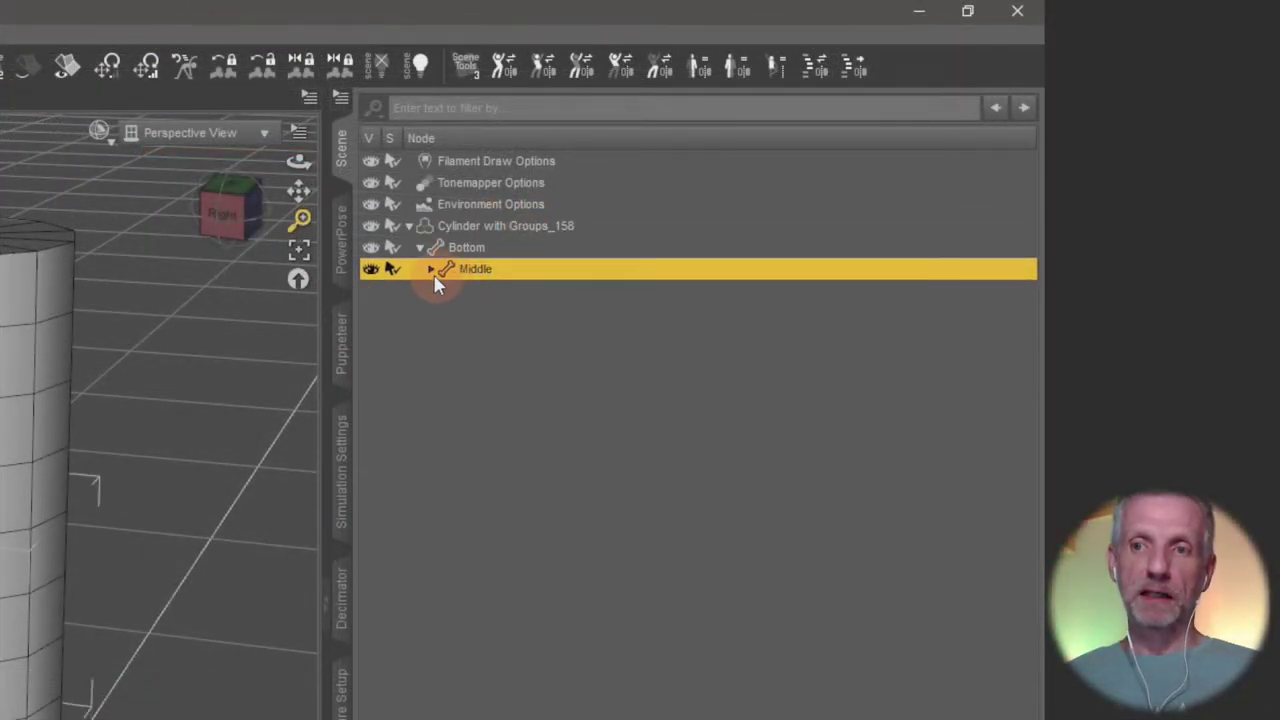
left_click(431, 271)
left_click(521, 290)
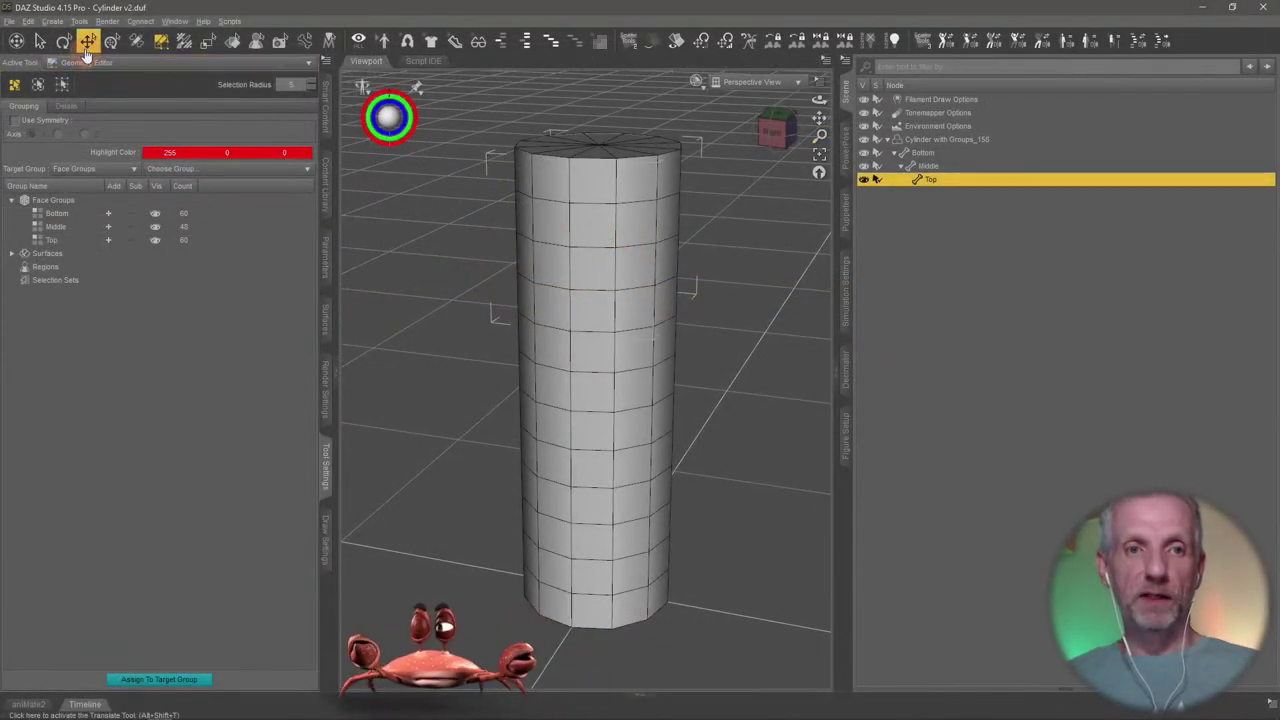
Activate the Universal tool and check bone selection by picking the bottom, middle and top sections of the cylinder
left_click(111, 40)
left_click(628, 518)
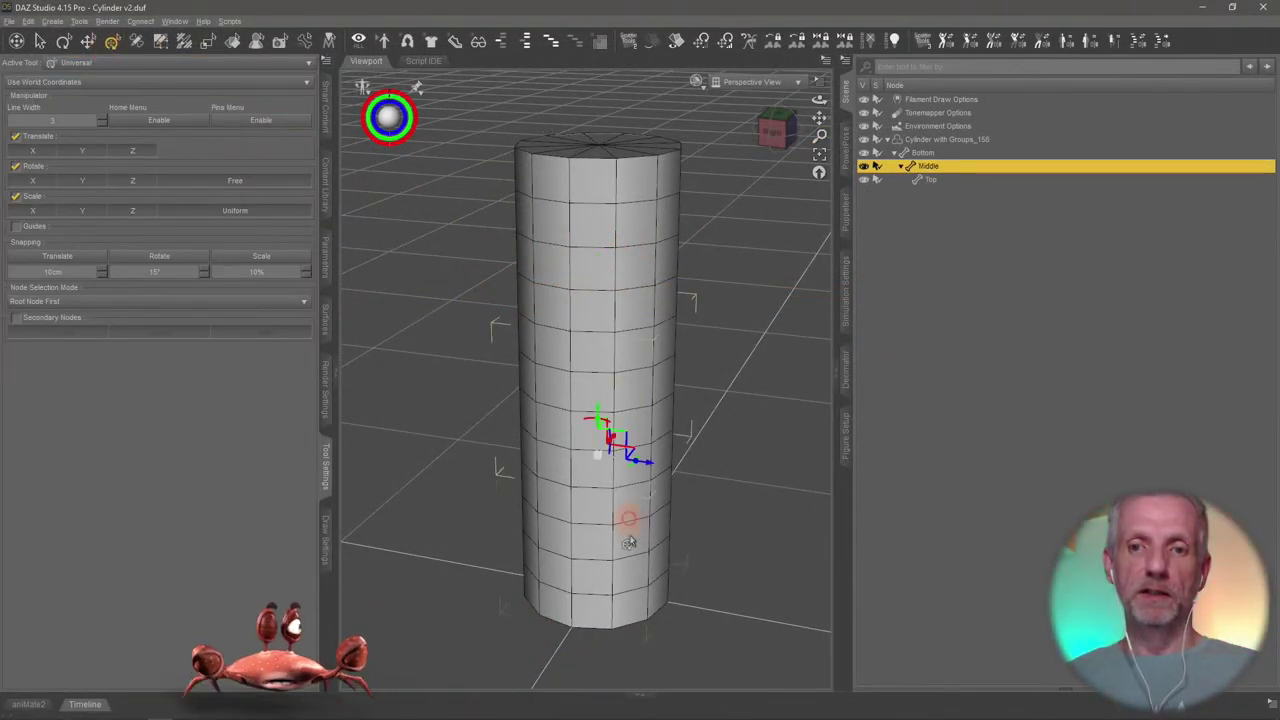
left_click(618, 585)
left_click(626, 445)
left_click(624, 386)
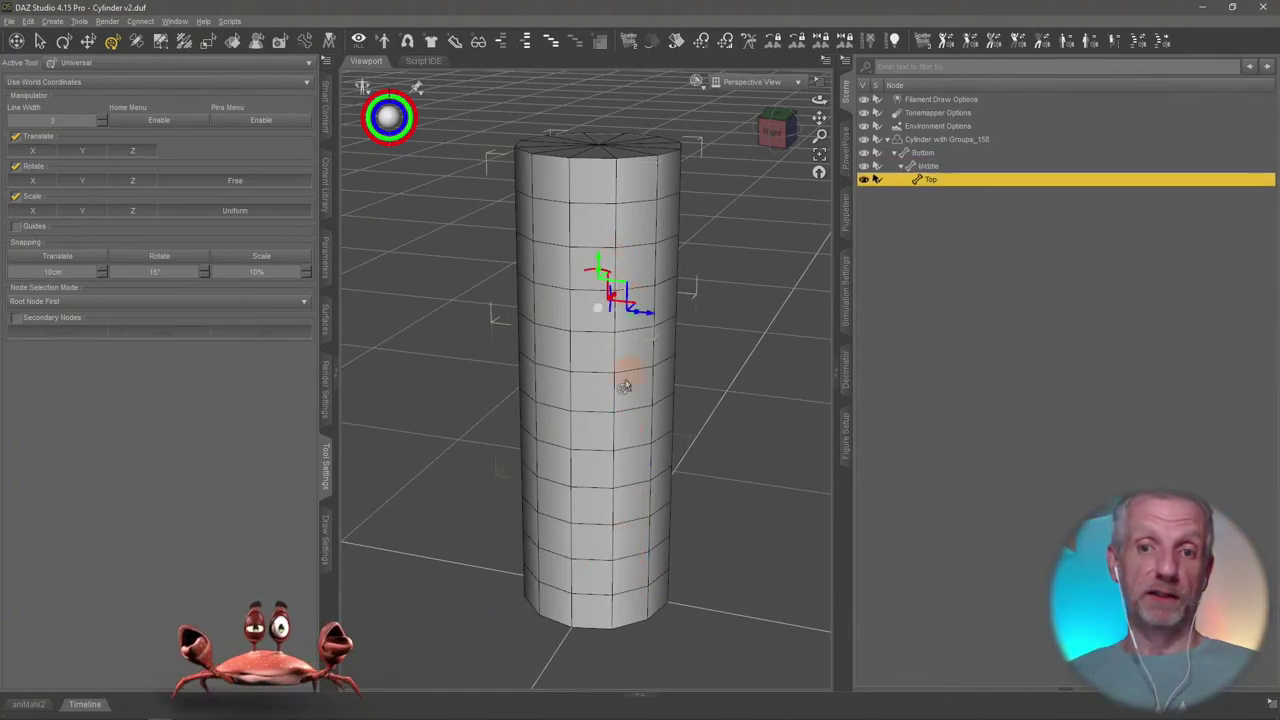
left_click(624, 452)
left_click(630, 545)
left_click(614, 418)
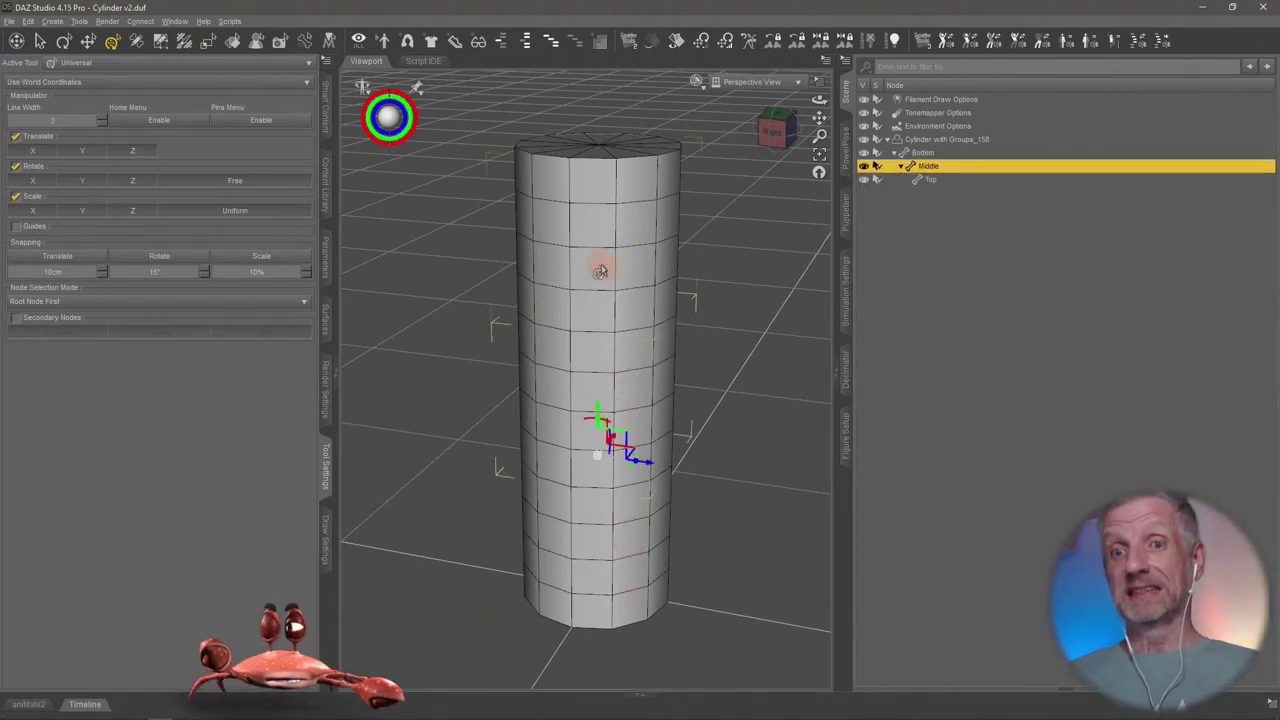
left_click(600, 271)
left_click(608, 380)
left_click(616, 522)
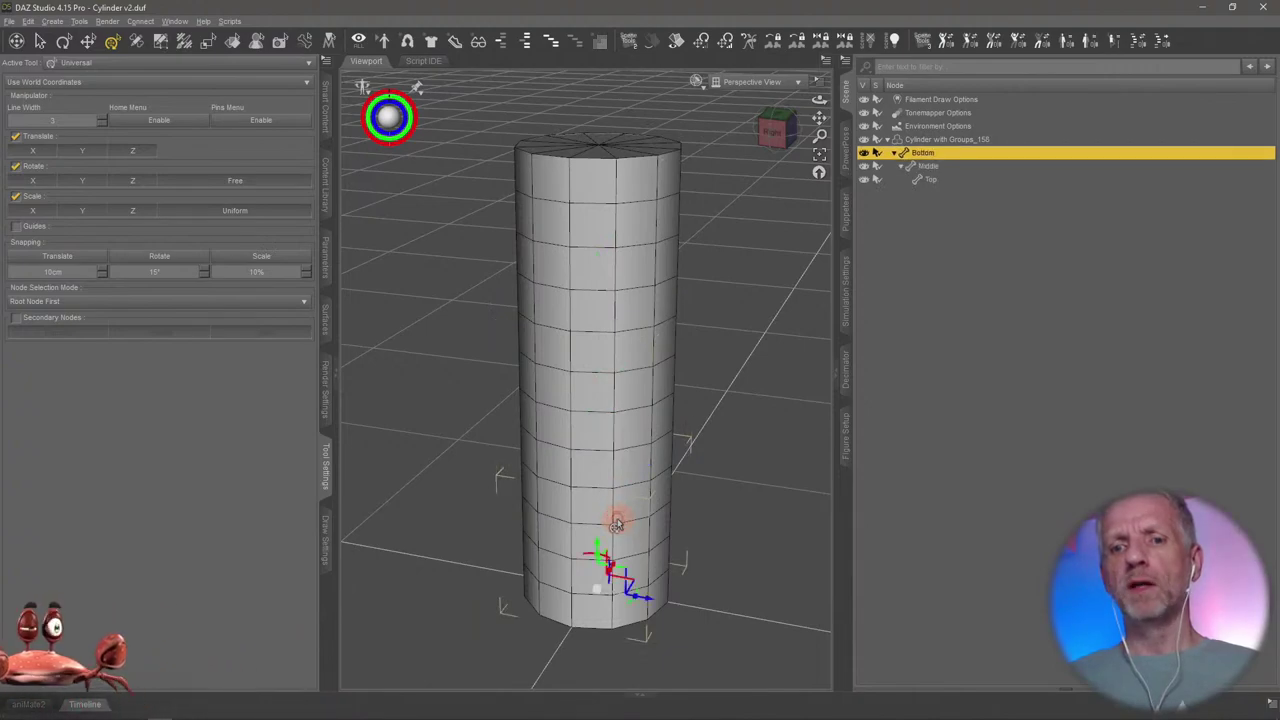
left_click(606, 416)
left_click(582, 200)
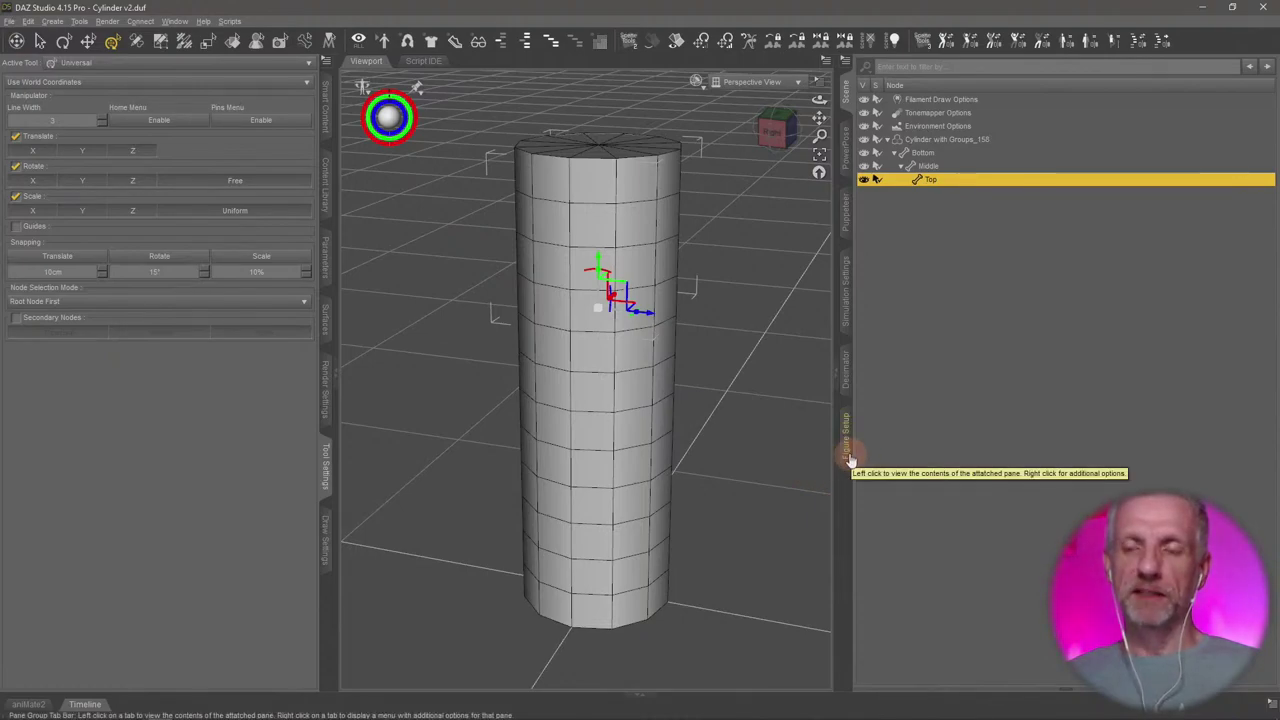
Save the scene as a new file named Cylinder v3 in the Rigging Adventure folder
left_click(9, 21)
mouse_move(133, 117)
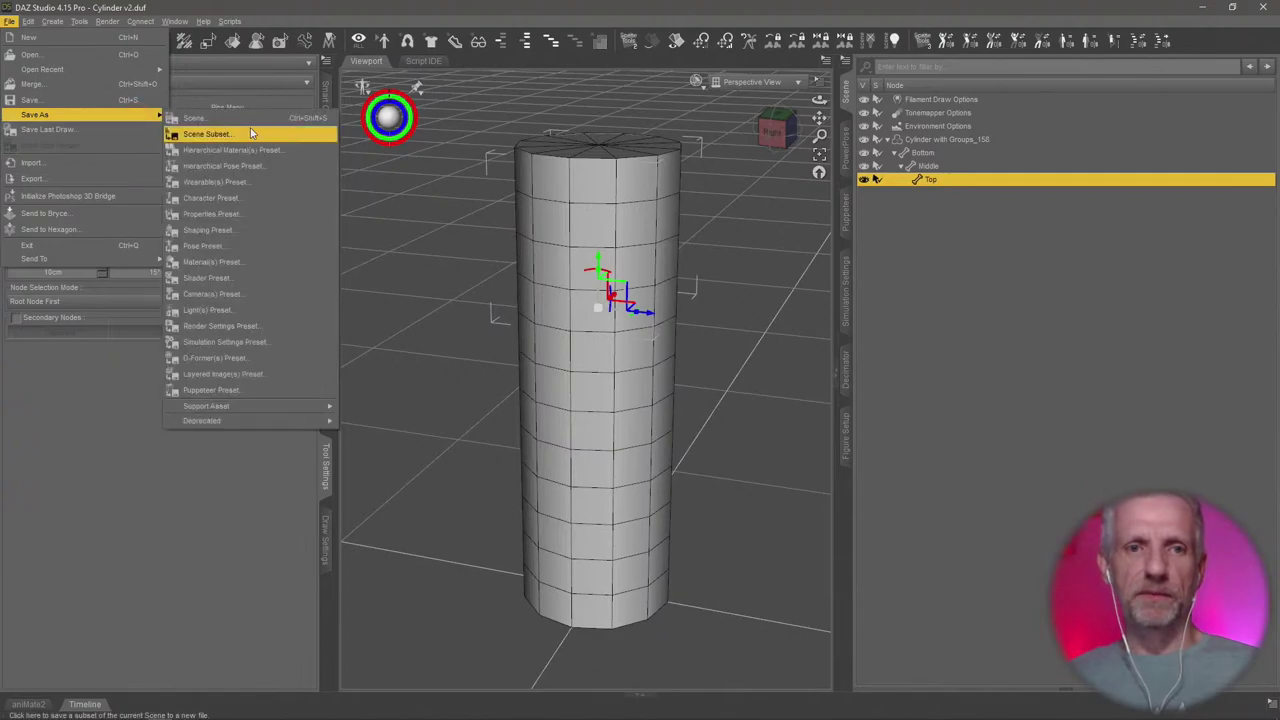
left_click(250, 131)
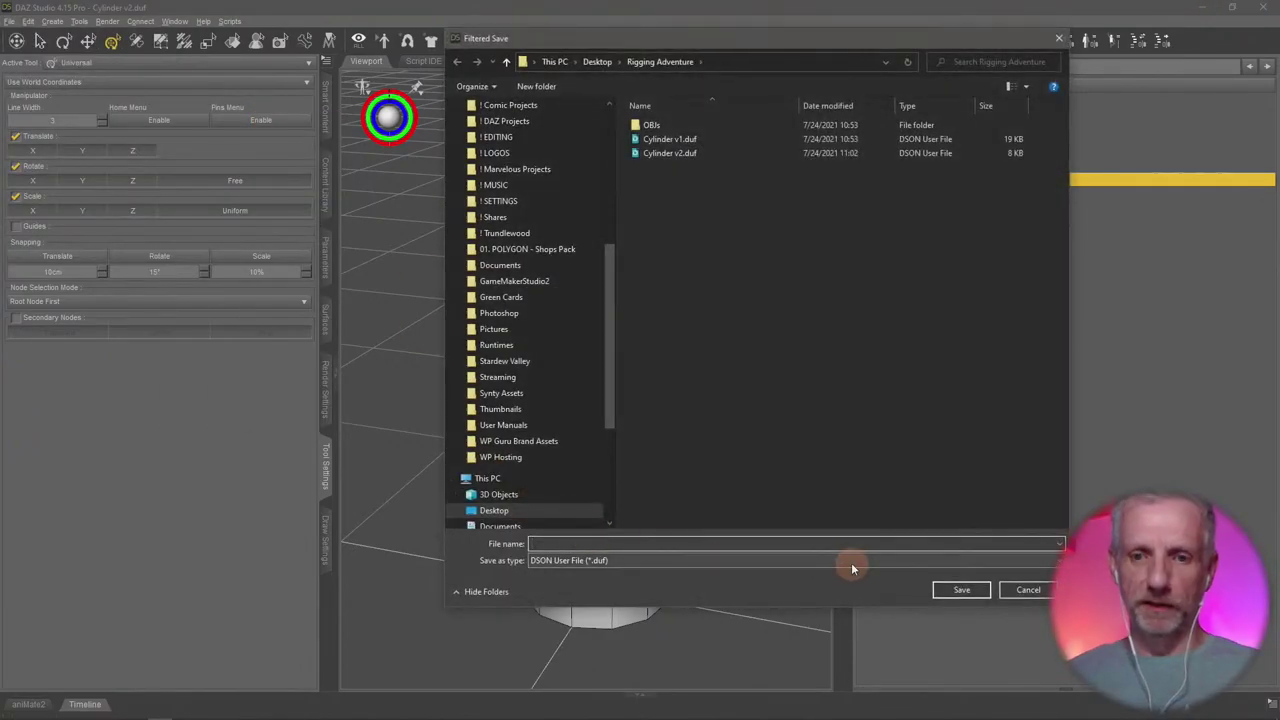
type("Cylinder ")
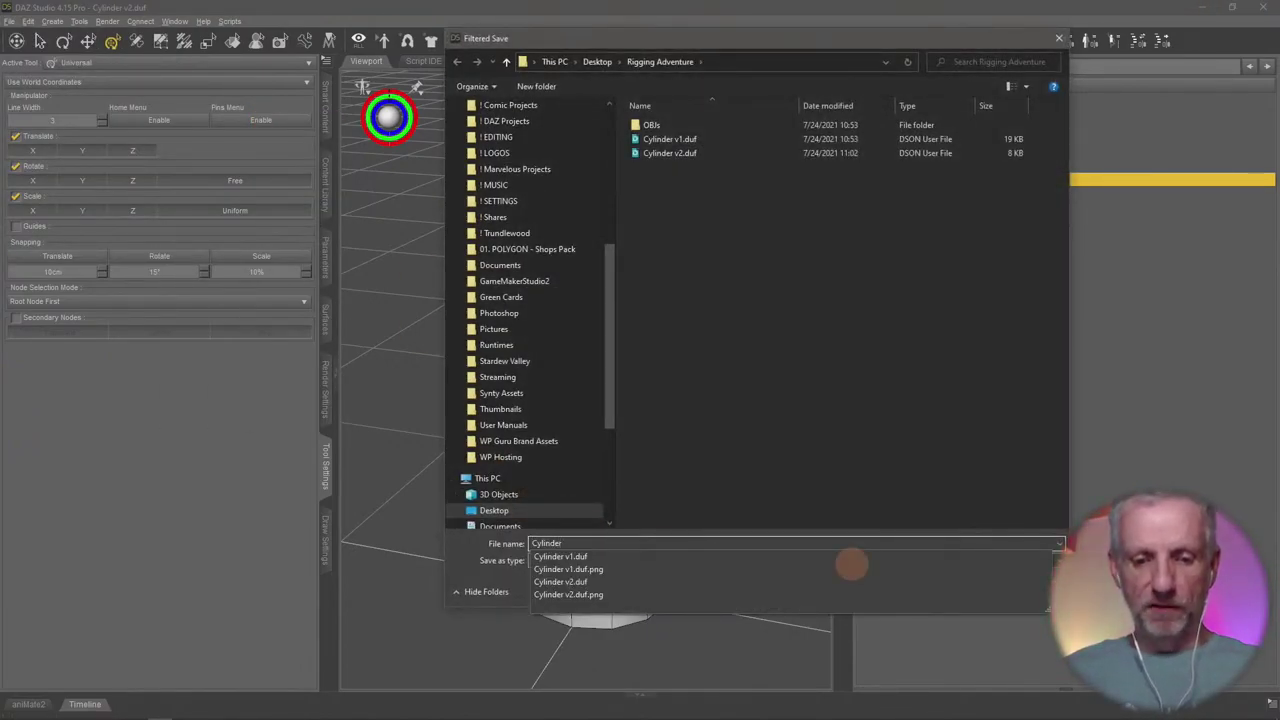
type("v3")
key("Return")
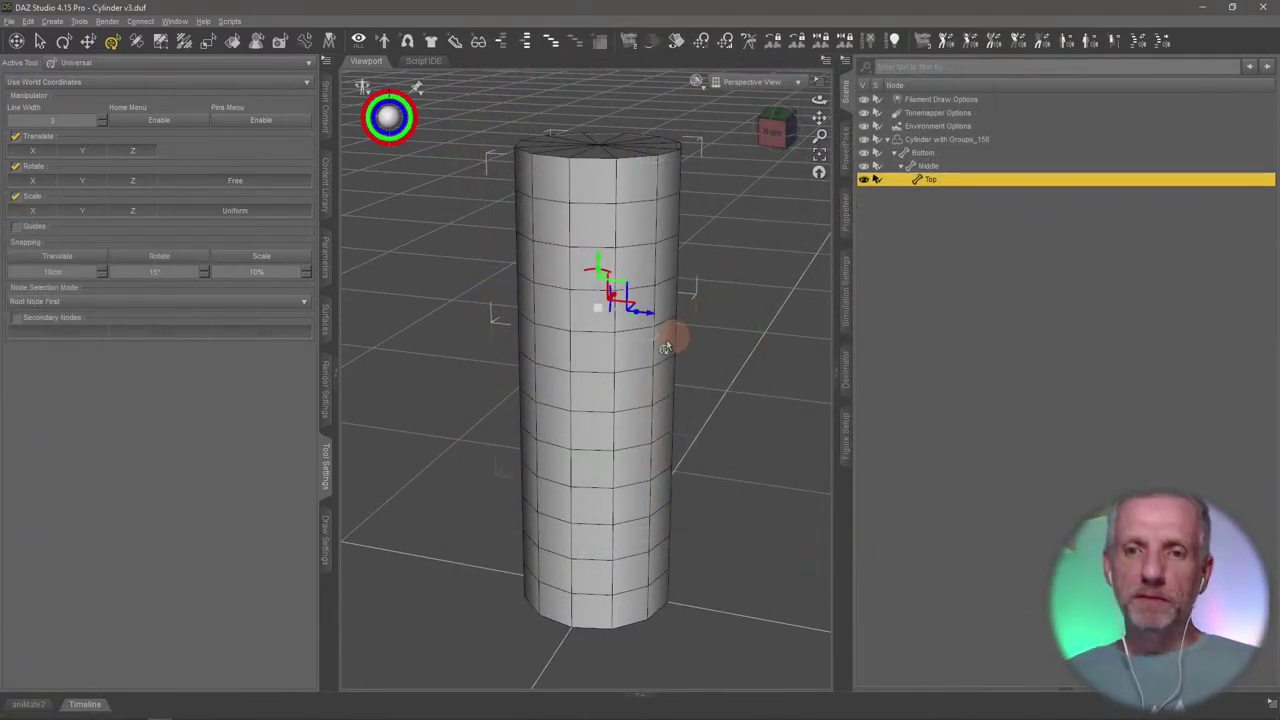
Try to rotate the Top bone in the viewport with the Universal tool's manipulator
left_click_drag(660, 345, 630, 358, "alt")
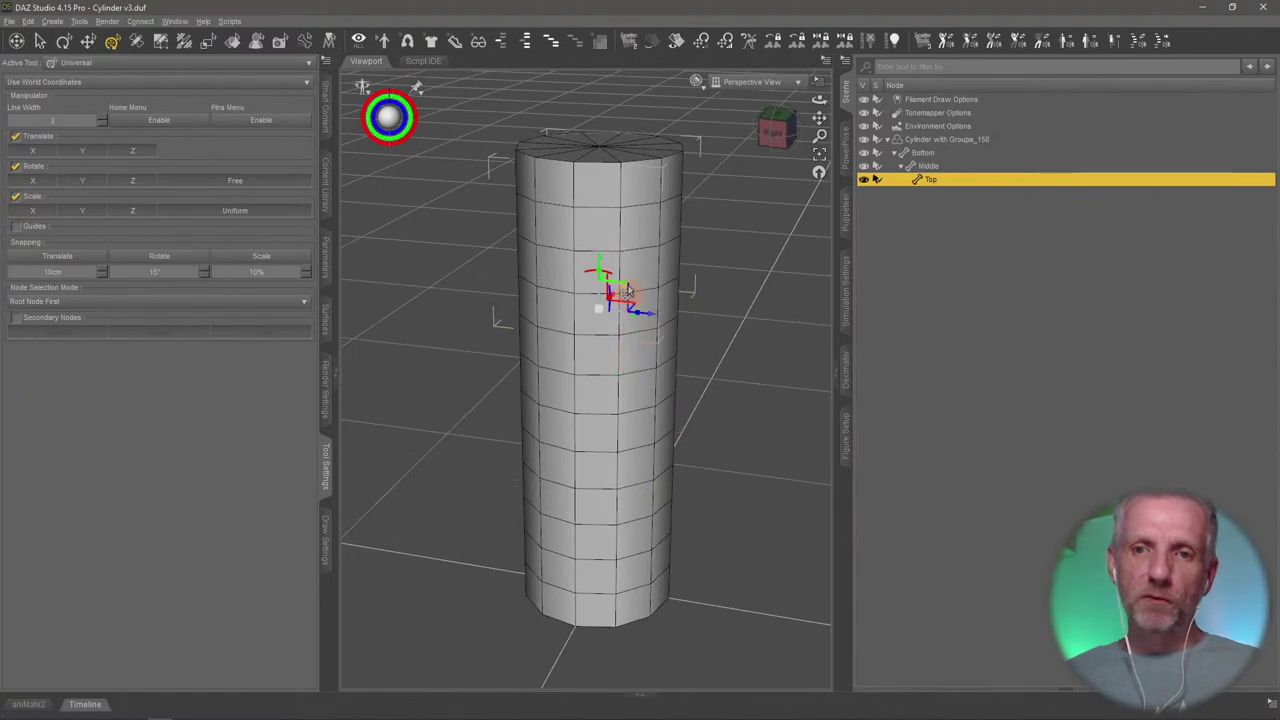
mouse_move(606, 280)
left_mouse_down()
mouse_move(677, 297)
mouse_move(583, 284)
mouse_move(655, 284)
mouse_move(594, 277)
left_mouse_up()
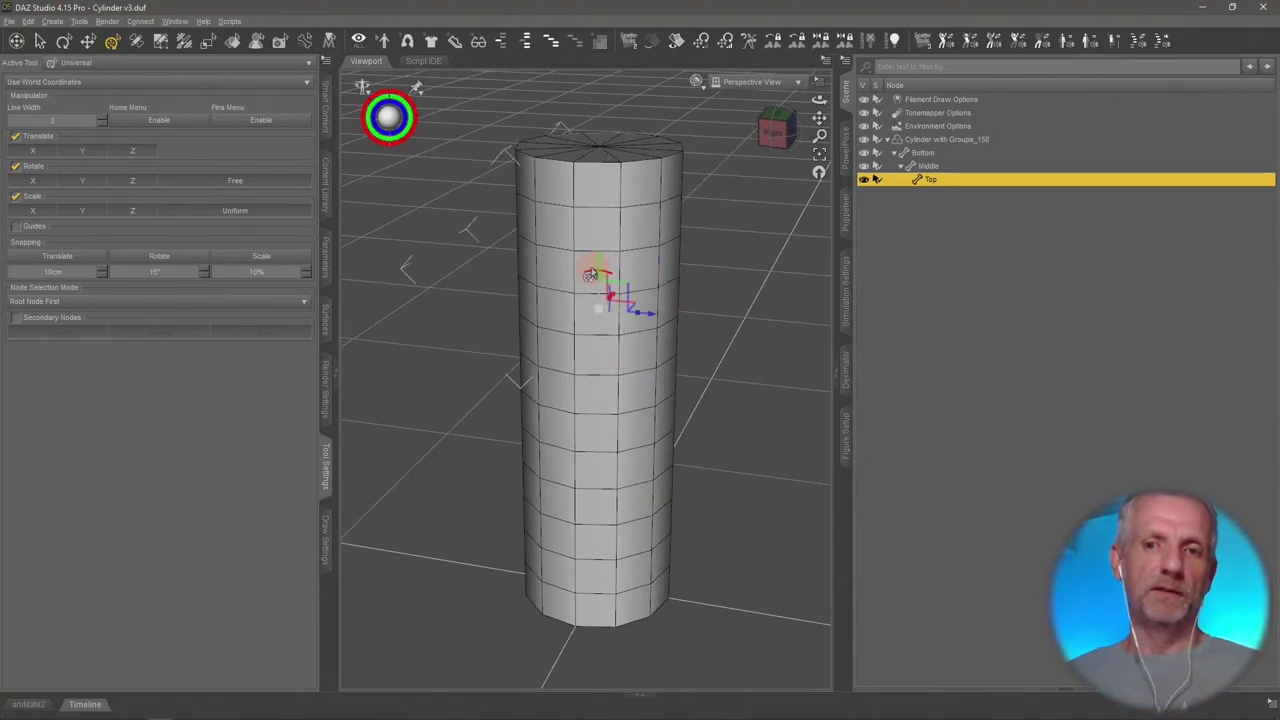
mouse_move(678, 369)
left_mouse_down("alt")
mouse_move(720, 418)
mouse_move(743, 403)
left_mouse_up("alt")
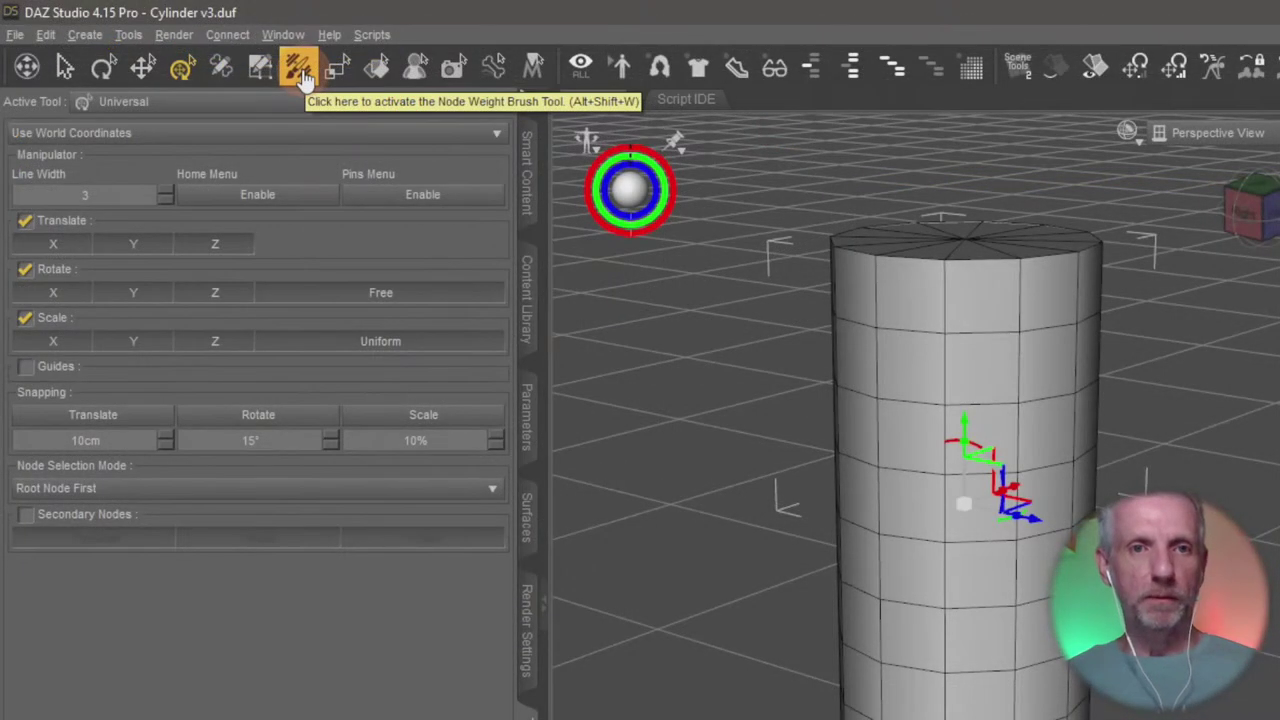
Activate the Node Weight Map Brush and view the Top bone's X, Y and Z Rotation weight maps
left_click(185, 44)
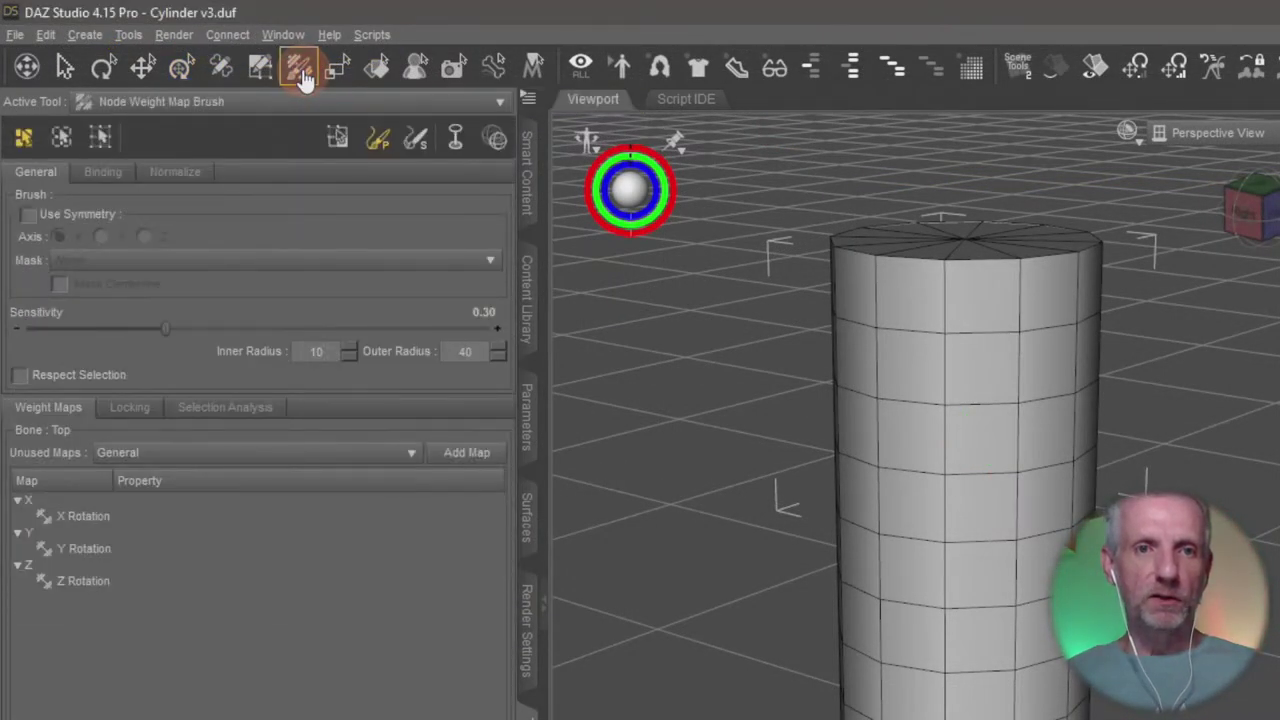
left_click(128, 34)
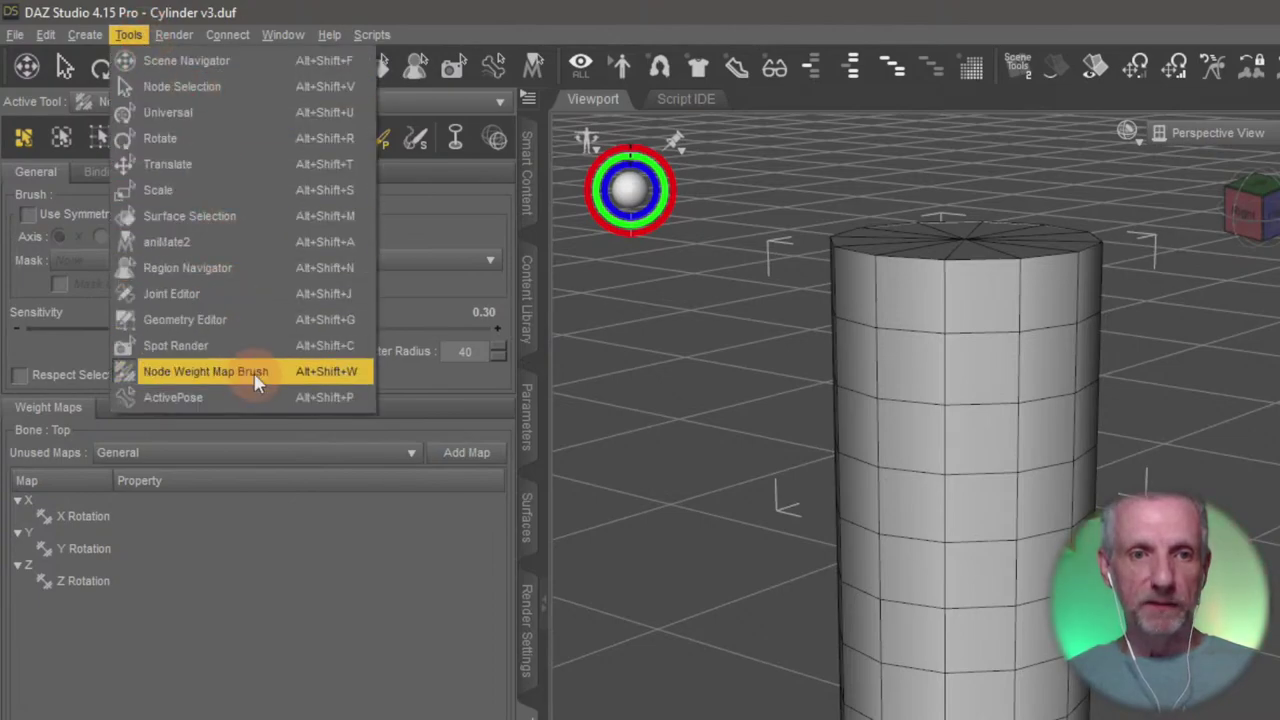
left_click(332, 564)
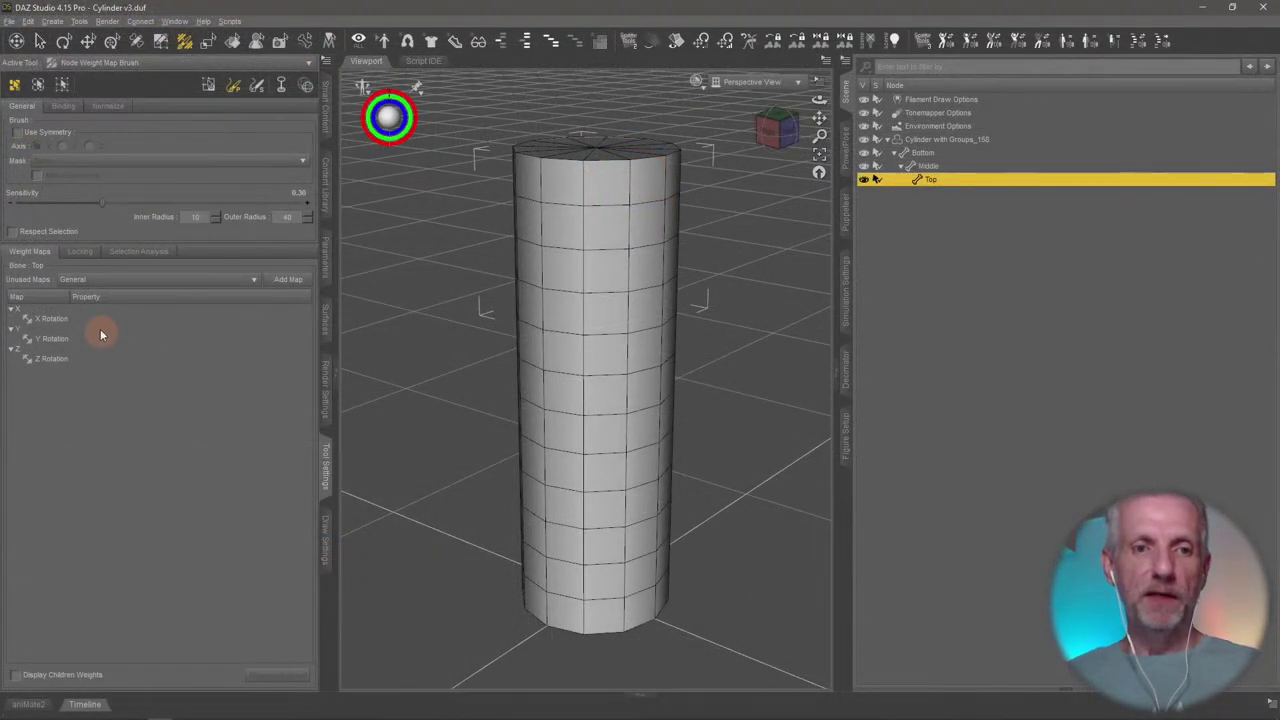
left_click(72, 319)
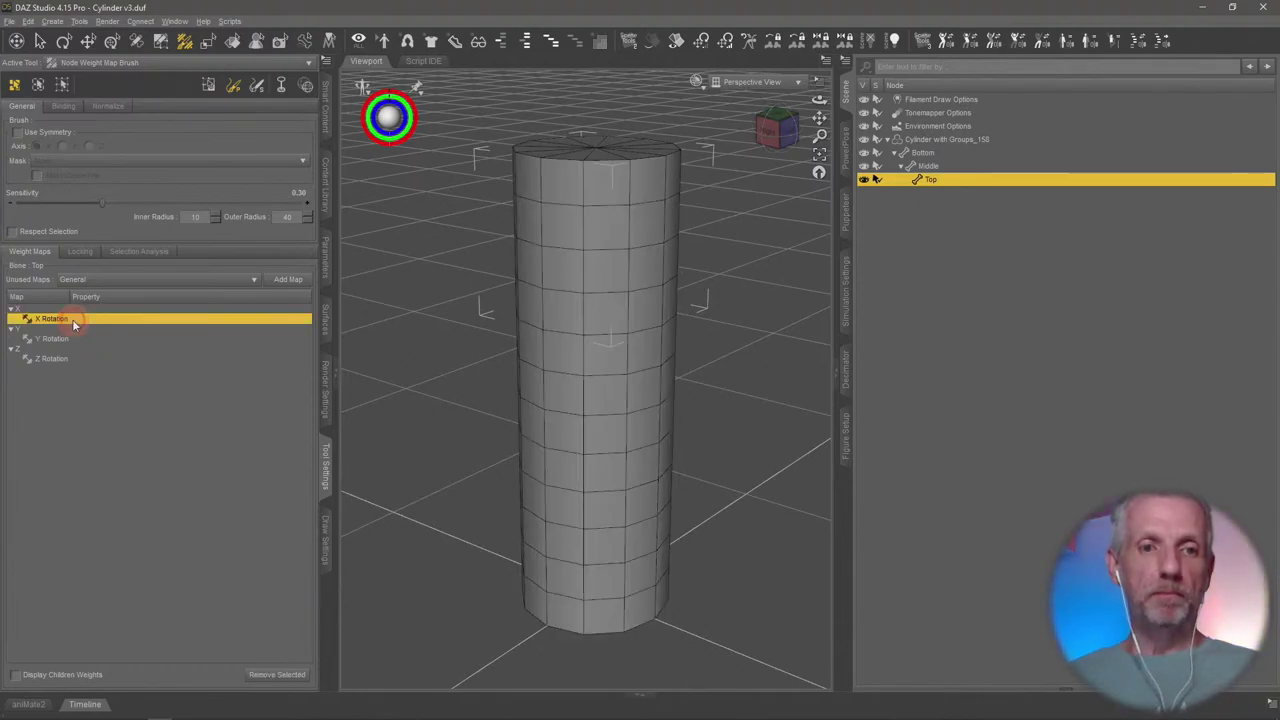
left_click(79, 339)
left_click(80, 359)
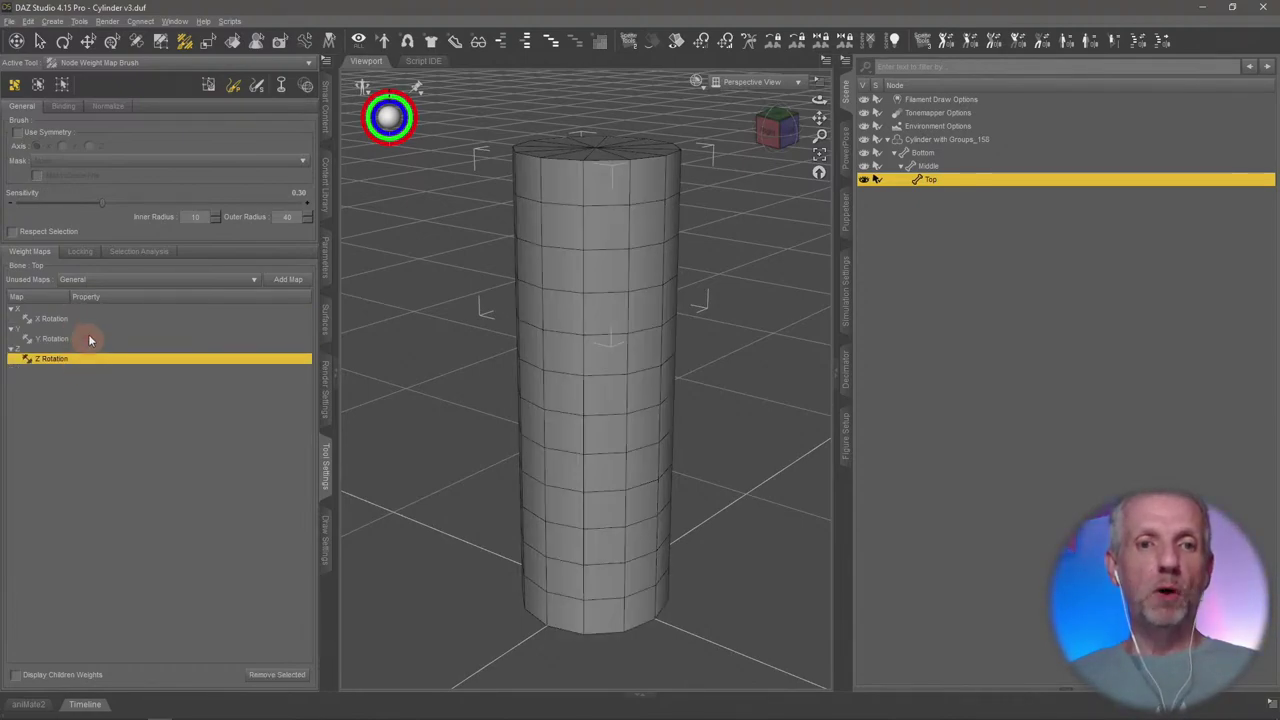
Compare the Z Rotation weight maps of the Bottom, Middle and Top bones on the cylinder
left_click(957, 140)
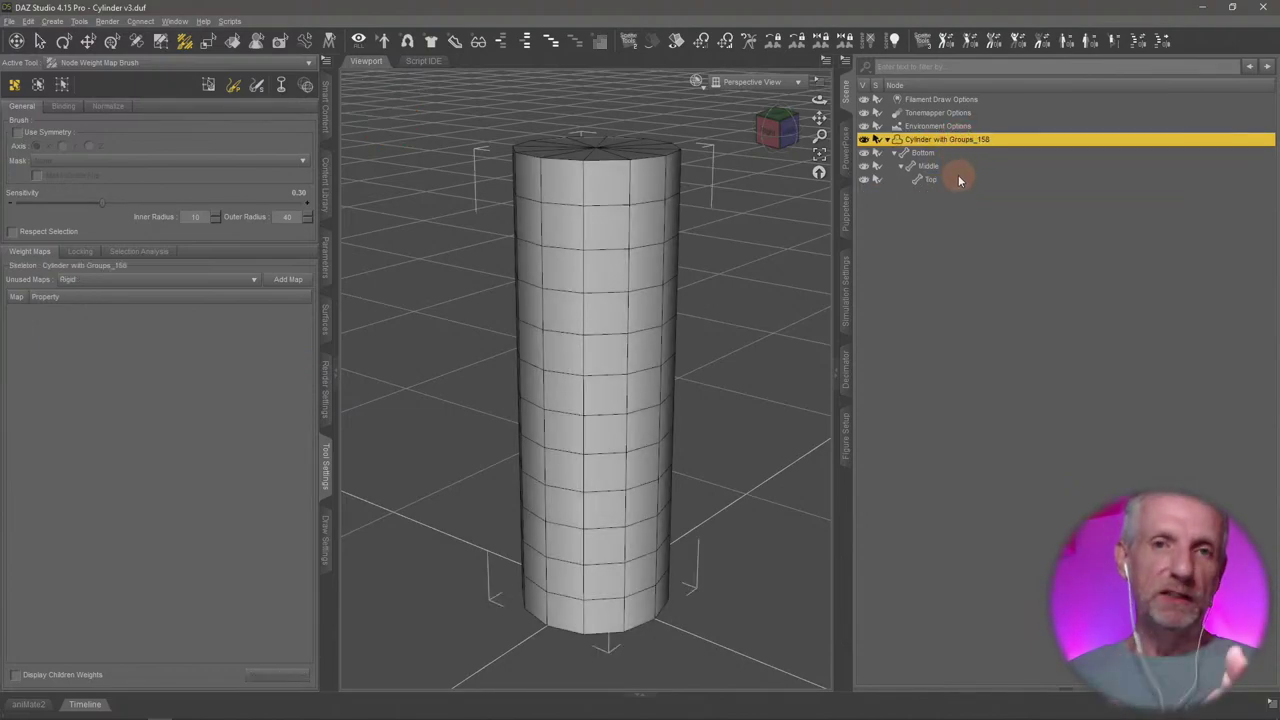
left_click(942, 152)
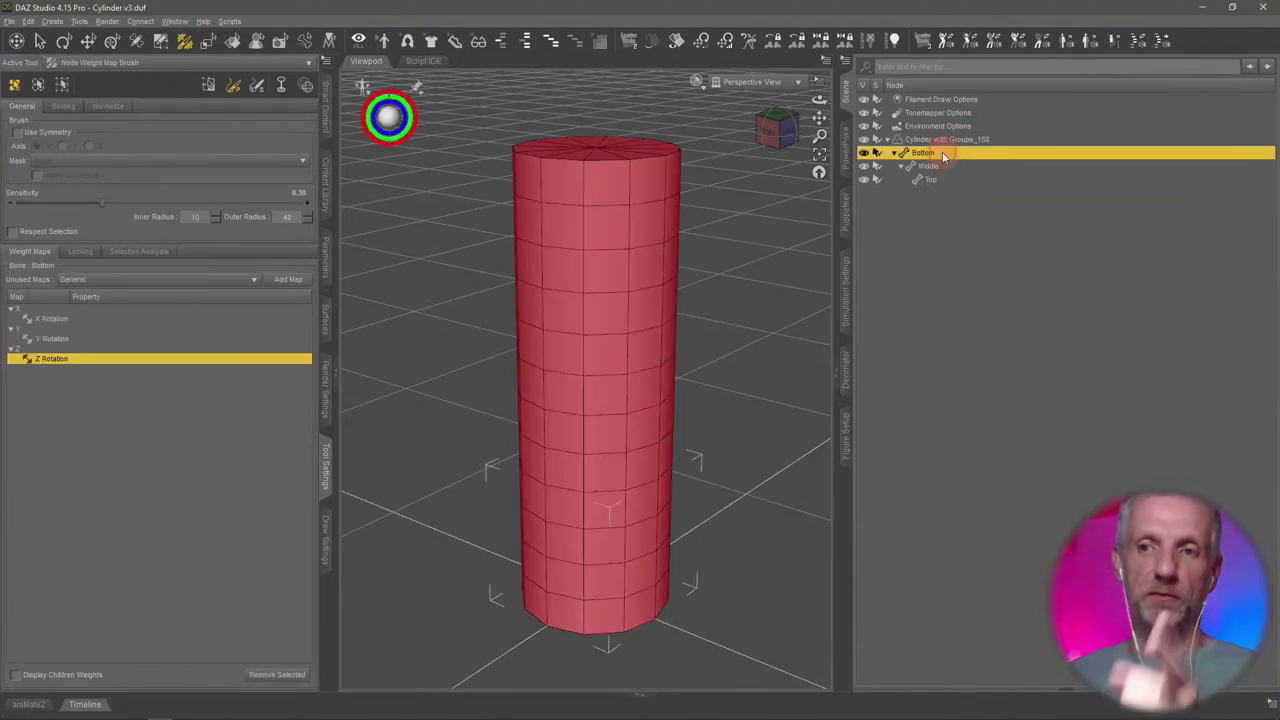
left_click(955, 166)
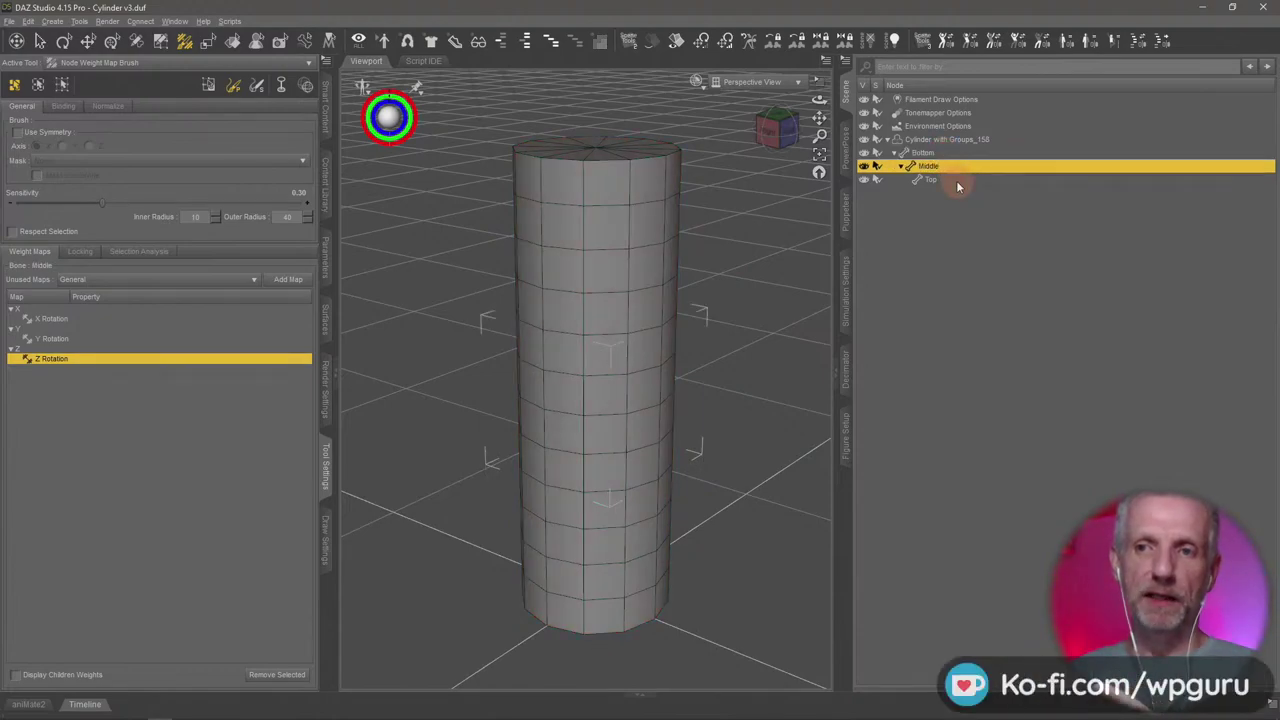
left_click(956, 180)
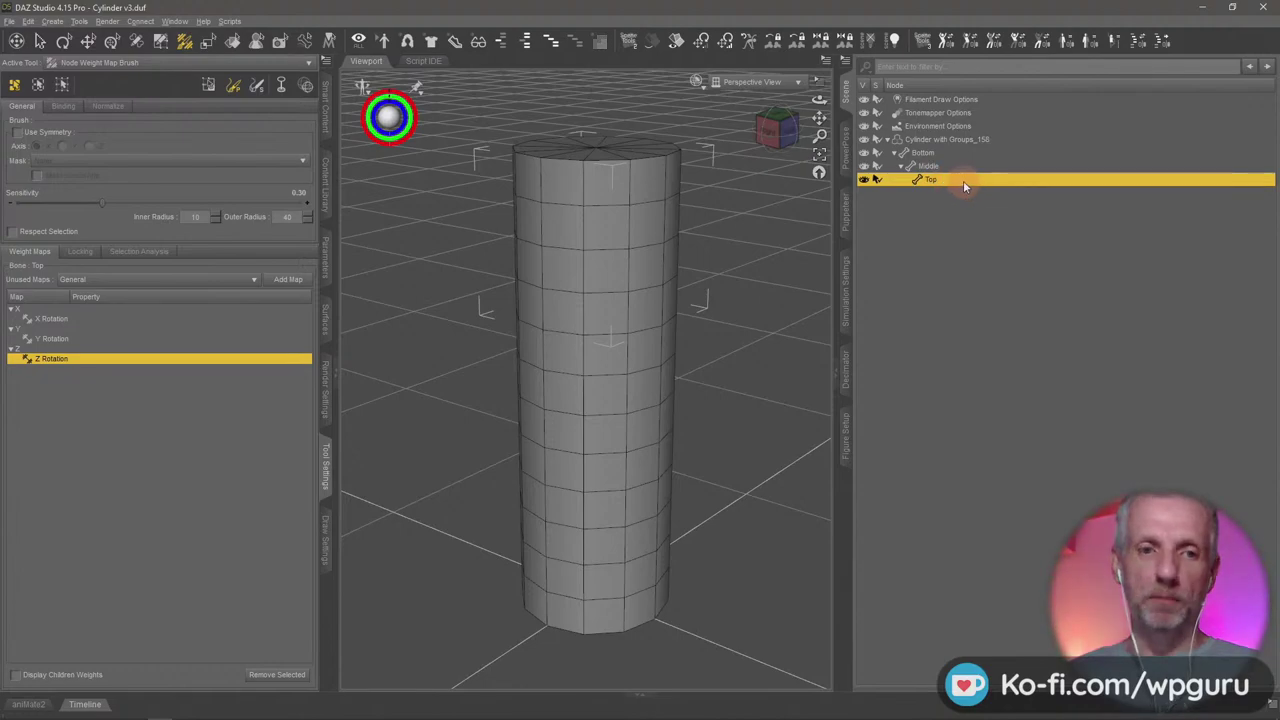
left_click(959, 151)
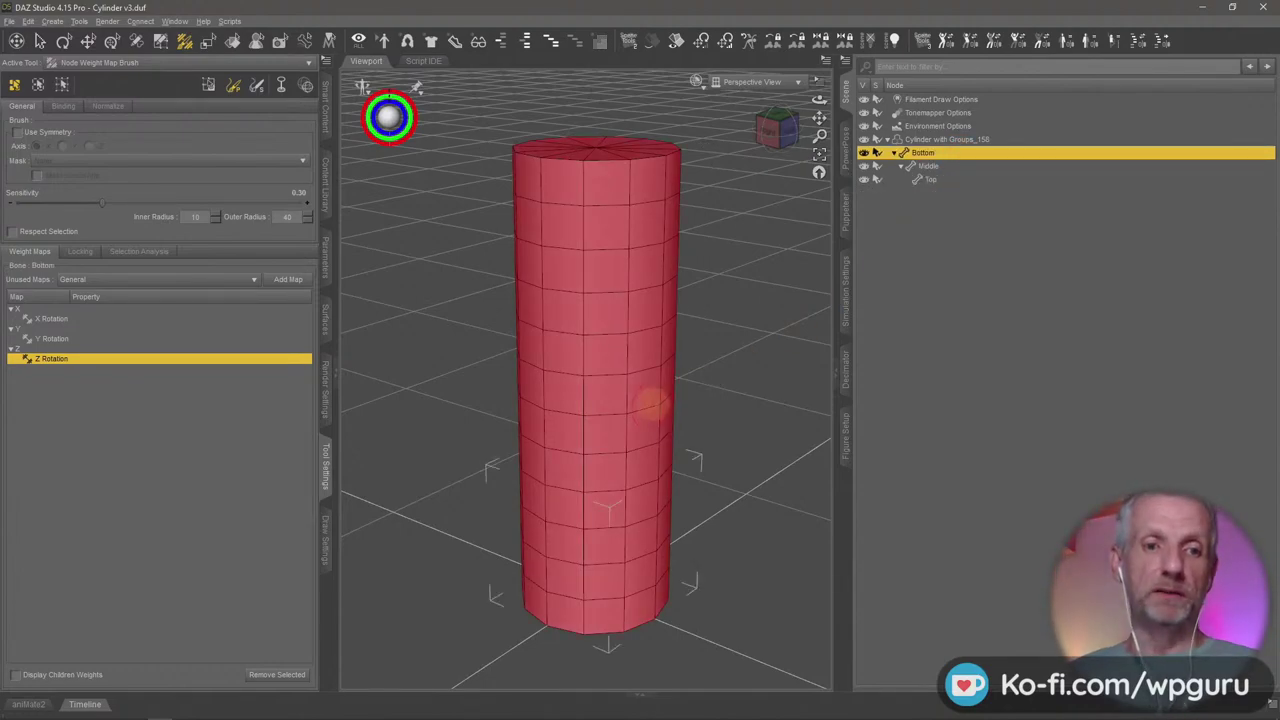
left_click(947, 180)
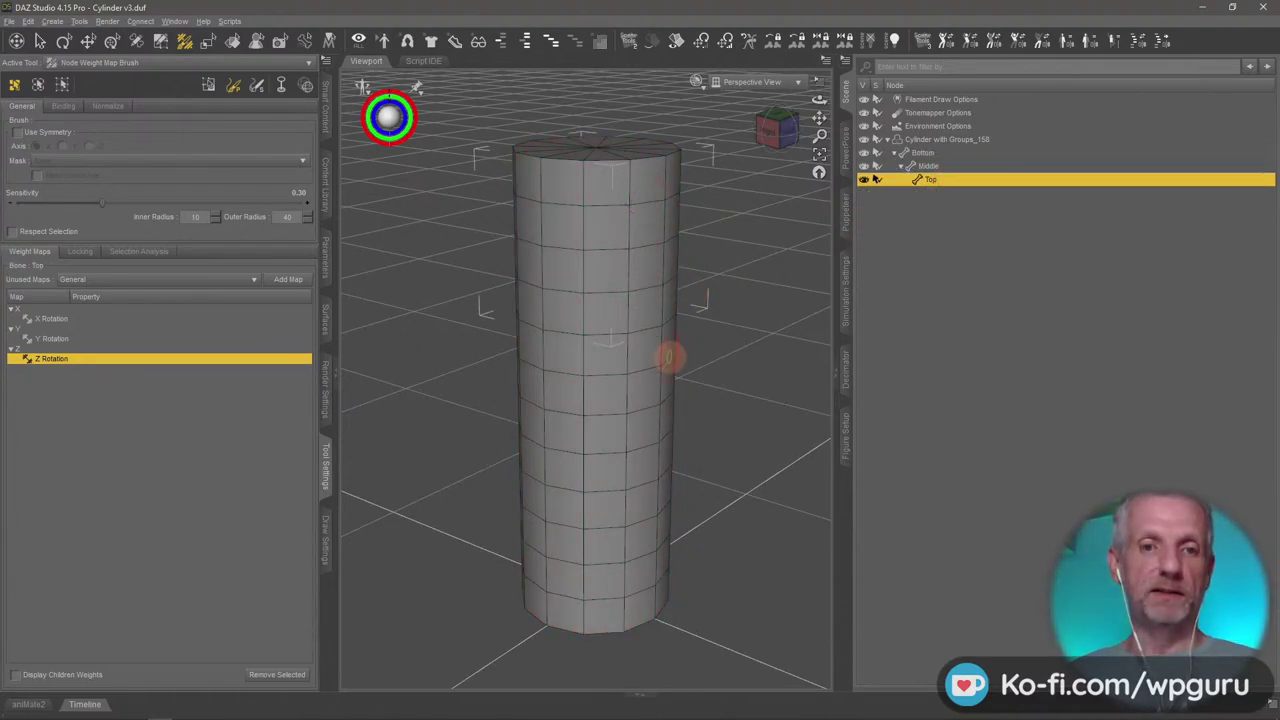
Recheck how the Z Rotation weights differ on the cylinder between the Top, Middle and Bottom bones
left_click(942, 153)
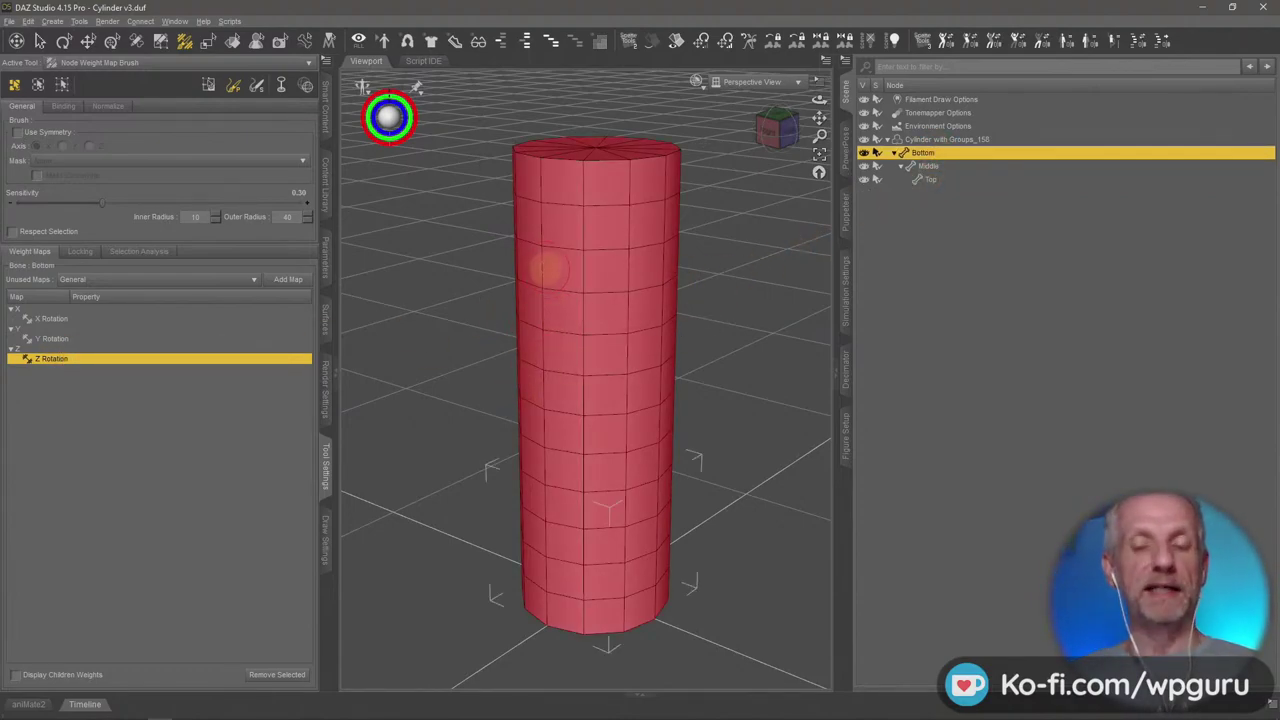
left_click(950, 184)
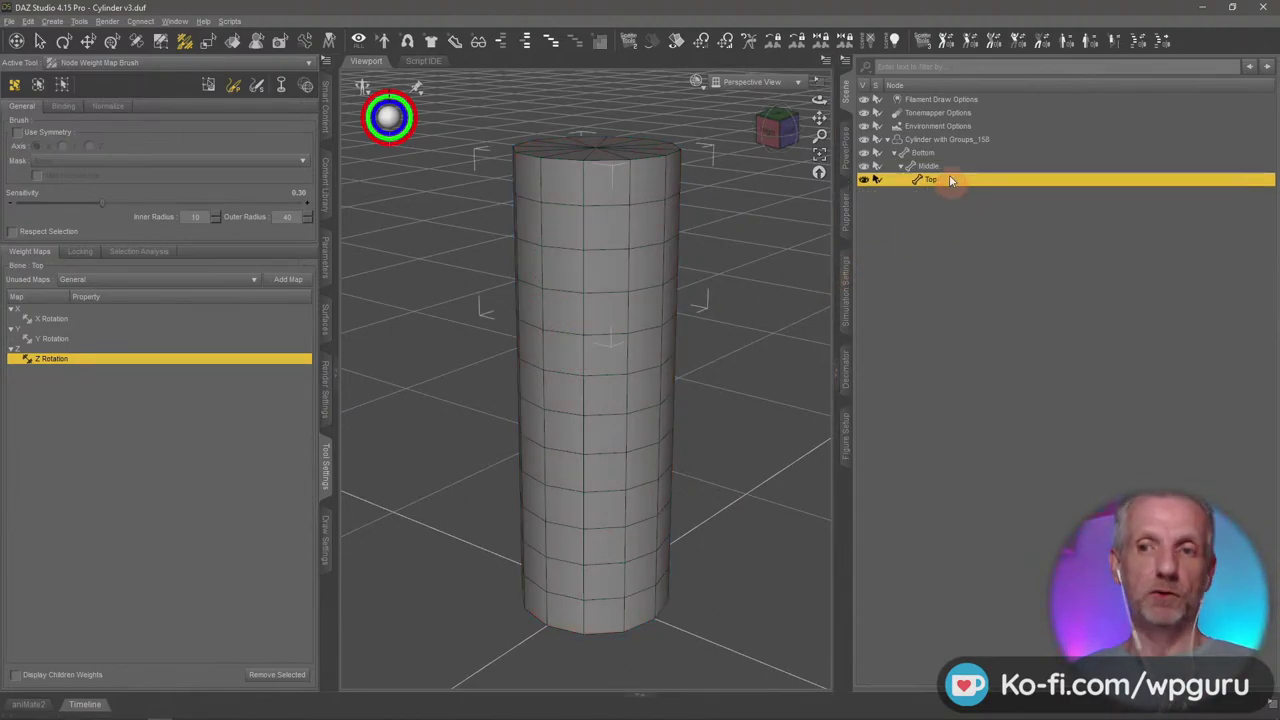
left_click(948, 153)
left_click(952, 166)
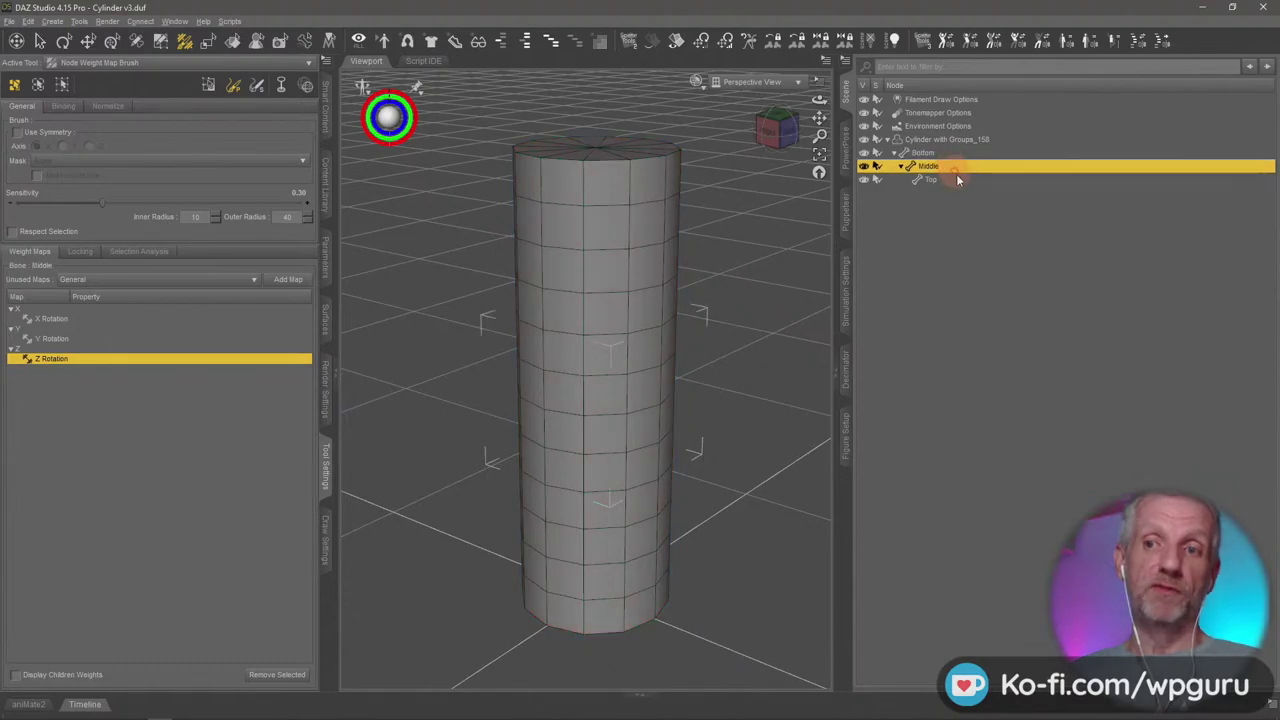
left_click(964, 158)
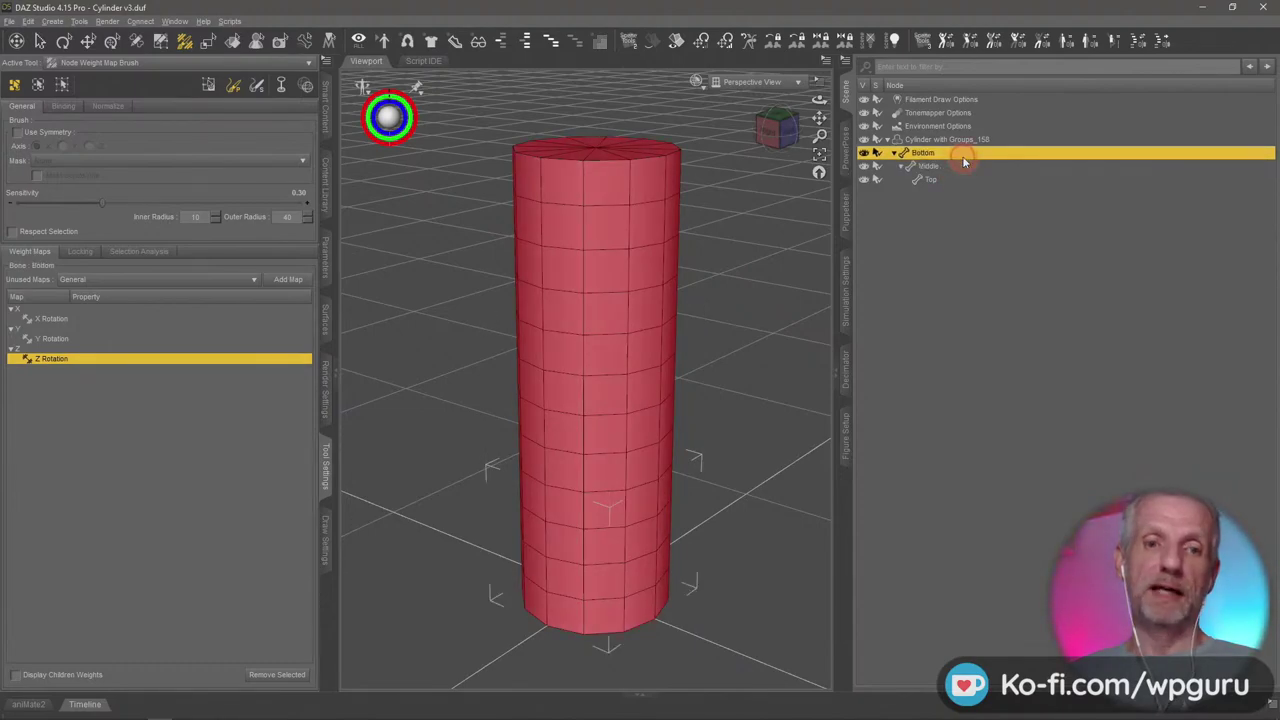
Examine the Bottom bone's X, Y and Z Rotation weight maps one after another on the cylinder
left_click(77, 342)
left_click(76, 321)
left_click(86, 349)
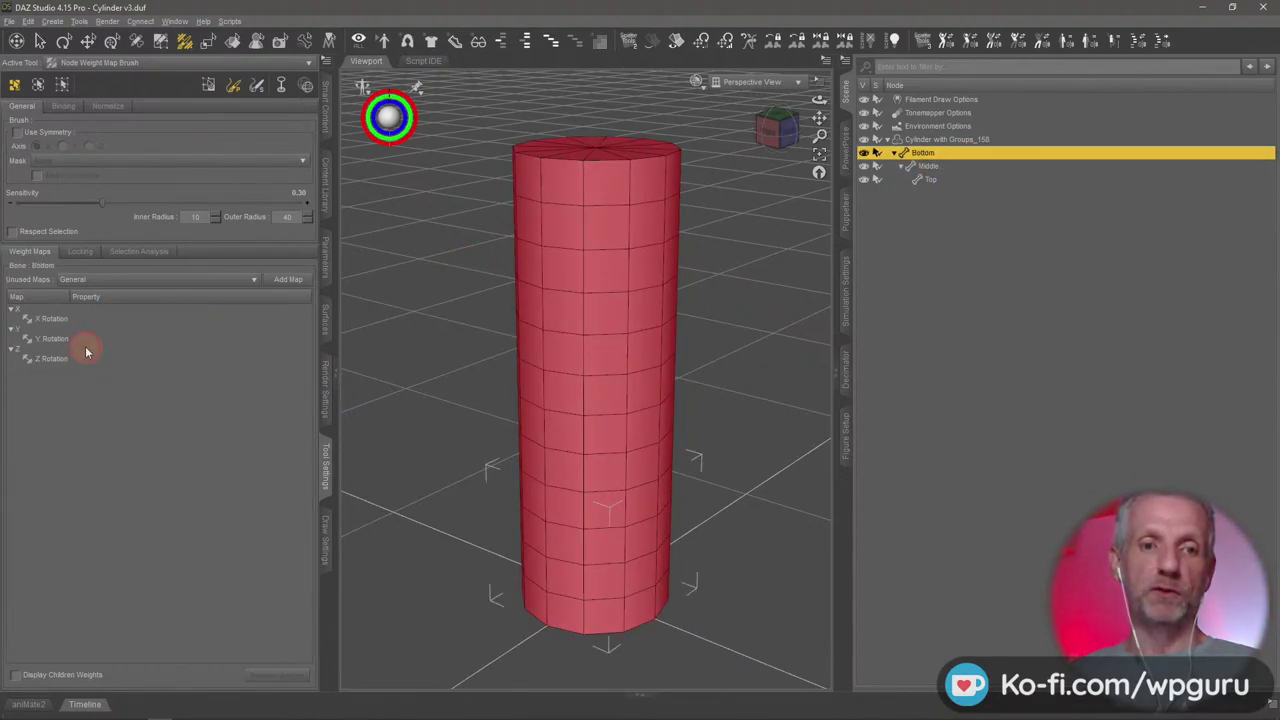
left_click(85, 359)
left_click(85, 338)
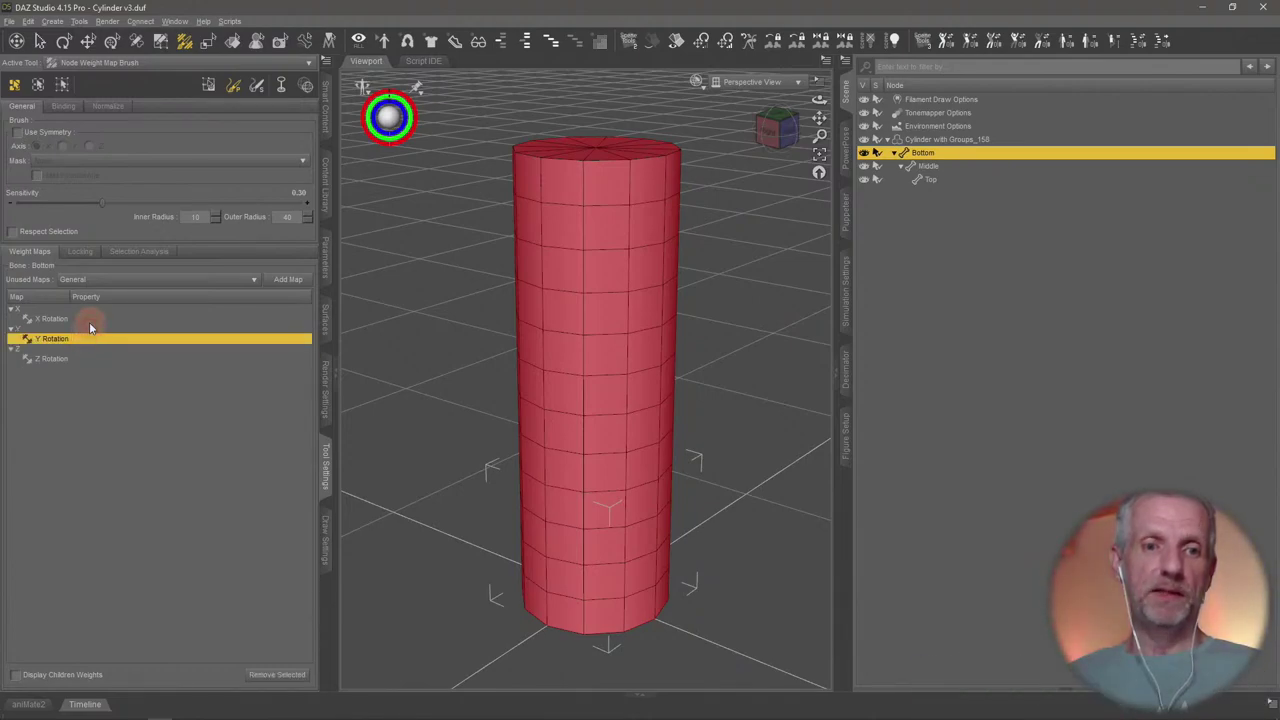
left_click(83, 320)
left_click(82, 340)
left_click(82, 349)
left_click(76, 358)
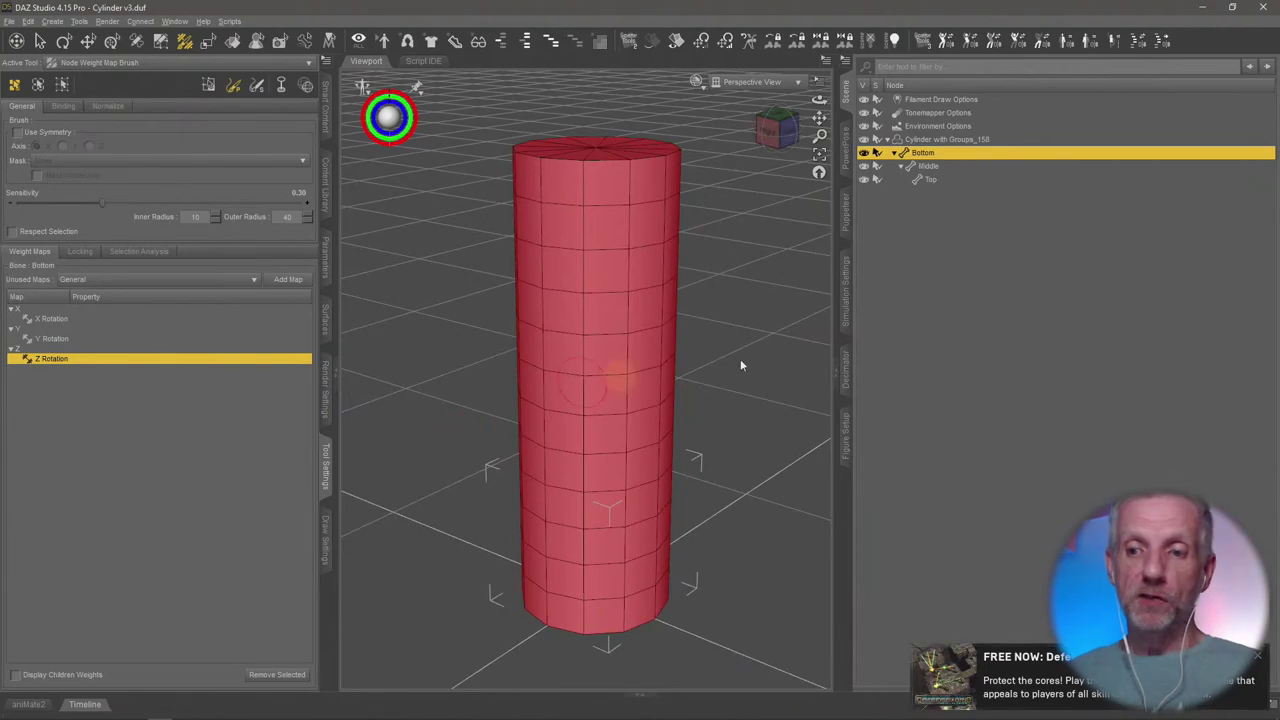
left_click(1256, 658)
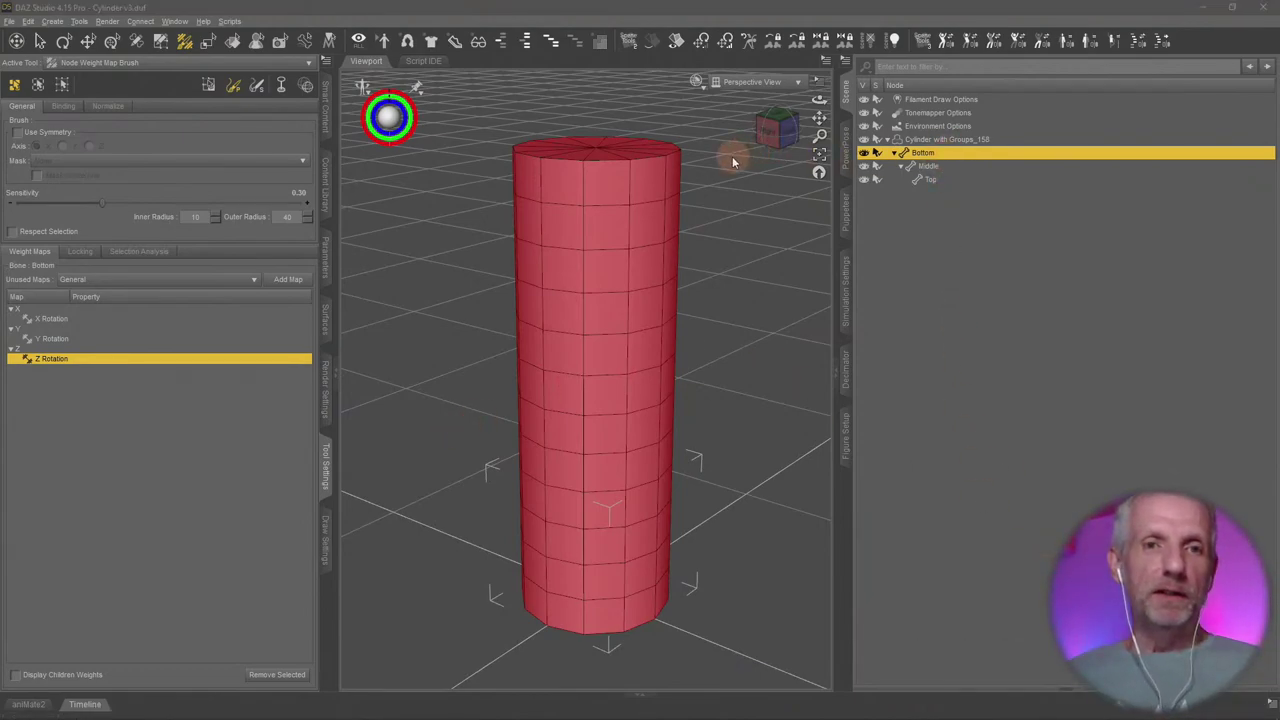
Fill the weight maps of the whole Cylinder with Groups_158 figure by Bone Selection Group(s)
left_click(930, 142)
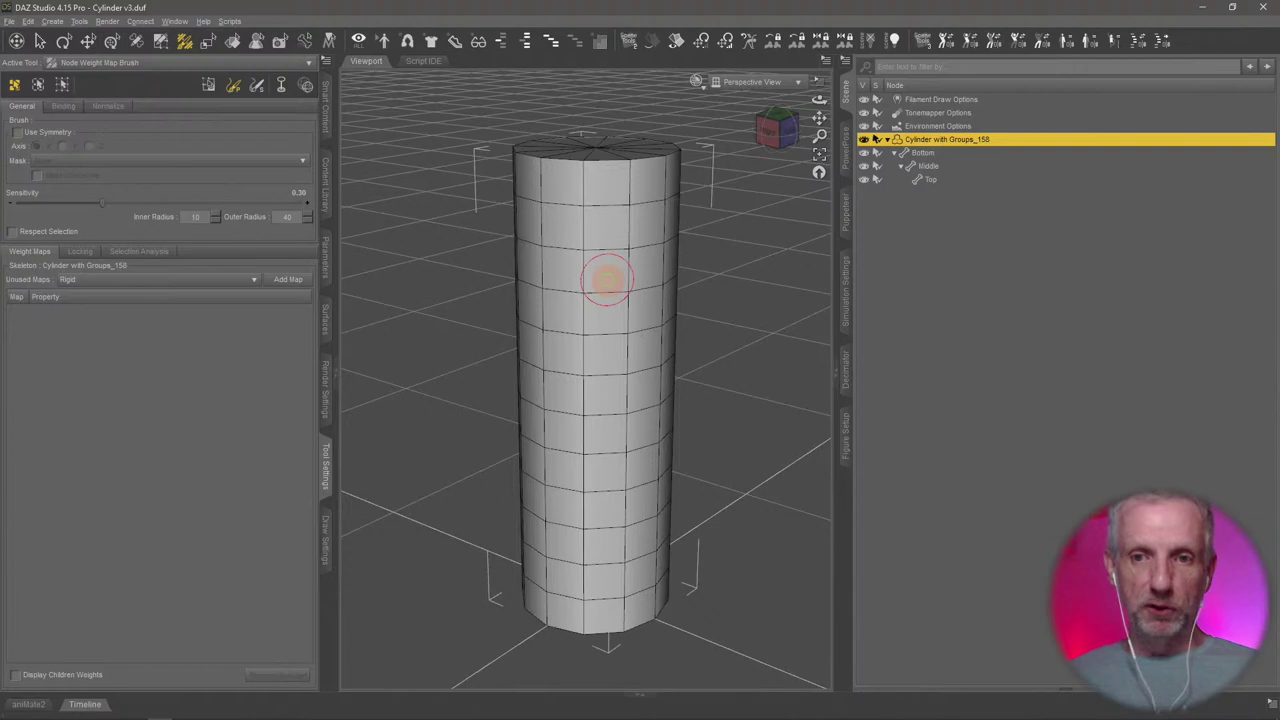
right_click(607, 285)
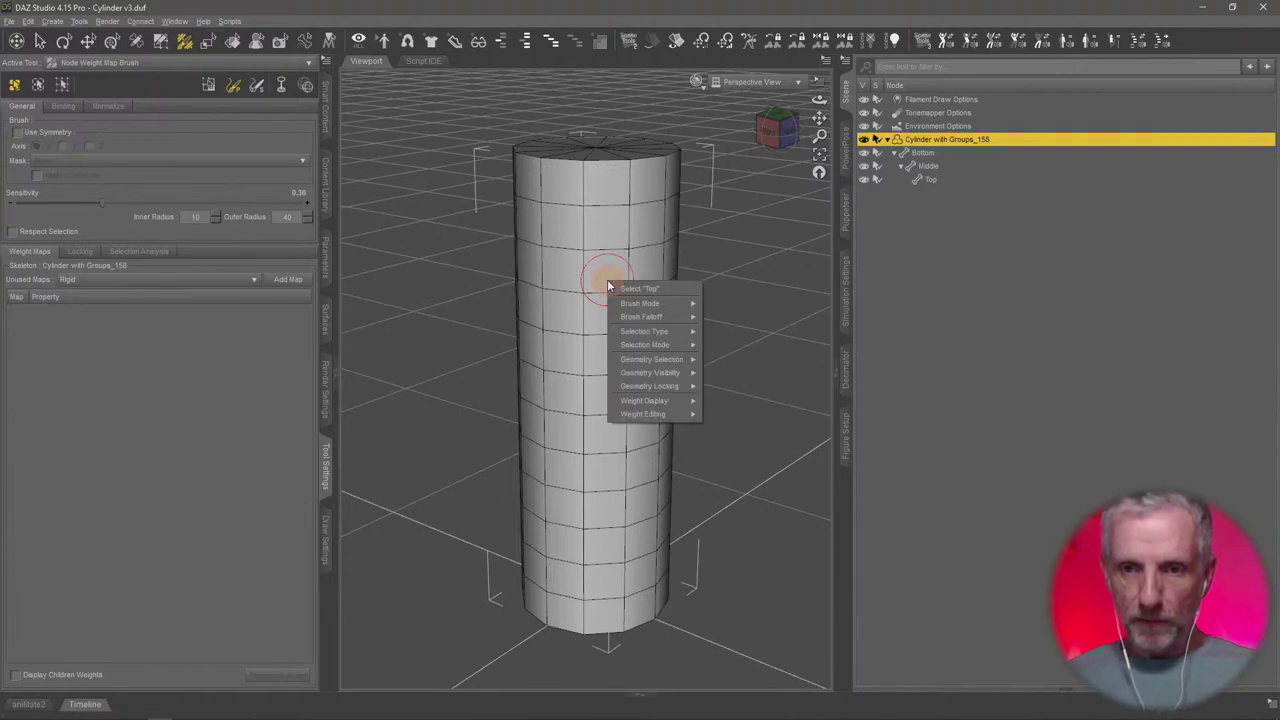
mouse_move(668, 415)
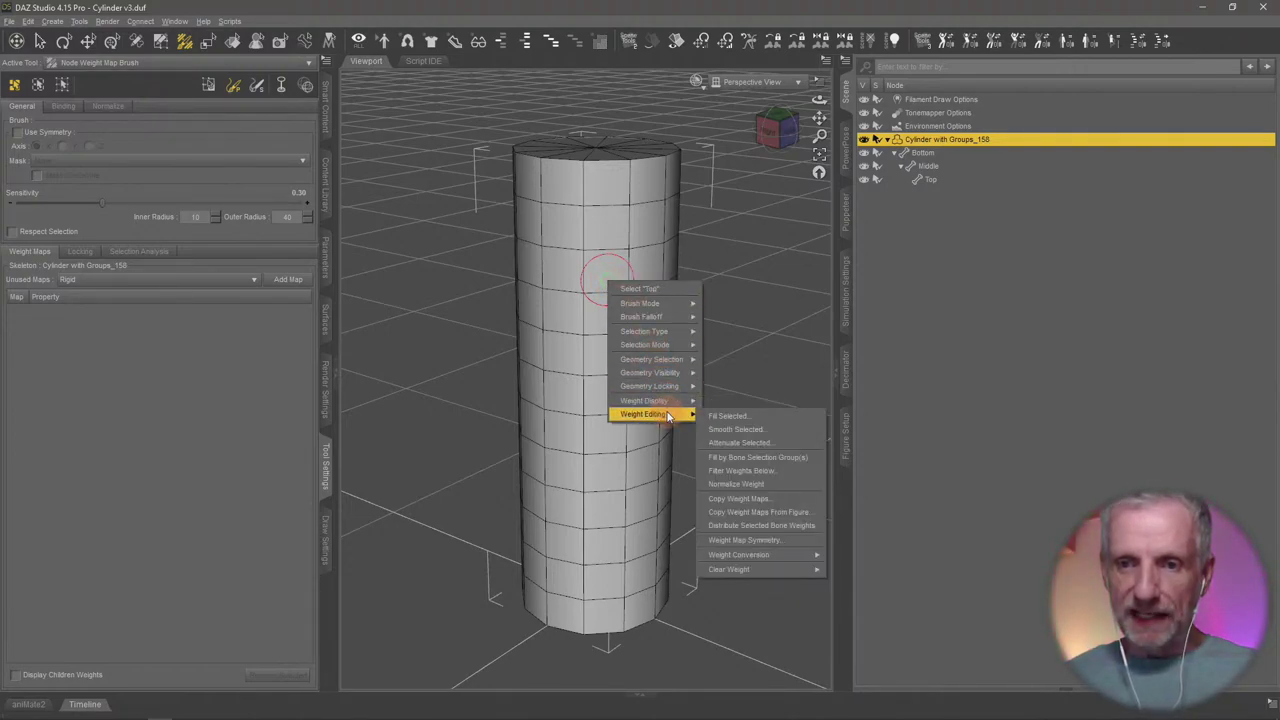
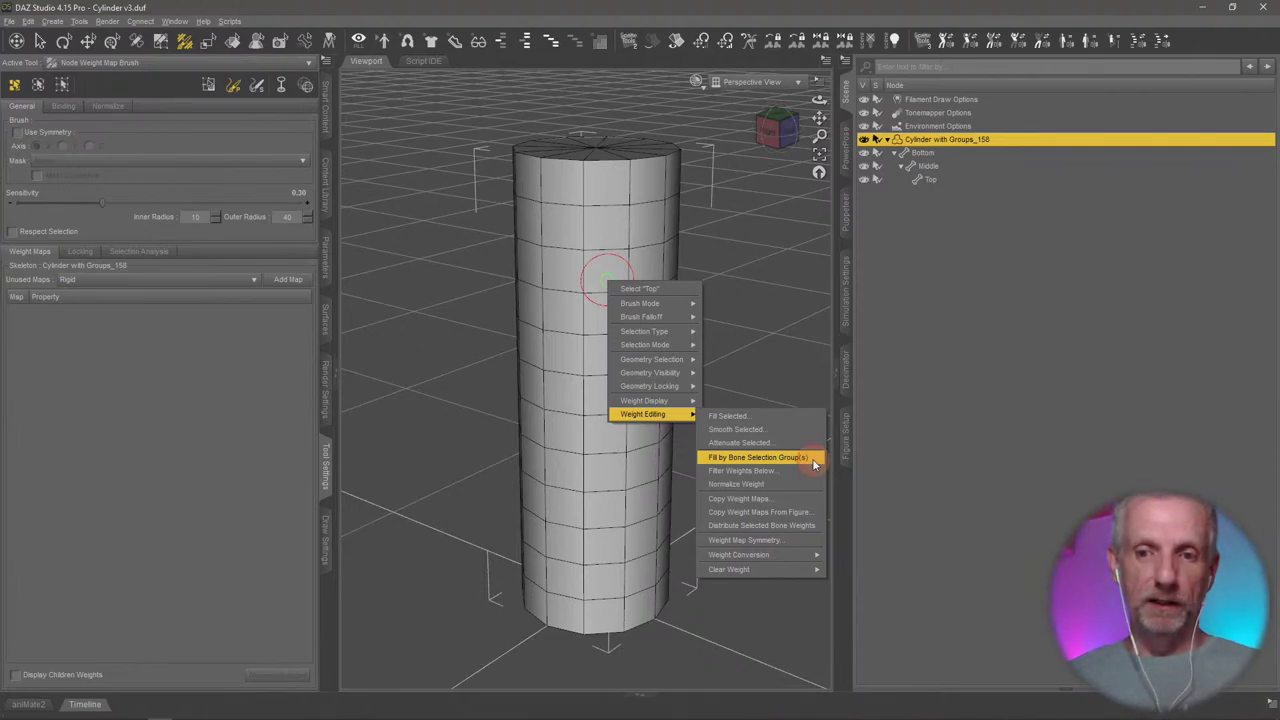
left_click(812, 458)
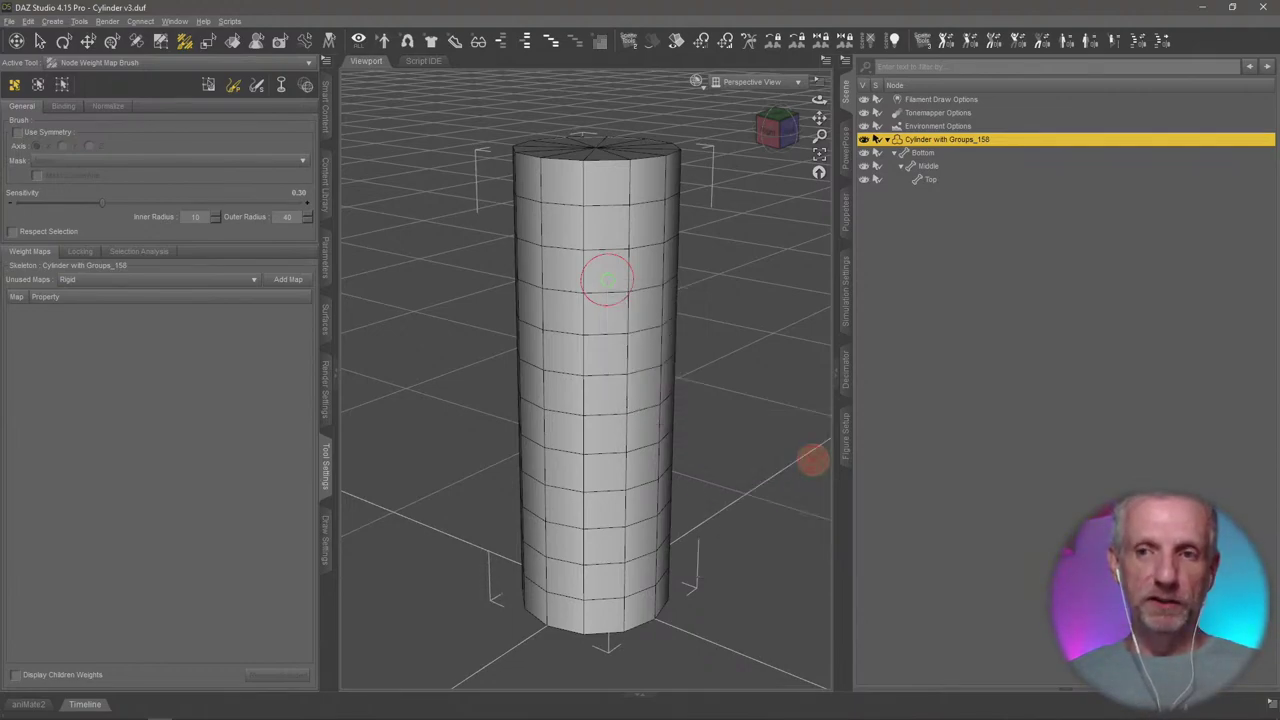
Inspect the filled Z Rotation weights of the Bottom, Middle and Top bones
left_click(944, 152)
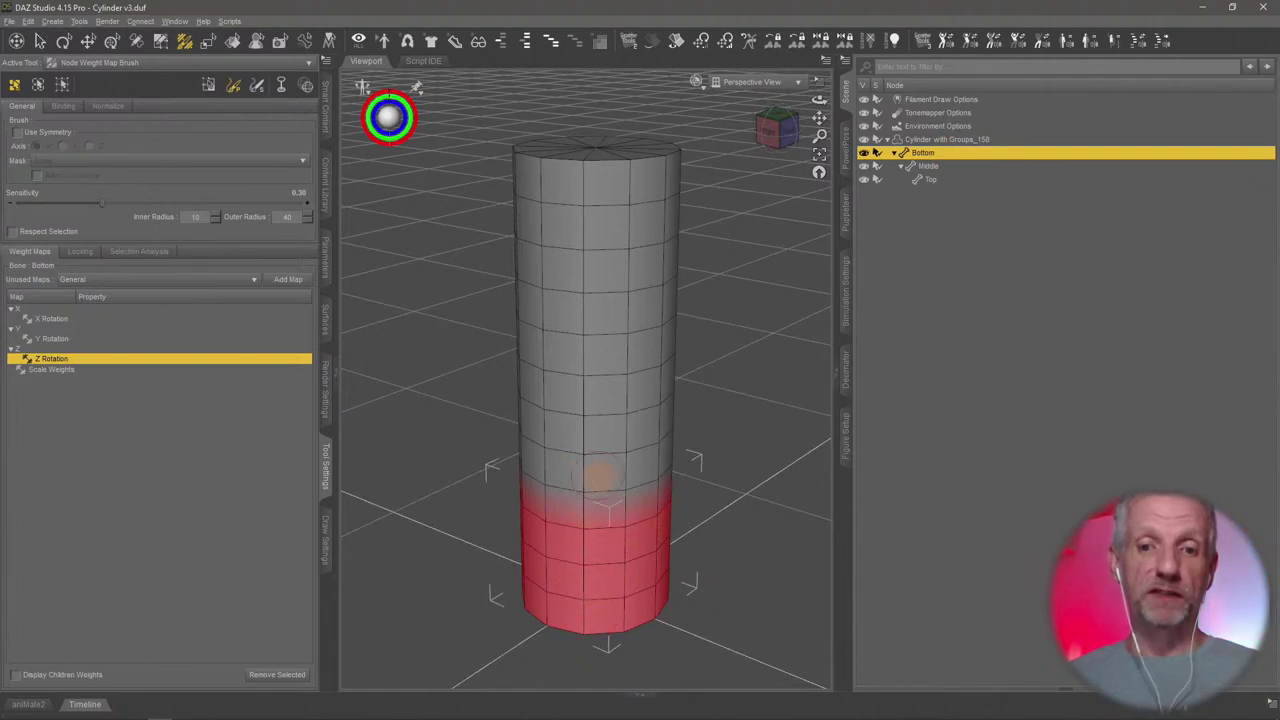
left_click(946, 166)
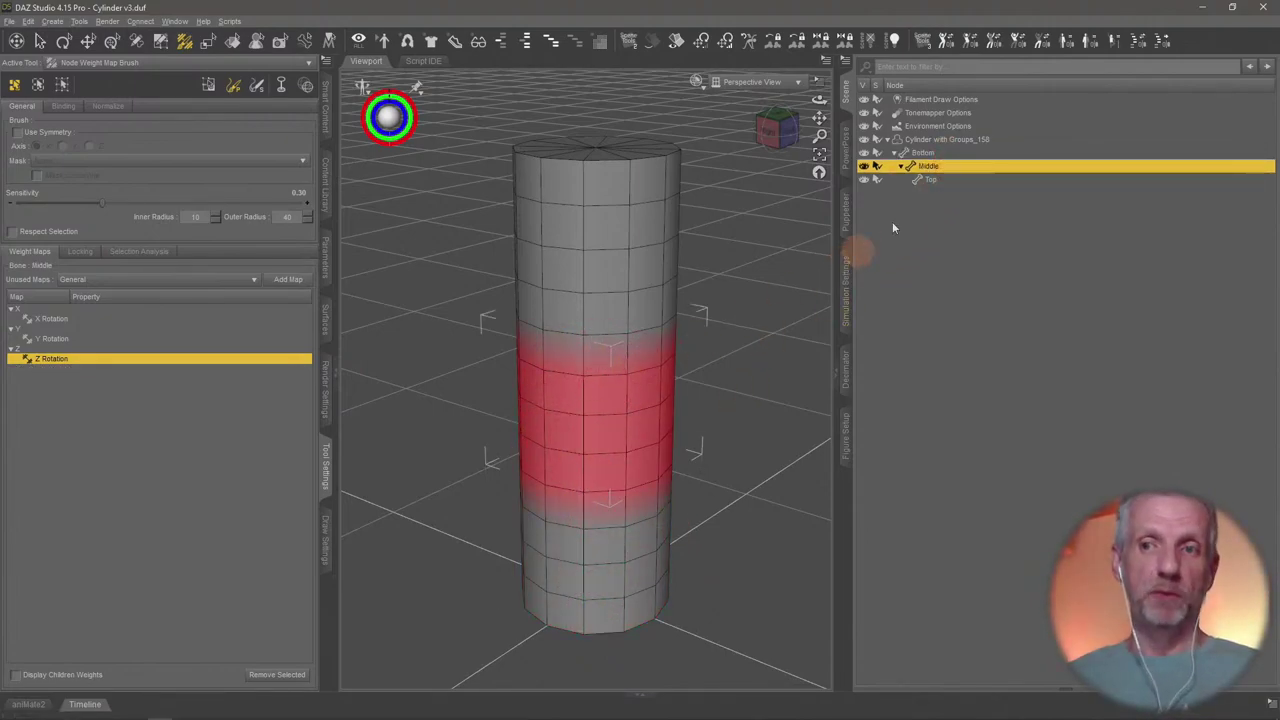
left_click(930, 180)
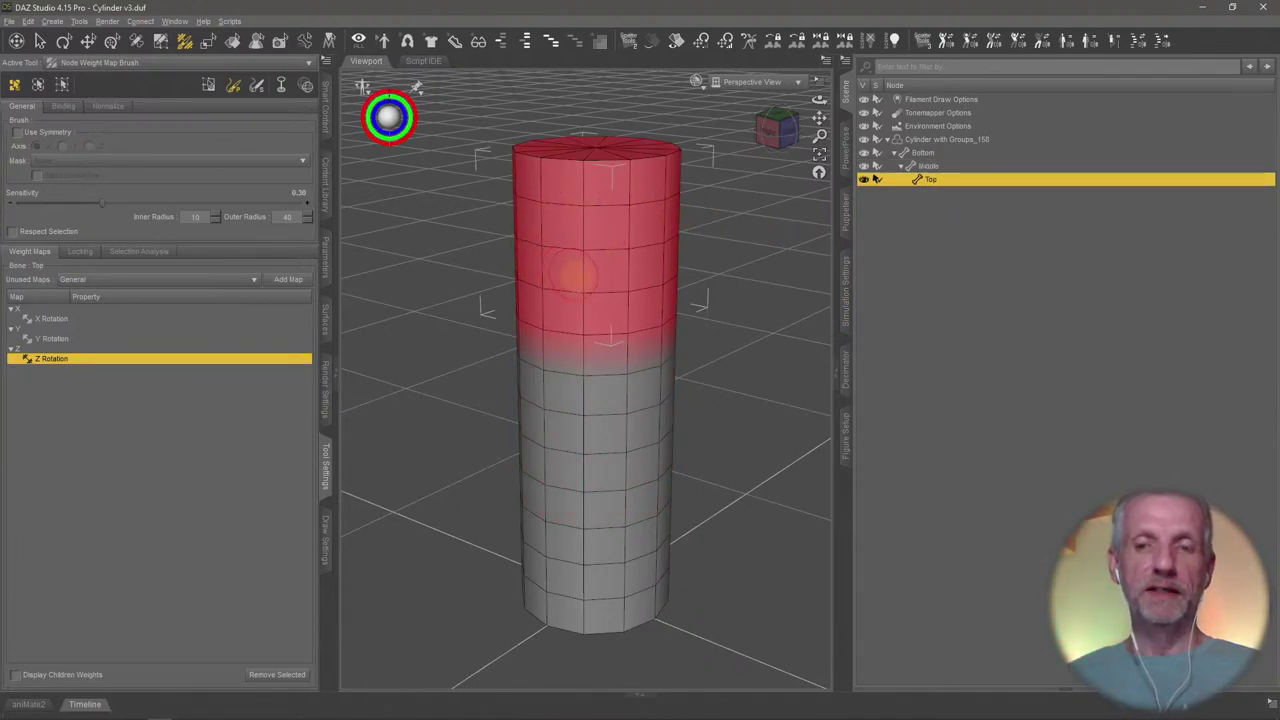
Activate the Joint Editor and inspect the placement of the Top, Middle and Bottom bones inside the cylinder
left_click(946, 153)
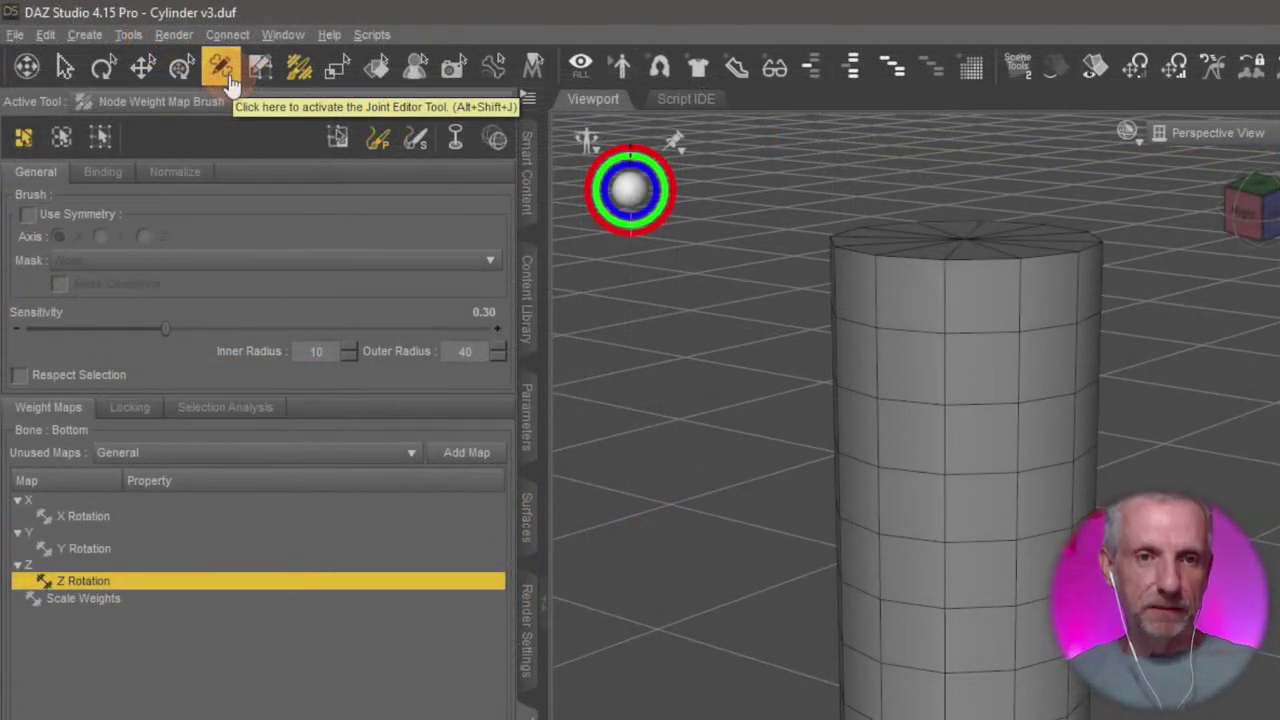
left_click(222, 70)
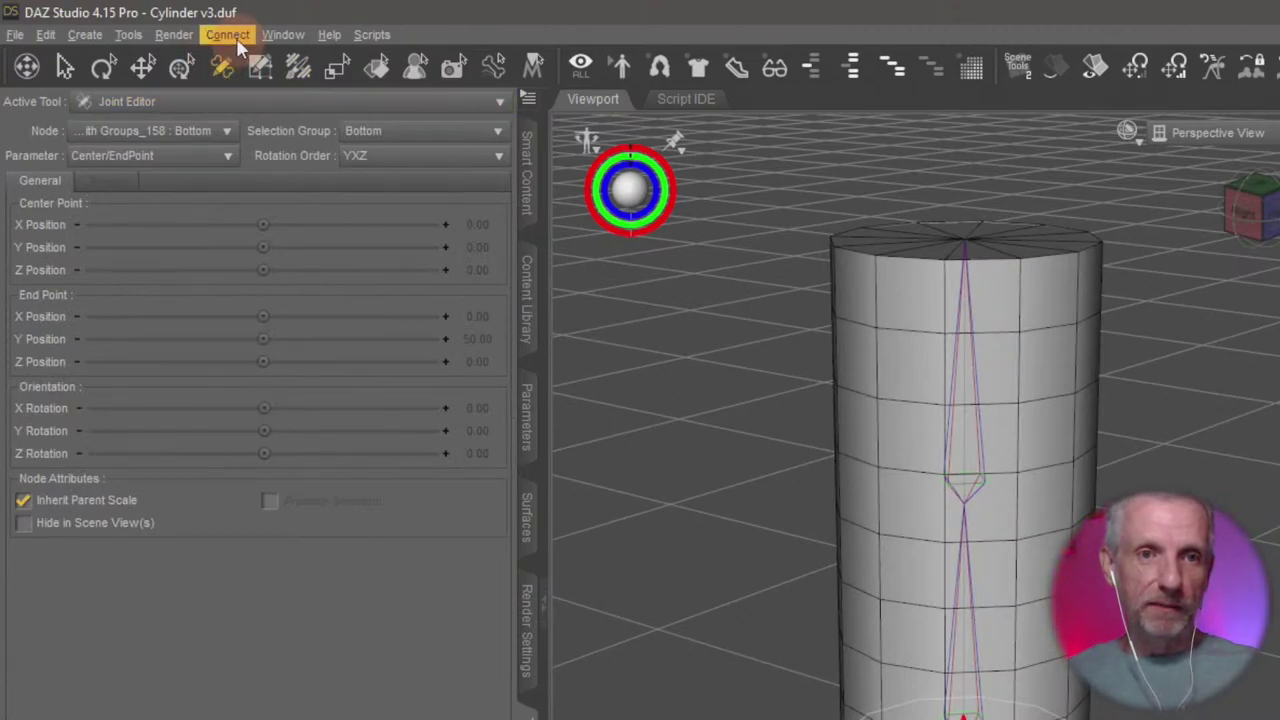
left_click(128, 34)
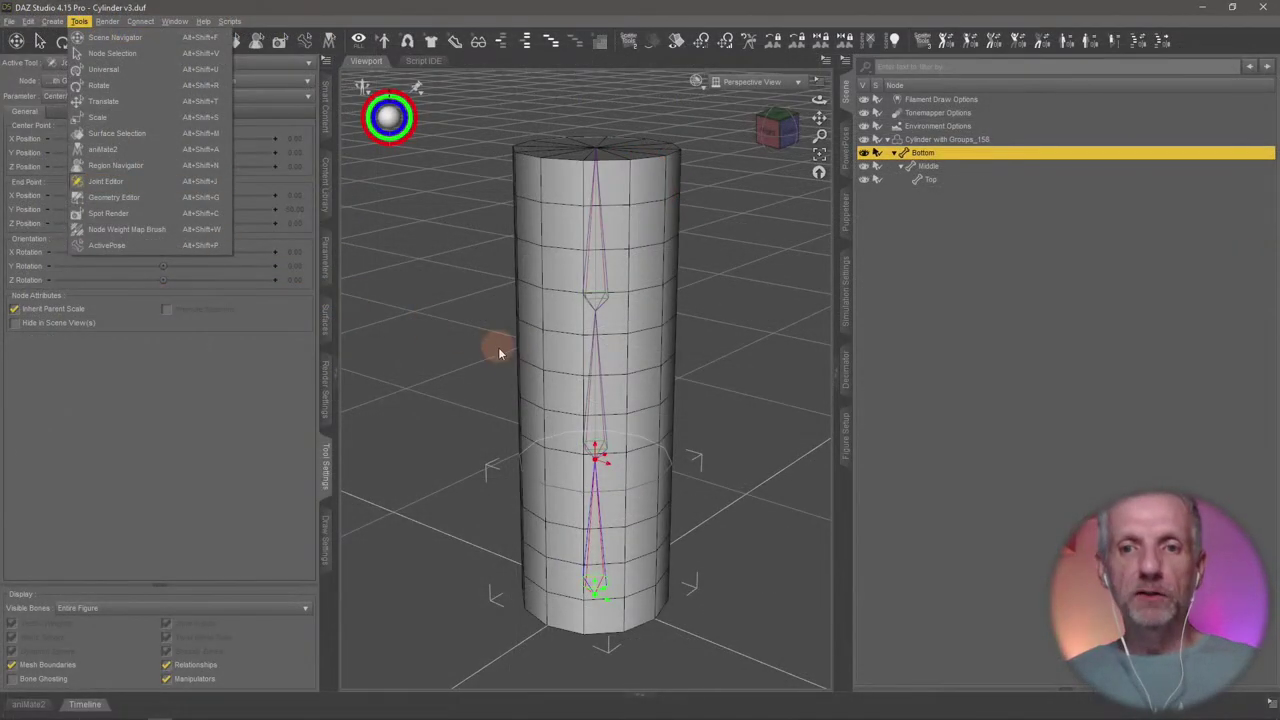
left_click(1034, 650)
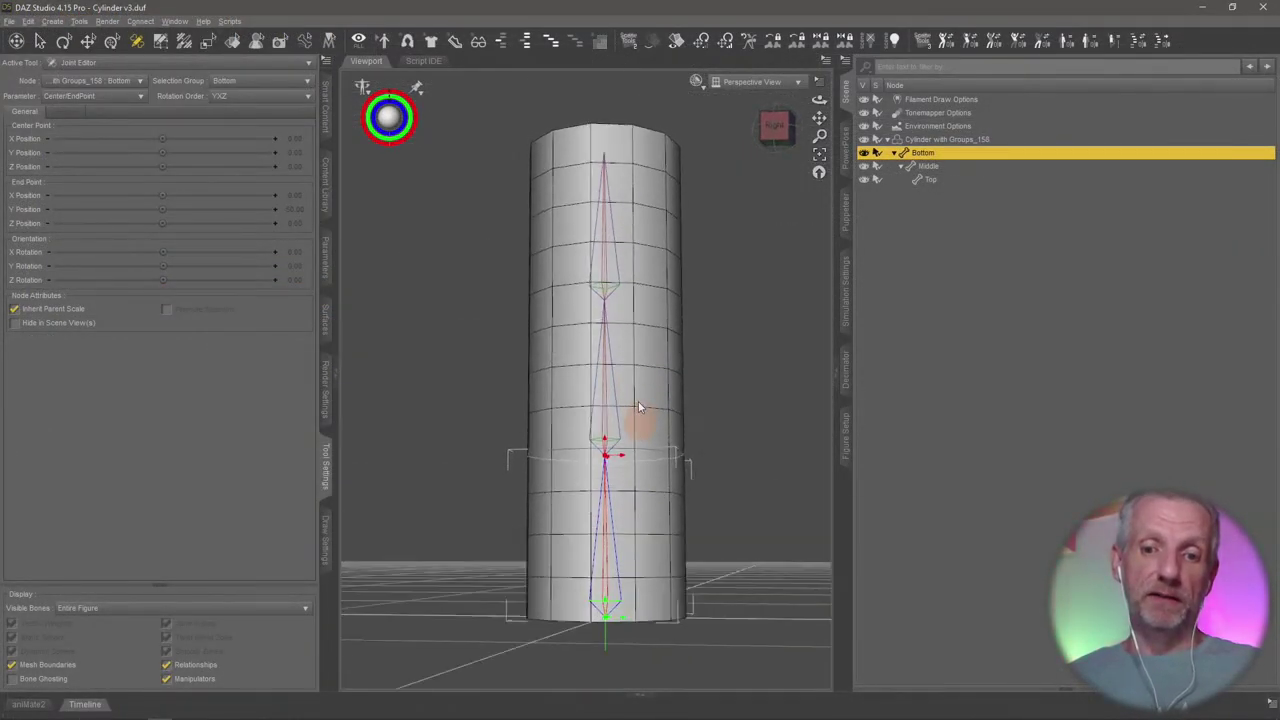
left_click(615, 290)
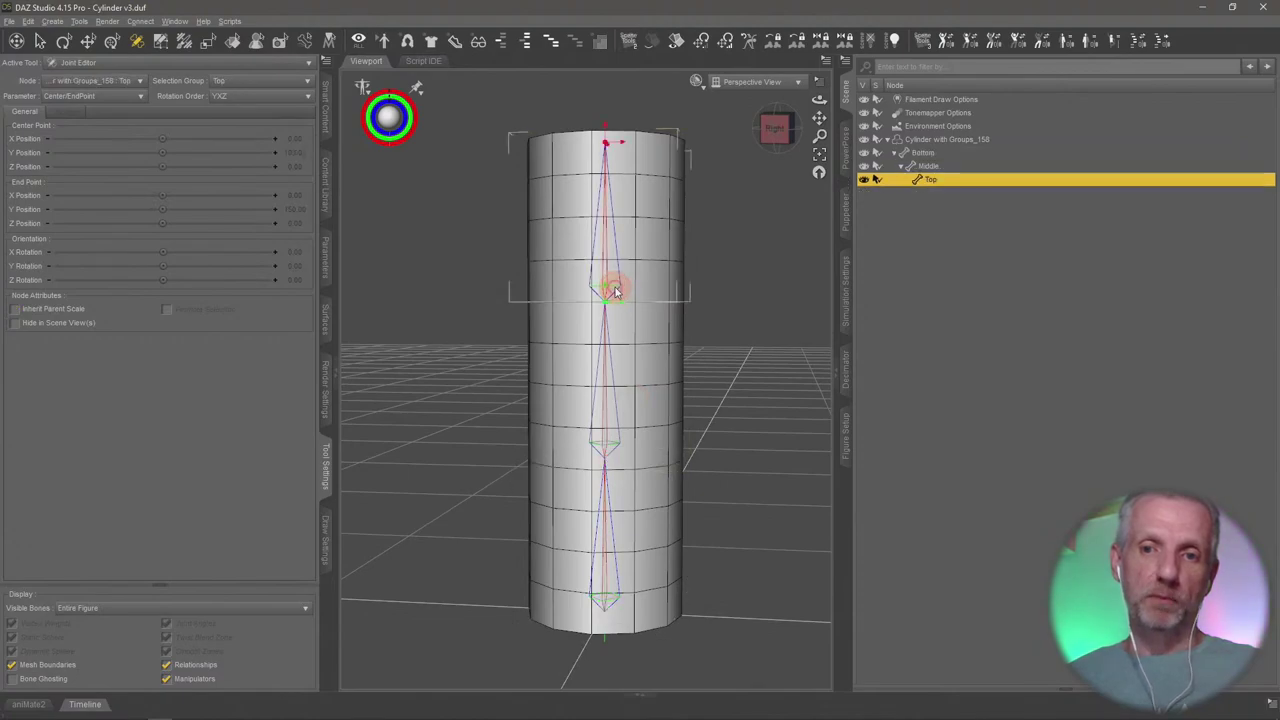
left_click(606, 403)
left_click(608, 543)
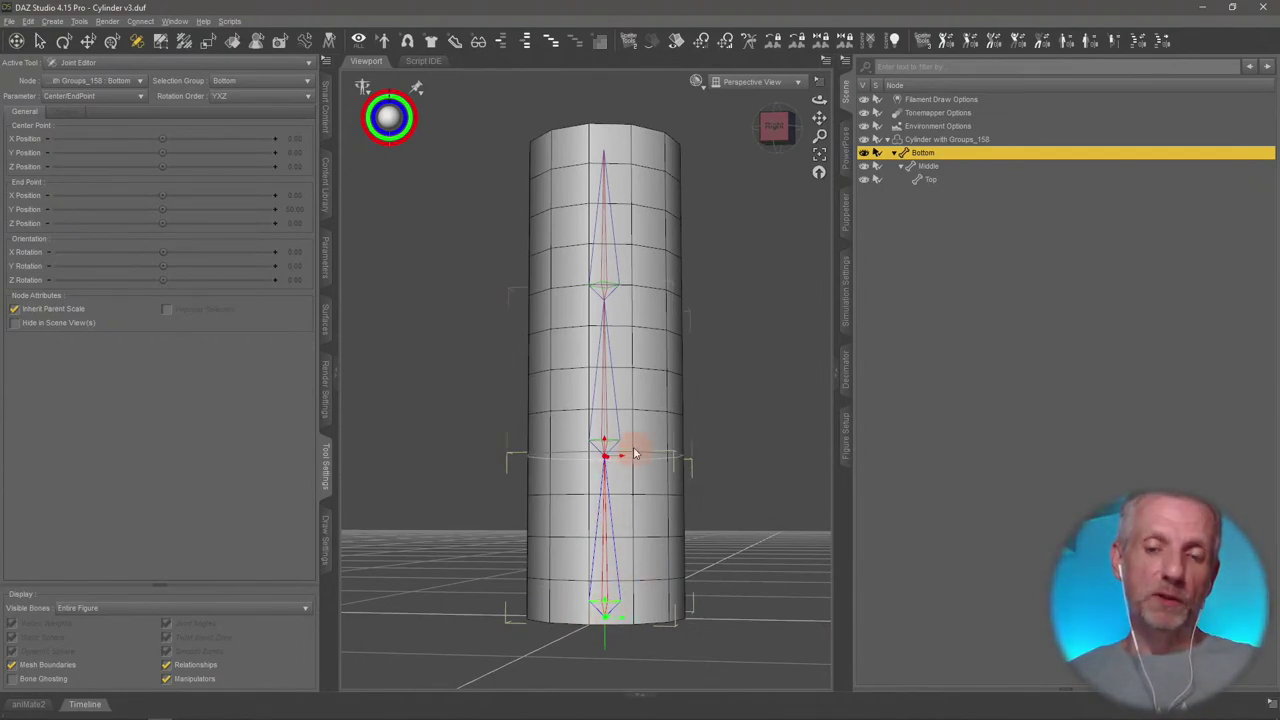
left_click_drag(634, 450, 633, 453, "alt")
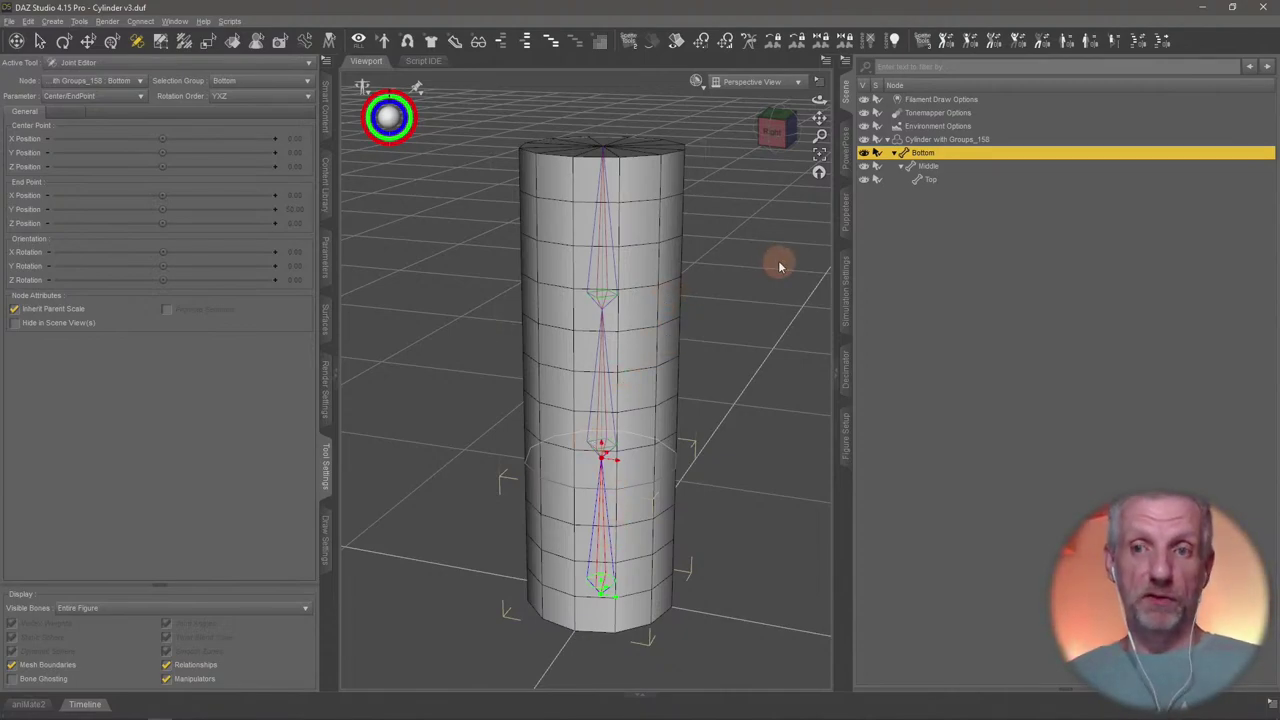
Test-bend the Top bone around its X axis with the Universal tool and undo each rotation
left_click(112, 42)
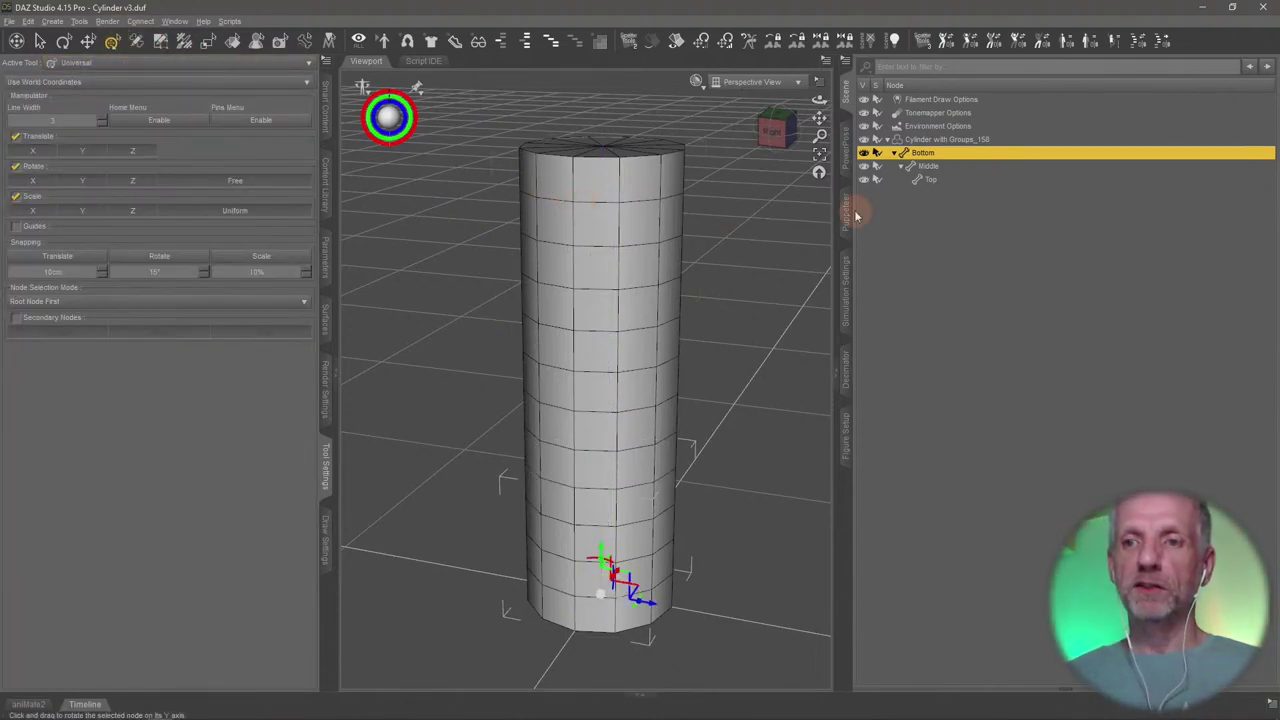
left_click(945, 179)
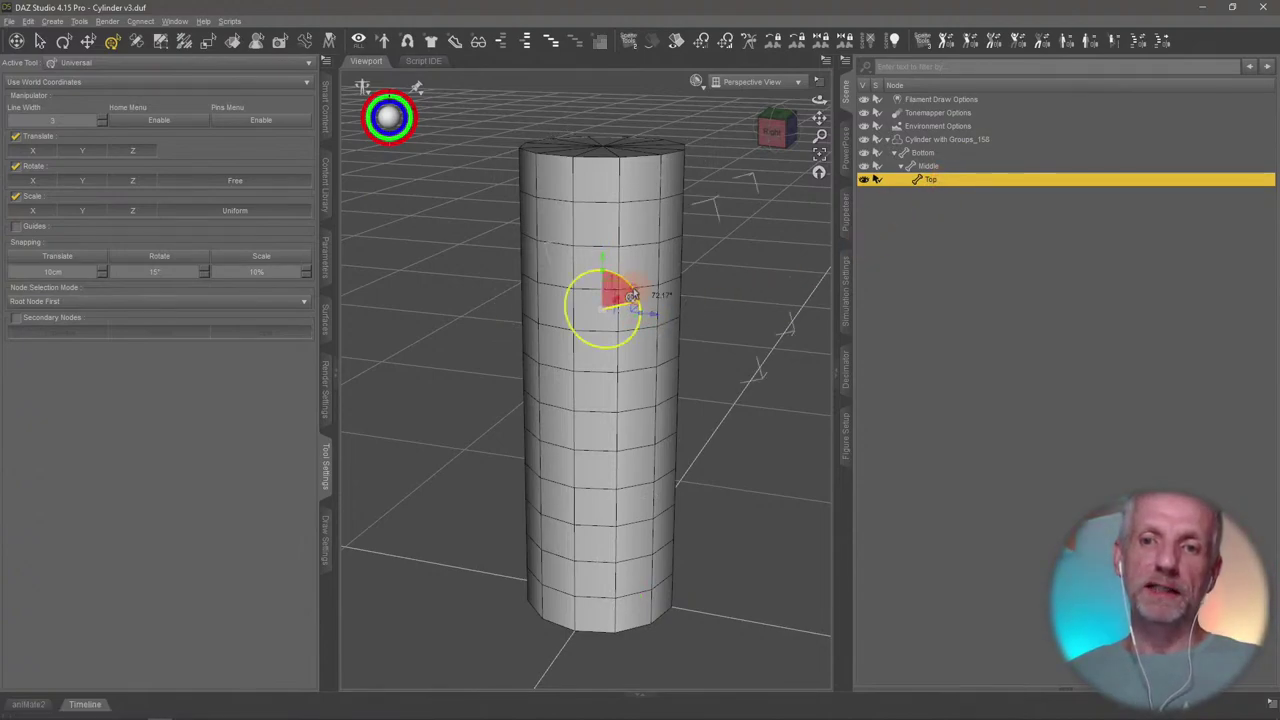
left_click_drag(622, 294, 600, 278)
key("ctrl+z")
key("ctrl+z")
left_click_drag(655, 313, 660, 303)
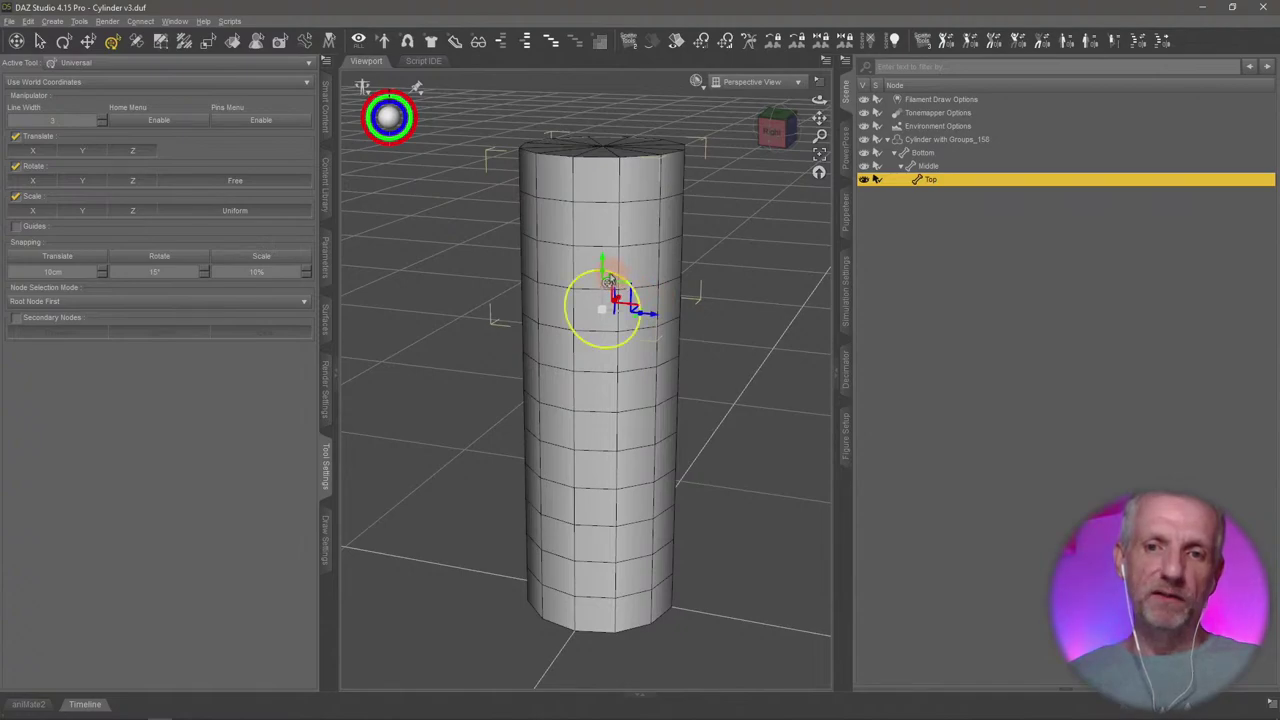
left_click_drag(623, 294, 745, 386)
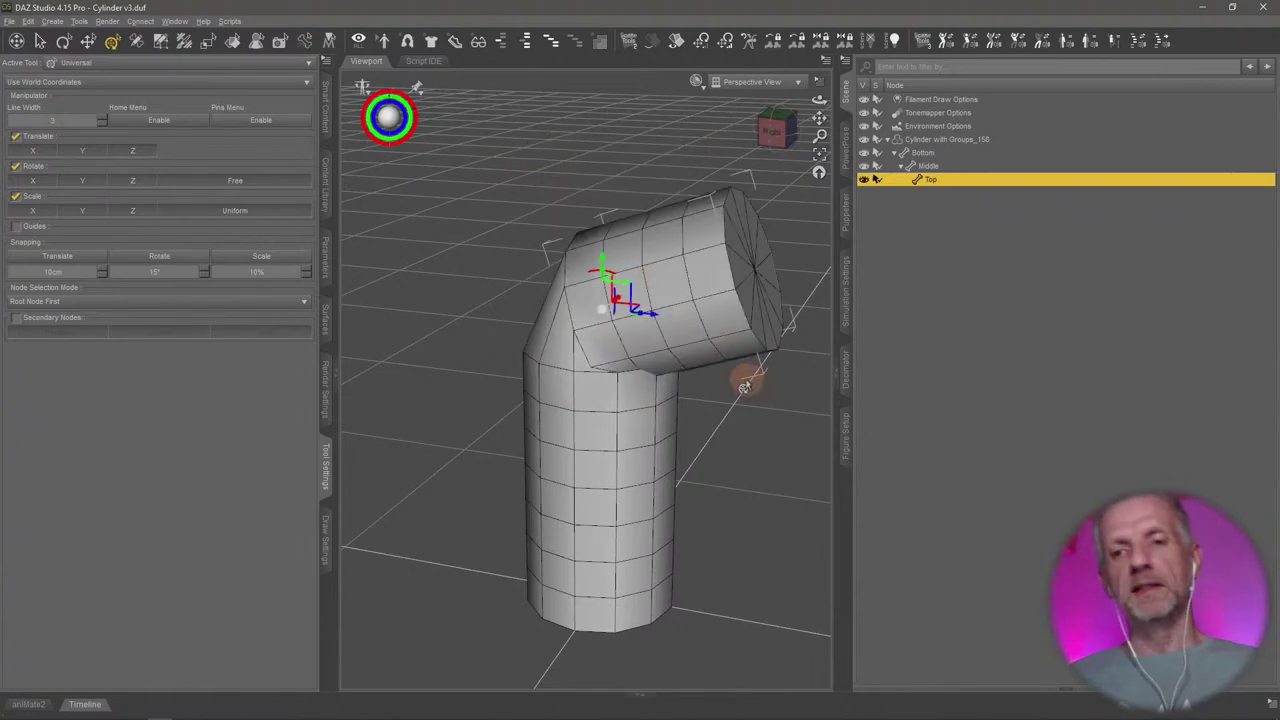
key("ctrl+z")
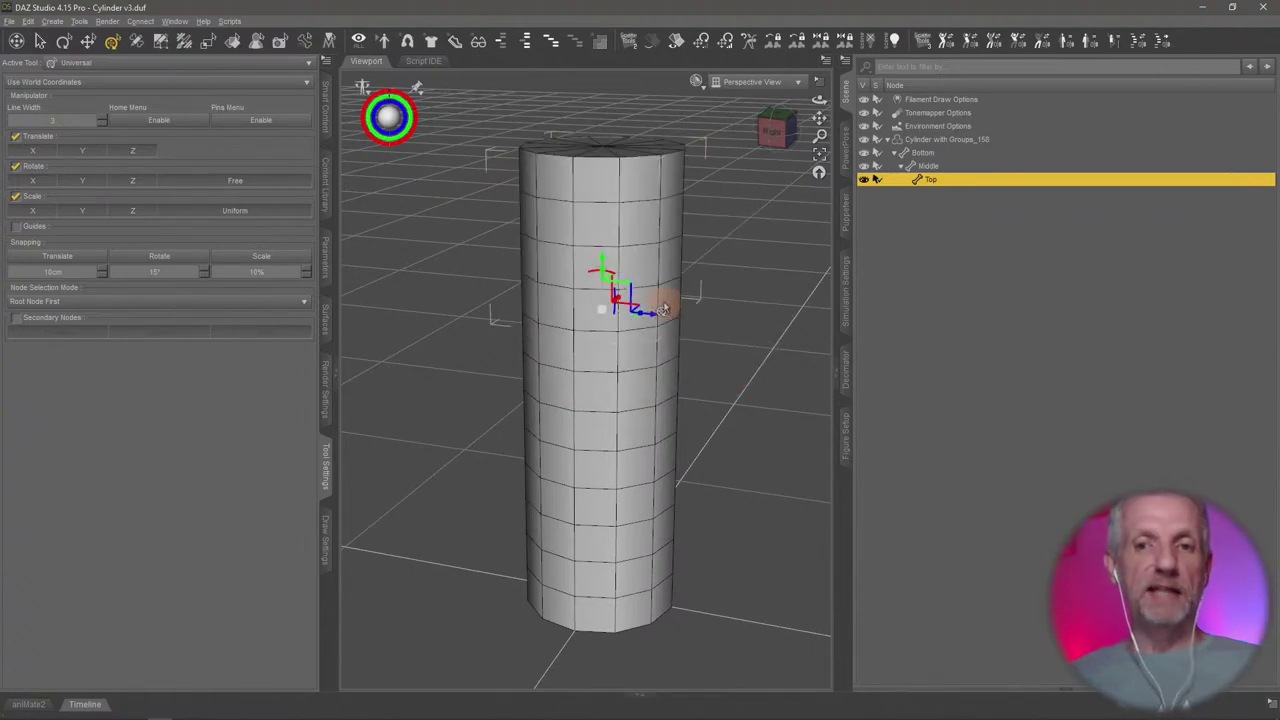
left_click_drag(612, 288, 690, 372)
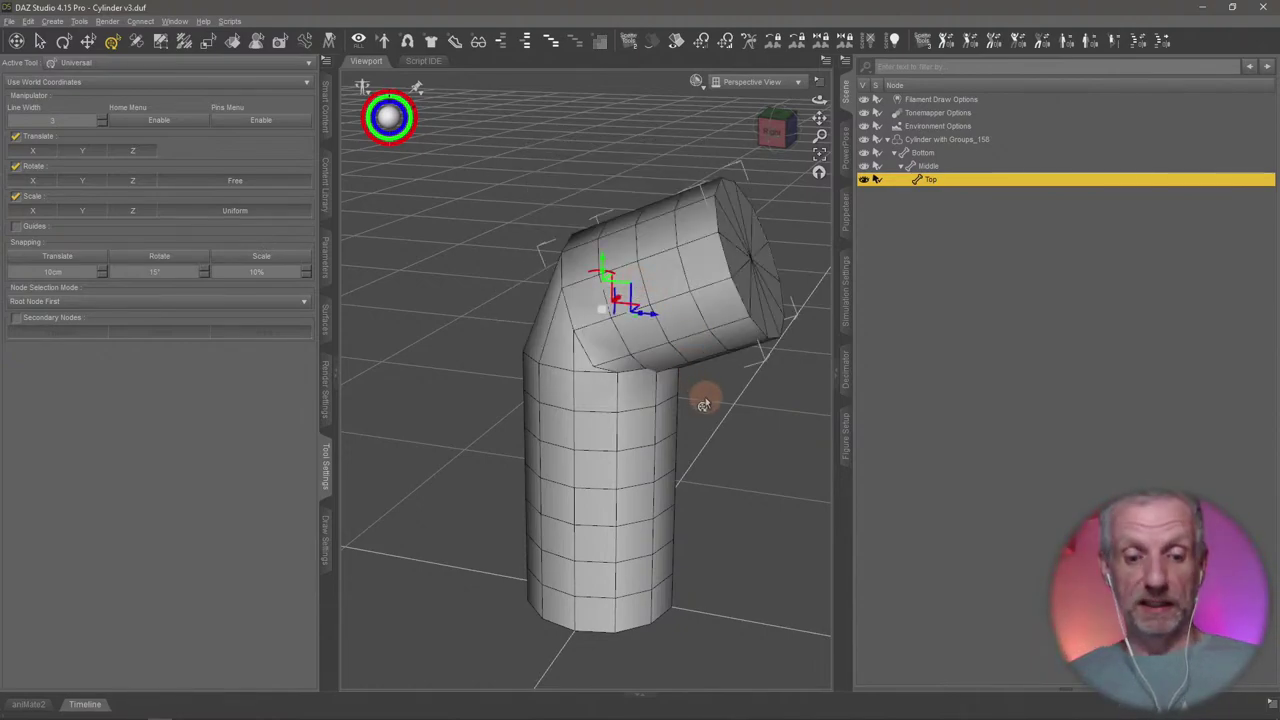
key("ctrl+z")
Test-bend the Top bone sideways around its Z axis and undo the rotation
key("ctrl+f")
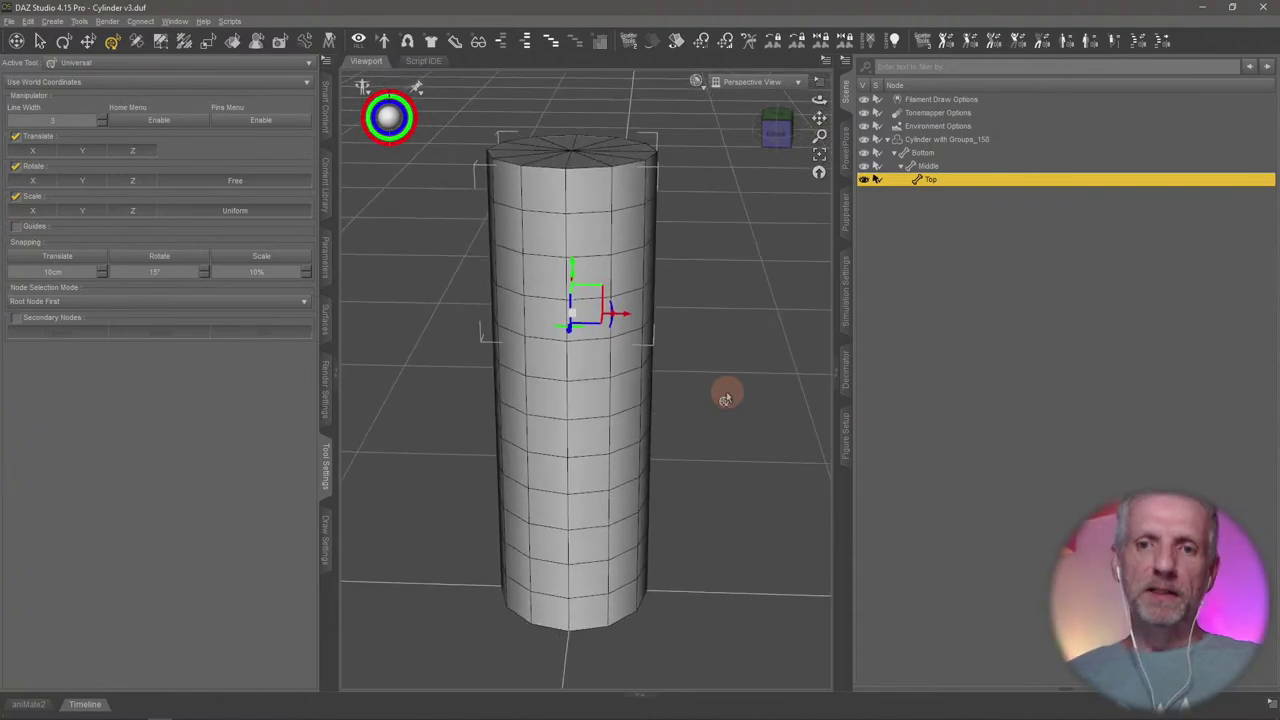
left_click_drag(613, 332, 650, 345)
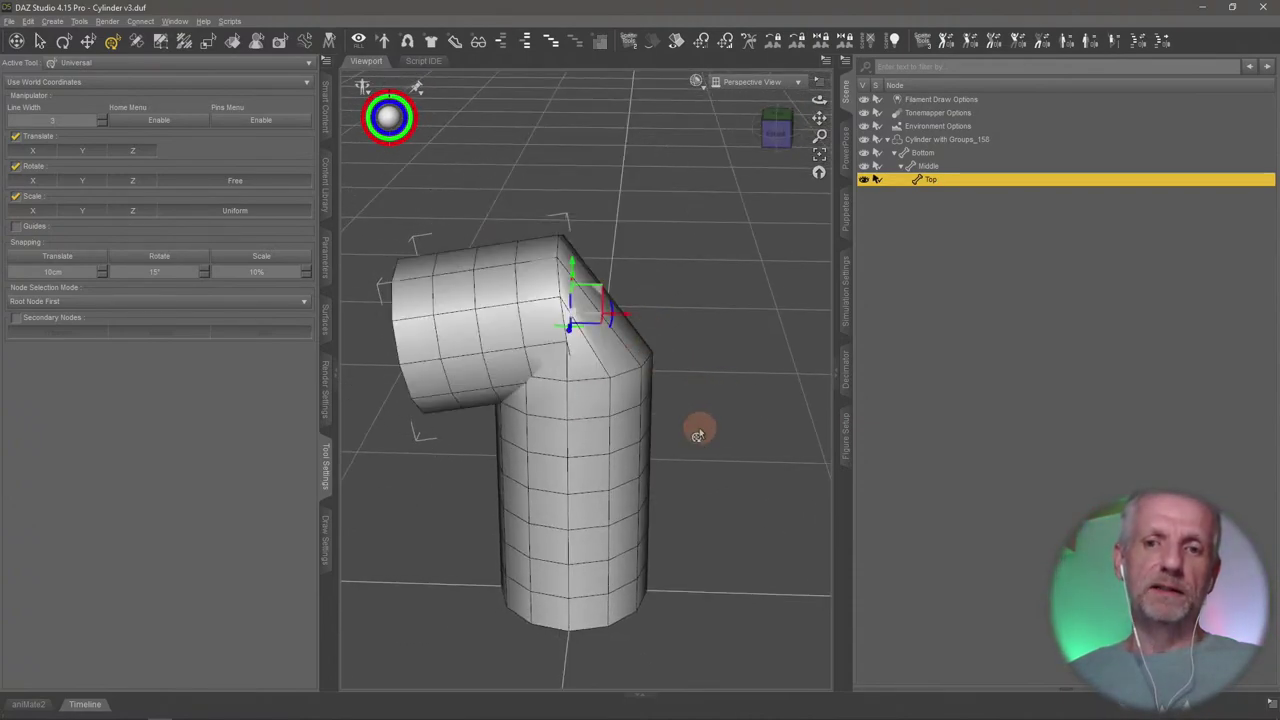
key("ctrl+z")
key("ctrl+f")
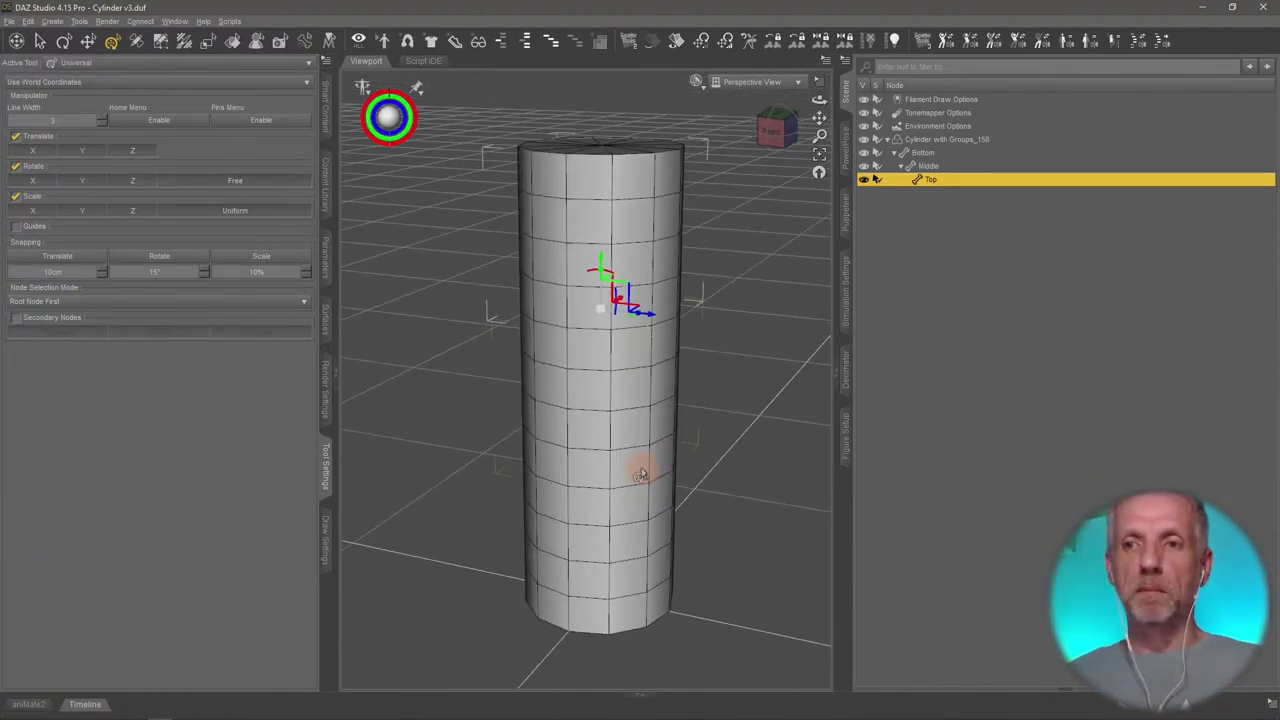
Save the rigged cylinder scene as a new version named Cylinder v4.duf in the Rigging Adventure folder
left_click(9, 21)
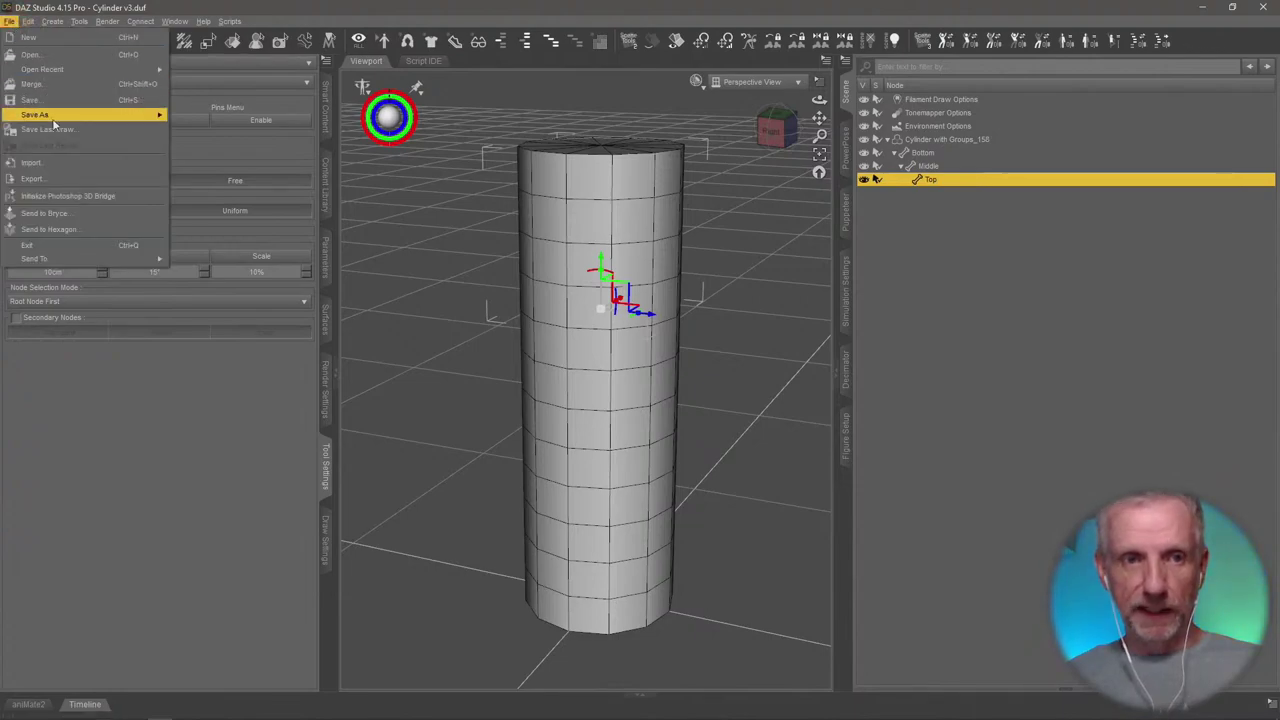
mouse_move(86, 115)
left_click(300, 128)
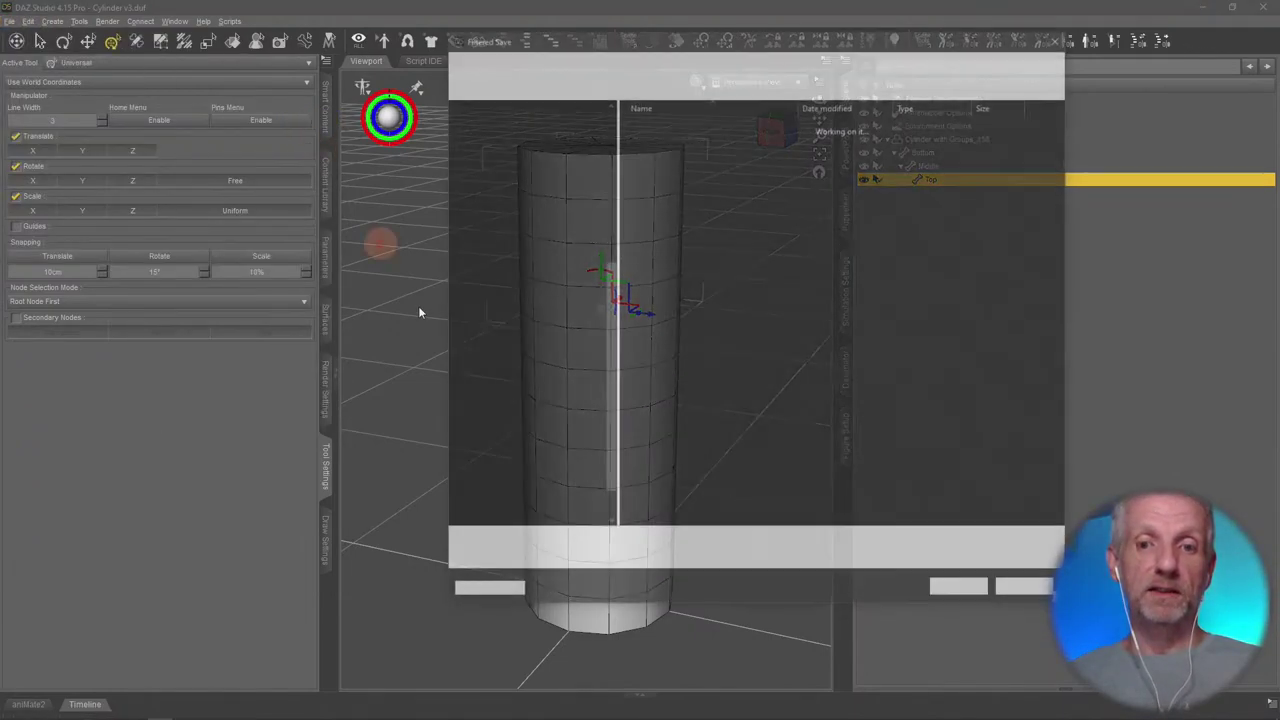
left_click(711, 170)
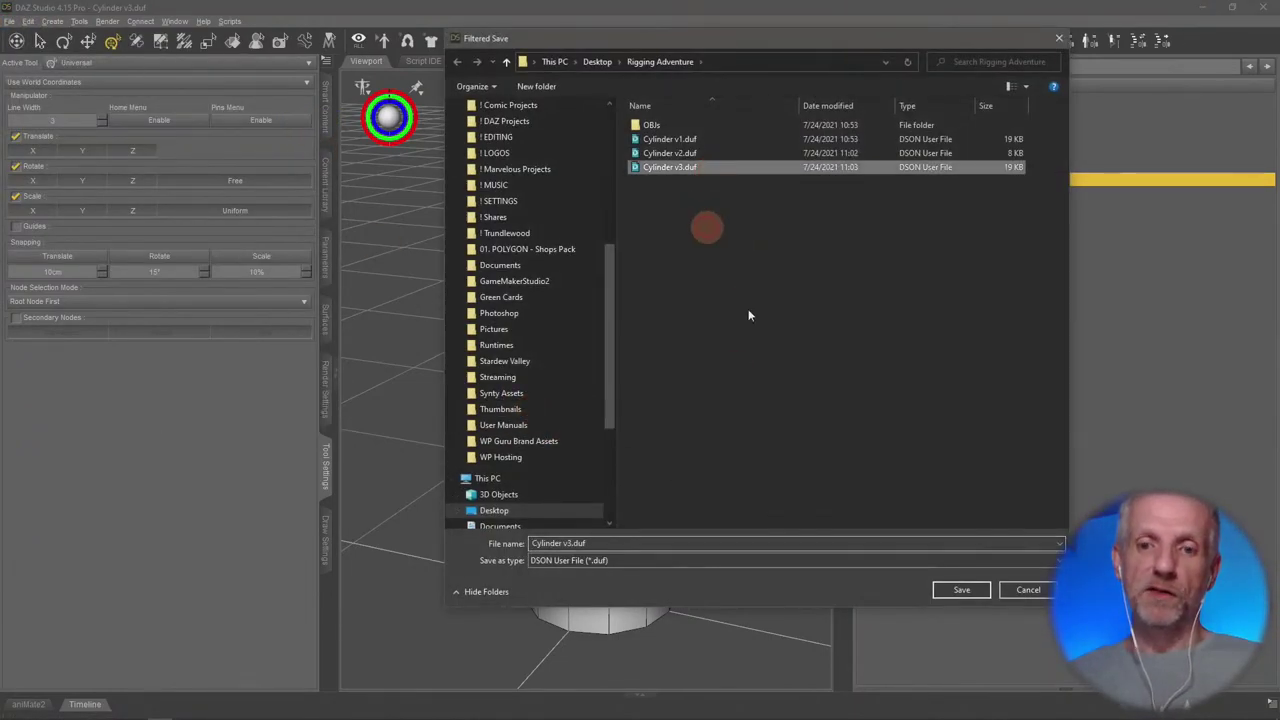
left_click(717, 543)
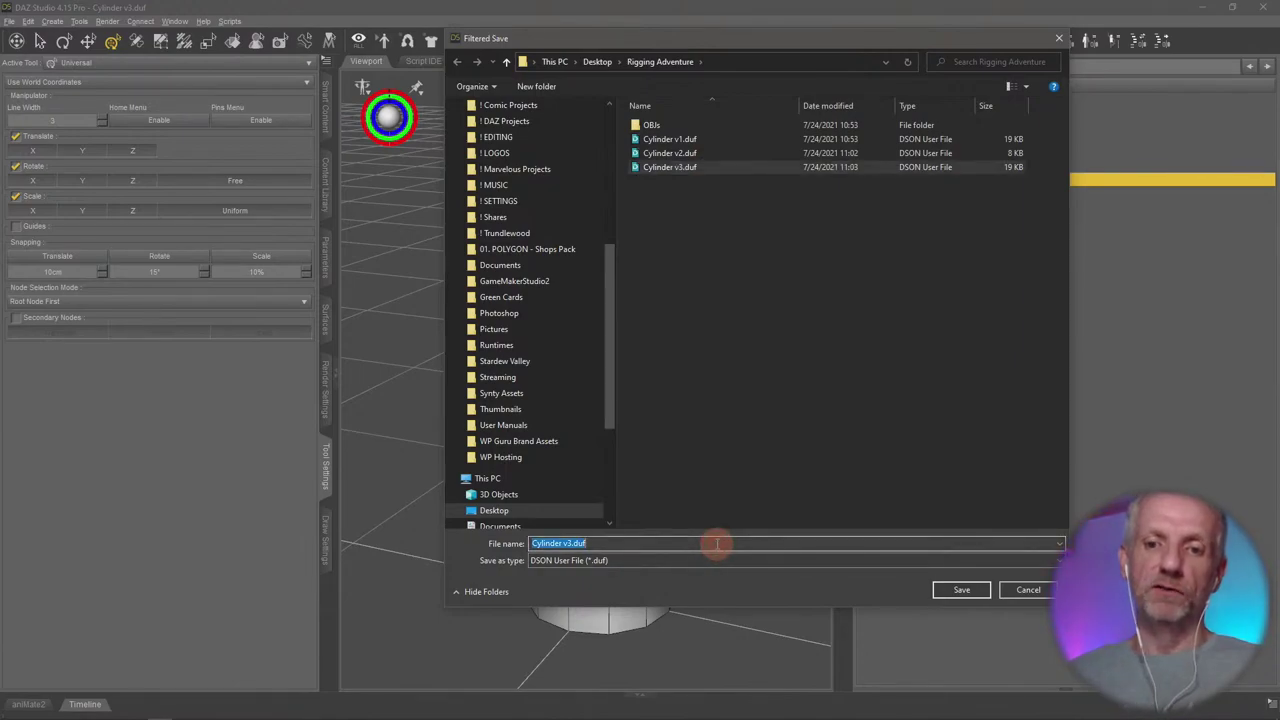
left_click(717, 543)
key("BackSpace")
type("4")
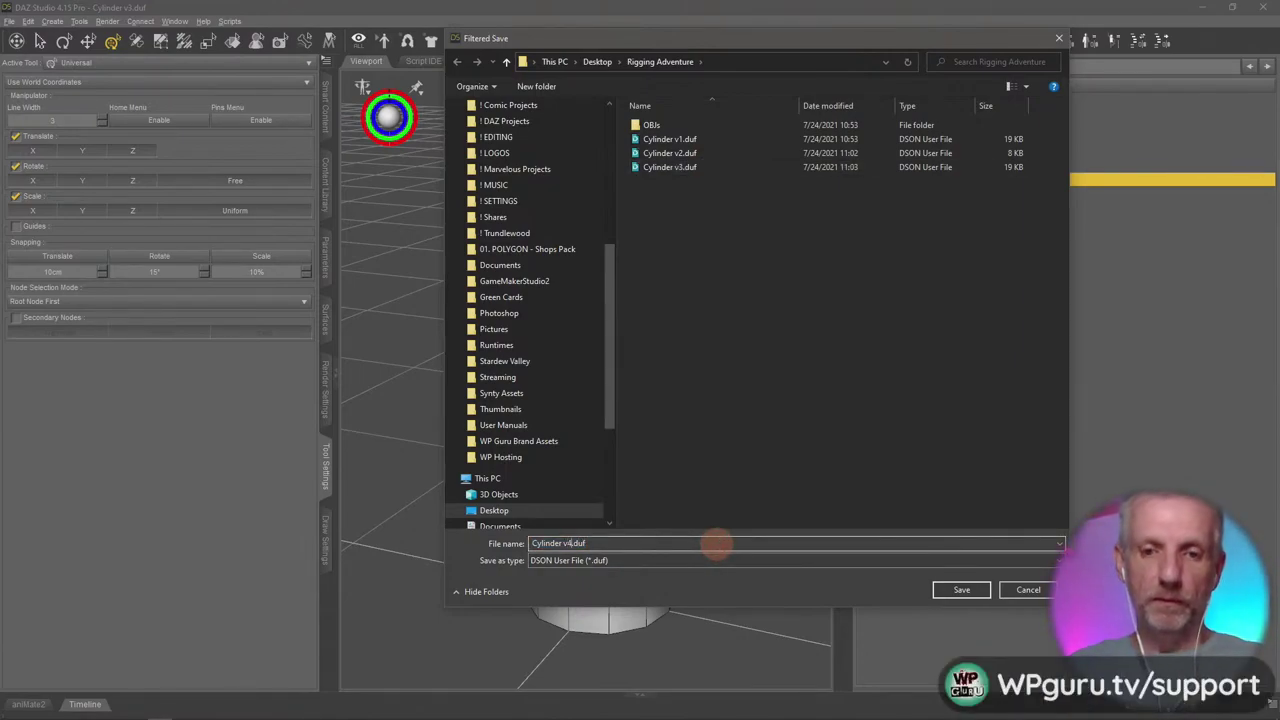
key("Return")
left_click_drag(709, 506, 712, 500)
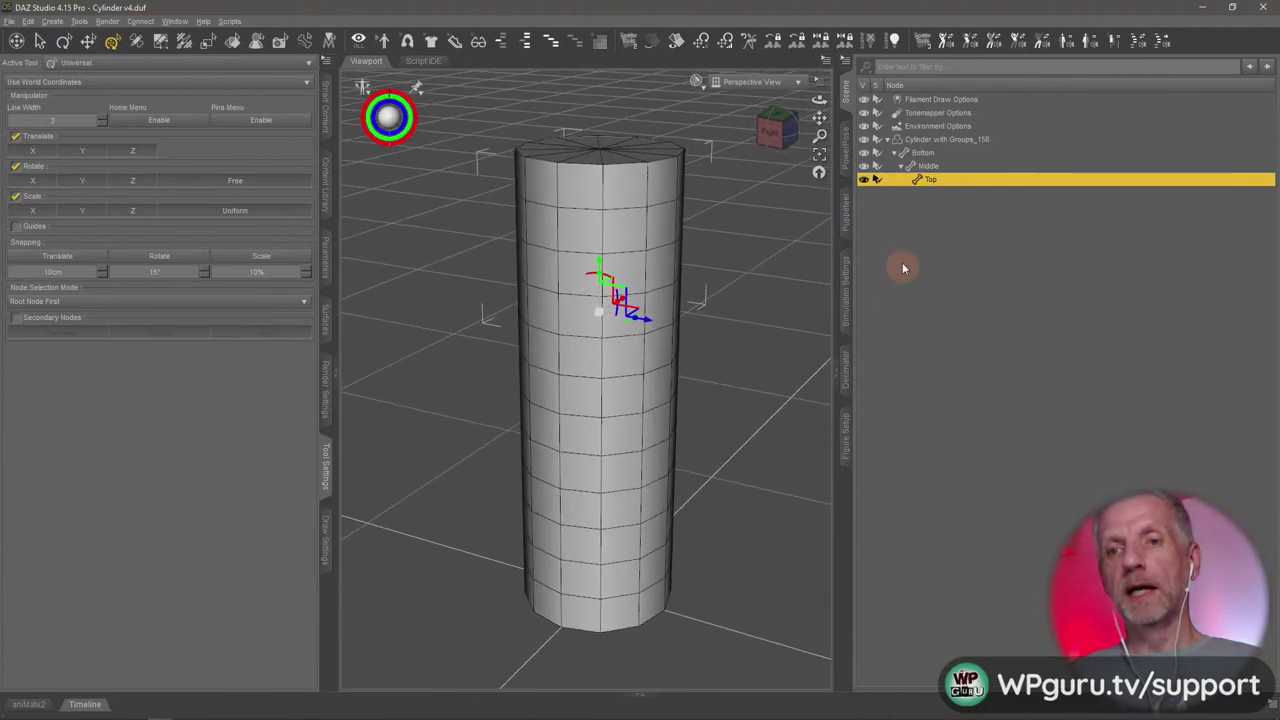
Restart DAZ Studio 4.15 (64-bit) and reopen the recently saved Cylinder v4.duf scene
left_click(1264, 8)
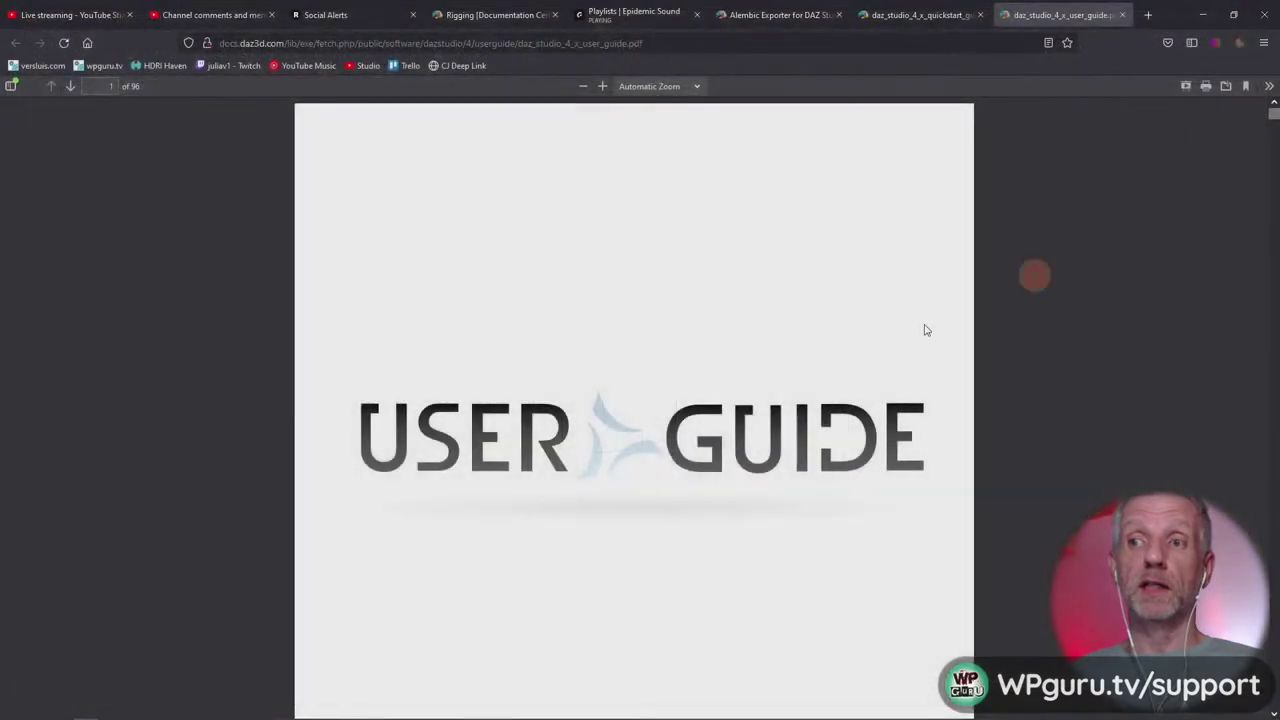
left_click(1203, 14)
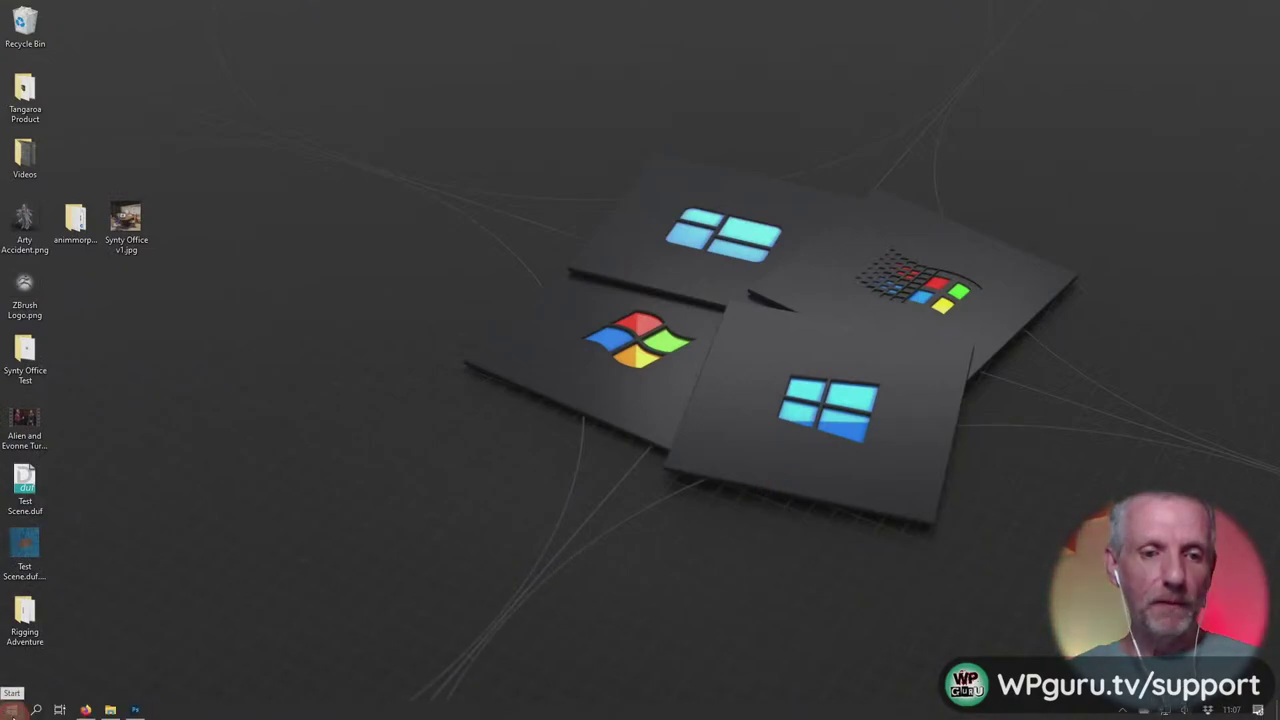
left_click(12, 710)
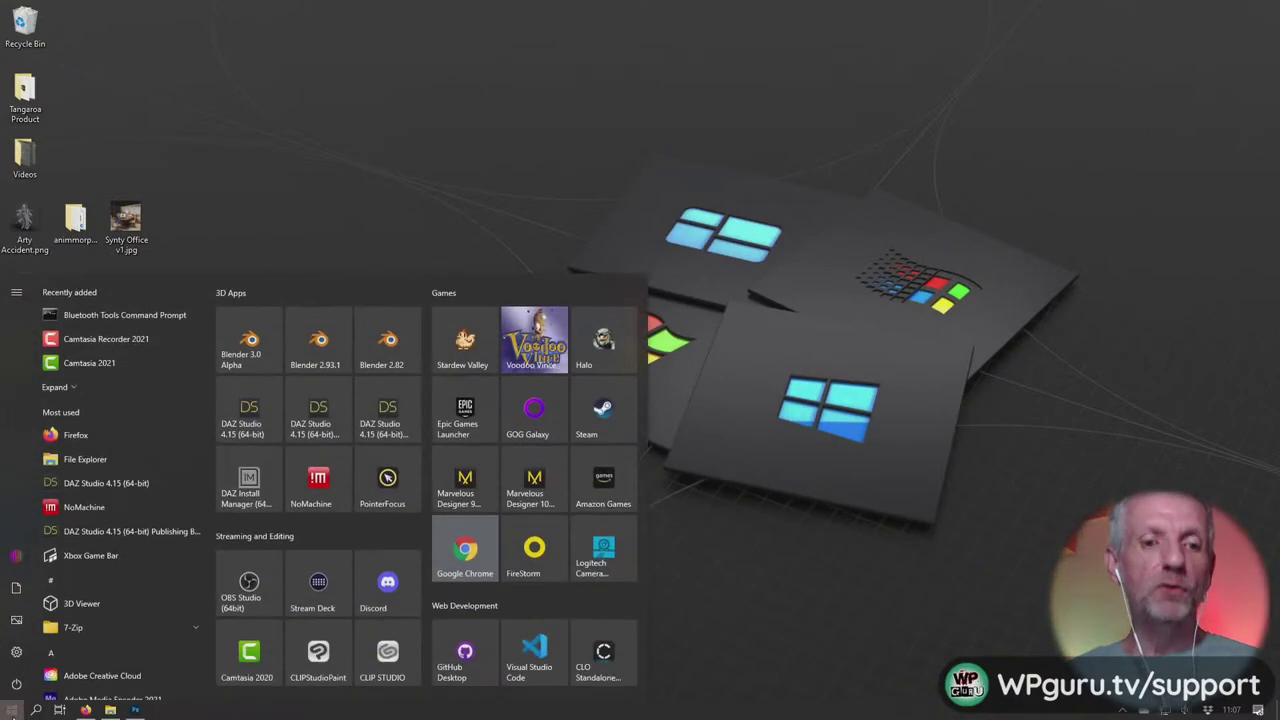
left_click(247, 436)
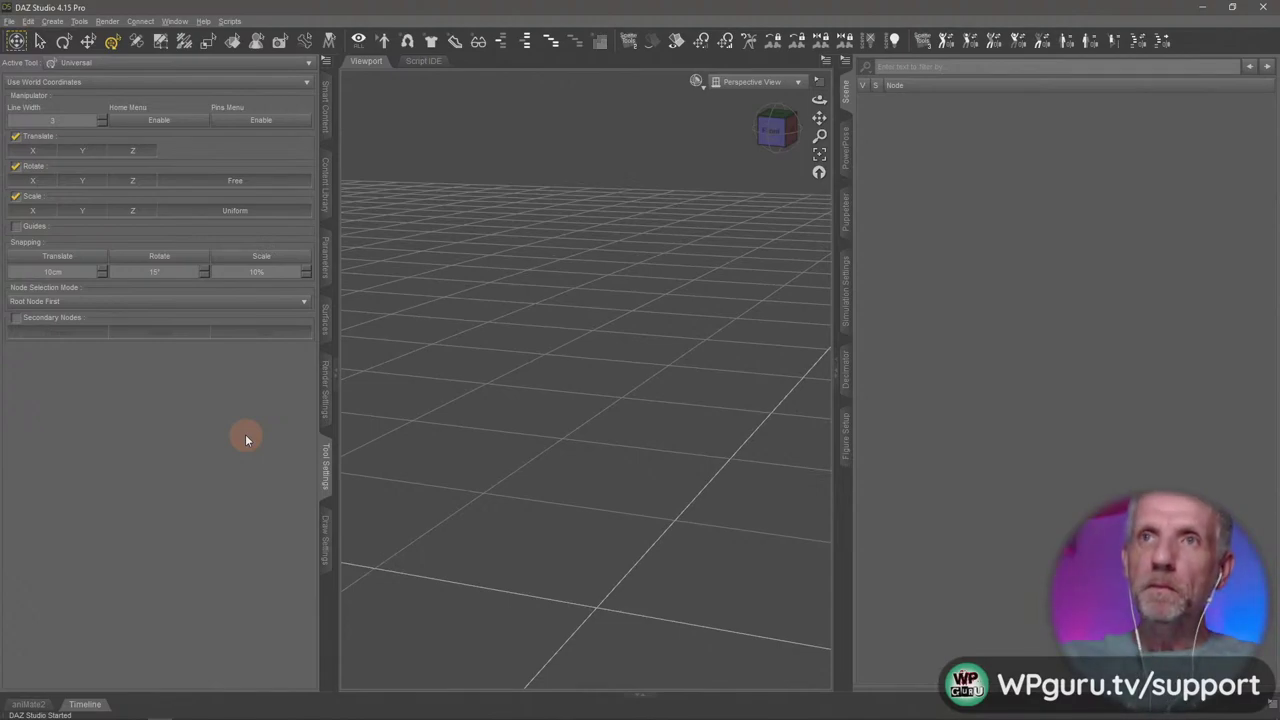
left_click(9, 21)
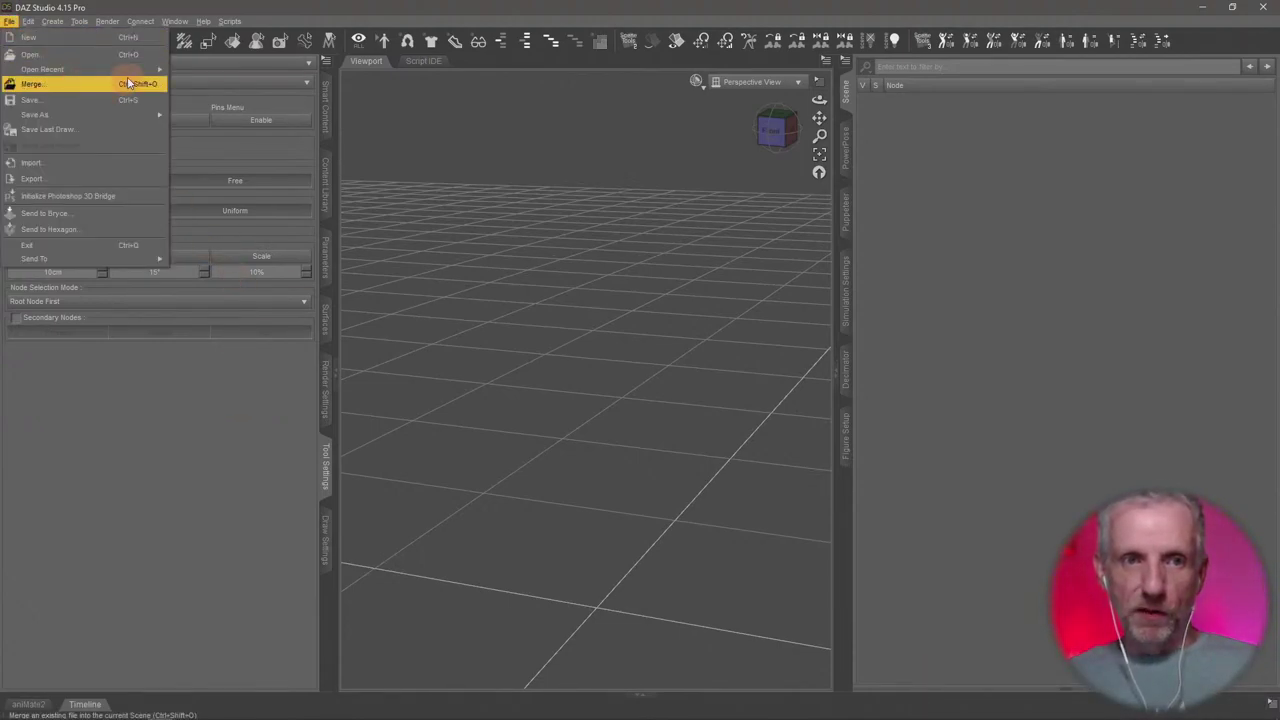
mouse_move(128, 69)
left_click(240, 77)
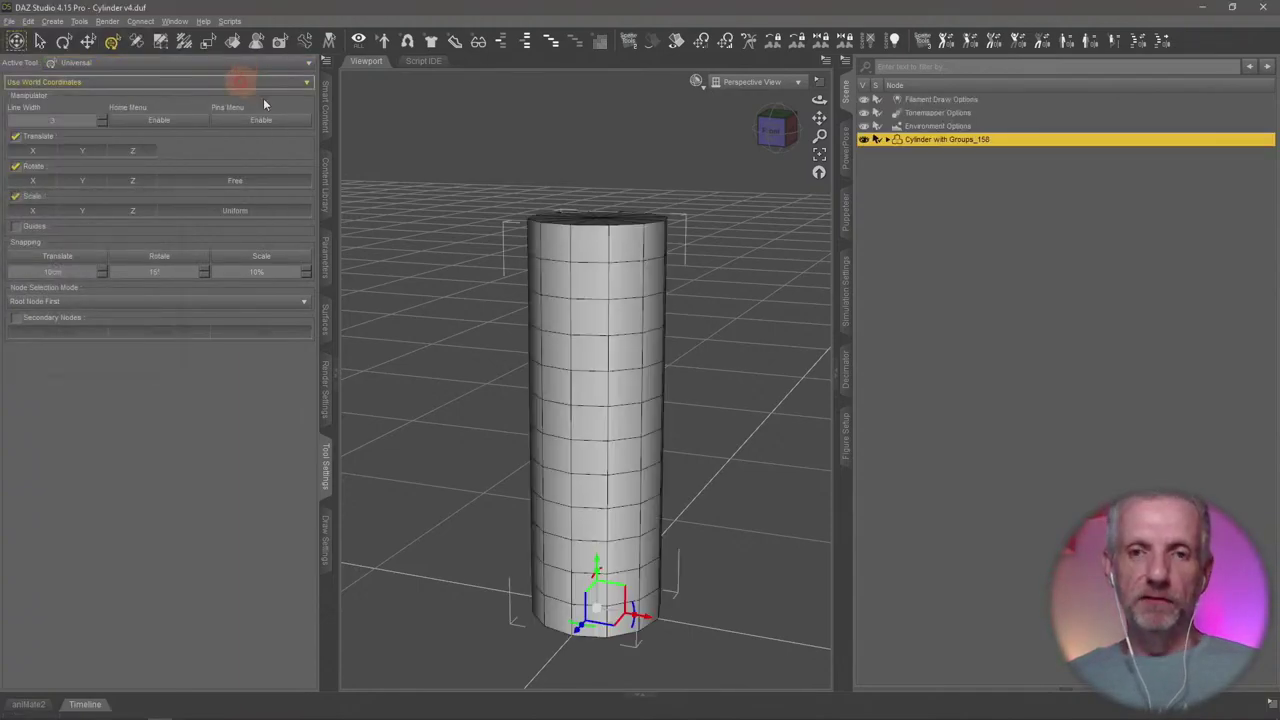
Select the Top bone, test-bend it sideways around its Z axis and undo the rotation
left_click(586, 309)
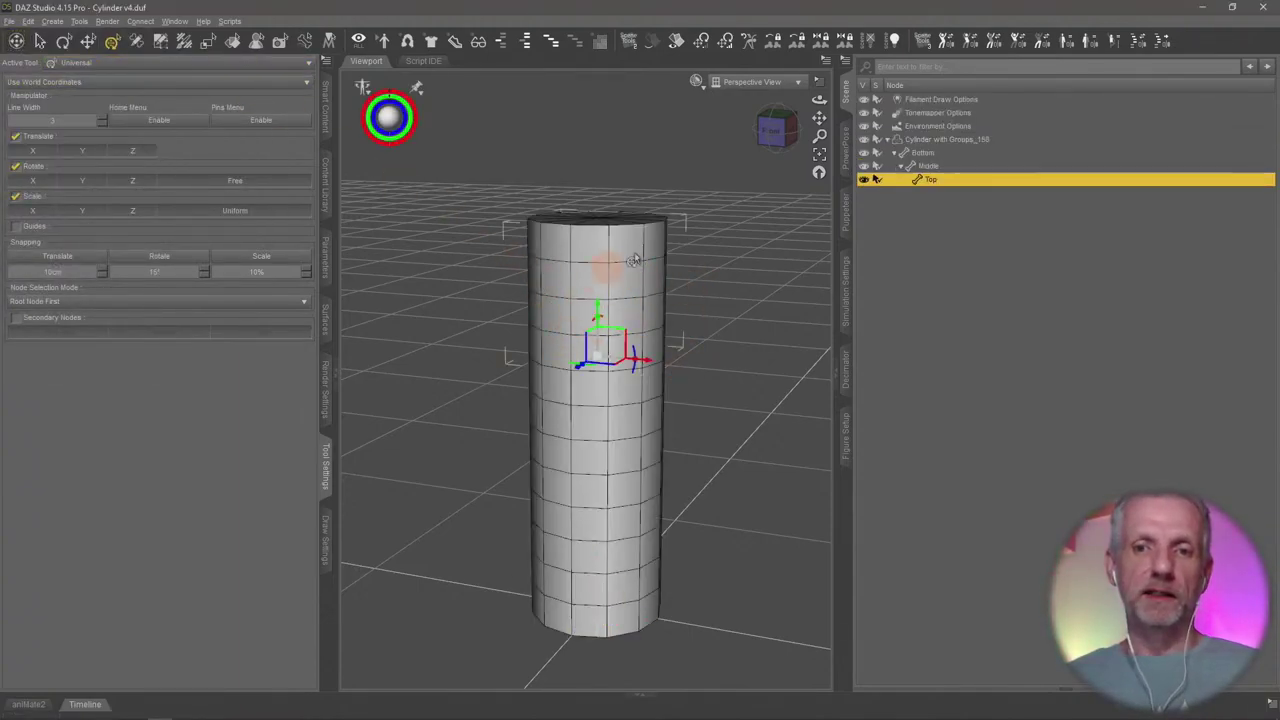
left_click_drag(631, 376, 673, 522)
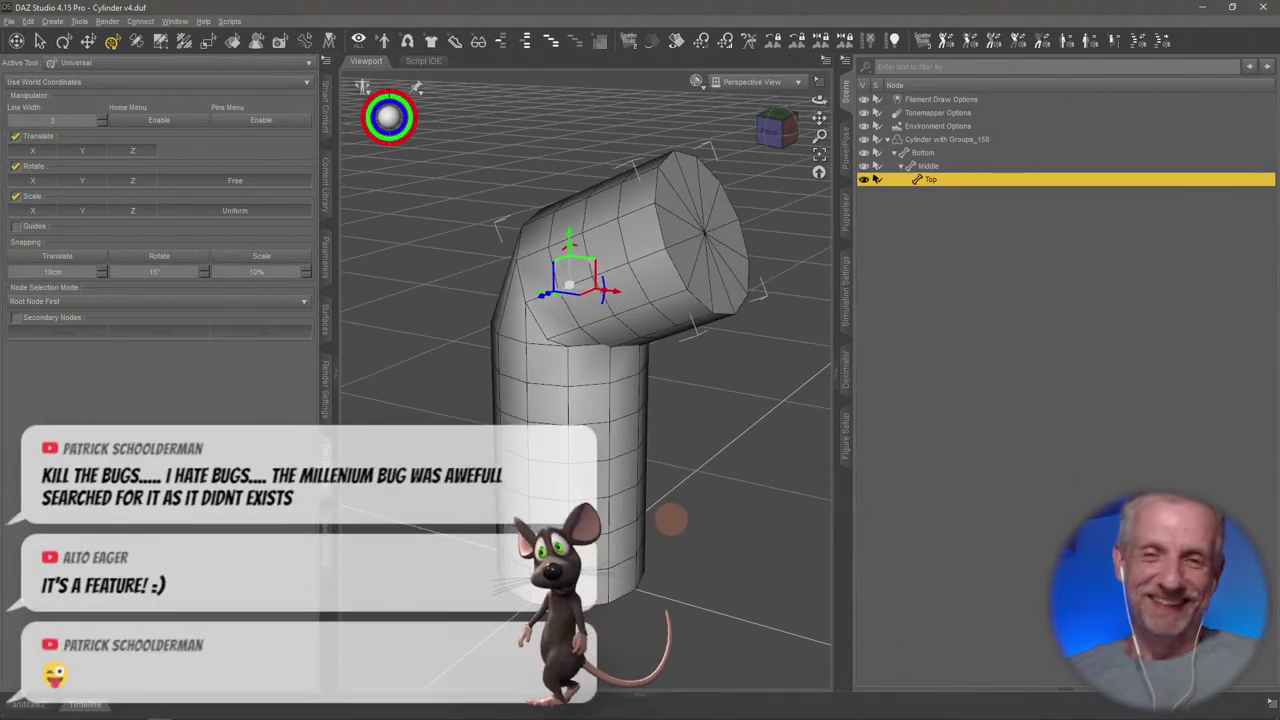
key("ctrl+z")
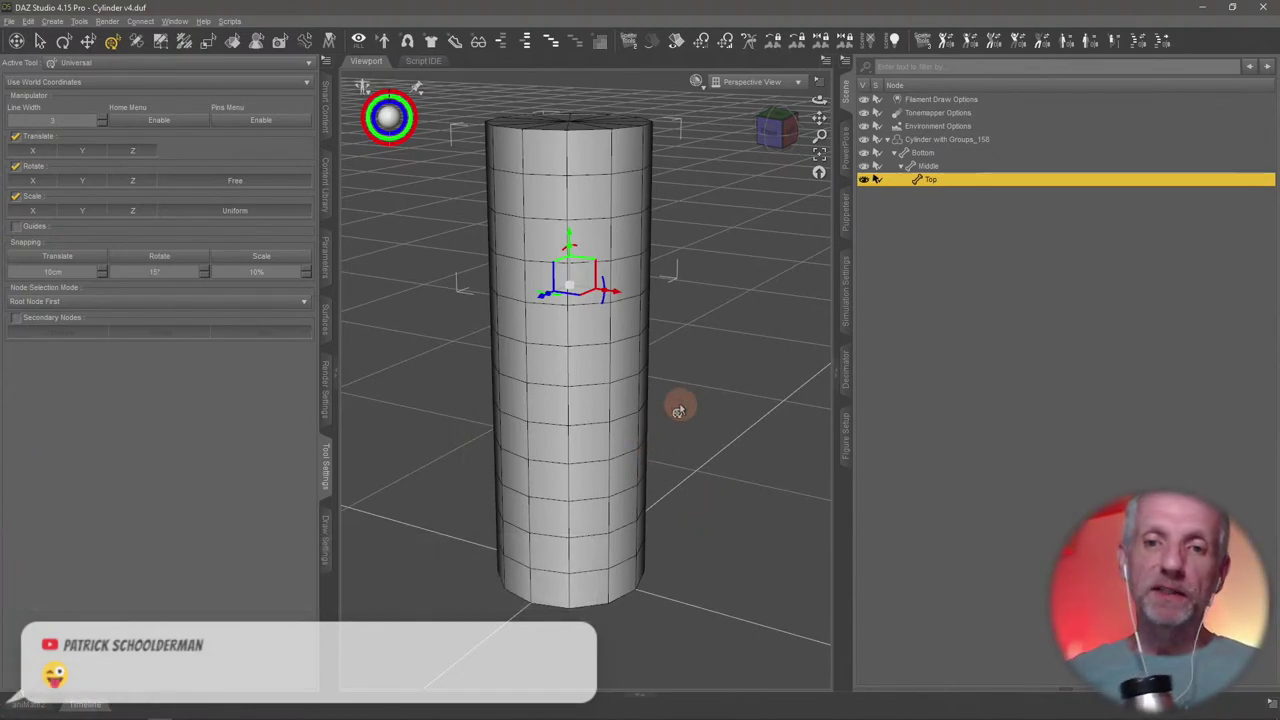
Bend the Top bone around its Z axis again in two stages, checking it from the front, and undo the rotations
left_click_drag(602, 306, 610, 331)
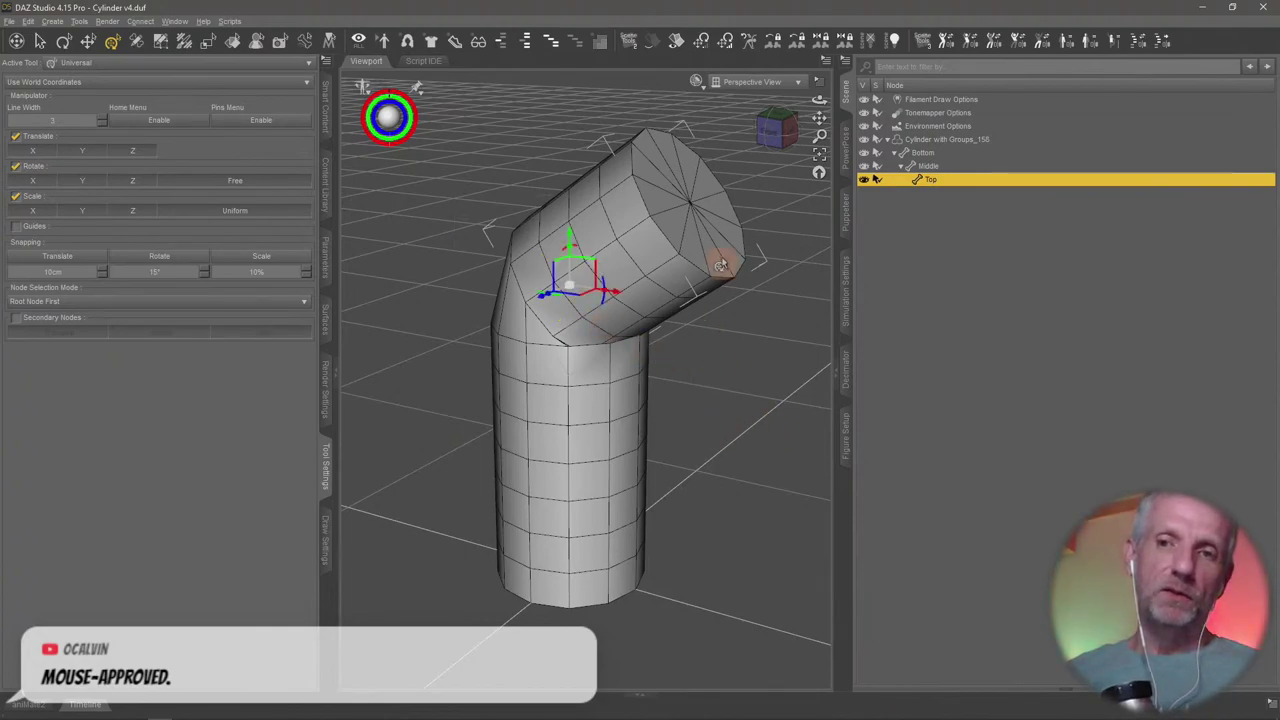
left_click_drag(768, 136, 777, 131)
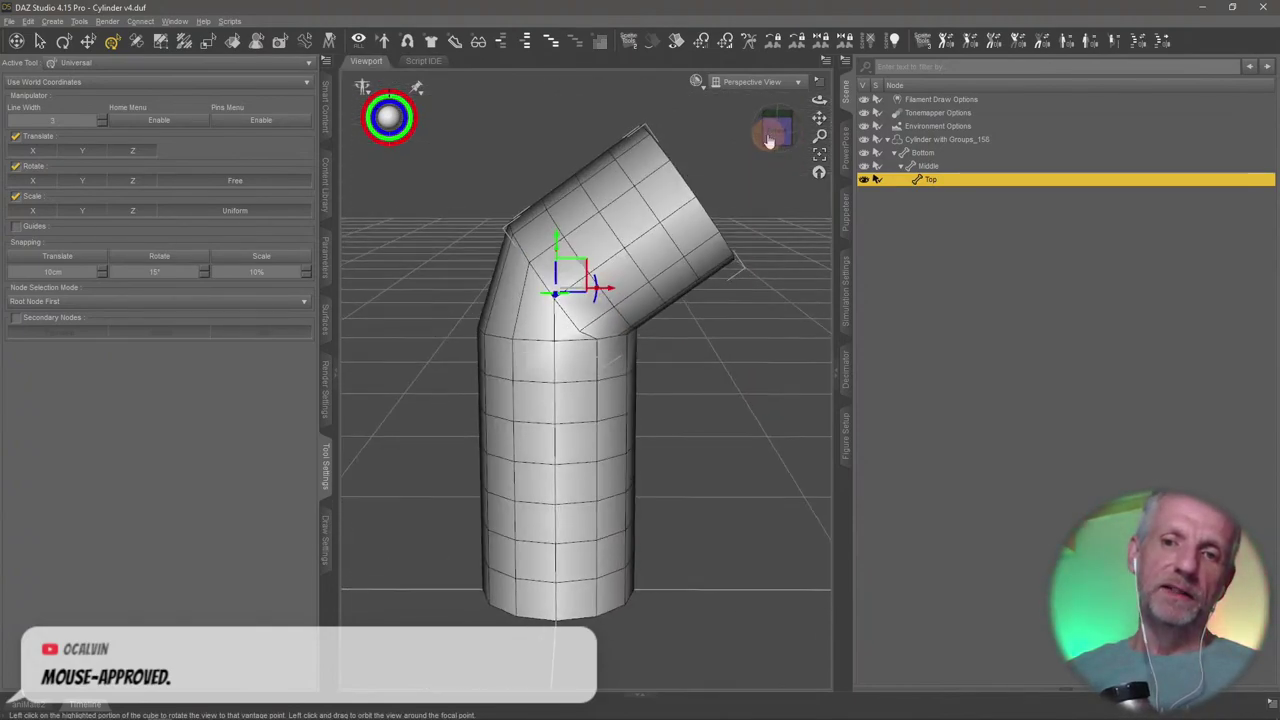
left_click_drag(590, 297, 598, 300)
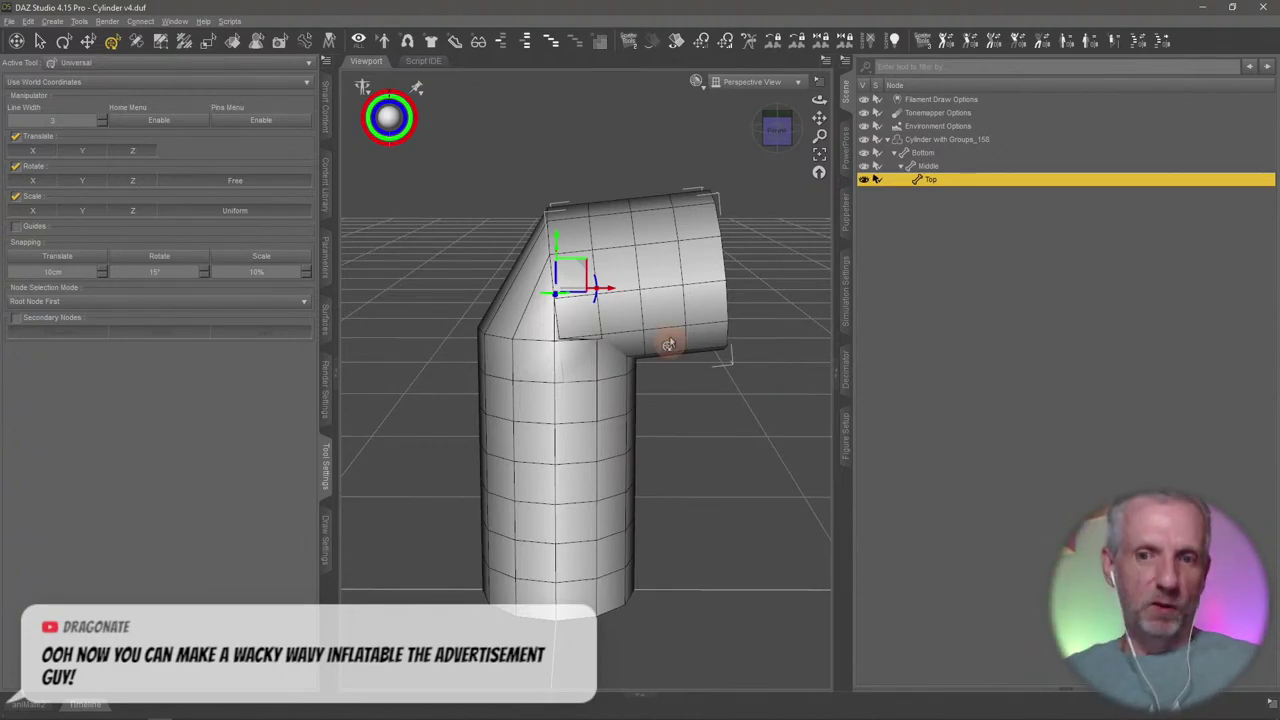
key("ctrl+z")
key("ctrl+z")
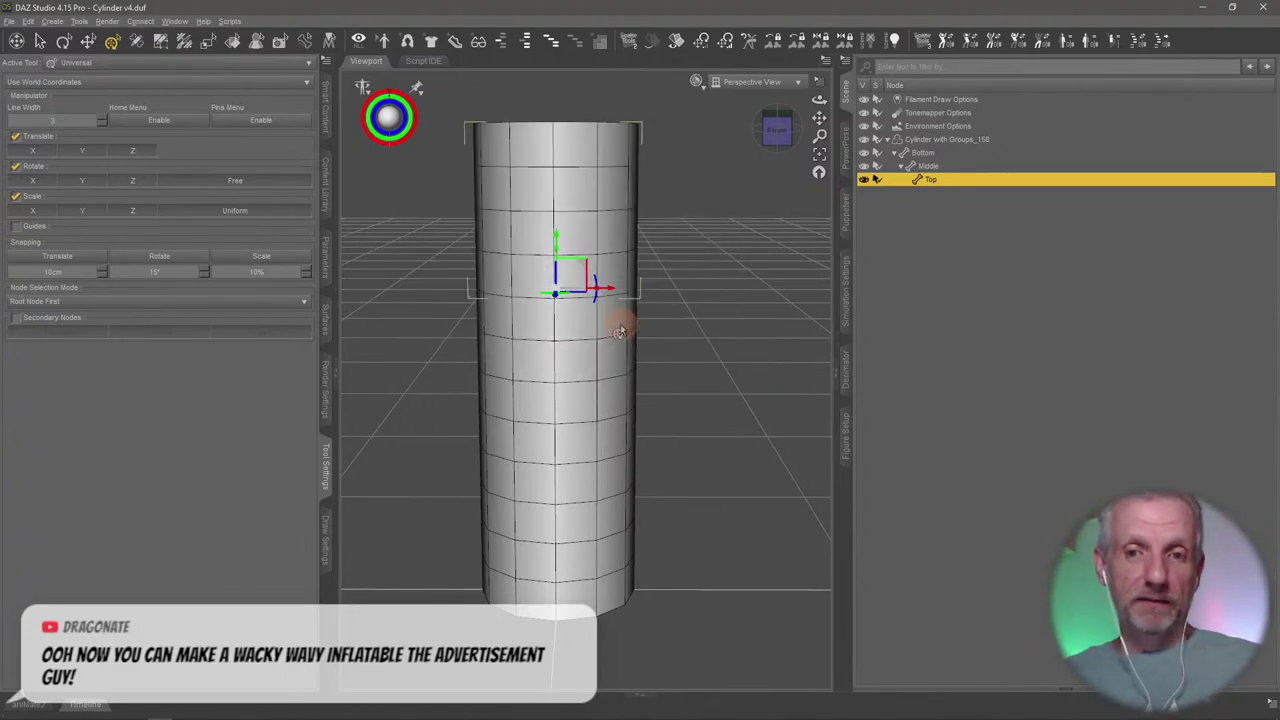
key("ctrl+z")
middle_click_drag(666, 349, 714, 390)
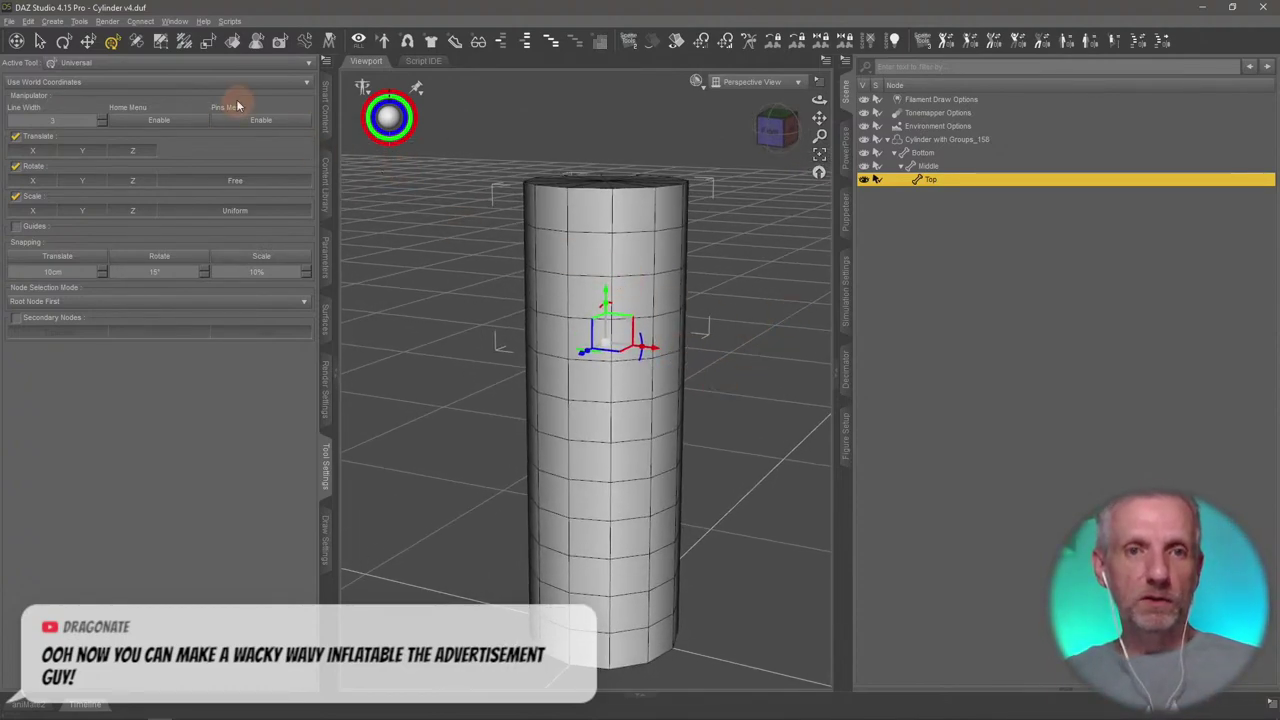
Display the Top bone's X Rotation weights with the Node Weight Map Brush and return to the Universal tool
left_click(186, 44)
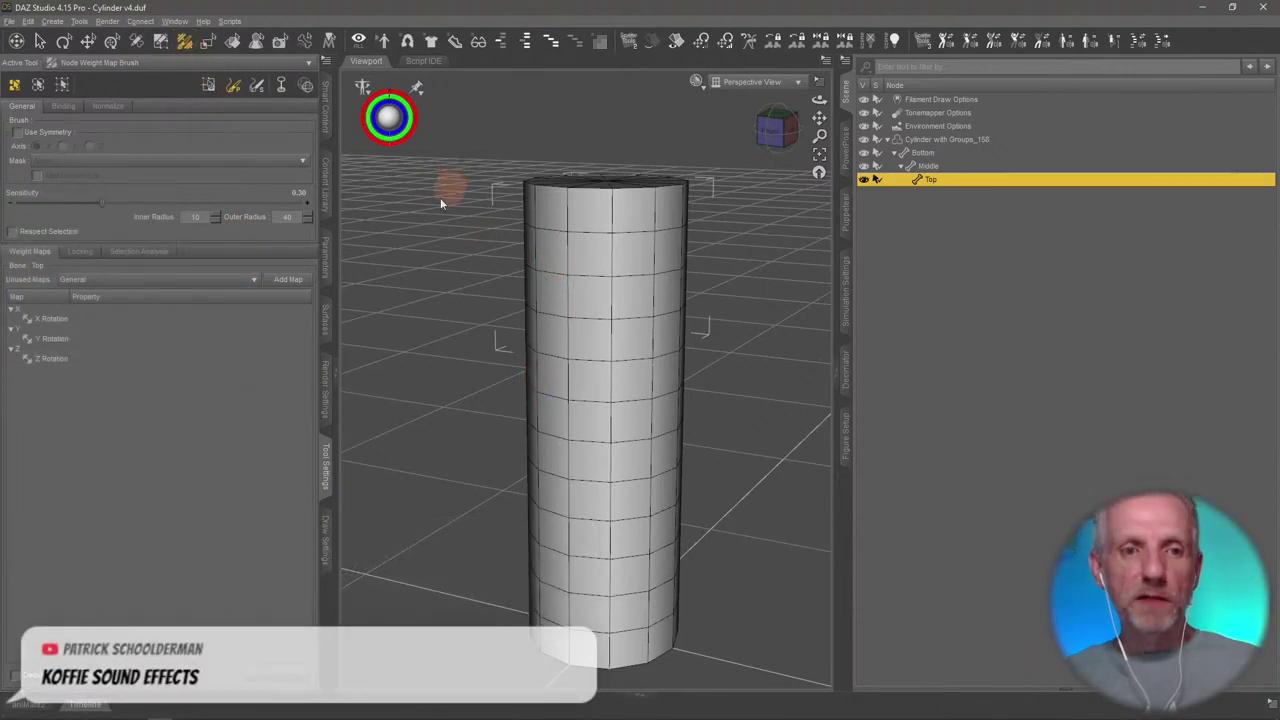
left_click(85, 319)
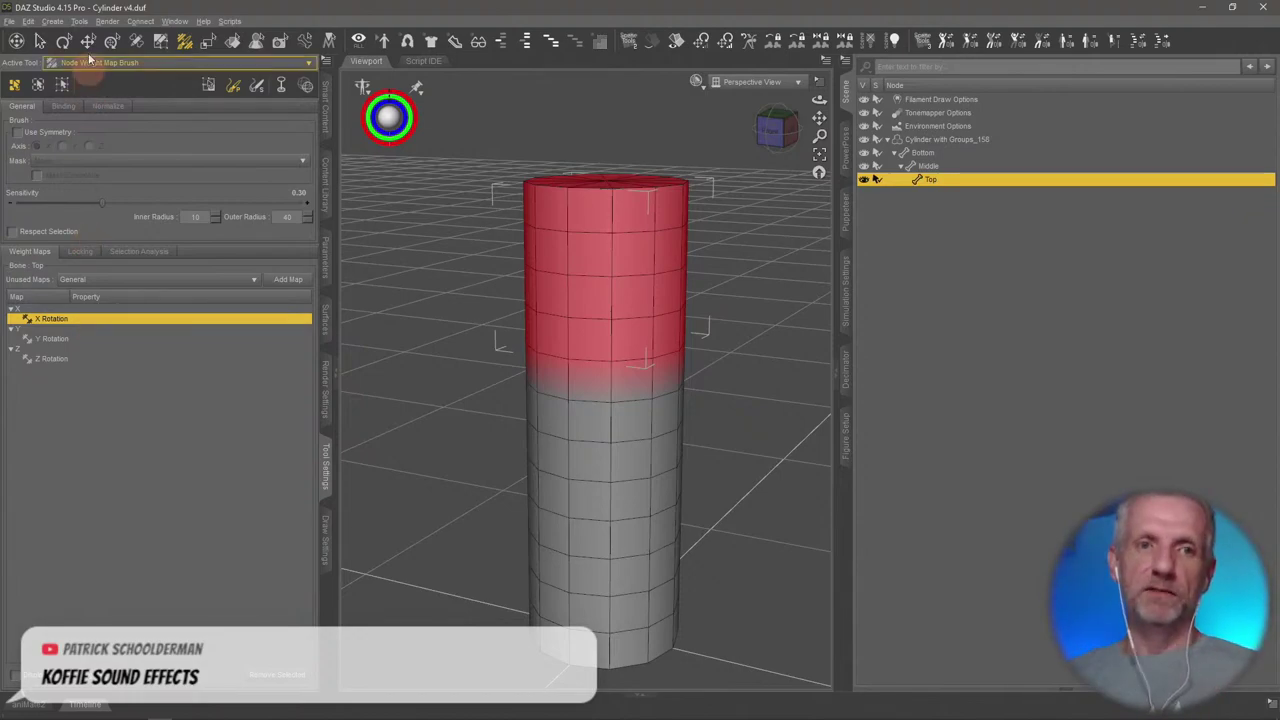
left_click(112, 40)
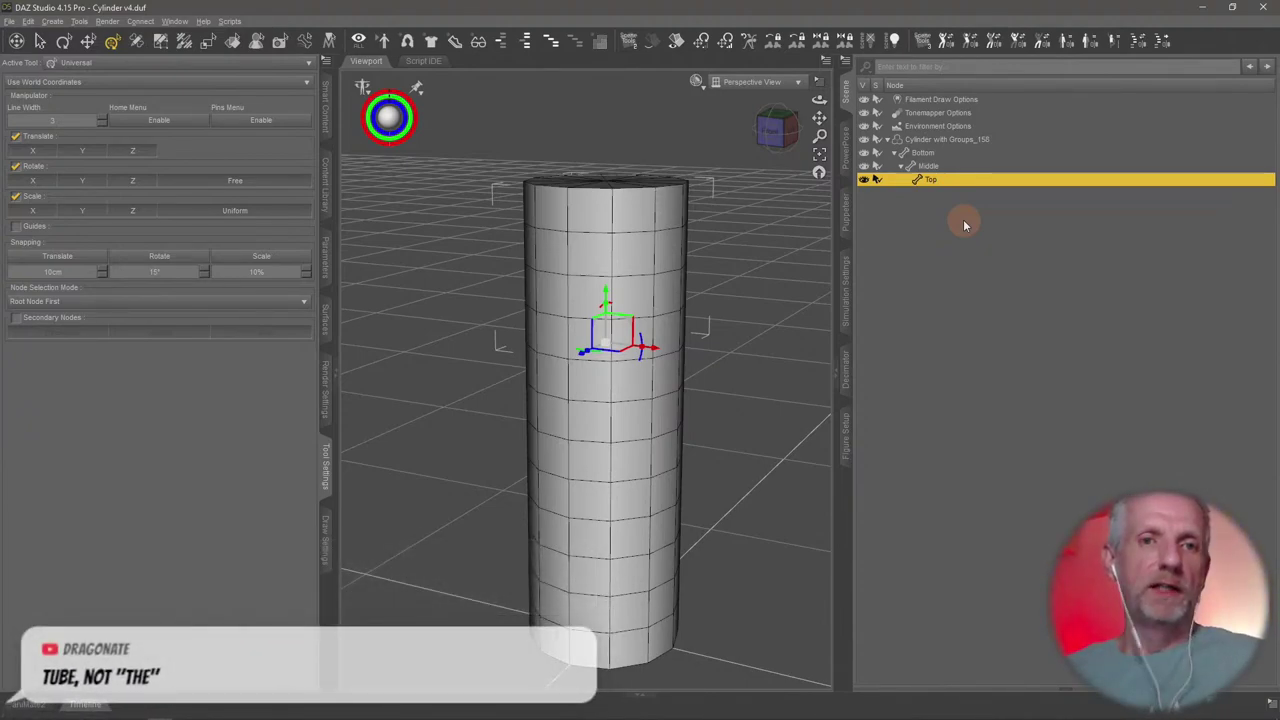
Reactivate the Node Weight Map Brush and compare the X Rotation weights of the Bottom, Middle and Top bones
left_click(185, 41)
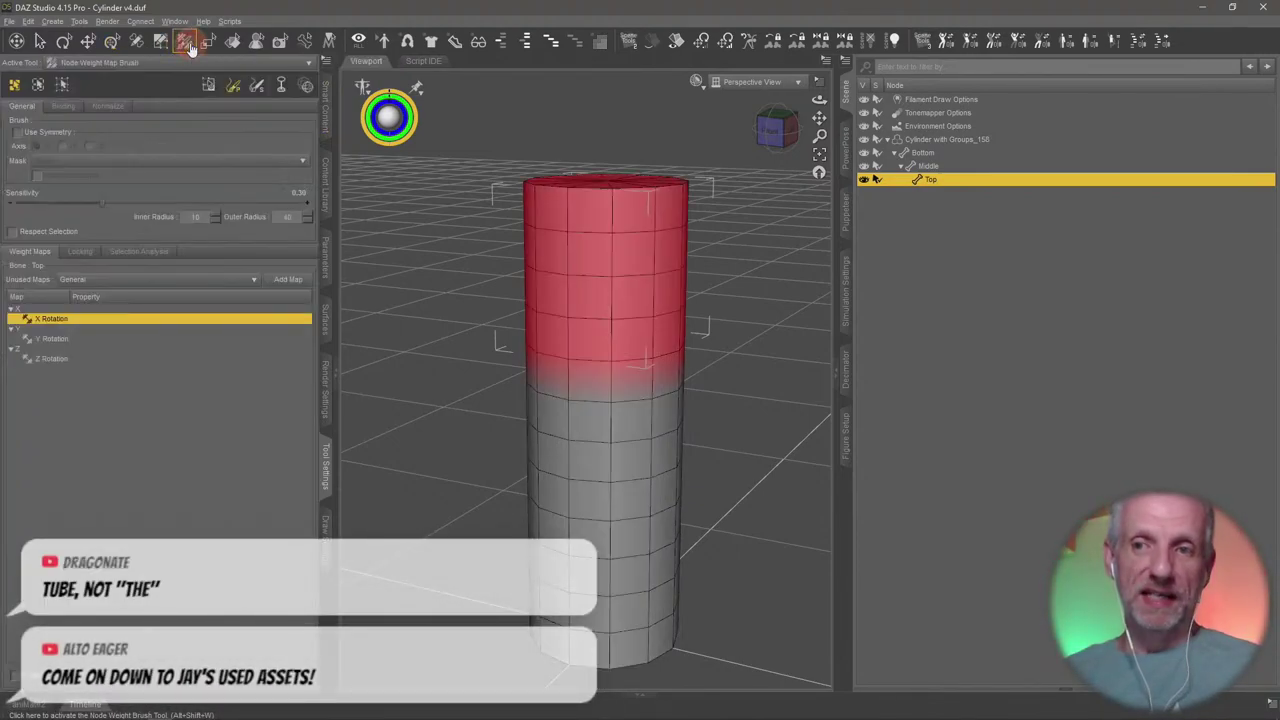
left_click(948, 152)
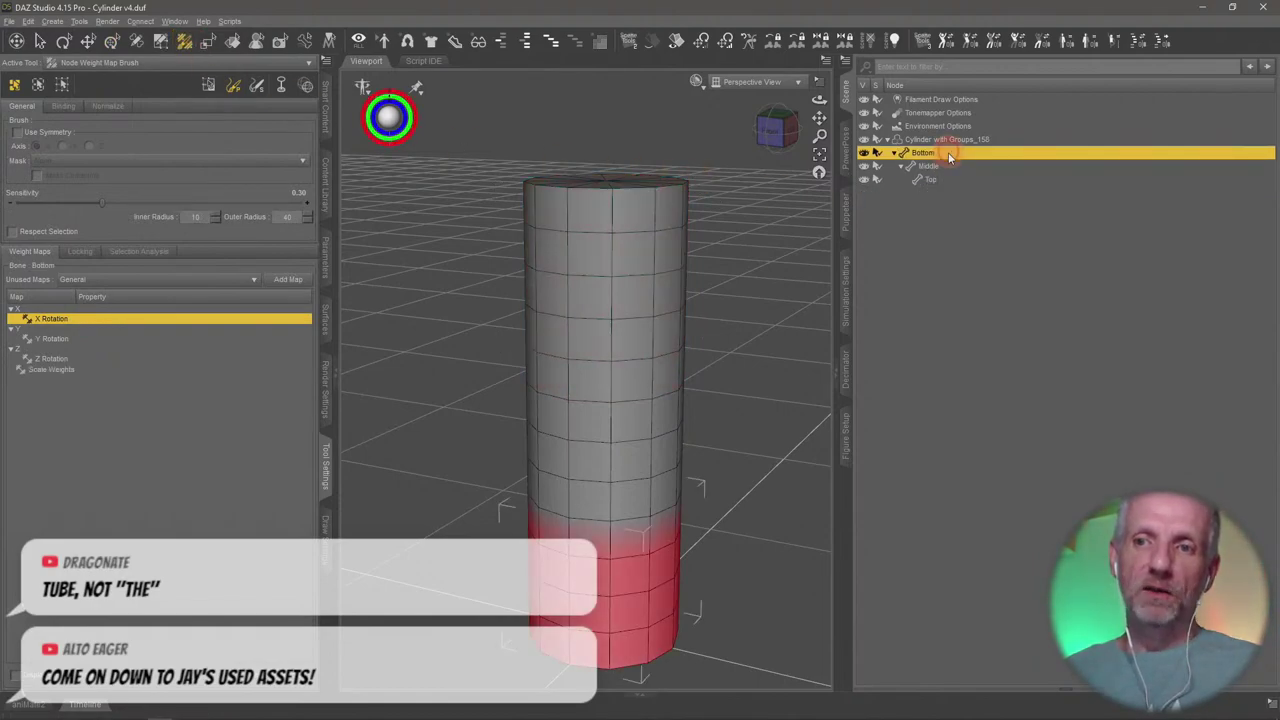
left_click(950, 166)
left_click(952, 178)
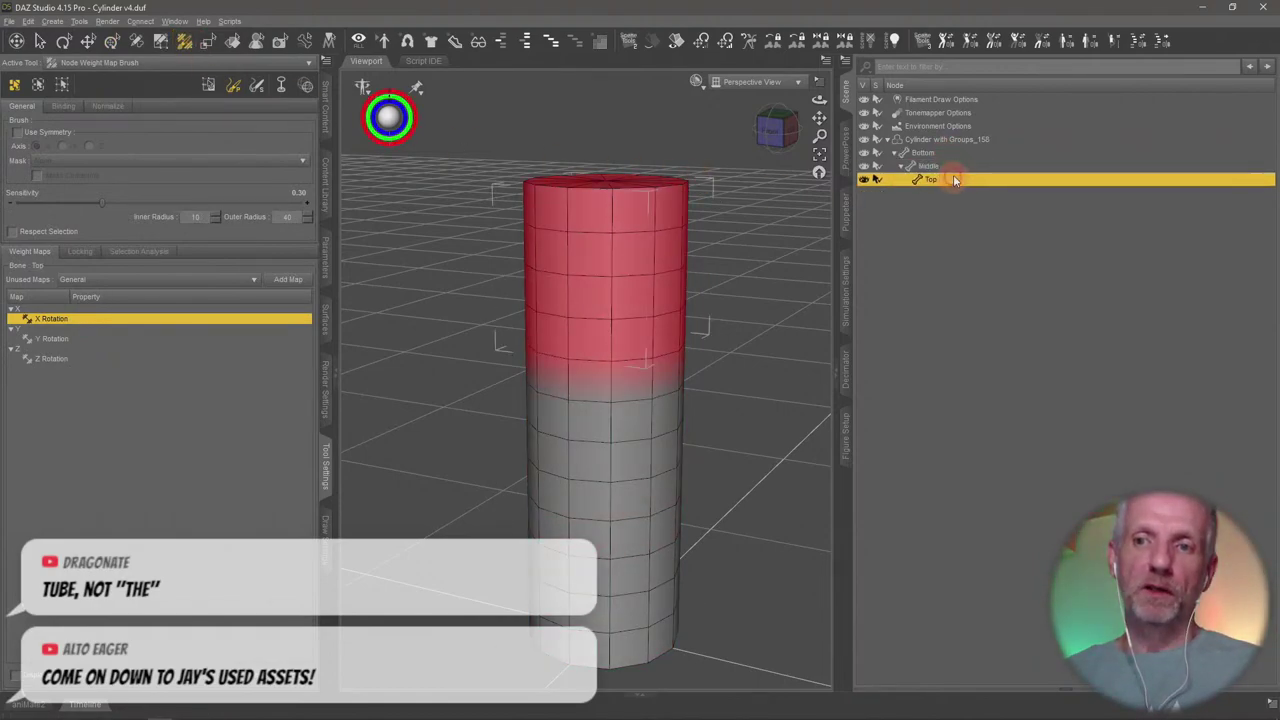
left_click(954, 154)
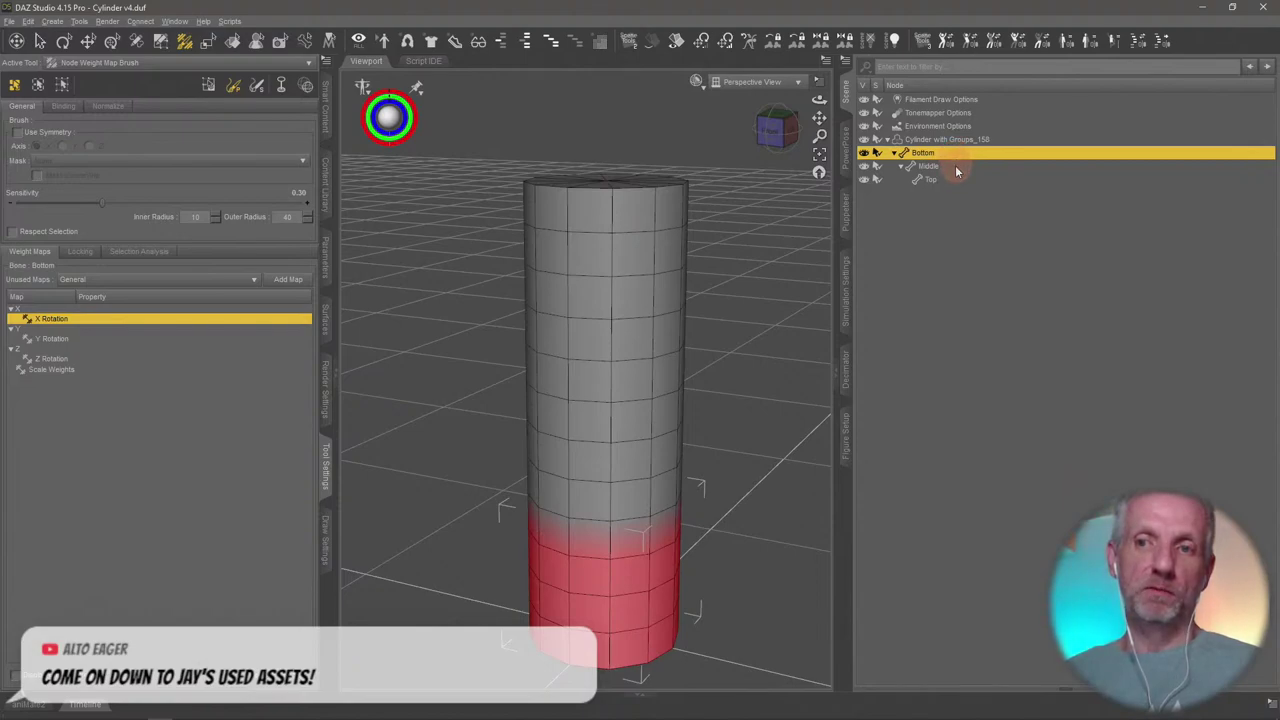
left_click(955, 166)
left_click(951, 180)
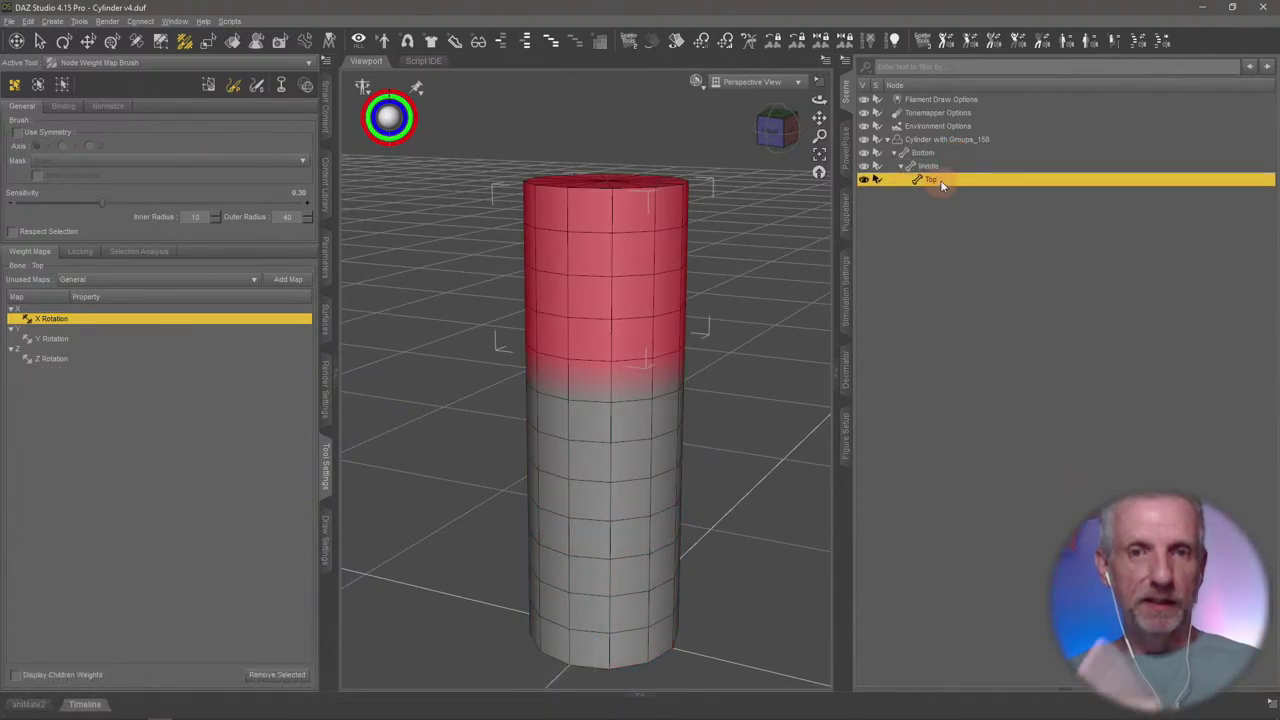
Check the Top bone's Y Rotation and Z Rotation weight maps, returning to its X Rotation map
left_click(89, 340)
left_click(86, 361)
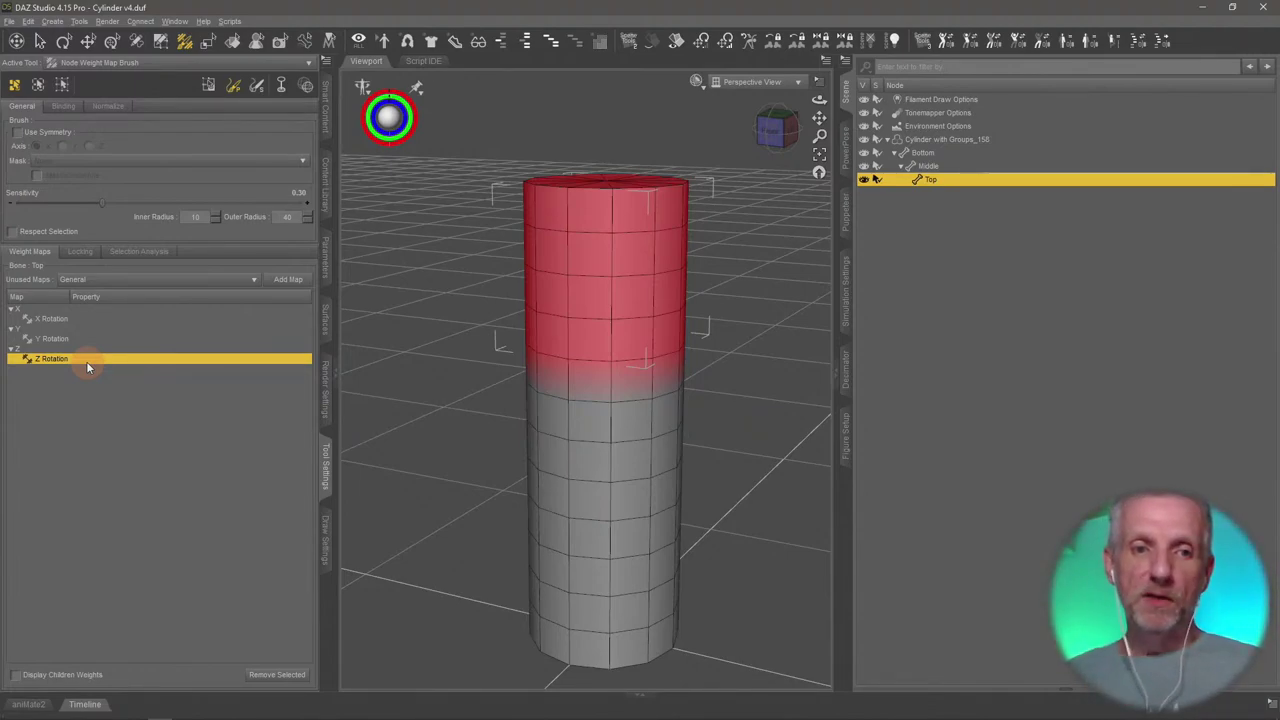
left_click(80, 318)
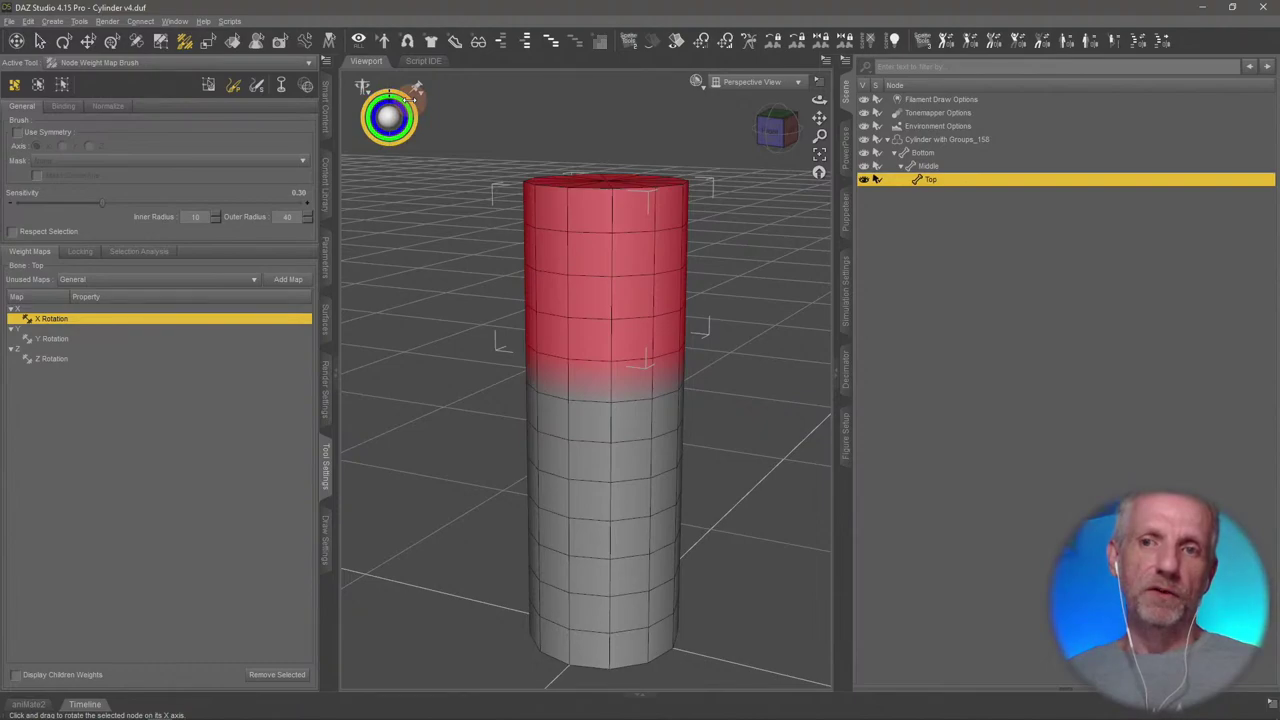
Bend the Top bone around its X axis with the X Rotation weights displayed and examine the bent joint up close
mouse_move(411, 100)
left_mouse_down()
mouse_move(411, 140)
mouse_move(413, 93)
mouse_move(415, 130)
mouse_move(413, 106)
left_mouse_up()
left_click_drag(520, 282, 517, 277, "alt")
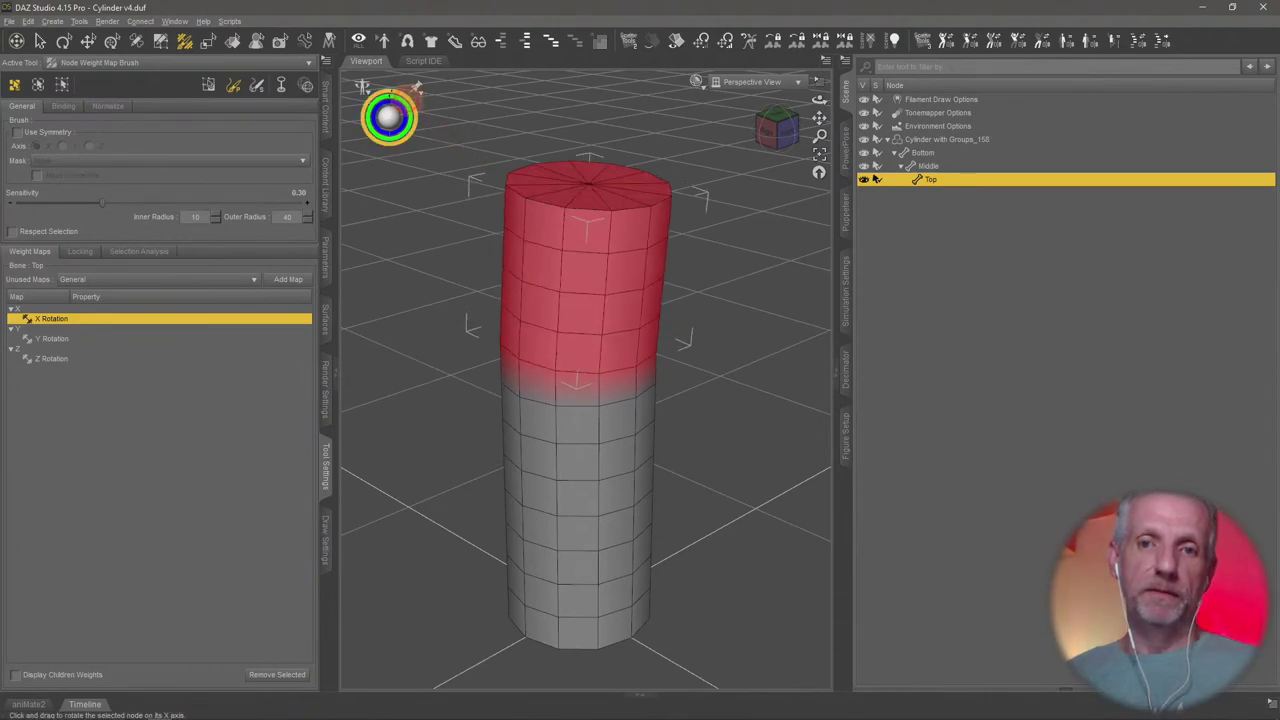
left_click_drag(415, 88, 417, 91)
scroll(721, 452, "up", 5)
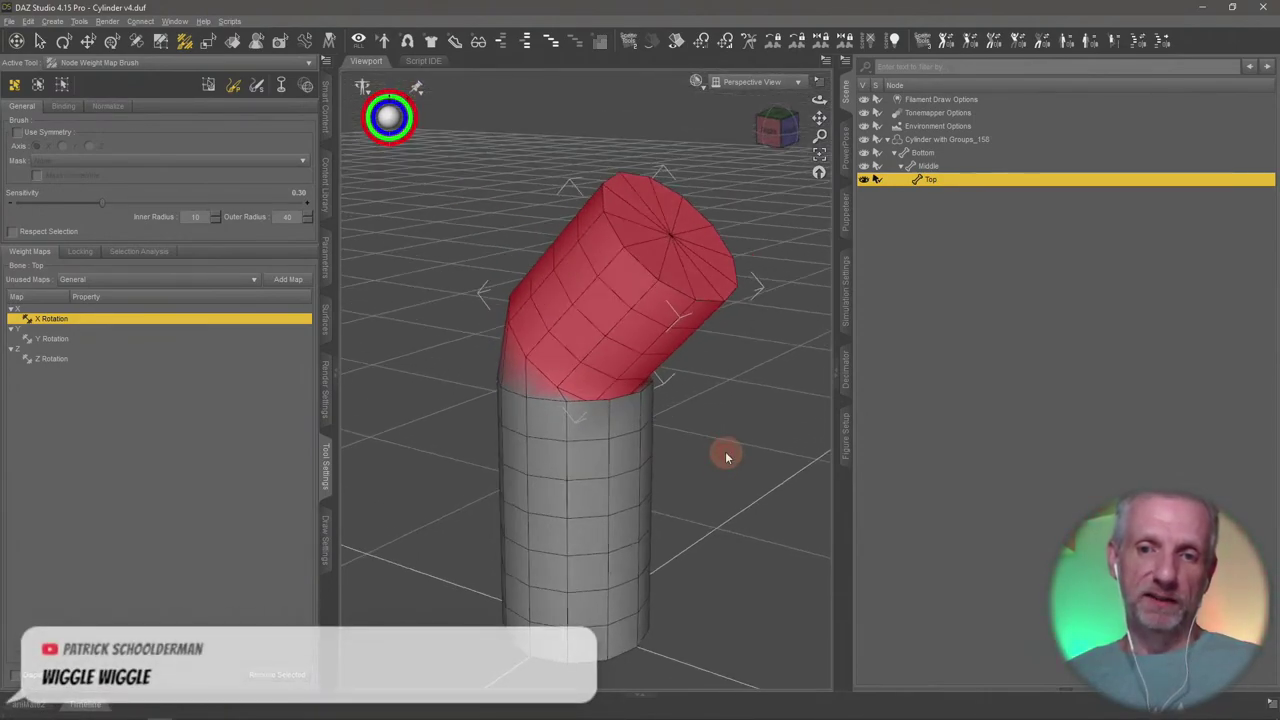
scroll(727, 452, "up", 5)
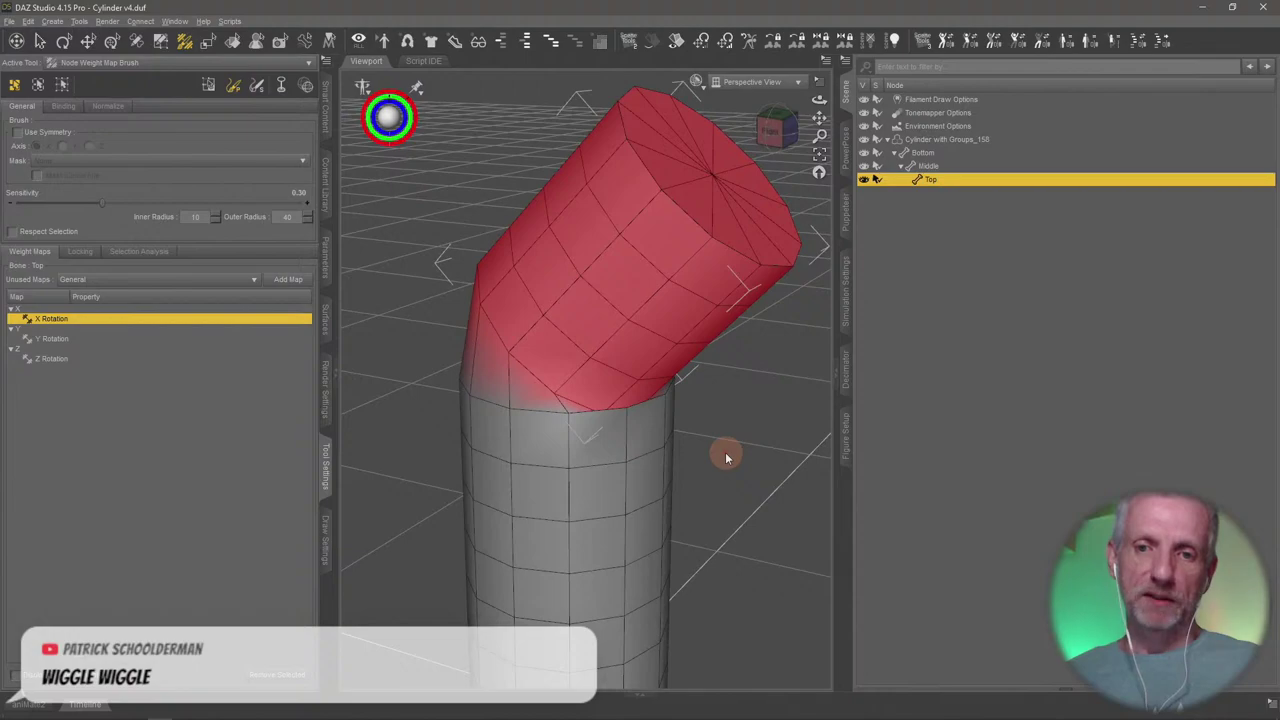
scroll(684, 408, "up", 2)
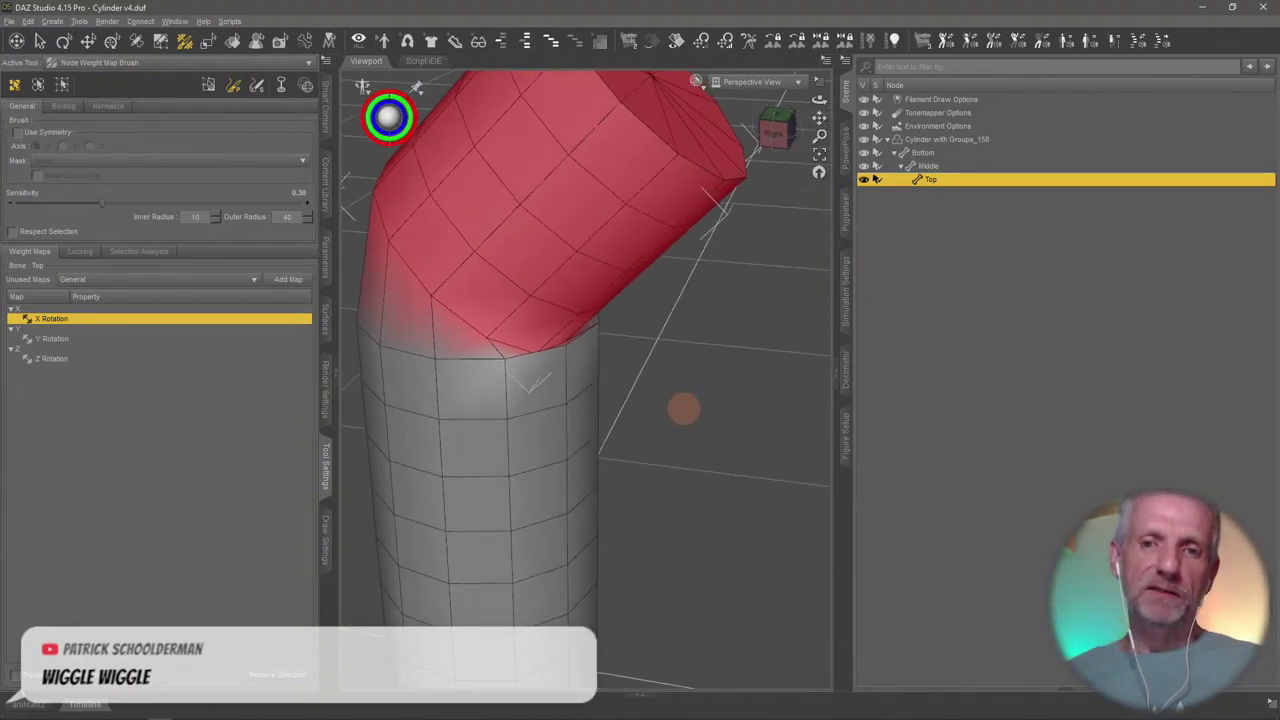
left_click_drag(683, 414, 640, 250, "alt")
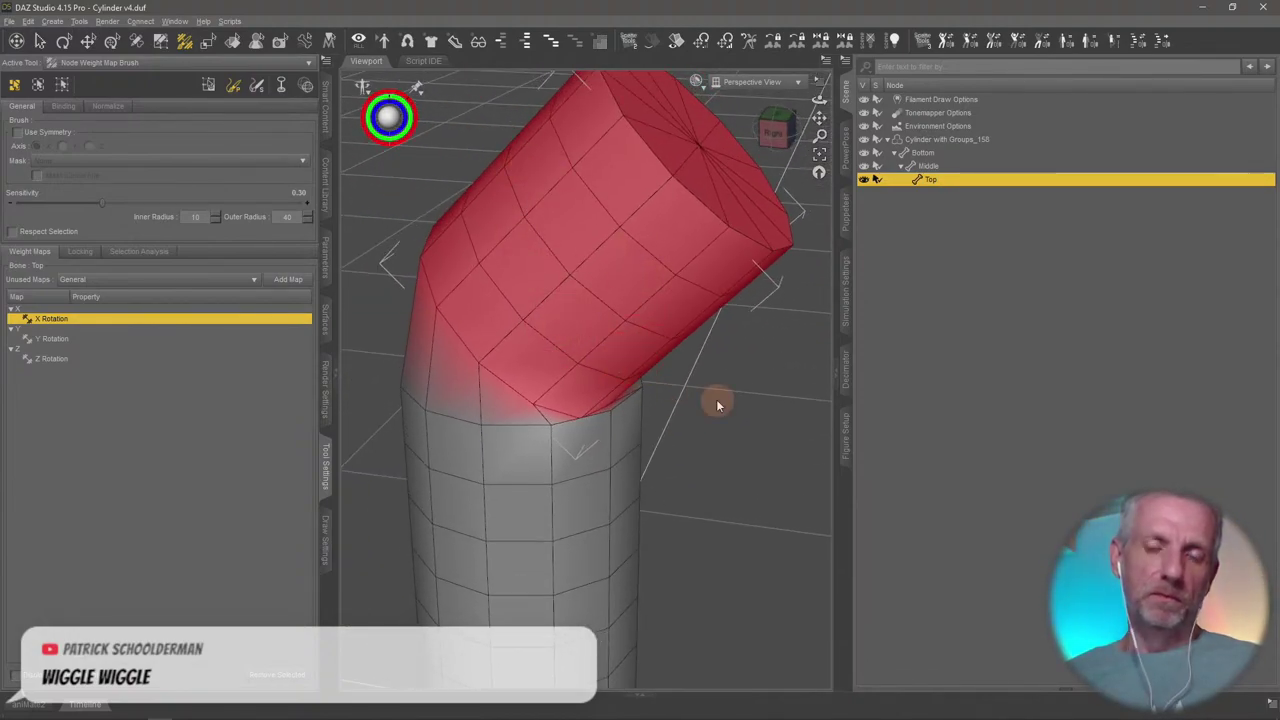
left_click_drag(716, 399, 680, 392, "alt")
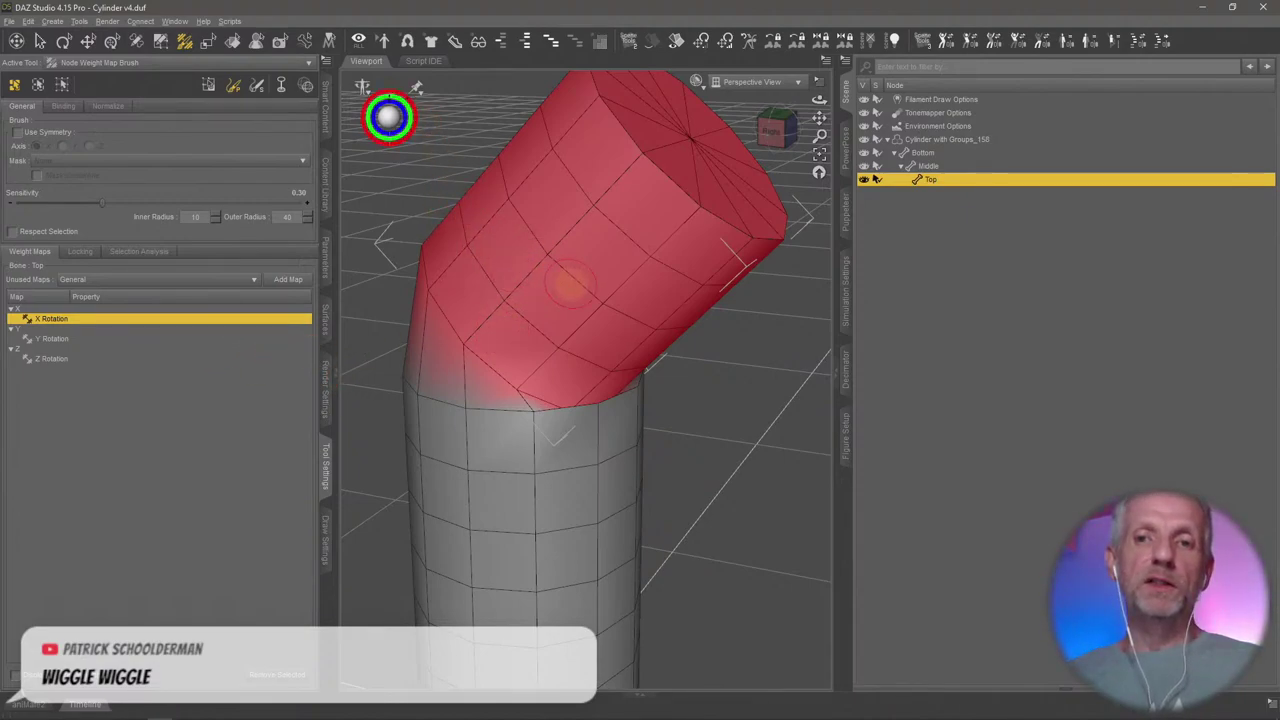
left_click_drag(570, 285, 568, 285, "alt")
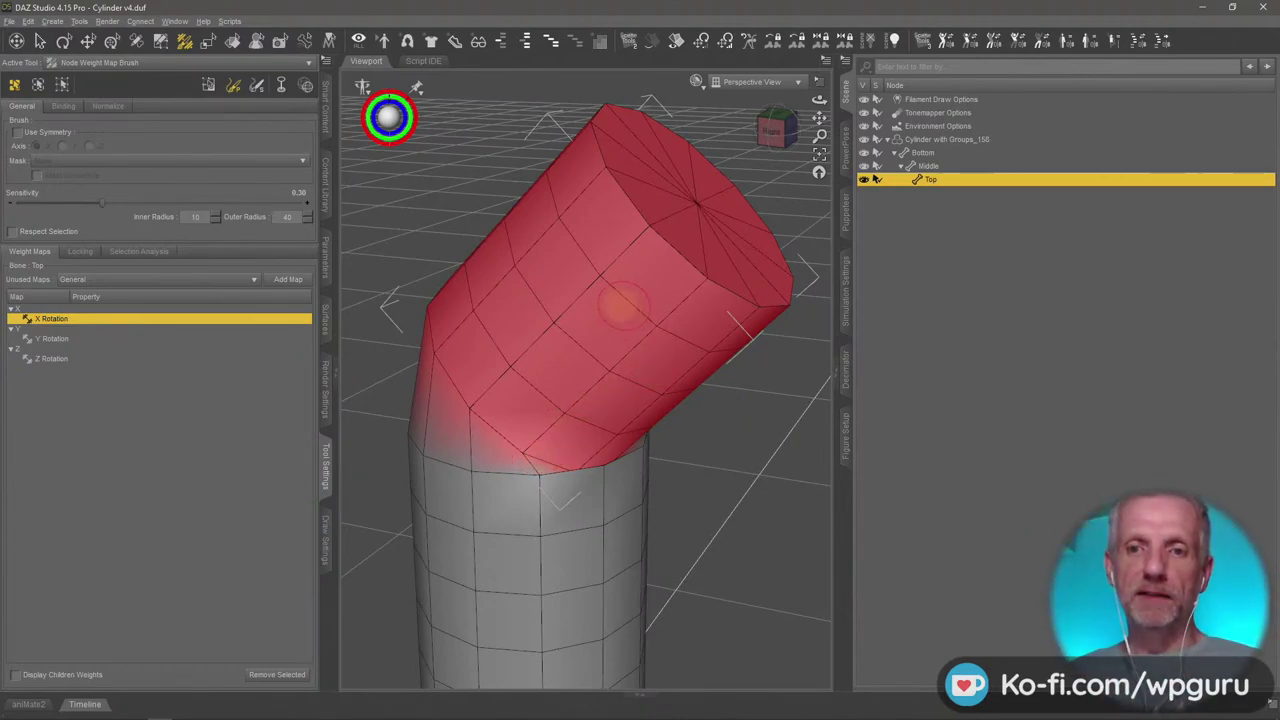
right_click(600, 294)
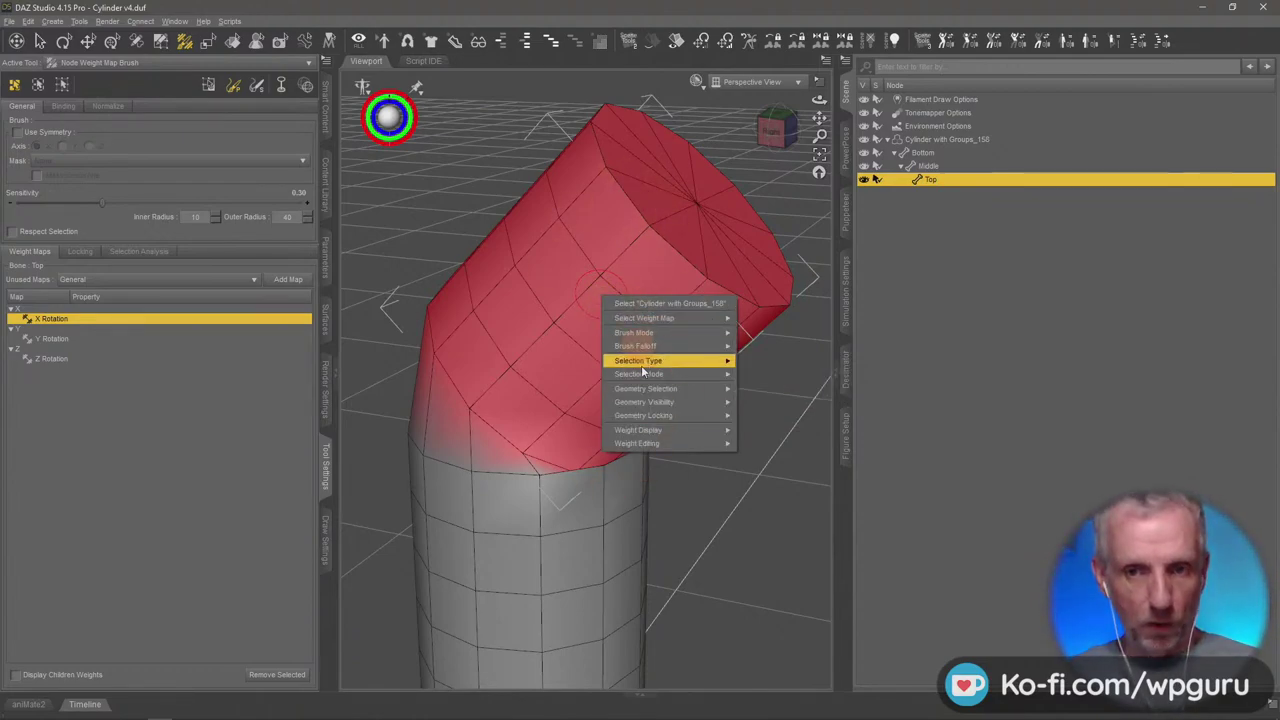
left_click(708, 224)
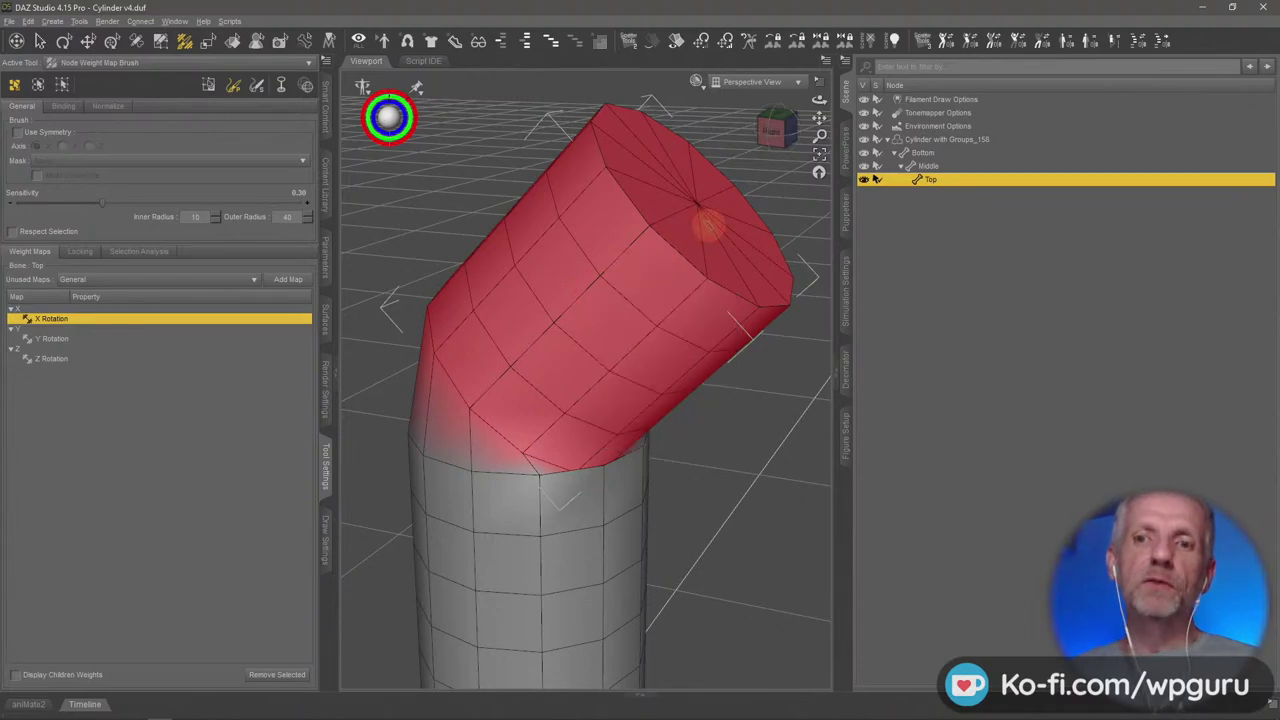
With the Geometry Editor, clear the selection of the end cap faces and select all faces of the Top face group
left_click(160, 40)
double_click(688, 187)
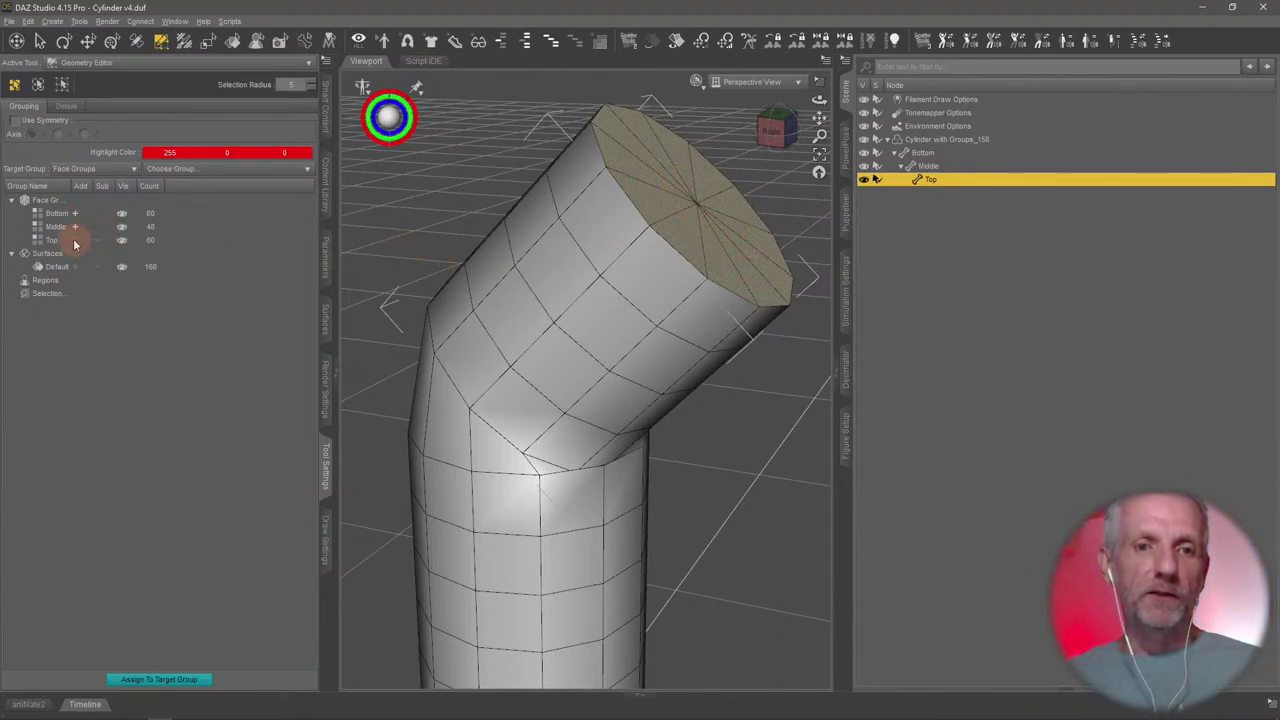
right_click(672, 184)
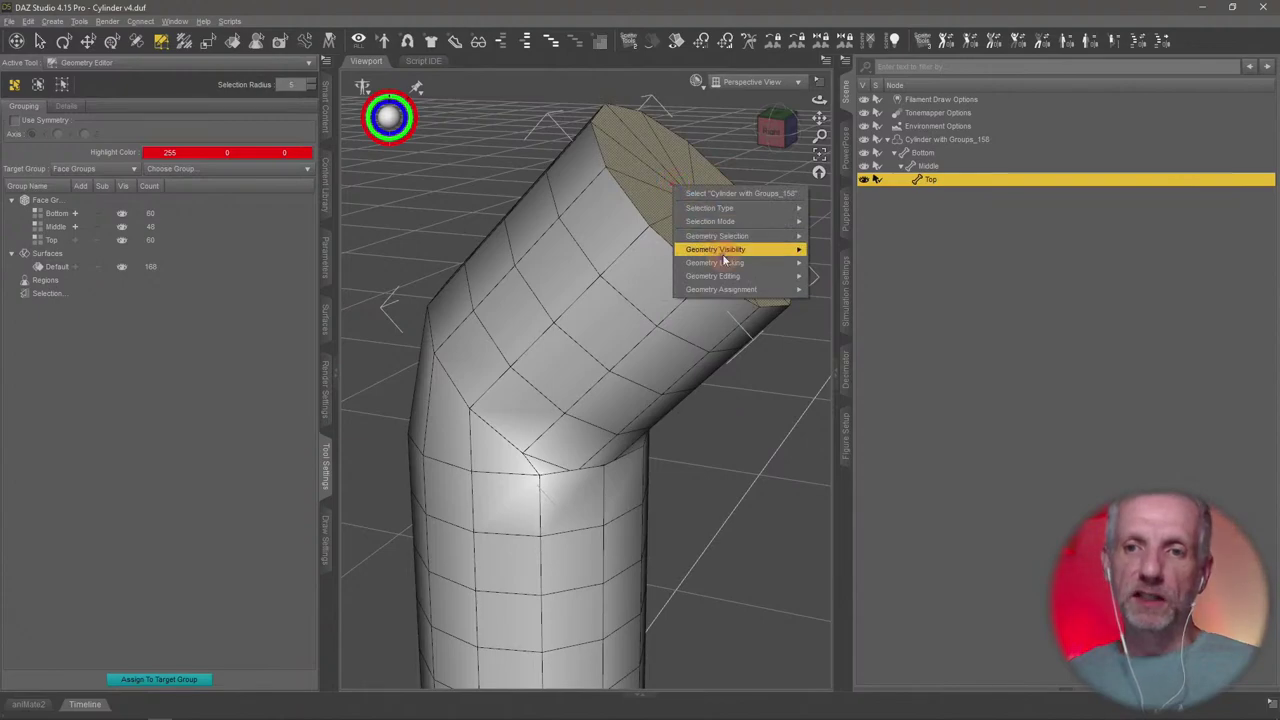
mouse_move(780, 237)
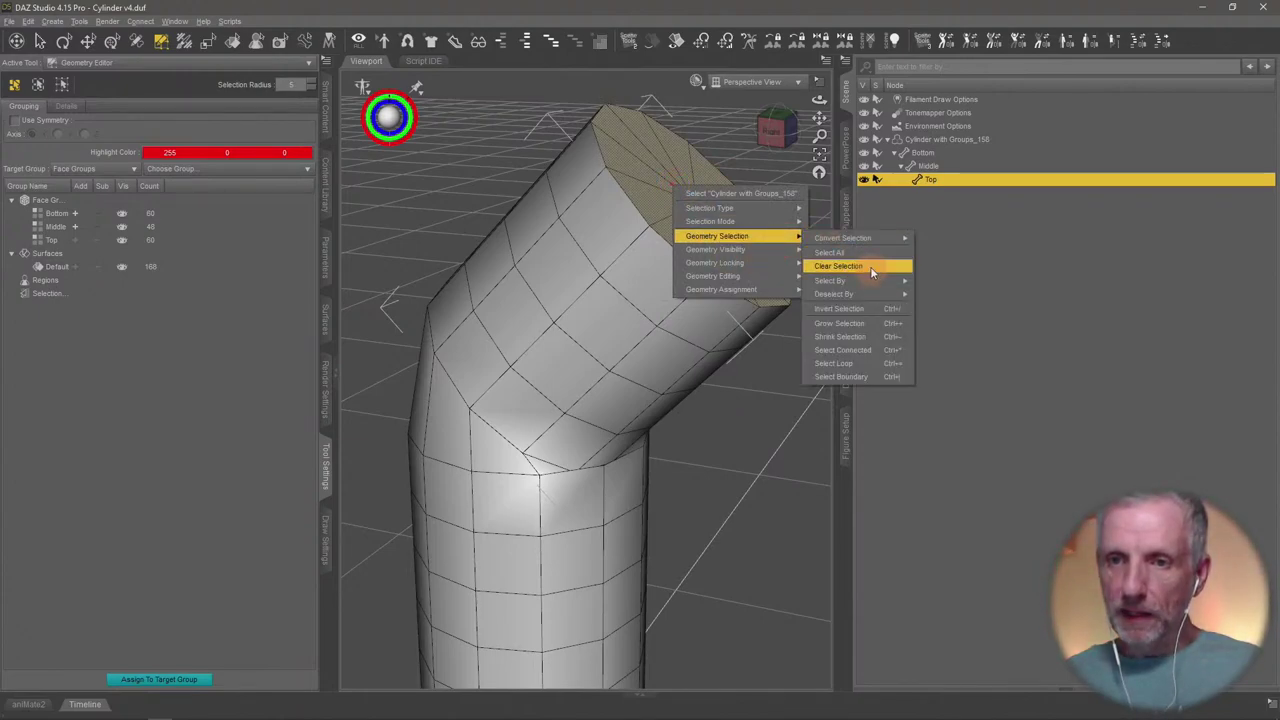
left_click(866, 268)
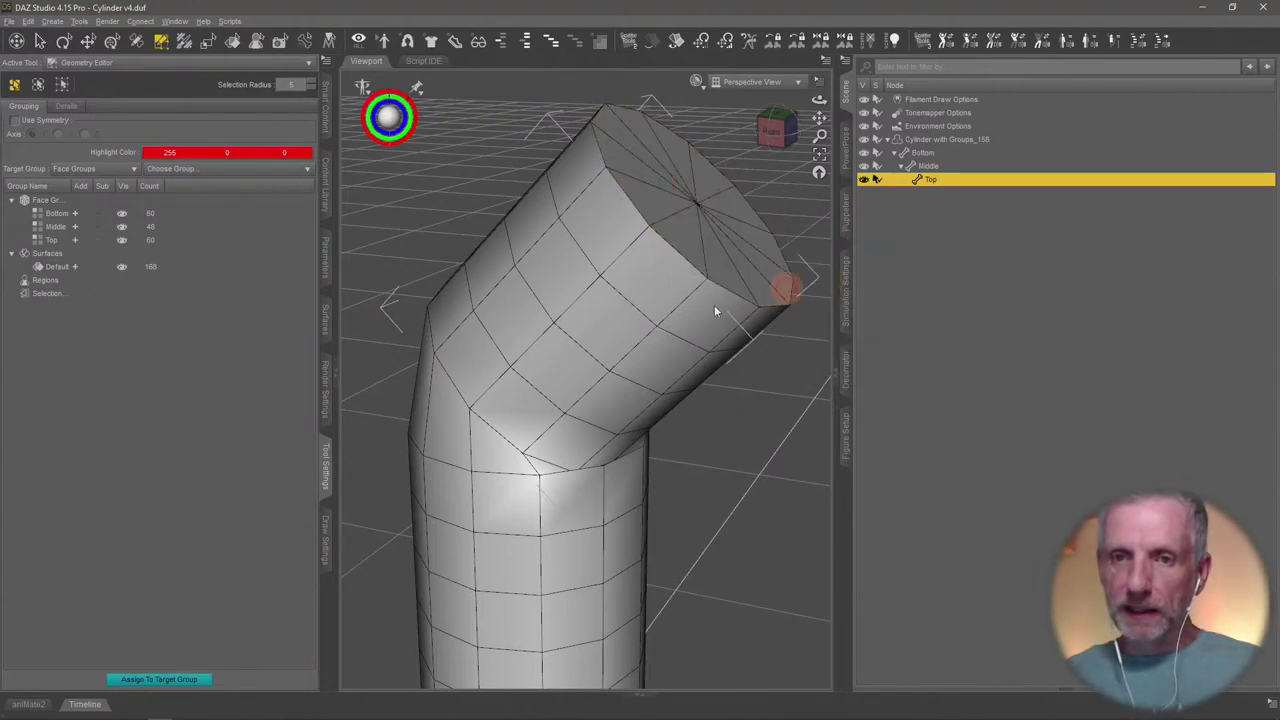
left_click(52, 240)
left_click(75, 241)
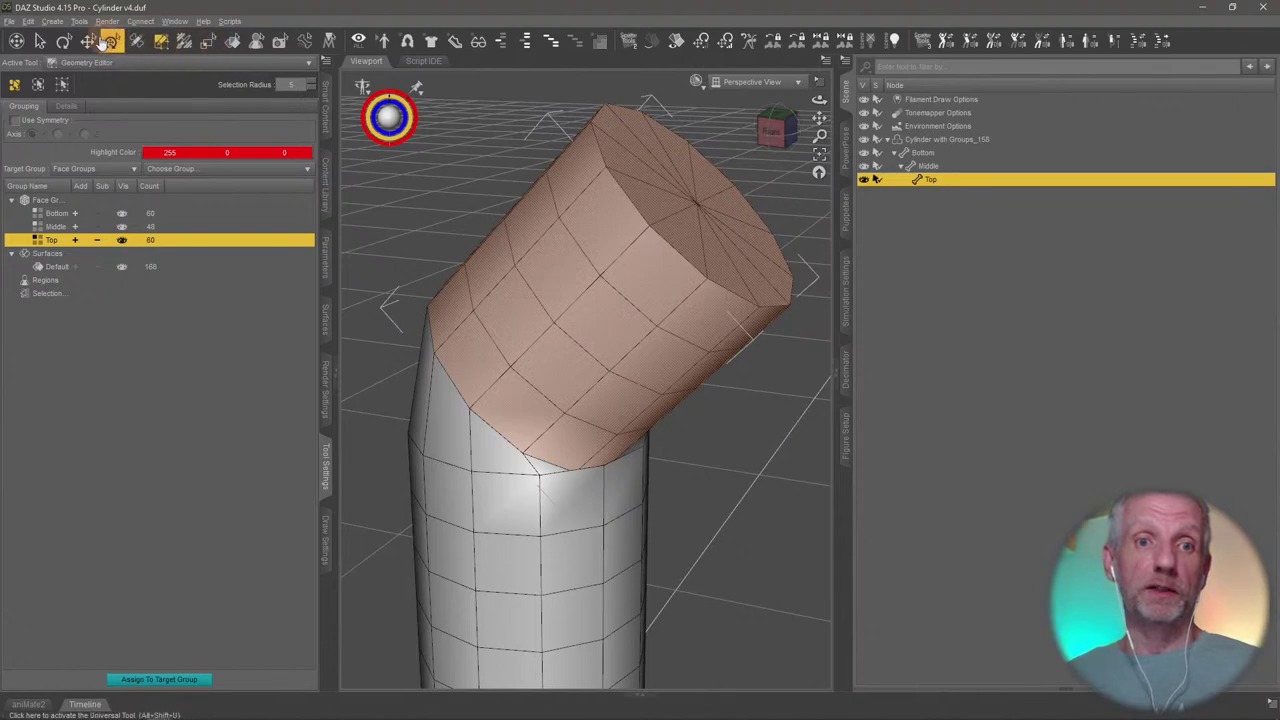
Smooth the Top bone's X Rotation weights on the selected faces with the Node Weight Map Brush, using 20 iterations
left_click(184, 40)
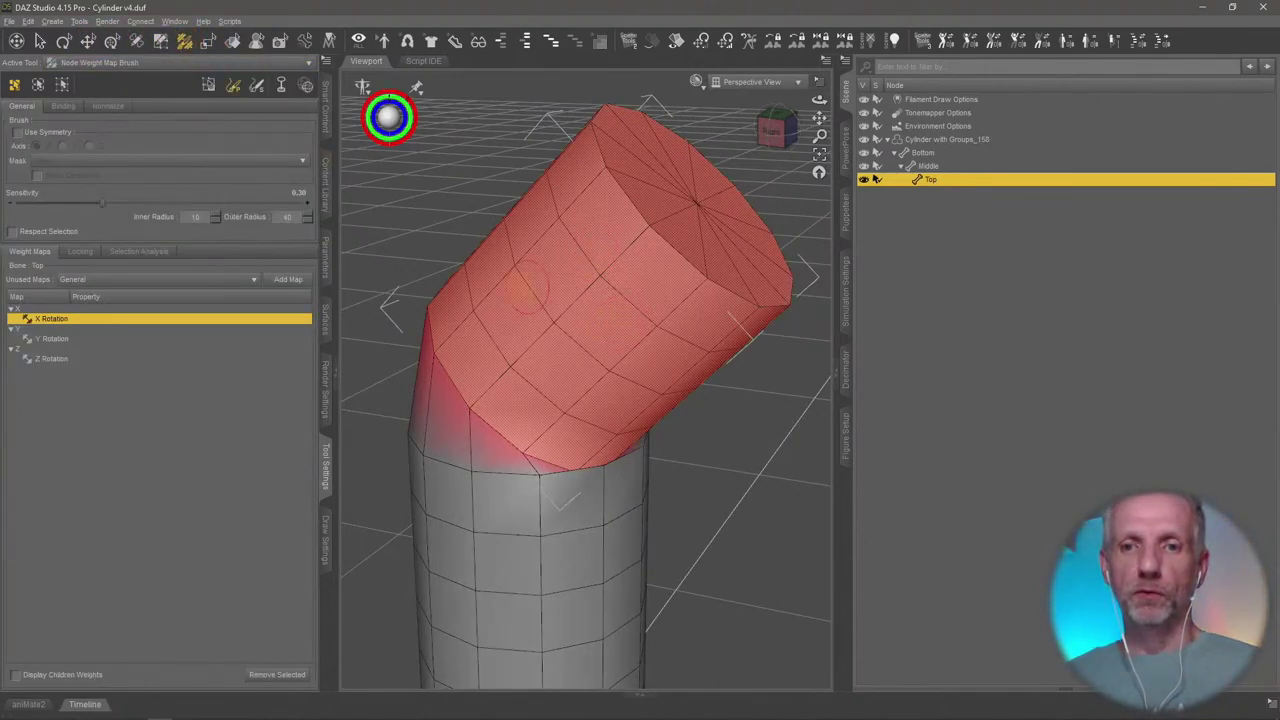
right_click(622, 272)
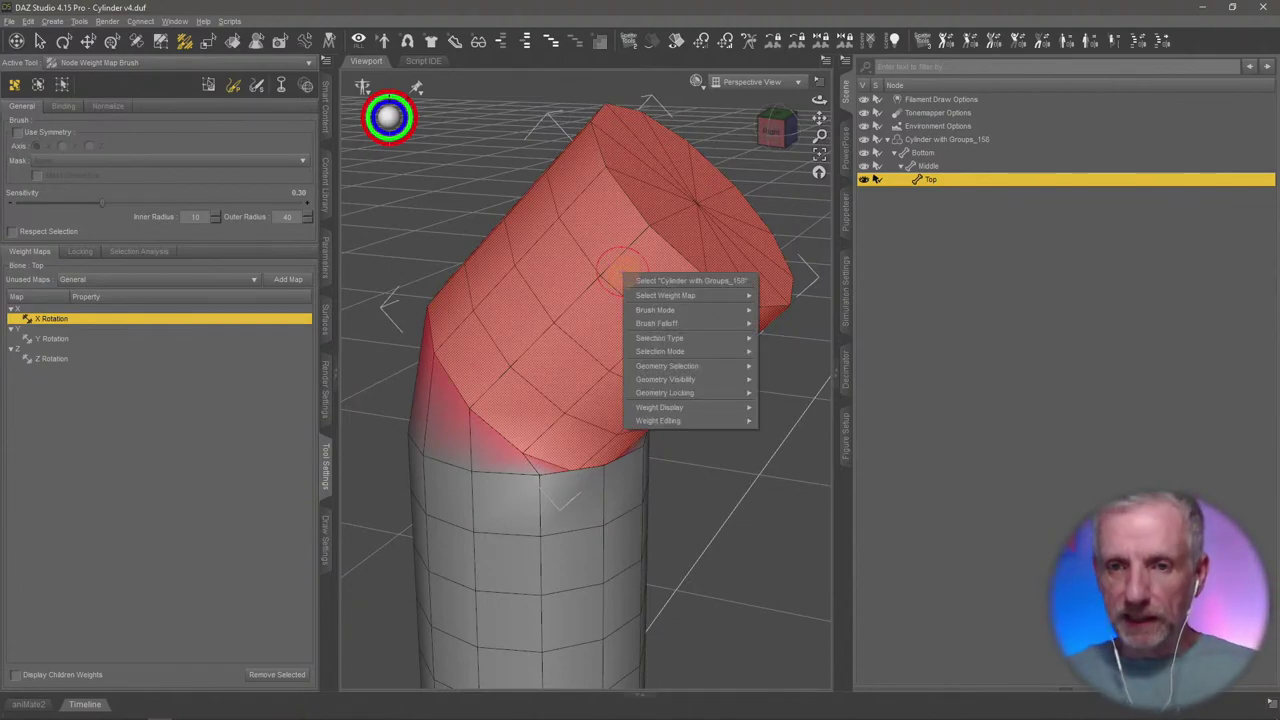
mouse_move(693, 343)
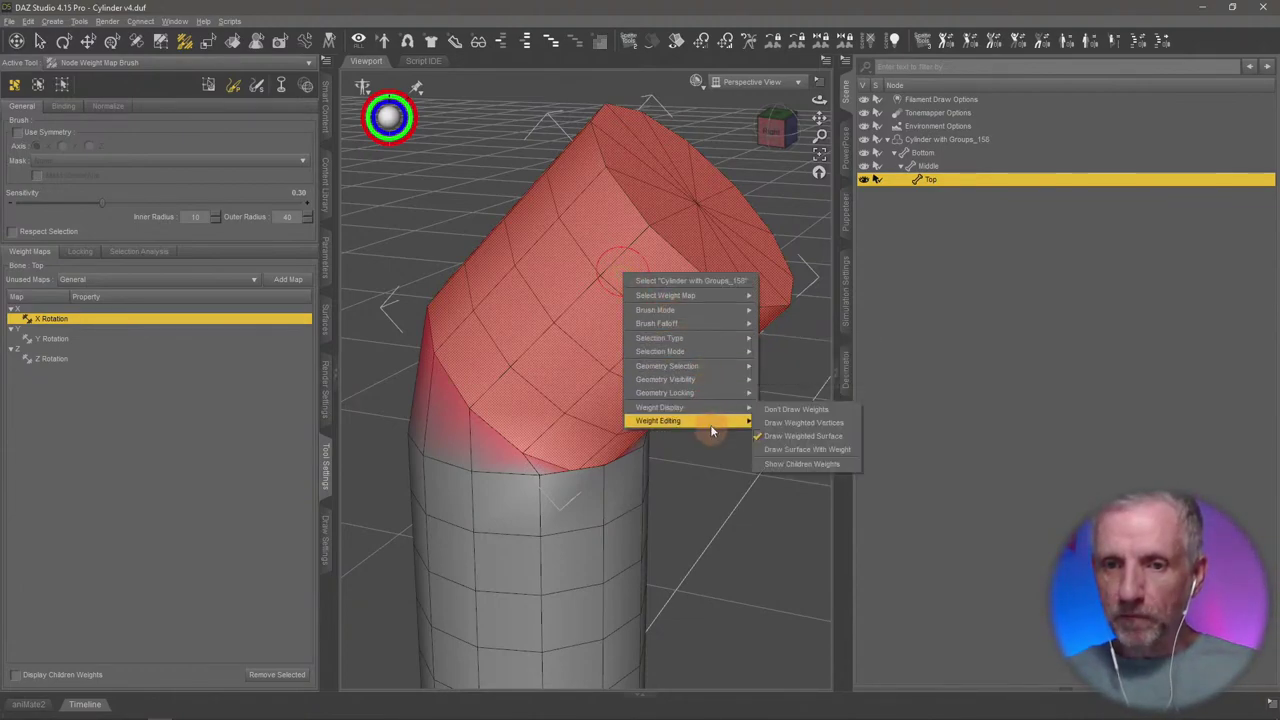
mouse_move(700, 421)
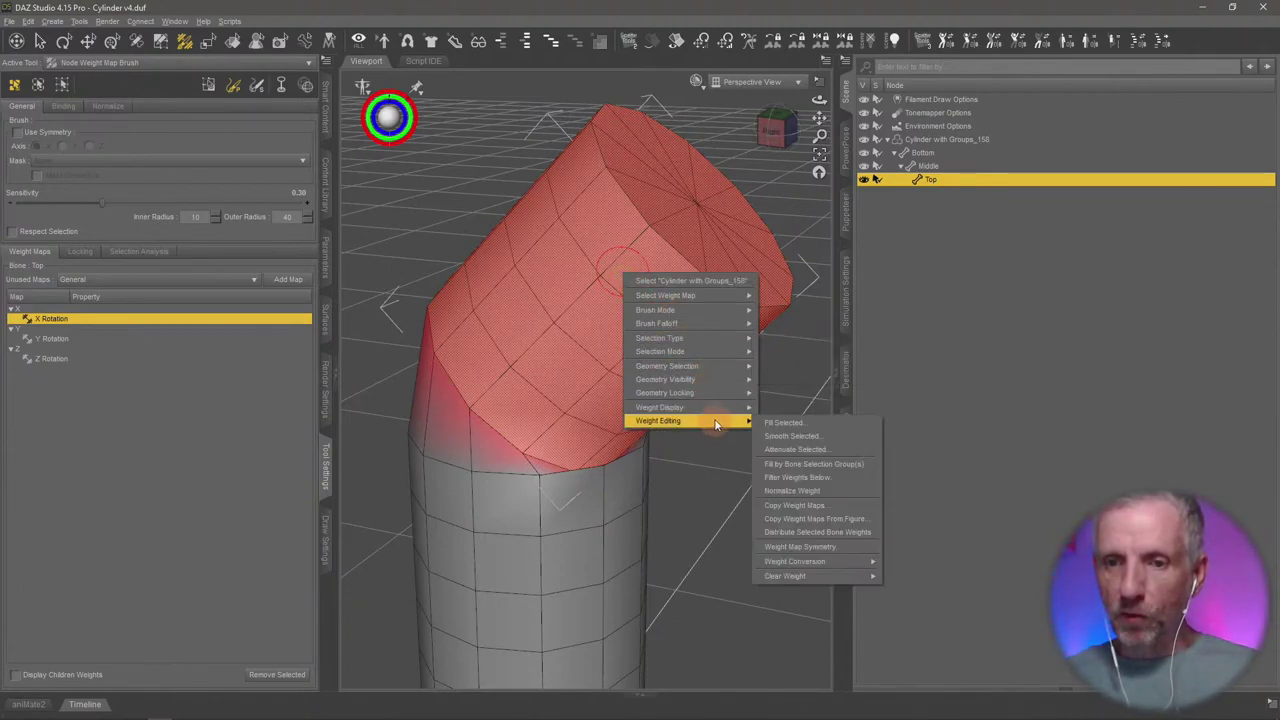
left_click(823, 437)
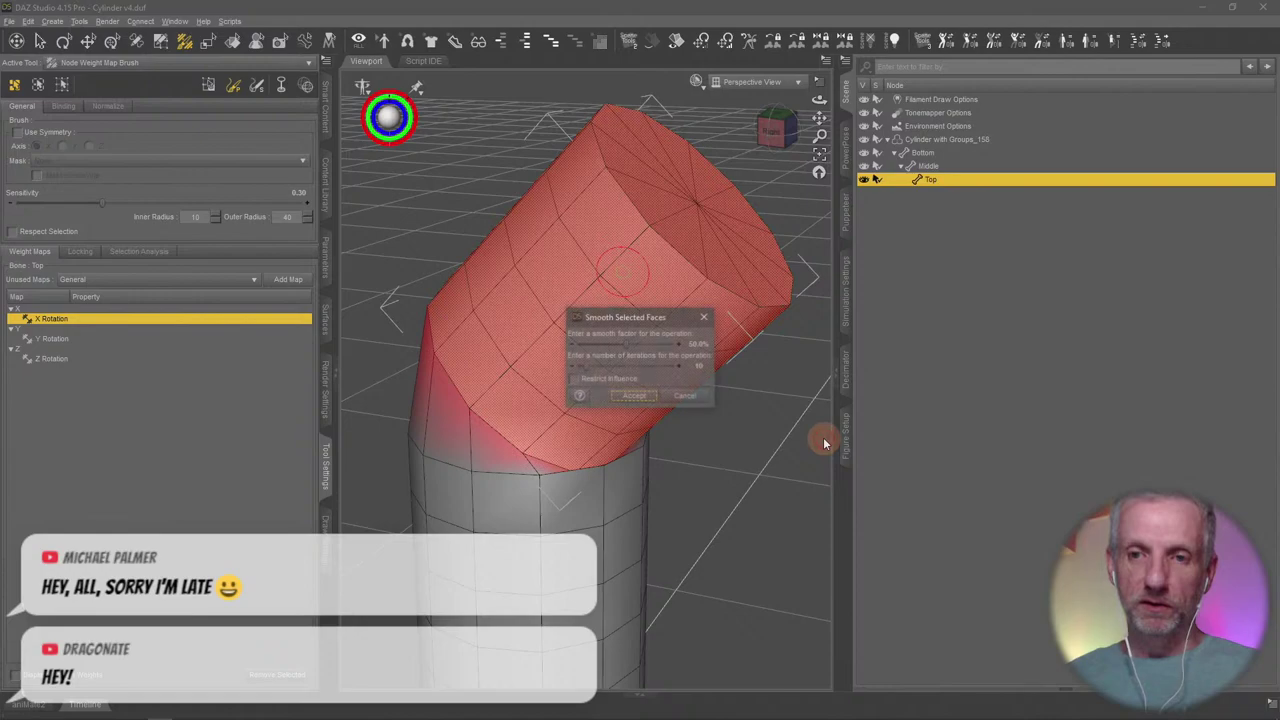
left_click(699, 369)
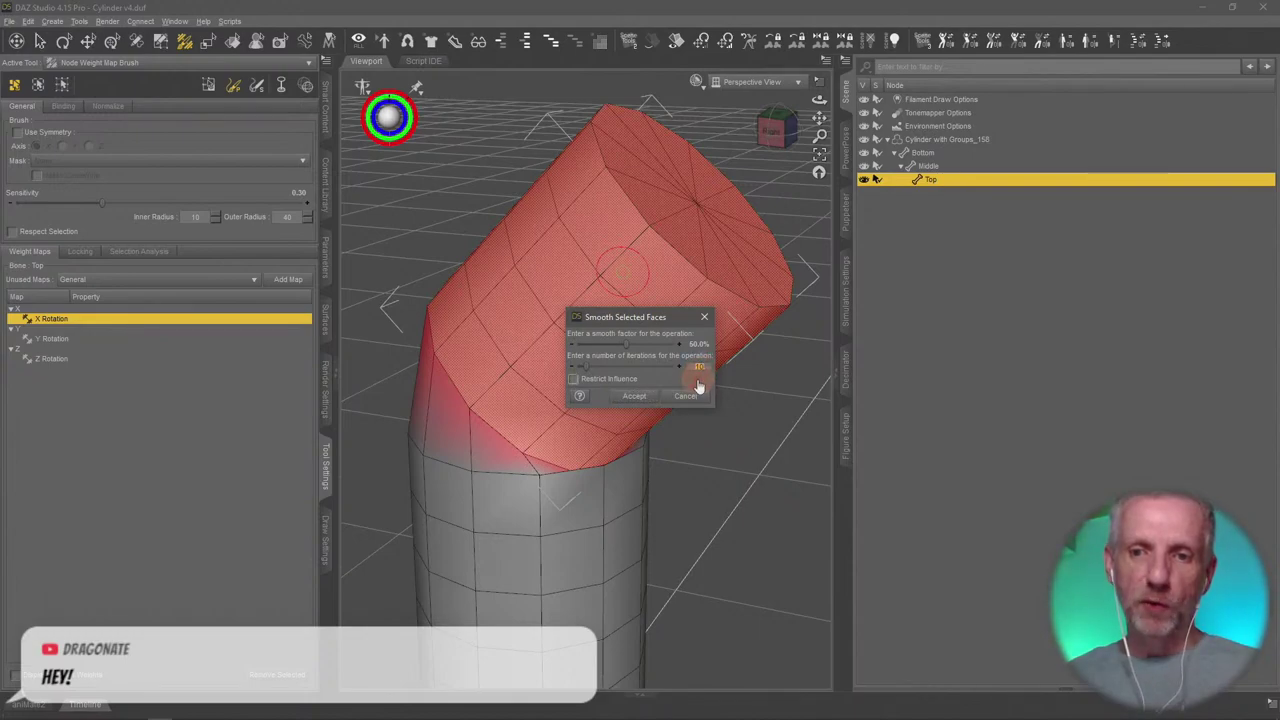
type("20")
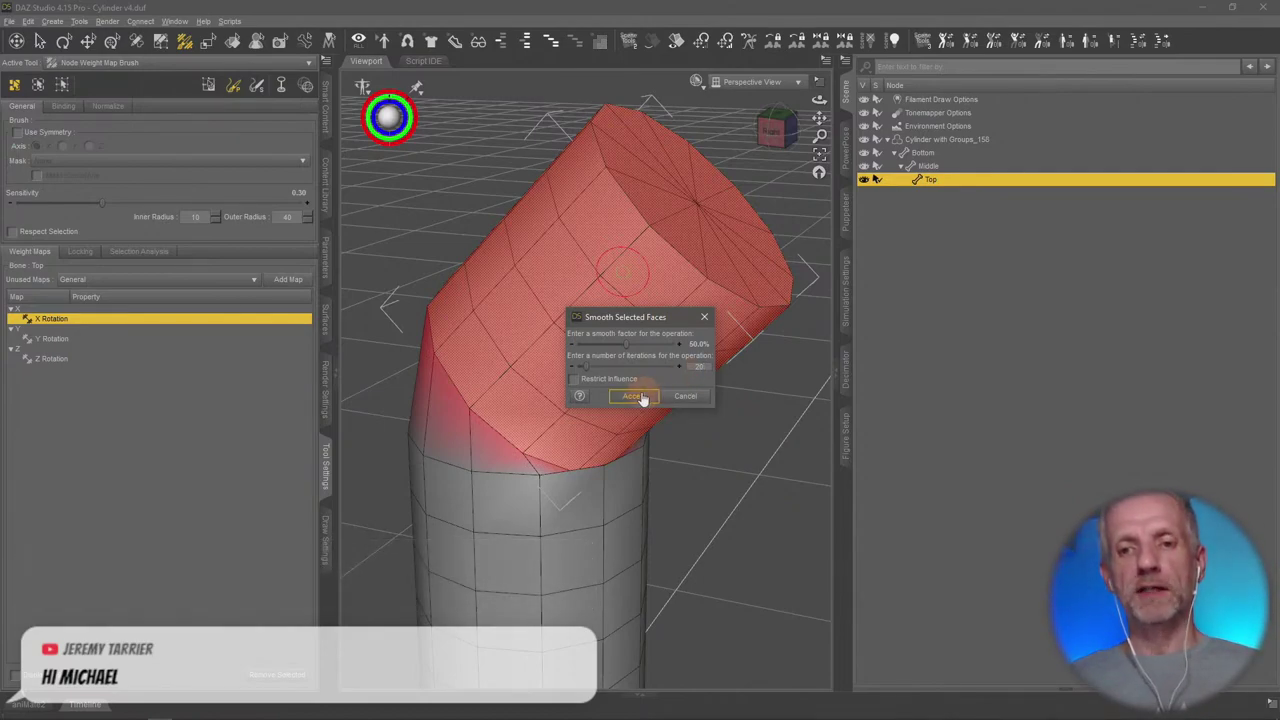
left_click(634, 396)
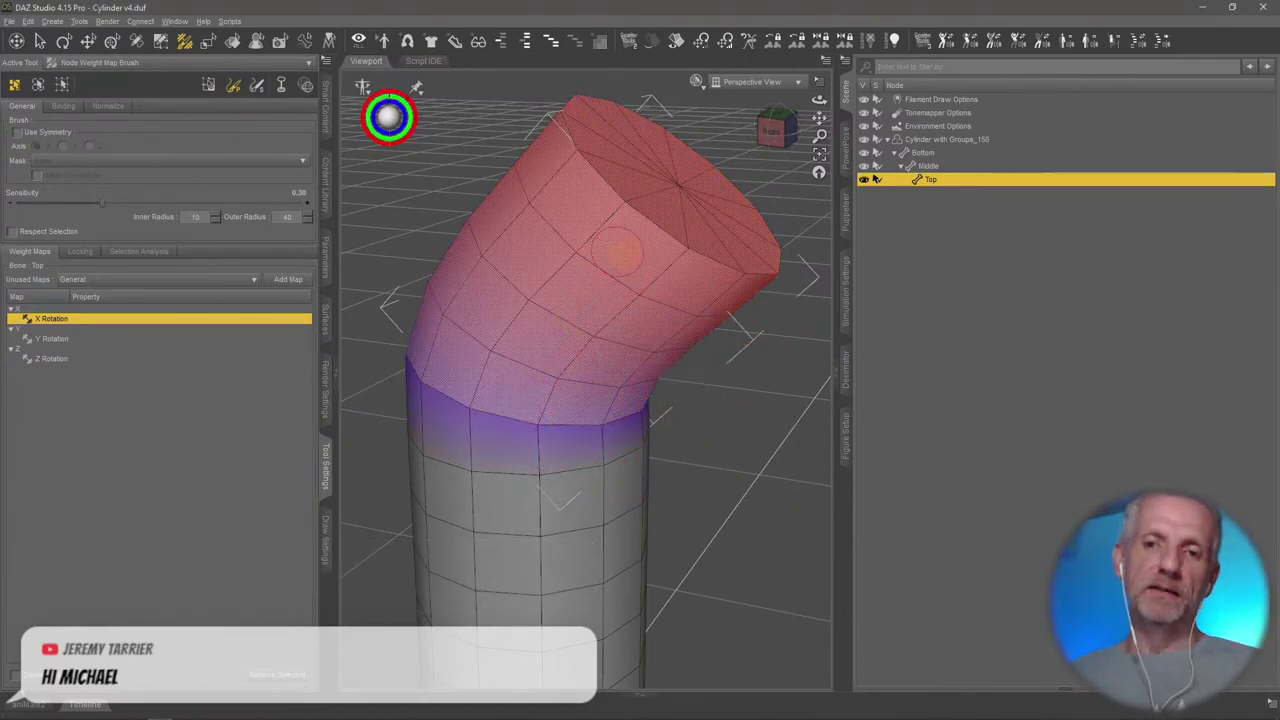
Clear the face selection and examine the smoothed weights around the bent joint
left_click_drag(748, 474, 748, 474, "alt")
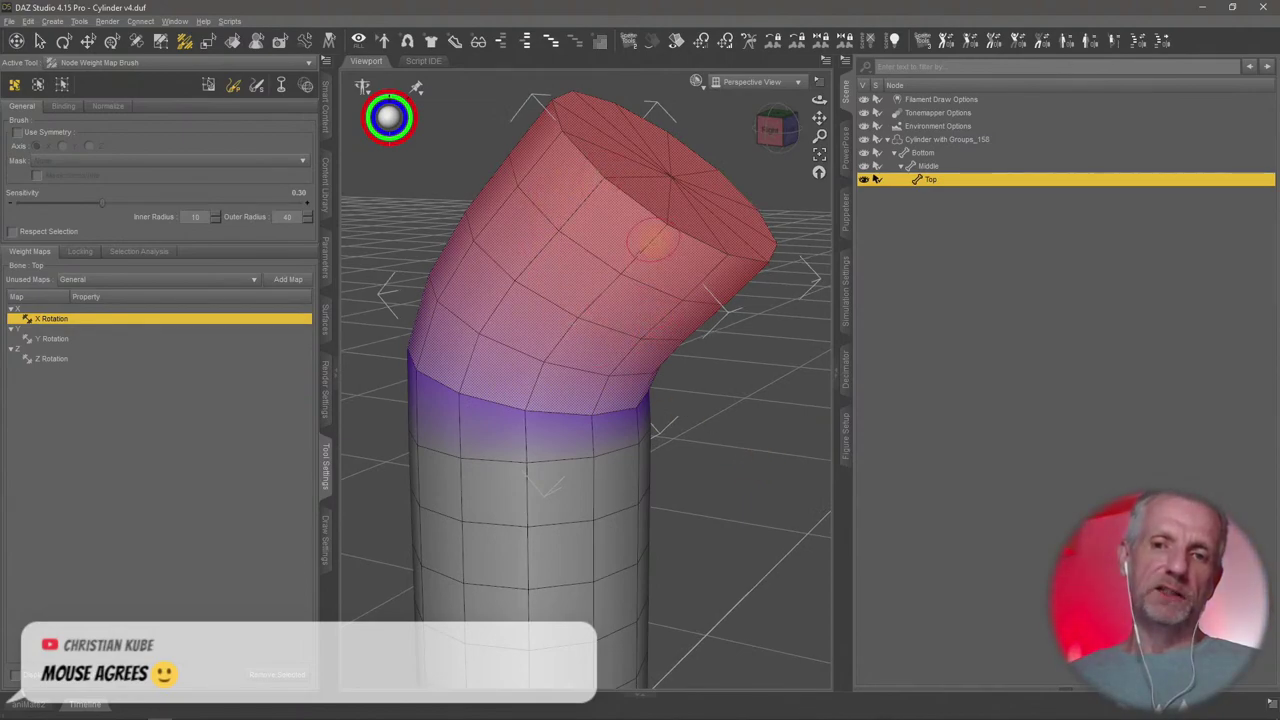
right_click(650, 240)
mouse_move(733, 334)
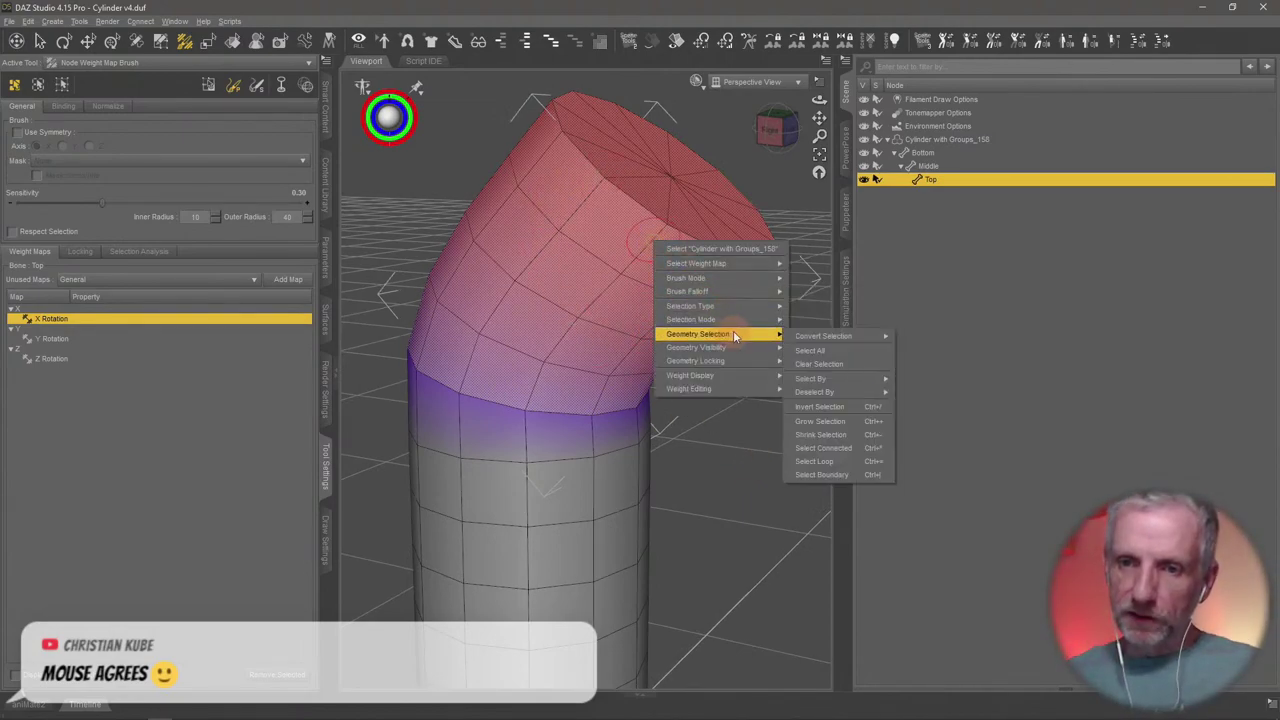
left_click(836, 365)
left_click_drag(741, 429, 740, 431, "alt")
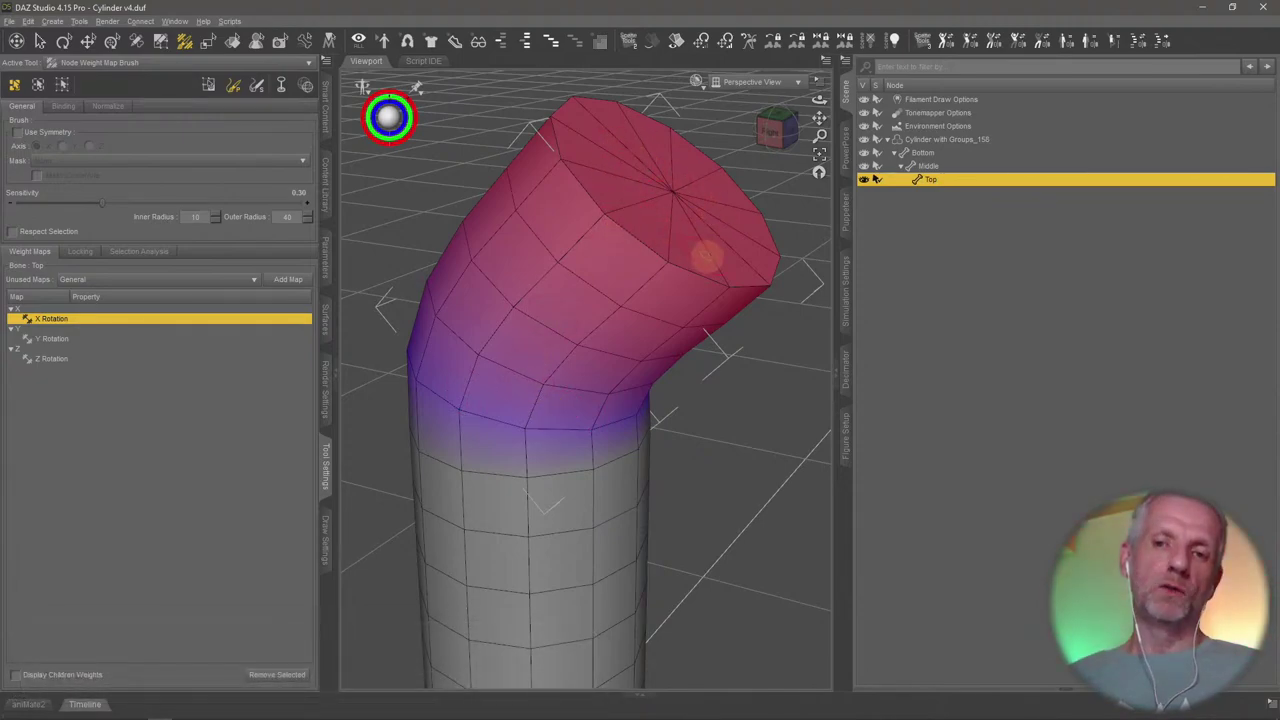
left_click_drag(706, 256, 708, 258, "alt")
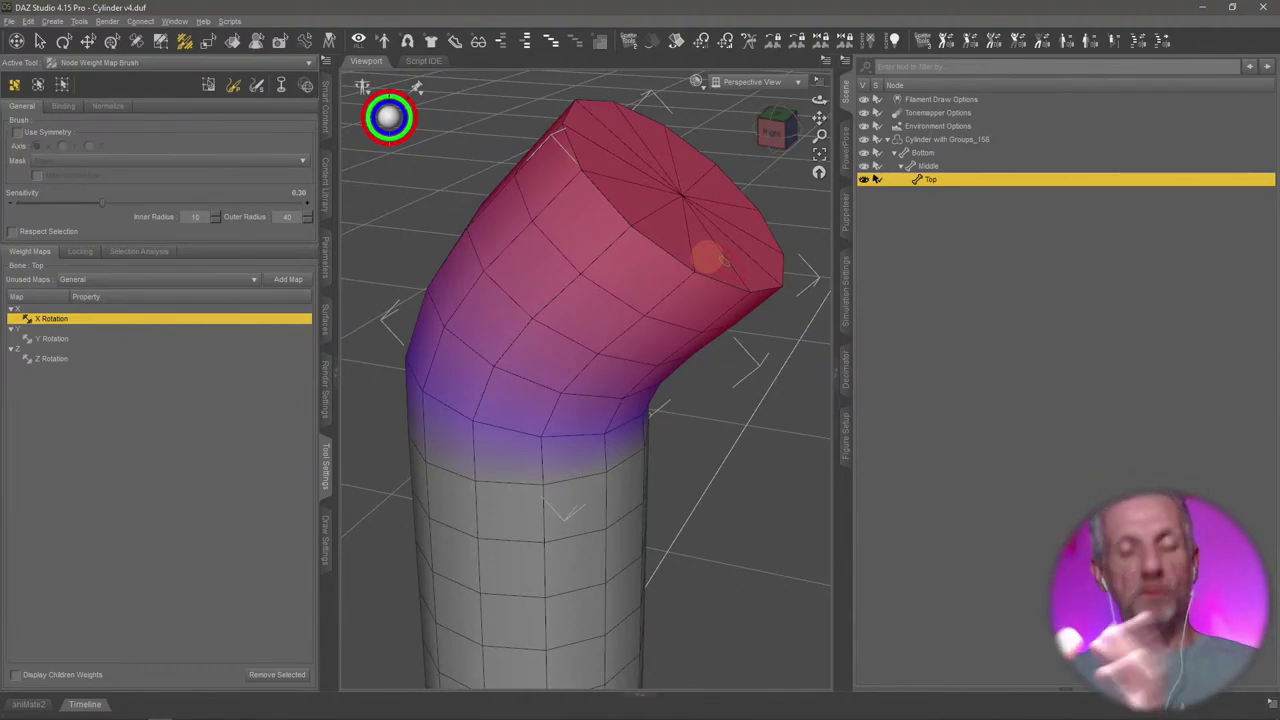
With the Geometry Editor, select two rows of faces on the inner side of the bend, seen from the front
left_click_drag(714, 365, 657, 363, "alt")
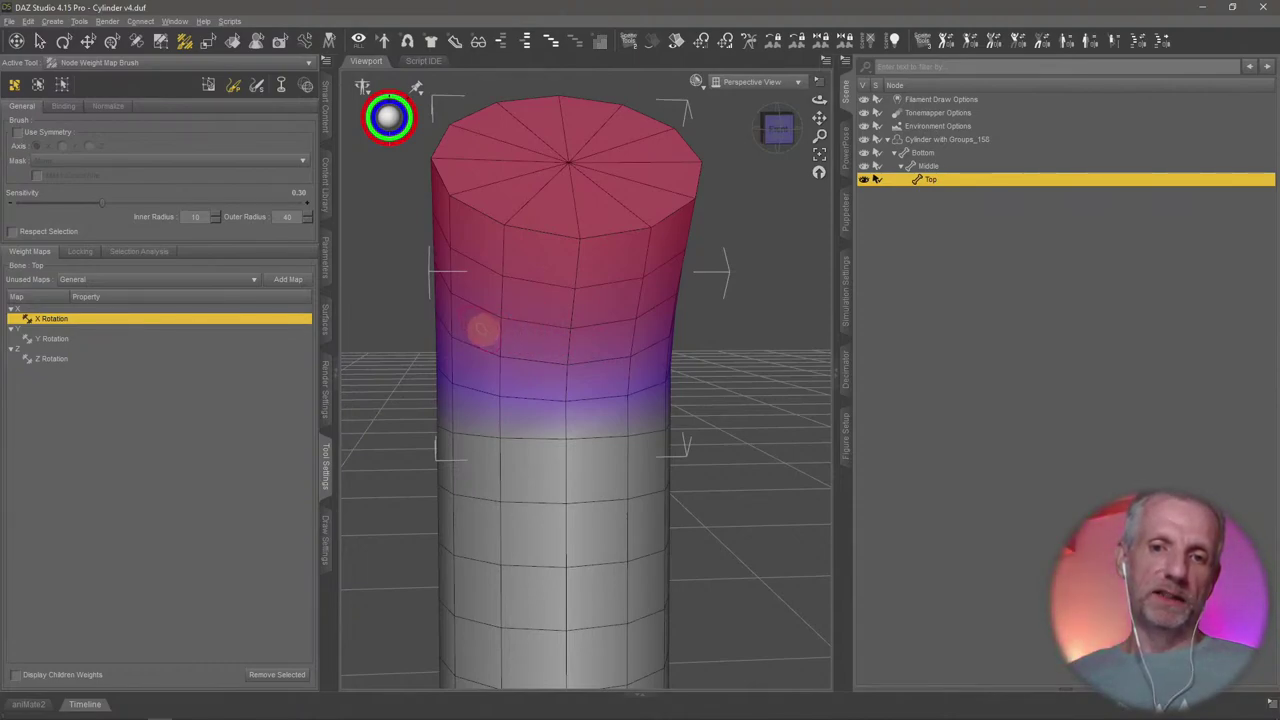
mouse_move(483, 328)
left_mouse_down()
mouse_move(506, 366)
mouse_move(514, 351)
mouse_move(525, 358)
left_mouse_up()
mouse_move(640, 420)
left_mouse_down("alt")
mouse_move(648, 434)
mouse_move(677, 423)
left_mouse_up("alt")
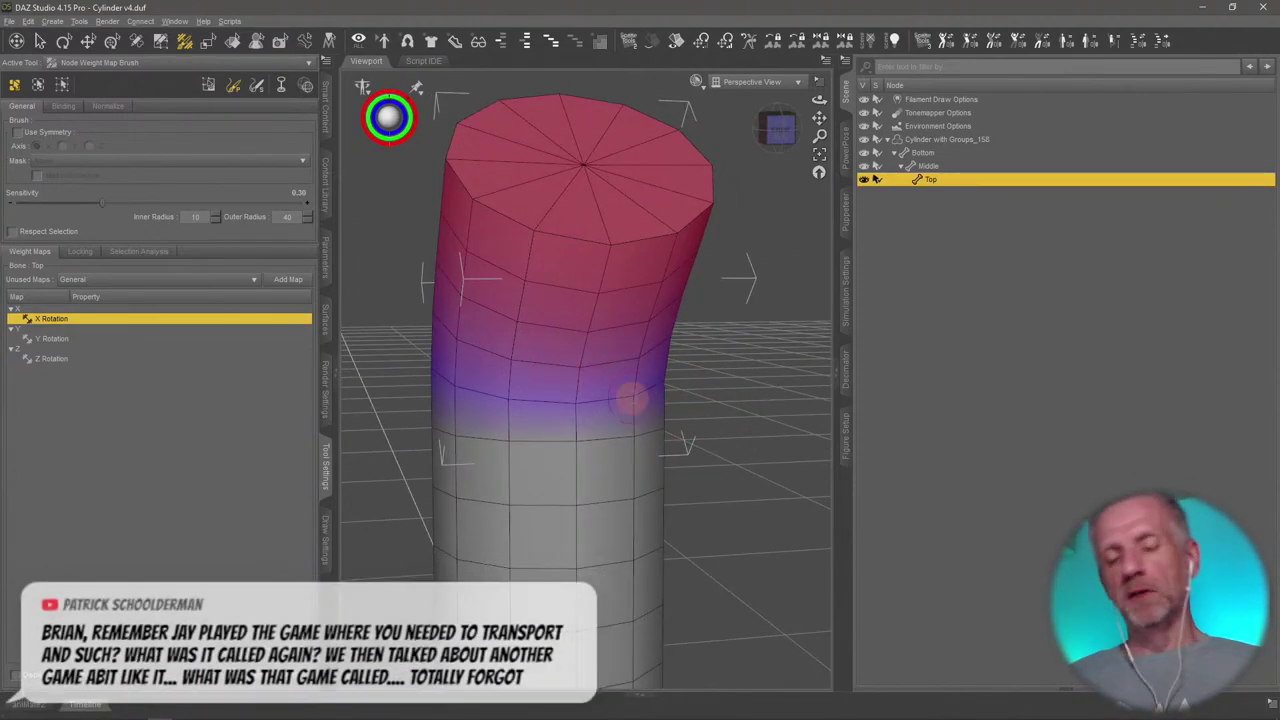
left_click_drag(506, 349, 514, 354, "alt")
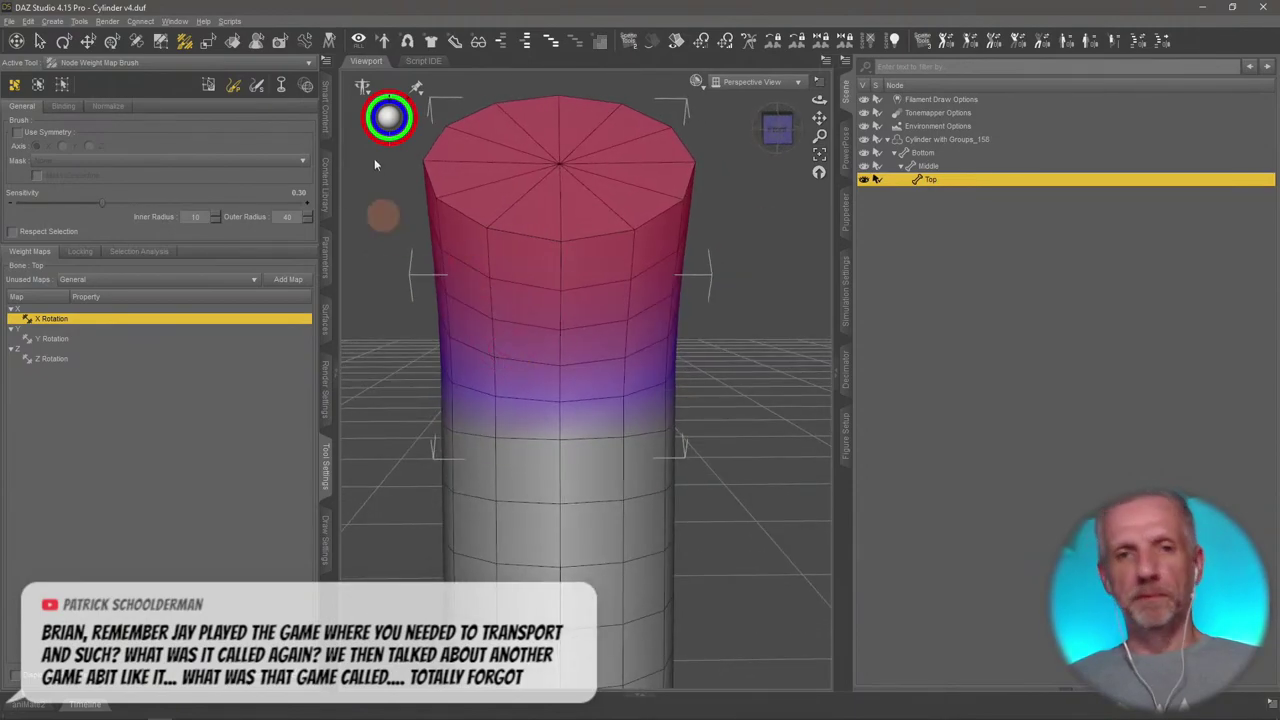
left_click(161, 42)
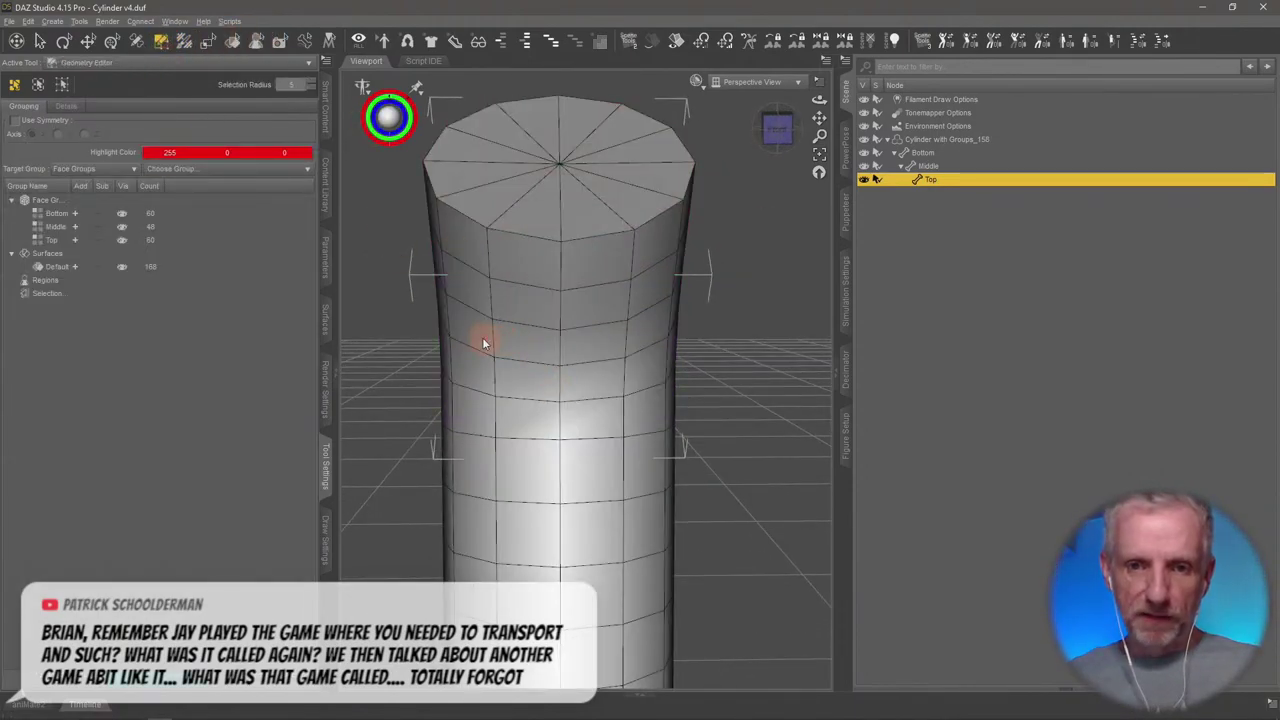
left_click_drag(482, 343, 622, 349)
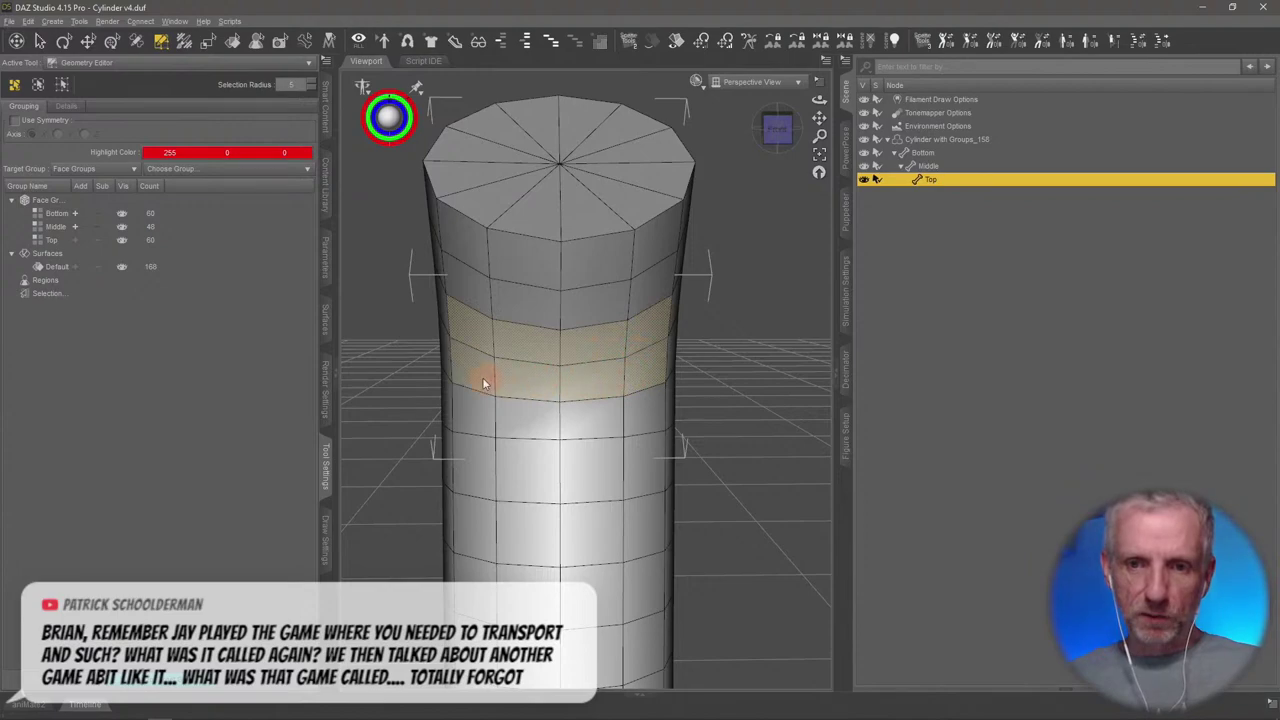
right_click(577, 346)
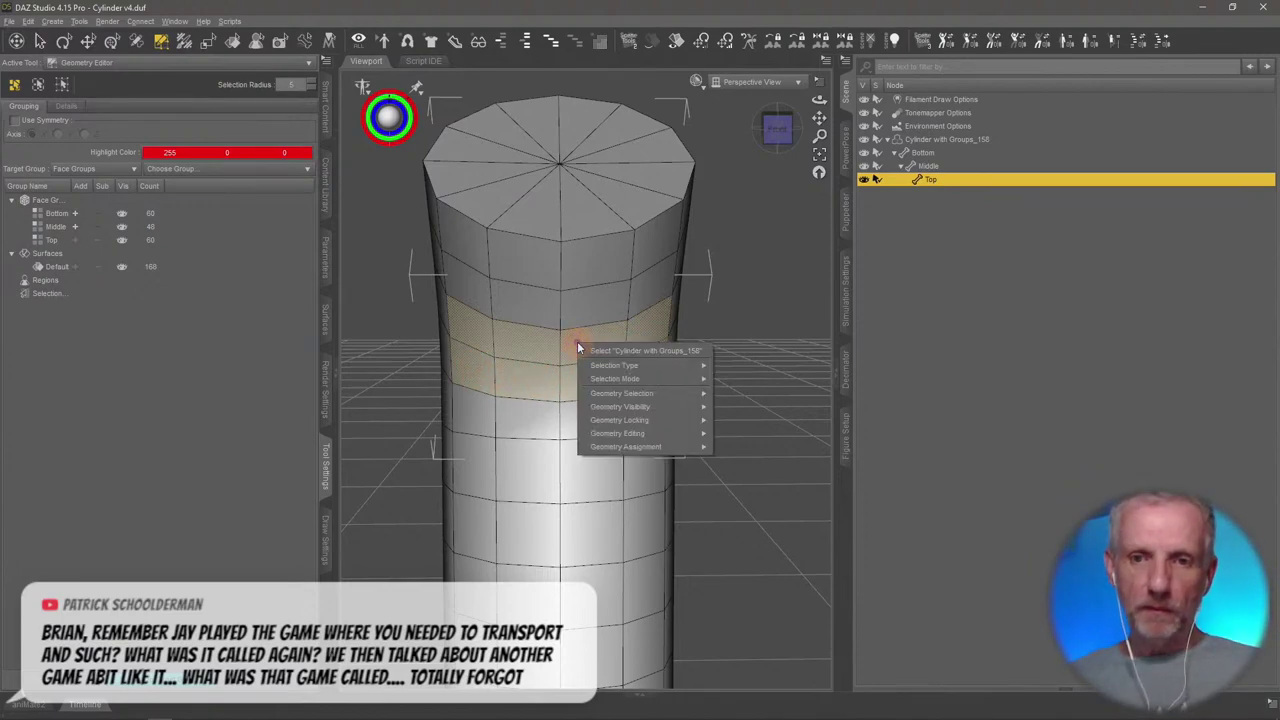
Smooth the Top bone's X Rotation weights on the selected inner-bend faces with the Node Weight Map Brush
left_click(184, 41)
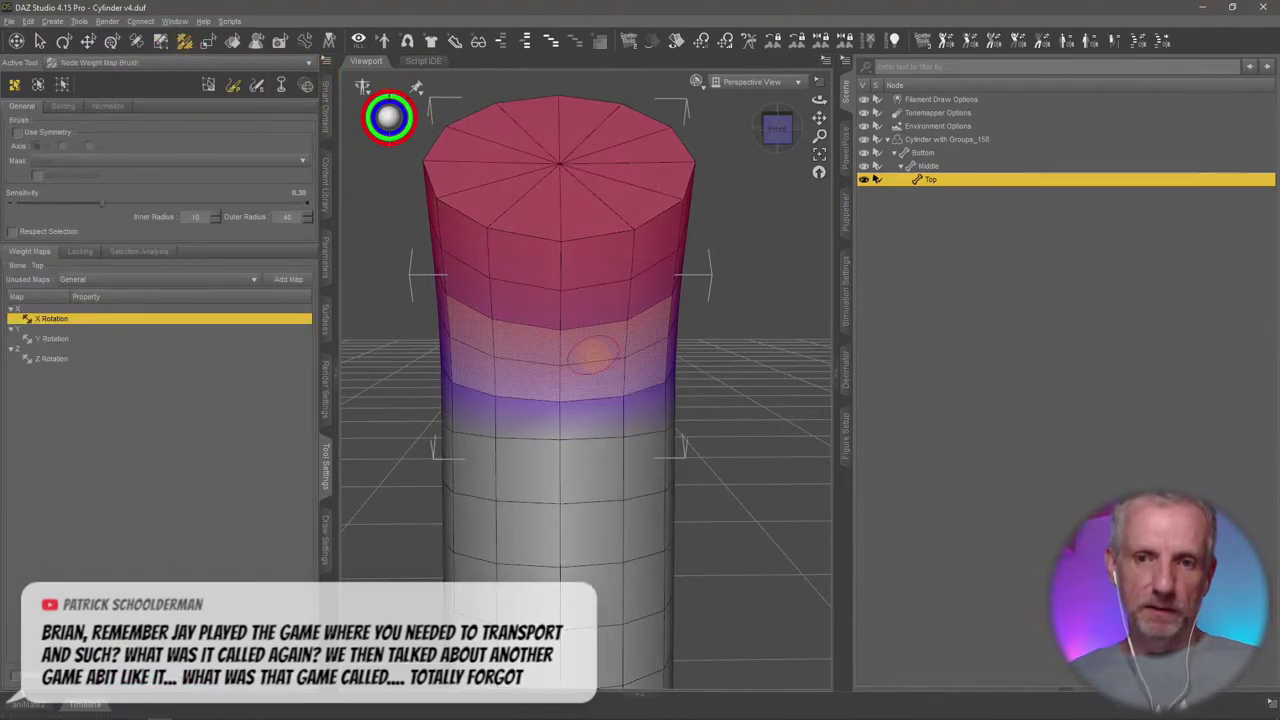
right_click(594, 358)
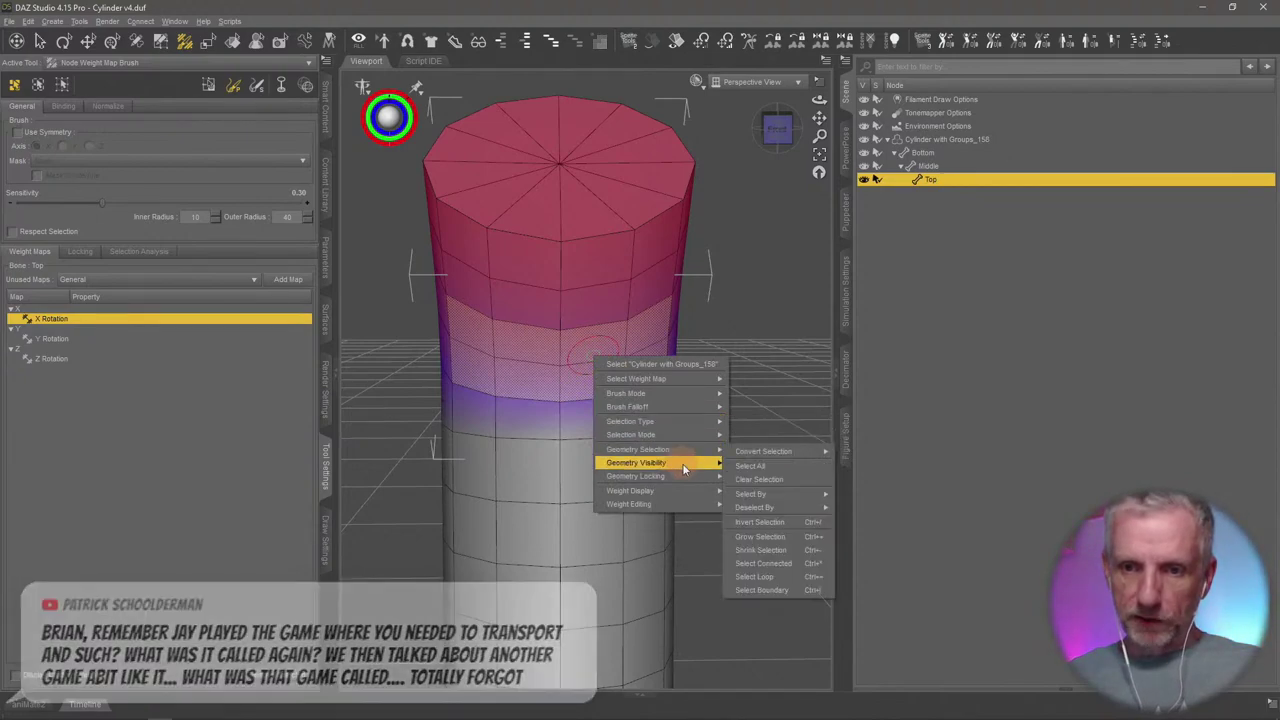
mouse_move(689, 504)
left_click(770, 518)
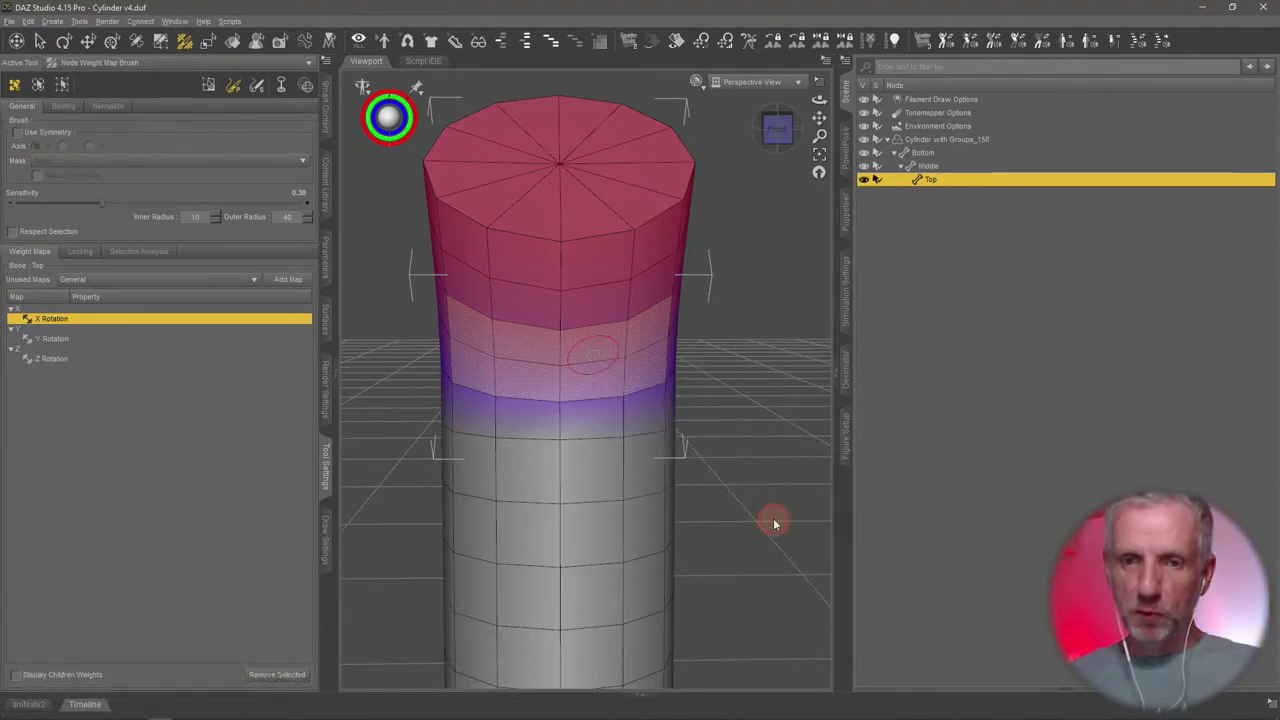
left_click(640, 398)
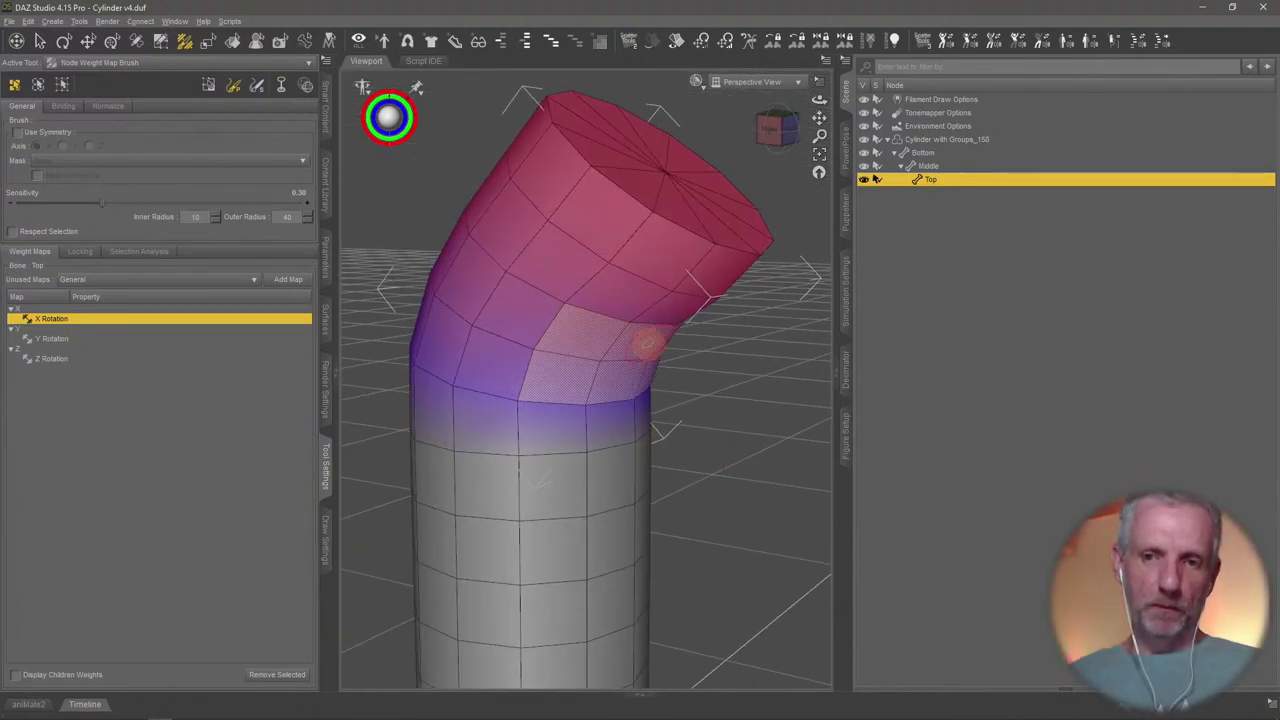
Clear the inner-bend face selection and examine the curve of the bent cylinder from several angles
right_click(624, 334)
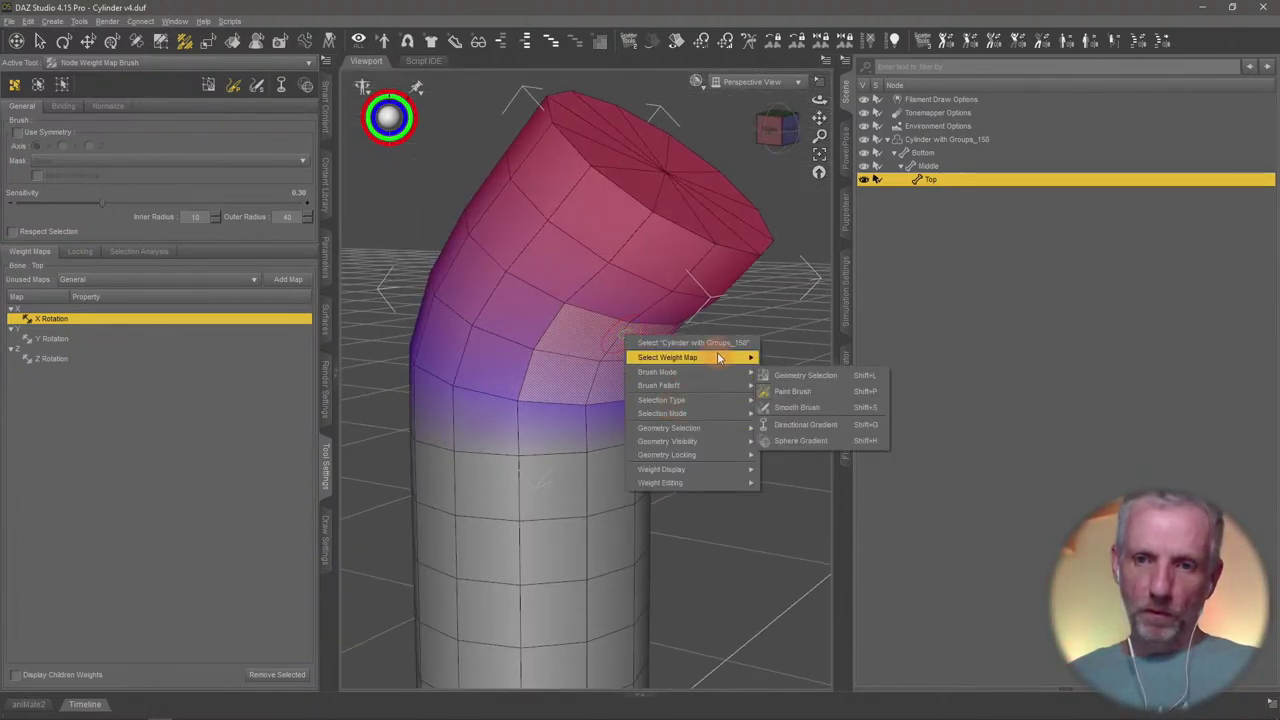
mouse_move(724, 405)
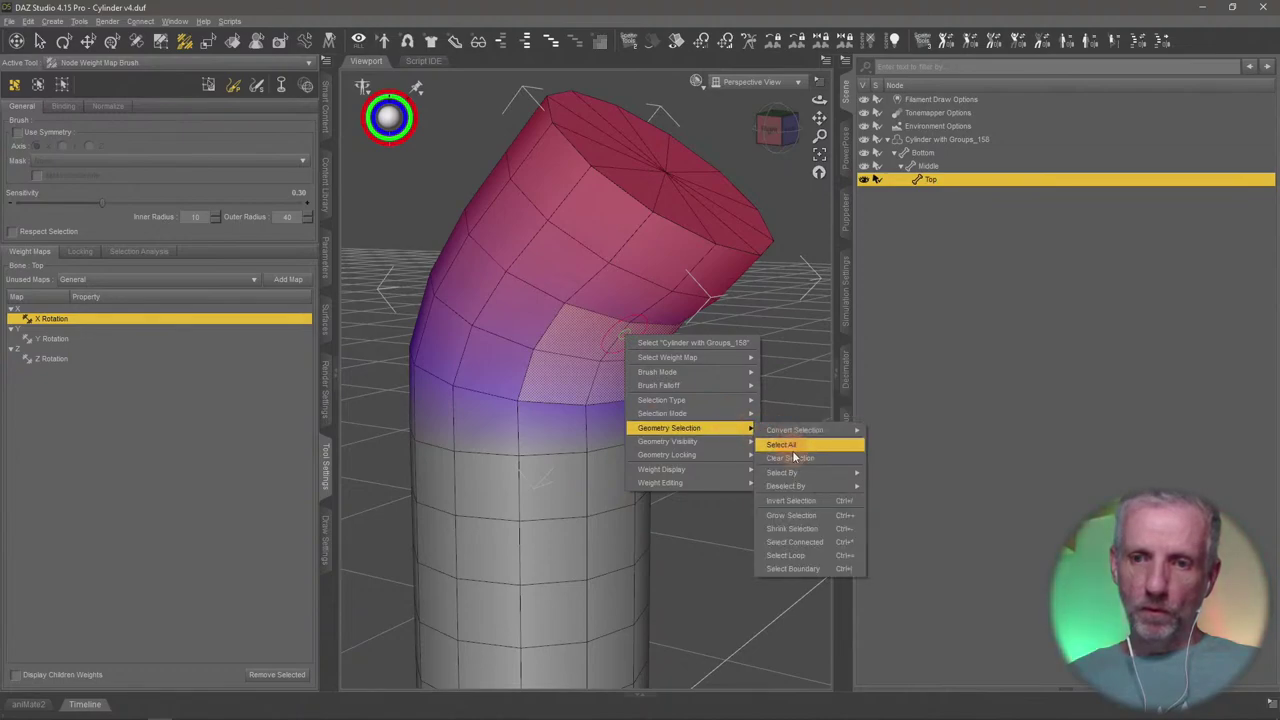
left_click(793, 453)
left_click_drag(696, 495, 687, 422, "alt")
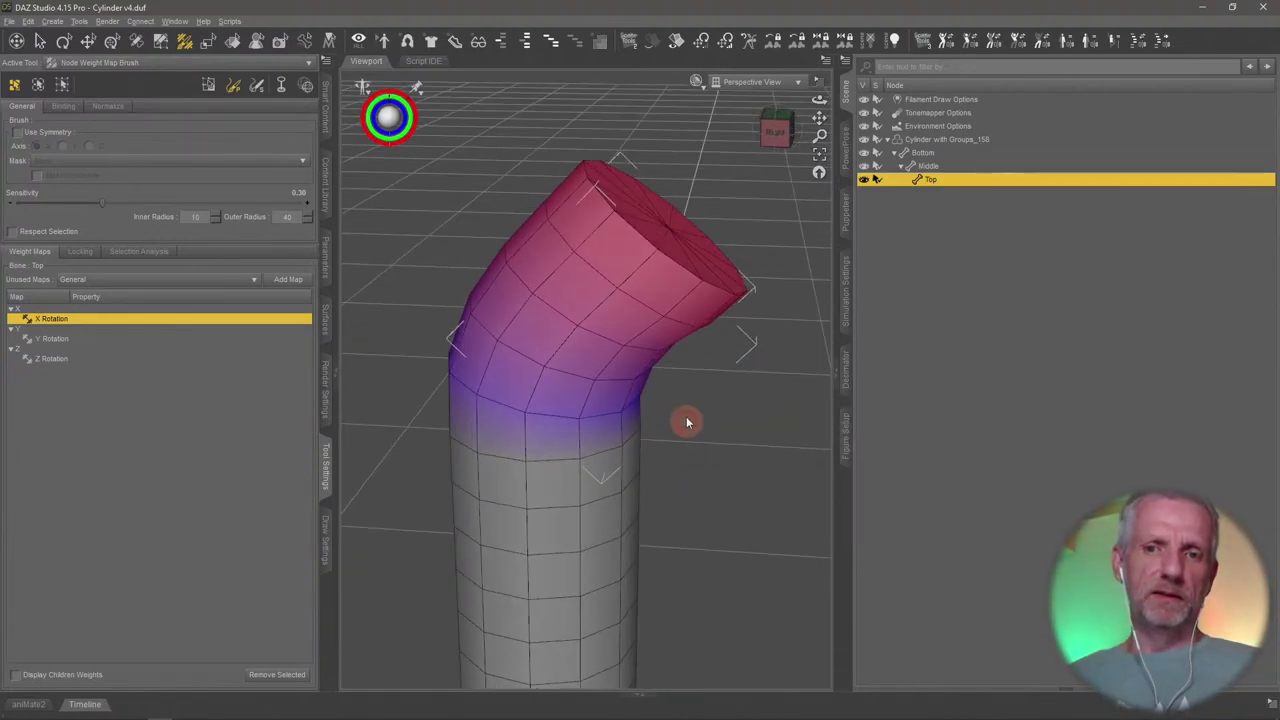
left_click_drag(681, 491, 705, 481, "alt")
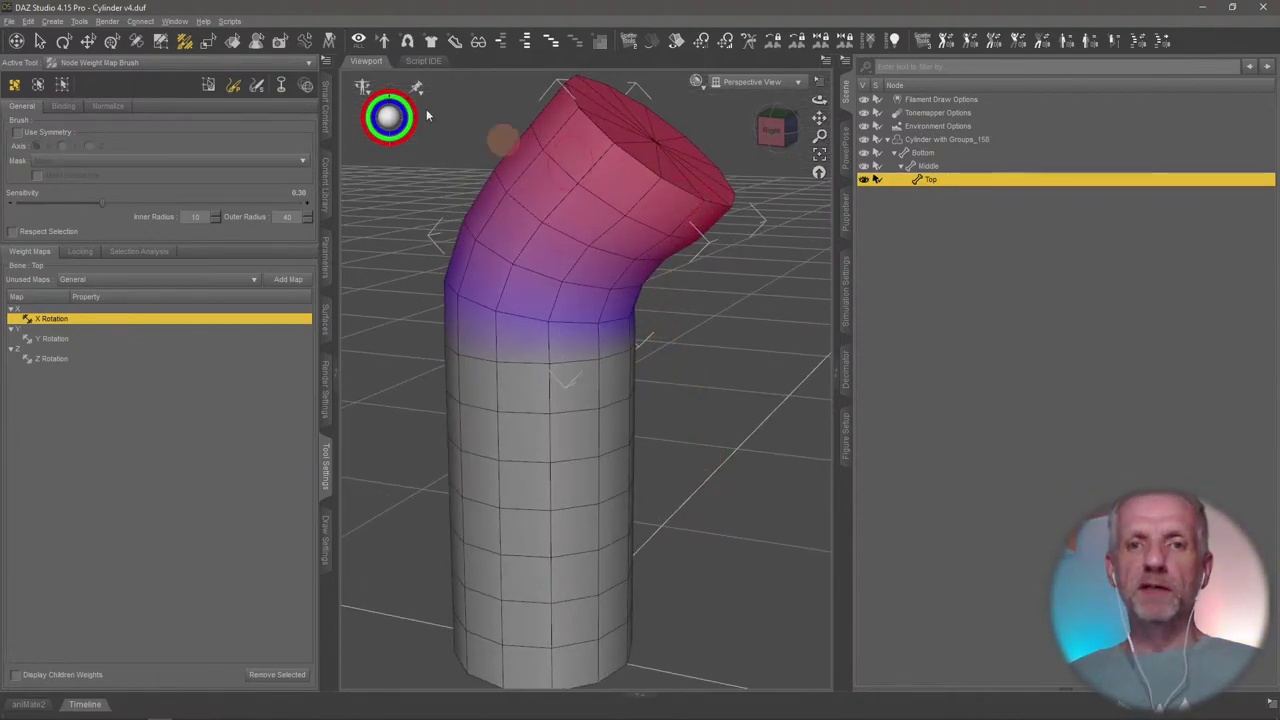
Bend the Top bone back and forth on its X axis and examine the joint's curve from several angles
left_click_drag(404, 94, 411, 91)
left_click_drag(660, 405, 677, 409, "alt")
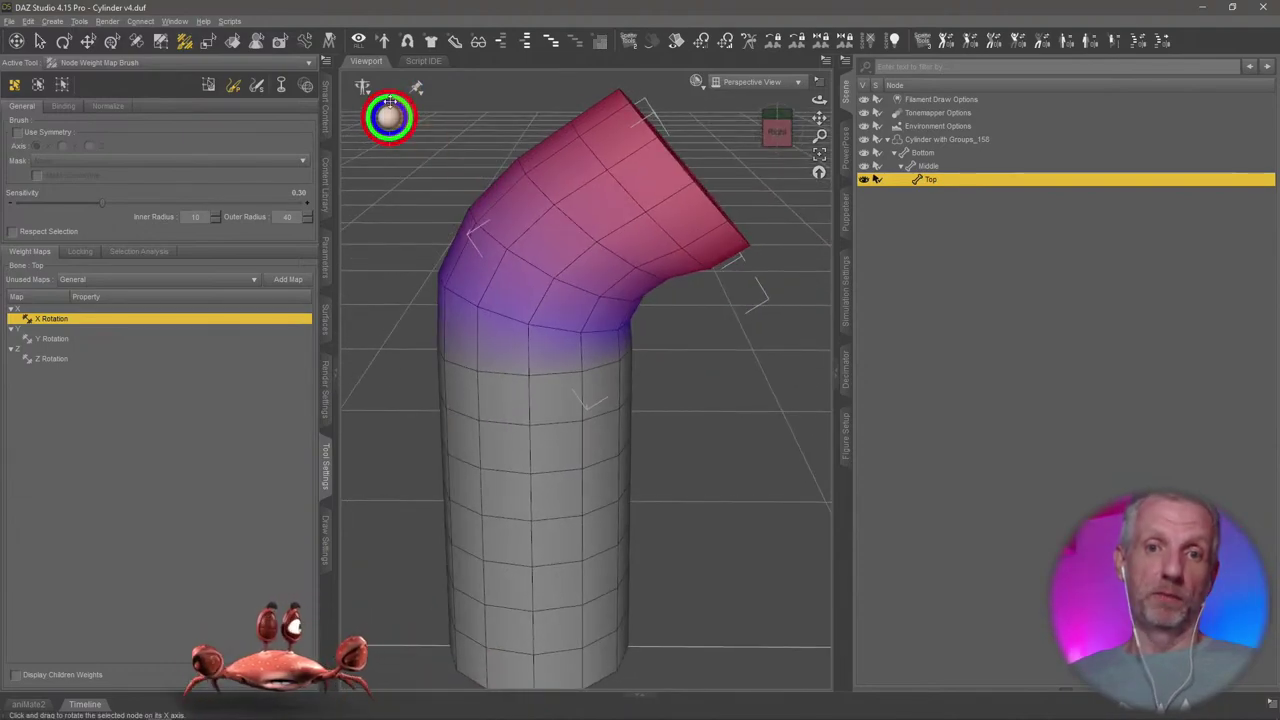
left_click_drag(411, 90, 417, 88)
left_click_drag(562, 318, 594, 386, "alt")
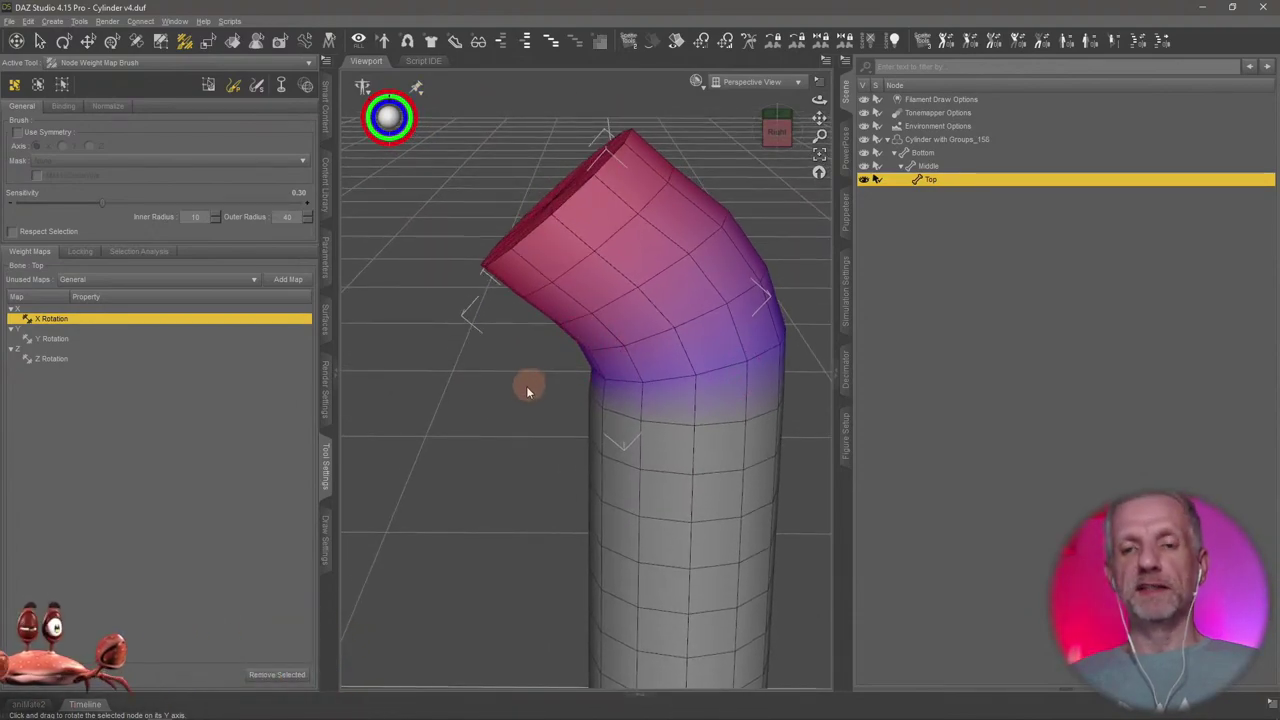
left_click_drag(509, 393, 506, 336, "alt")
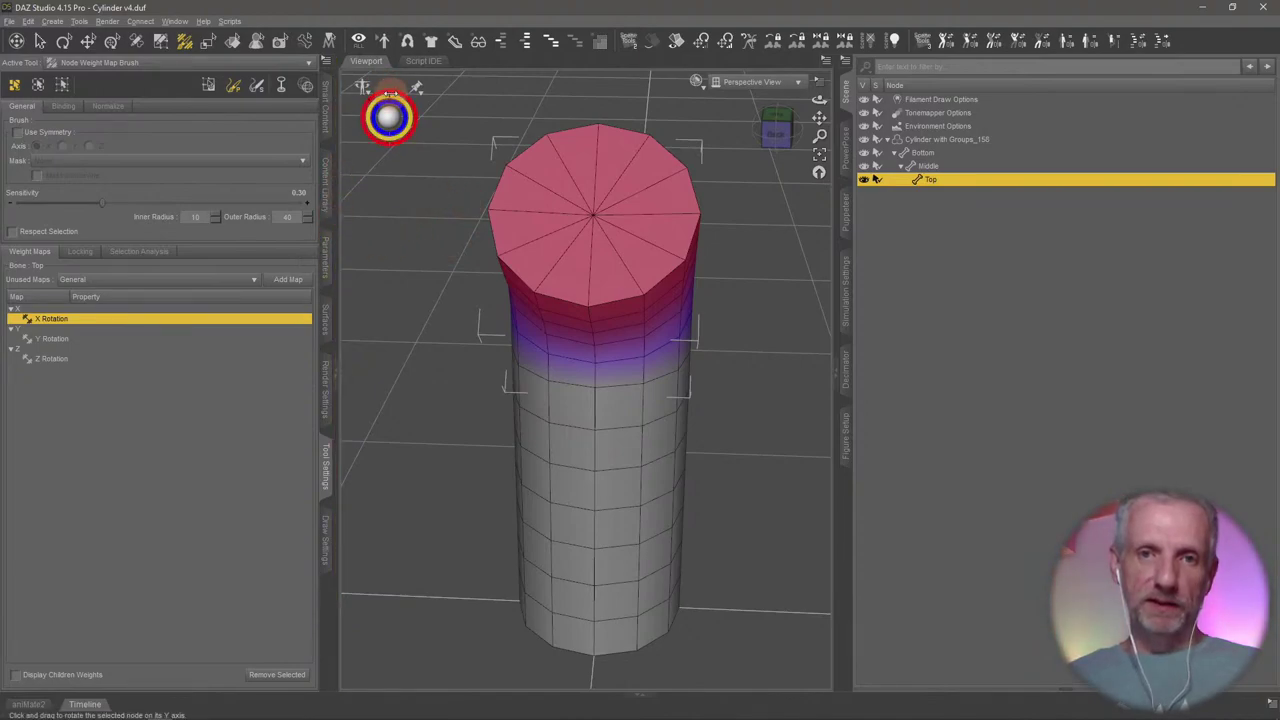
Bend the Top bone sideways on its Z axis and compare its X Rotation and Z Rotation weight maps
left_click_drag(392, 90, 395, 101)
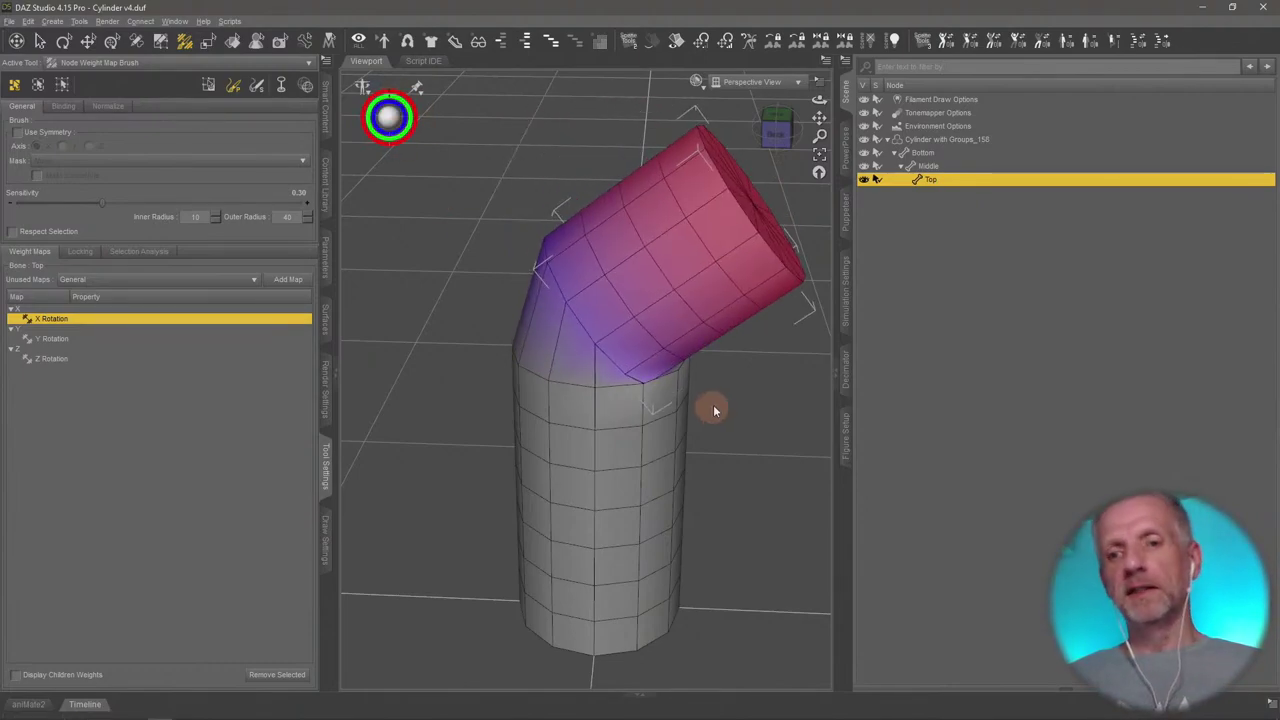
left_click_drag(713, 404, 643, 414, "alt")
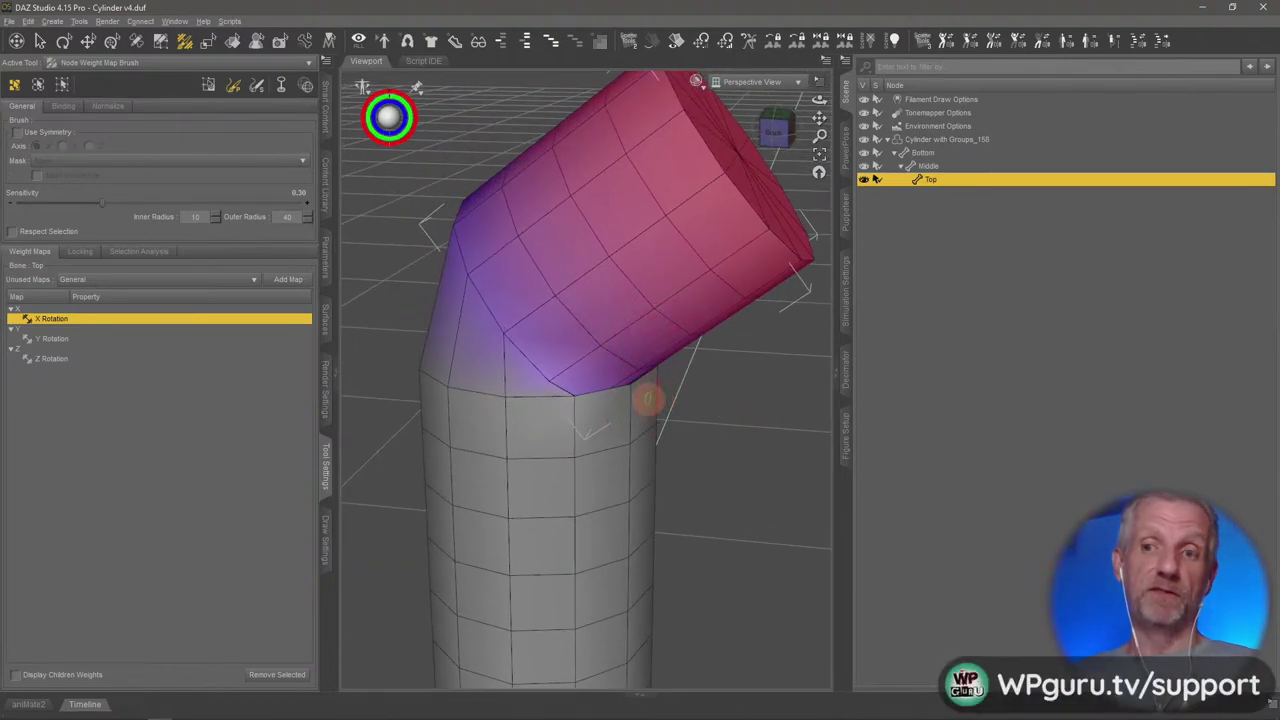
left_click(110, 360)
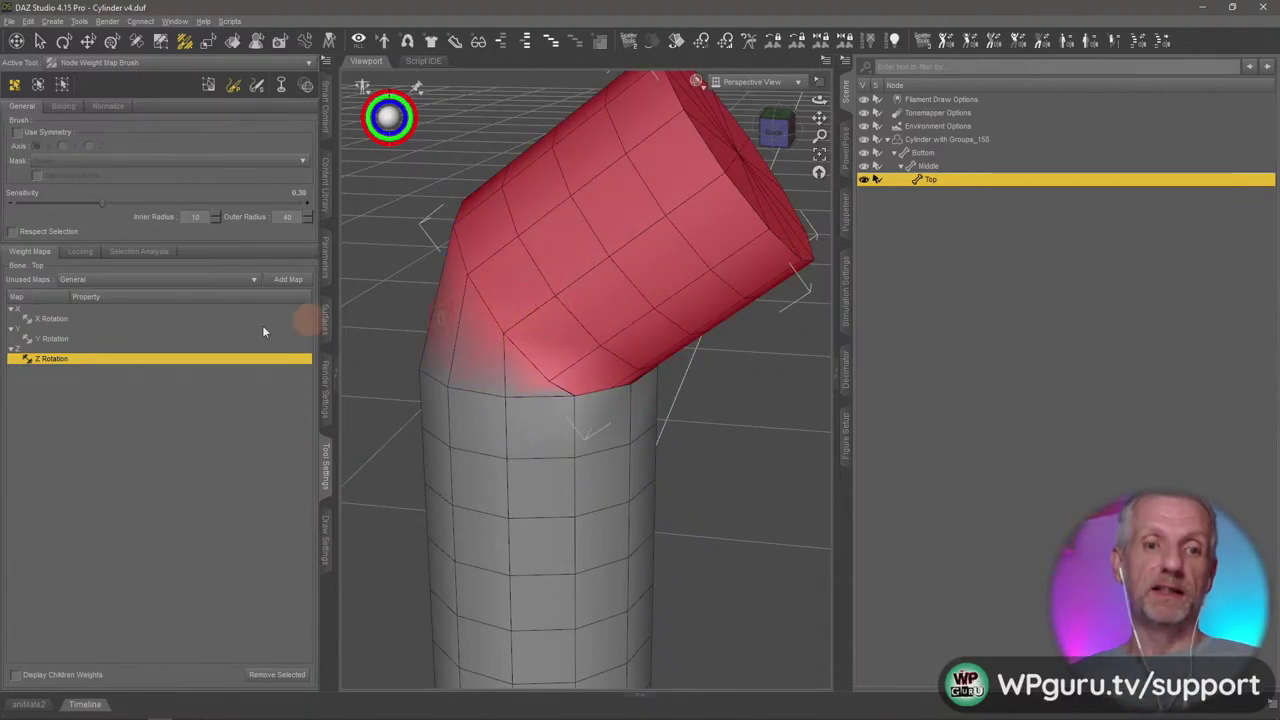
left_click(68, 320)
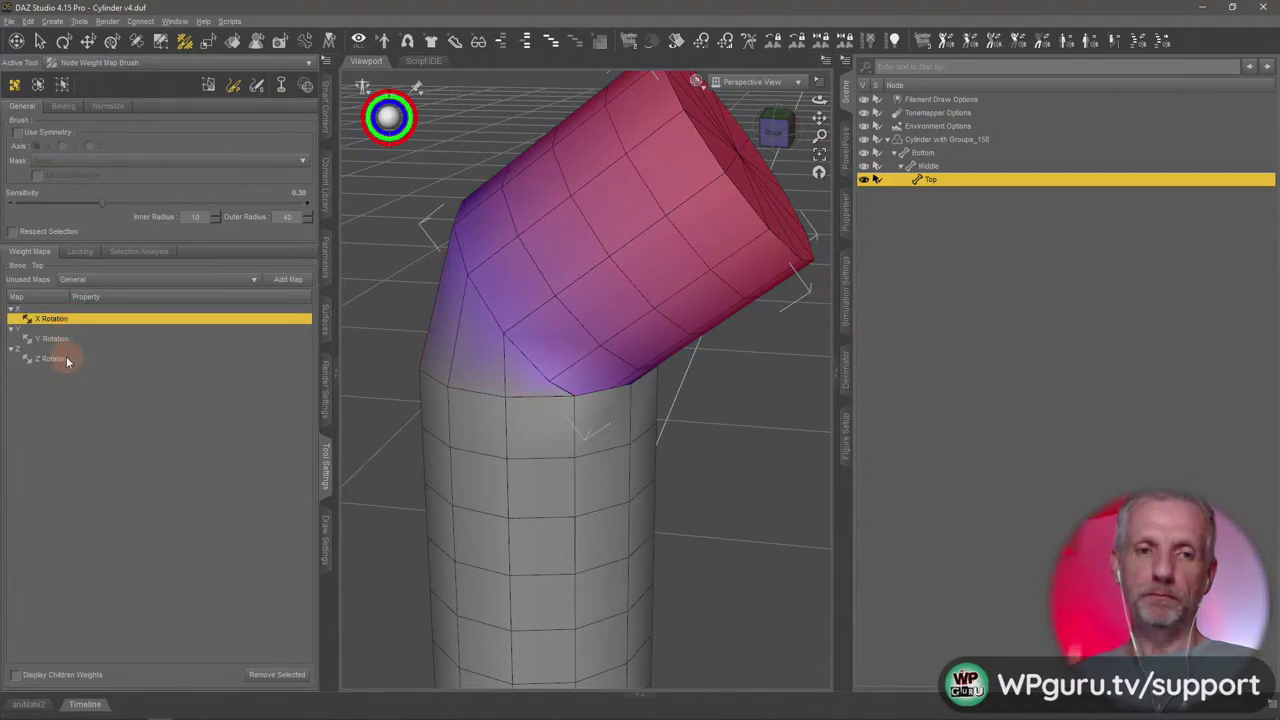
left_click(66, 358)
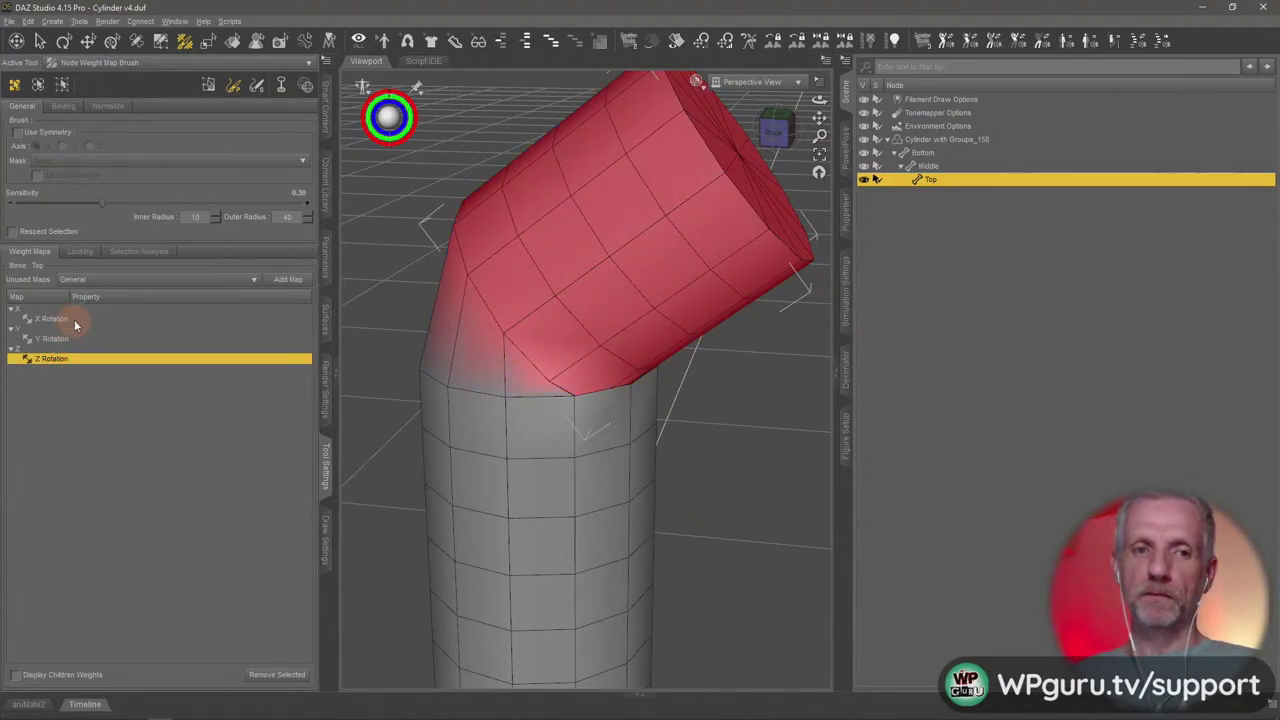
left_click(74, 319)
left_click(64, 360)
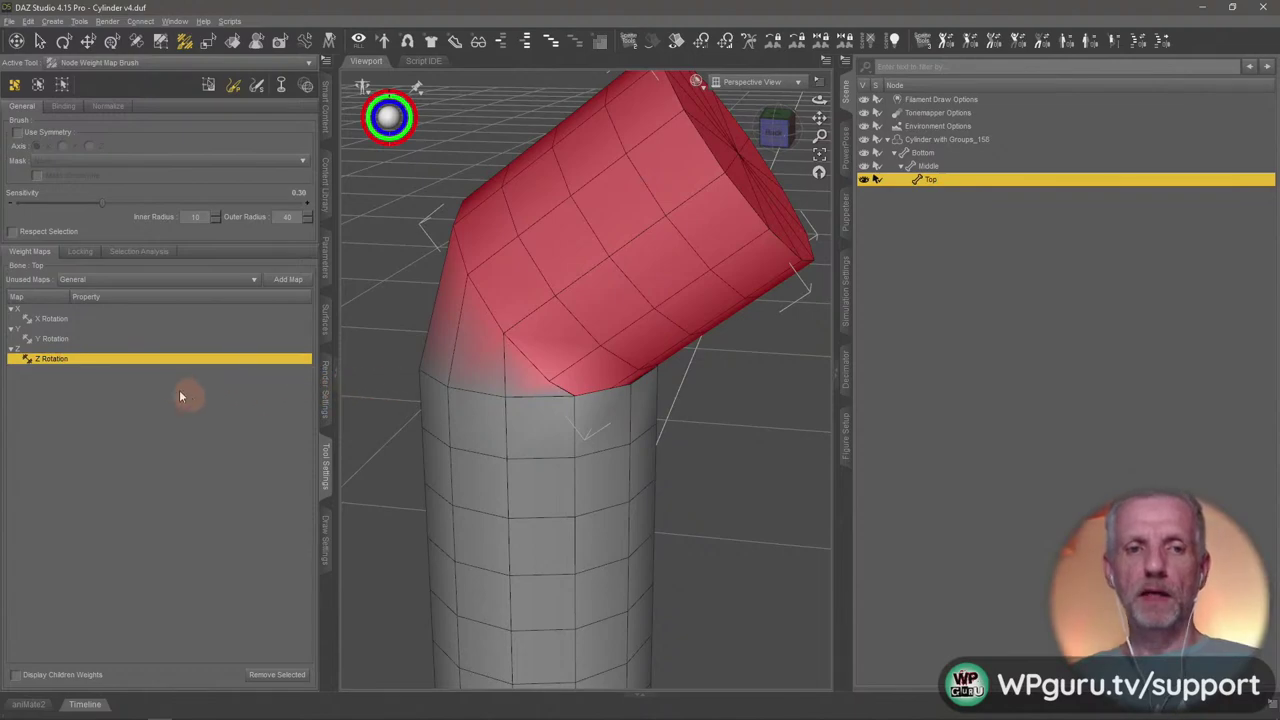
Select all faces of the Top face group for editing the Top bone's Z Rotation weights
left_click_drag(413, 394, 488, 378, "alt")
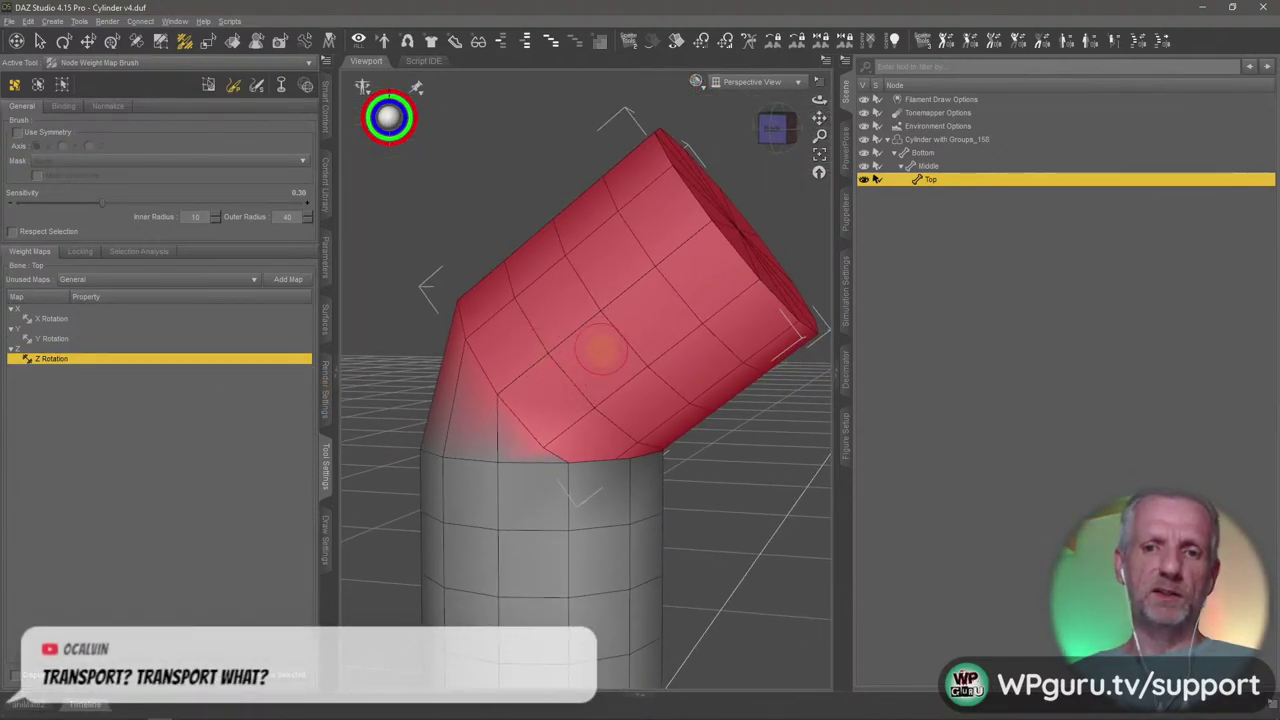
right_click(600, 338)
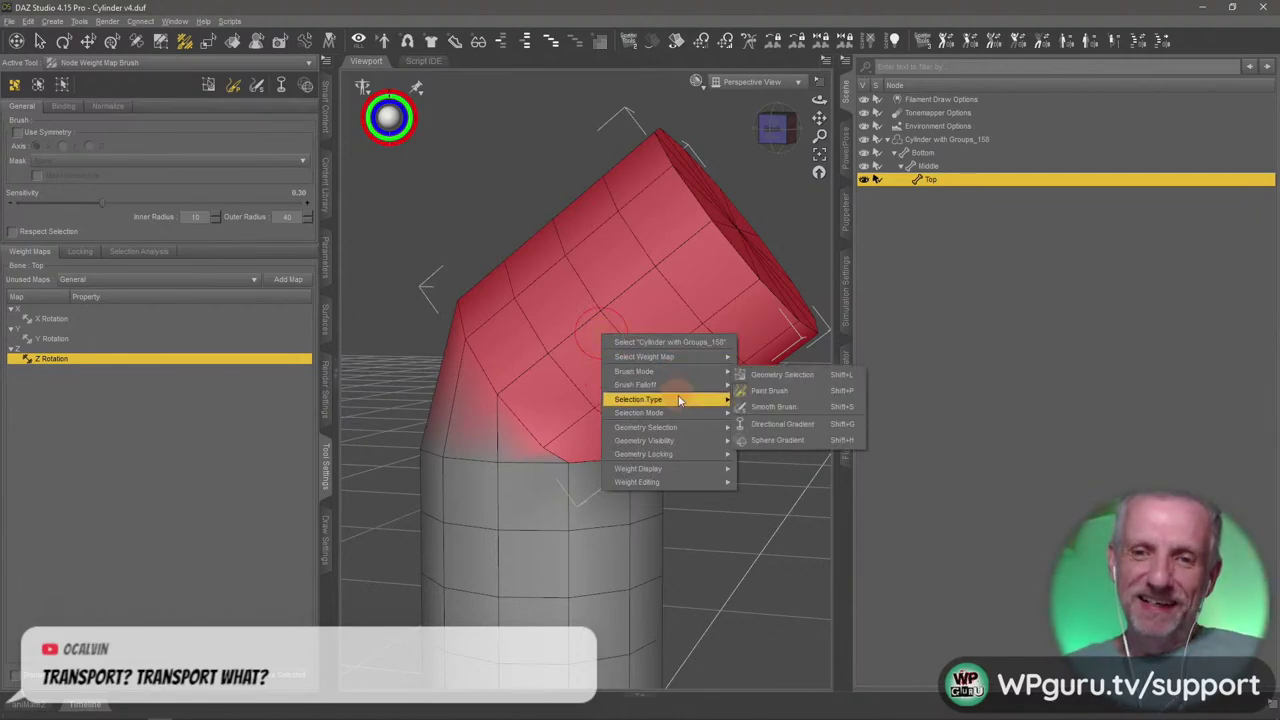
mouse_move(687, 413)
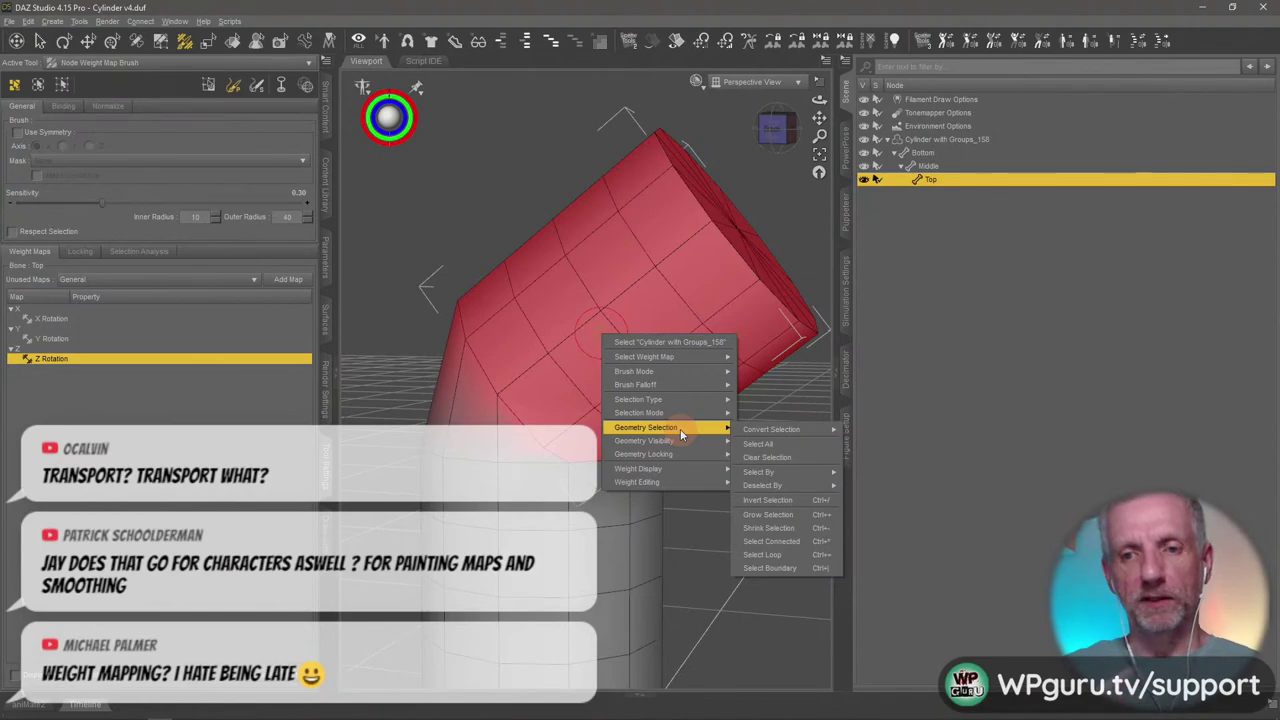
mouse_move(750, 433)
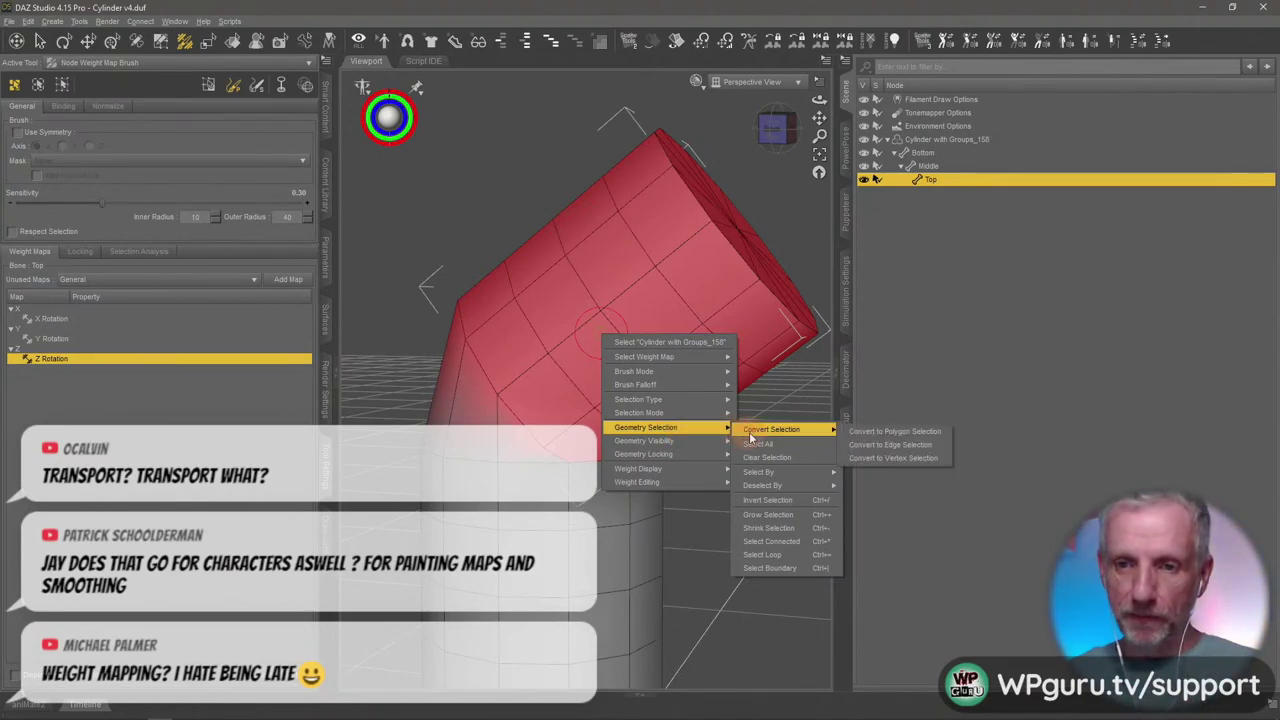
mouse_move(788, 473)
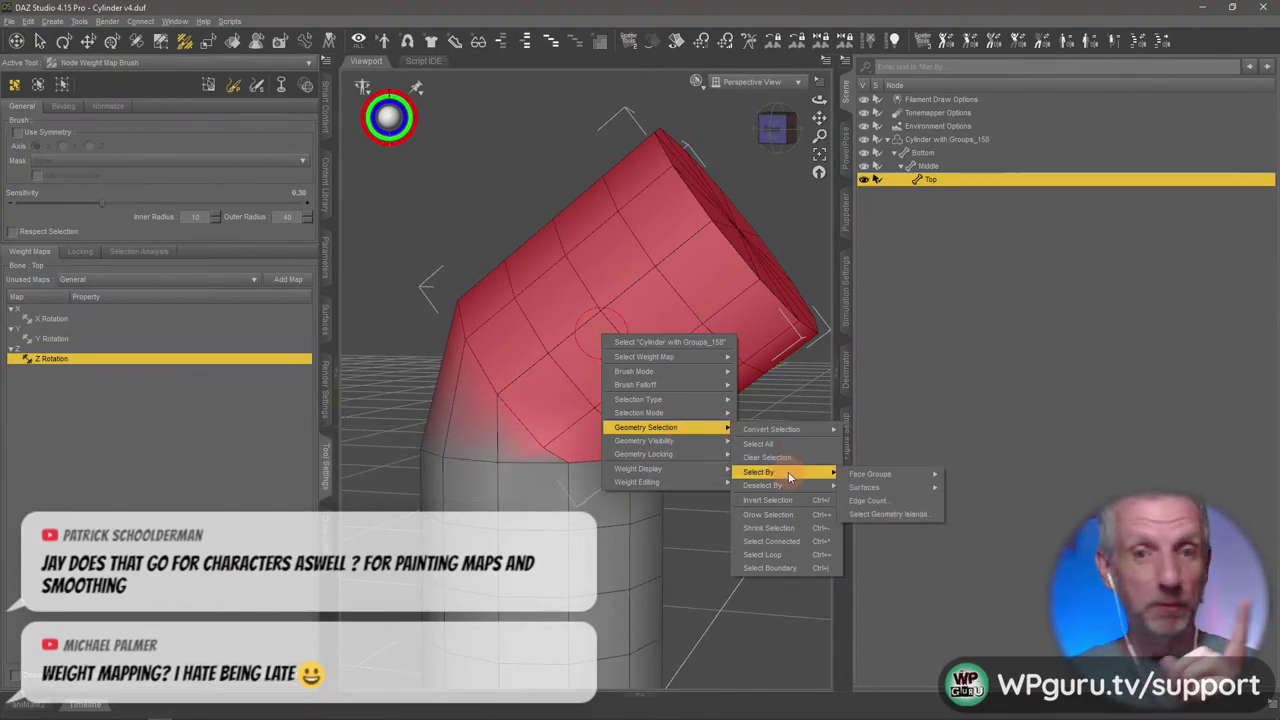
mouse_move(884, 476)
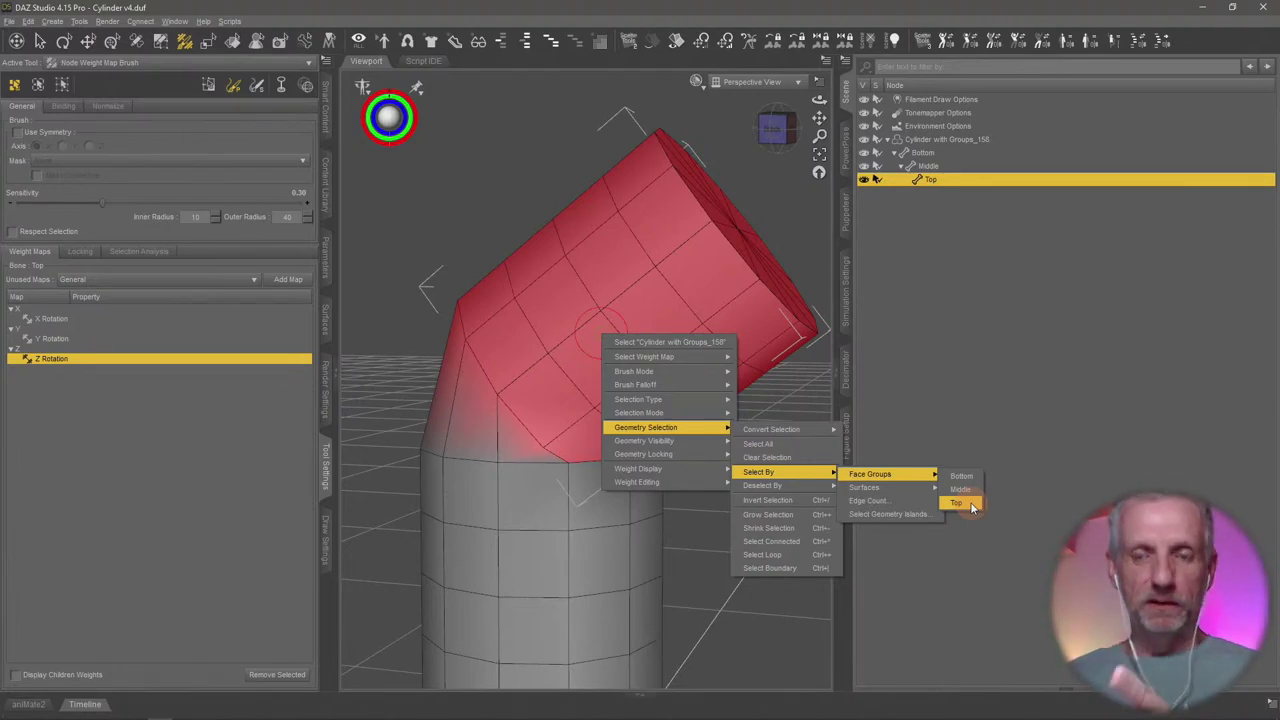
left_click(968, 504)
Smooth the Top bone's Z Rotation weights on the selected Top faces
right_click(576, 286)
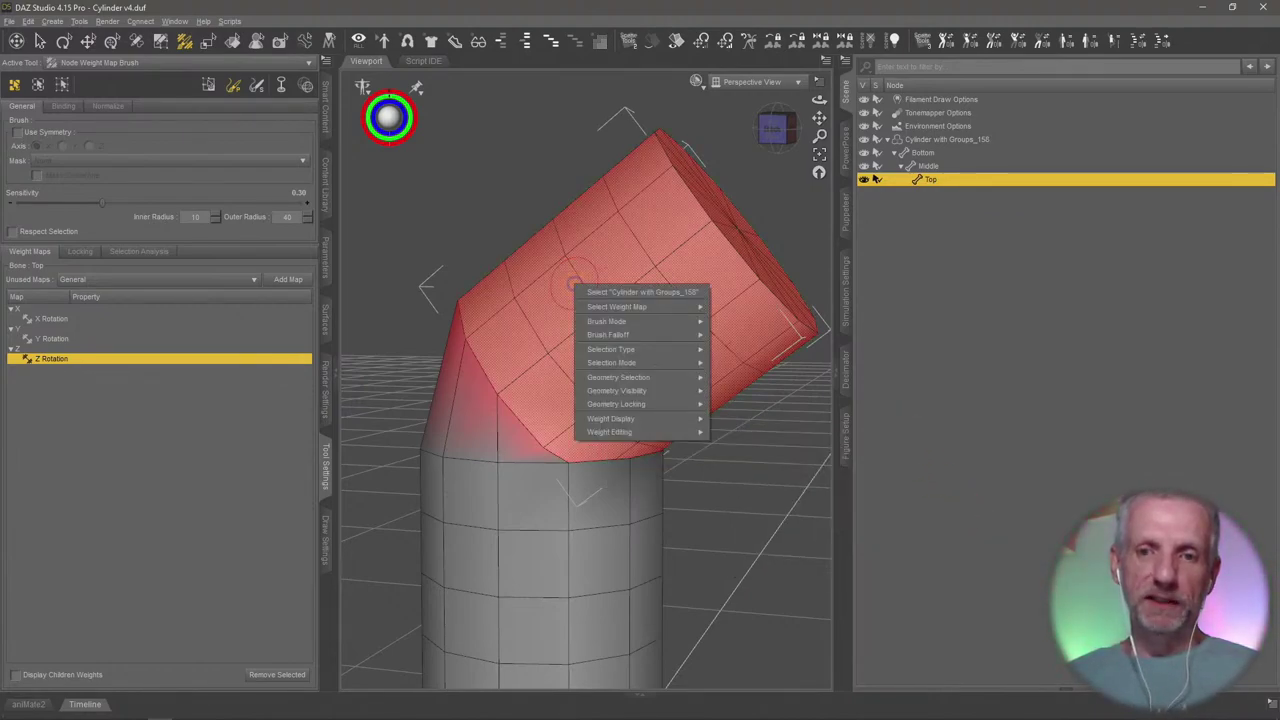
mouse_move(666, 385)
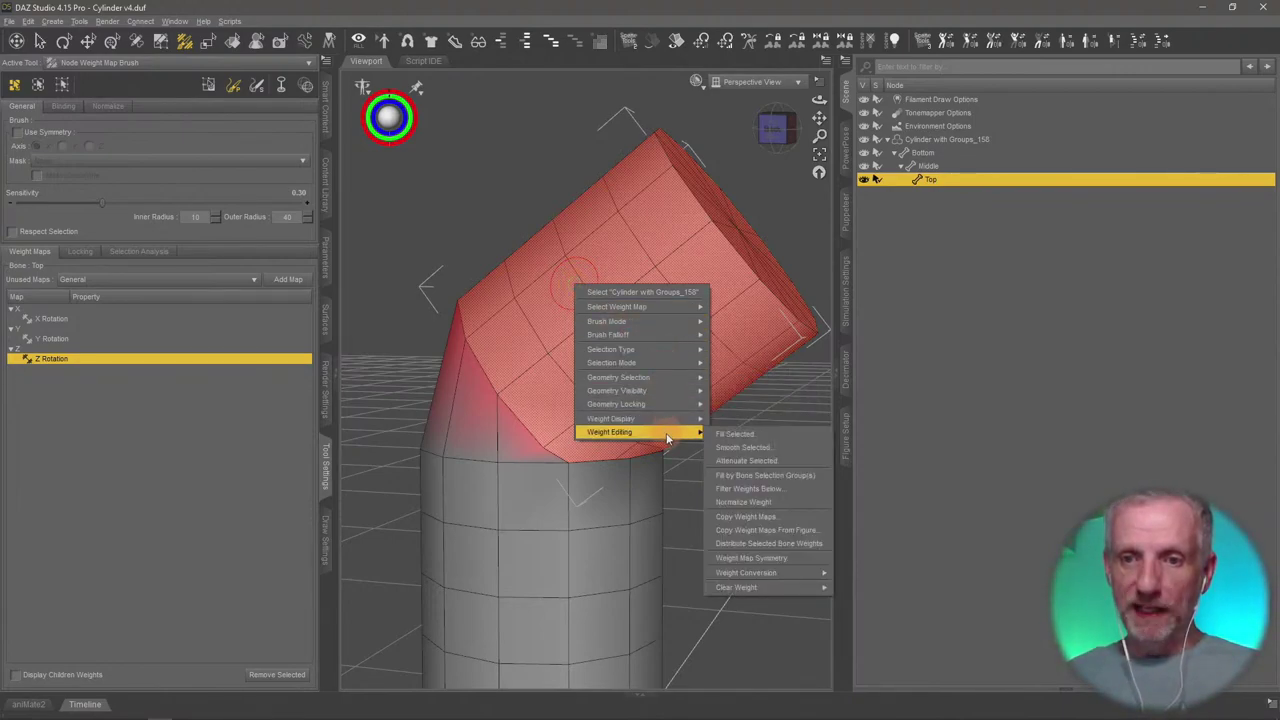
left_click(781, 450)
left_click(614, 398)
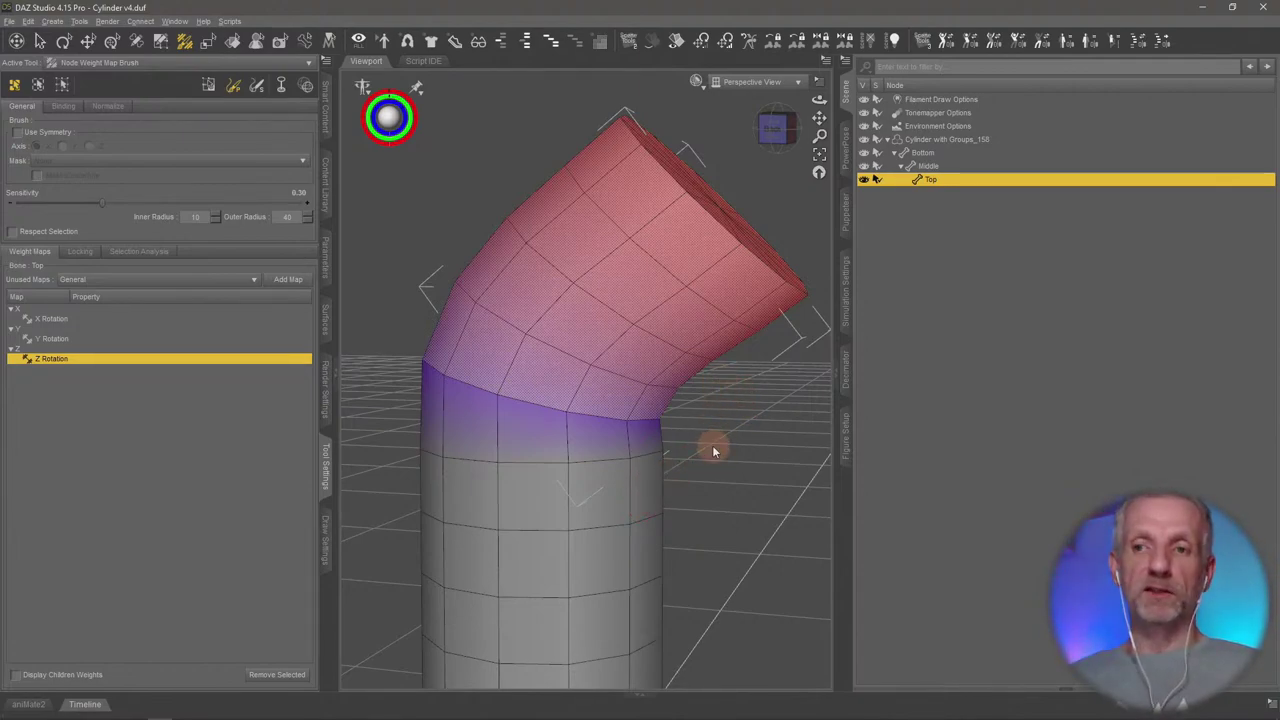
Select the Middle bone and add the Middle face group to the current face selection
scroll(712, 447, "down", 5)
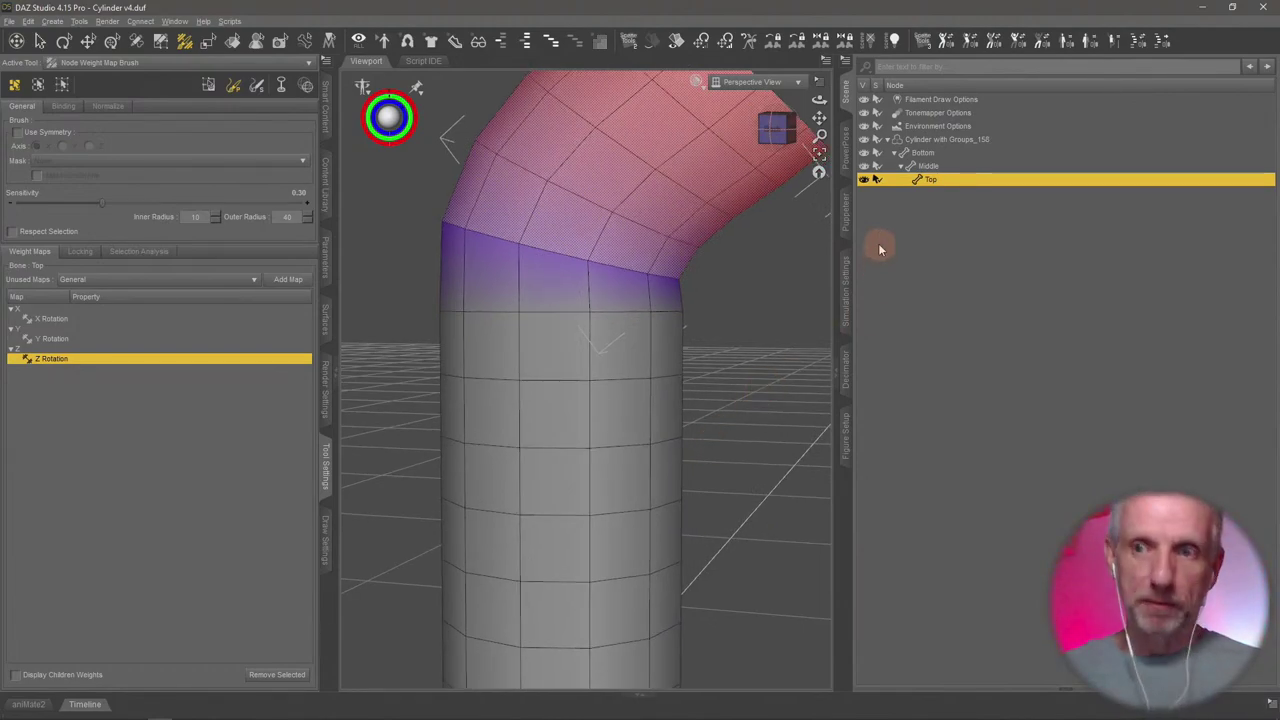
left_click(953, 166)
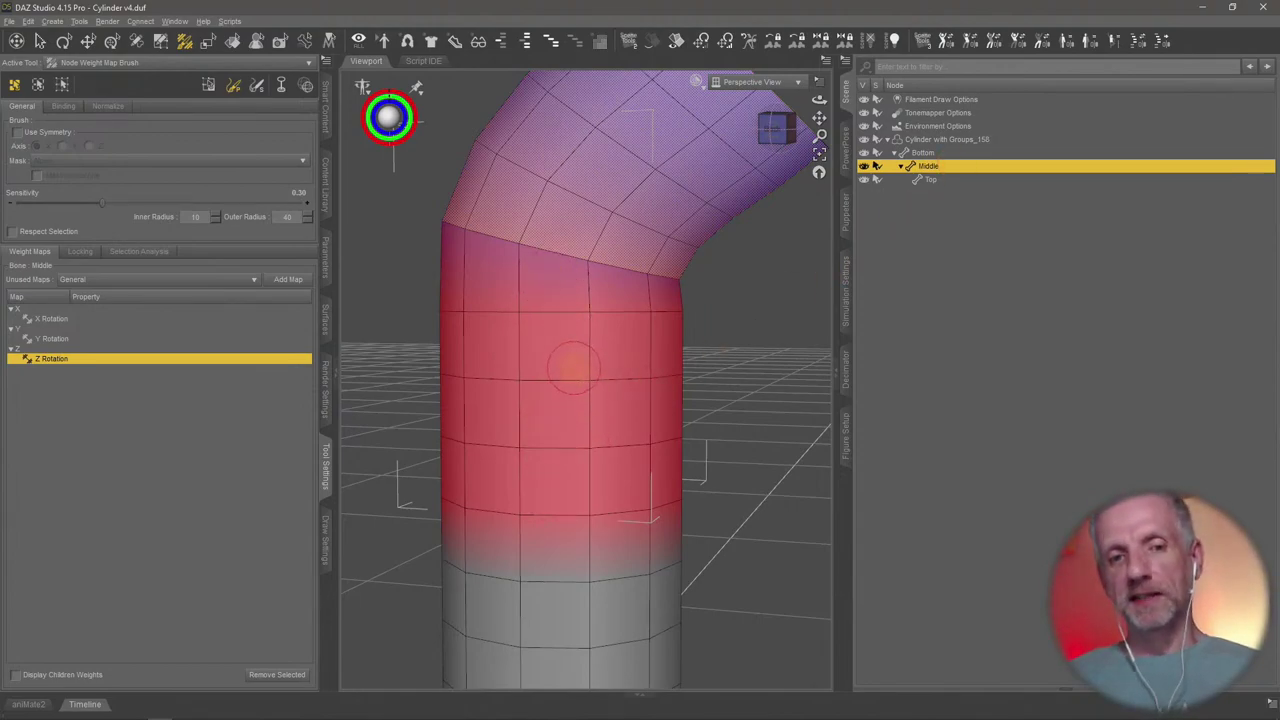
right_click(553, 358)
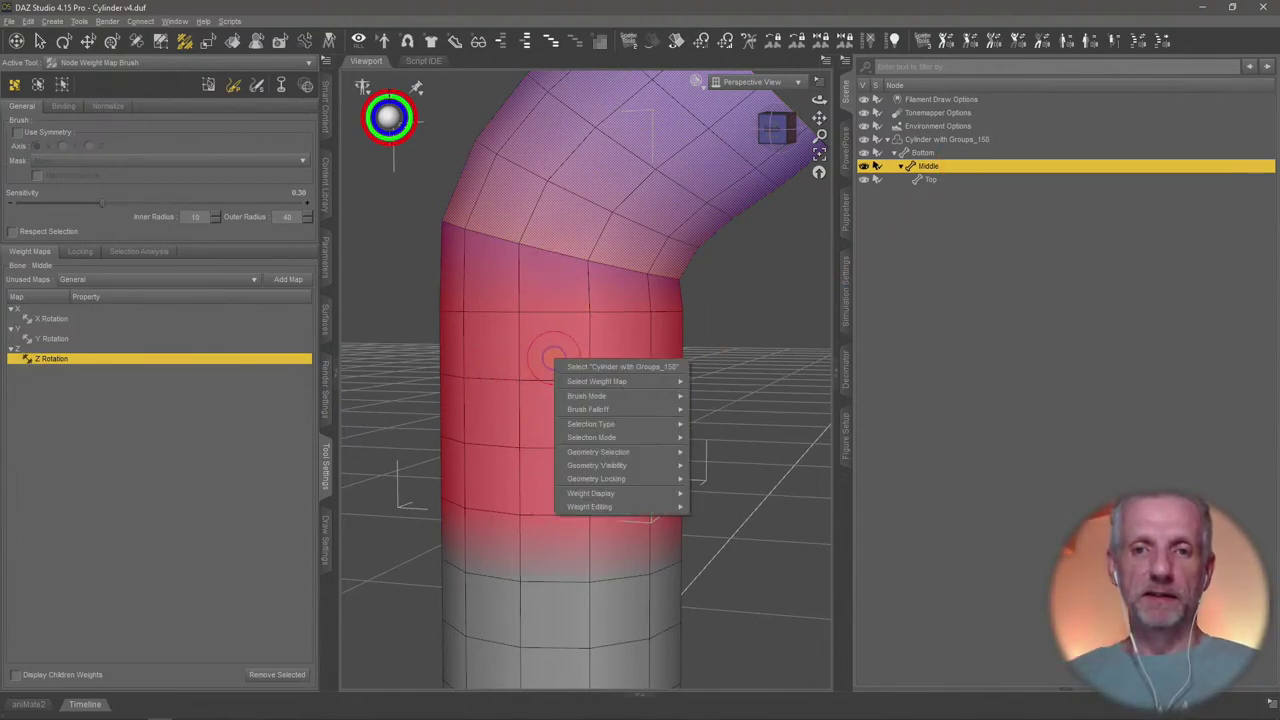
mouse_move(619, 452)
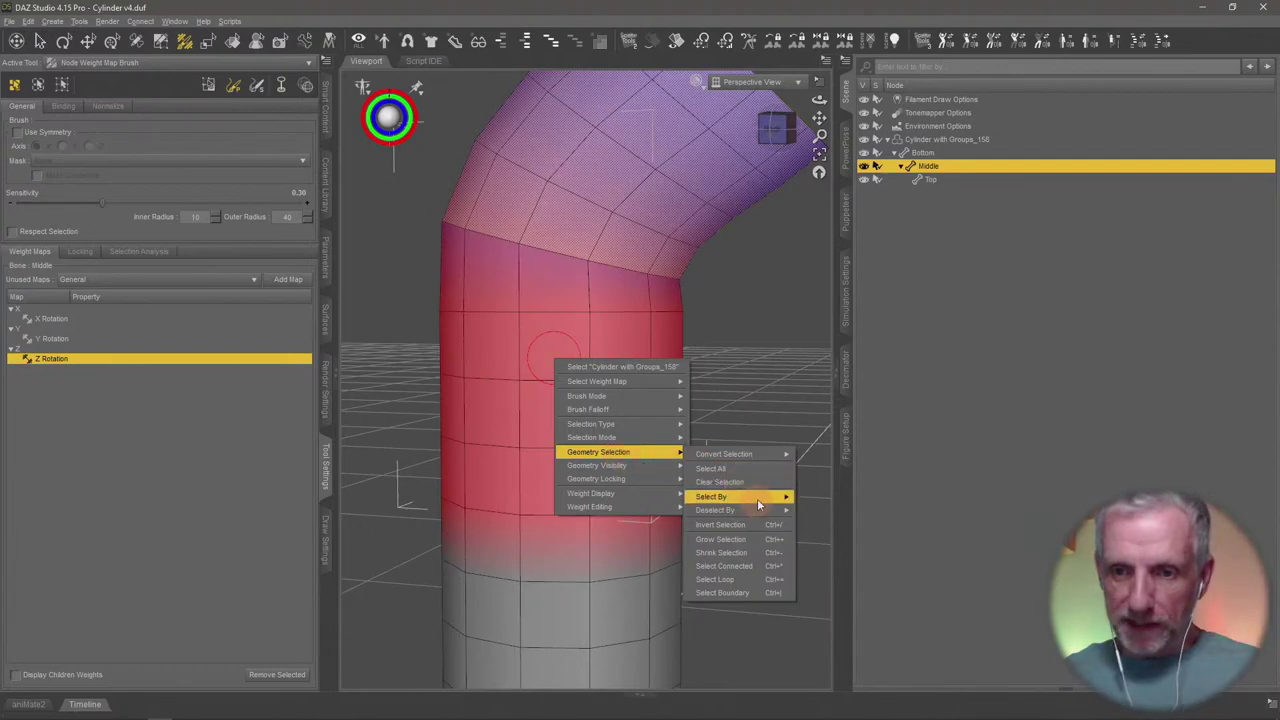
mouse_move(757, 498)
mouse_move(858, 500)
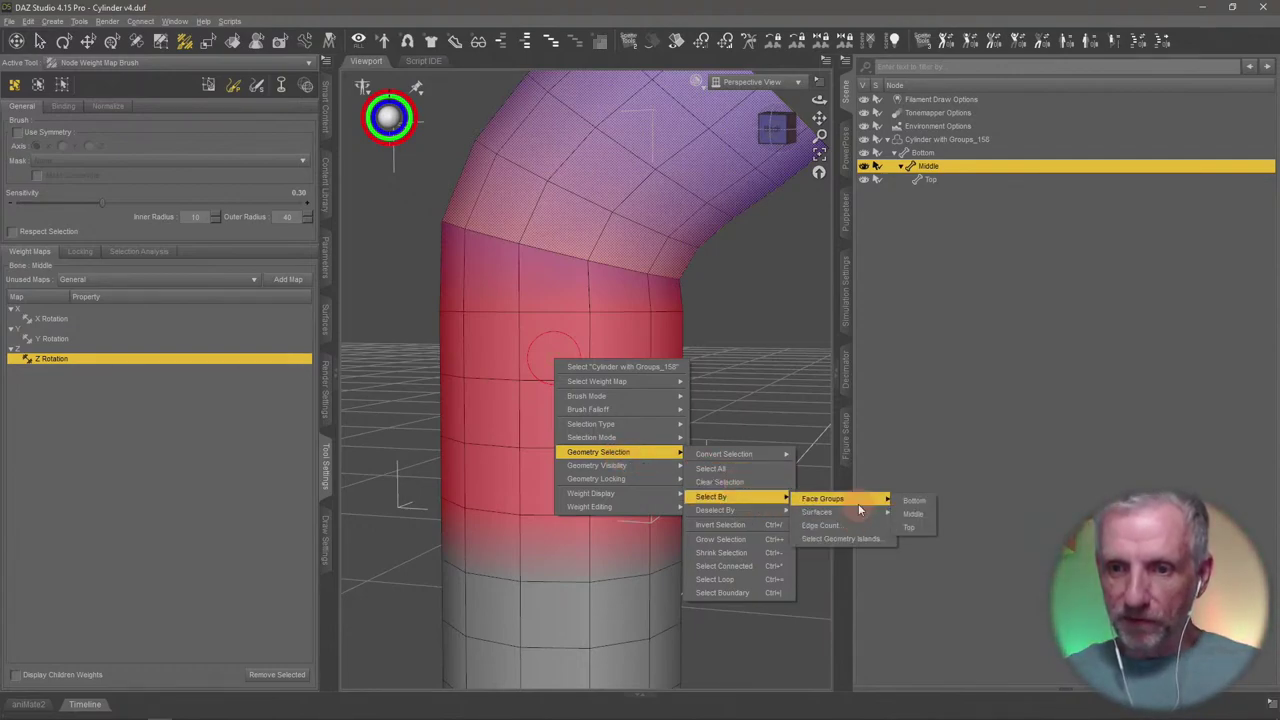
left_click(922, 513)
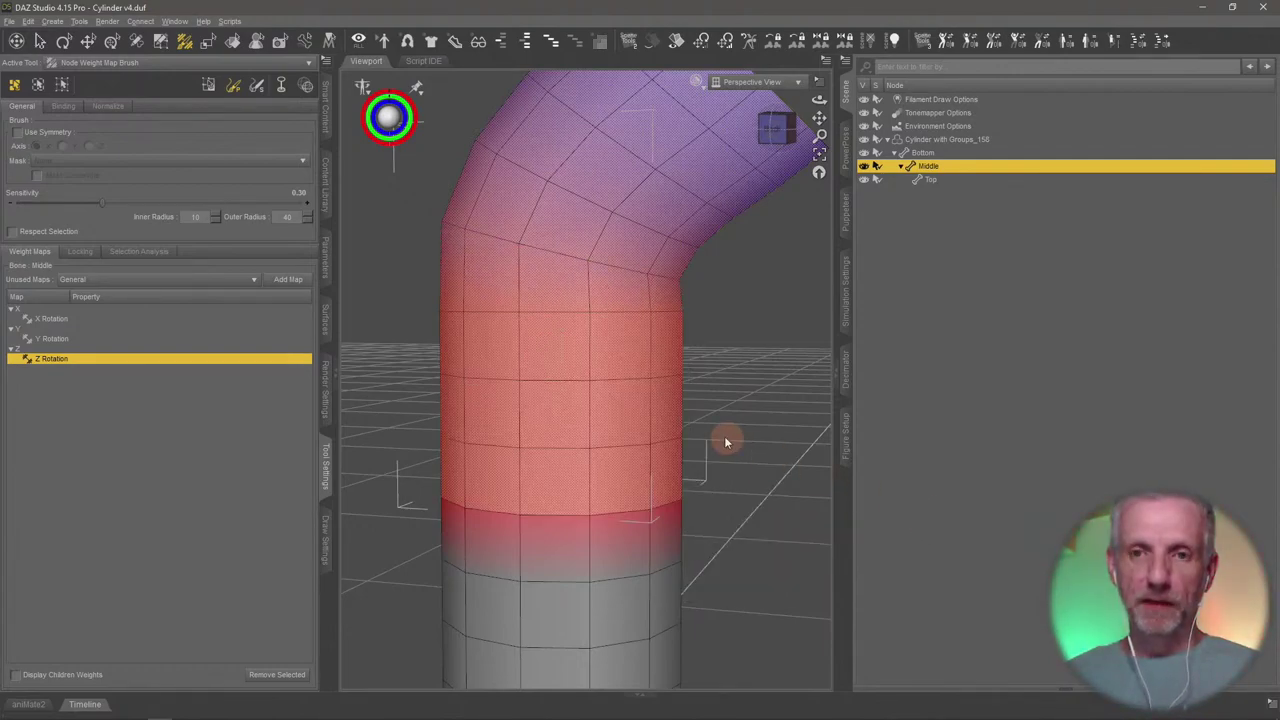
Clear the combined face selection and select only the faces of the Middle face group
right_click(578, 343)
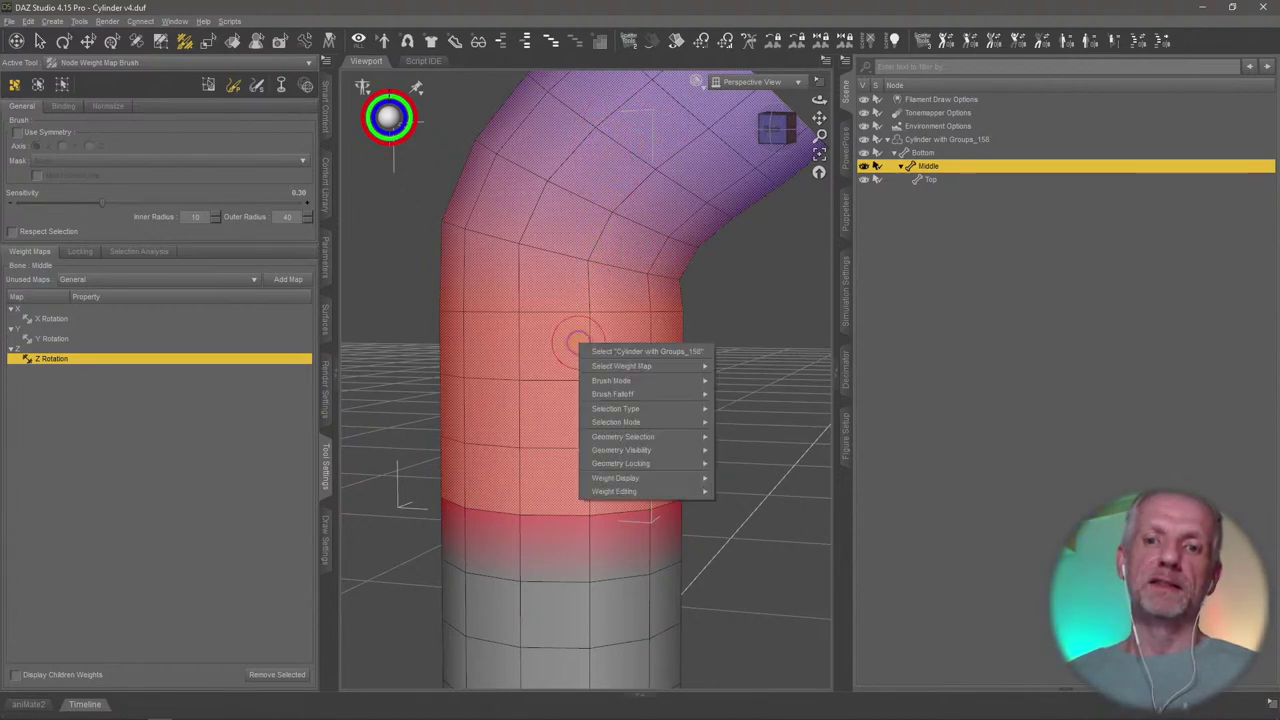
mouse_move(640, 437)
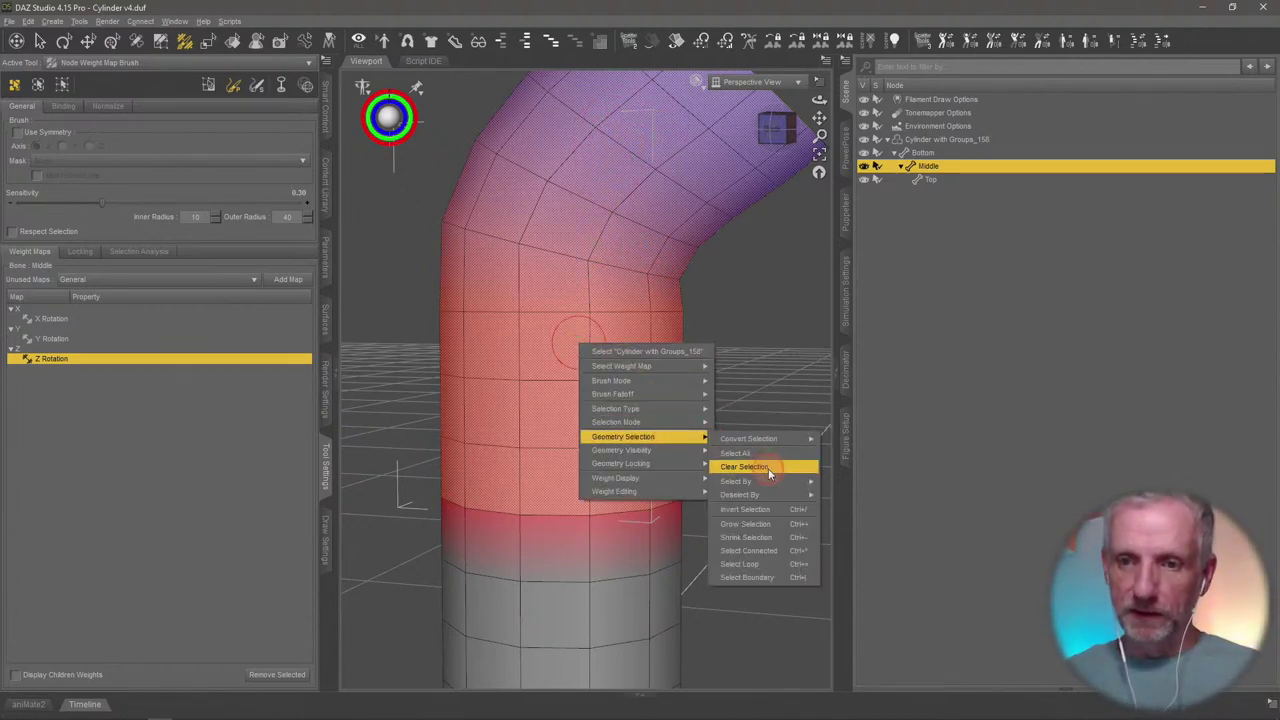
left_click(768, 467)
right_click(549, 354)
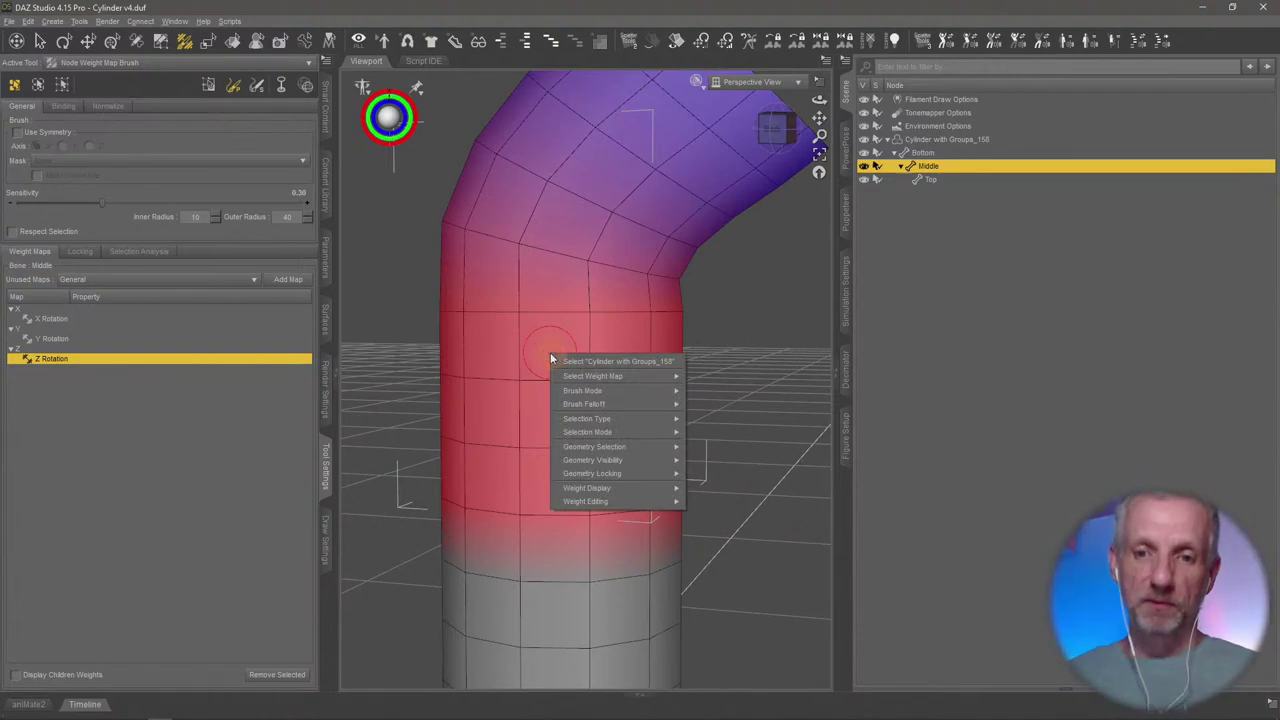
mouse_move(628, 449)
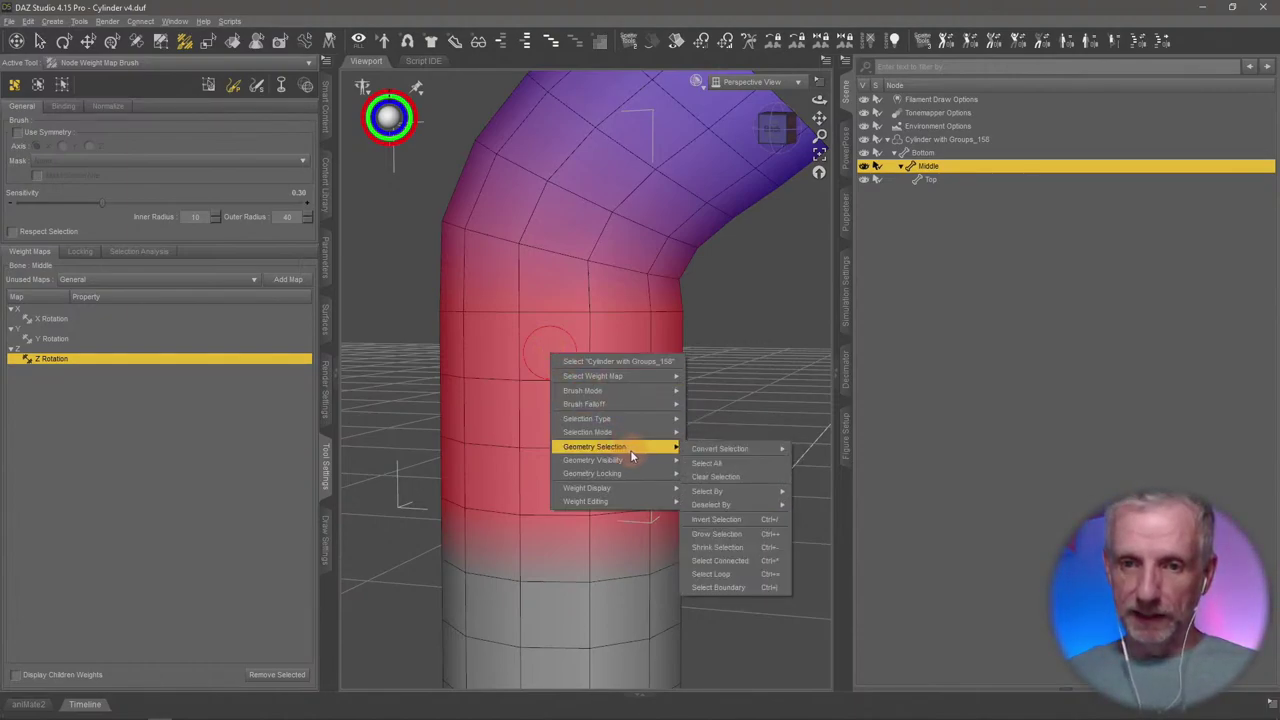
mouse_move(749, 493)
mouse_move(856, 500)
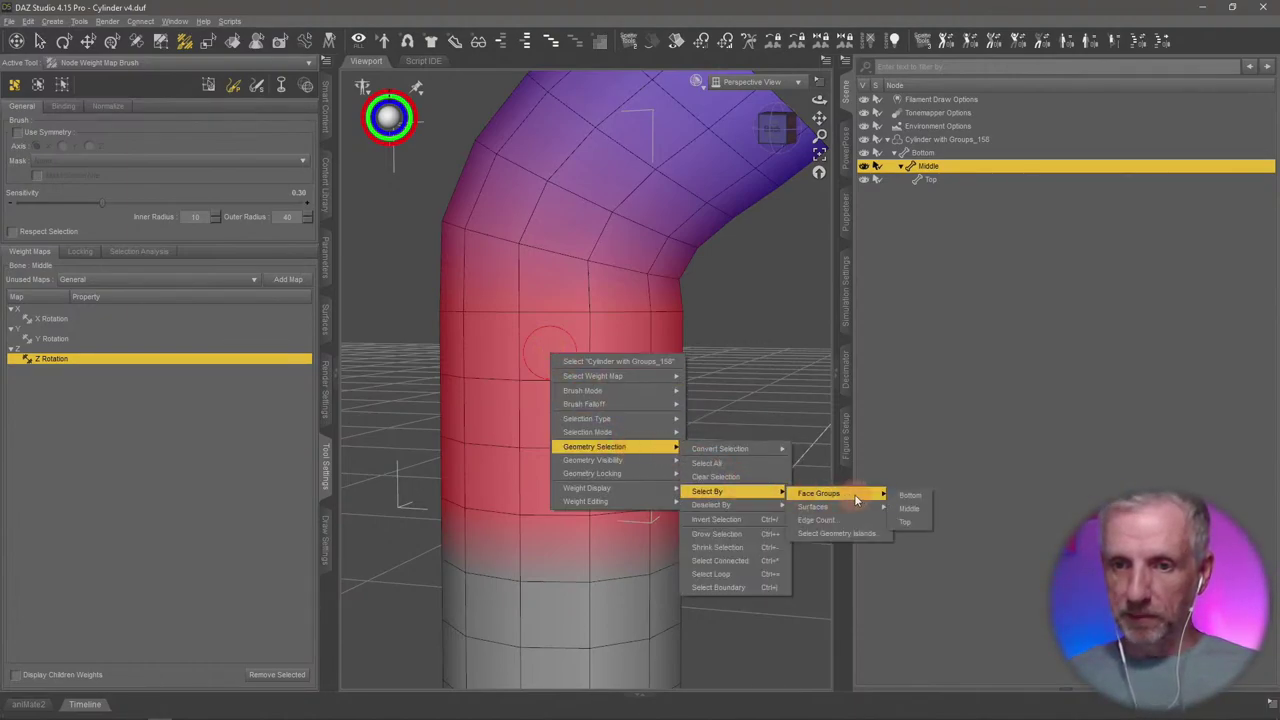
left_click(910, 509)
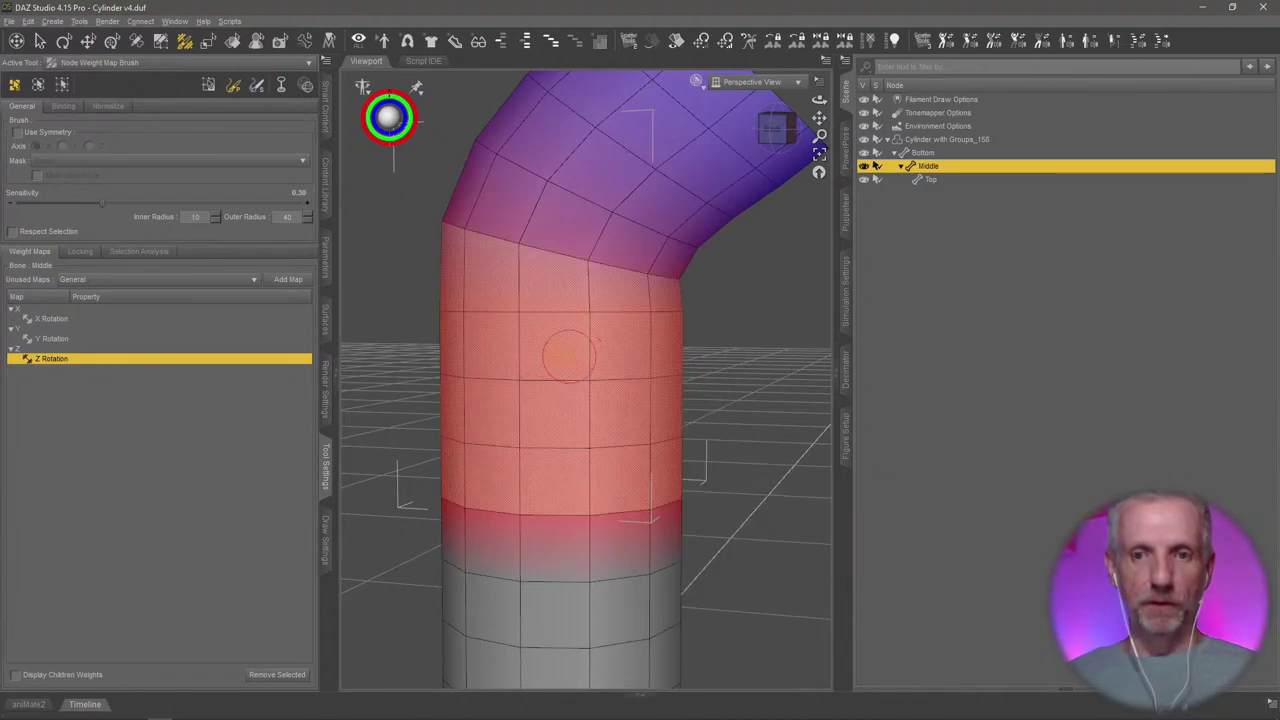
Smooth the Middle bone's Z Rotation weights on the selected Middle faces, using 20 iterations
right_click(555, 358)
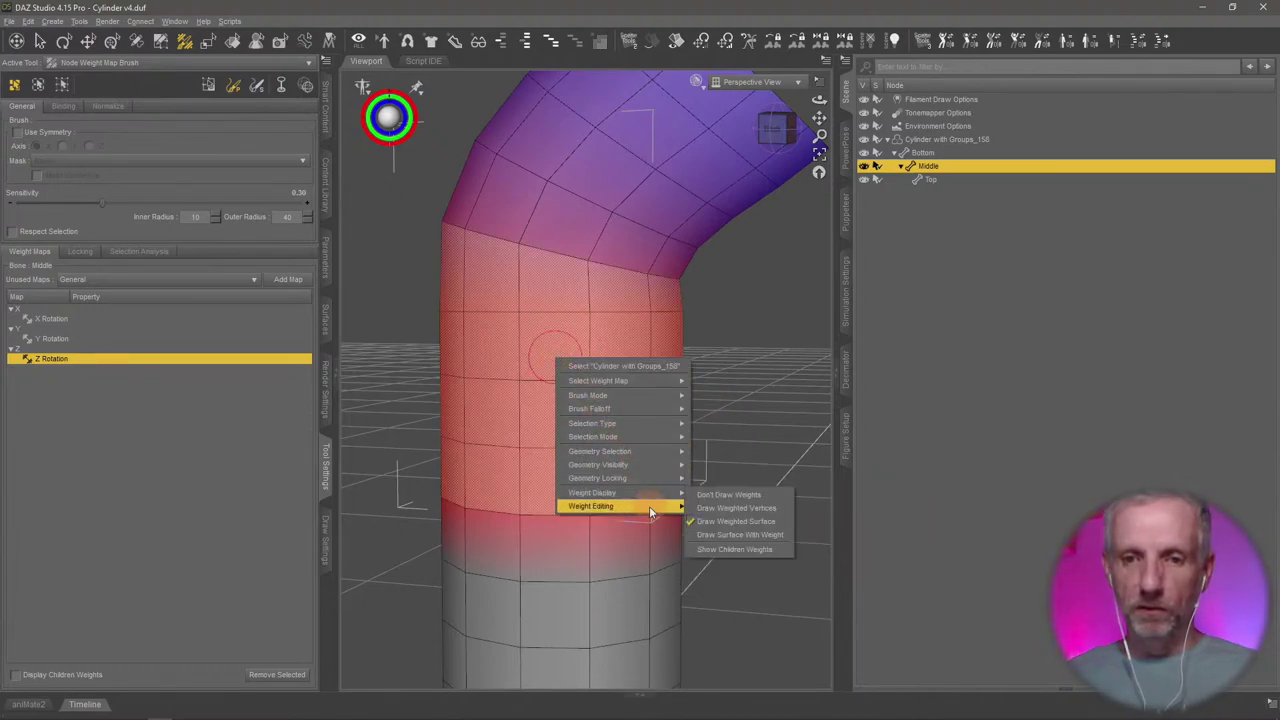
mouse_move(649, 506)
left_click(749, 521)
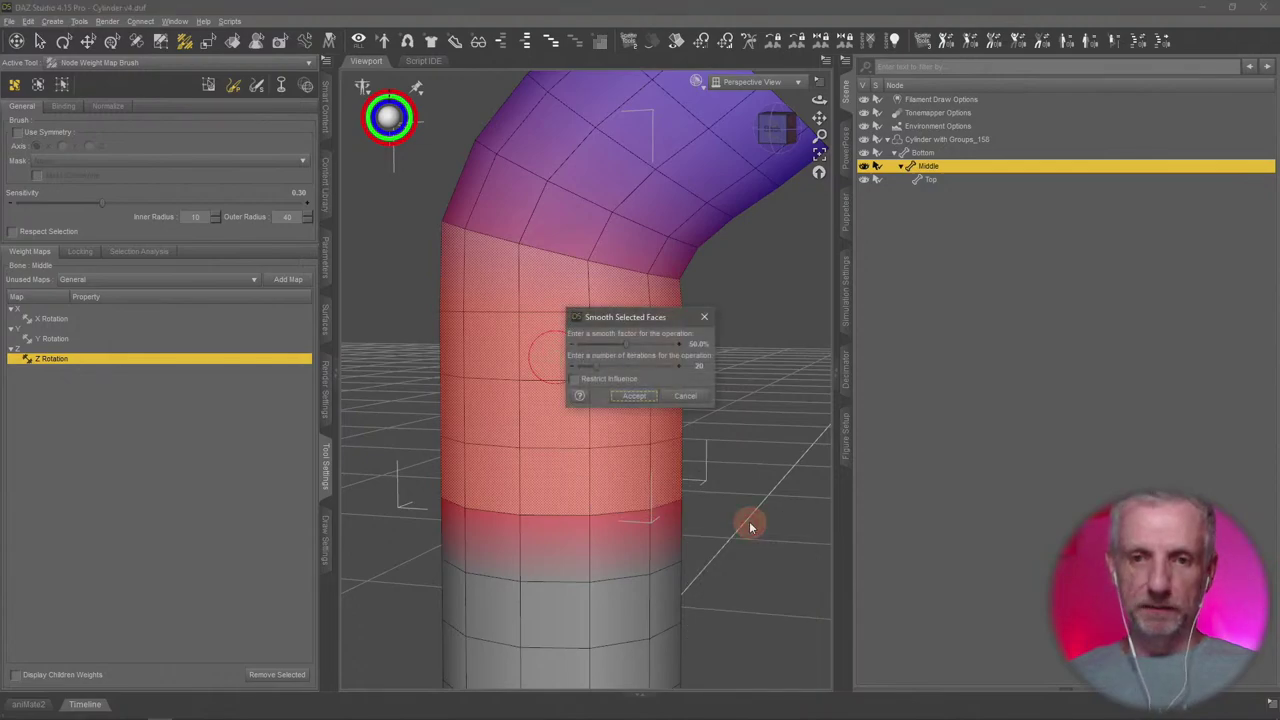
left_click(640, 400)
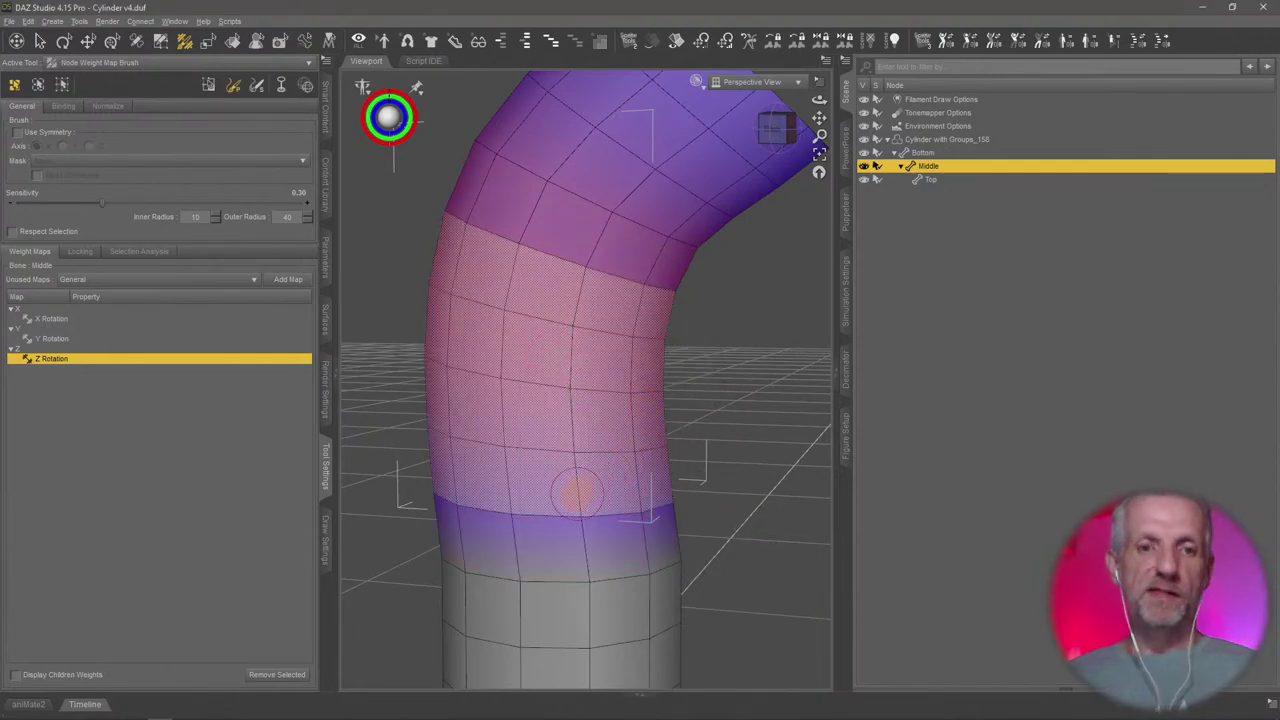
Smooth the Middle bone's X Rotation weights on the selected Middle faces, using a 50% smooth factor and 20 iterations
left_click(55, 319)
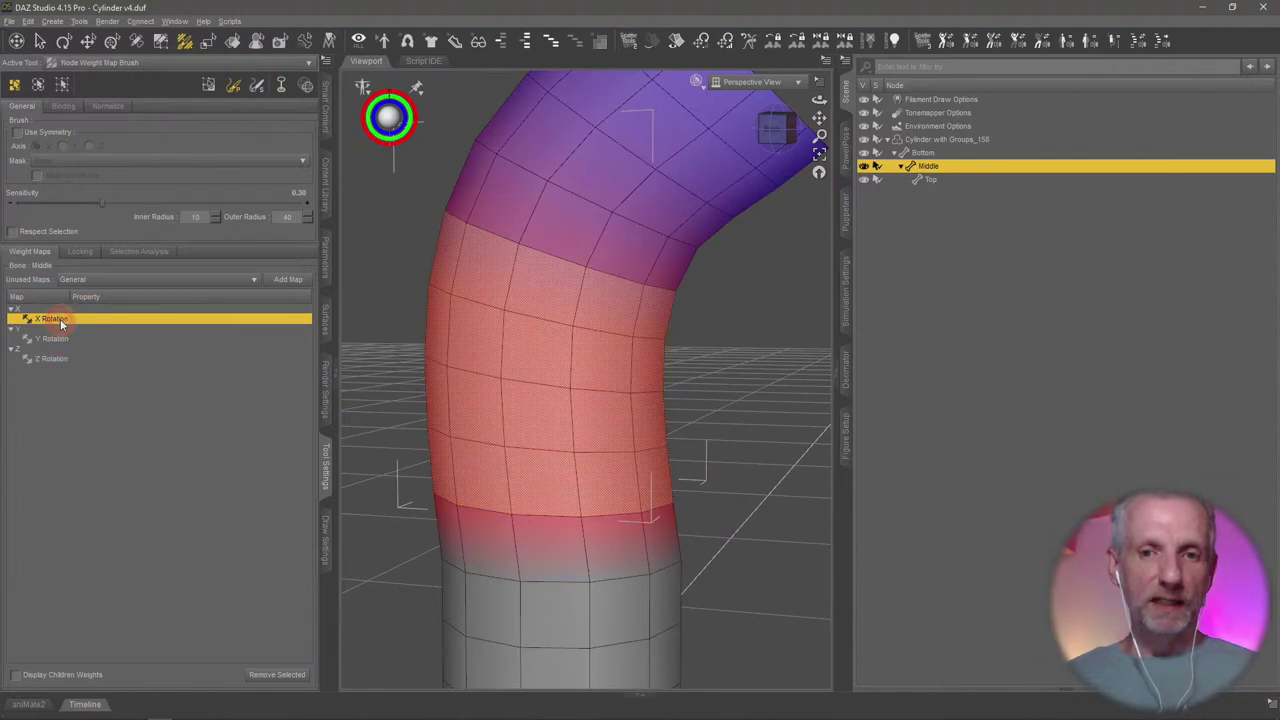
right_click(541, 389)
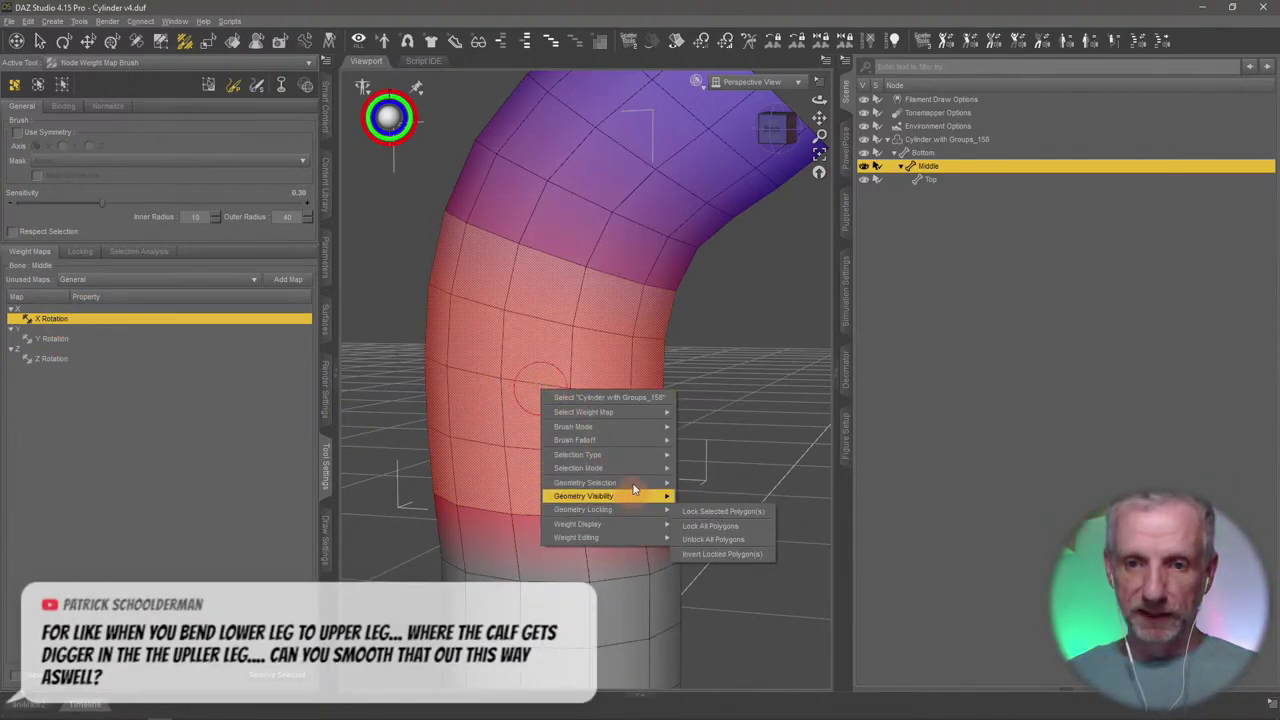
mouse_move(633, 484)
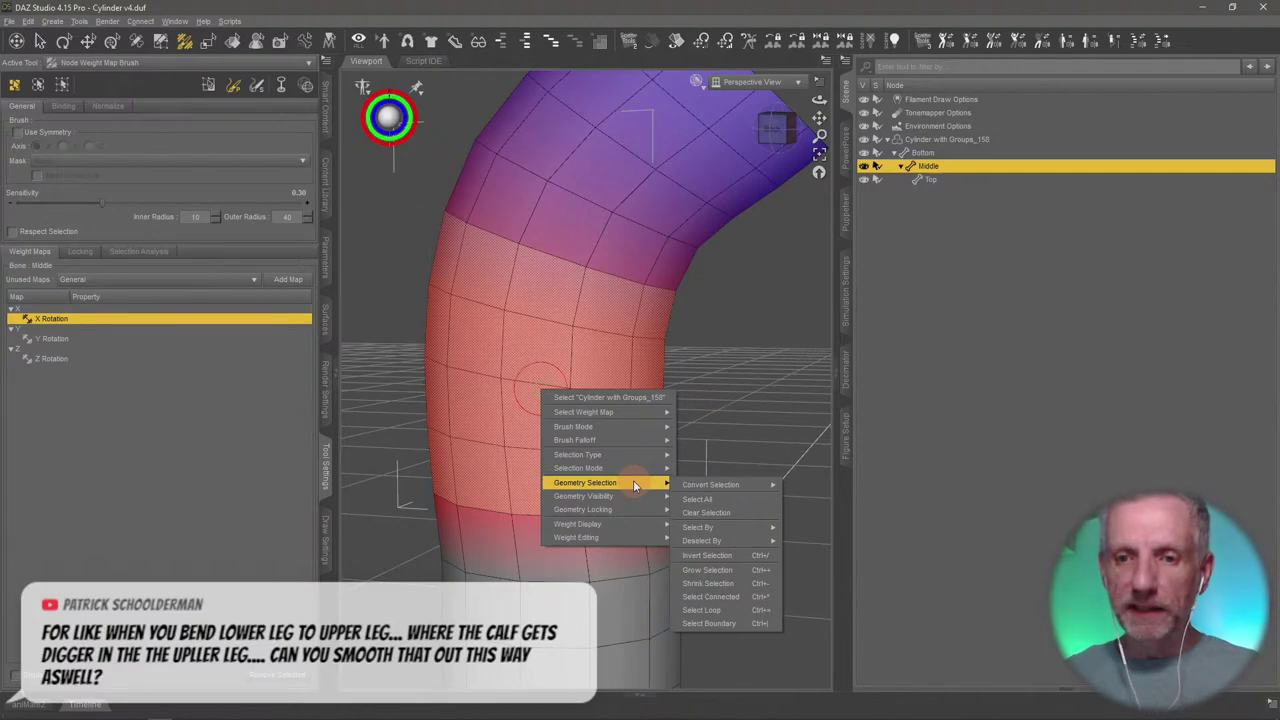
mouse_move(644, 539)
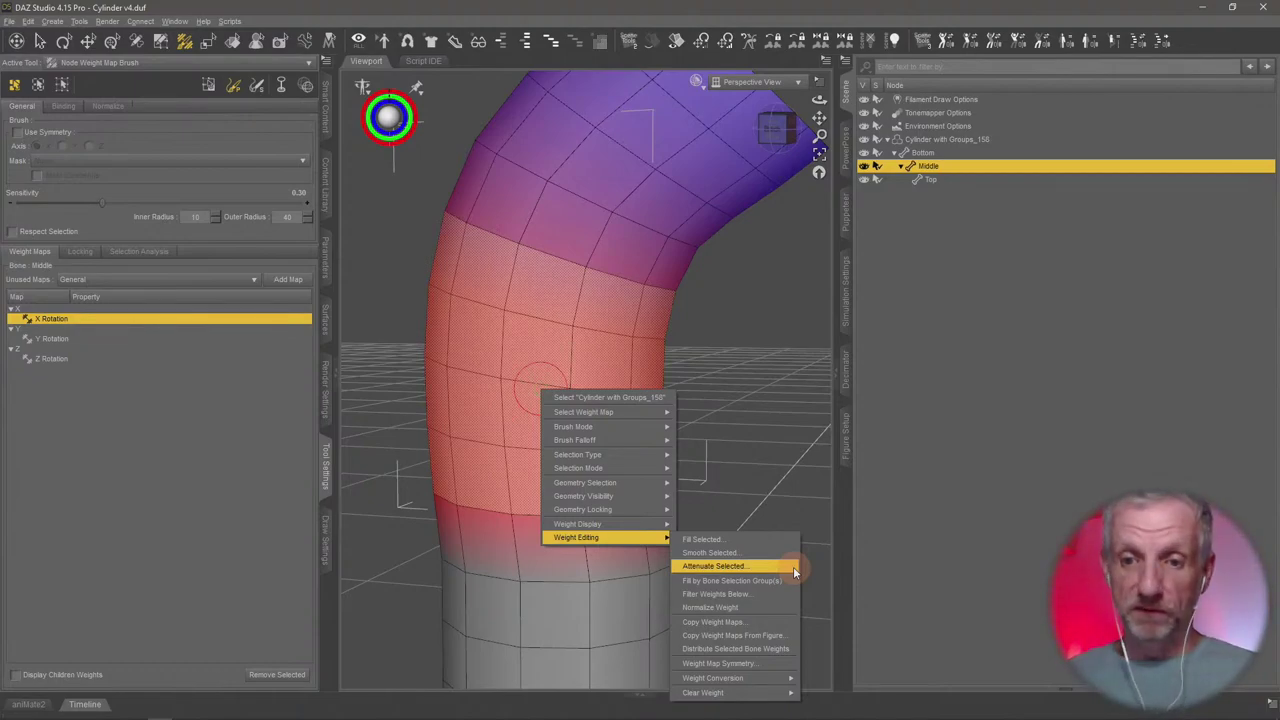
left_click(776, 553)
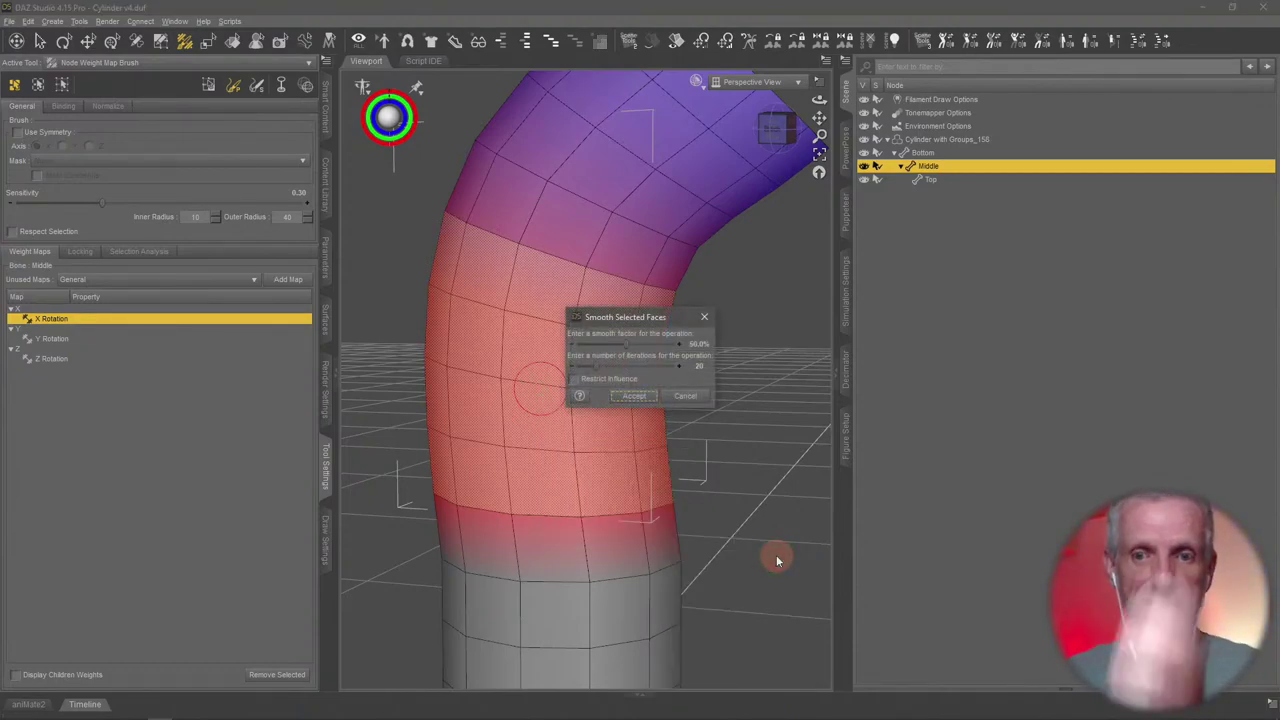
left_click(645, 398)
left_click_drag(737, 504, 739, 511, "alt")
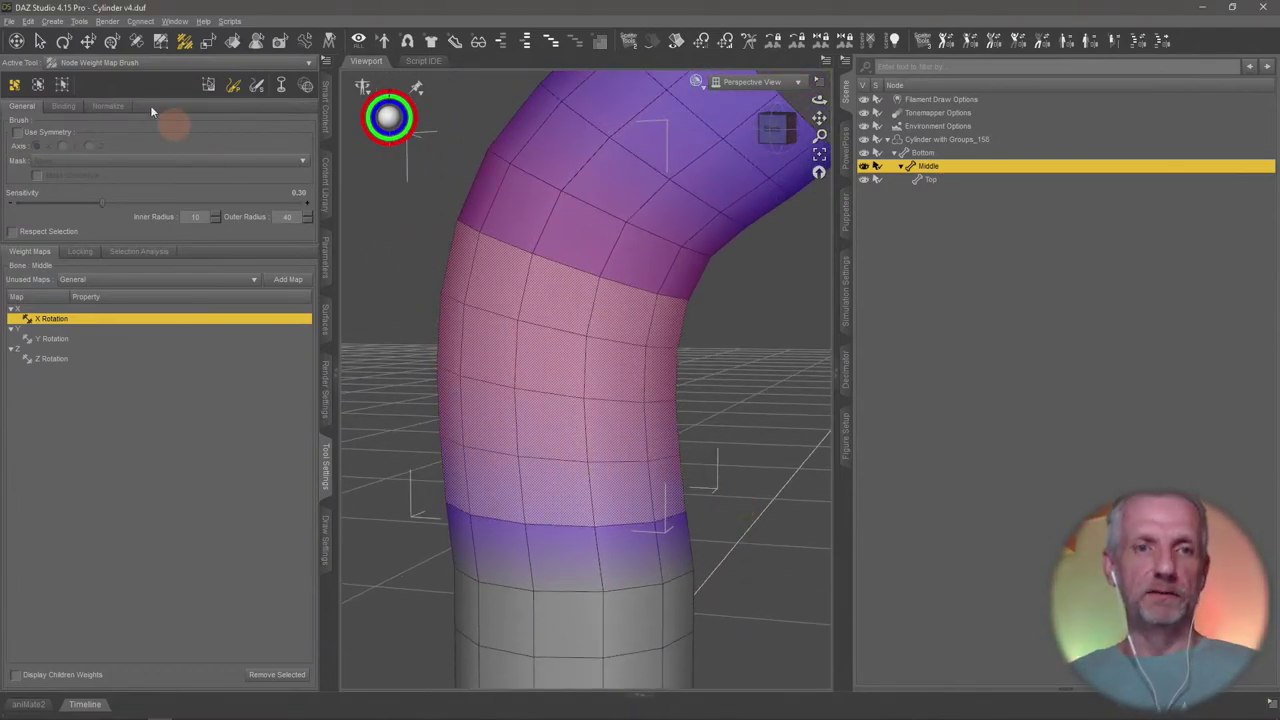
Use the Universal tool to bend the Middle bone sideways about its Z axis and twist it about its Y axis to test the smoothed joint
left_click(112, 40)
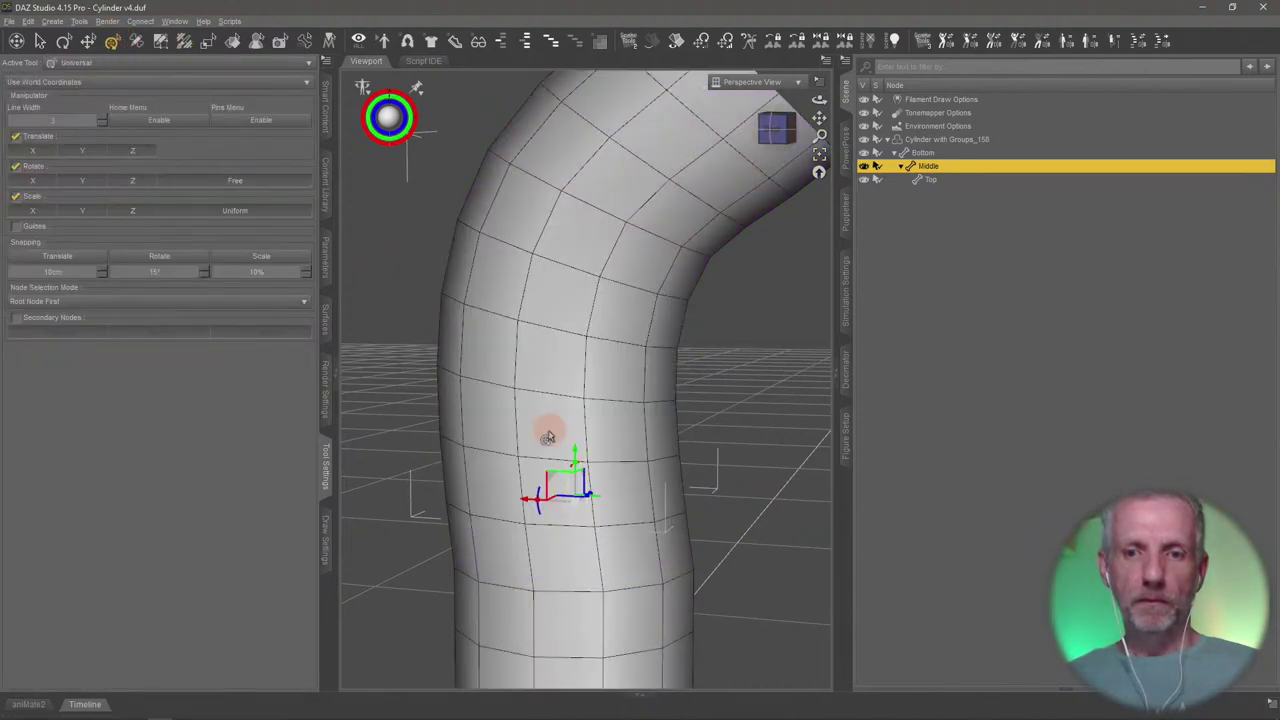
scroll(646, 557, "down", 5)
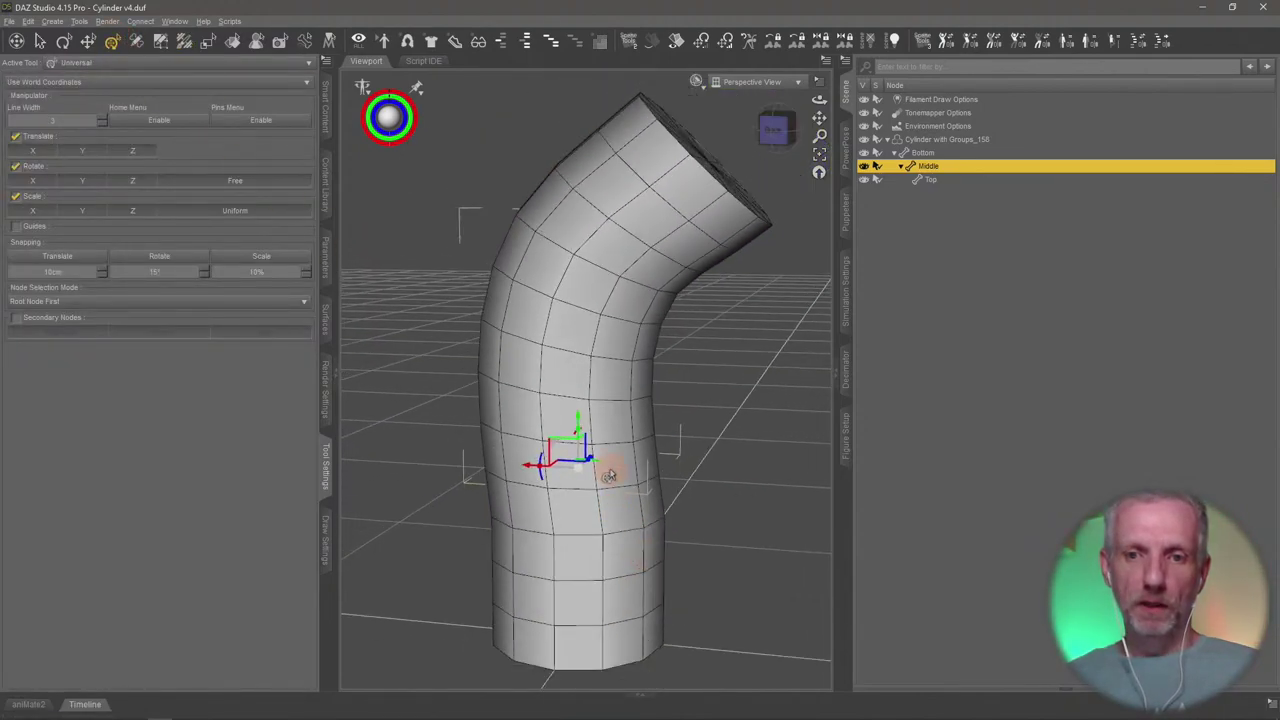
left_click_drag(545, 462, 541, 472)
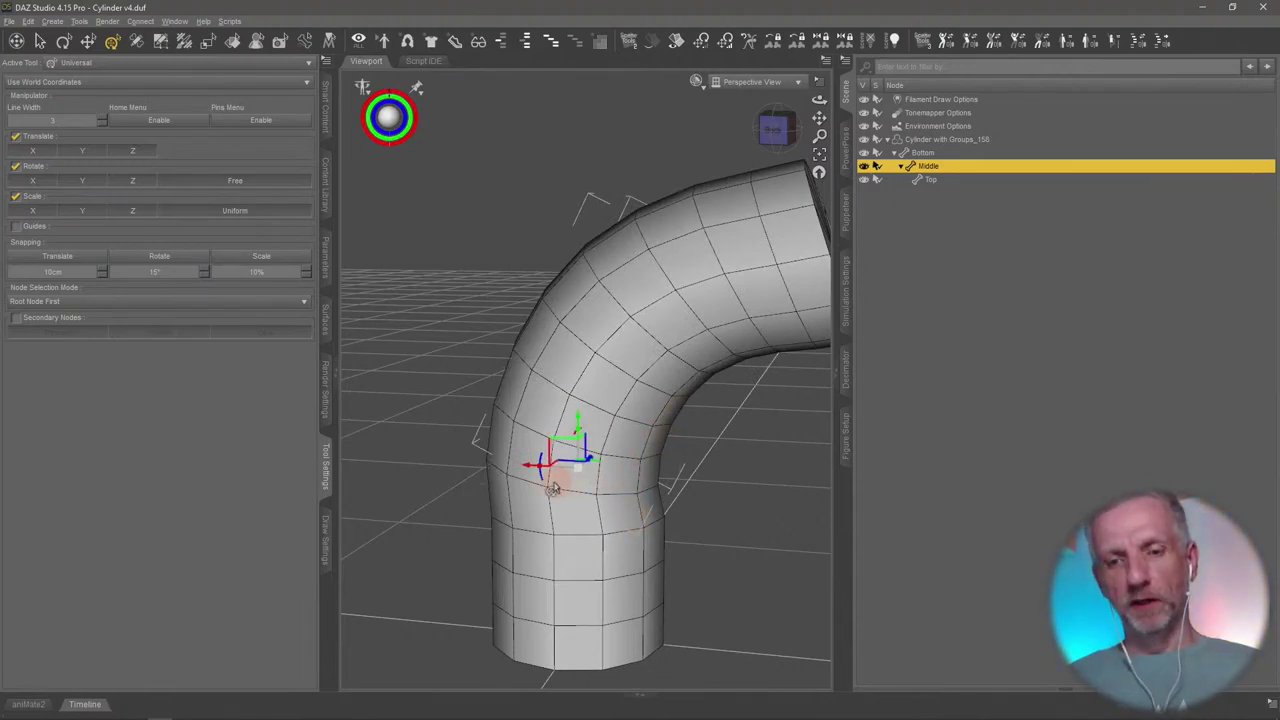
key("ctrl+z")
left_click_drag(546, 462, 565, 468)
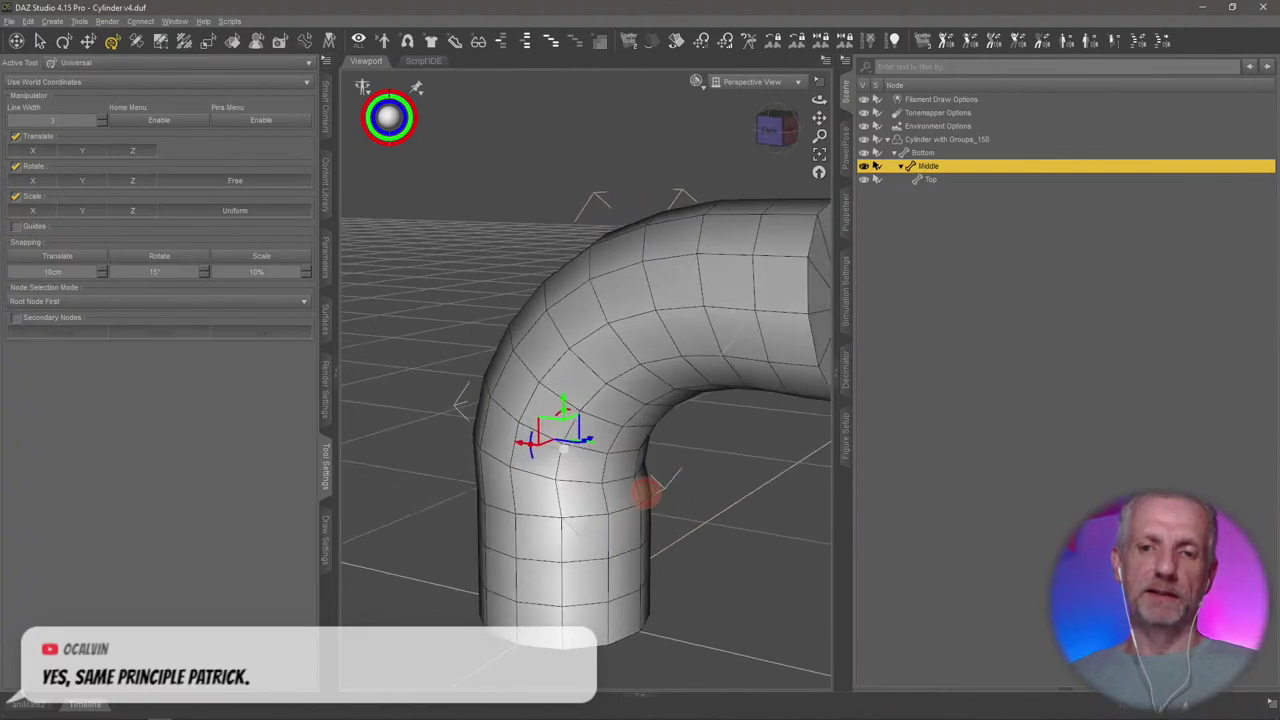
left_click_drag(645, 490, 650, 490, "alt")
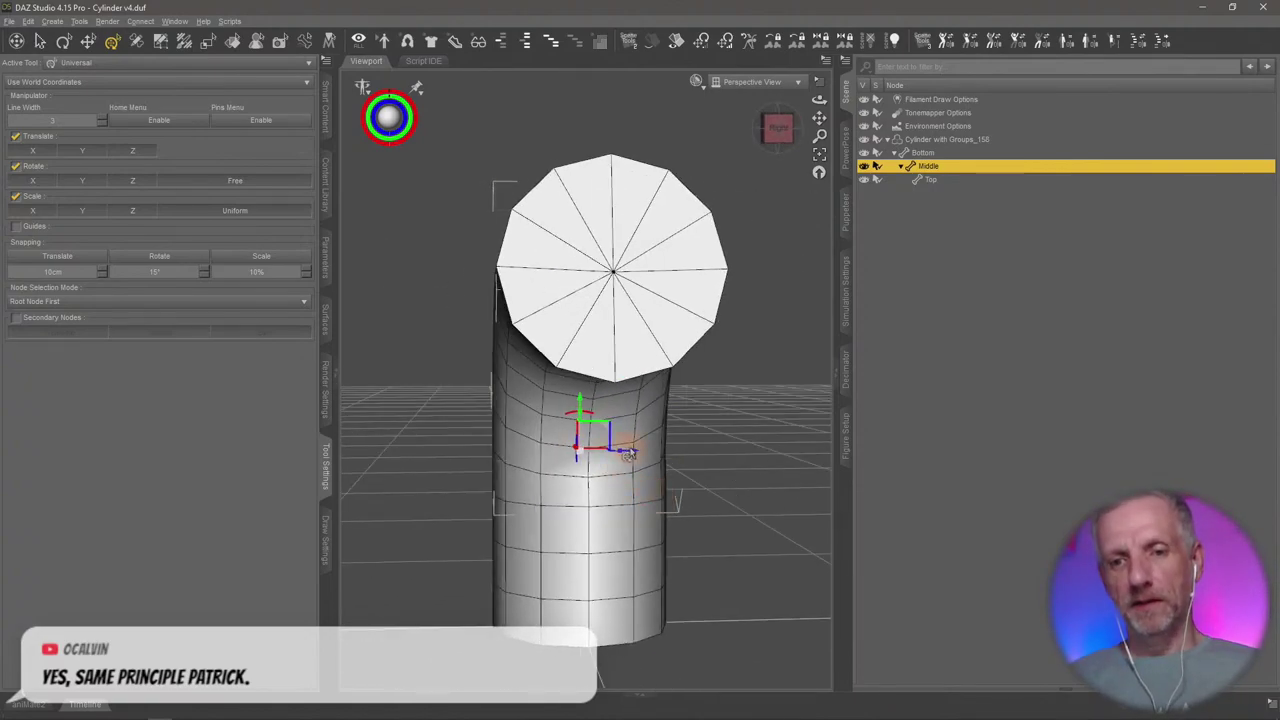
left_click_drag(586, 425, 651, 491)
left_click_drag(600, 577, 600, 549, "alt")
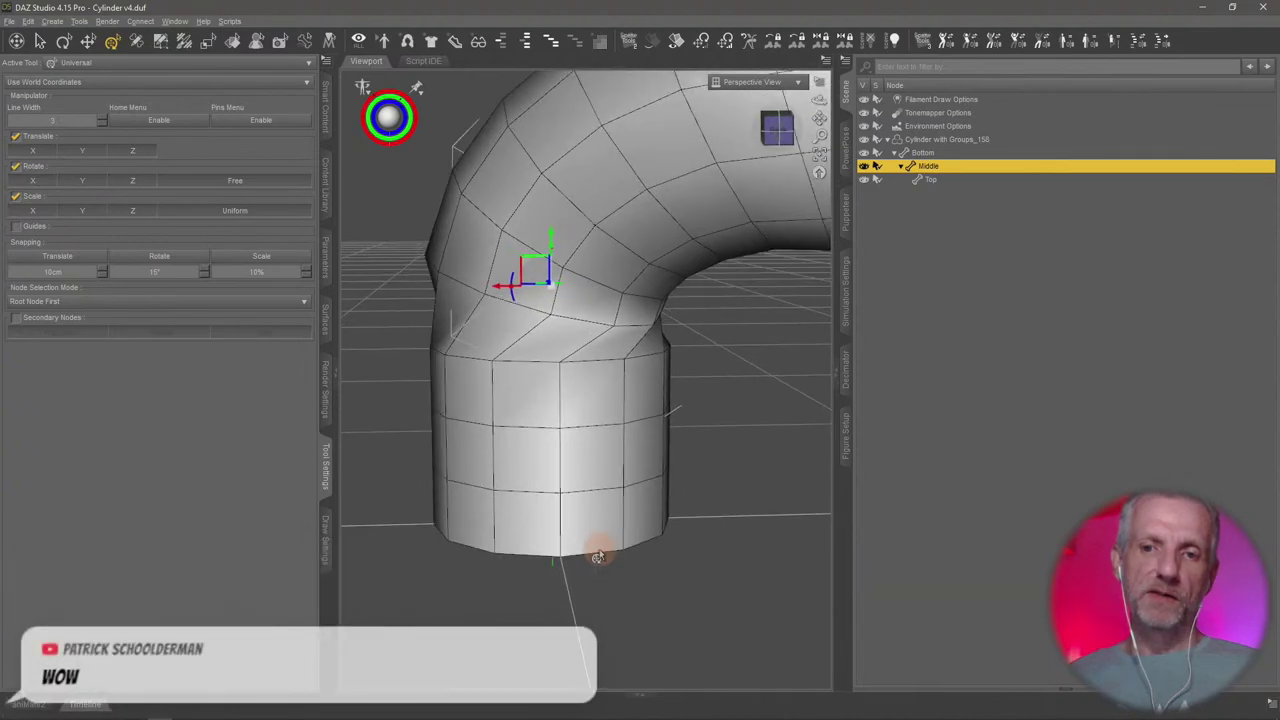
Select the Top bone, return to the Node Weight Map Brush and clear the current face selection
left_click(942, 186)
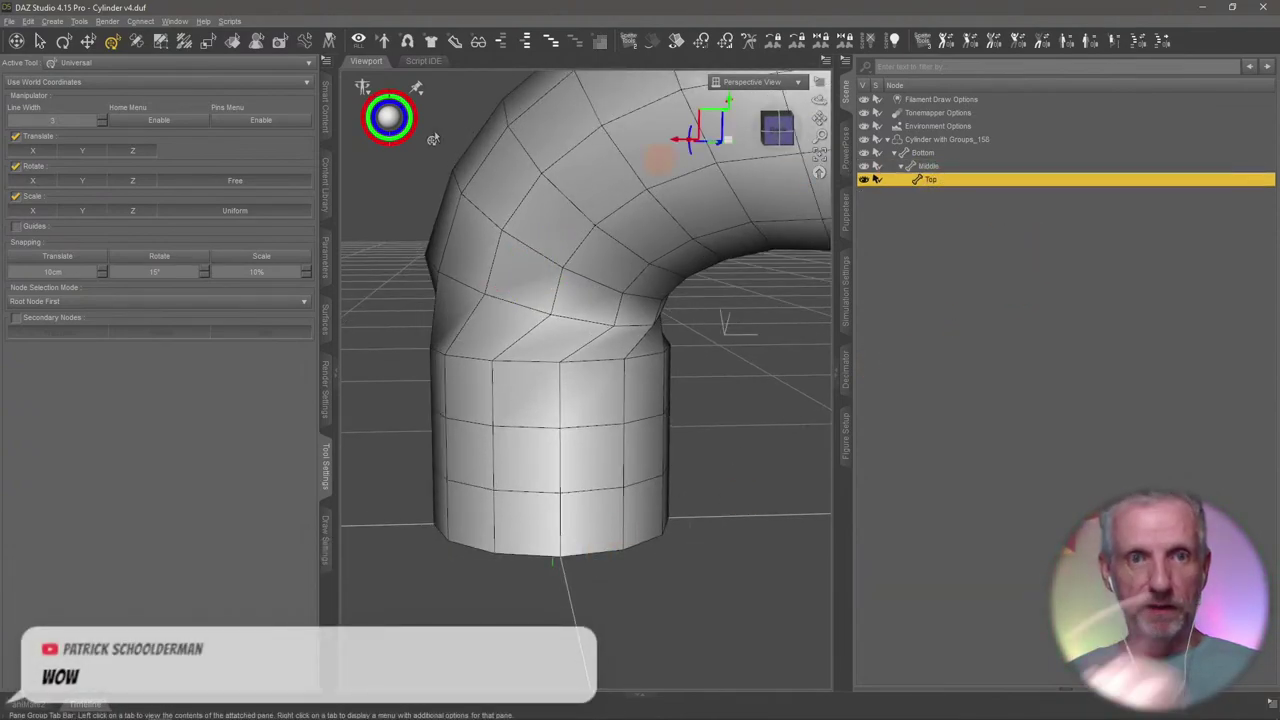
left_click(183, 41)
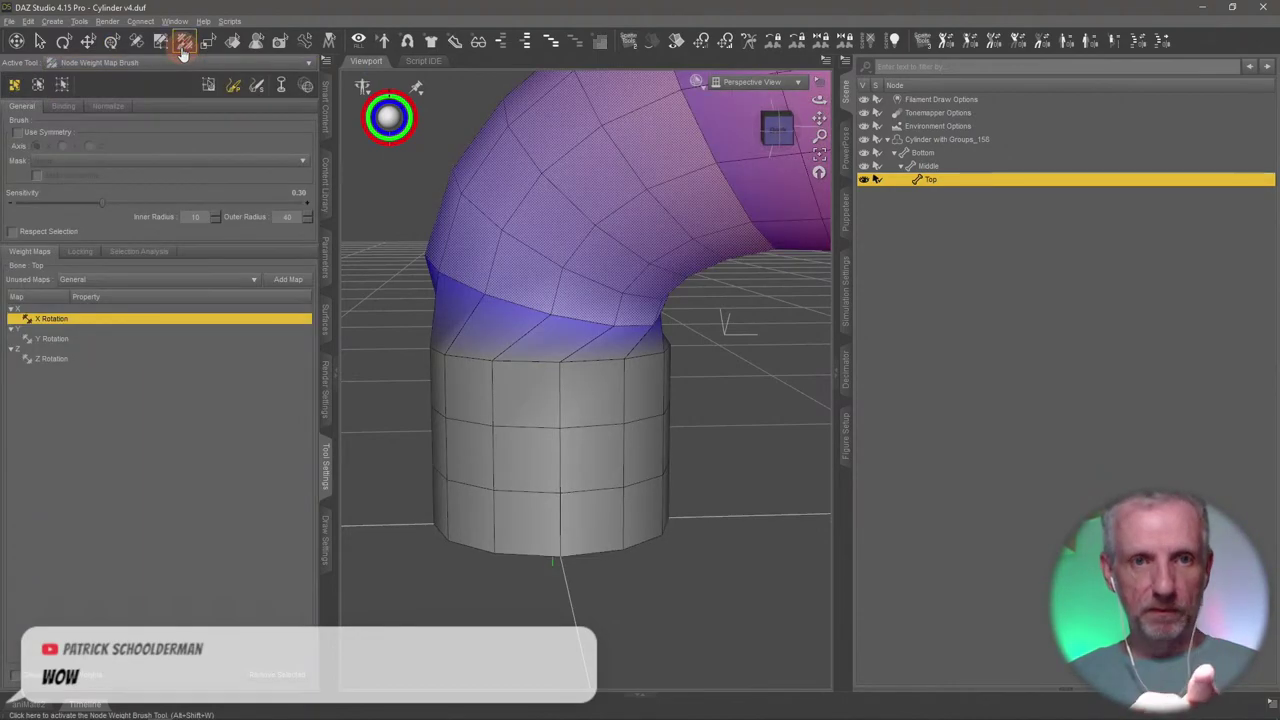
right_click(542, 285)
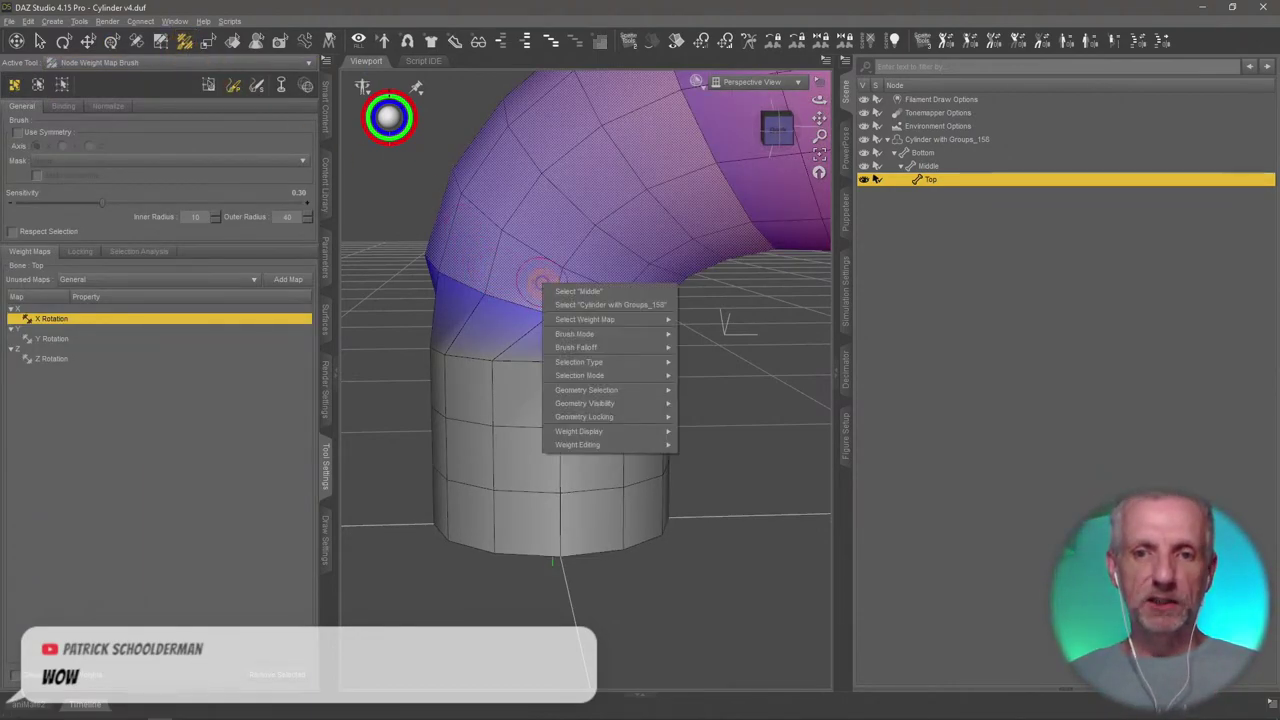
mouse_move(655, 389)
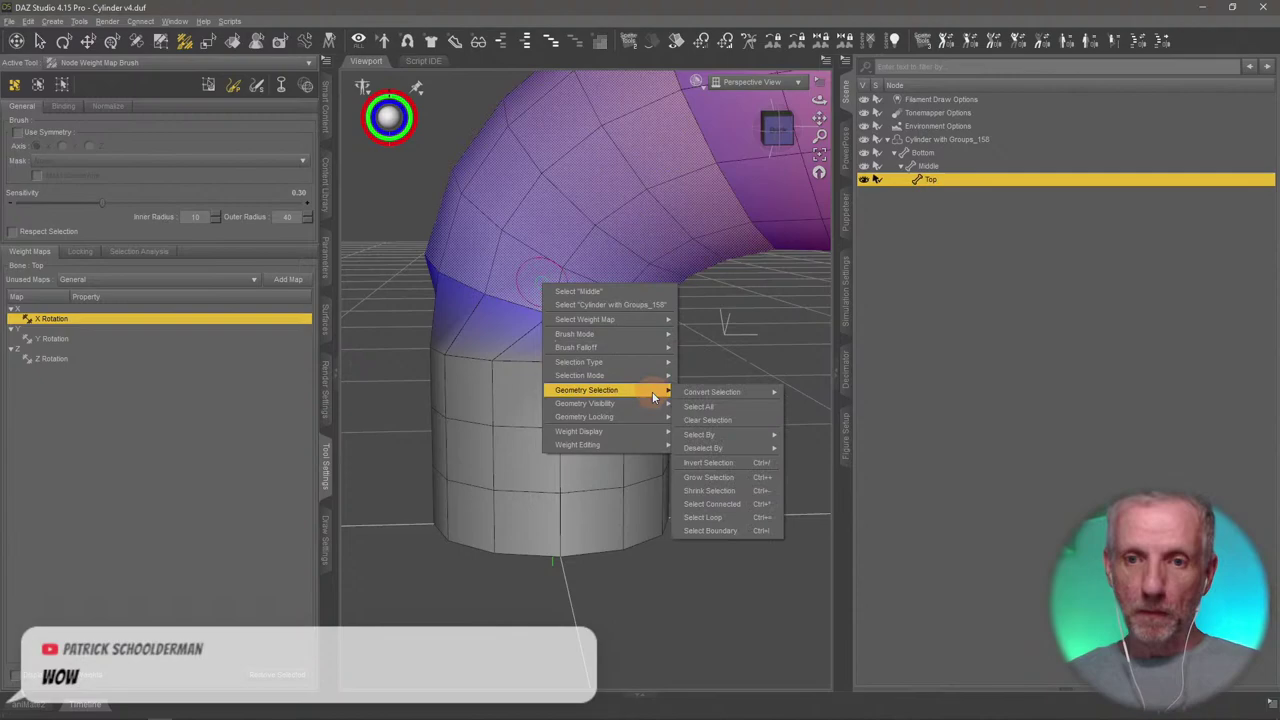
left_click(708, 420)
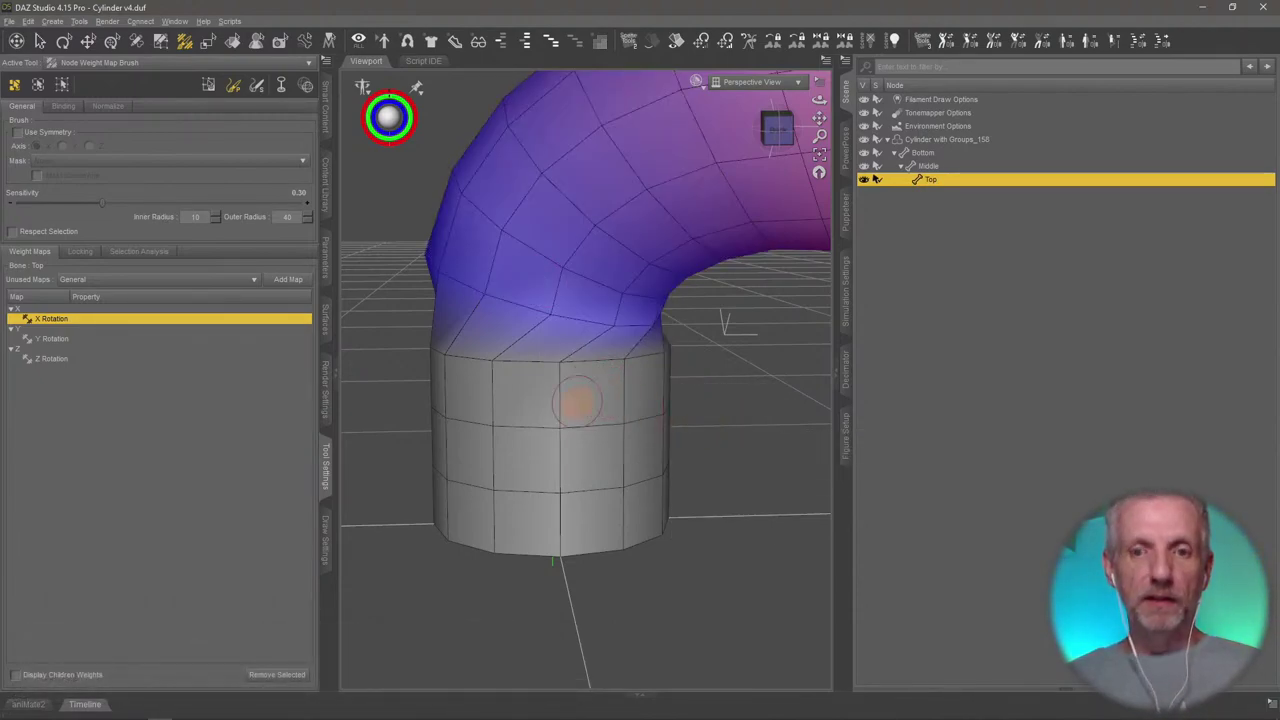
Select the Bottom bone and select the faces of the Bottom face group
right_click(529, 414)
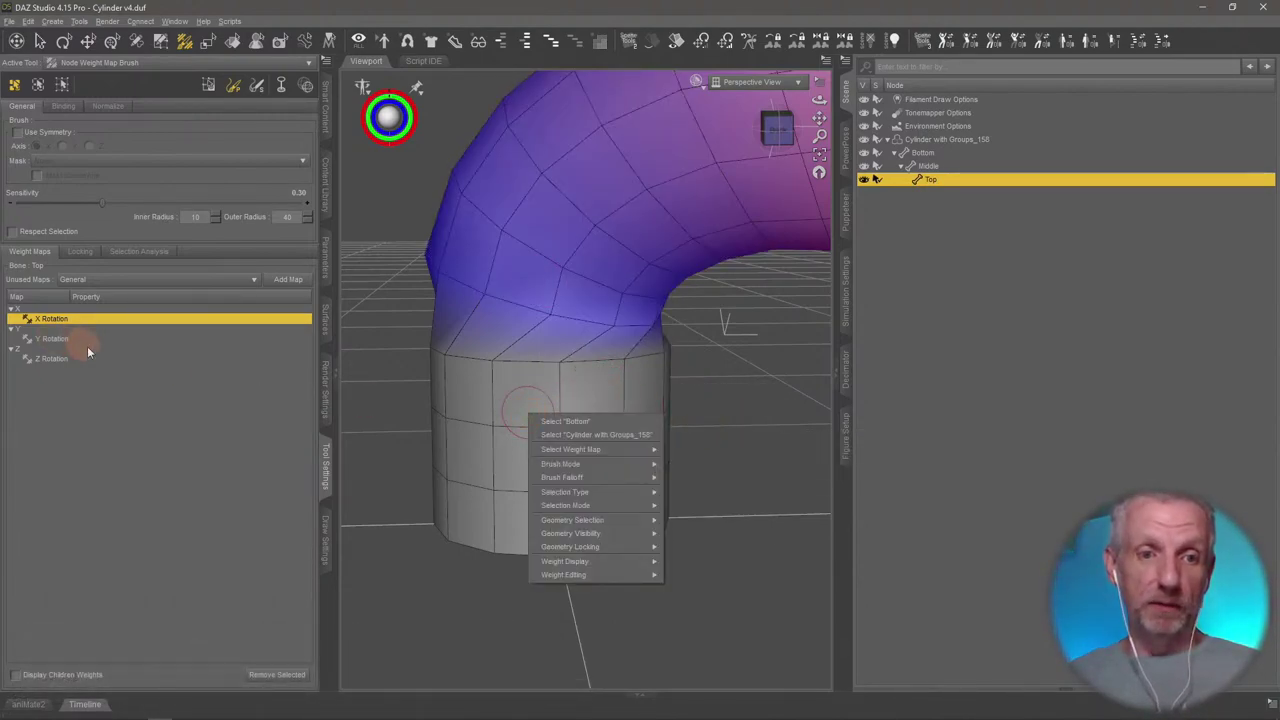
left_click(940, 154)
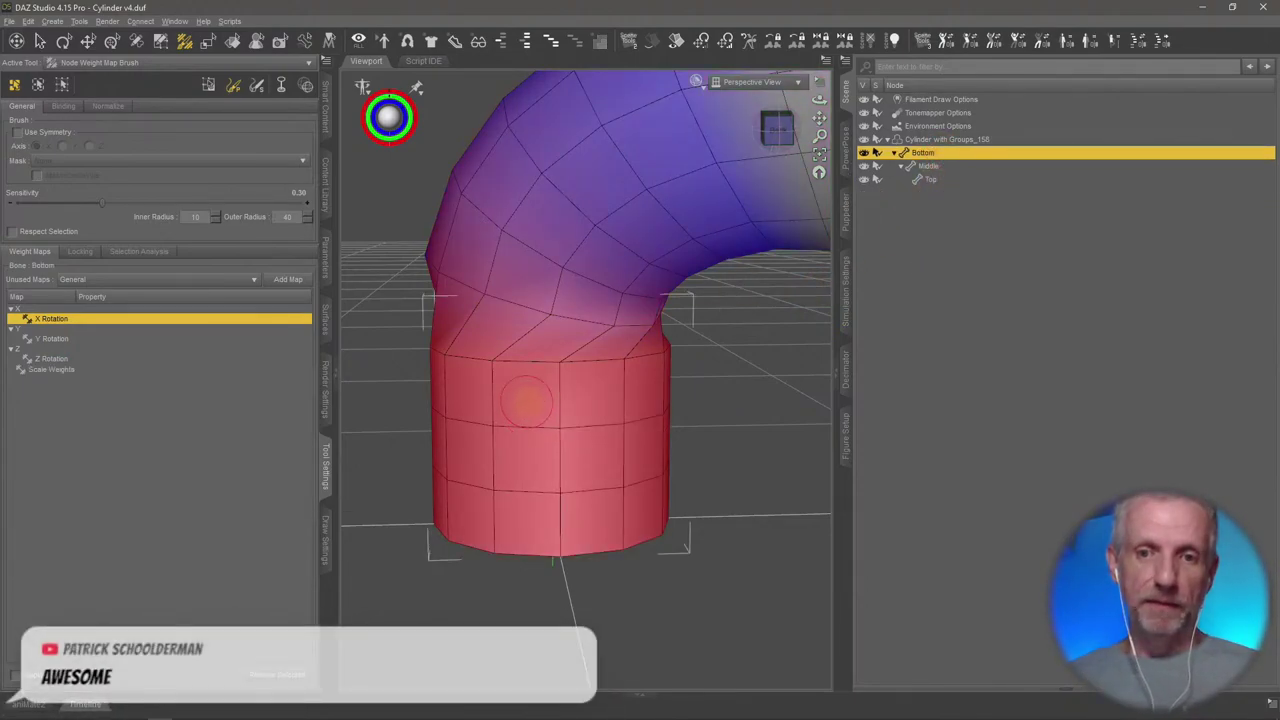
right_click(526, 402)
mouse_move(574, 470)
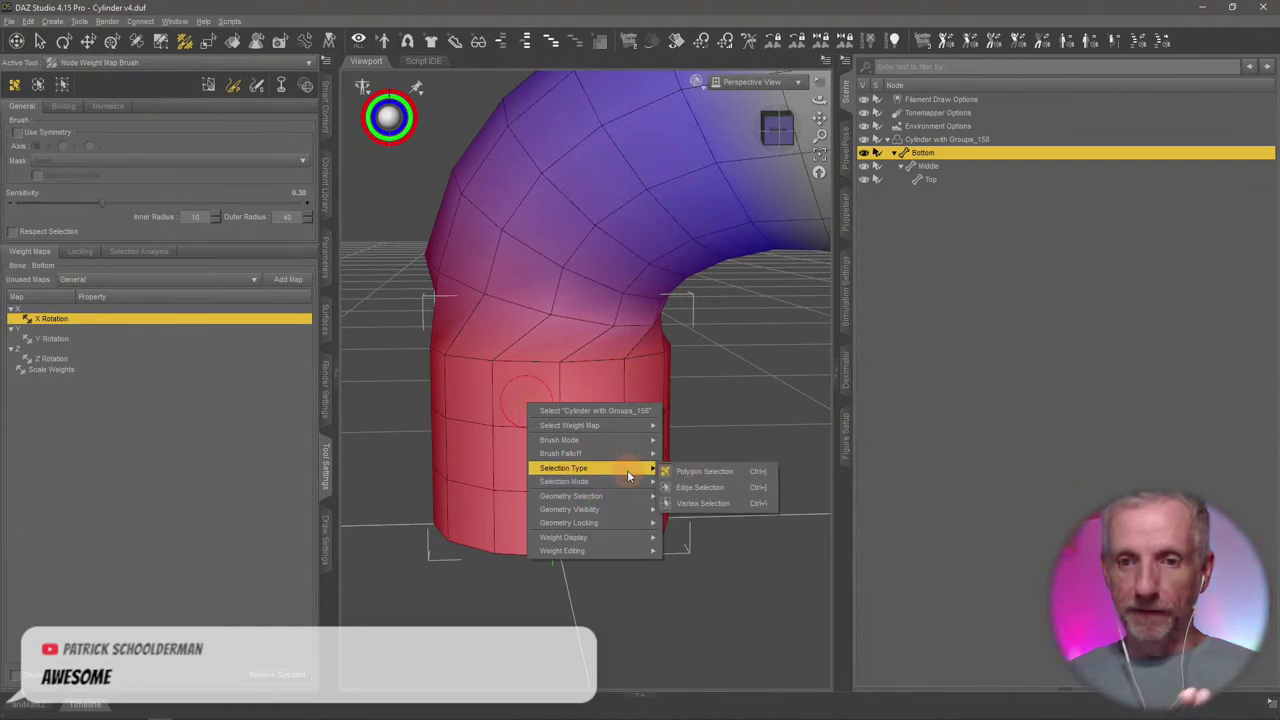
mouse_move(630, 496)
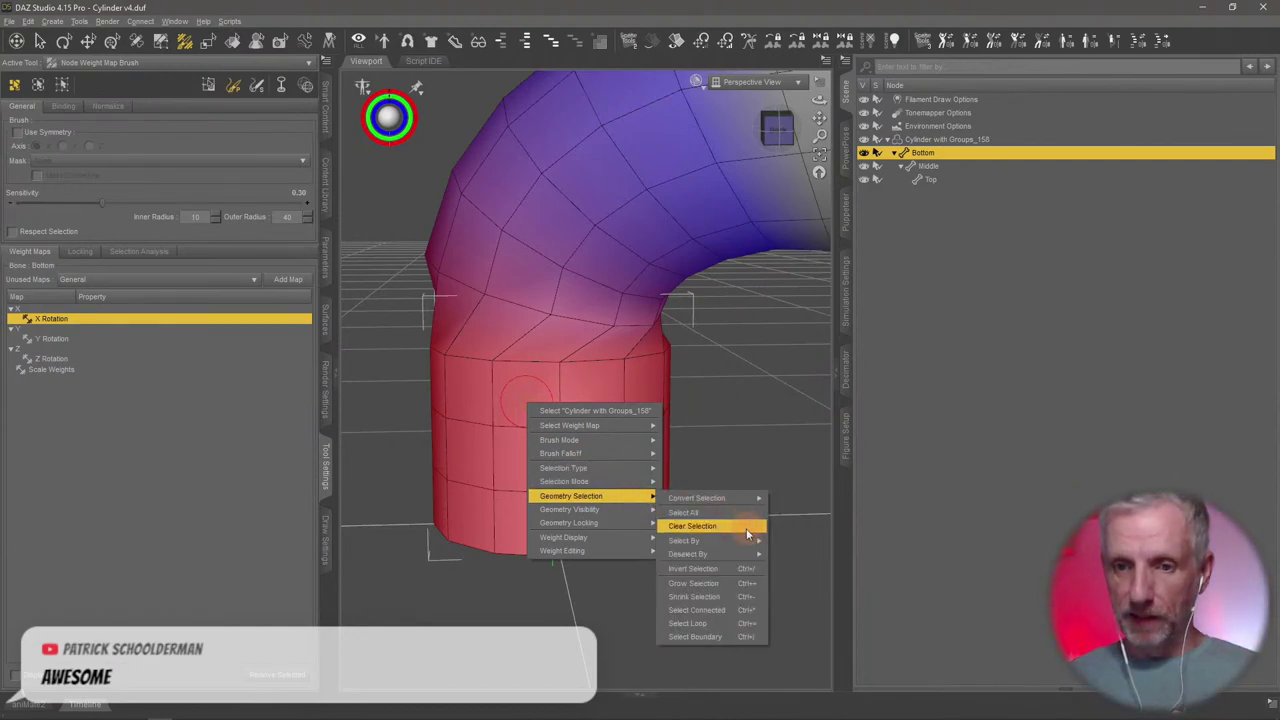
mouse_move(700, 540)
mouse_move(810, 543)
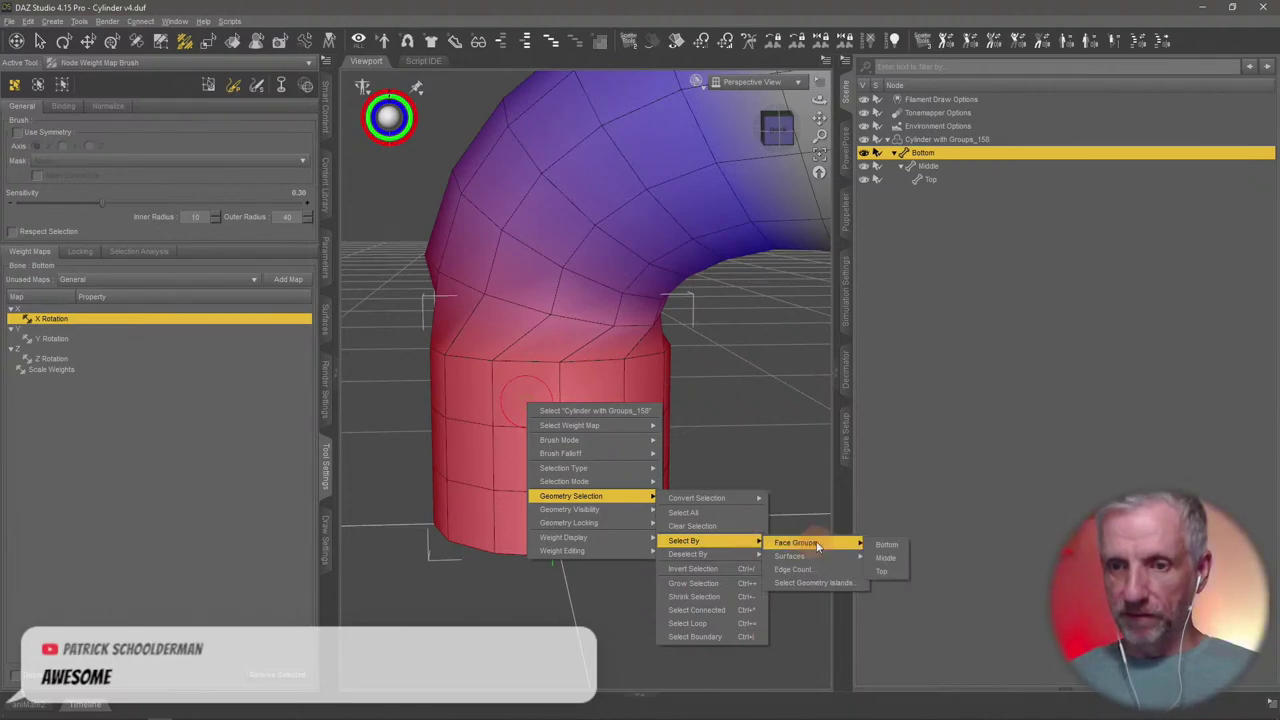
left_click(900, 571)
Smooth the Bottom bone's X Rotation weights on the selected Bottom faces, using a 50% smooth factor and 20 iterations
right_click(560, 406)
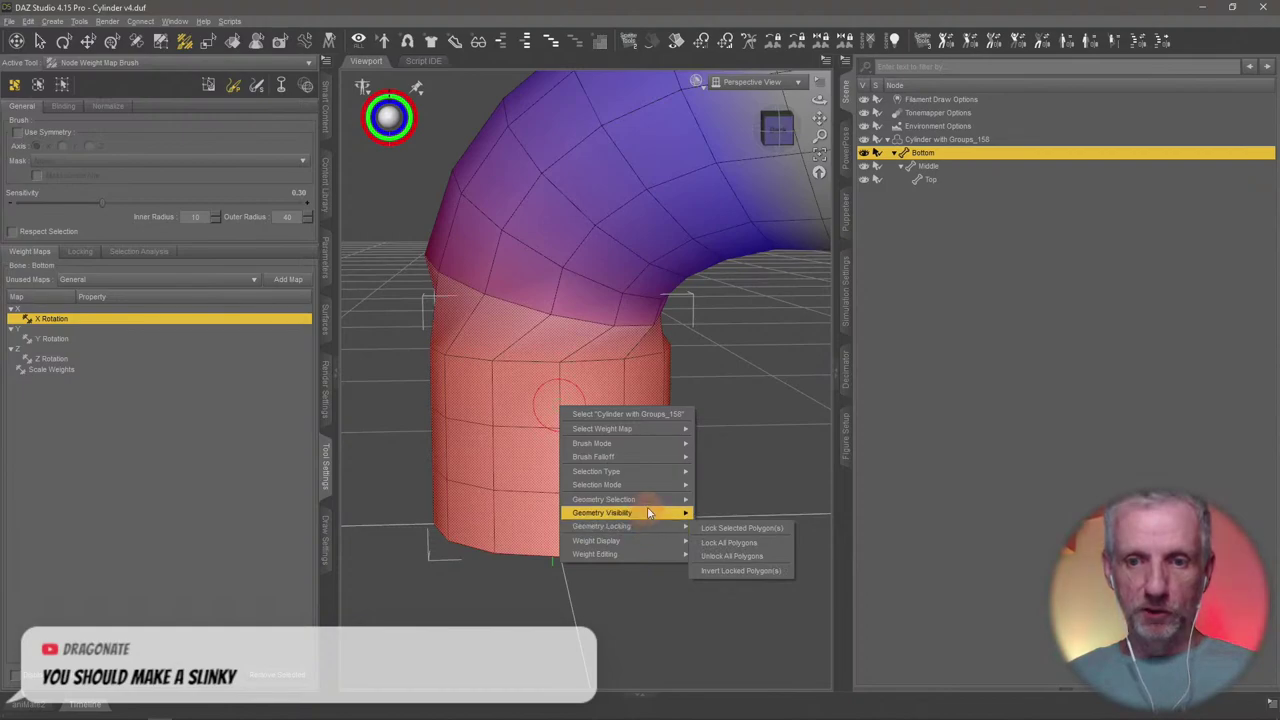
mouse_move(645, 554)
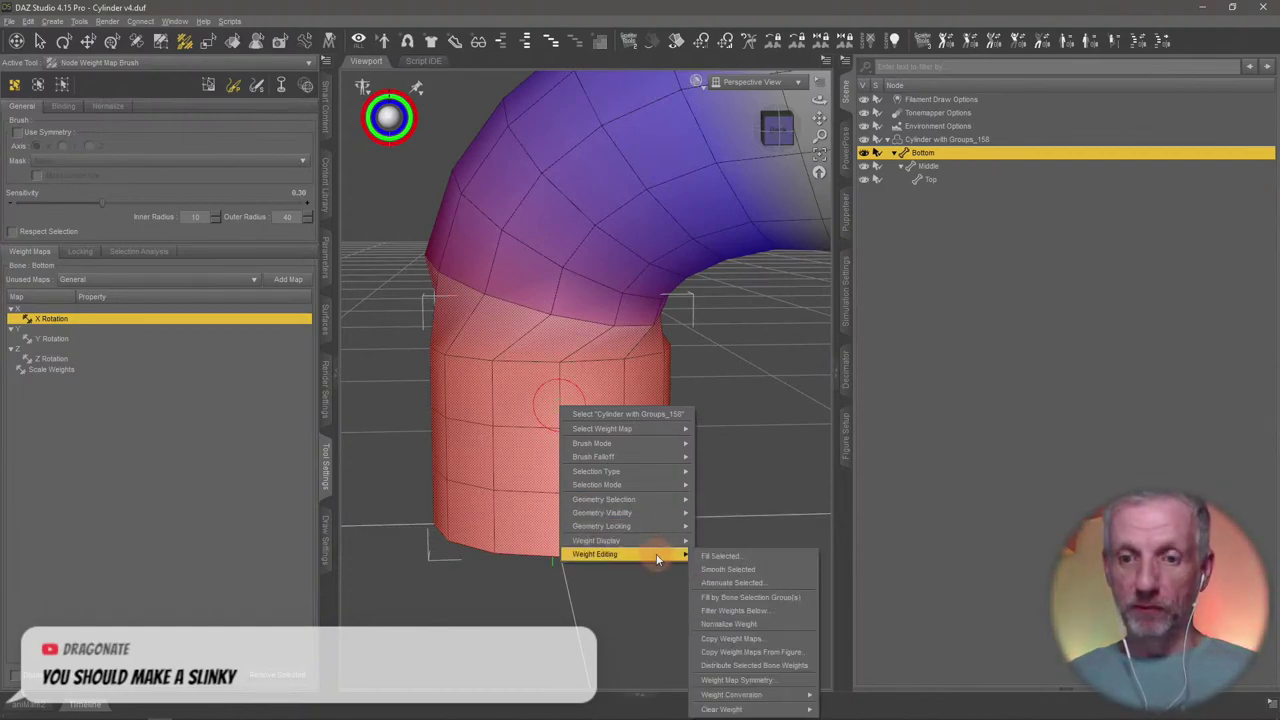
left_click(787, 569)
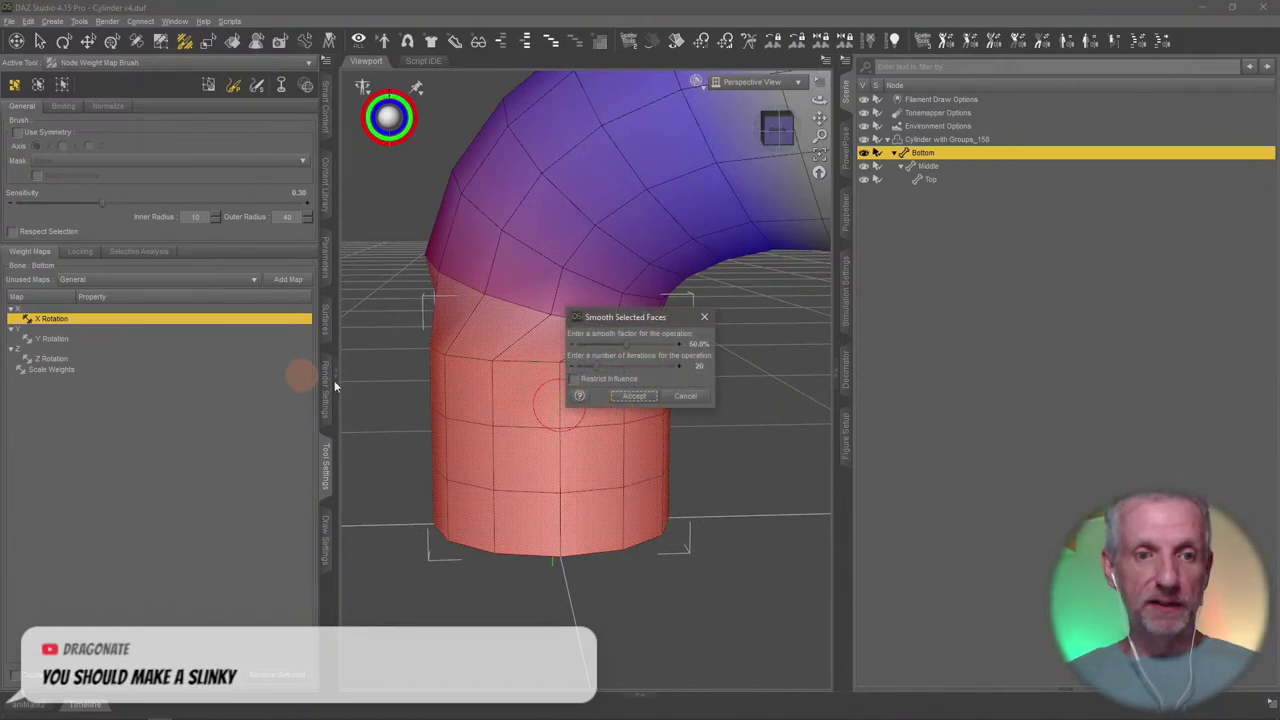
left_click(636, 396)
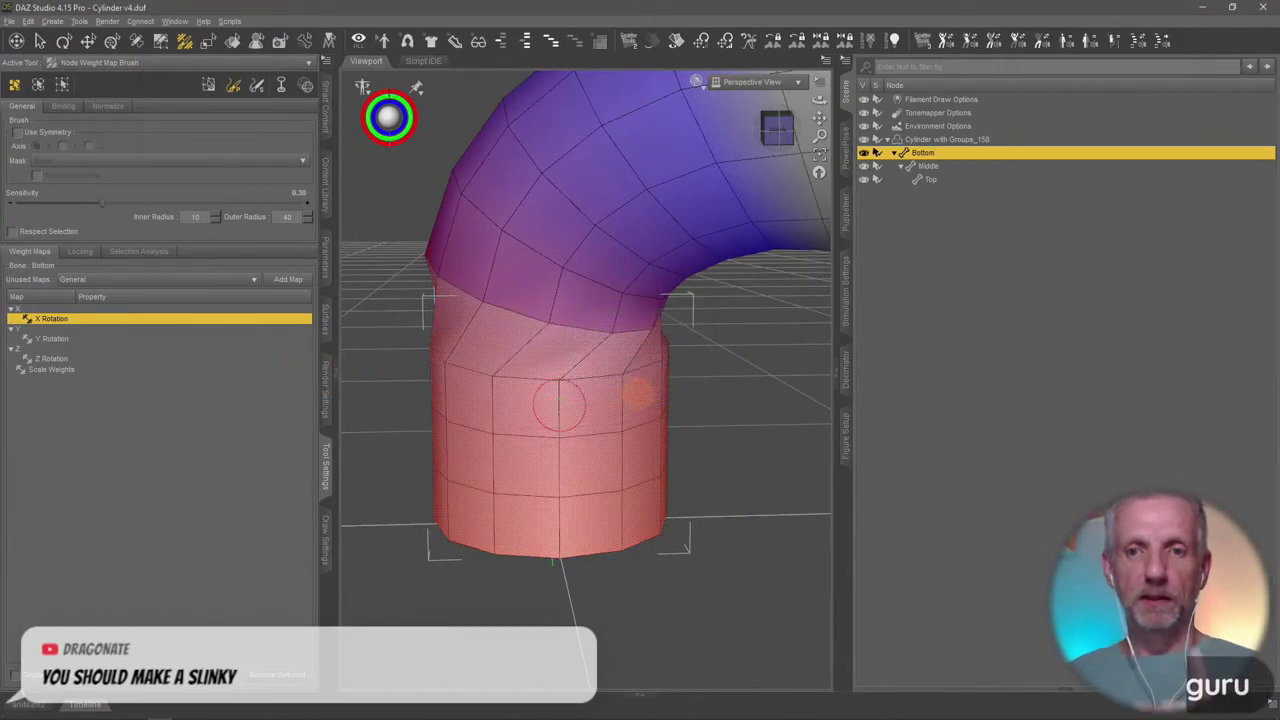
Smooth the Bottom bone's Z Rotation weights on the selected Bottom faces, using a 50% smooth factor and 20 iterations
left_click(74, 360)
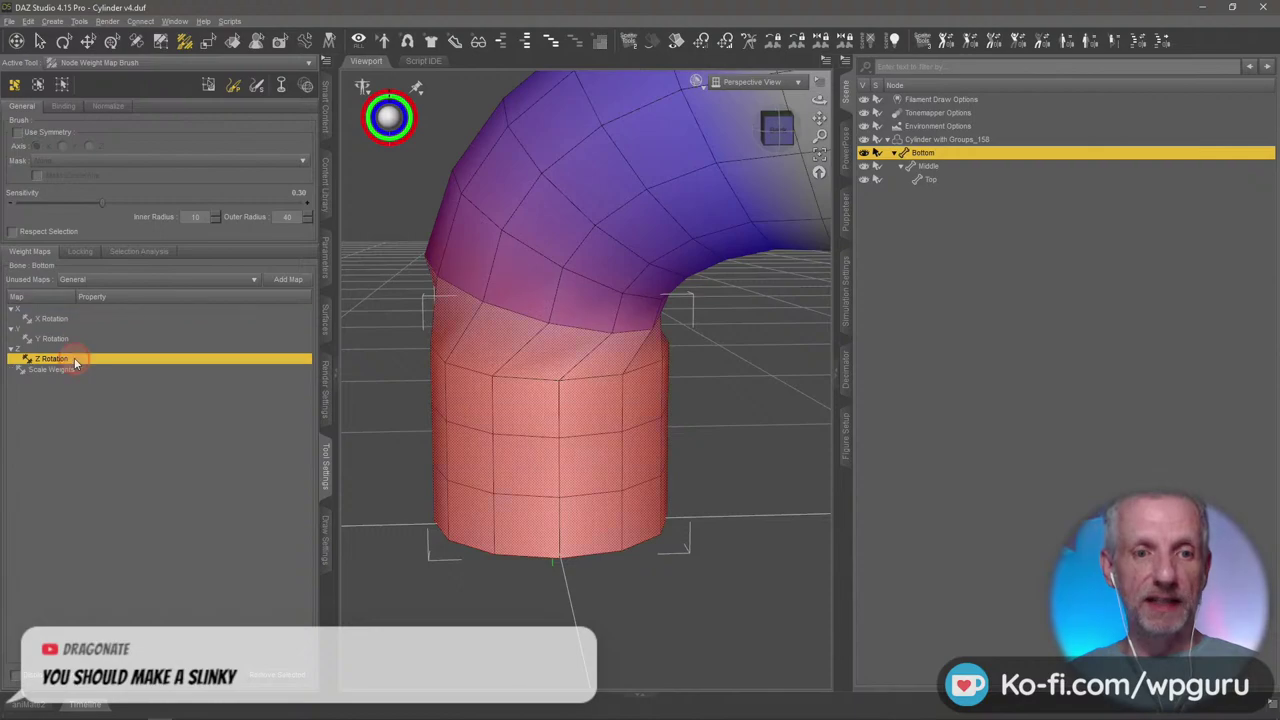
right_click(570, 397)
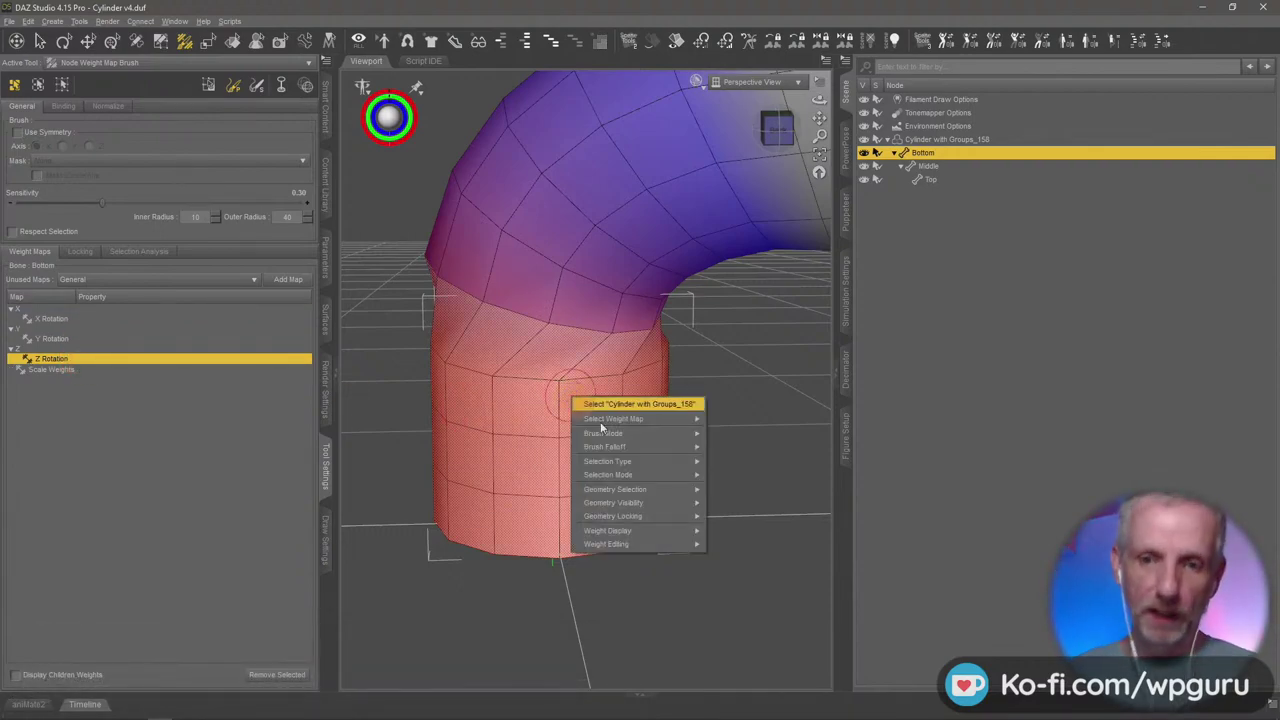
mouse_move(690, 461)
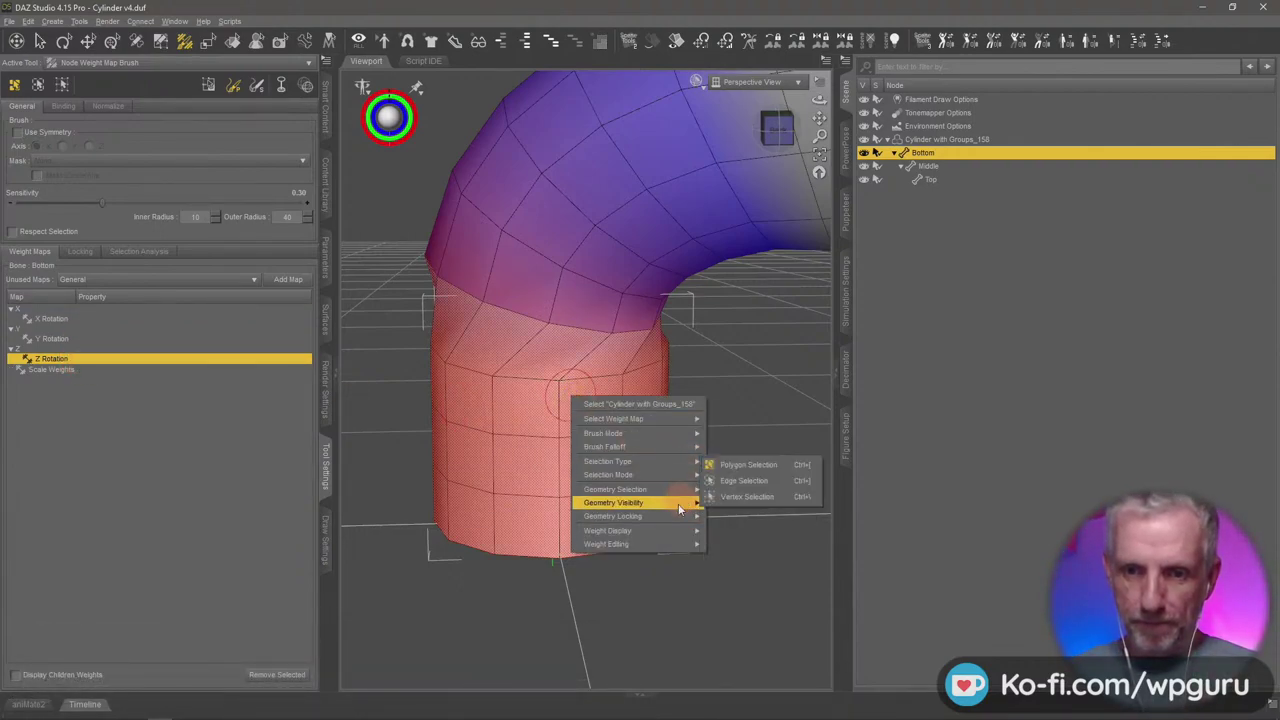
mouse_move(679, 542)
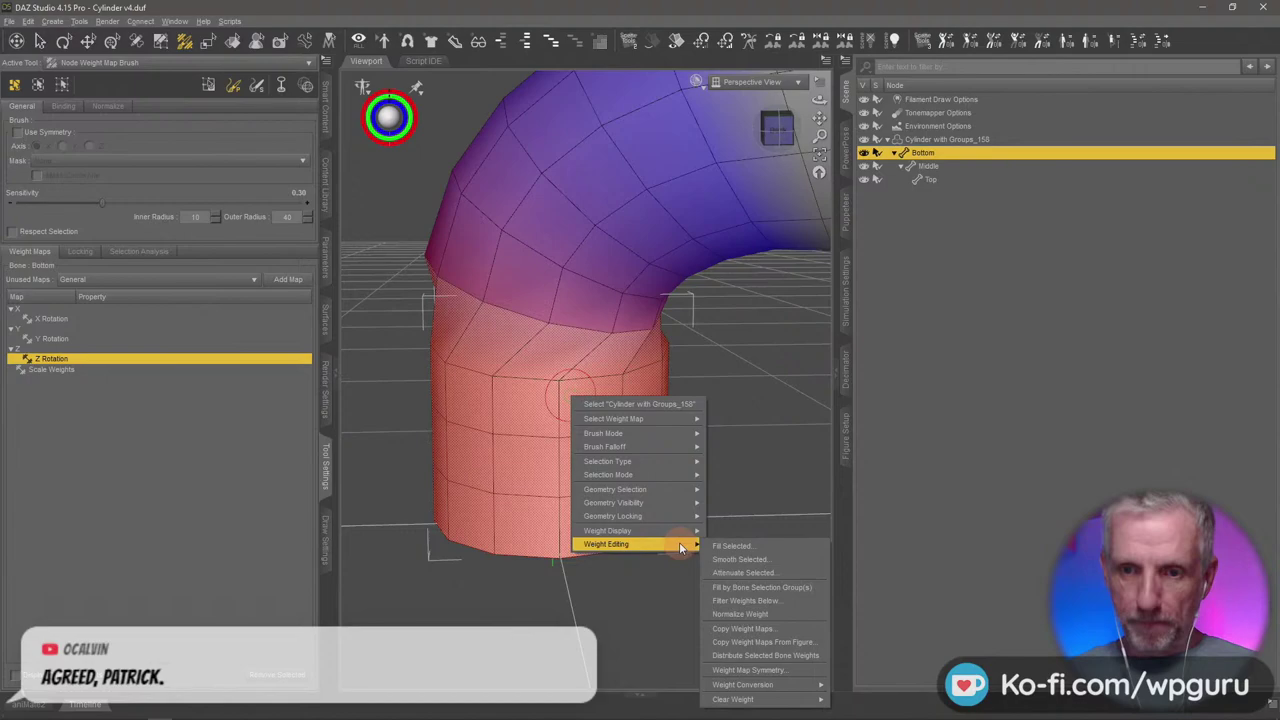
left_click(778, 562)
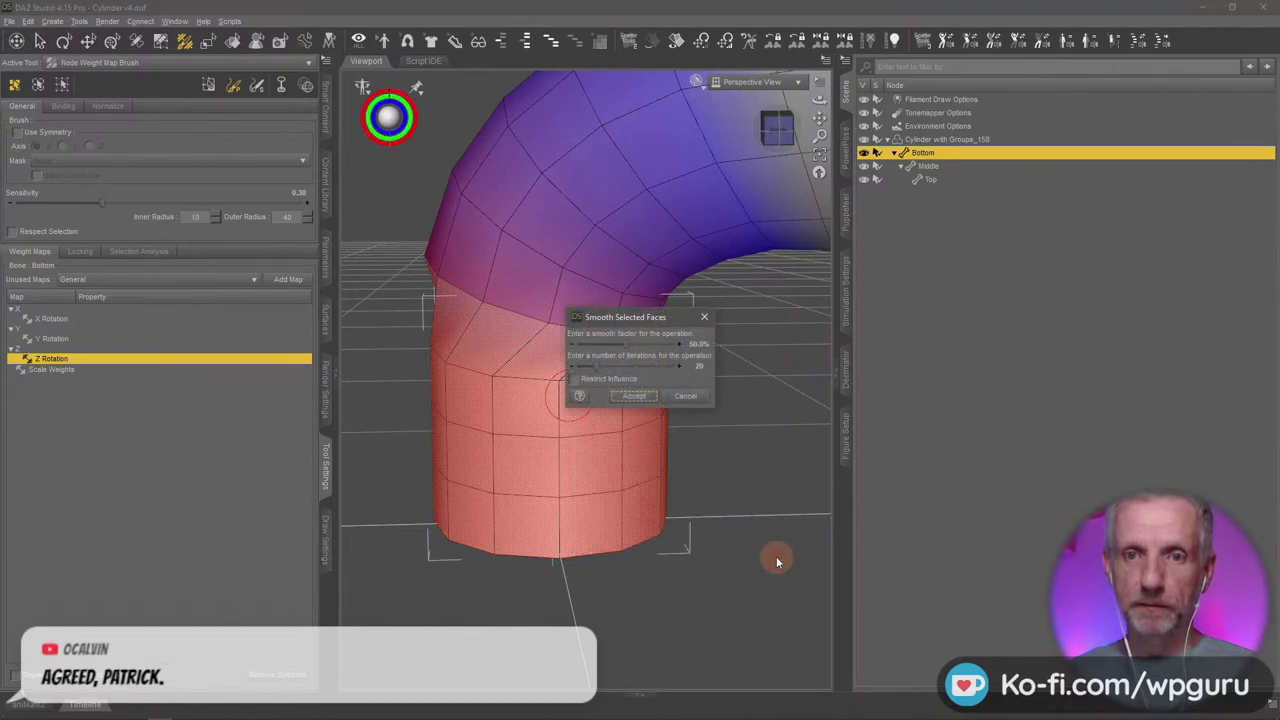
left_click(640, 398)
Clear the Bottom face selection and inspect the bent cylinder's weight map from several angles
left_click_drag(694, 497, 700, 443, "alt")
right_click(522, 369)
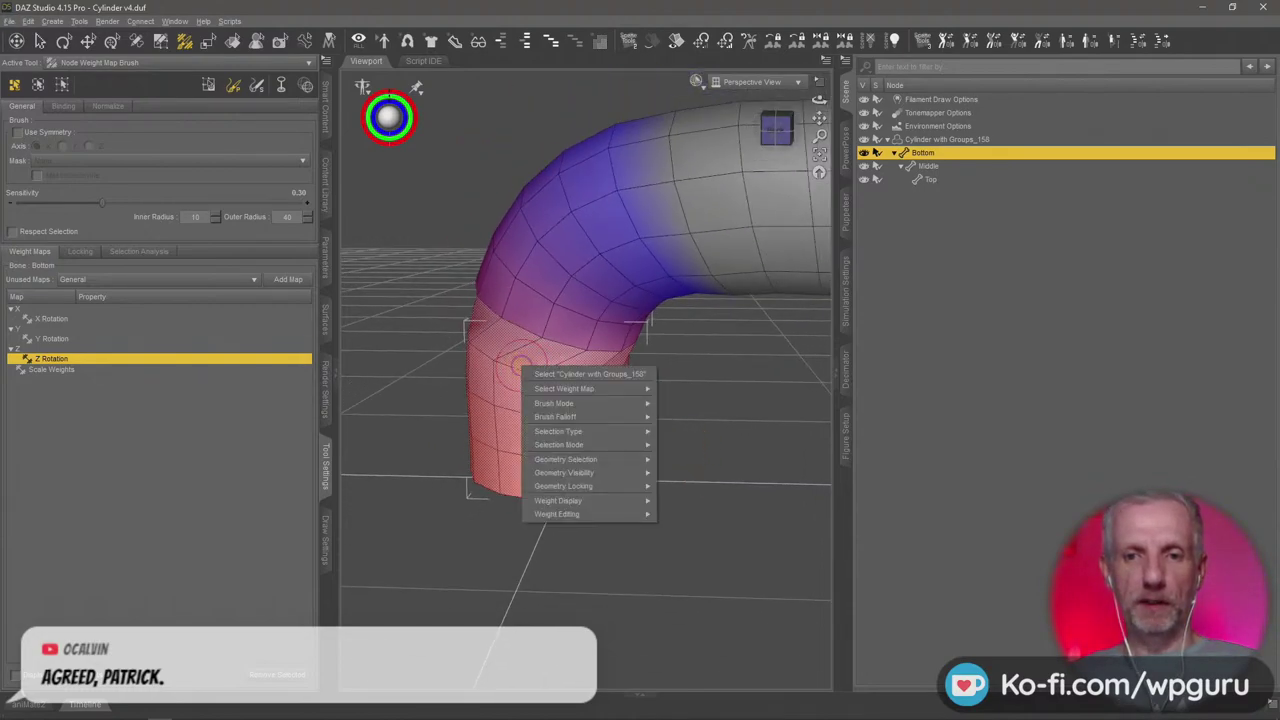
mouse_move(632, 436)
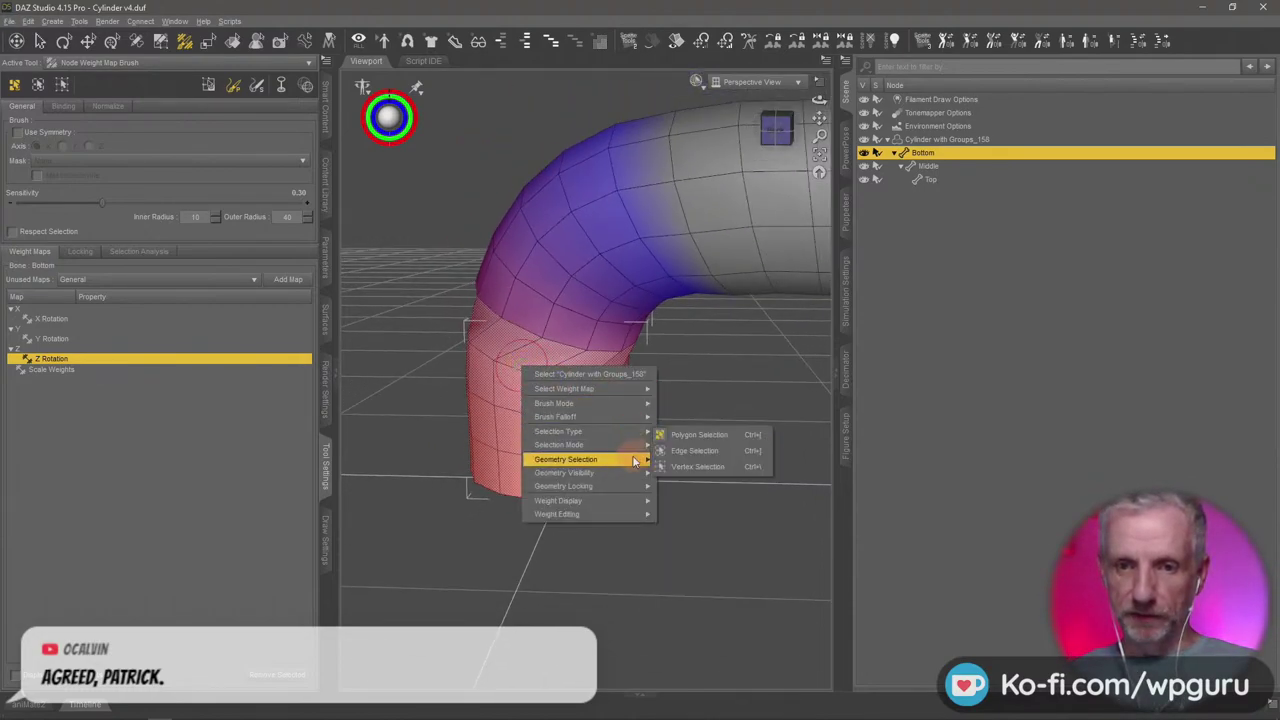
mouse_move(622, 459)
left_click(686, 489)
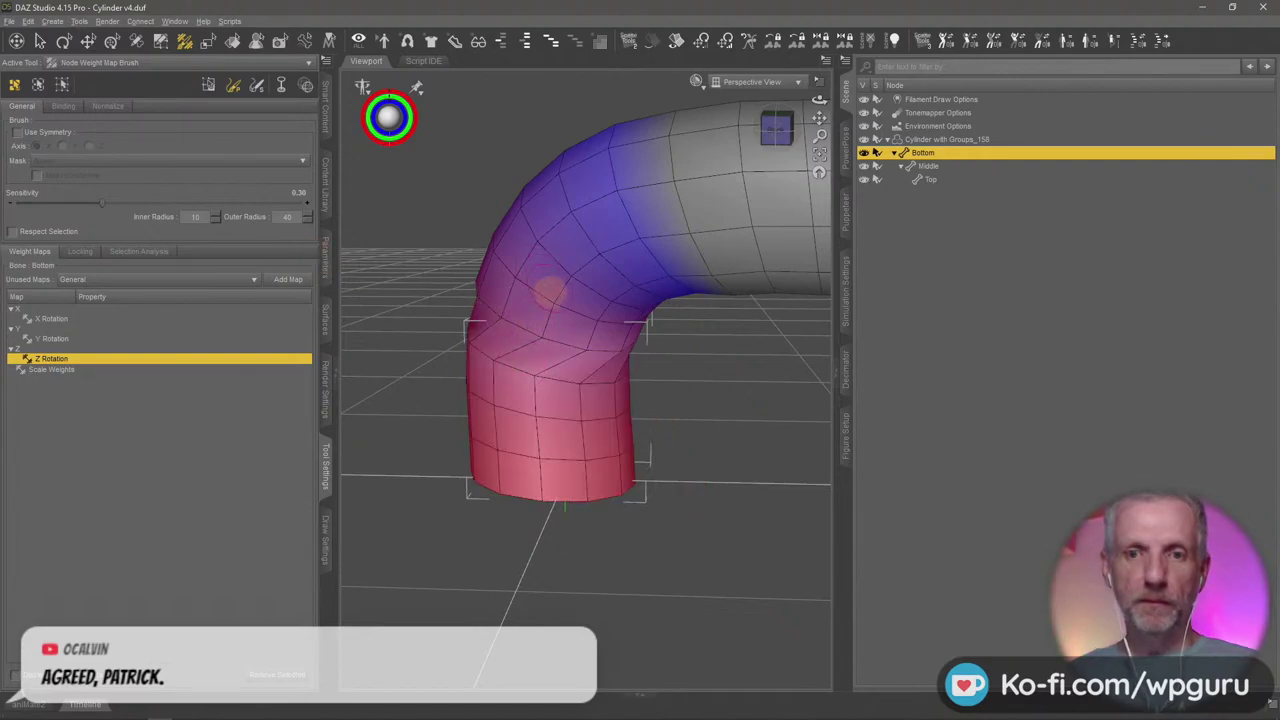
left_click_drag(565, 324, 565, 325, "alt")
left_click_drag(560, 335, 566, 325, "alt")
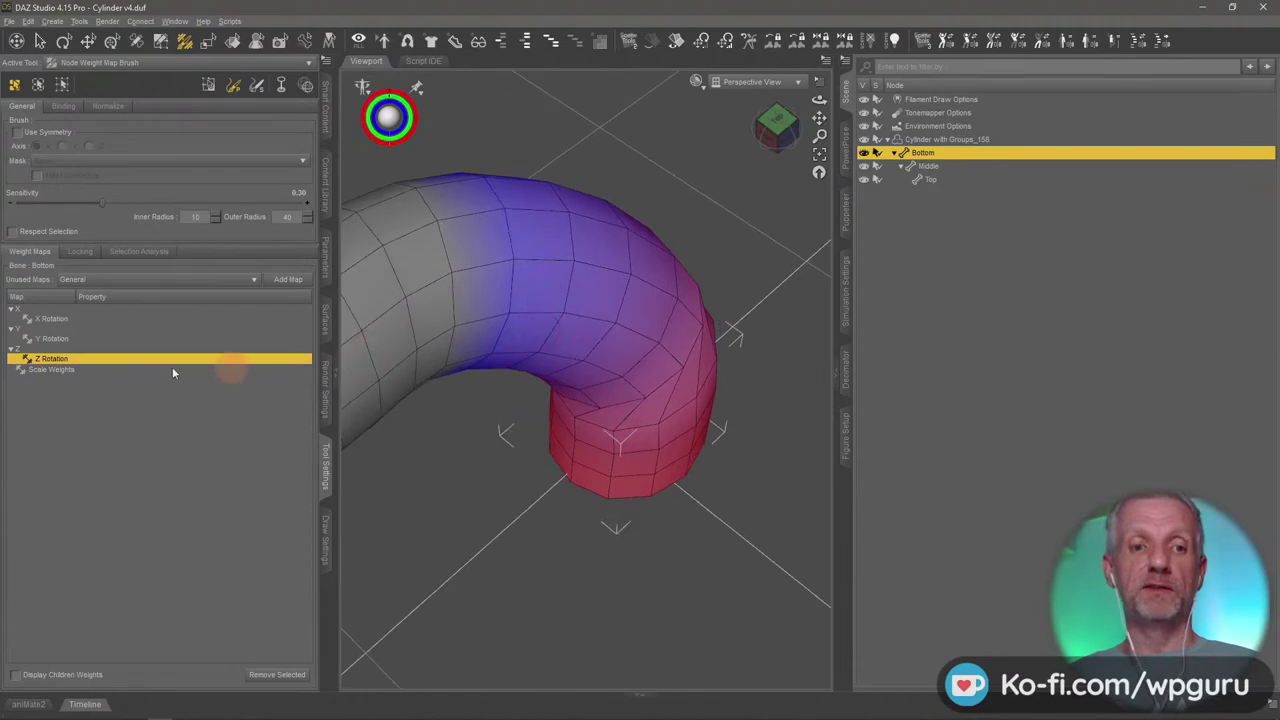
Choose the Bottom bone's Y Rotation weight map and select the faces of the Bottom face group
left_click(55, 339)
left_click_drag(622, 424, 717, 419, "alt")
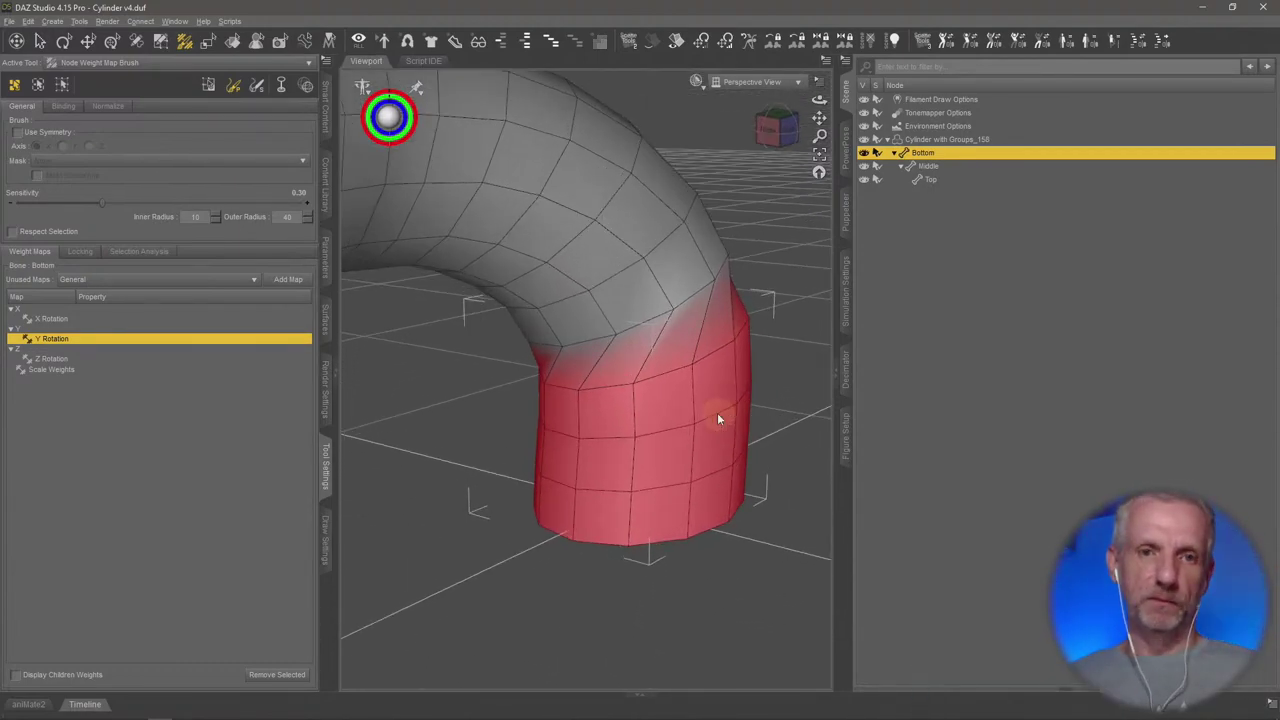
right_click(578, 397)
mouse_move(692, 492)
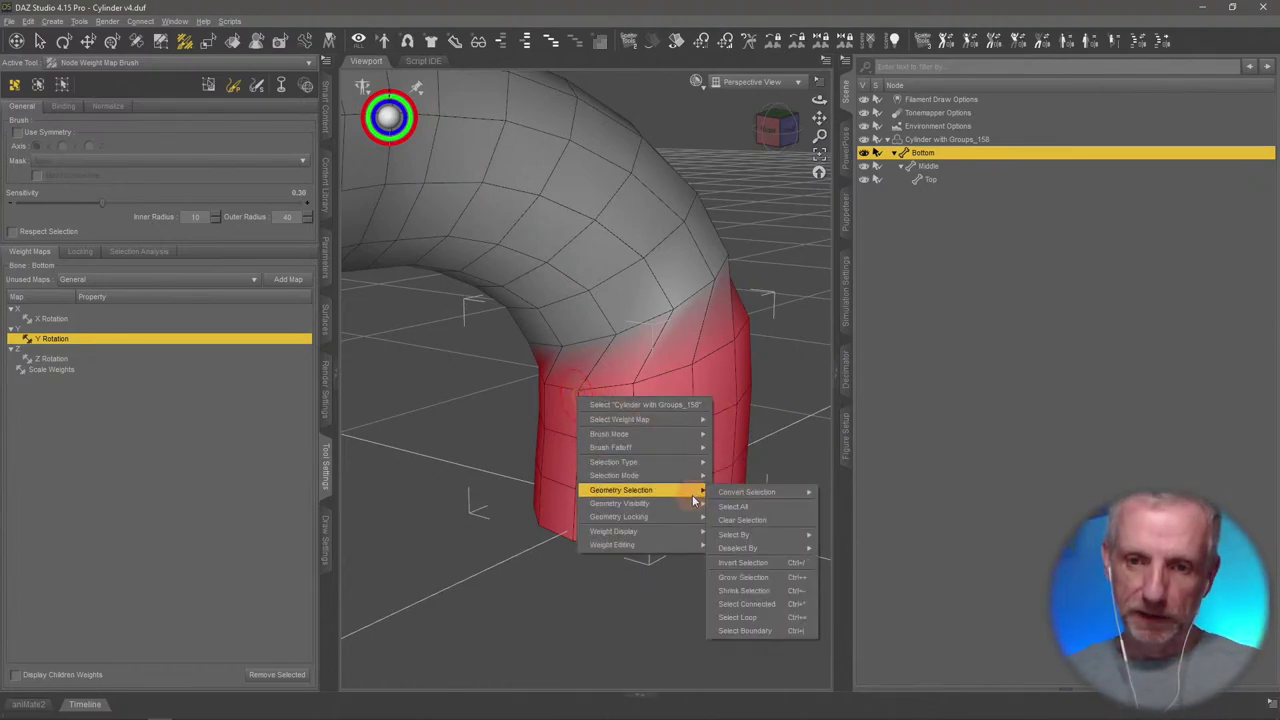
mouse_move(785, 535)
mouse_move(877, 541)
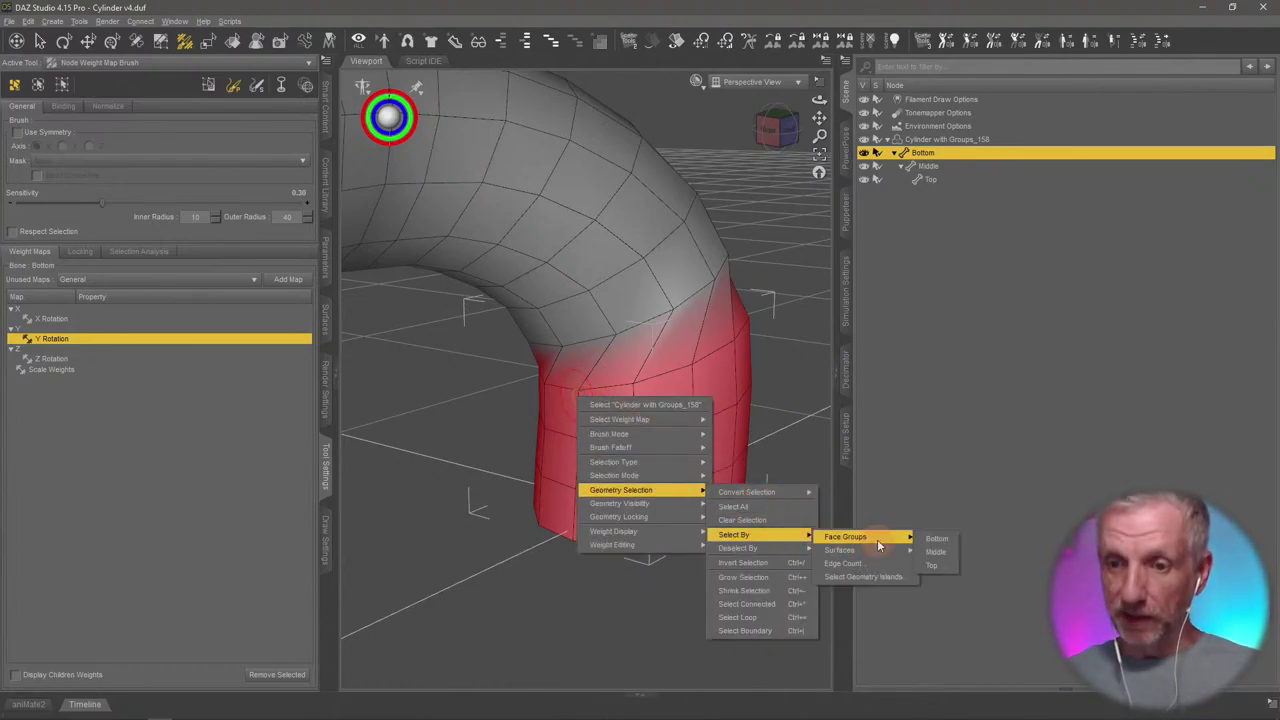
left_click(946, 539)
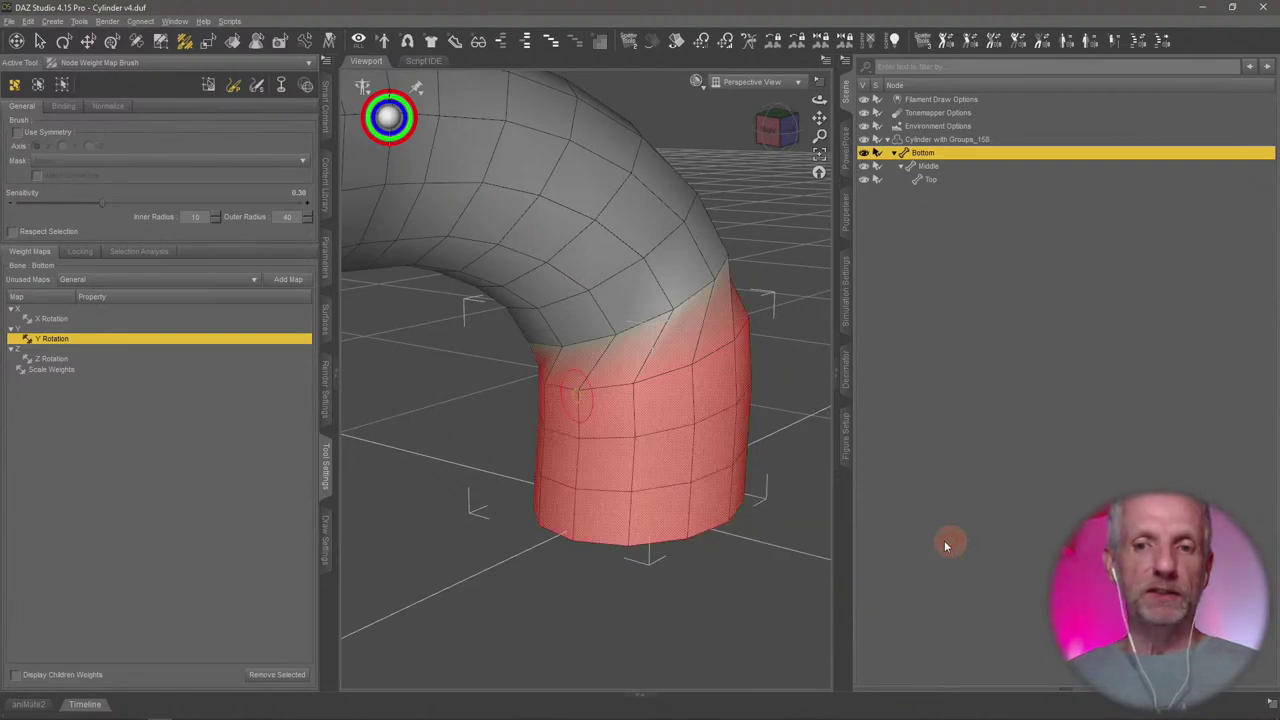
Smooth the Bottom bone's Y Rotation weights on the selected Bottom faces, using a 50% smooth factor and 20 iterations
right_click(651, 420)
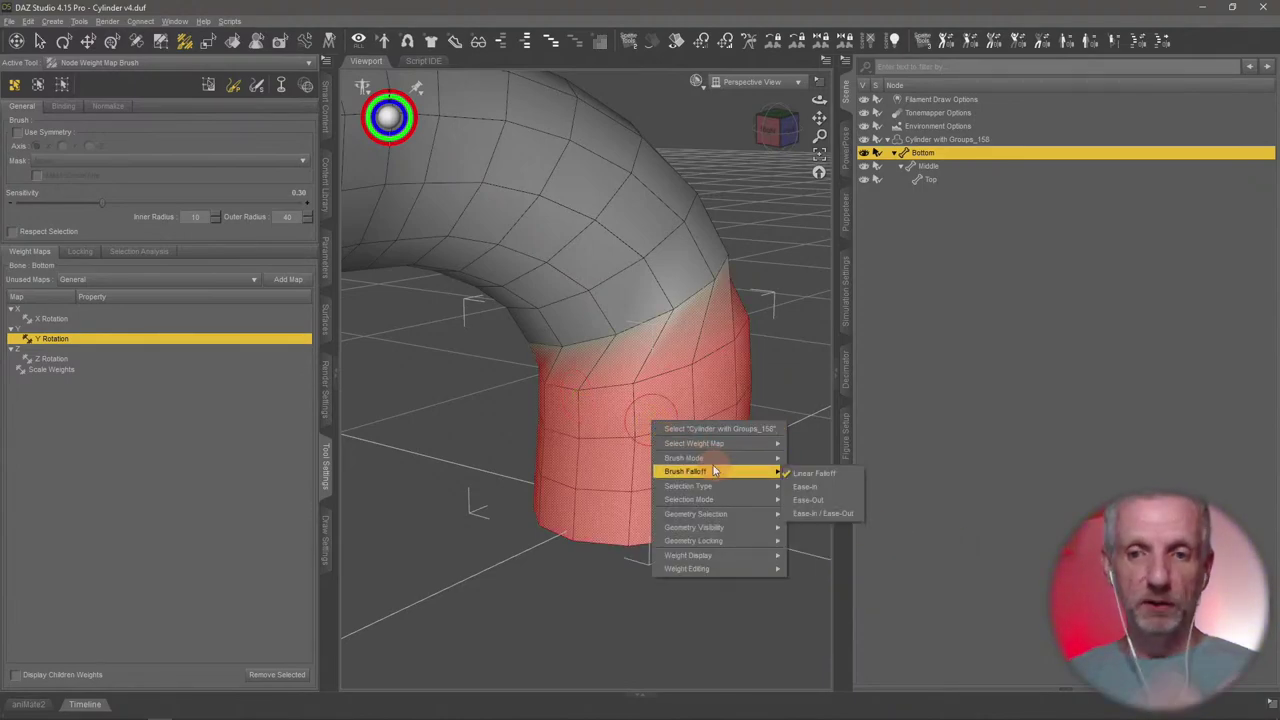
mouse_move(749, 567)
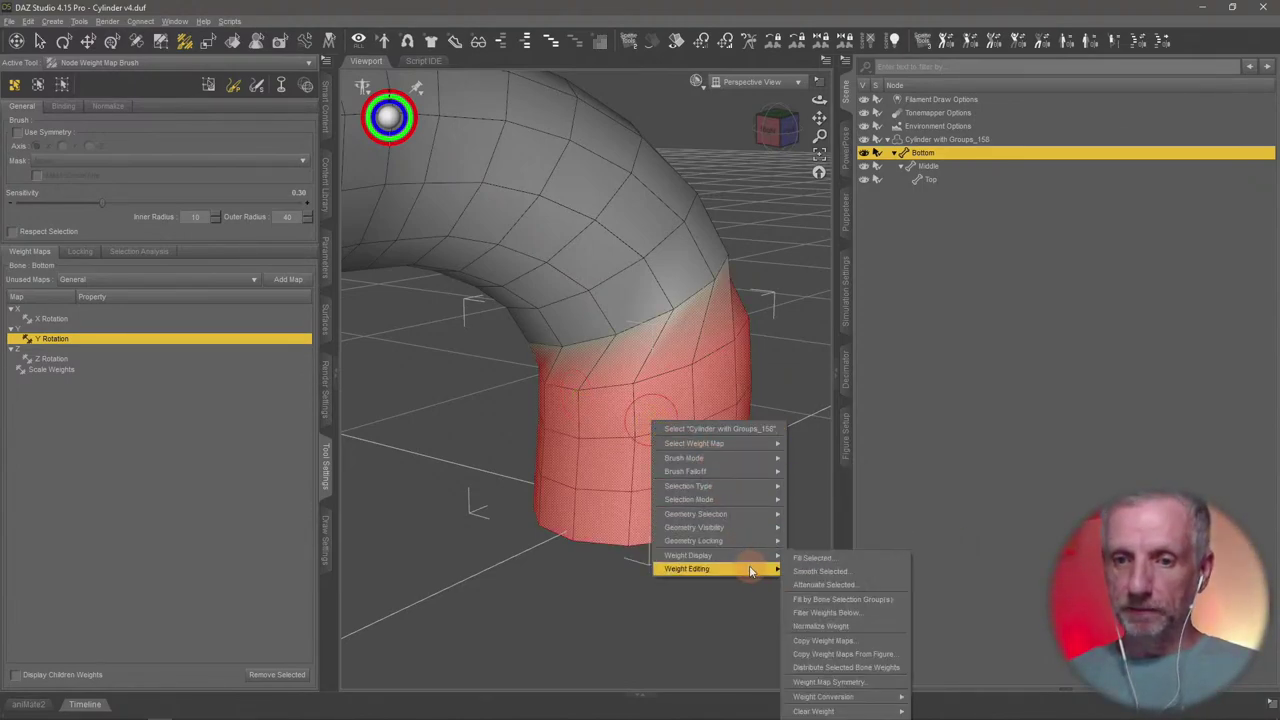
left_click(845, 571)
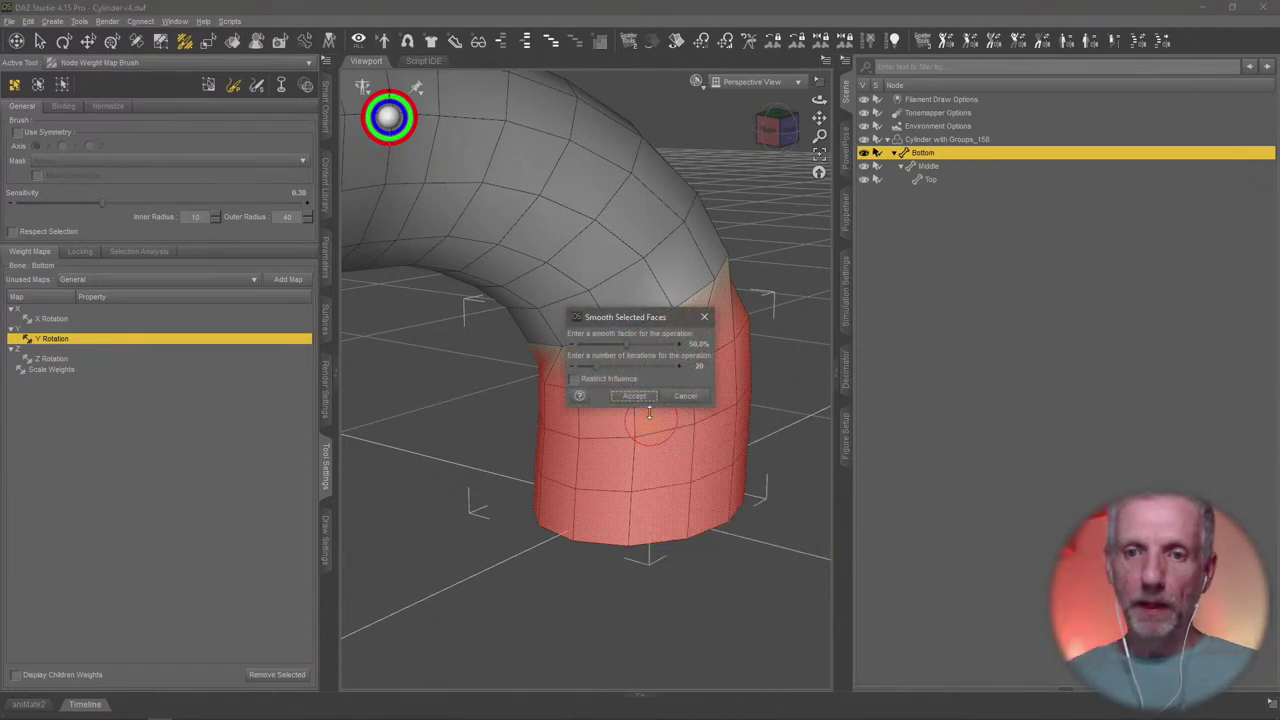
left_click(632, 397)
left_click_drag(703, 436, 489, 380, "alt")
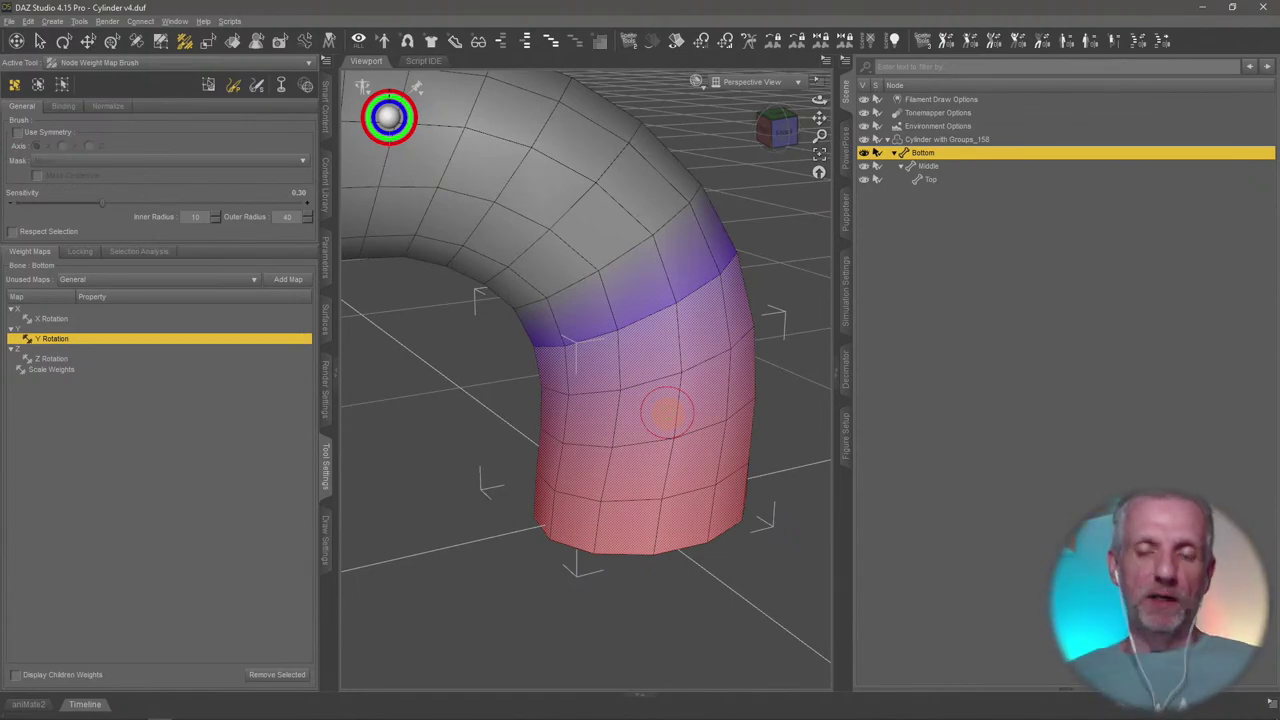
left_click_drag(668, 410, 640, 388, "alt")
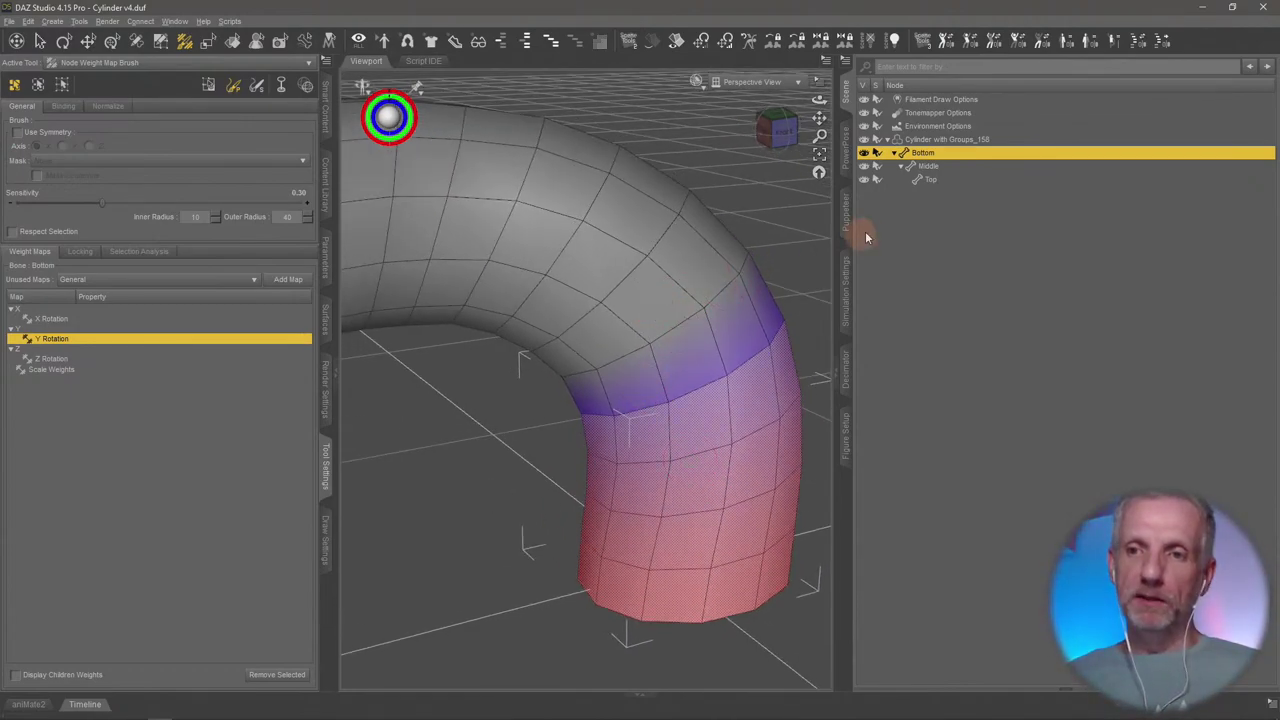
Select the Middle bone with its Y Rotation map and replace the face selection with the Middle face group
left_click(950, 166)
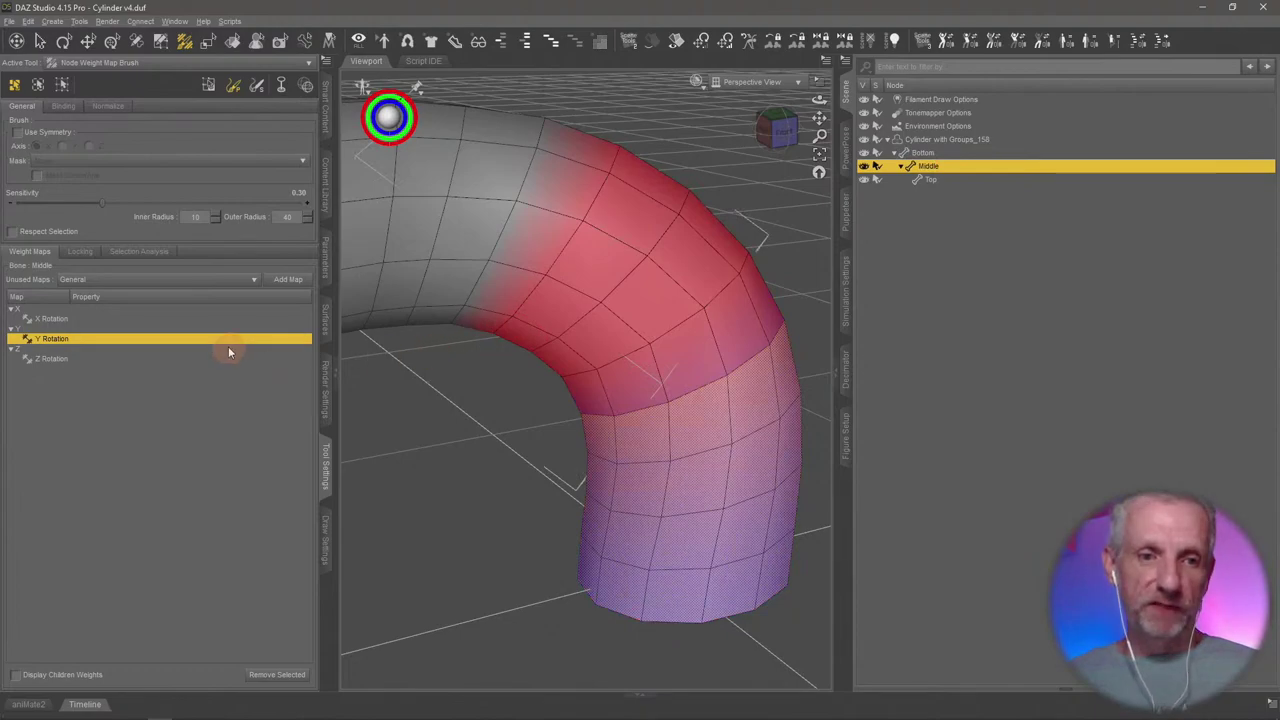
right_click(639, 305)
mouse_move(715, 398)
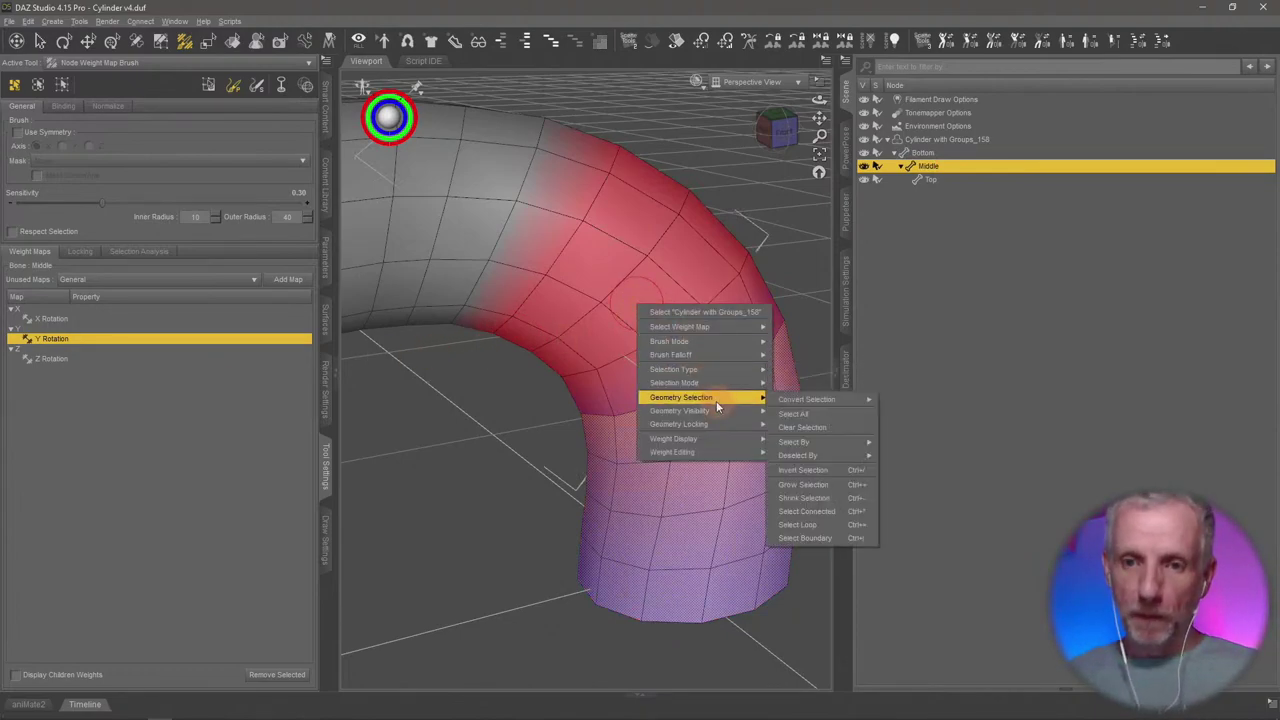
left_click(800, 430)
right_click(619, 268)
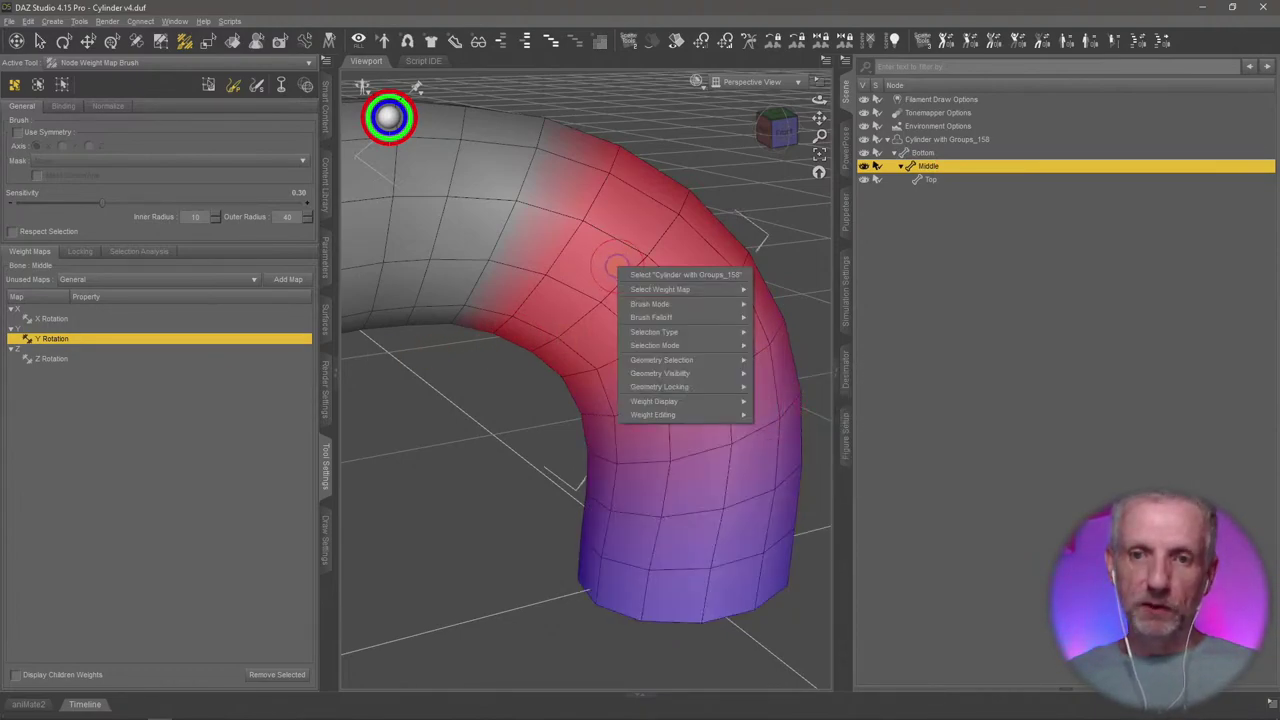
mouse_move(701, 369)
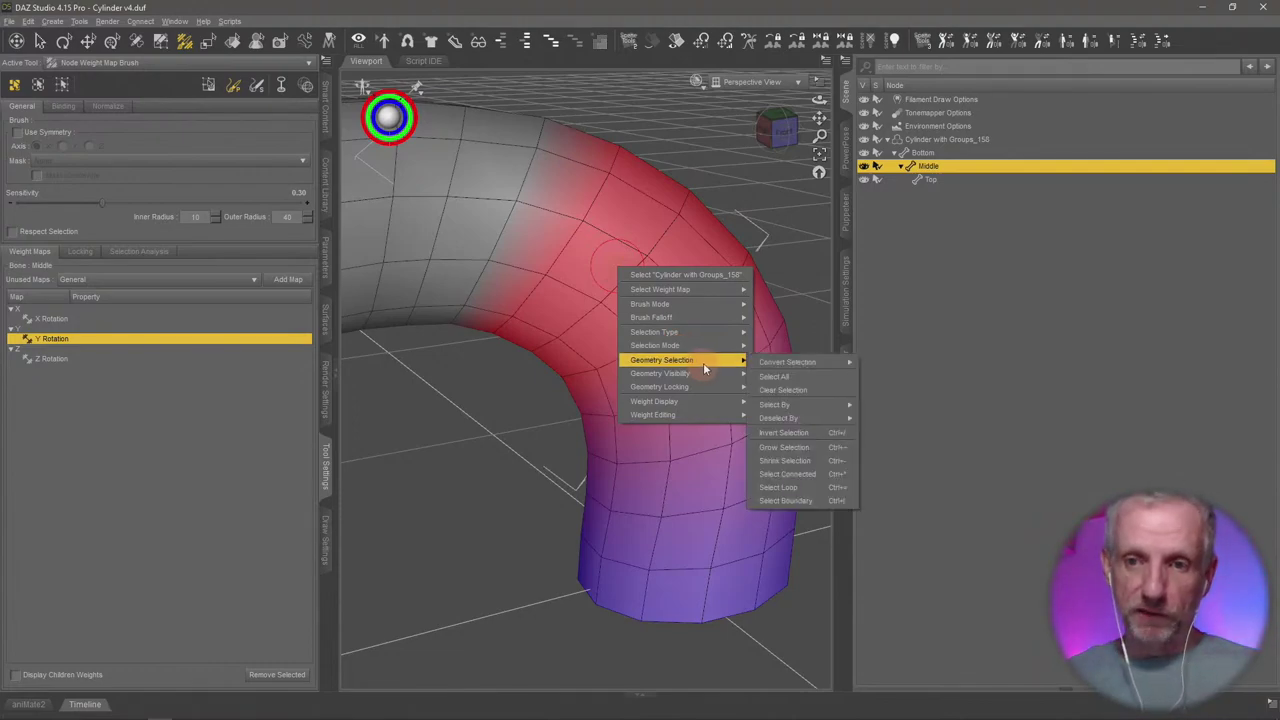
mouse_move(830, 407)
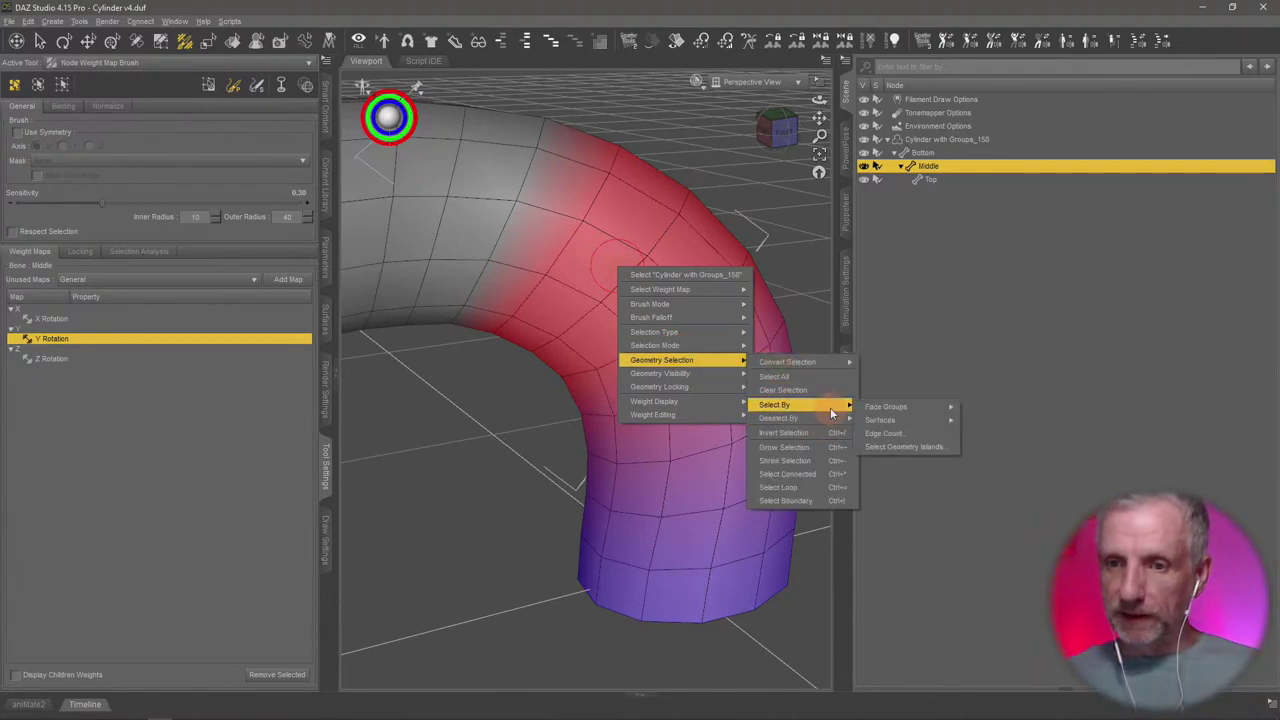
mouse_move(924, 410)
left_click(978, 423)
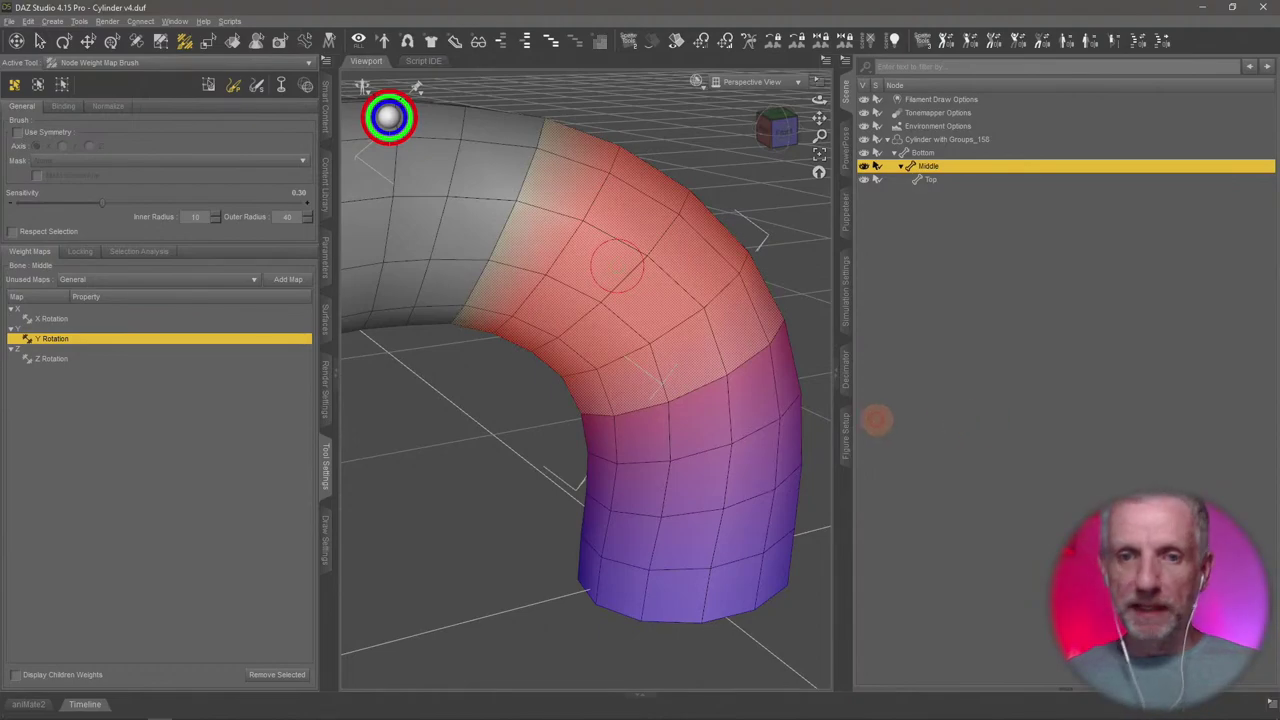
Smooth the Middle bone's Y Rotation weights on the selected Middle faces, using a 50% smooth factor and 20 iterations
right_click(630, 318)
mouse_move(705, 464)
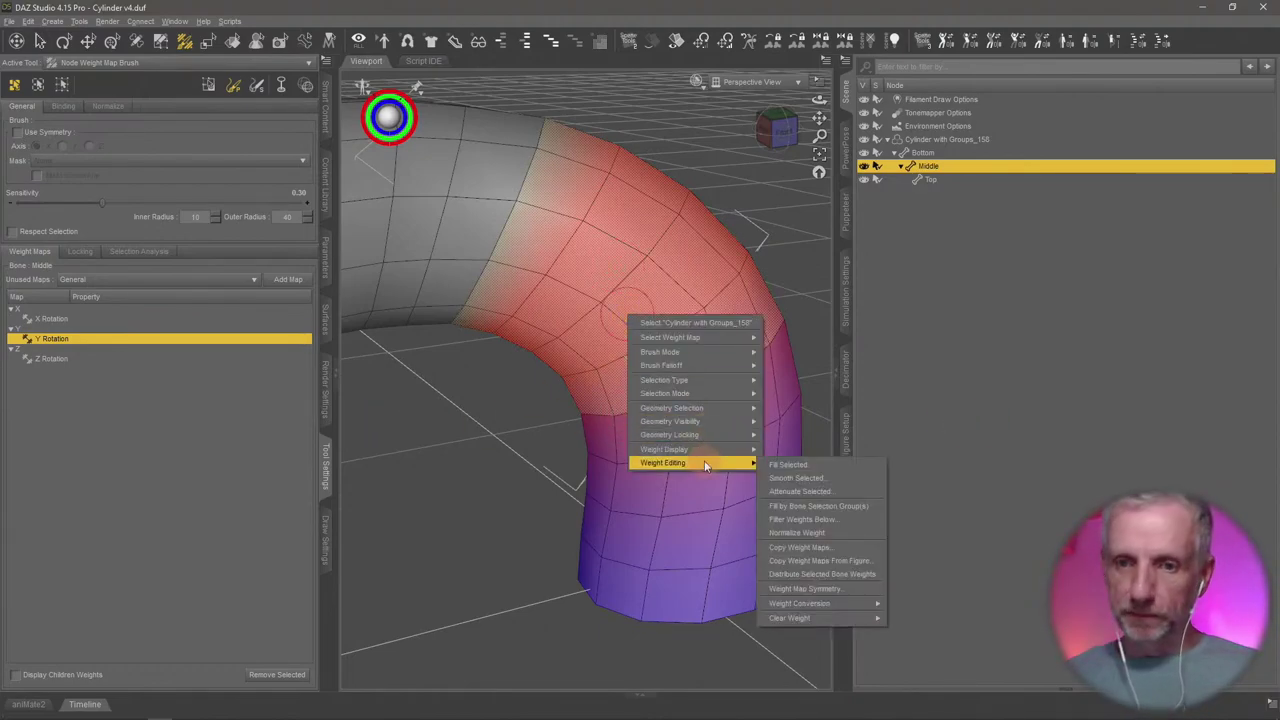
left_click(797, 478)
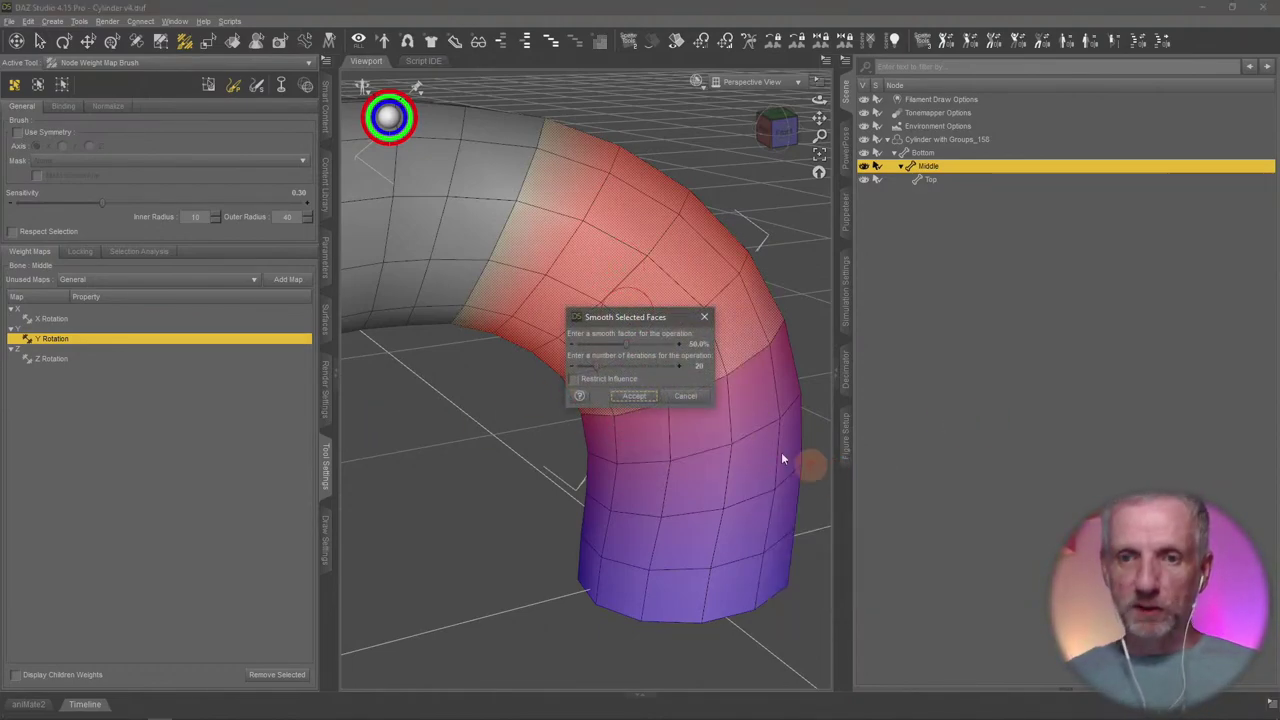
left_click(633, 397)
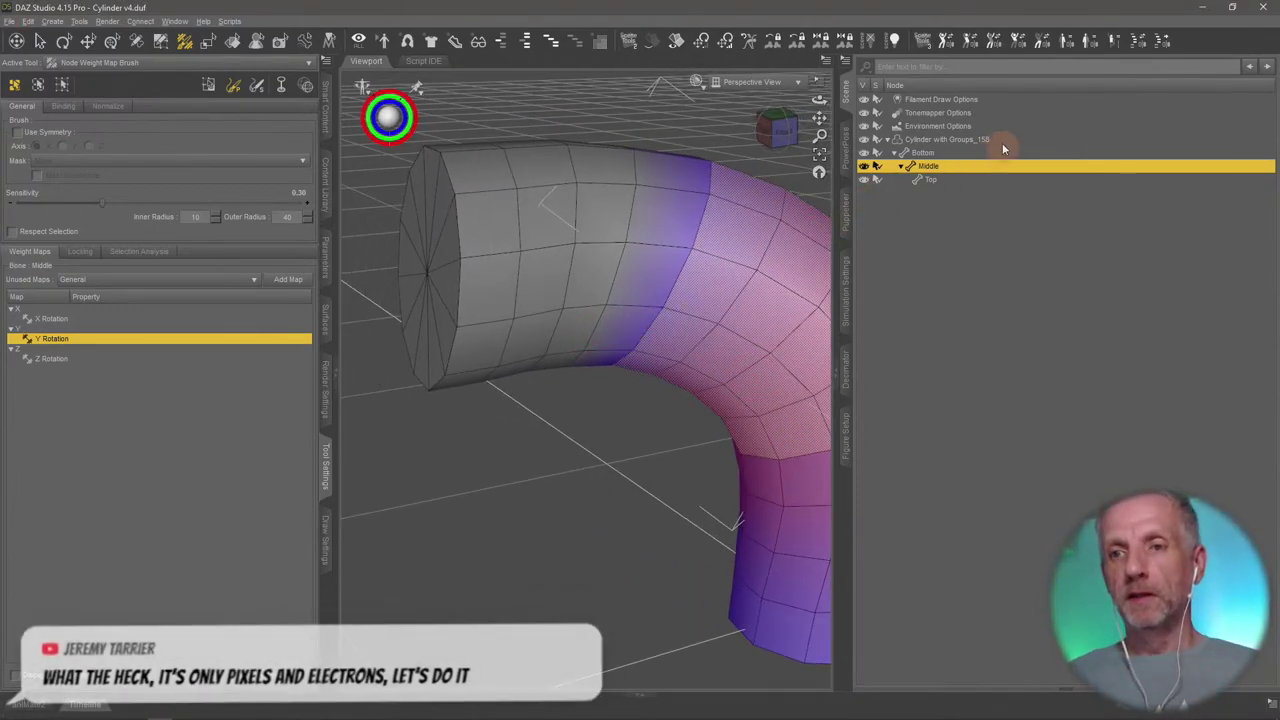
Select the Top bone with its Y Rotation map and replace the face selection with the Top face group
left_click(930, 179)
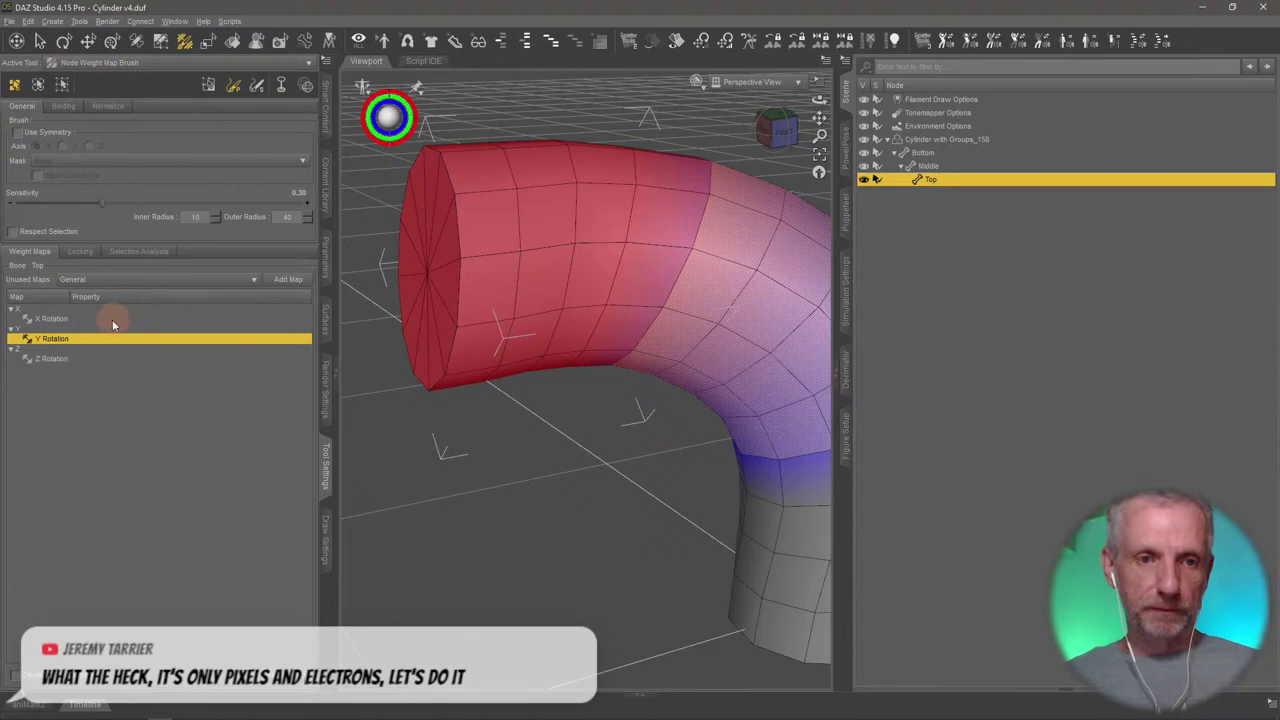
right_click(545, 234)
mouse_move(620, 335)
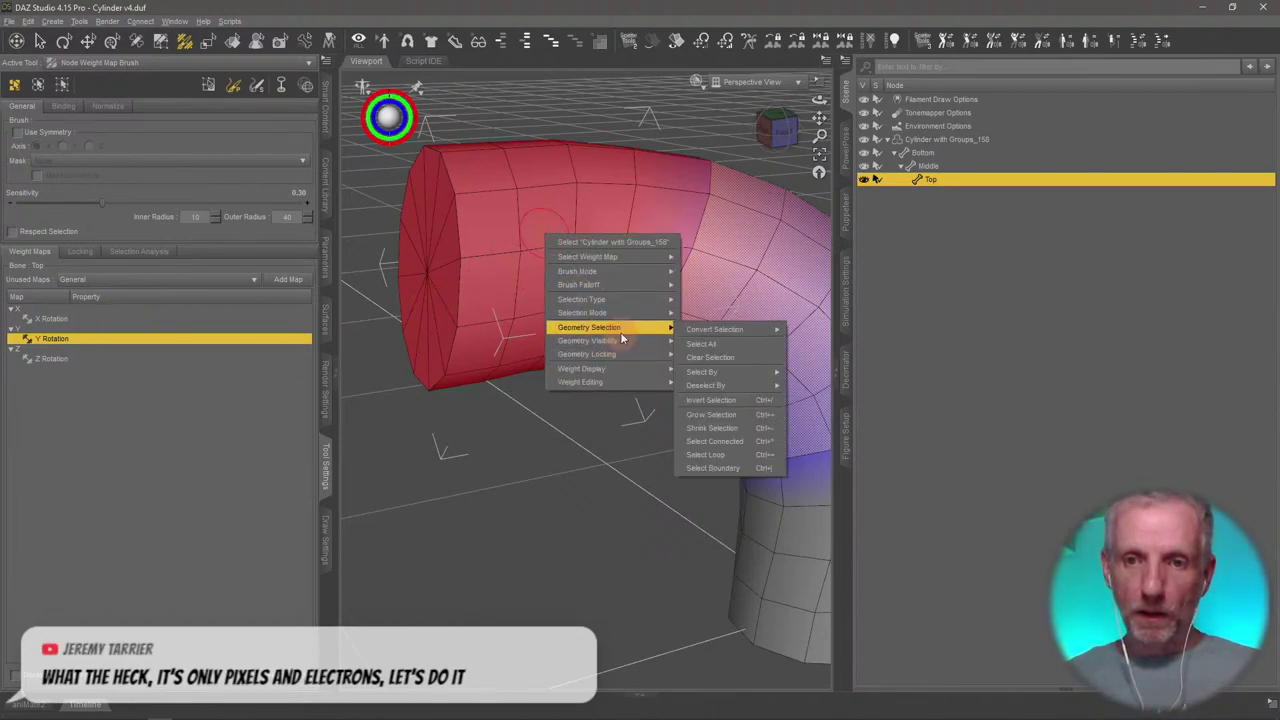
left_click(722, 357)
right_click(571, 259)
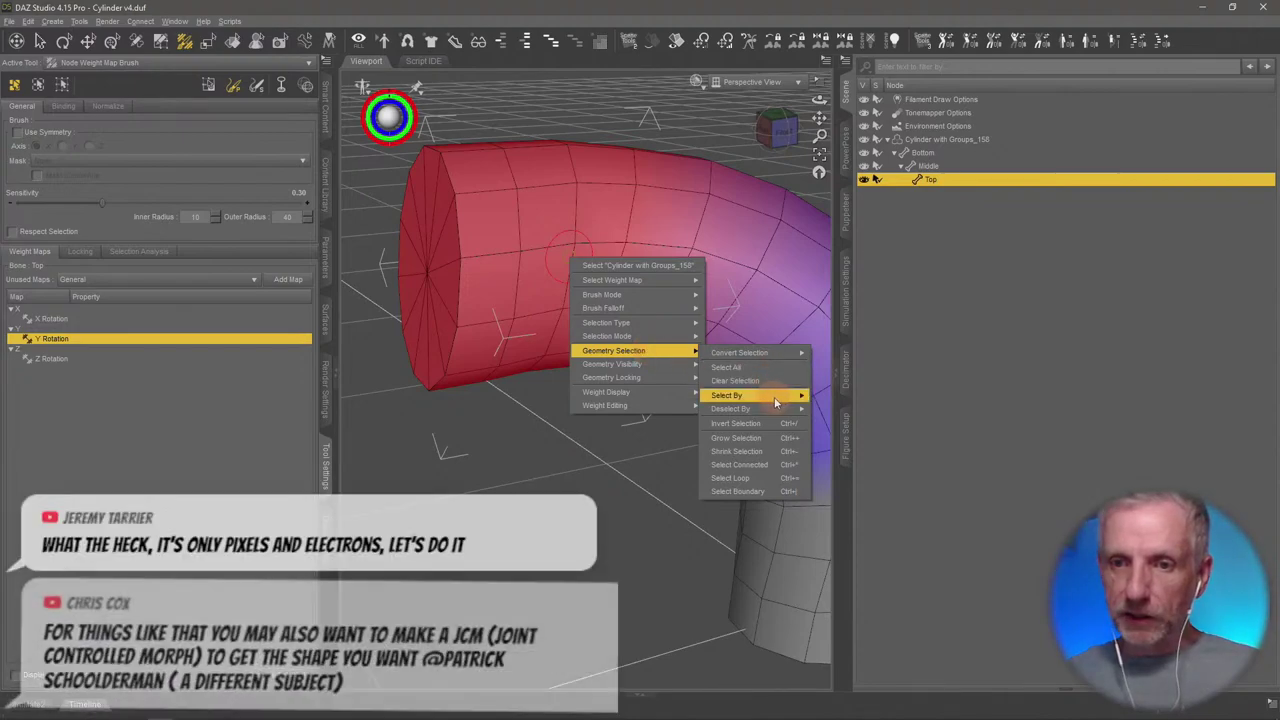
mouse_move(775, 398)
mouse_move(857, 397)
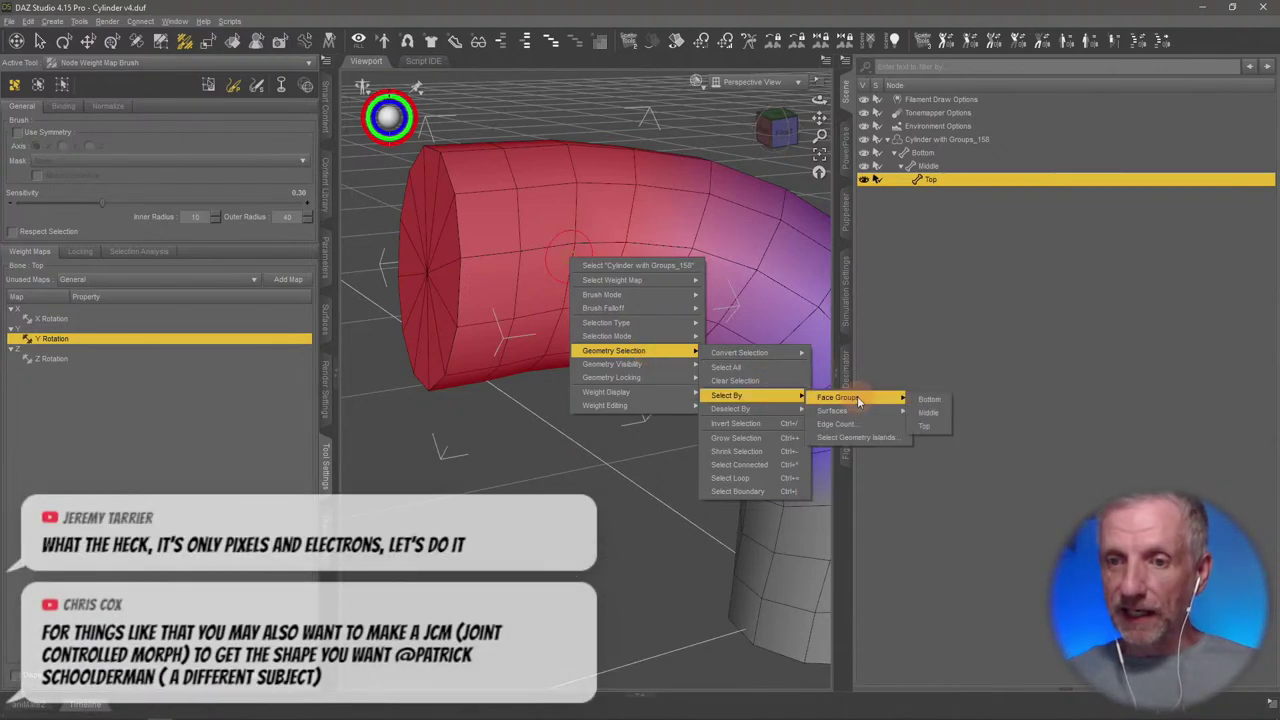
left_click(931, 426)
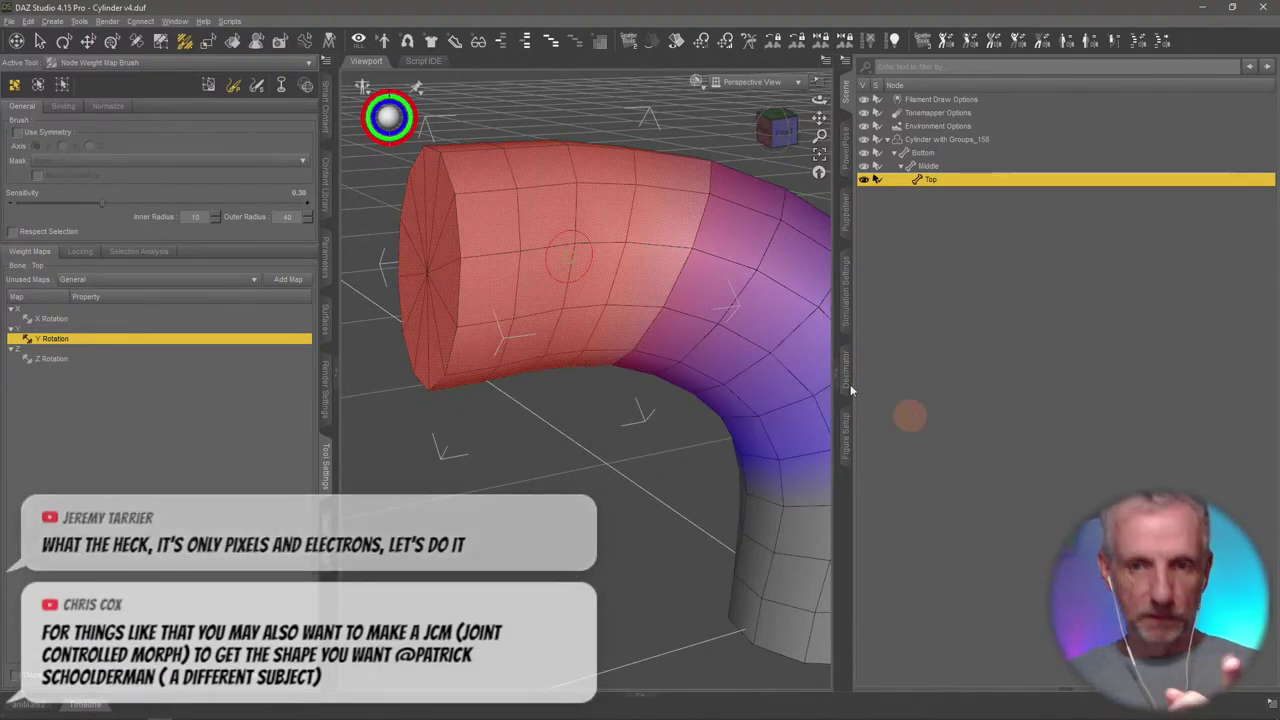
Smooth the Top bone's Y Rotation weights on the selected Top faces, using a 50% smooth factor and 20 iterations
right_click(584, 182)
mouse_move(690, 328)
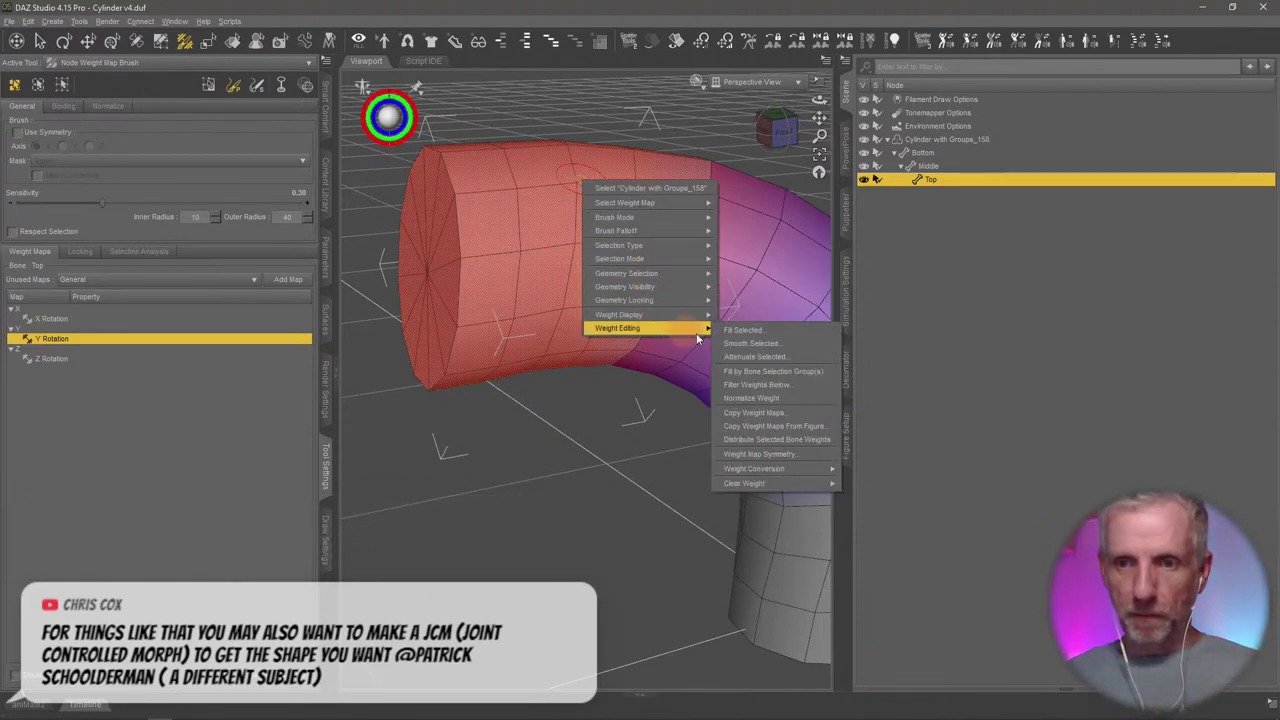
left_click(760, 344)
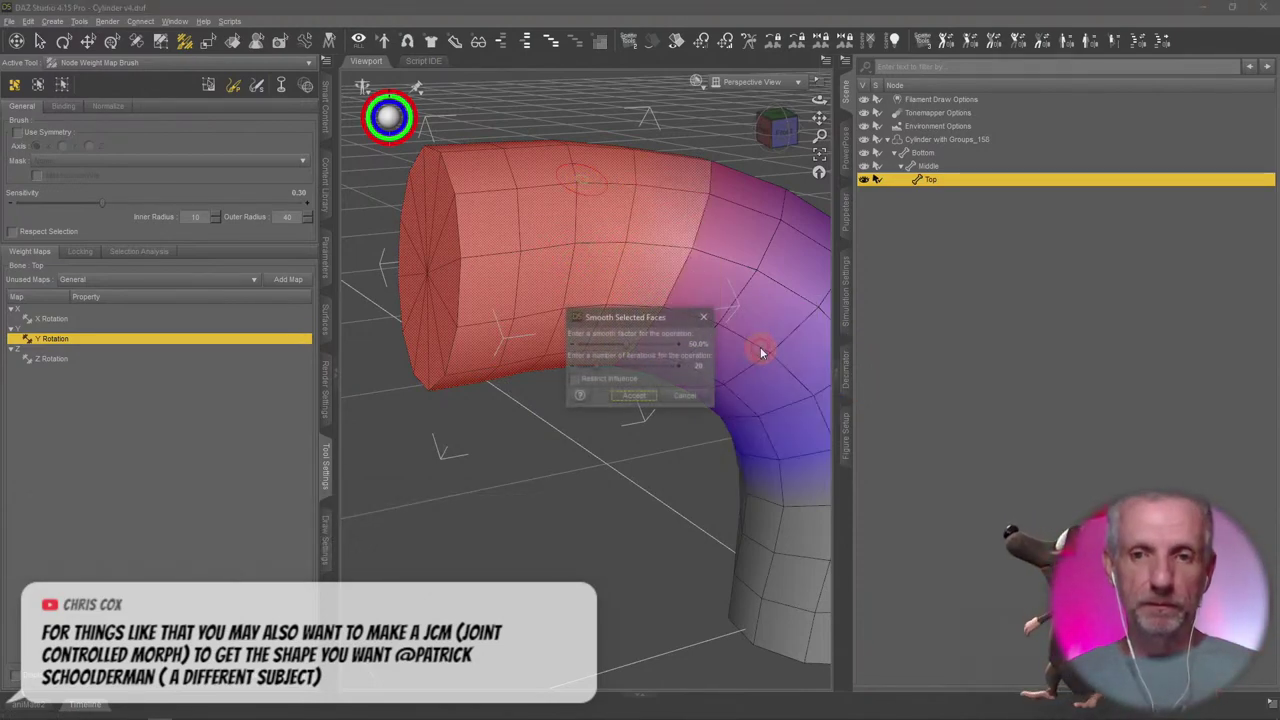
left_click(634, 398)
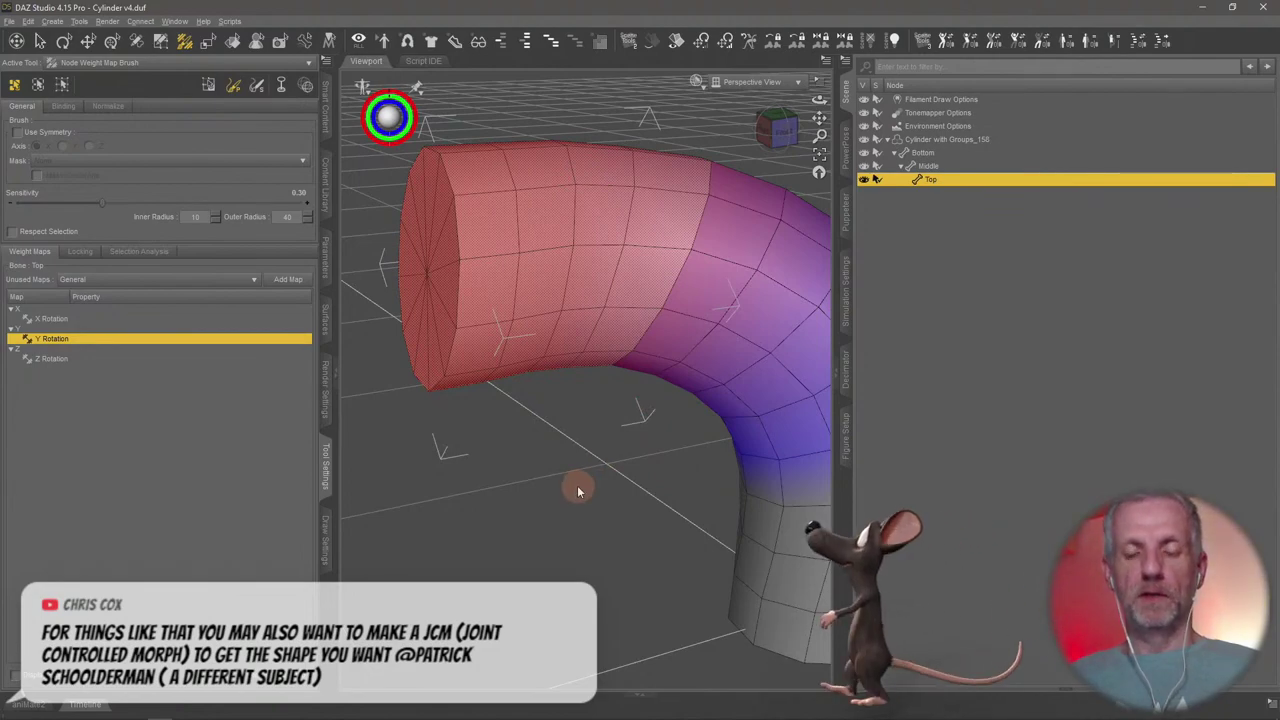
key("ctrl+f")
left_click_drag(577, 485, 515, 465, "alt")
Switch to the Universal tool and set the cylinder surface's diffuse color to orange (255, 128, 64)
left_click(112, 40)
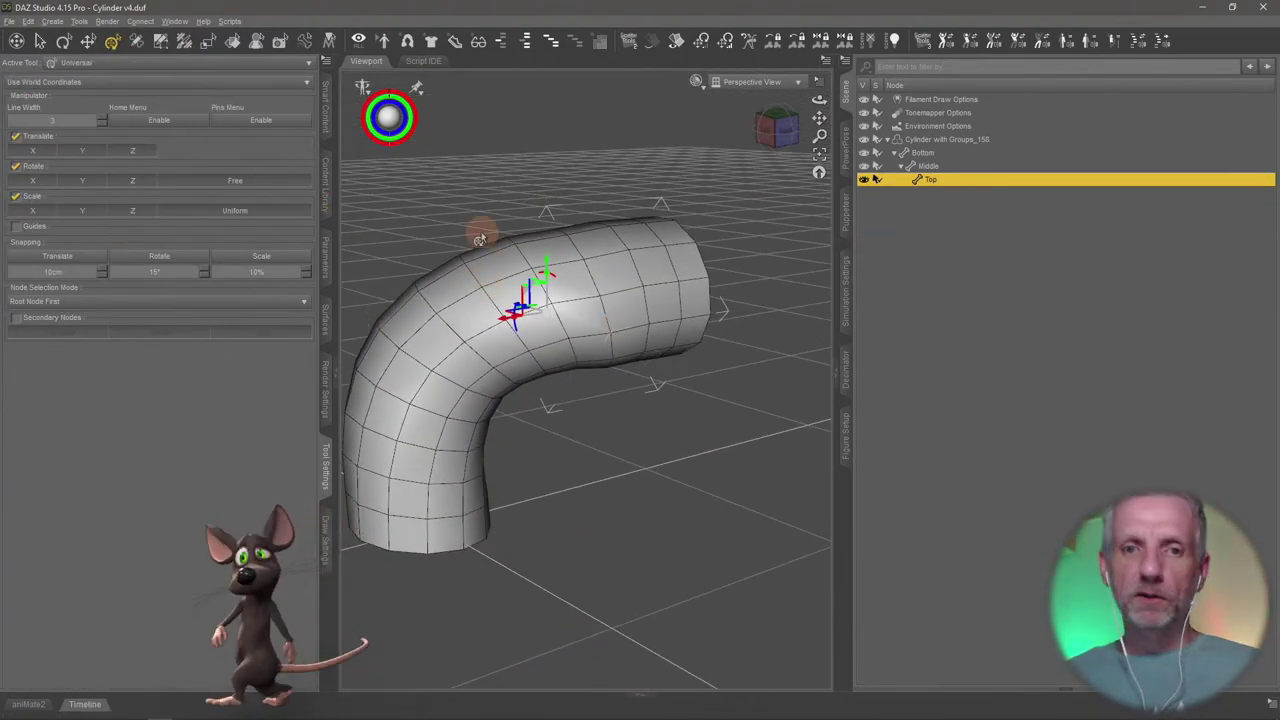
left_click(325, 318)
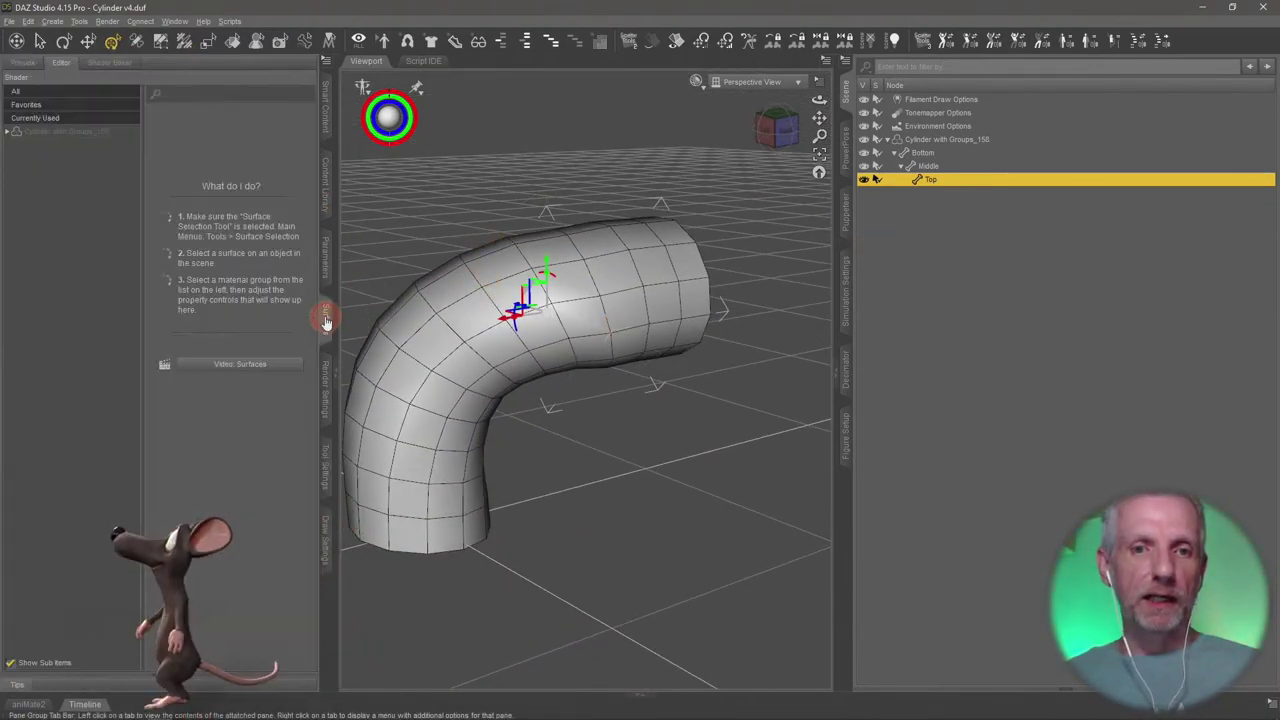
left_click(95, 131)
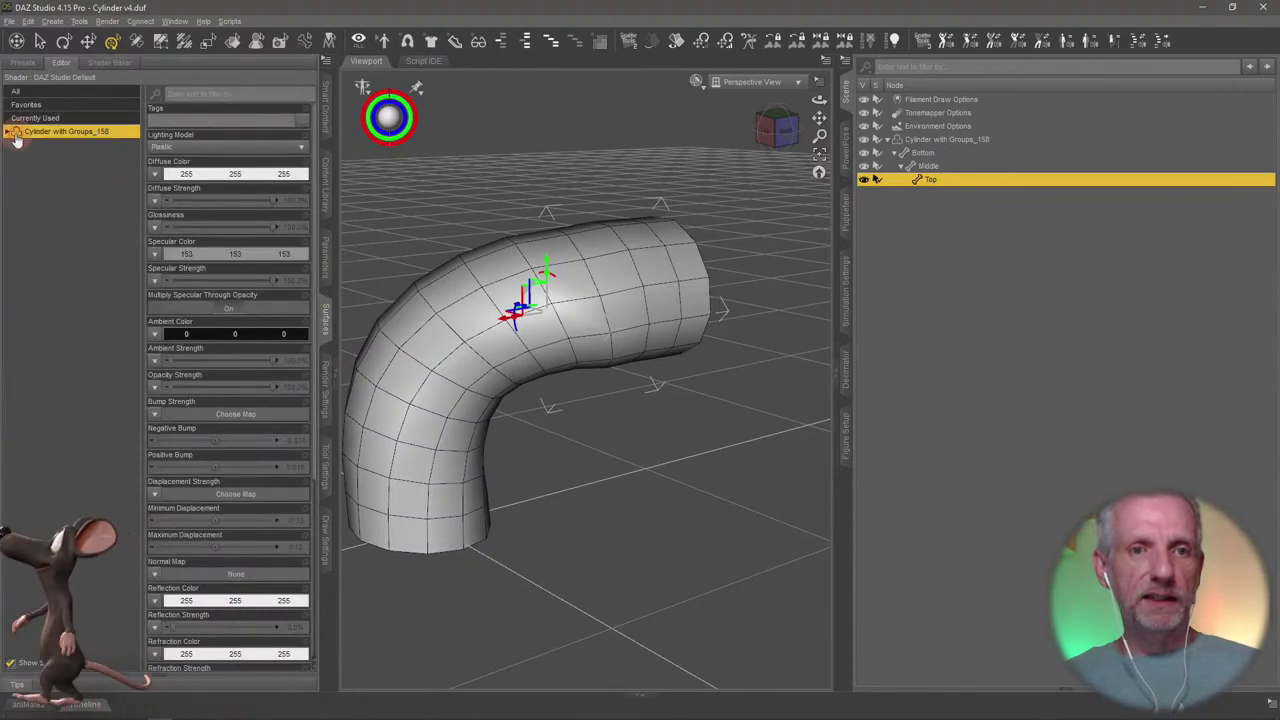
left_click(220, 173)
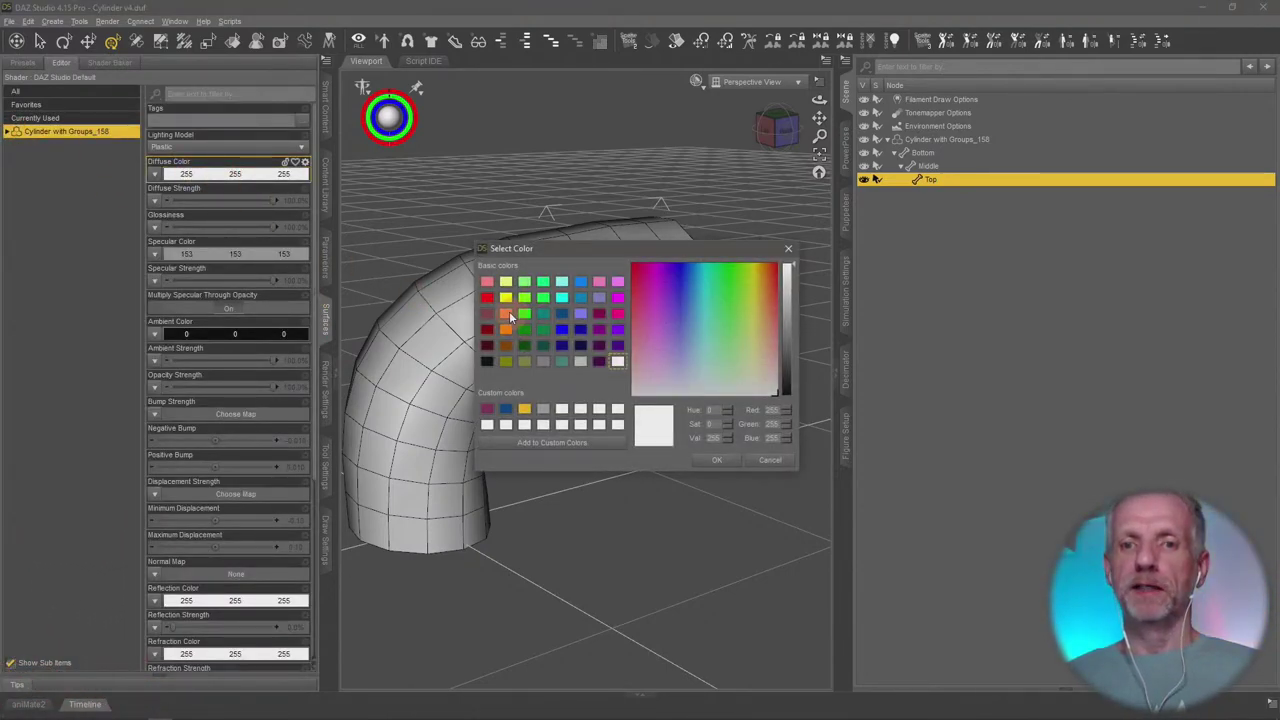
left_click(507, 312)
left_click(716, 460)
Pose the cylinder's Top and Middle bones to test how the smoothed joints bend and twist
mouse_move(695, 521)
left_mouse_down("alt")
mouse_move(694, 494)
mouse_move(674, 526)
mouse_move(690, 515)
left_mouse_up("alt")
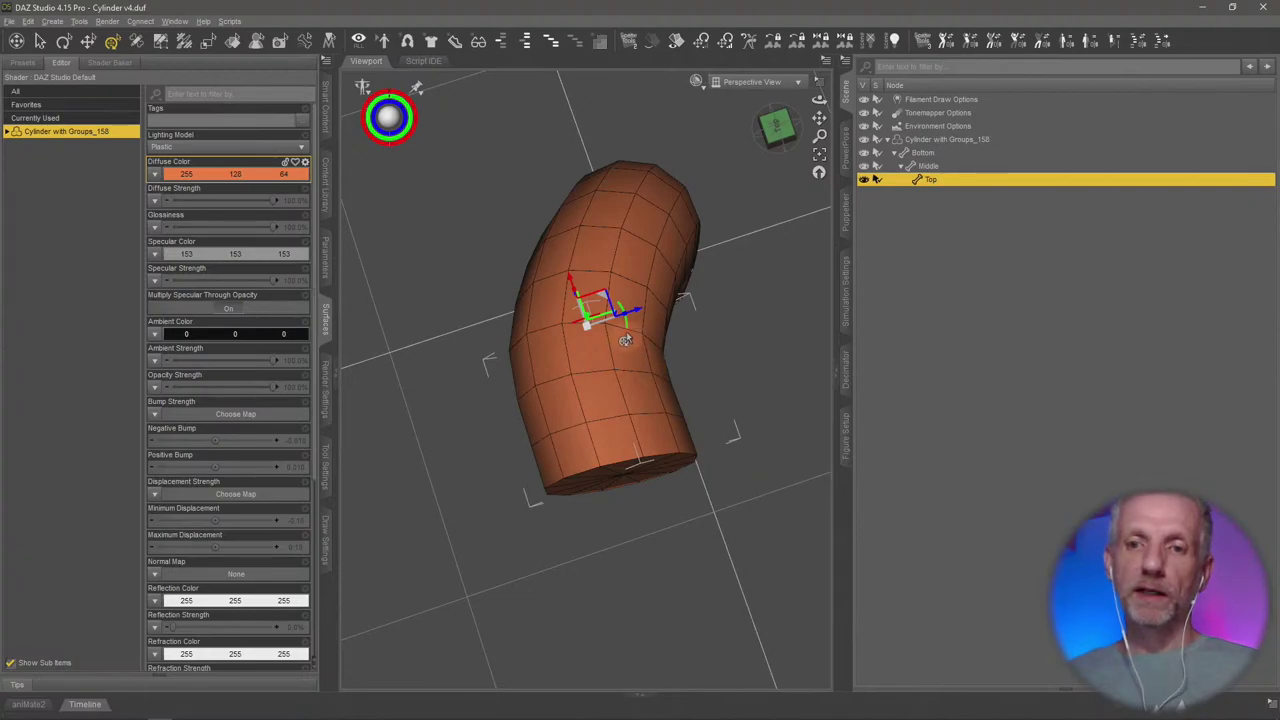
left_click_drag(626, 339, 725, 305)
left_click(690, 340)
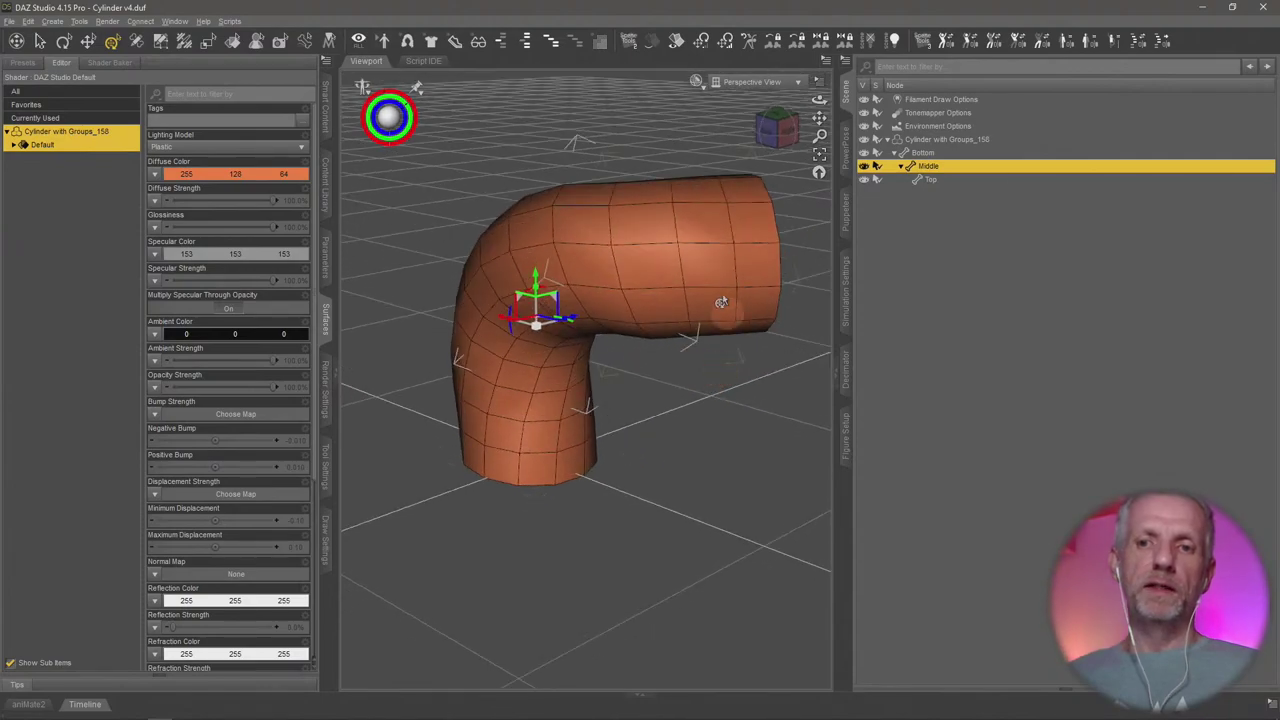
left_click(721, 299)
left_click_drag(599, 277, 686, 336, "alt")
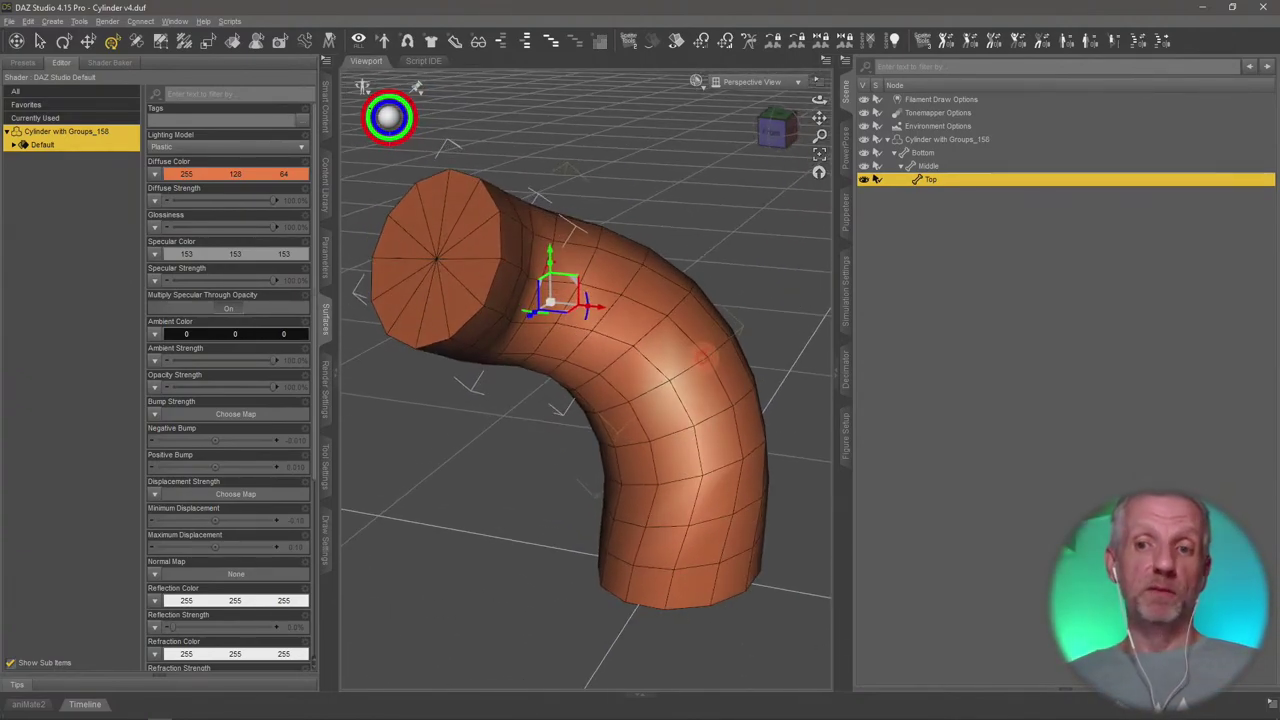
Close the Figure Setup pane
left_click(847, 452)
right_click(847, 457)
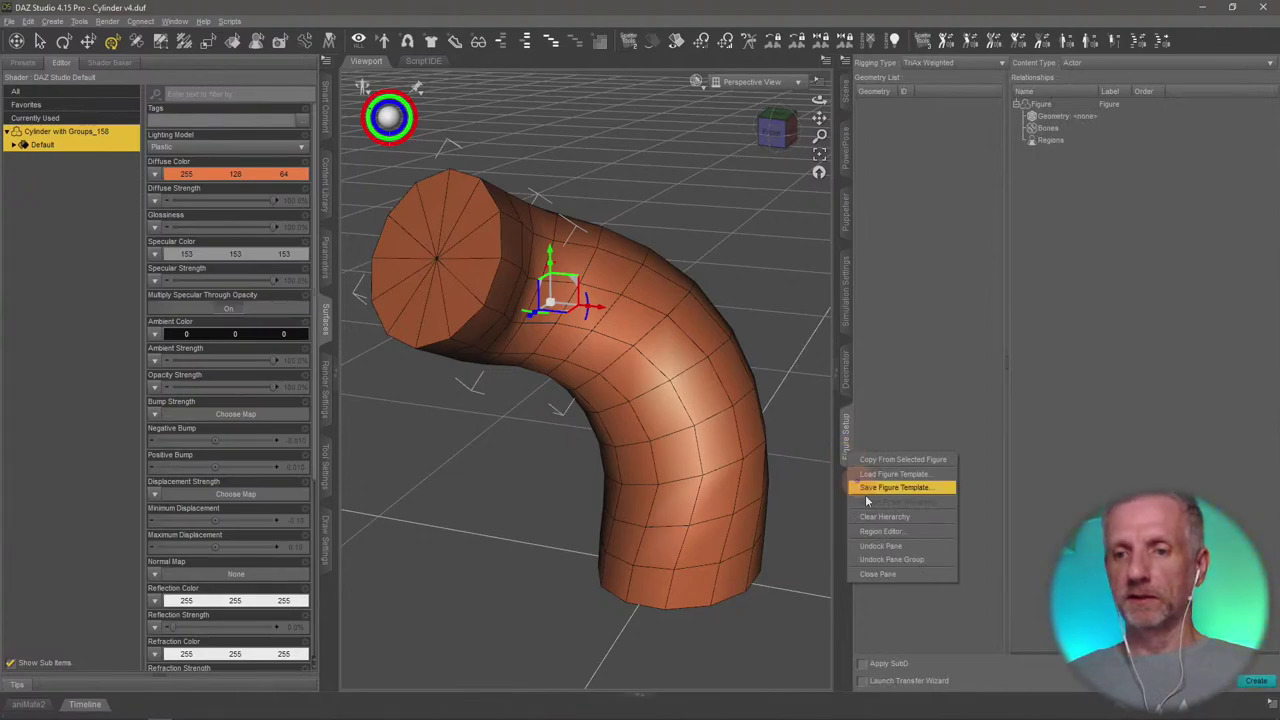
left_click(880, 570)
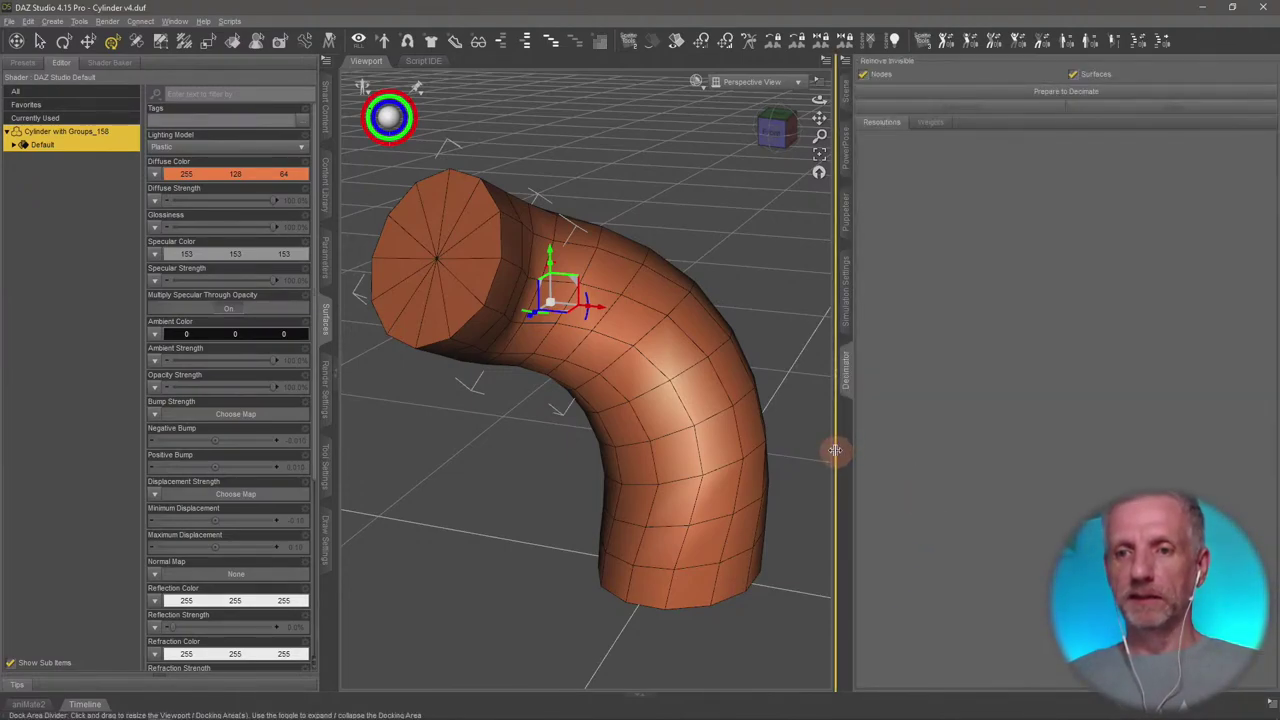
Widen the viewport and select the whole Cylinder with Groups figure in the scene hierarchy
left_click_drag(835, 450, 1040, 456)
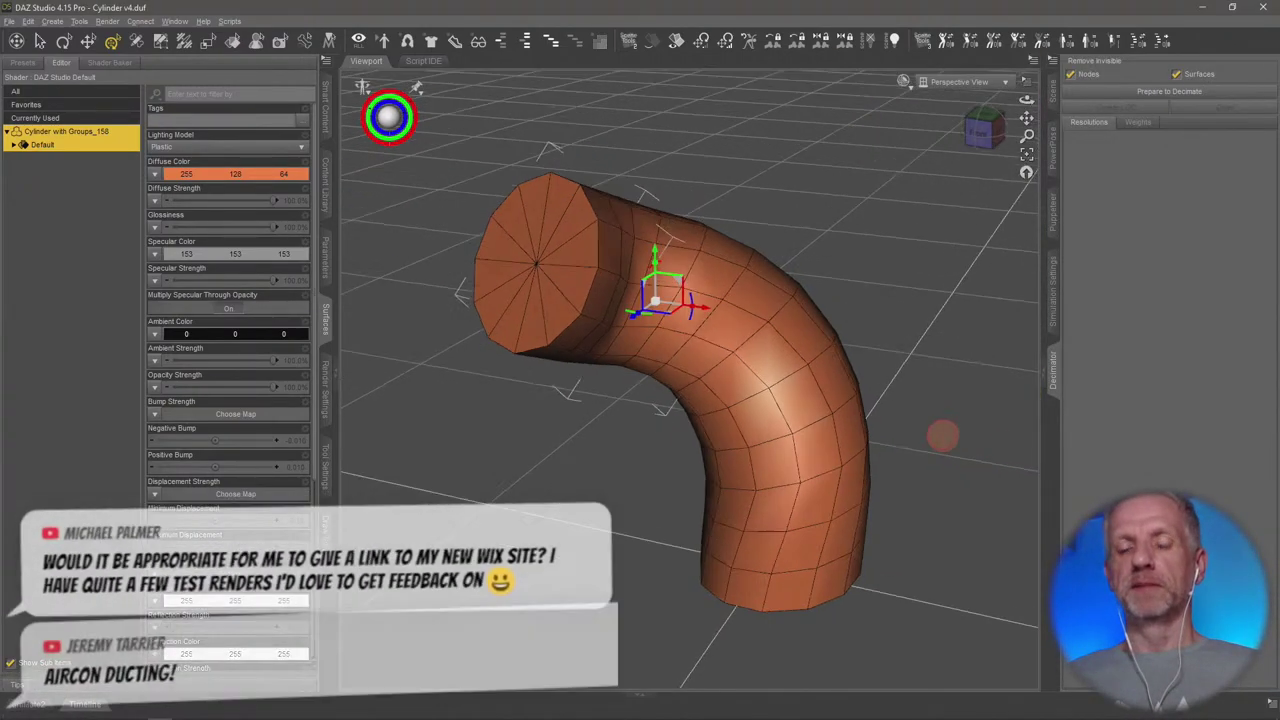
mouse_move(942, 435)
left_mouse_down("alt")
mouse_move(952, 423)
mouse_move(932, 431)
mouse_move(946, 437)
left_mouse_up("alt")
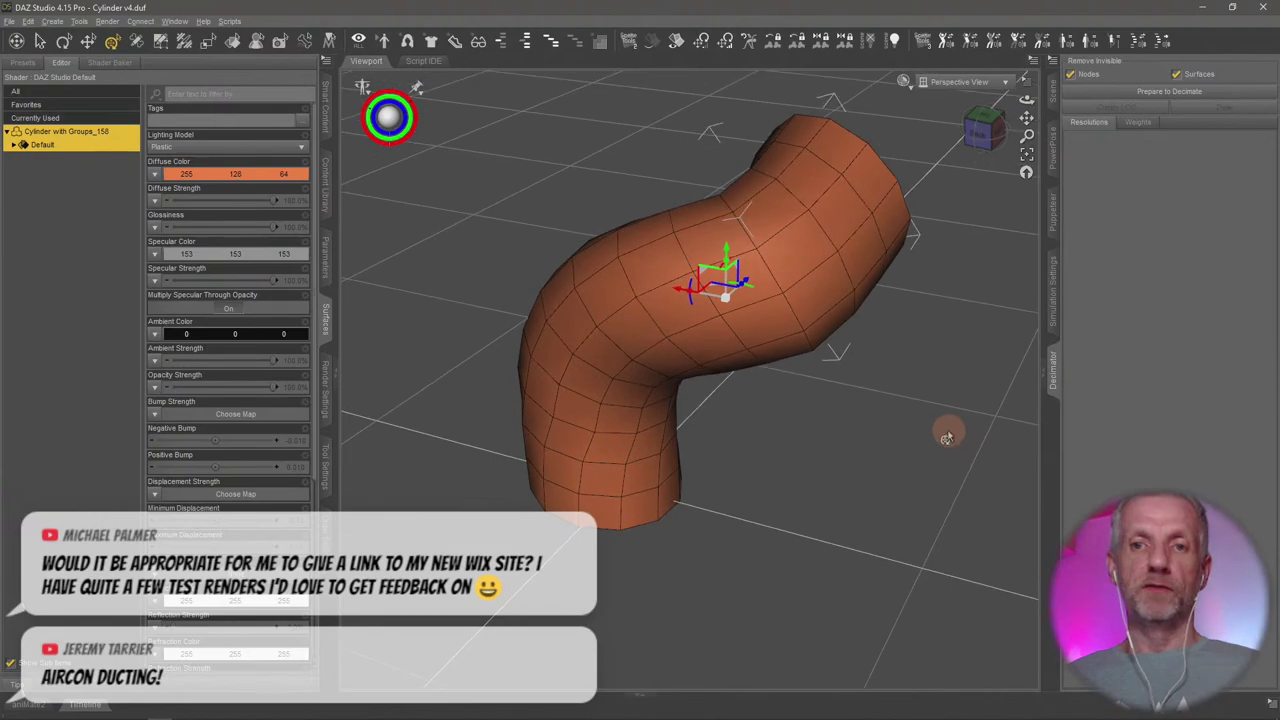
left_click(1058, 104)
left_click(1152, 139)
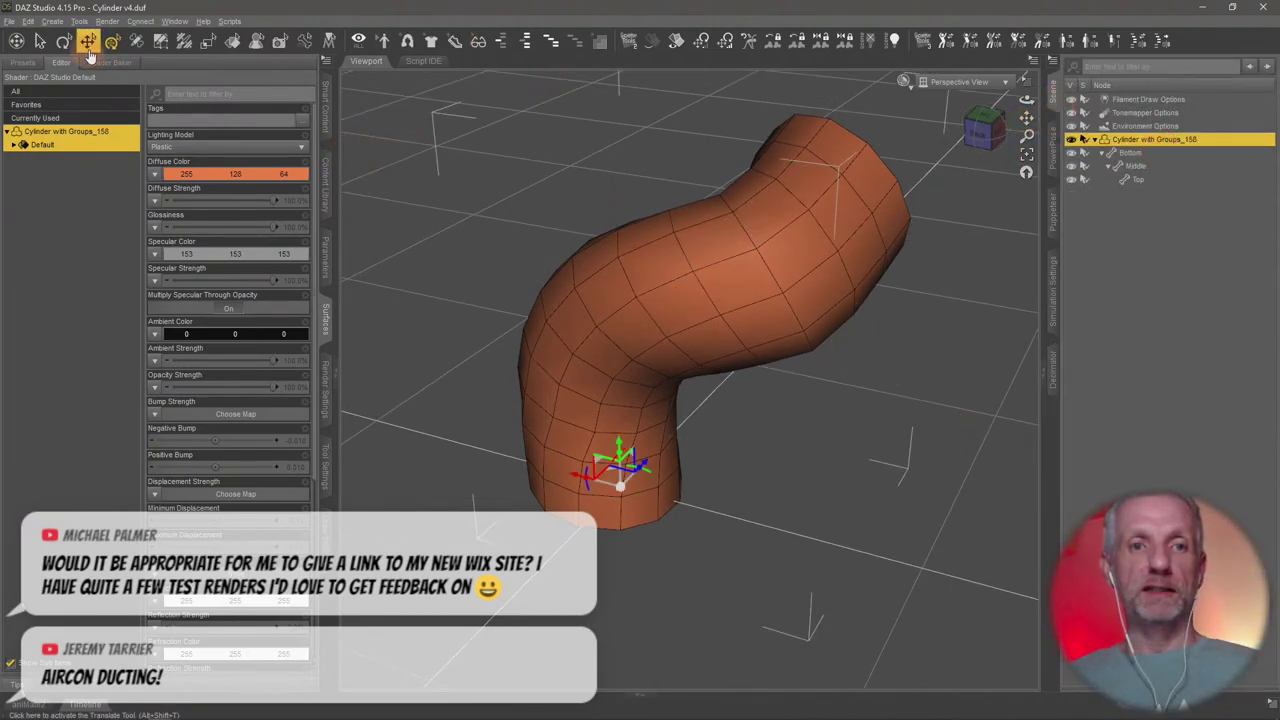
Convert the selected cylinder figure's geometry to SubD
left_click(28, 21)
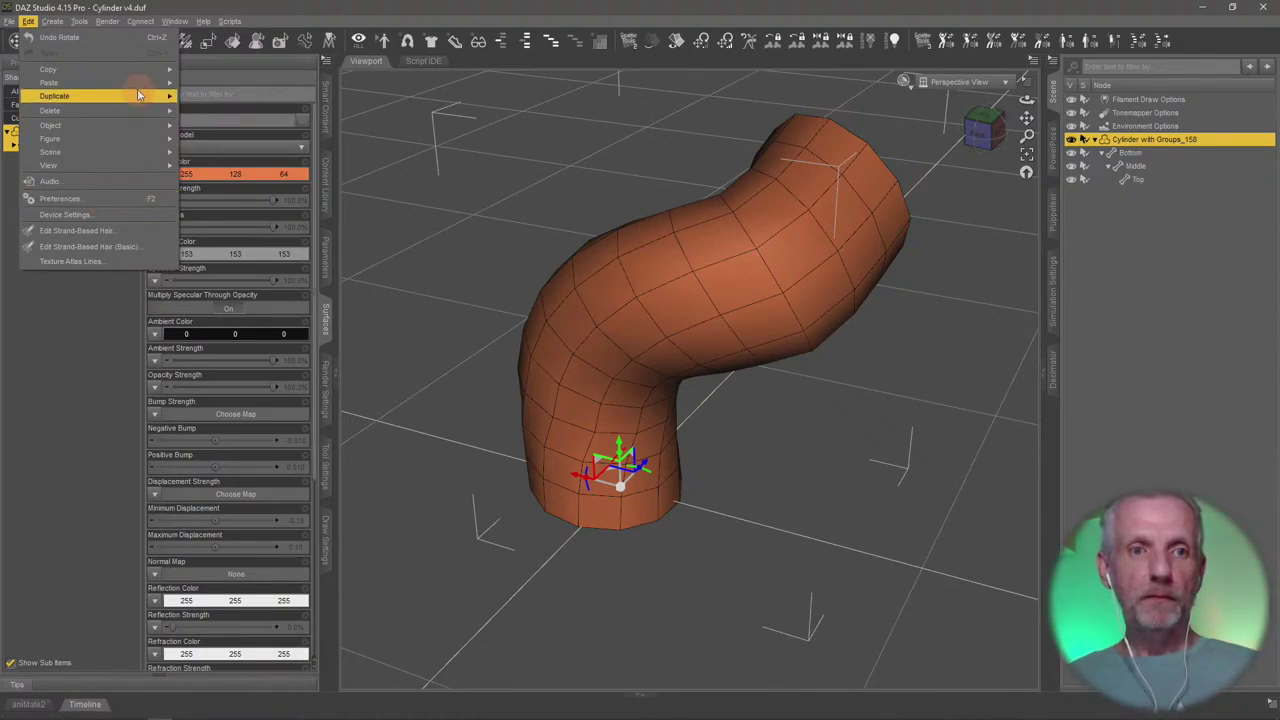
mouse_move(125, 126)
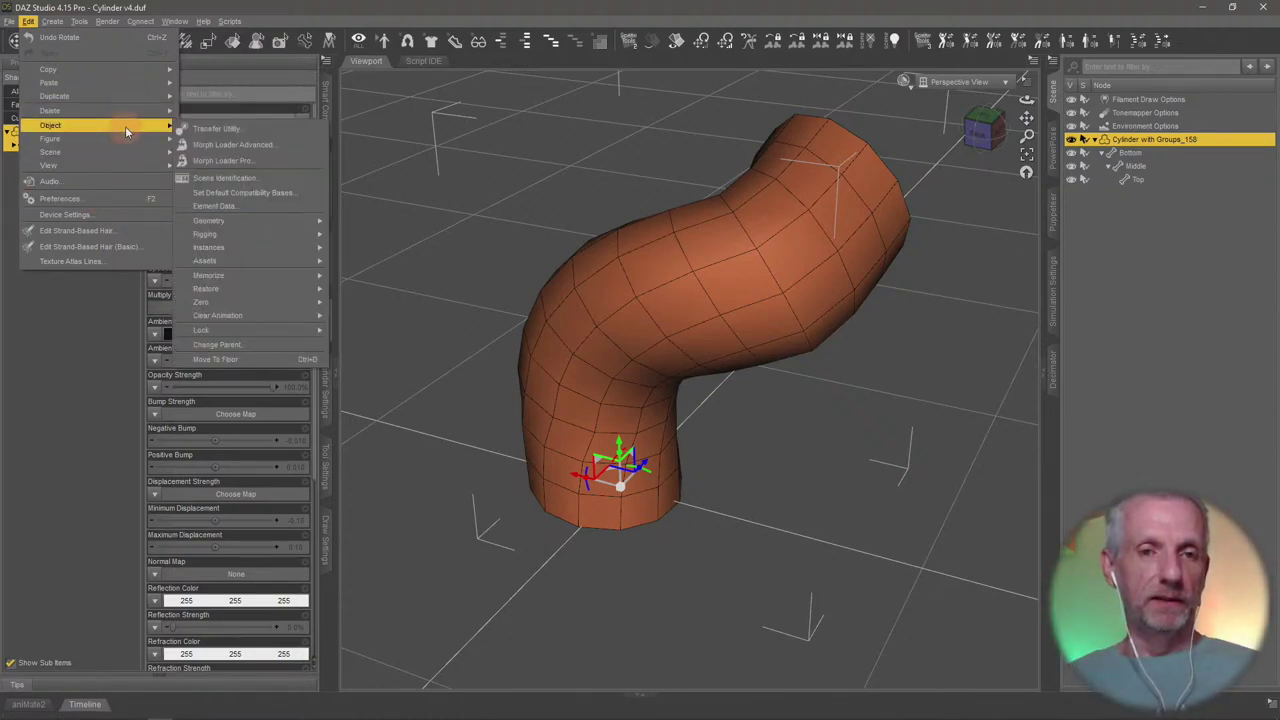
mouse_move(249, 220)
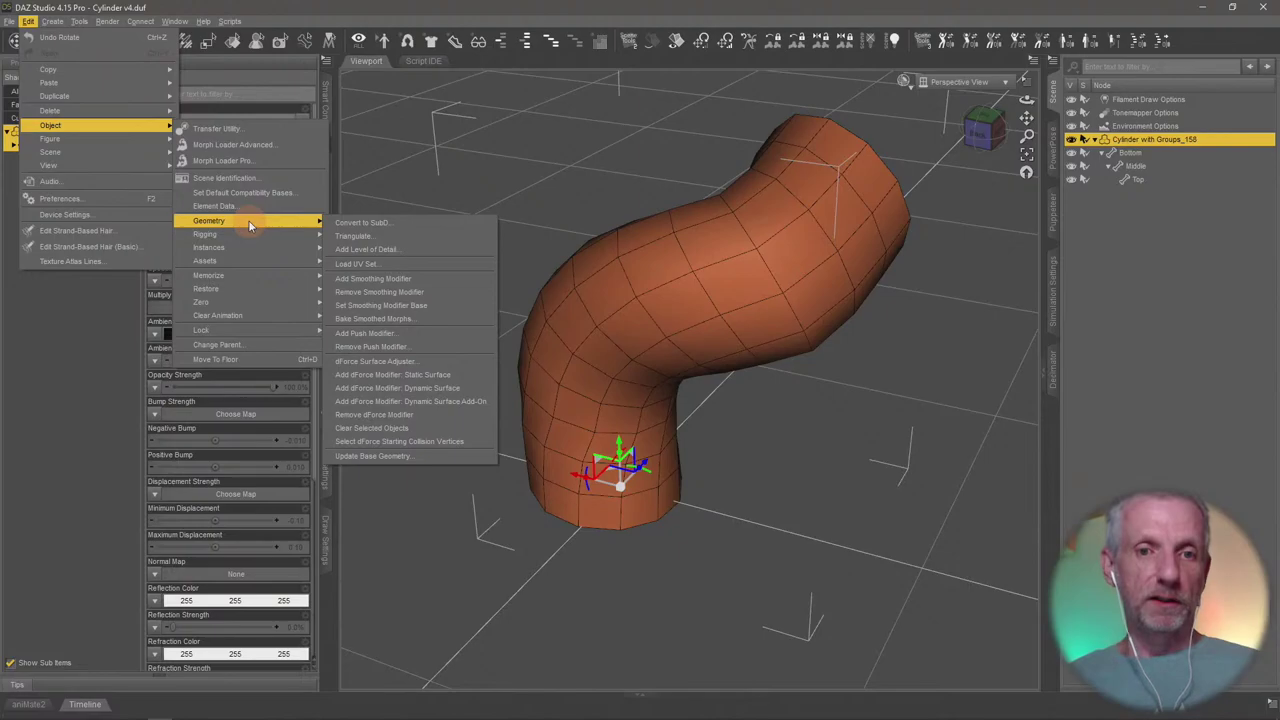
left_click(408, 226)
left_click_drag(805, 391, 803, 398, "alt")
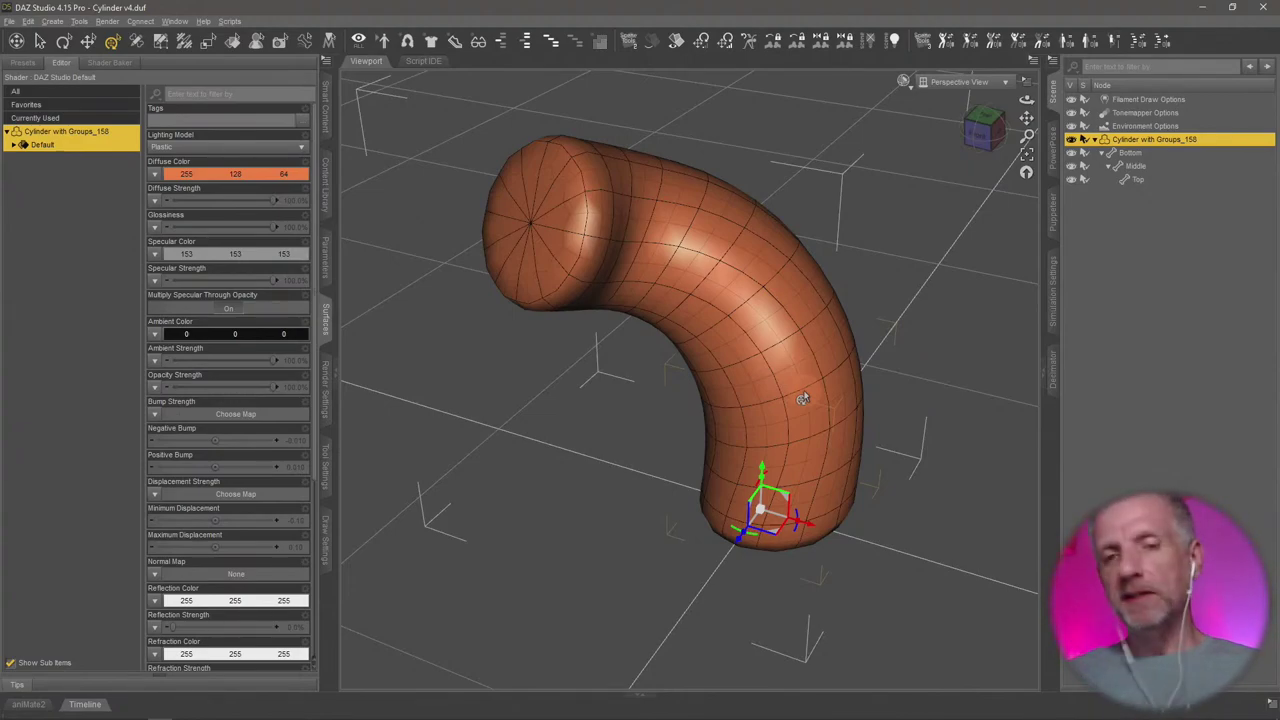
left_click_drag(803, 398, 803, 398, "alt")
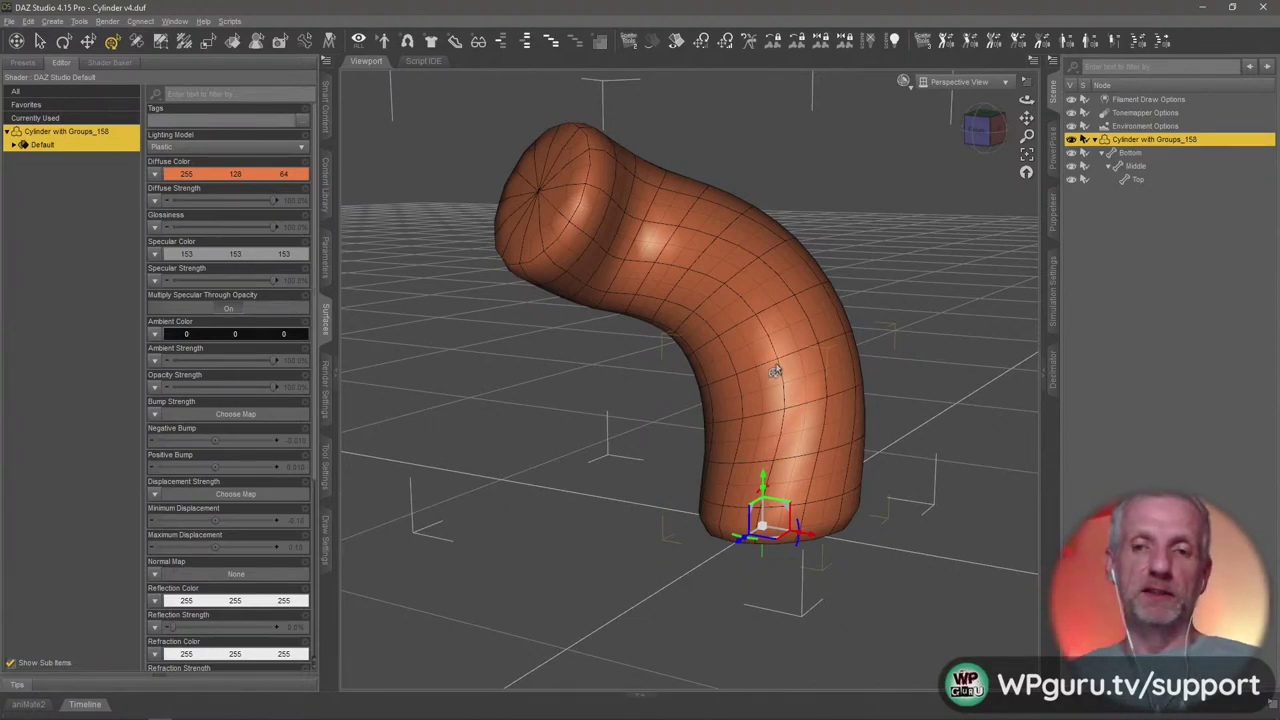
scroll(737, 334, "up", 5)
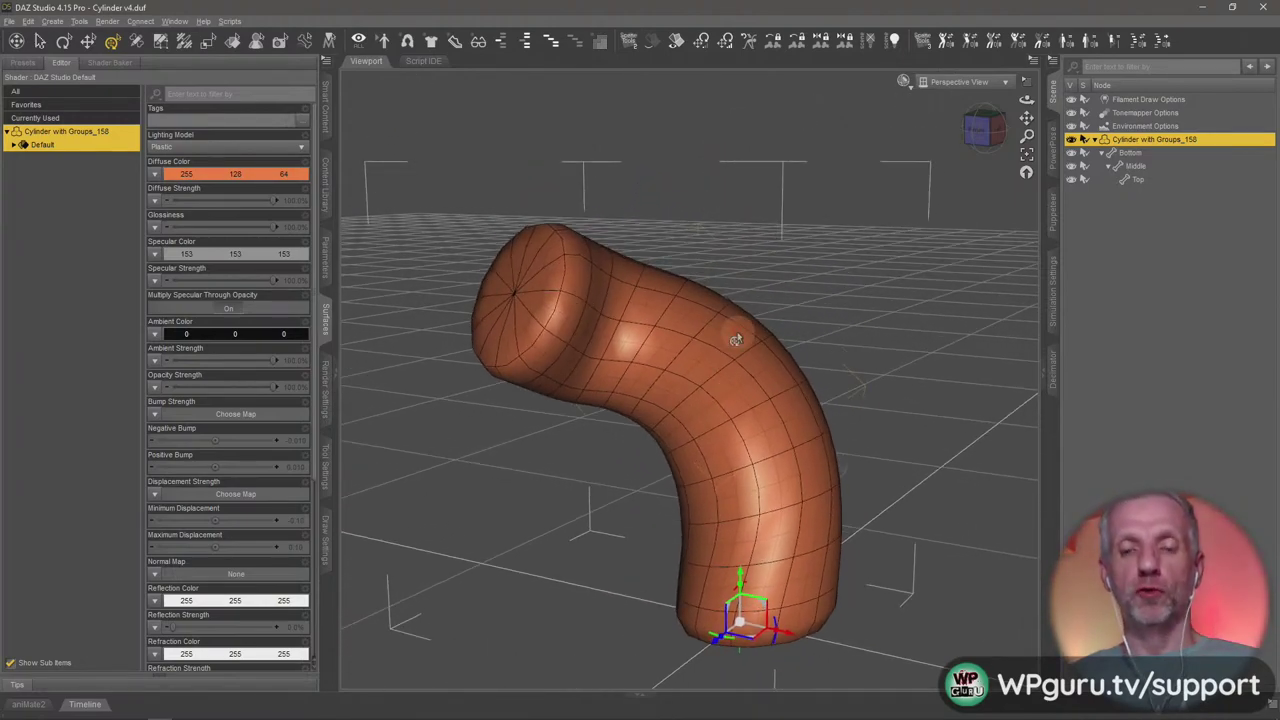
Straighten the cylinder by resetting the Side-Side, Twist and Bend rotations of its Top and Middle bones to 0
left_click(1138, 180)
scroll(688, 341, "up", 5)
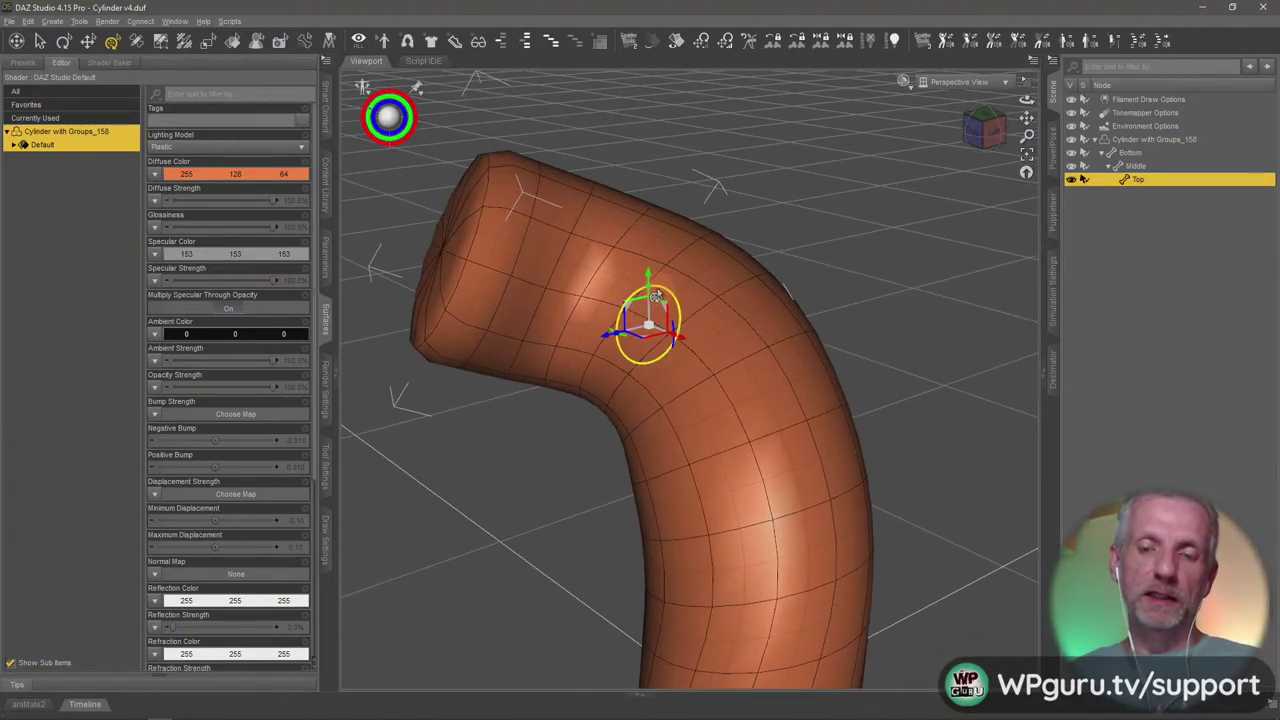
left_click(1140, 153)
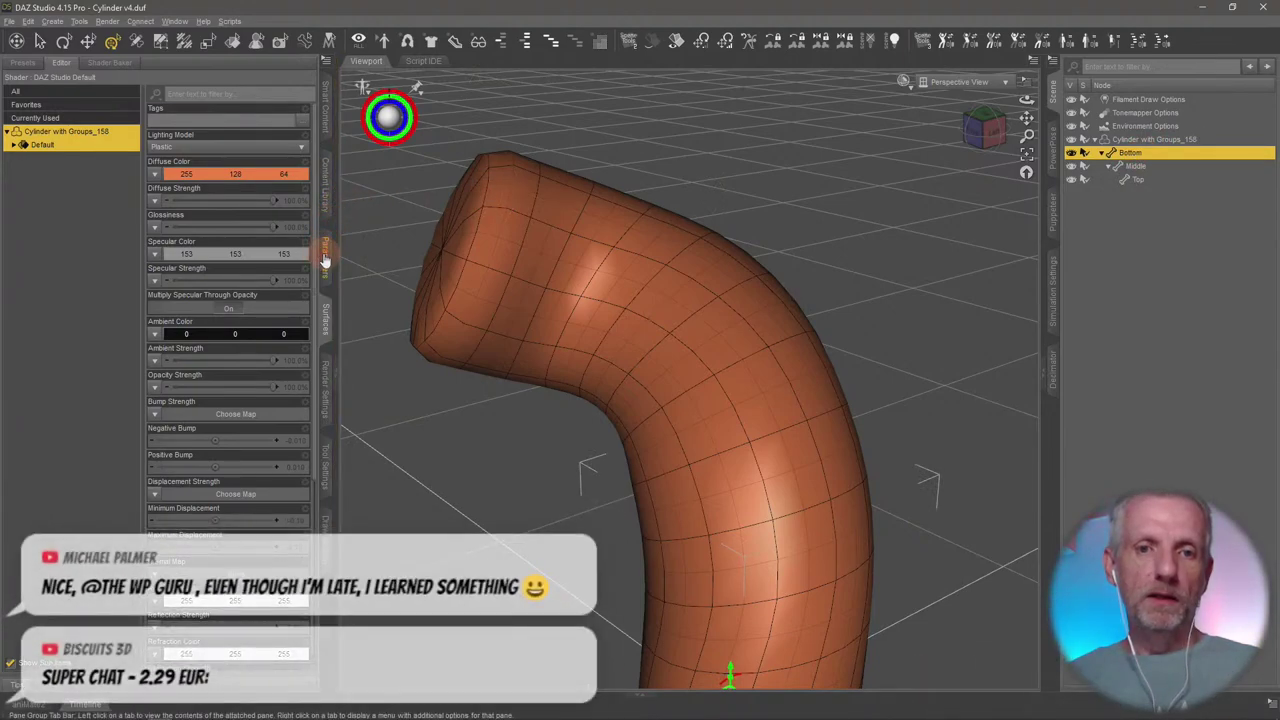
left_click(324, 259)
left_click(92, 174)
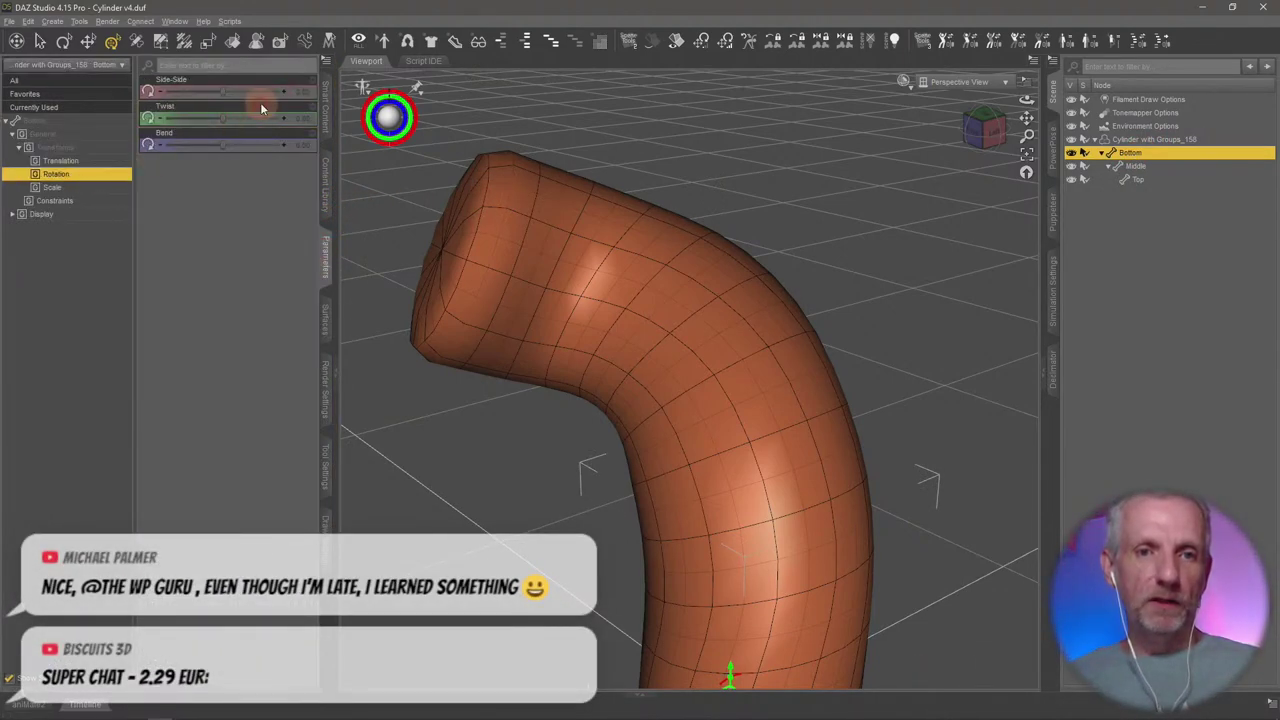
left_click(258, 108)
left_click(1152, 180)
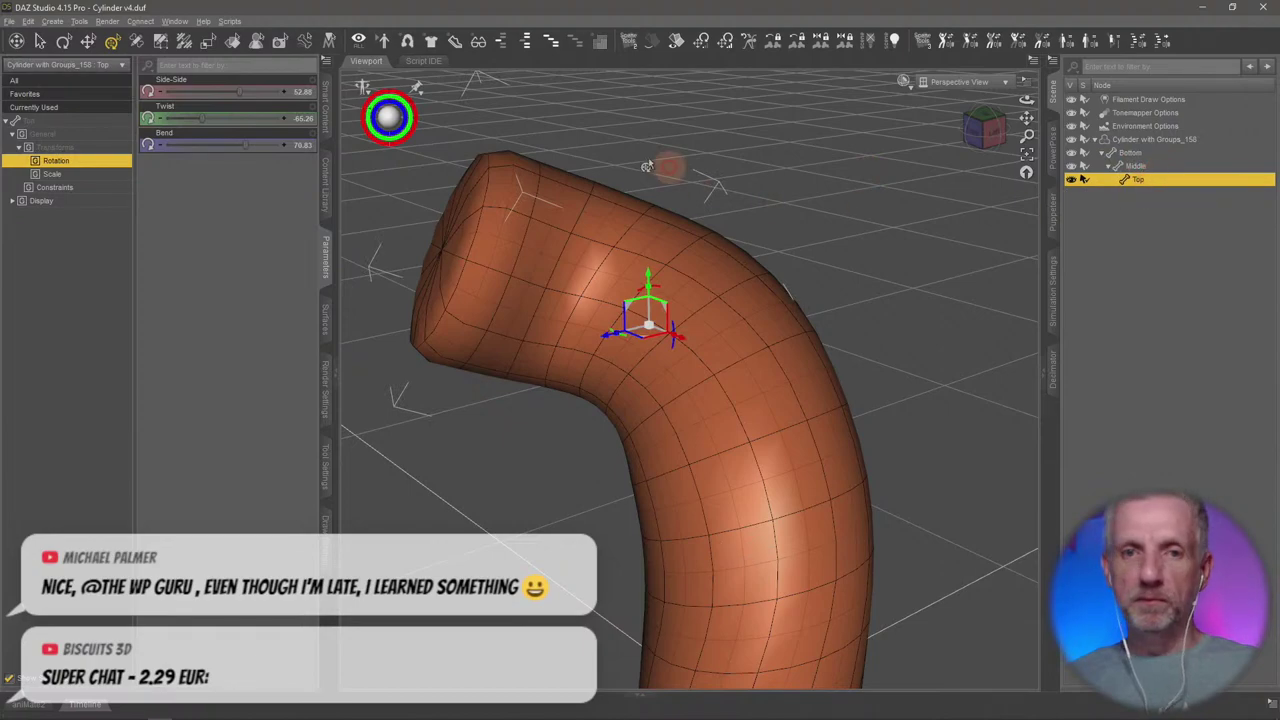
left_click_drag(277, 143, 271, 100)
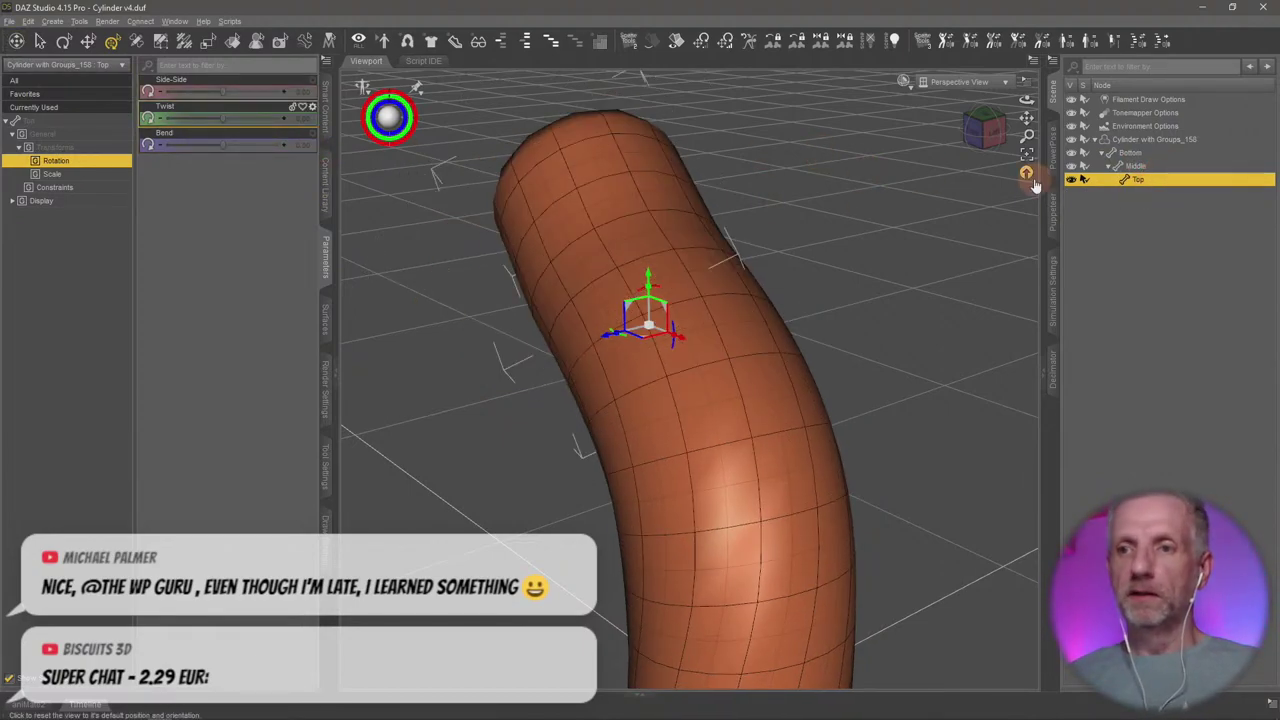
left_click(1160, 166)
left_click_drag(281, 147, 270, 96)
scroll(568, 312, "down", 5)
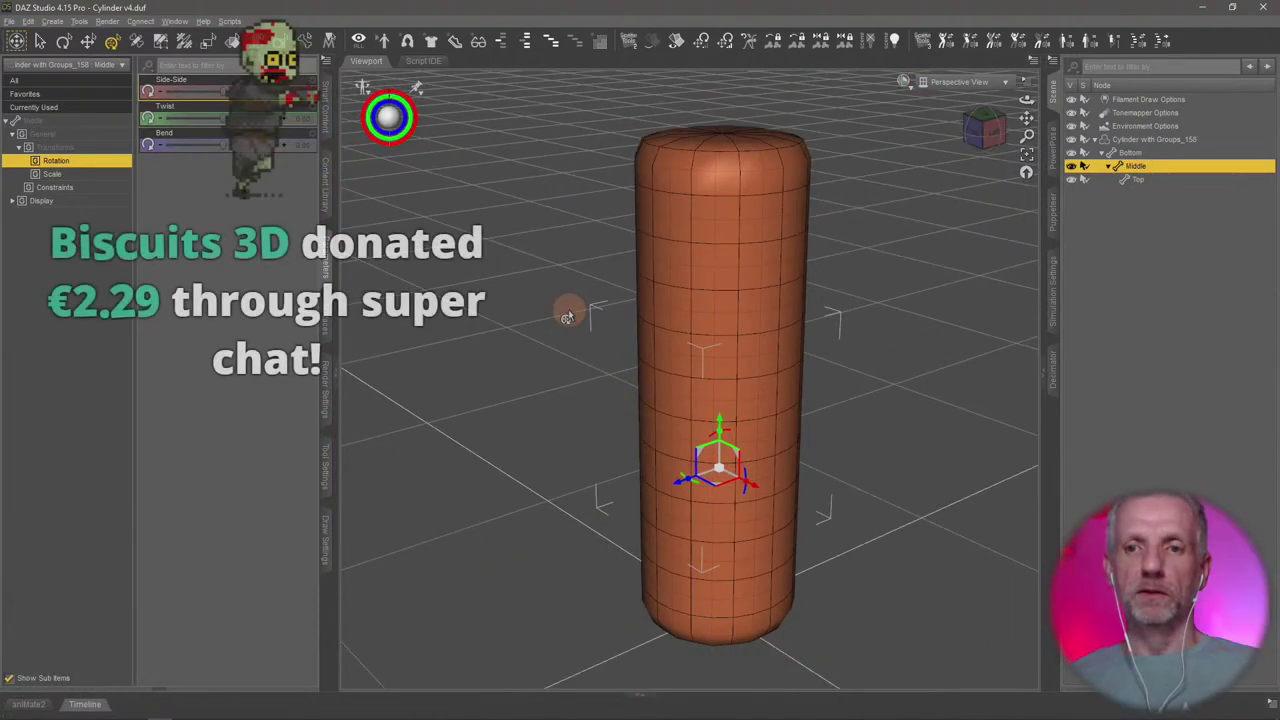
left_click_drag(571, 306, 604, 427, "alt")
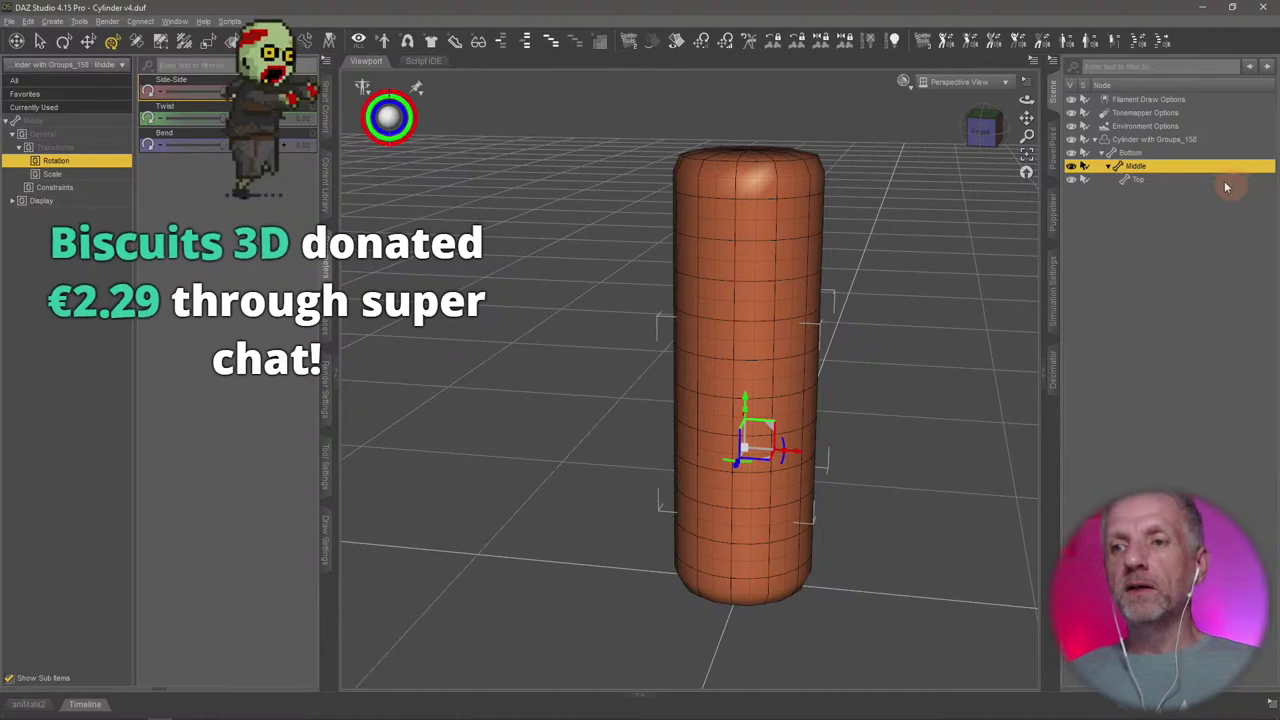
Bend the cylinder's Top bone to about 45 degrees to test the subdivided joint
left_click(1143, 180)
left_click_drag(779, 329, 856, 345)
scroll(856, 345, "up", 5)
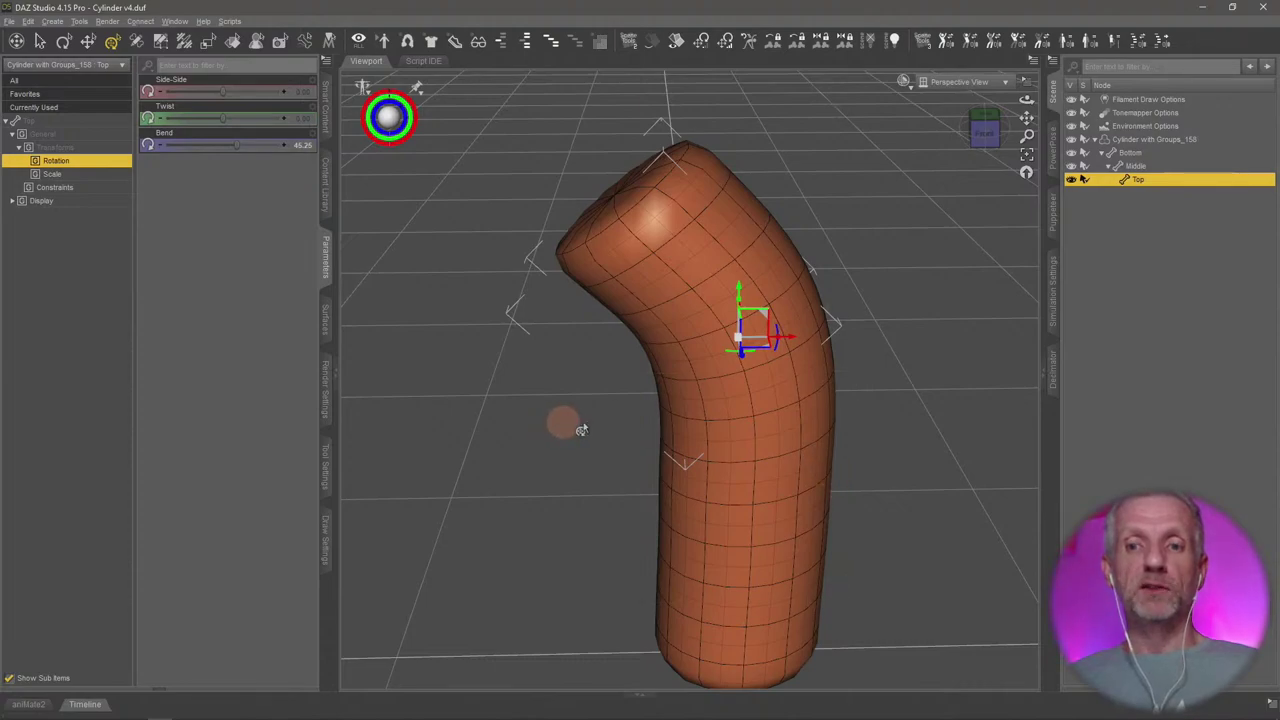
Switch to Firefox, play North of the Heart from the Quiet Piano Things playlist on Epidemic Sound, and return to DAZ Studio
key("alt+Tab")
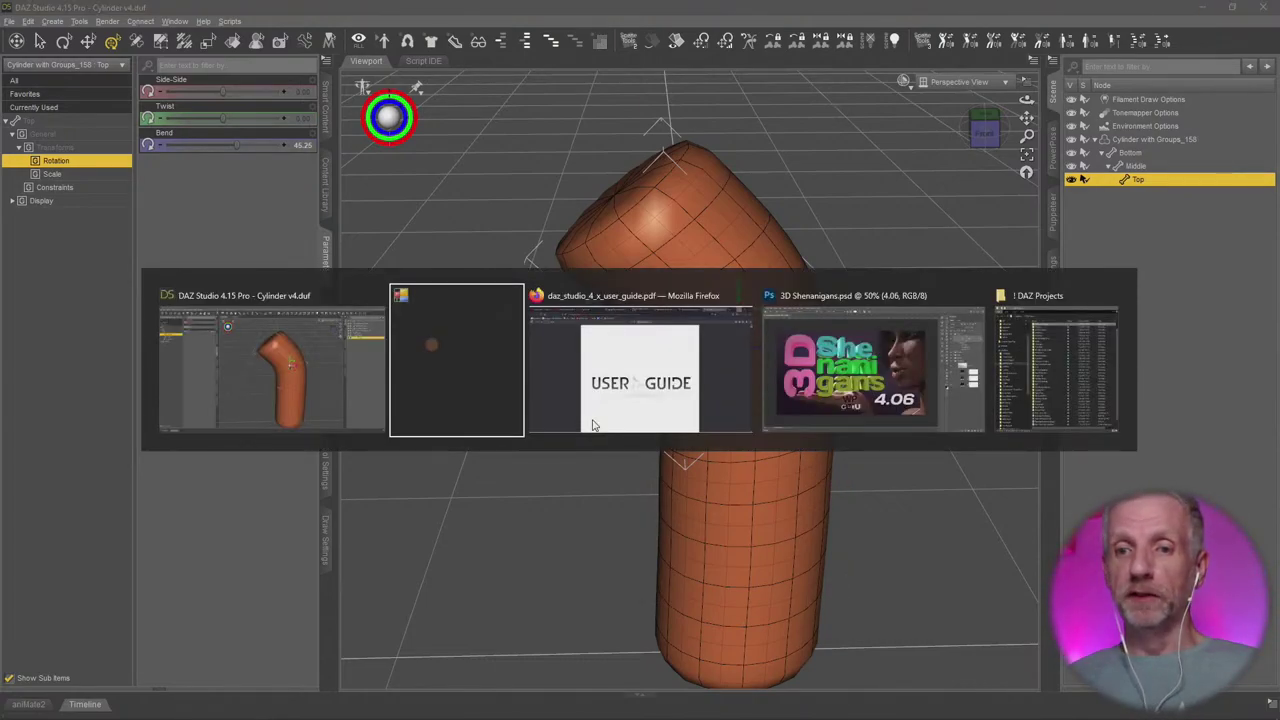
left_click(592, 425)
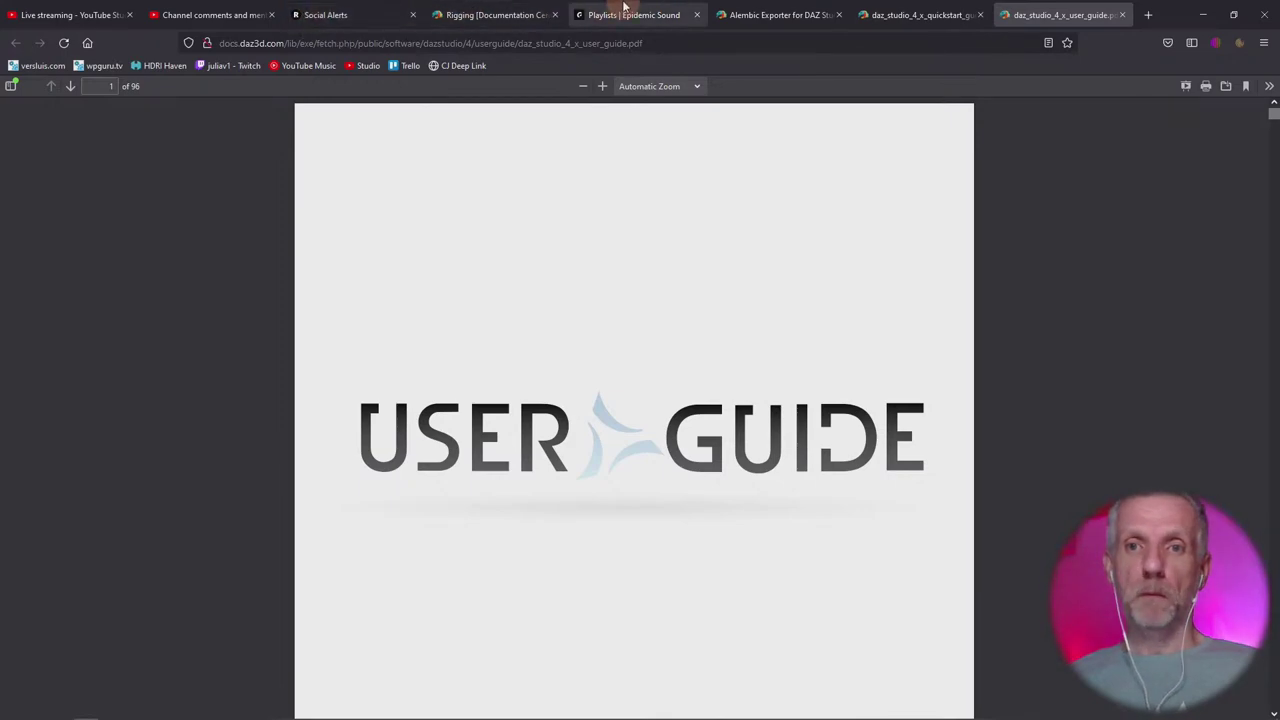
left_click(624, 14)
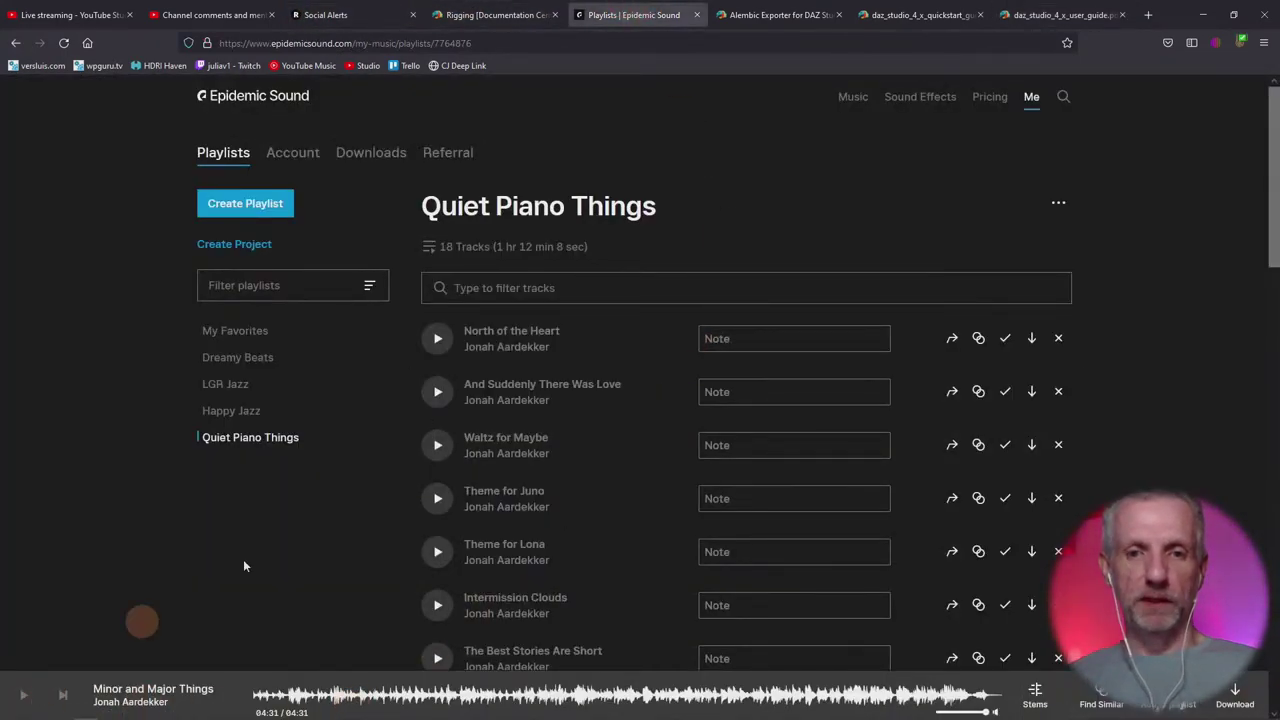
left_click(437, 338)
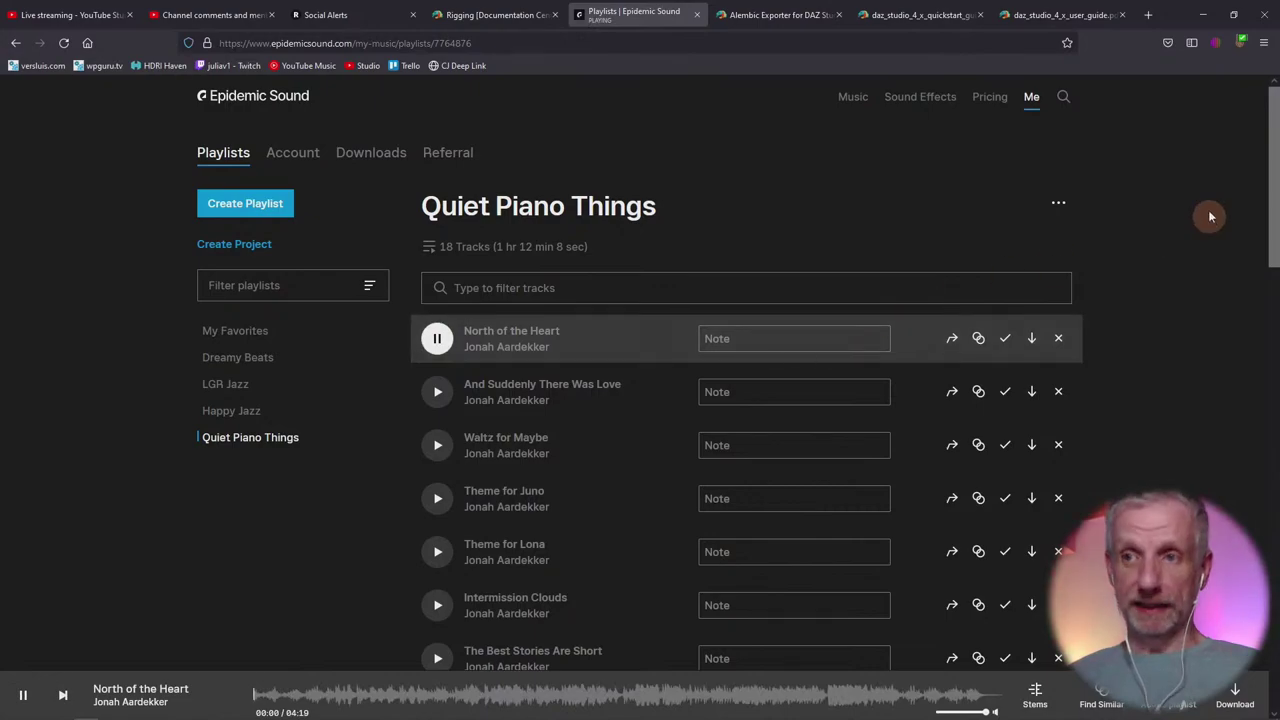
left_click(1203, 14)
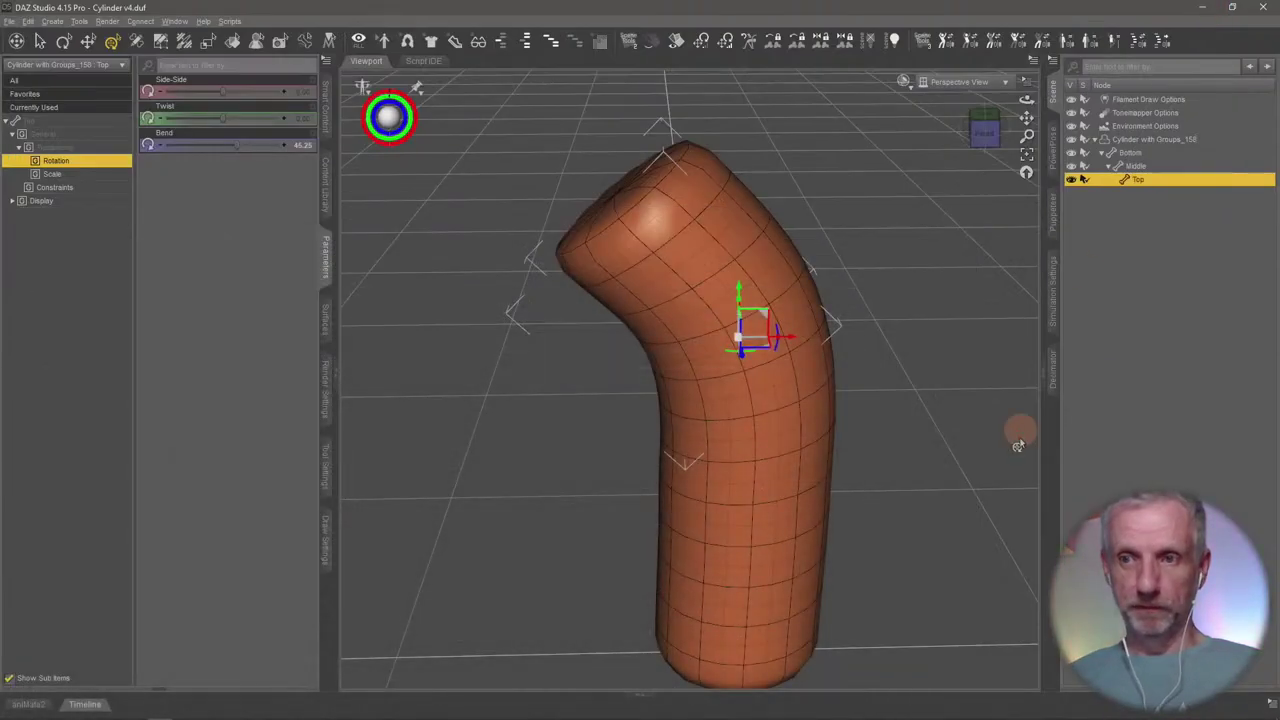
Increase the Top bone's Bend rotation to about 74 degrees
left_click_drag(889, 486, 858, 505)
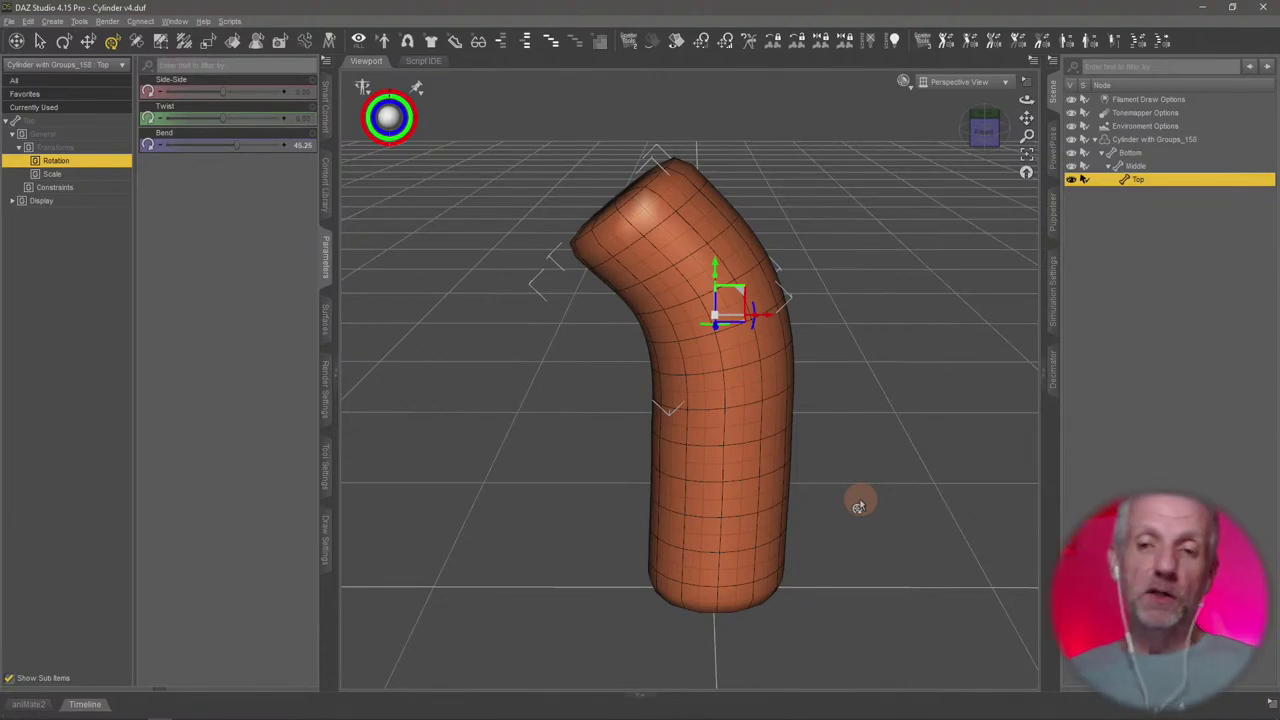
middle_click_drag(851, 477, 783, 384)
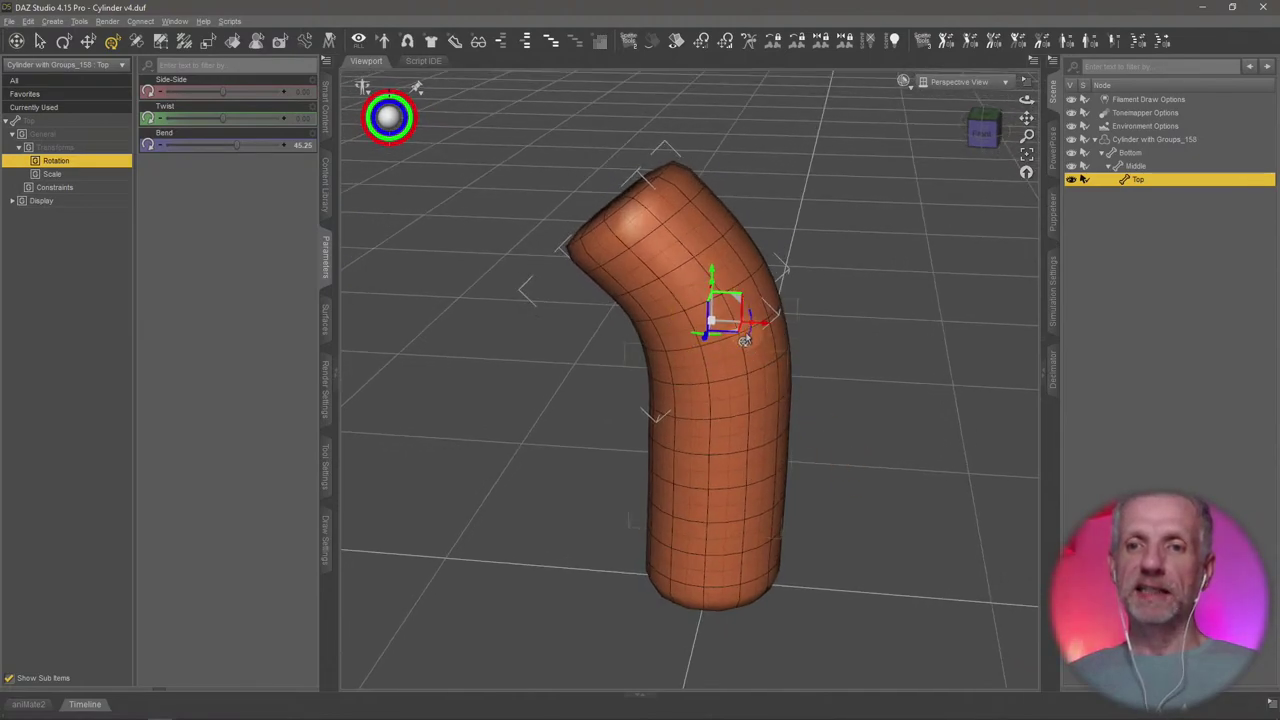
left_click_drag(745, 340, 752, 340)
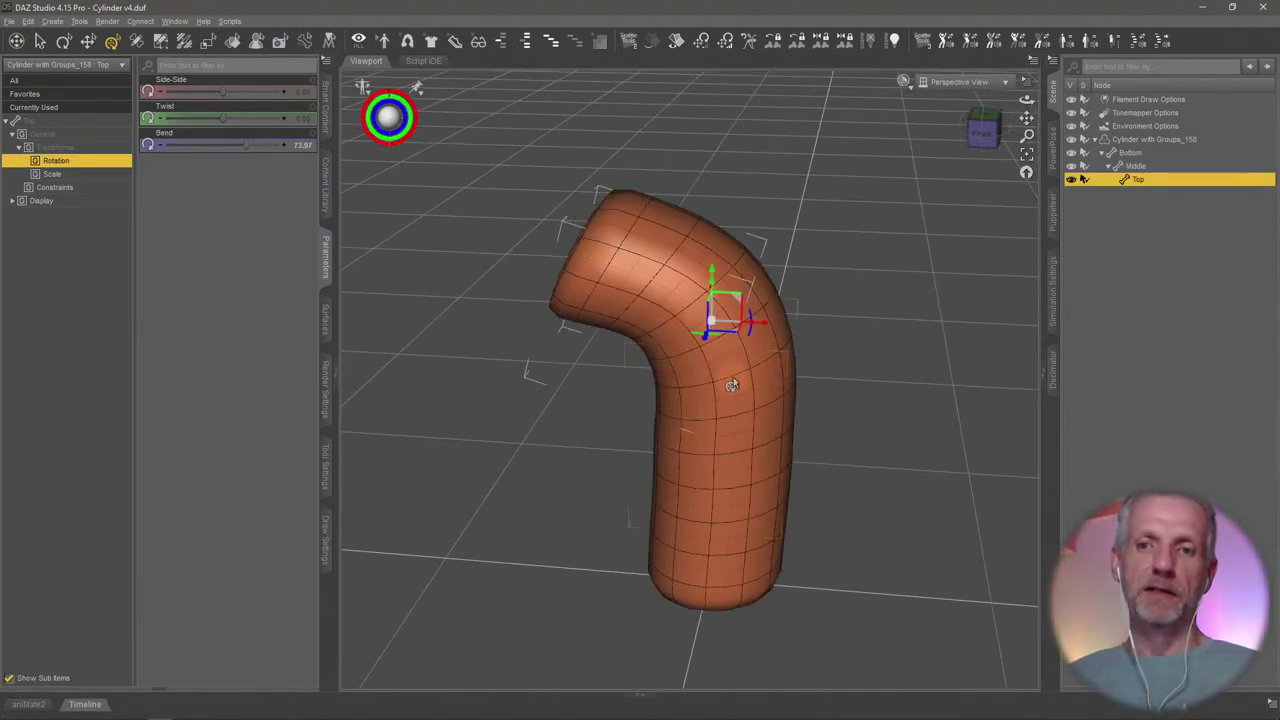
Bend the Middle bone to about 96 degrees so the cylinder curves into an arch
left_click(1150, 167)
left_click_drag(748, 476, 725, 452)
left_click_drag(820, 452, 785, 457, "alt")
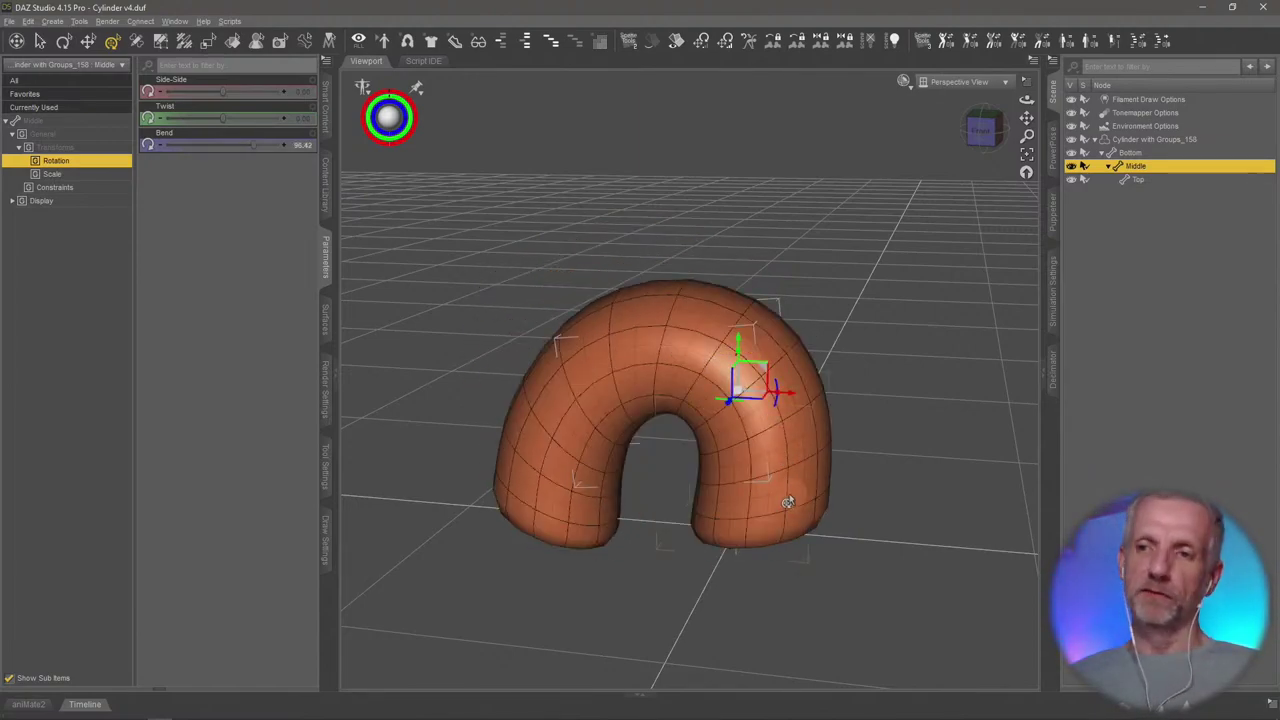
mouse_move(980, 128)
left_mouse_down()
mouse_move(1000, 122)
mouse_move(981, 138)
left_mouse_up()
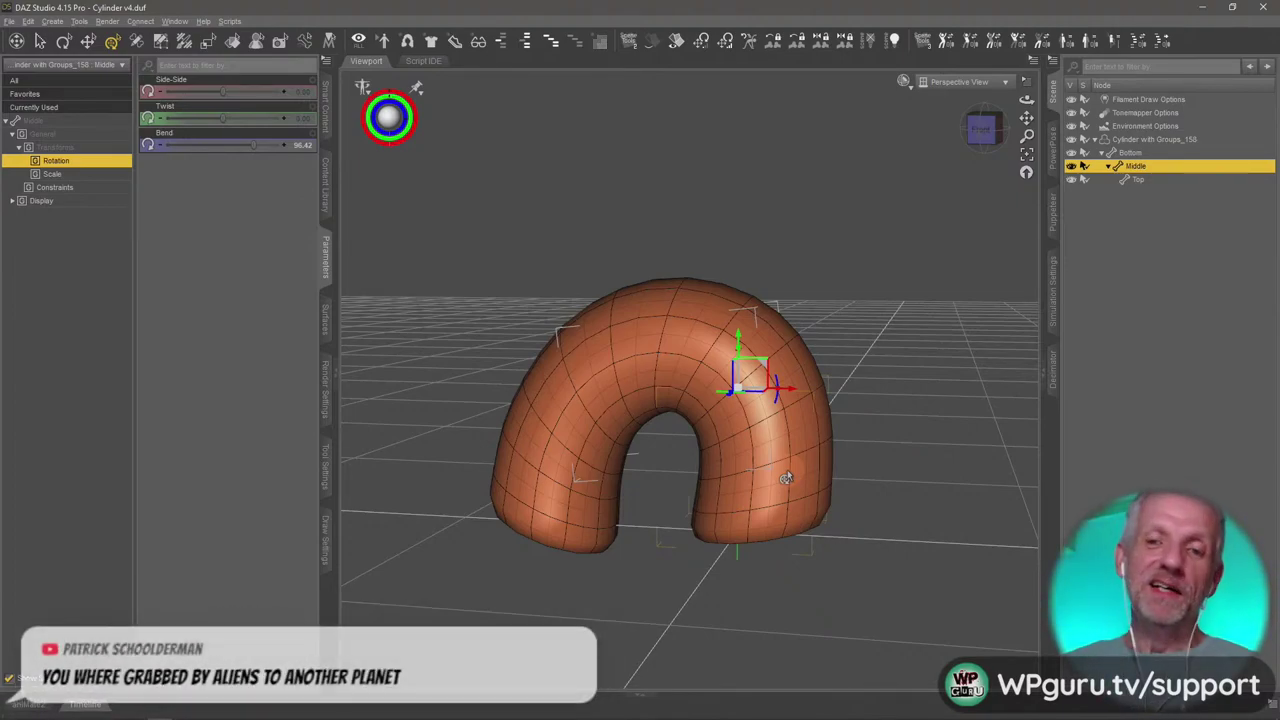
left_click_drag(740, 517, 746, 515, "alt")
left_click_drag(859, 424, 816, 457, "alt")
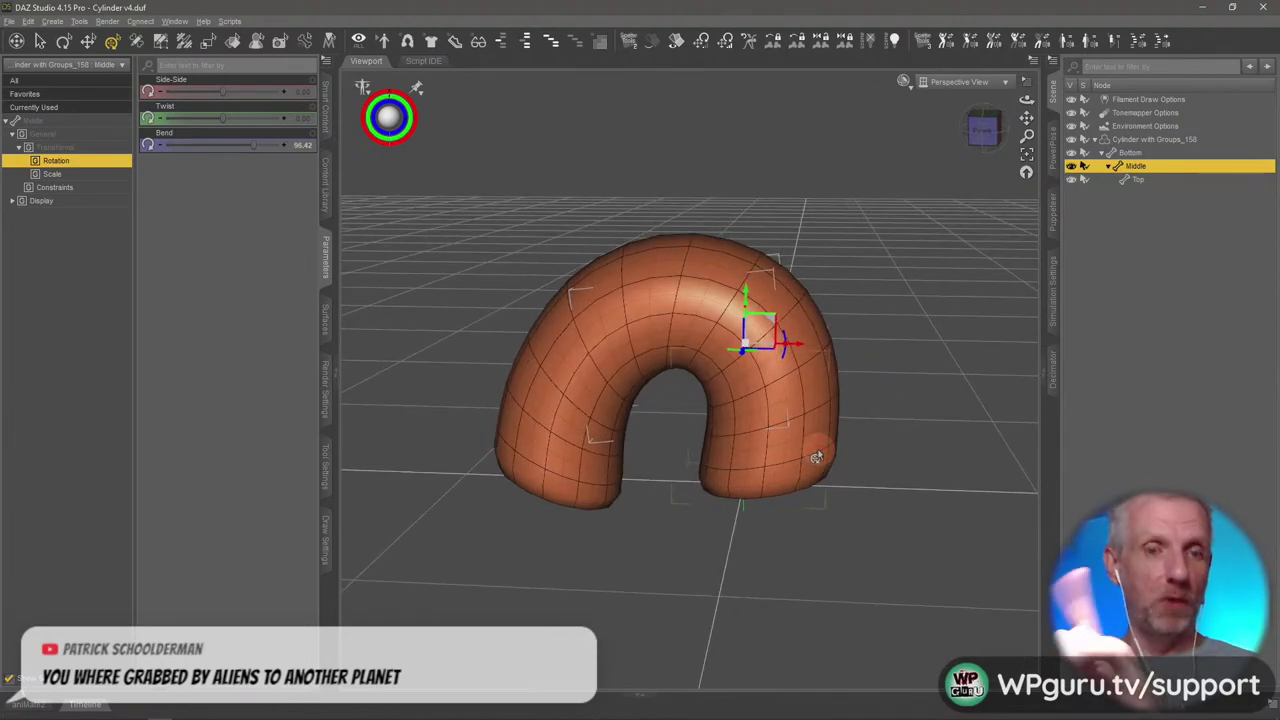